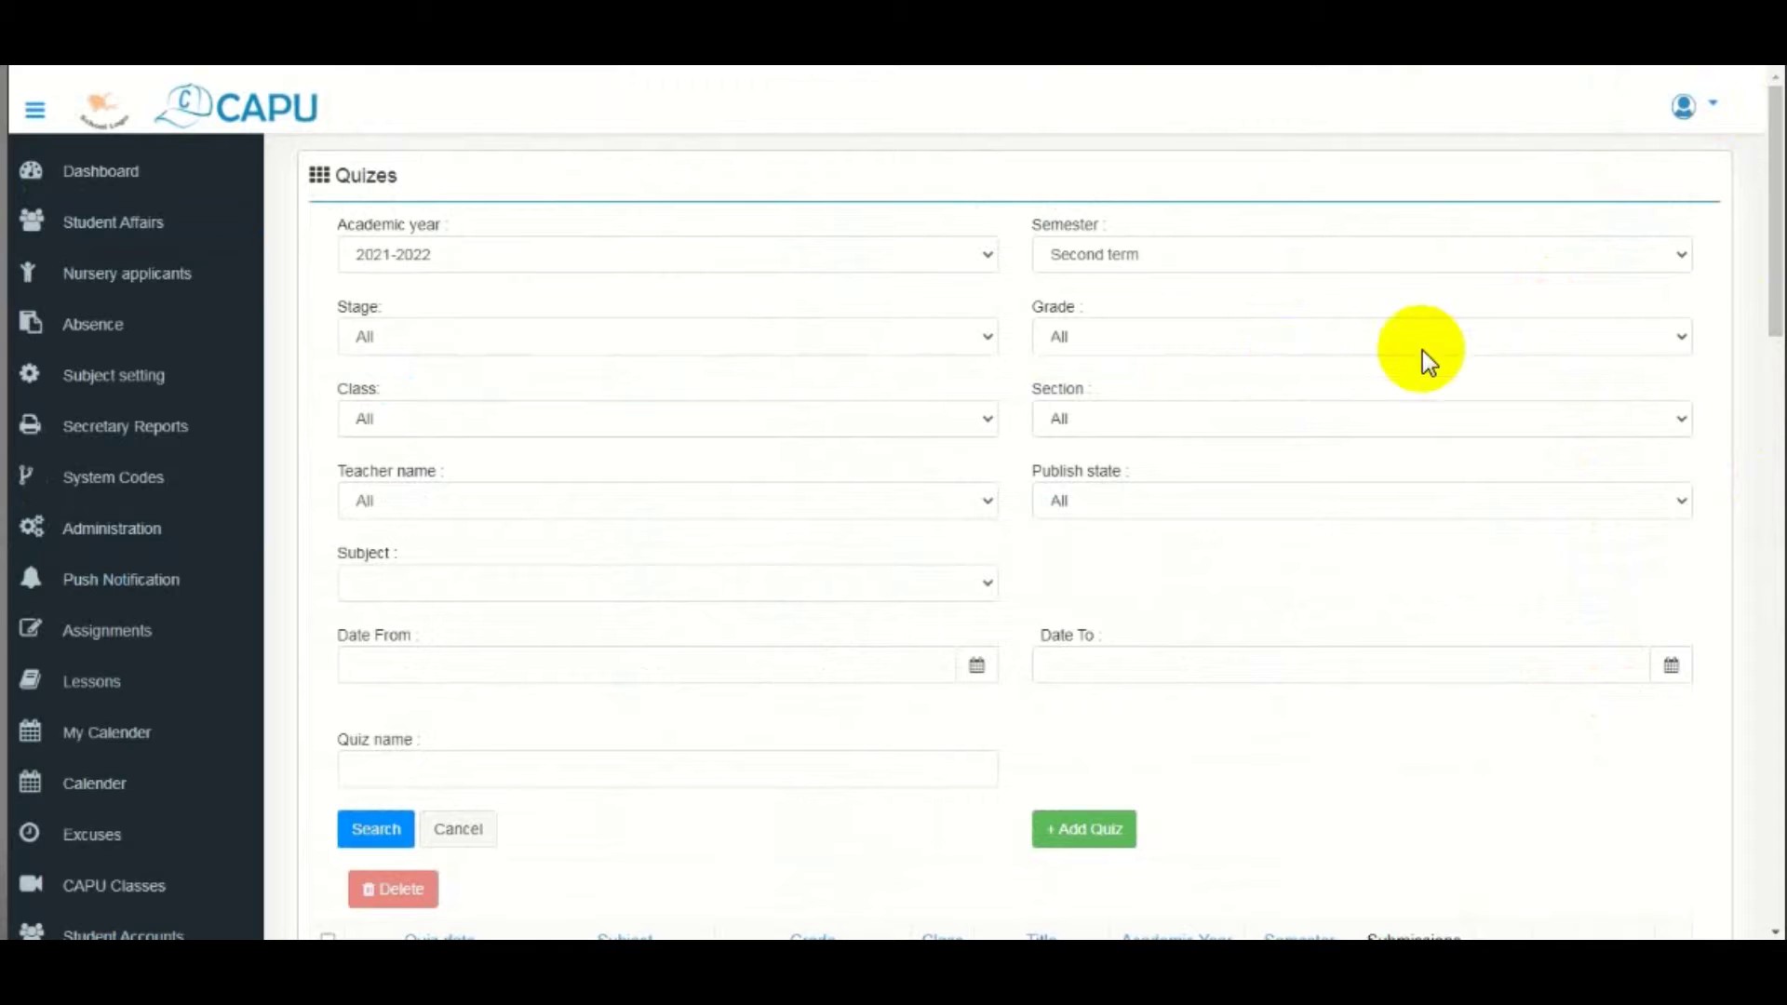
- Look through the quiz list and search it for the quiz name "test3"
drag(1773, 159, 1773, 295)
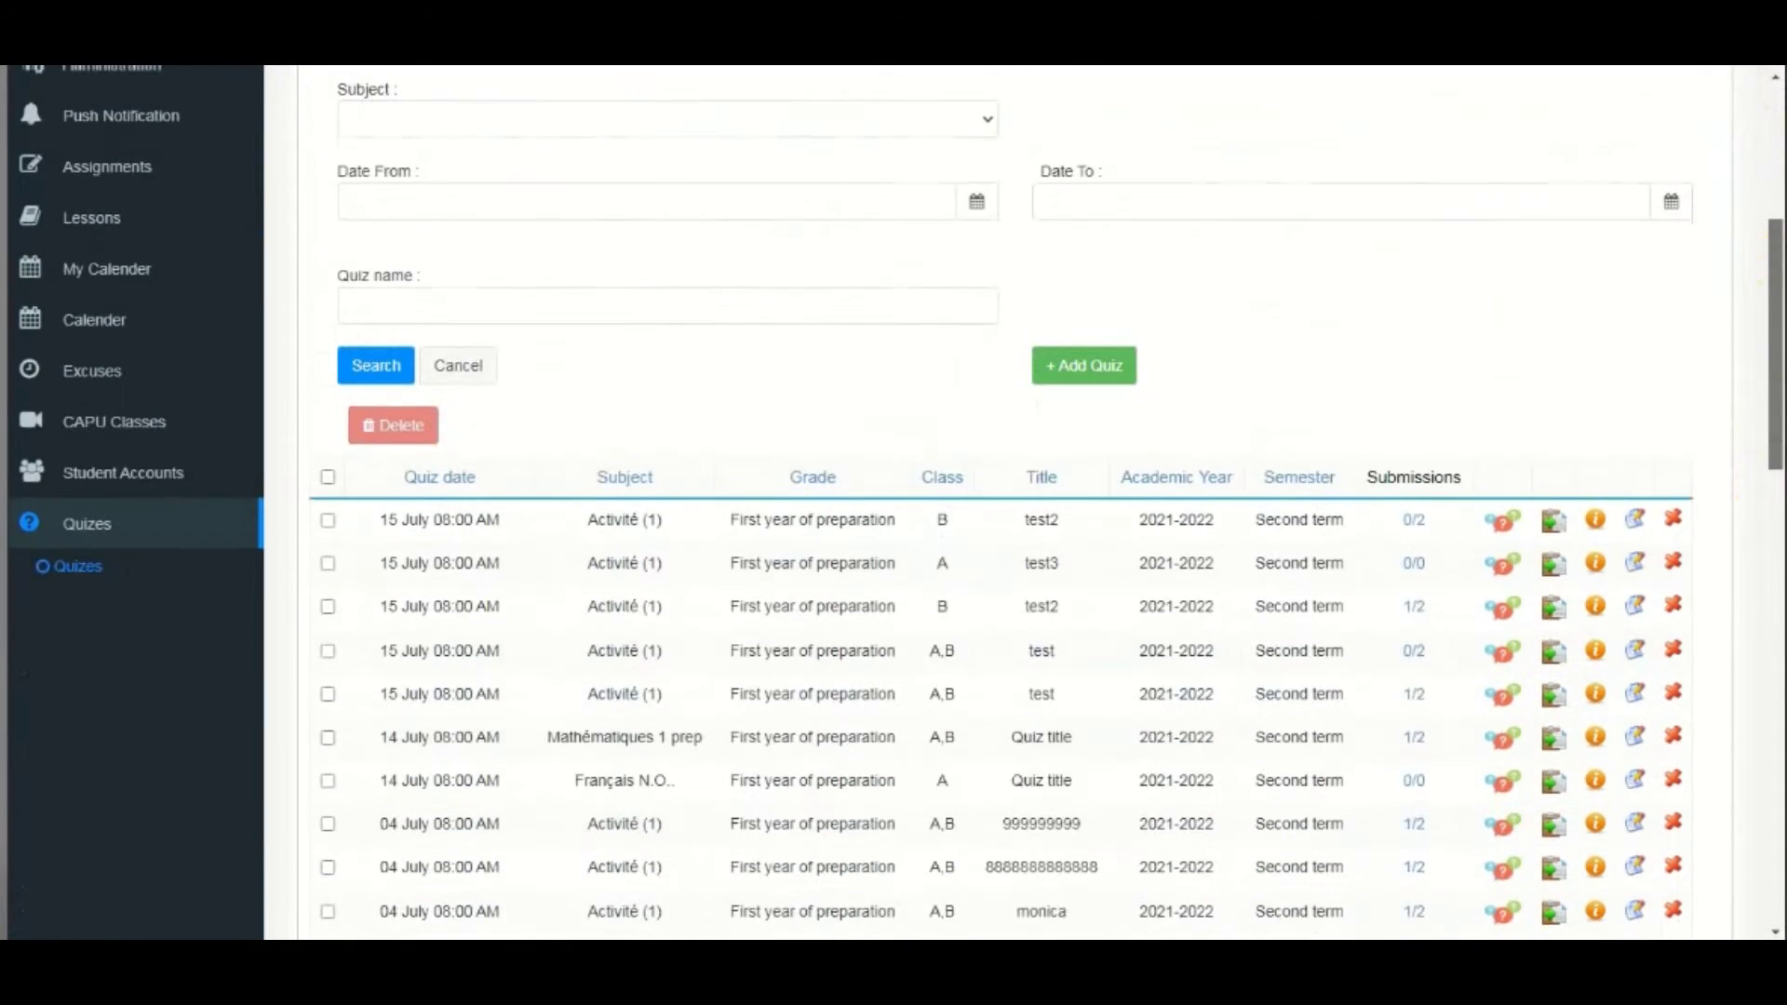
scroll(1773, 269, down, 2)
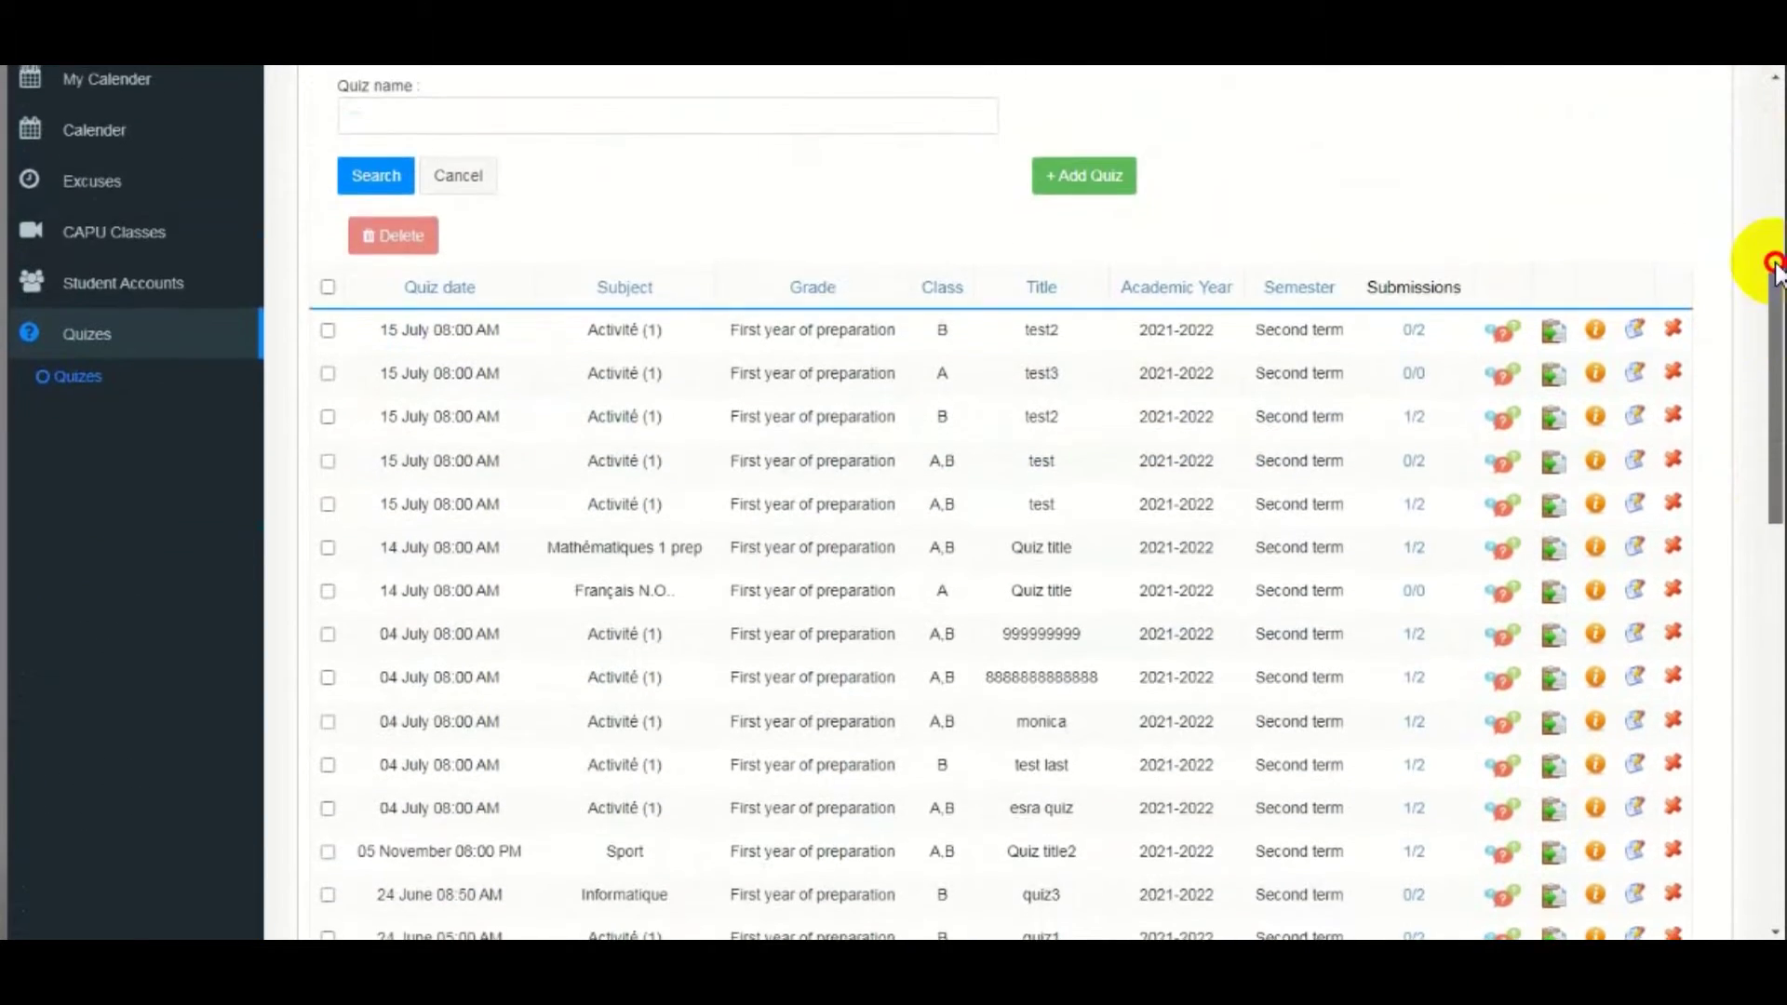
scroll(1773, 270, up, 7)
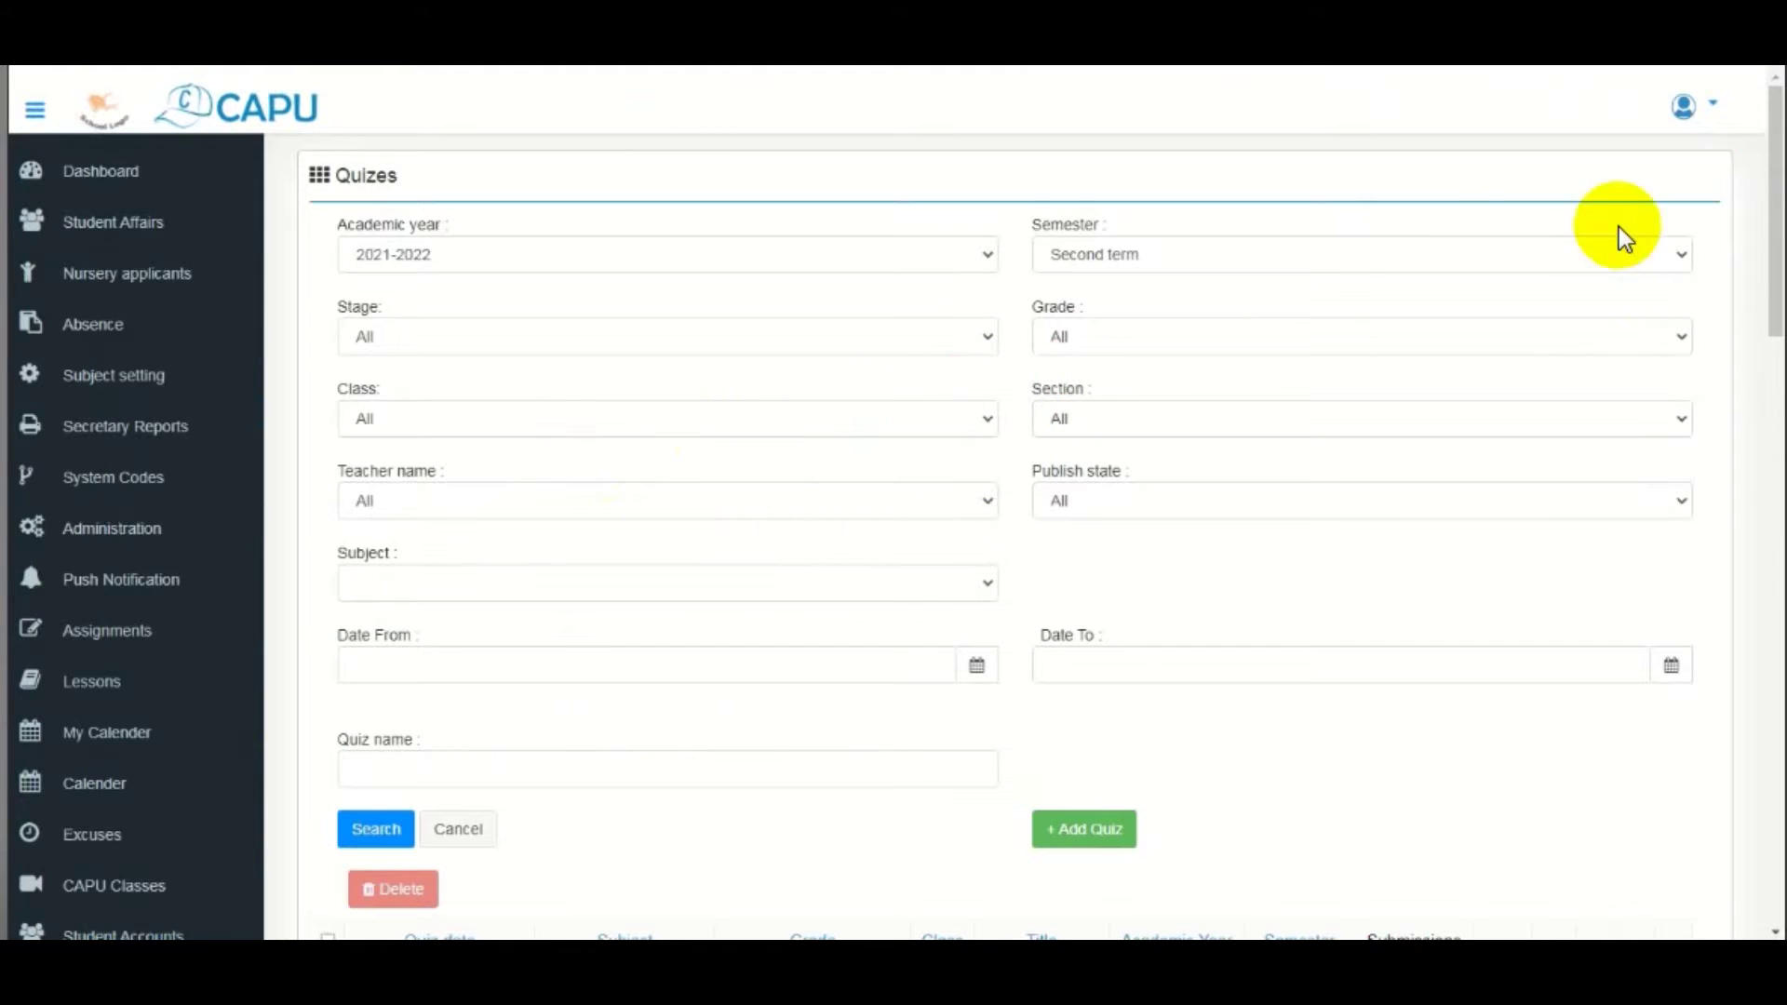
drag(1775, 232, 1774, 284)
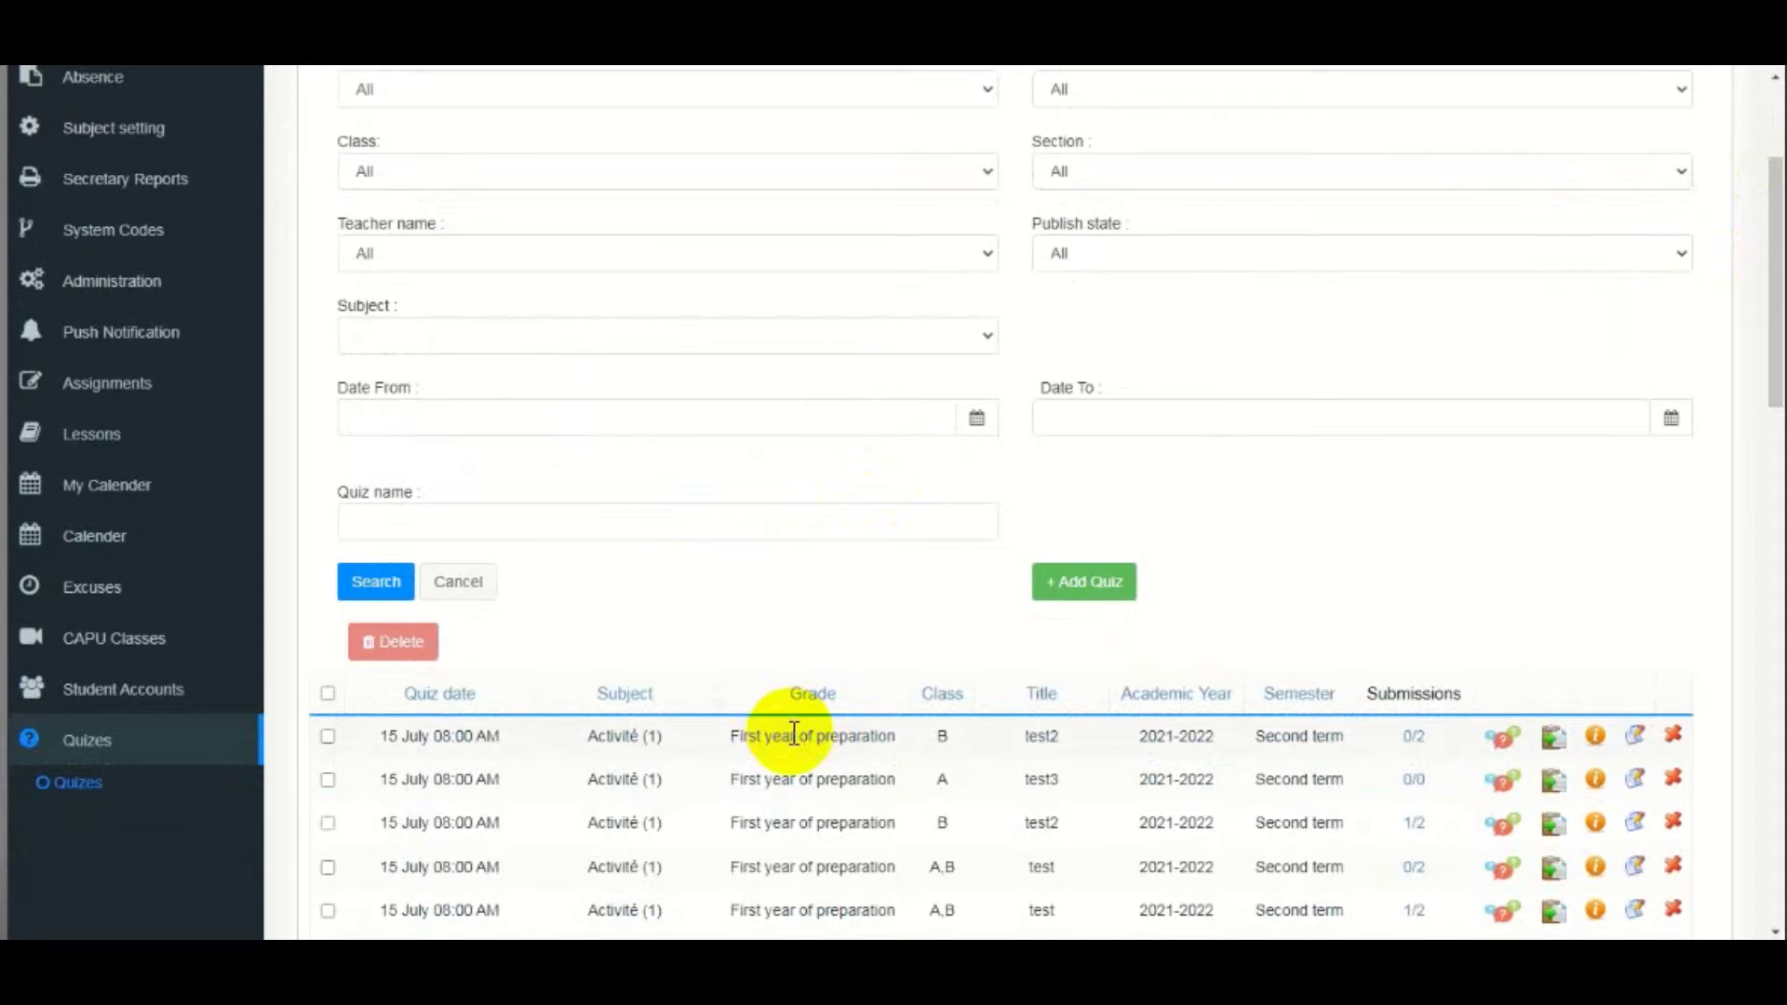
click(477, 521)
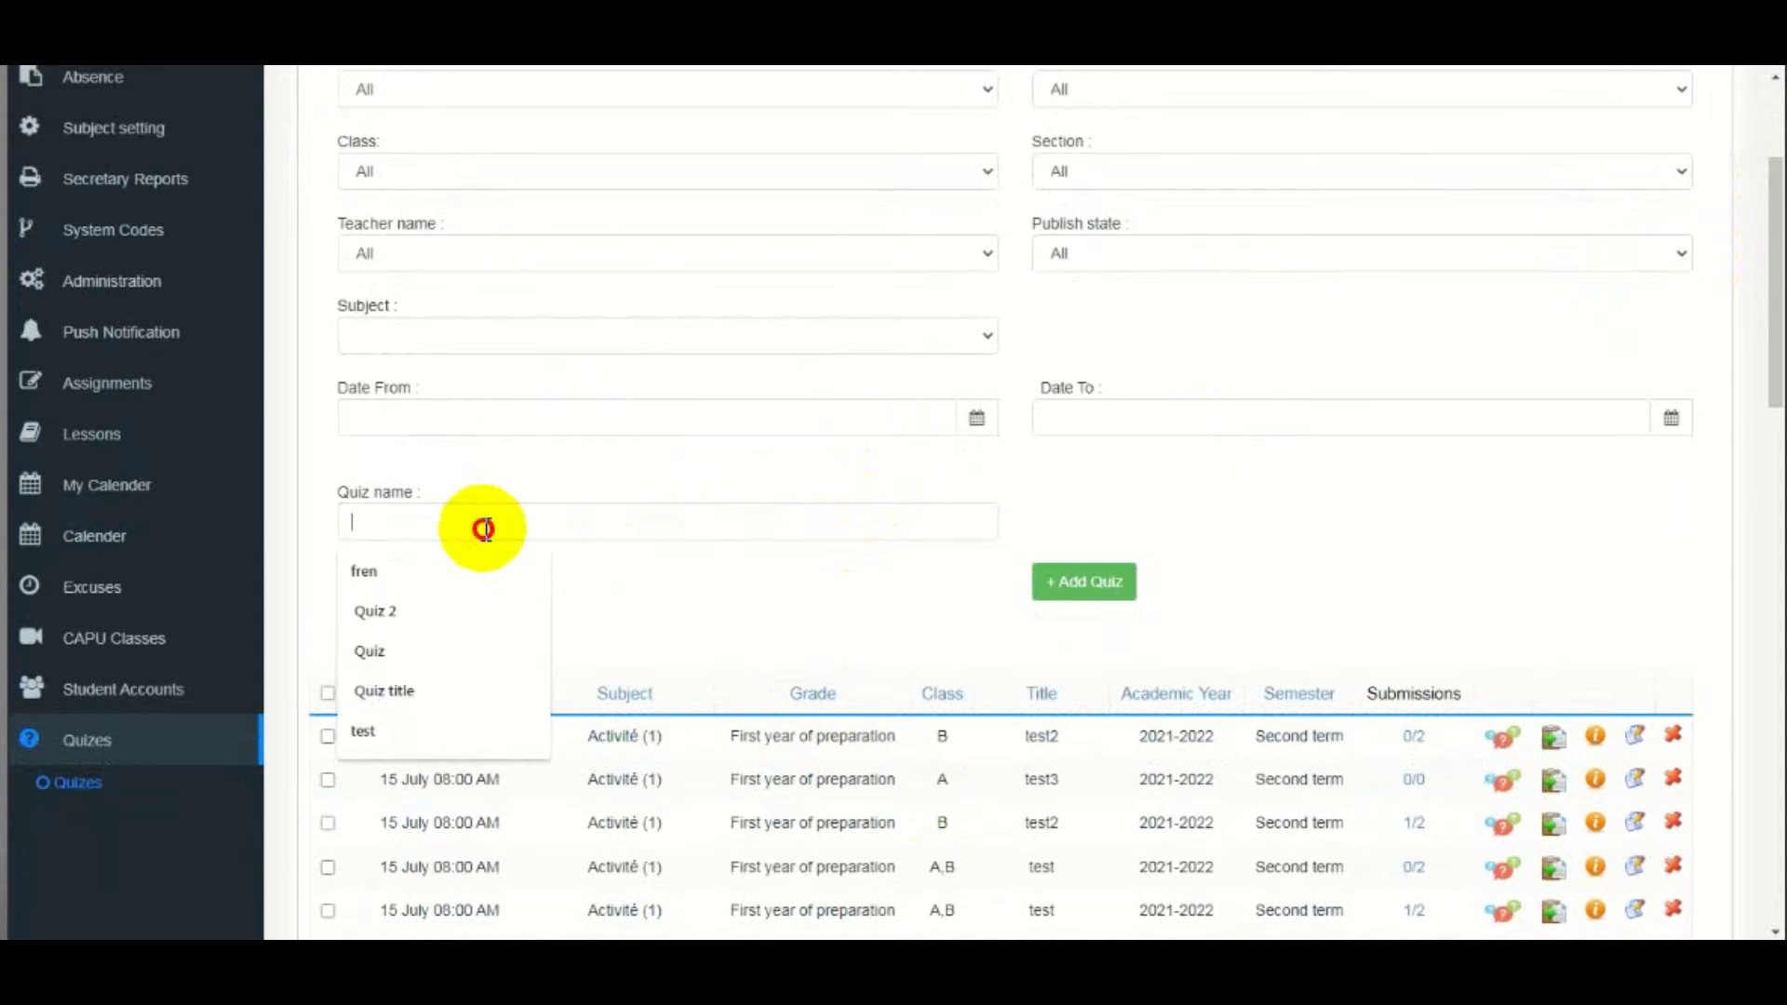
text(te)
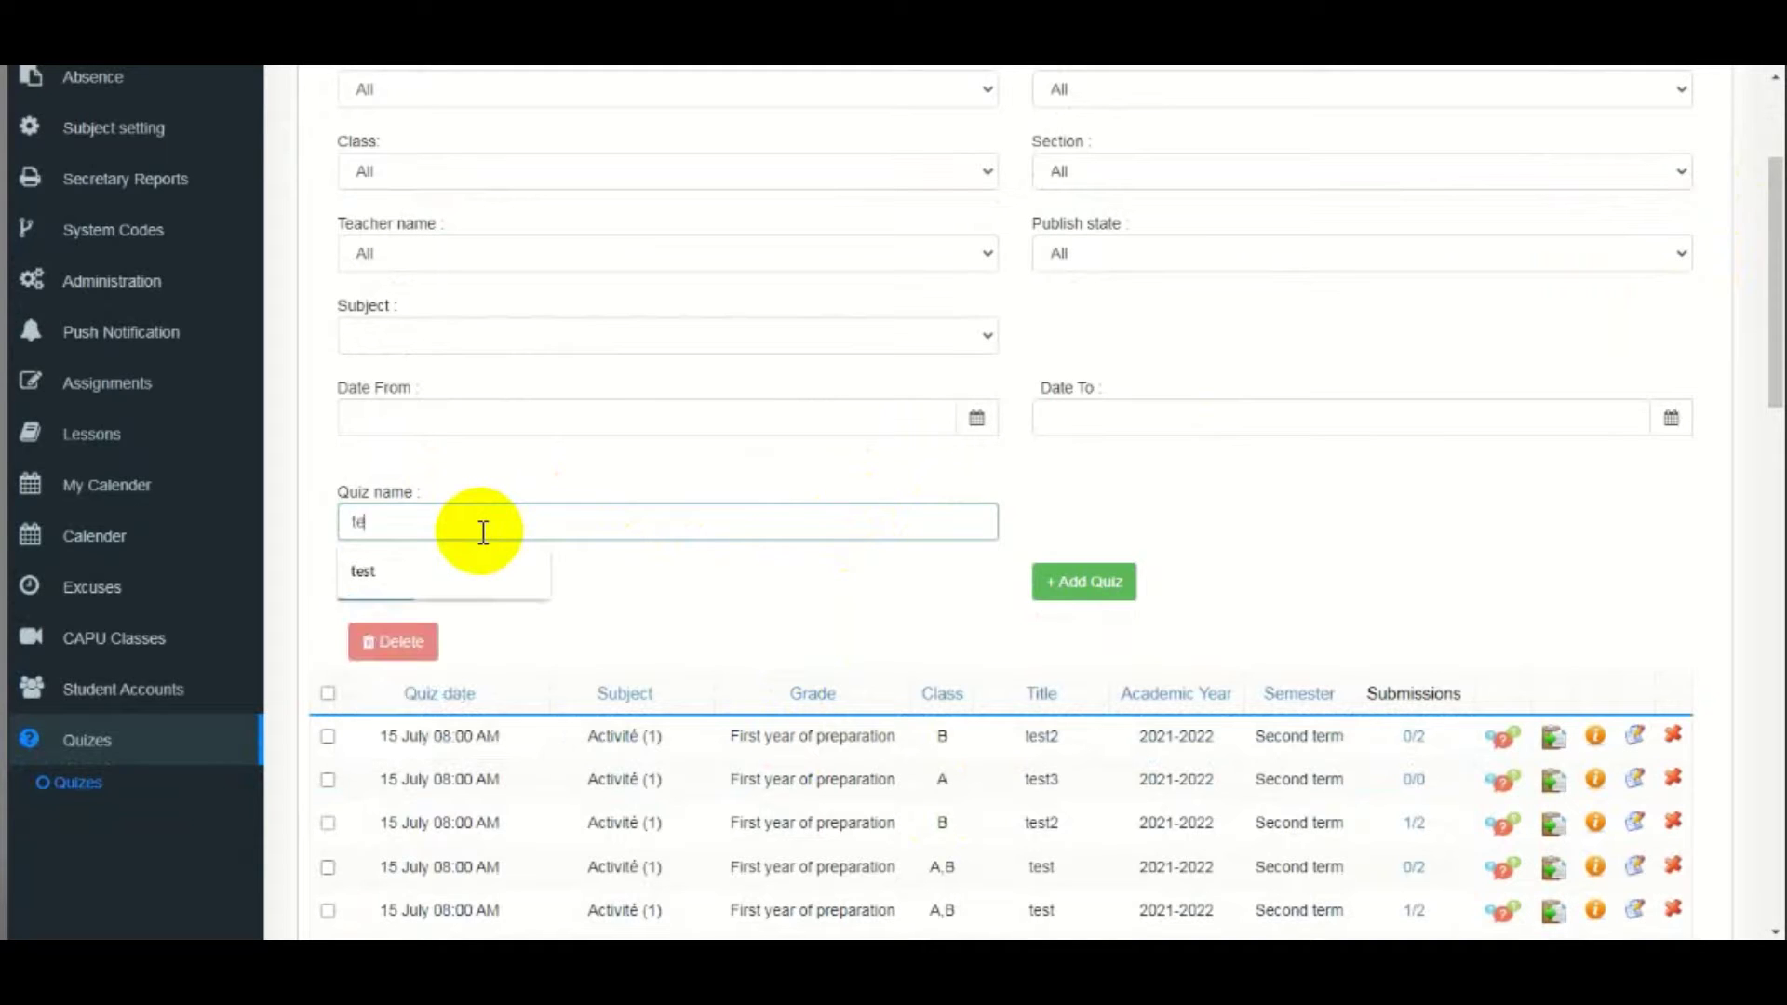
text(st3)
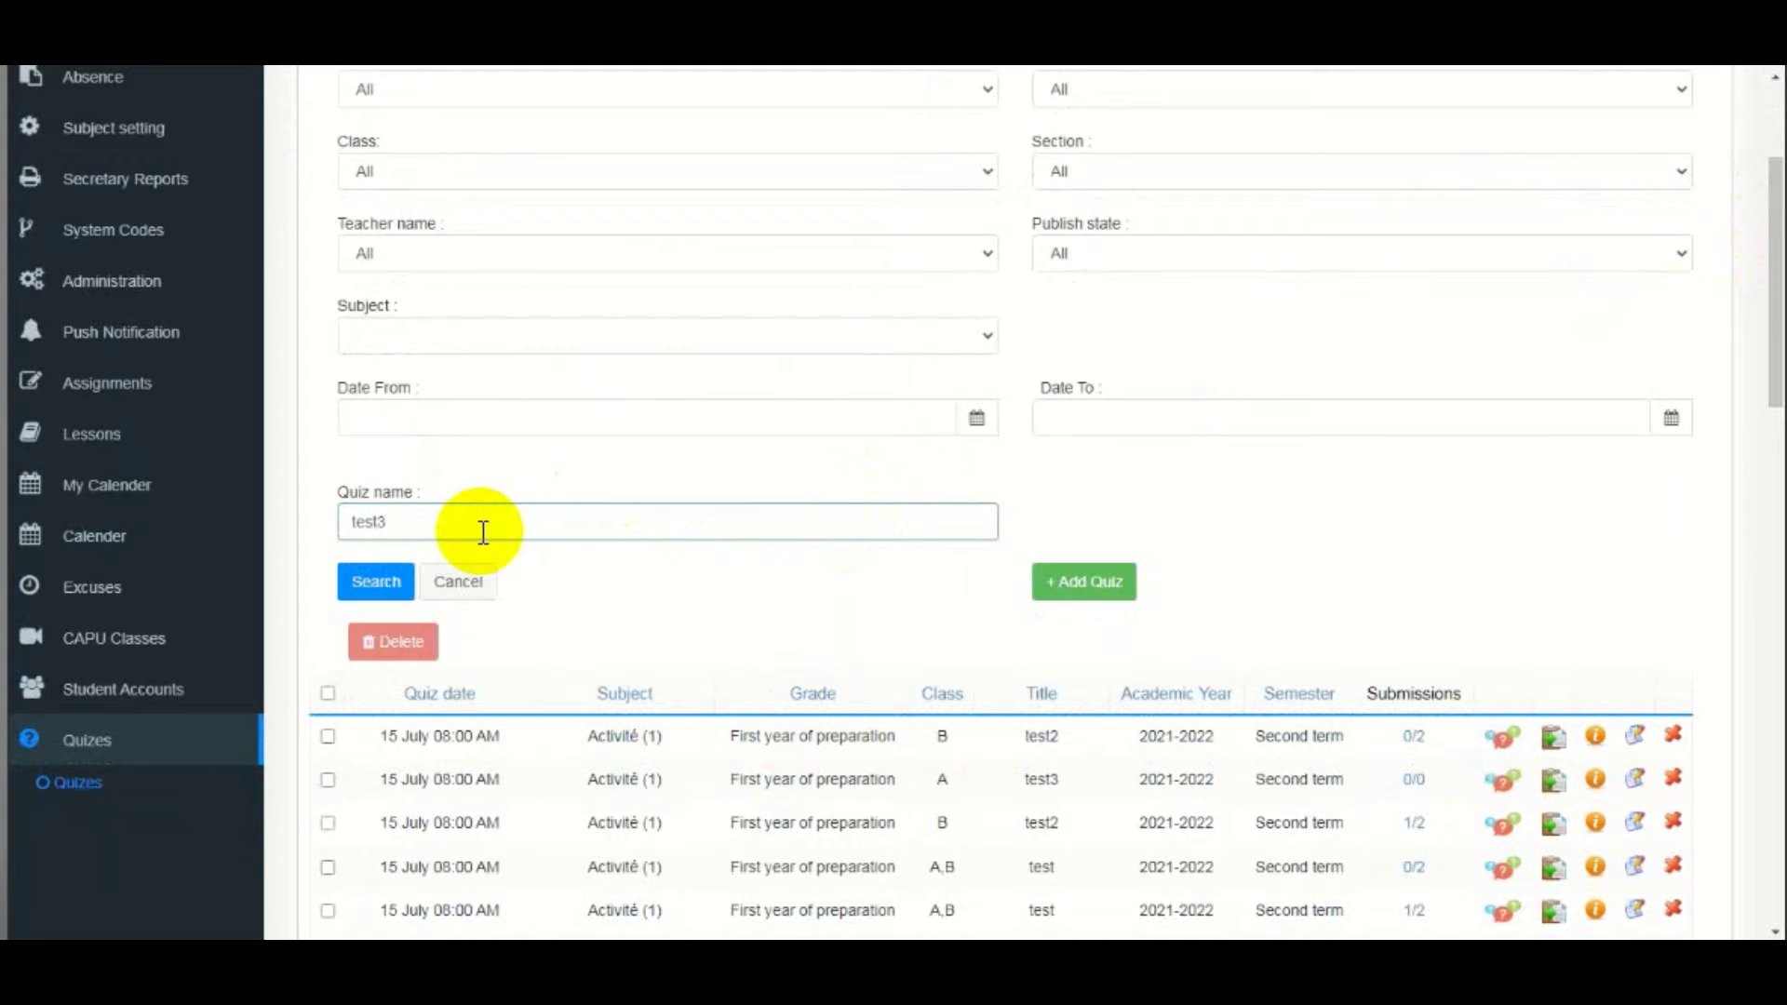
click(354, 585)
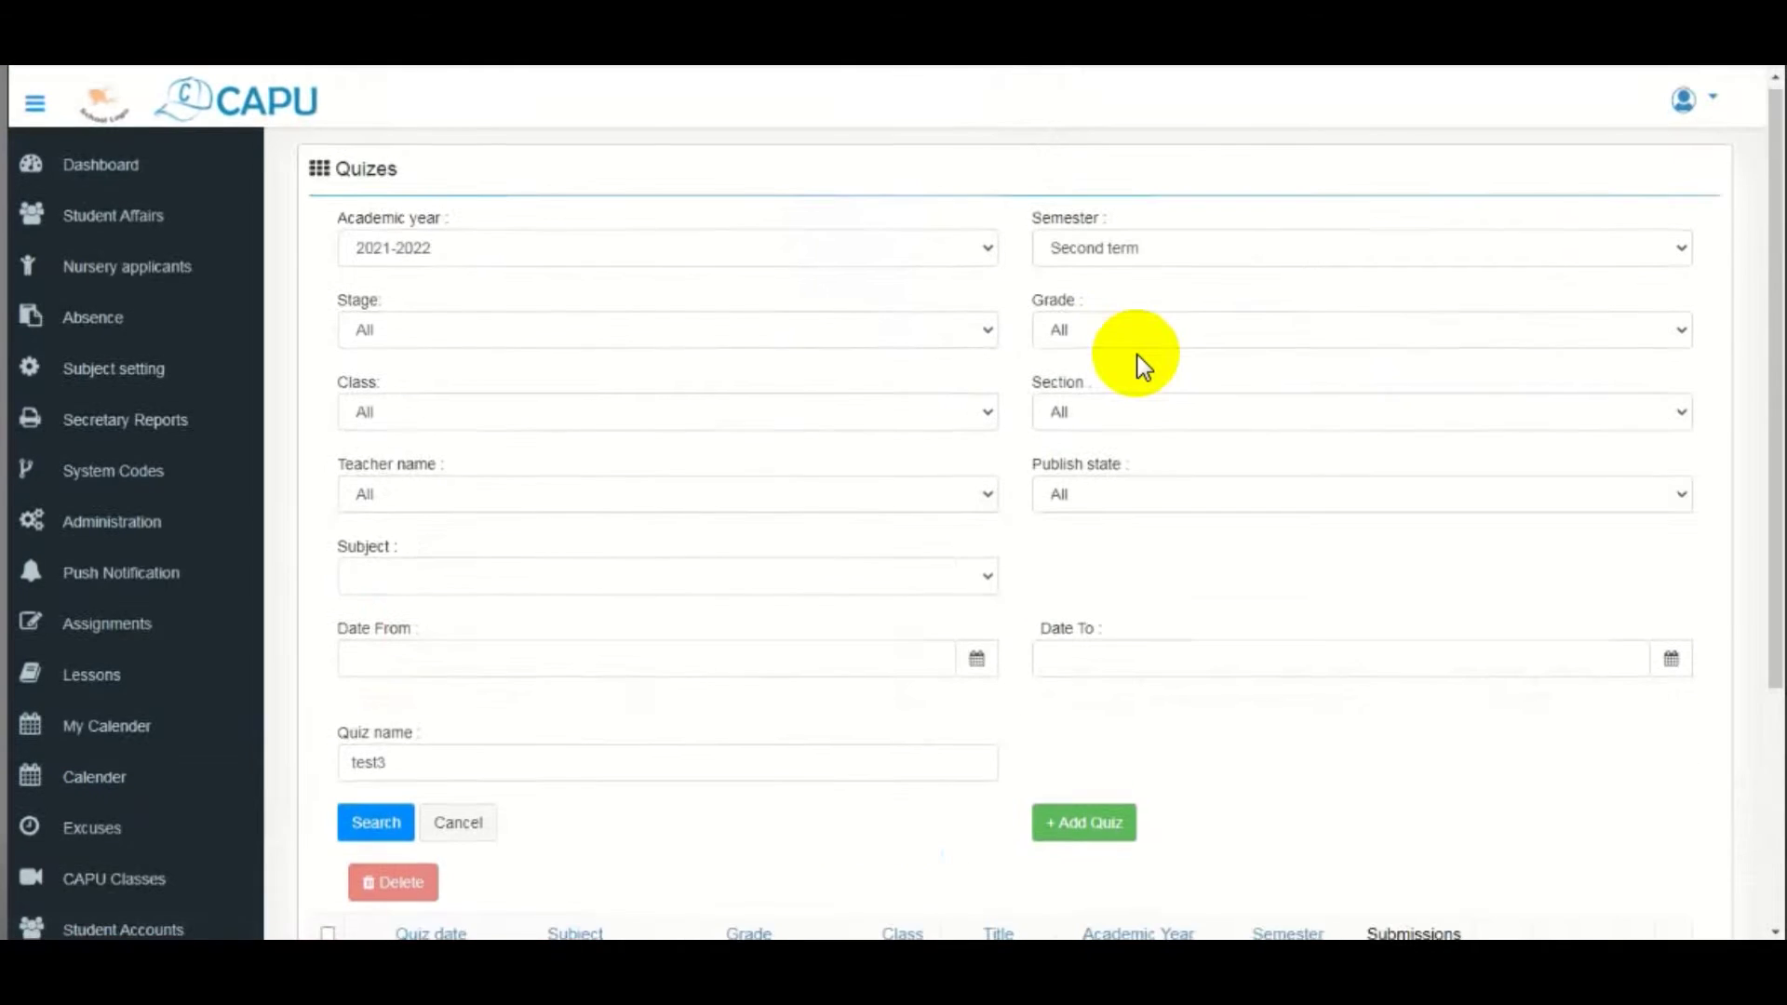
scroll(1140, 362, down, 4)
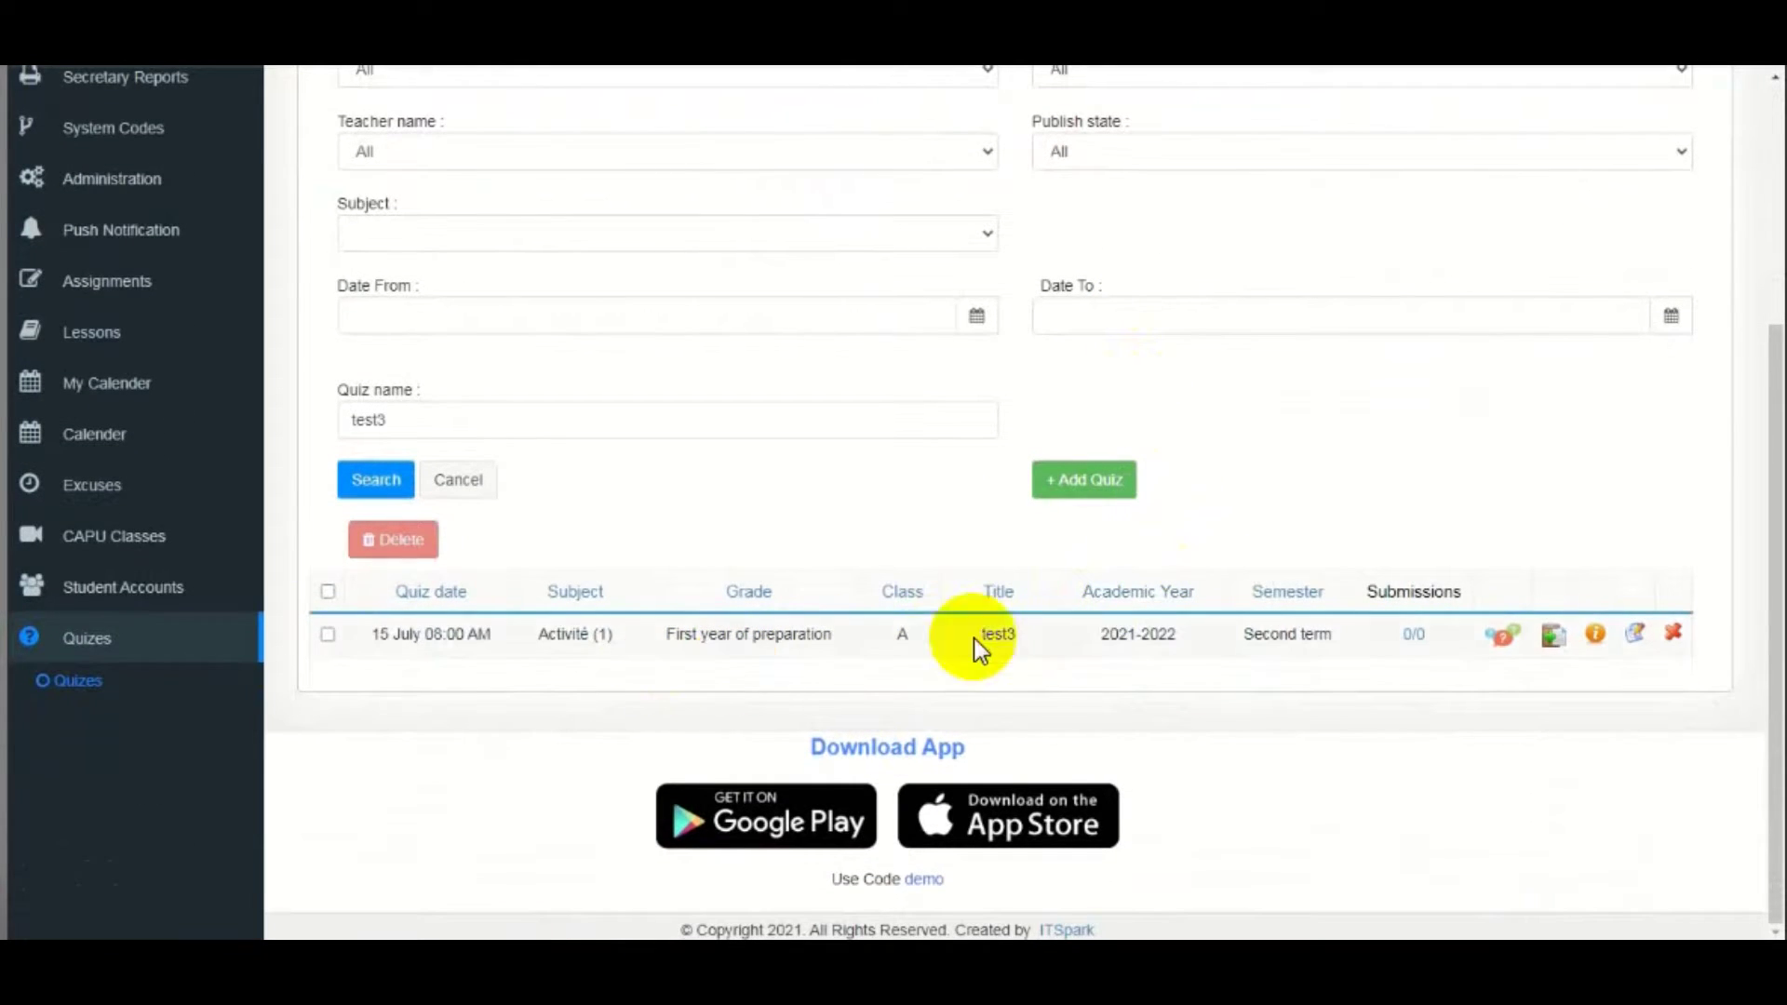
- Clear the quiz name filter and rerun the search to list all quizzes
drag(438, 424, 341, 433)
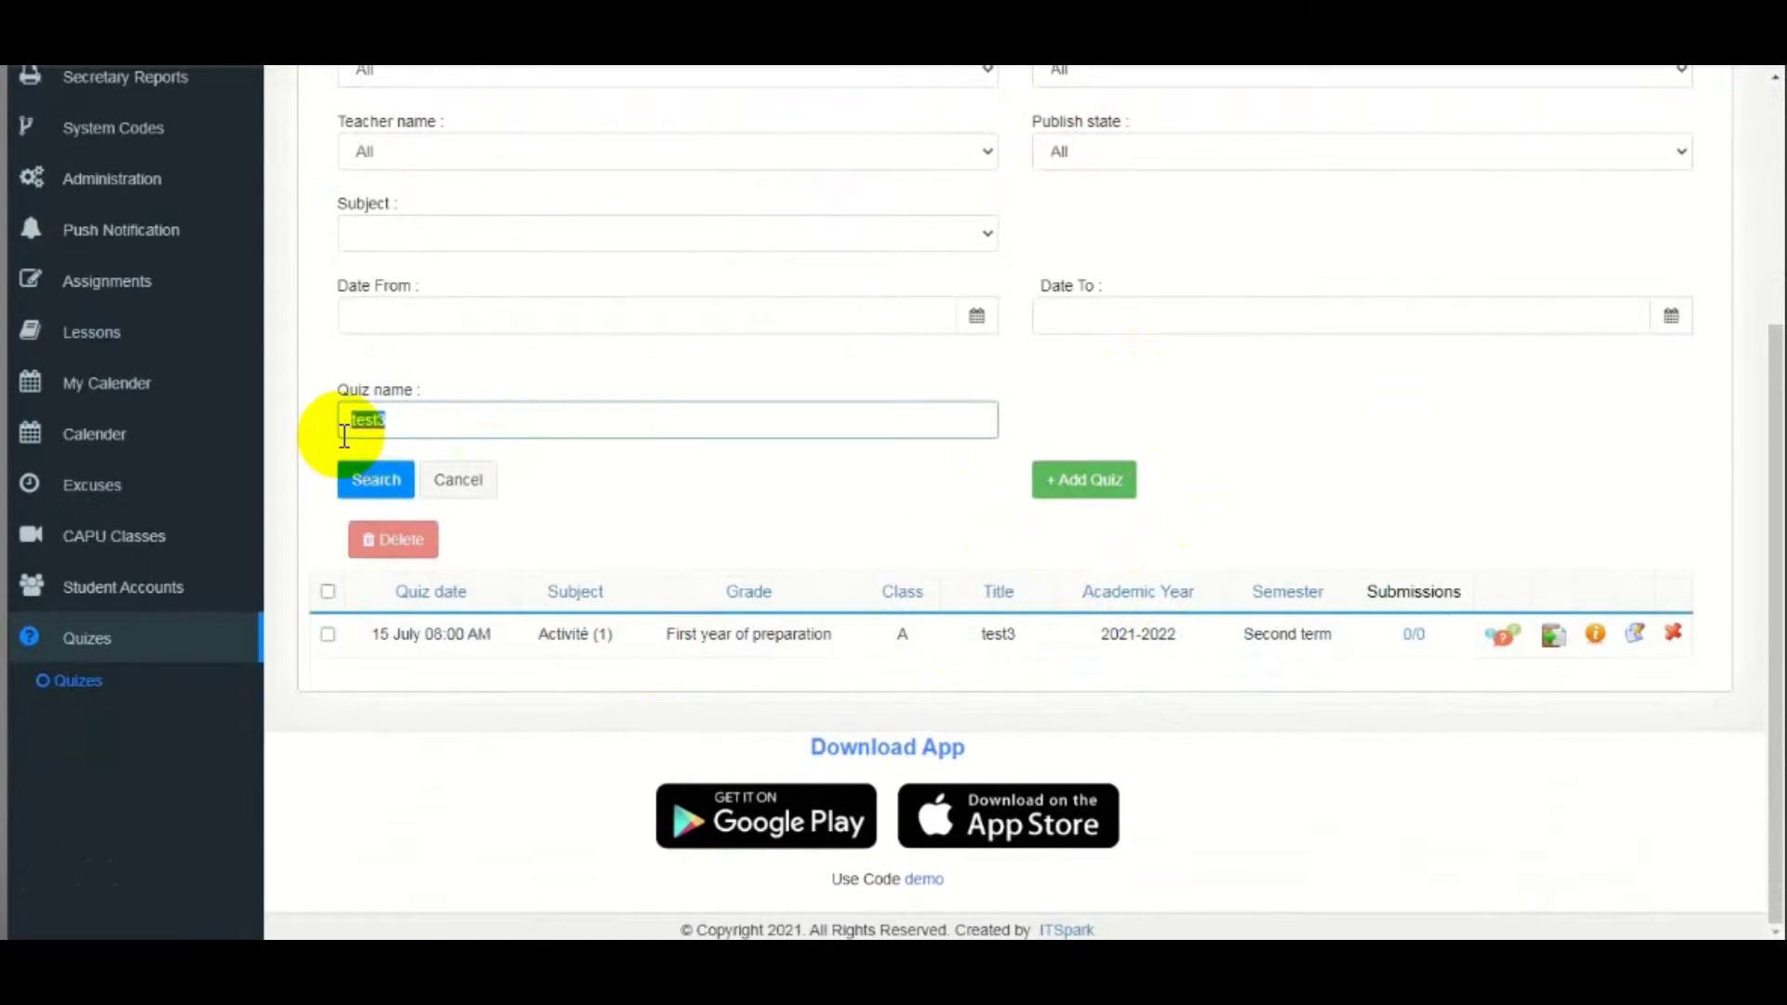
key(BackSpace)
click(358, 482)
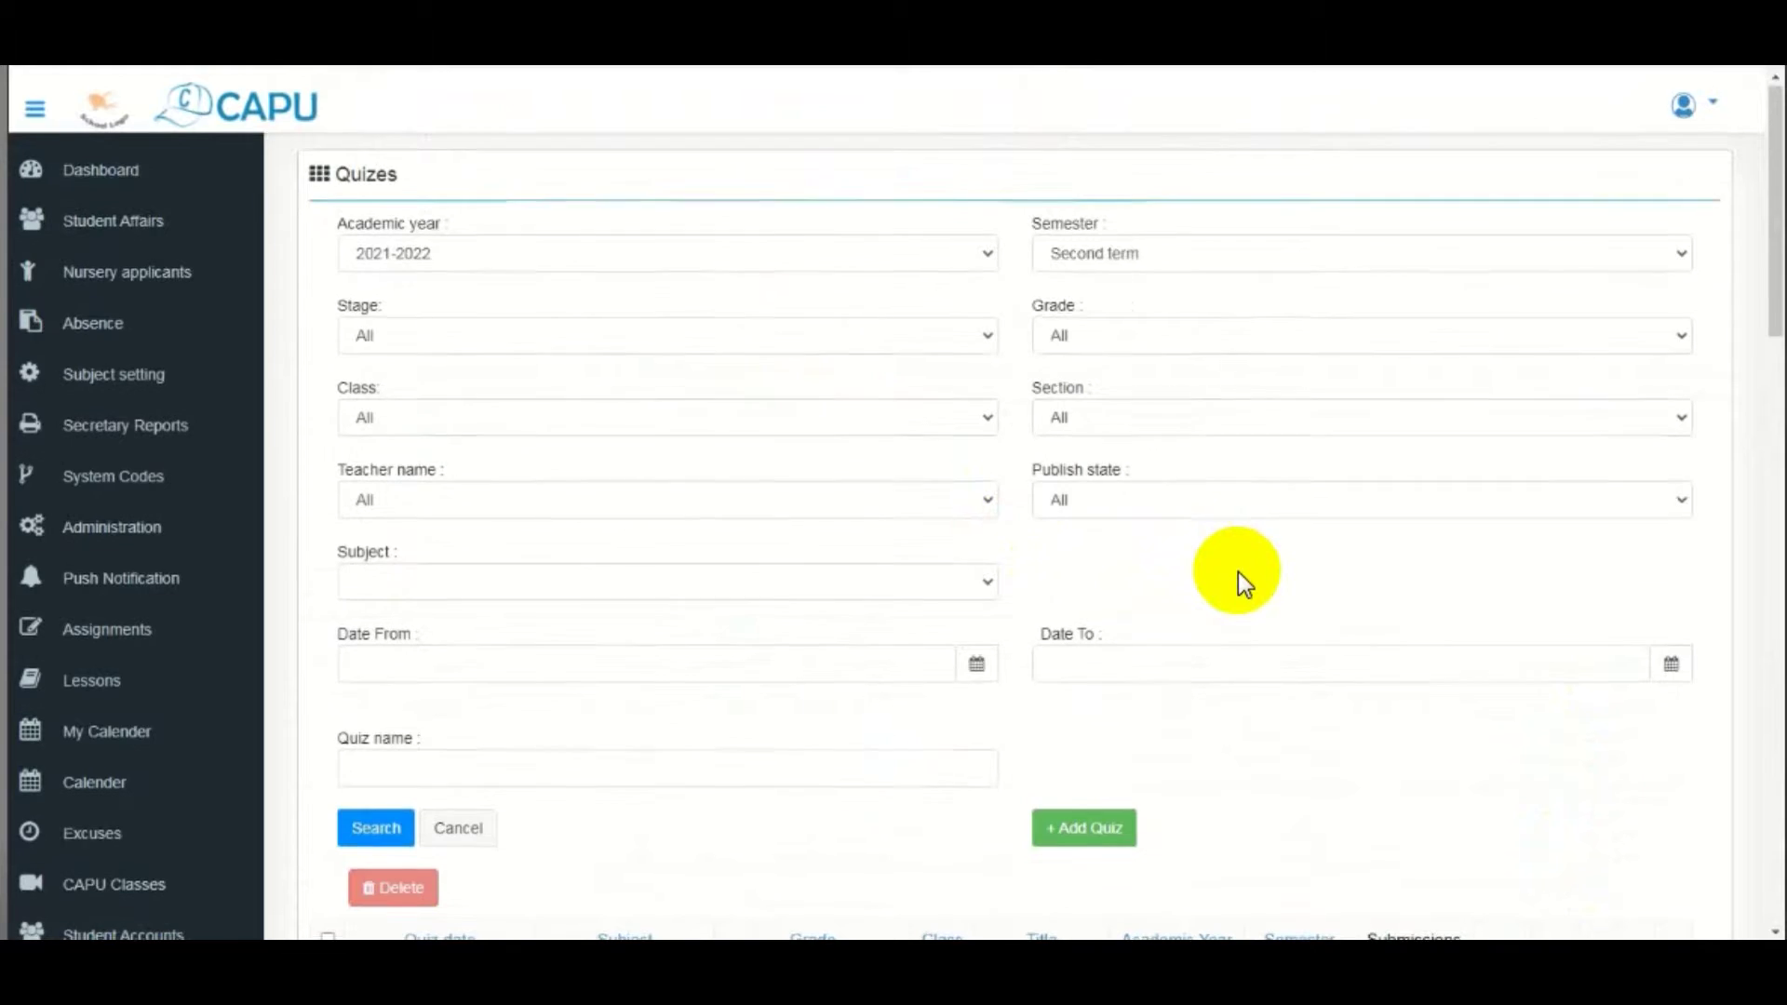
- Start adding a new quiz with a start time of 8:00 and a duration of 30 minutes
scroll(1238, 571, down, 1)
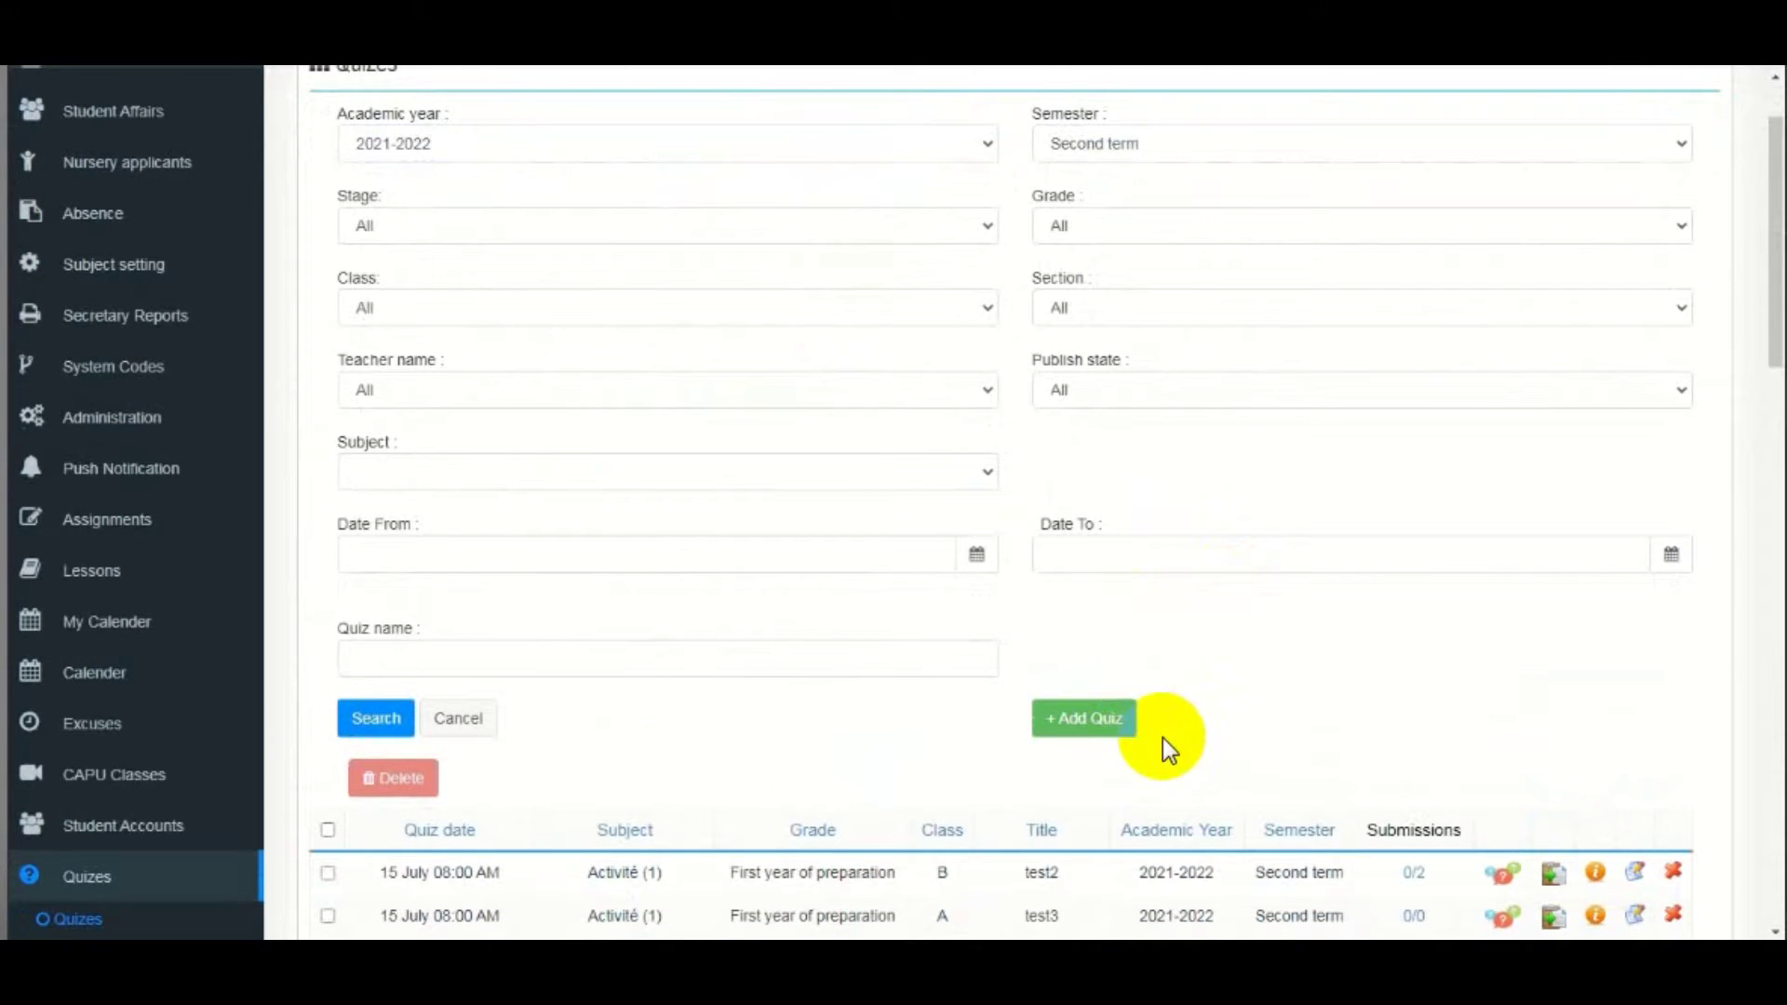
click(1085, 721)
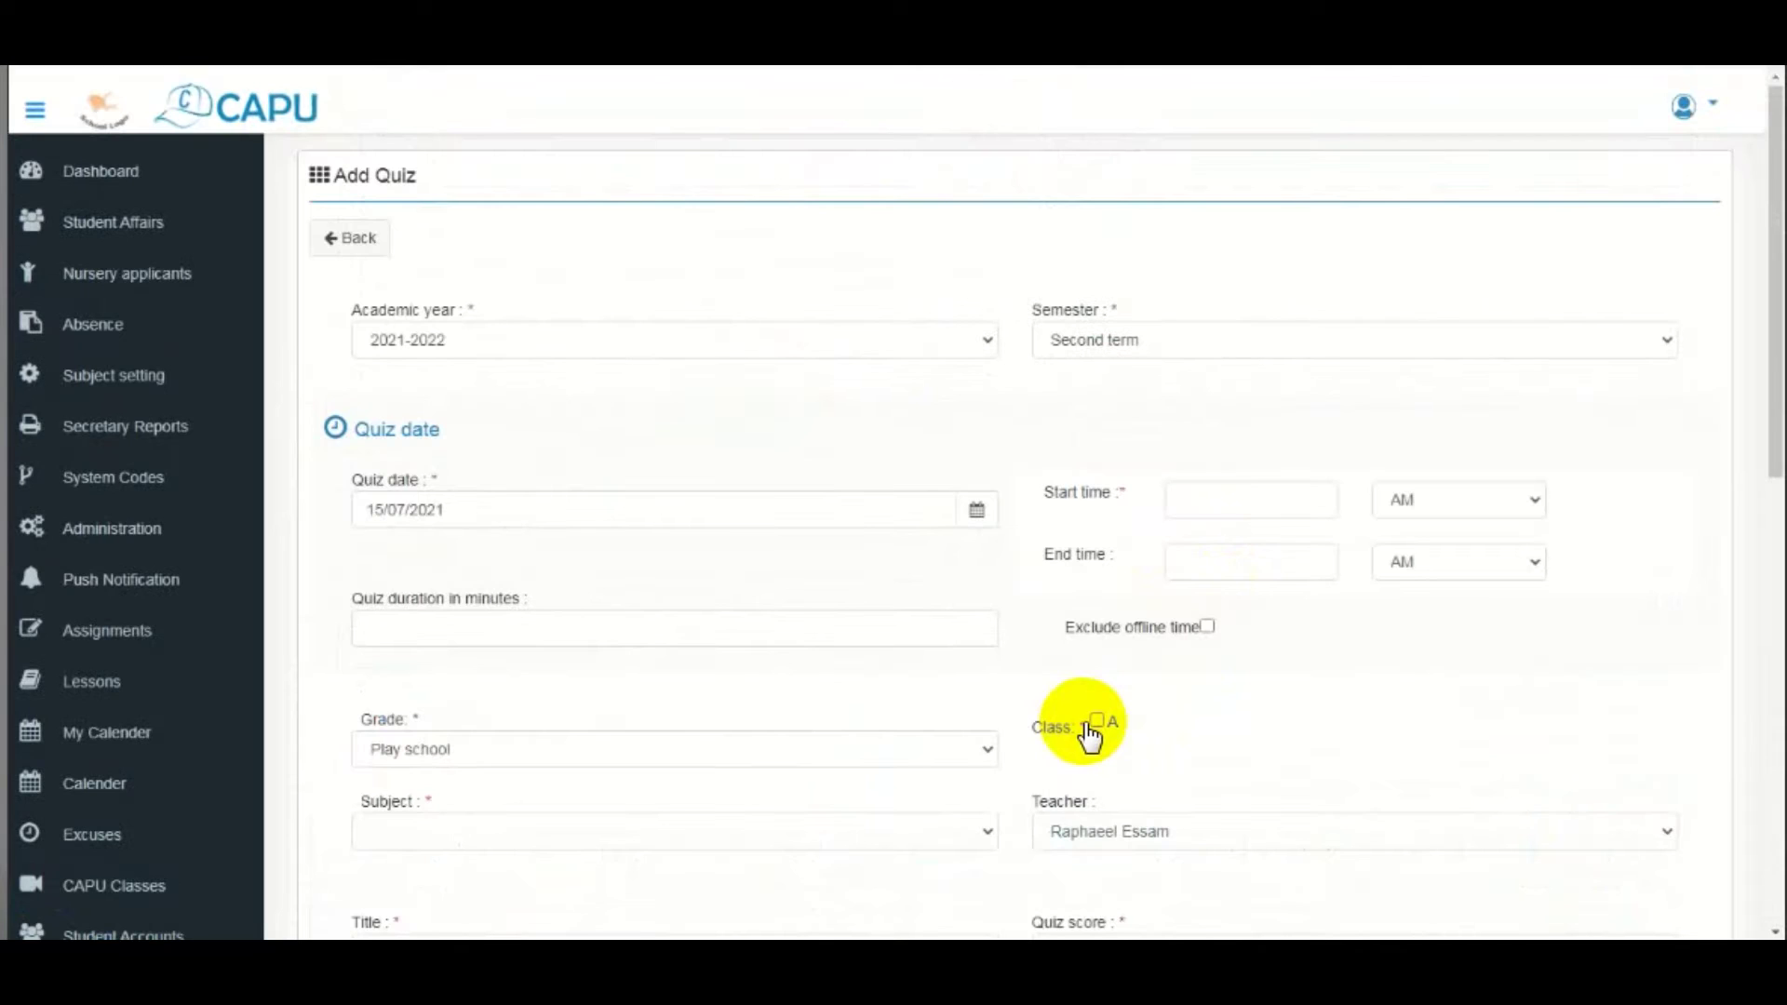
mouse_move(1774, 250)
mouse_down()
mouse_move(1772, 270)
mouse_move(1759, 212)
mouse_move(1777, 284)
mouse_move(1756, 288)
mouse_up()
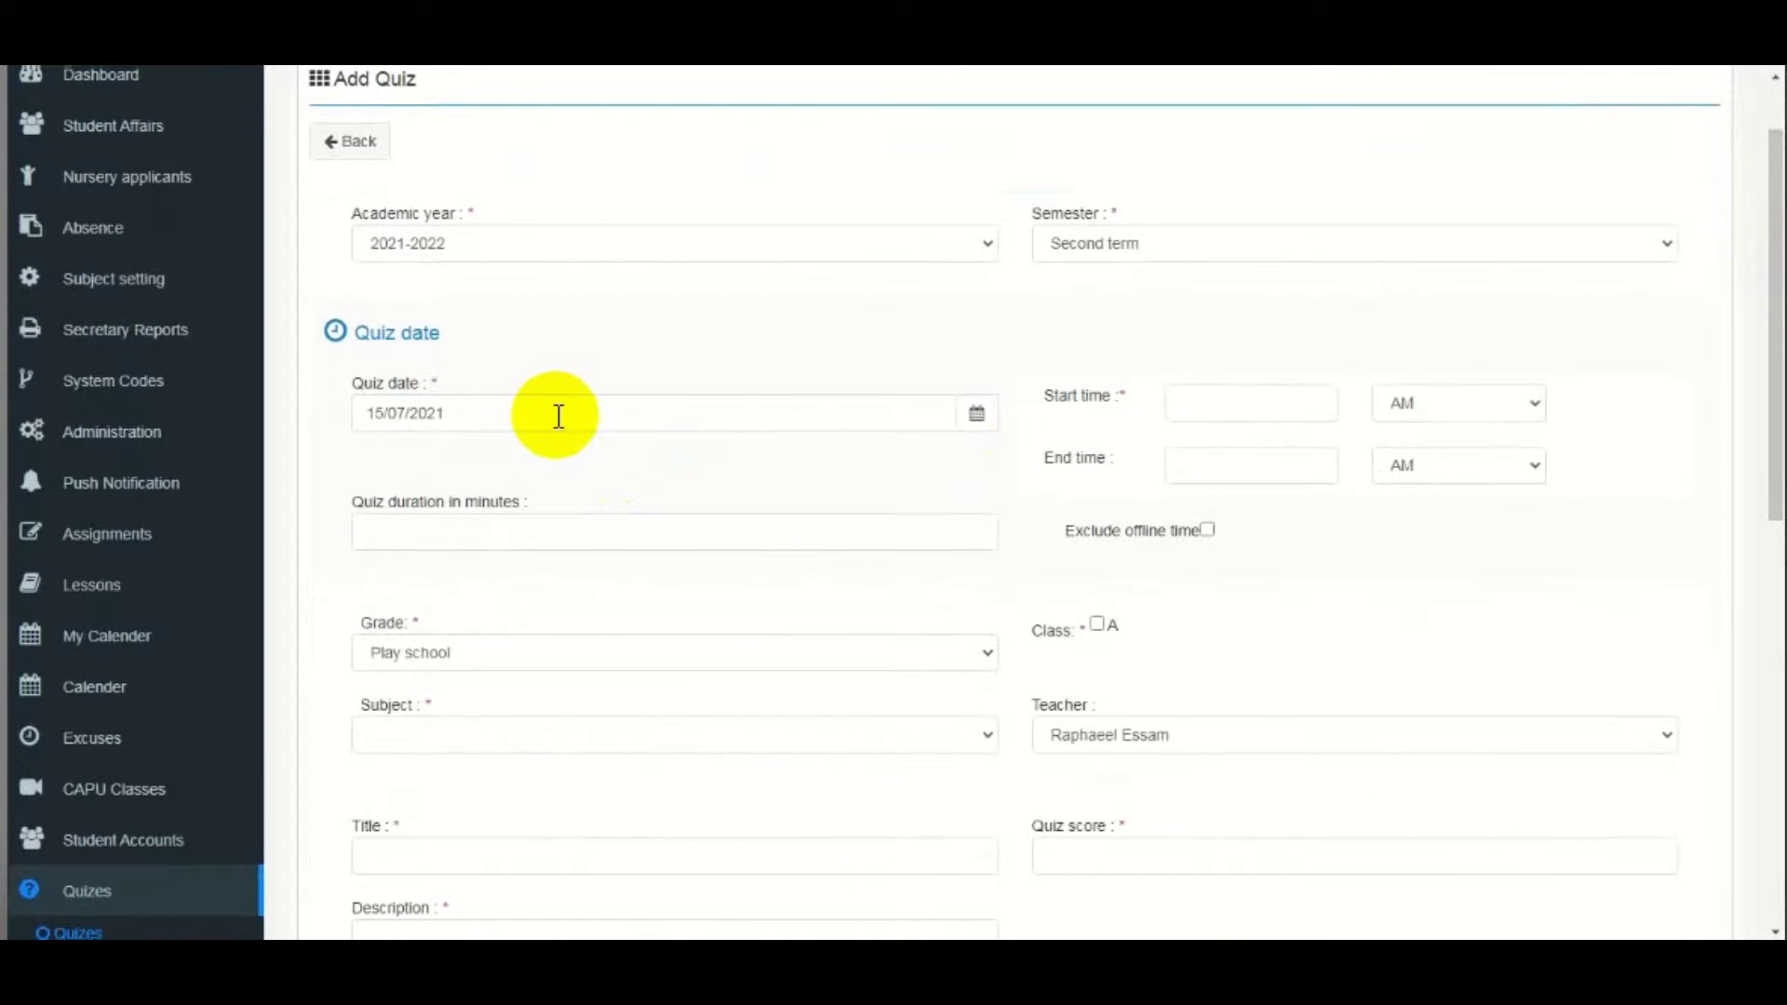
click(1204, 403)
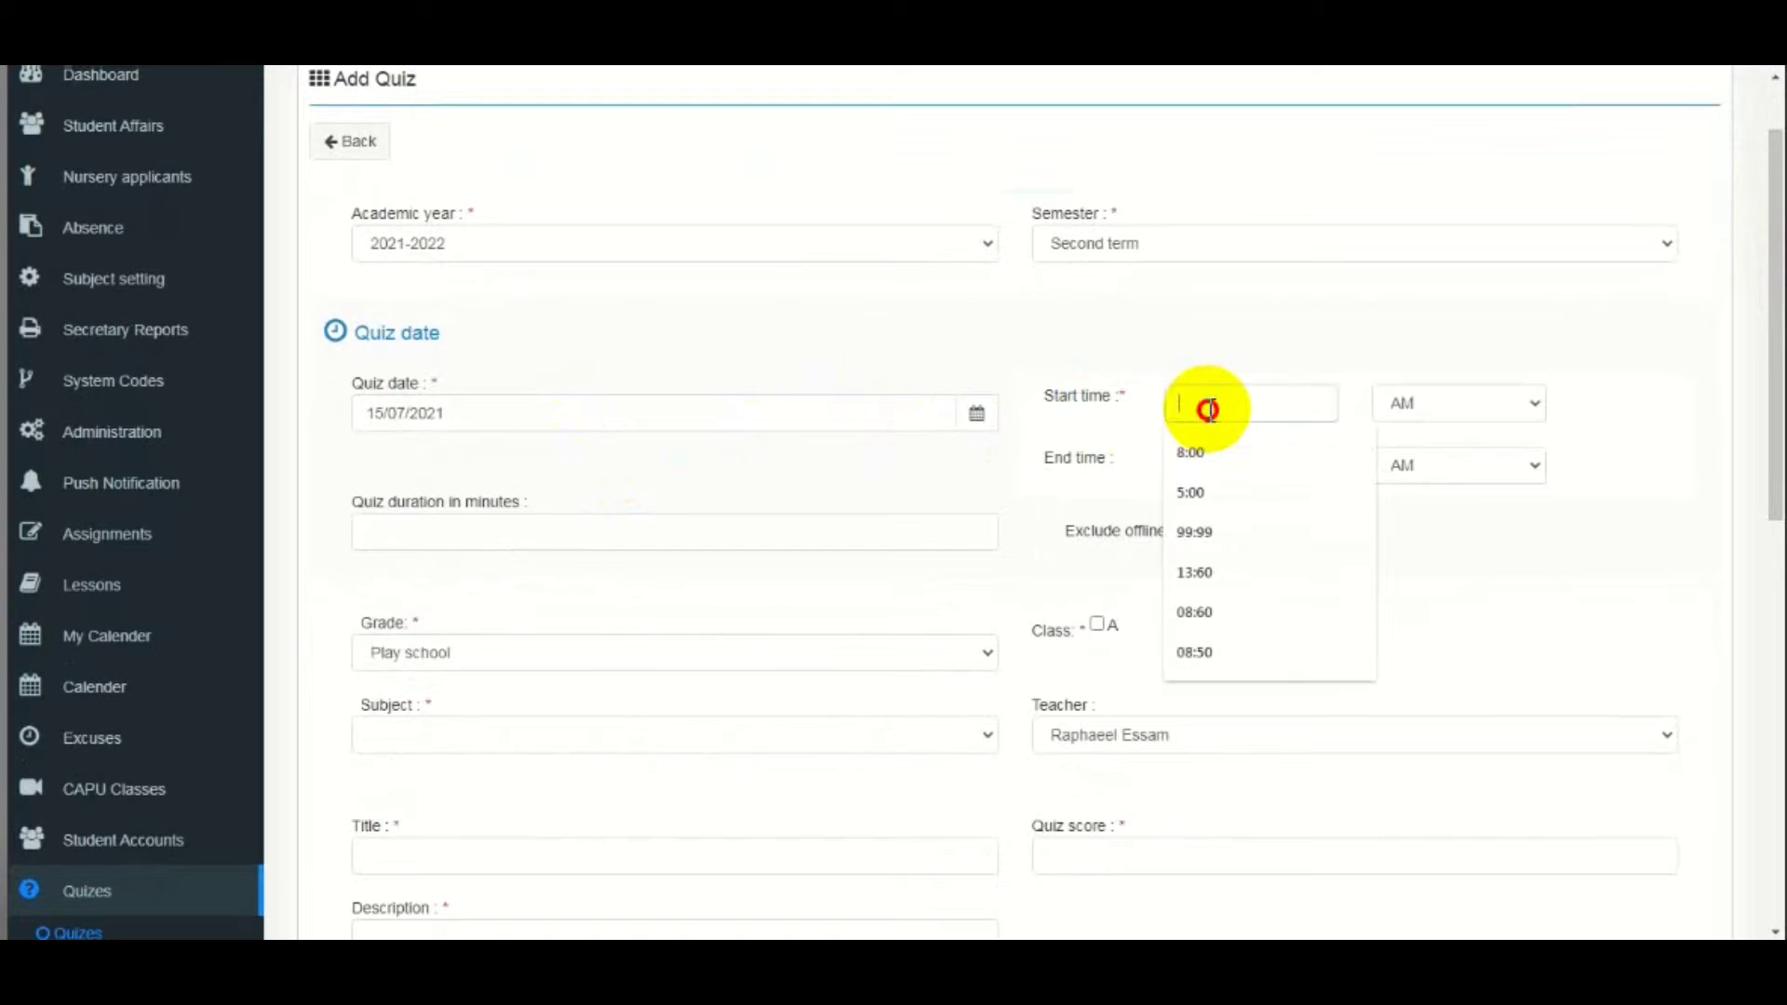
click(1216, 456)
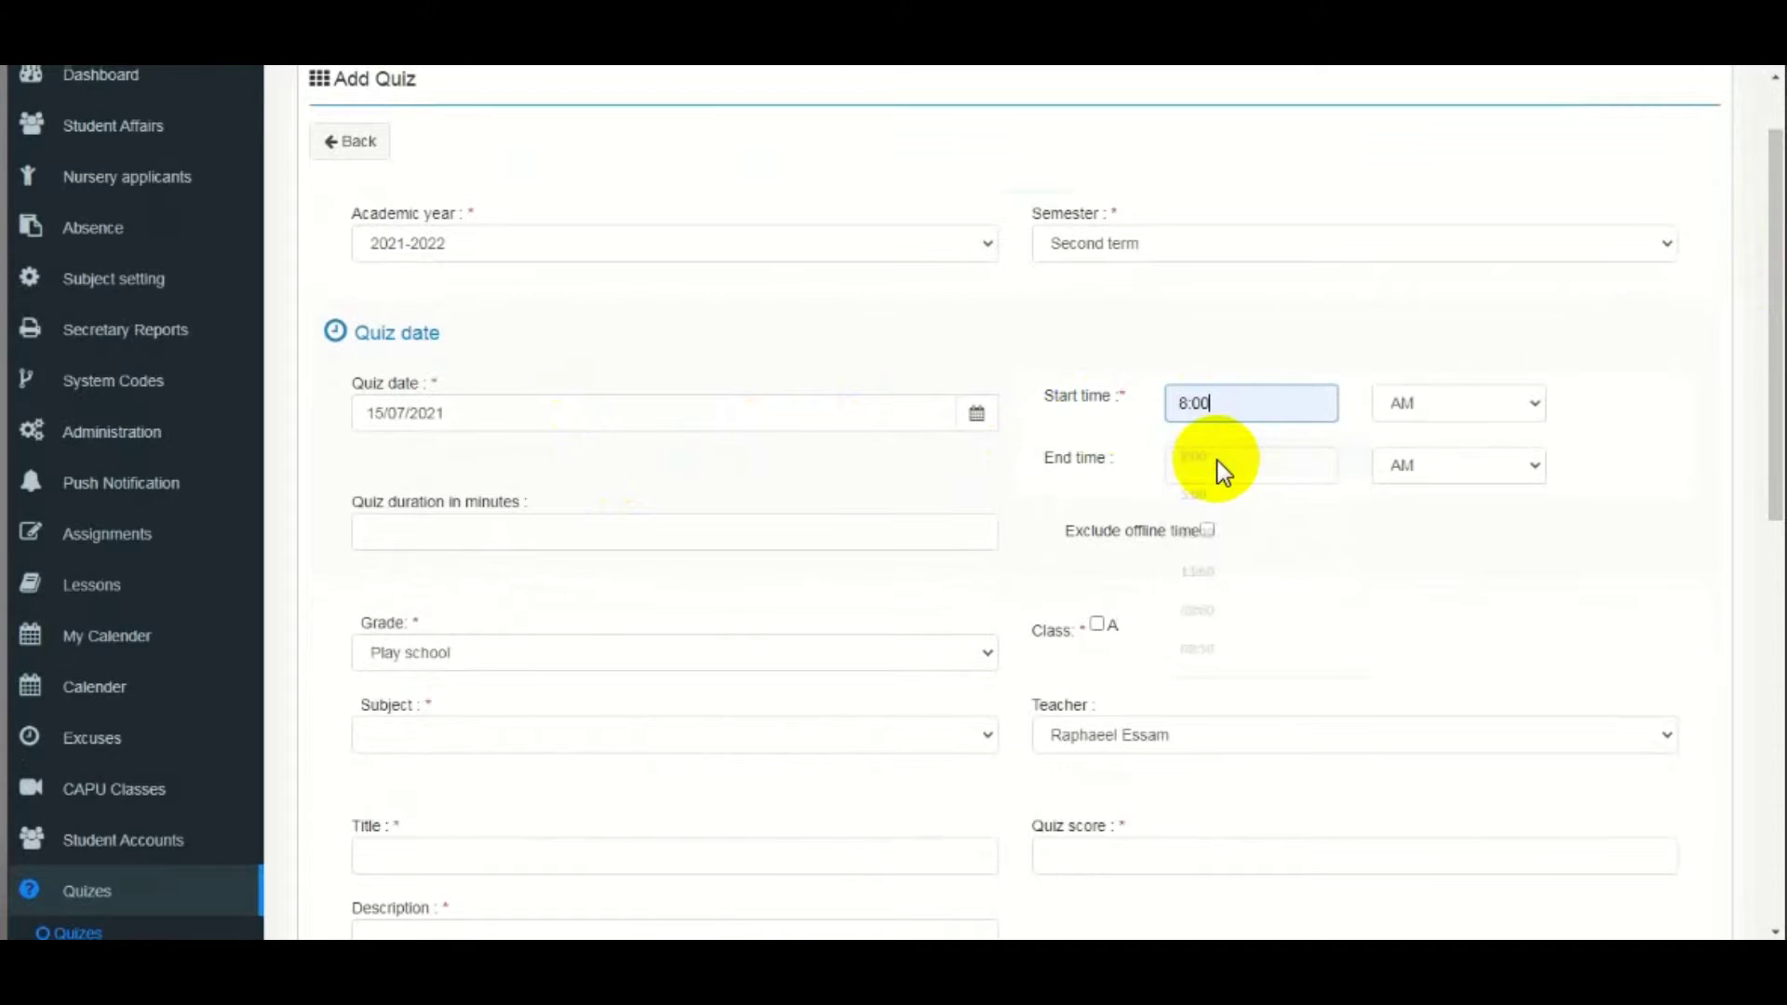
click(554, 533)
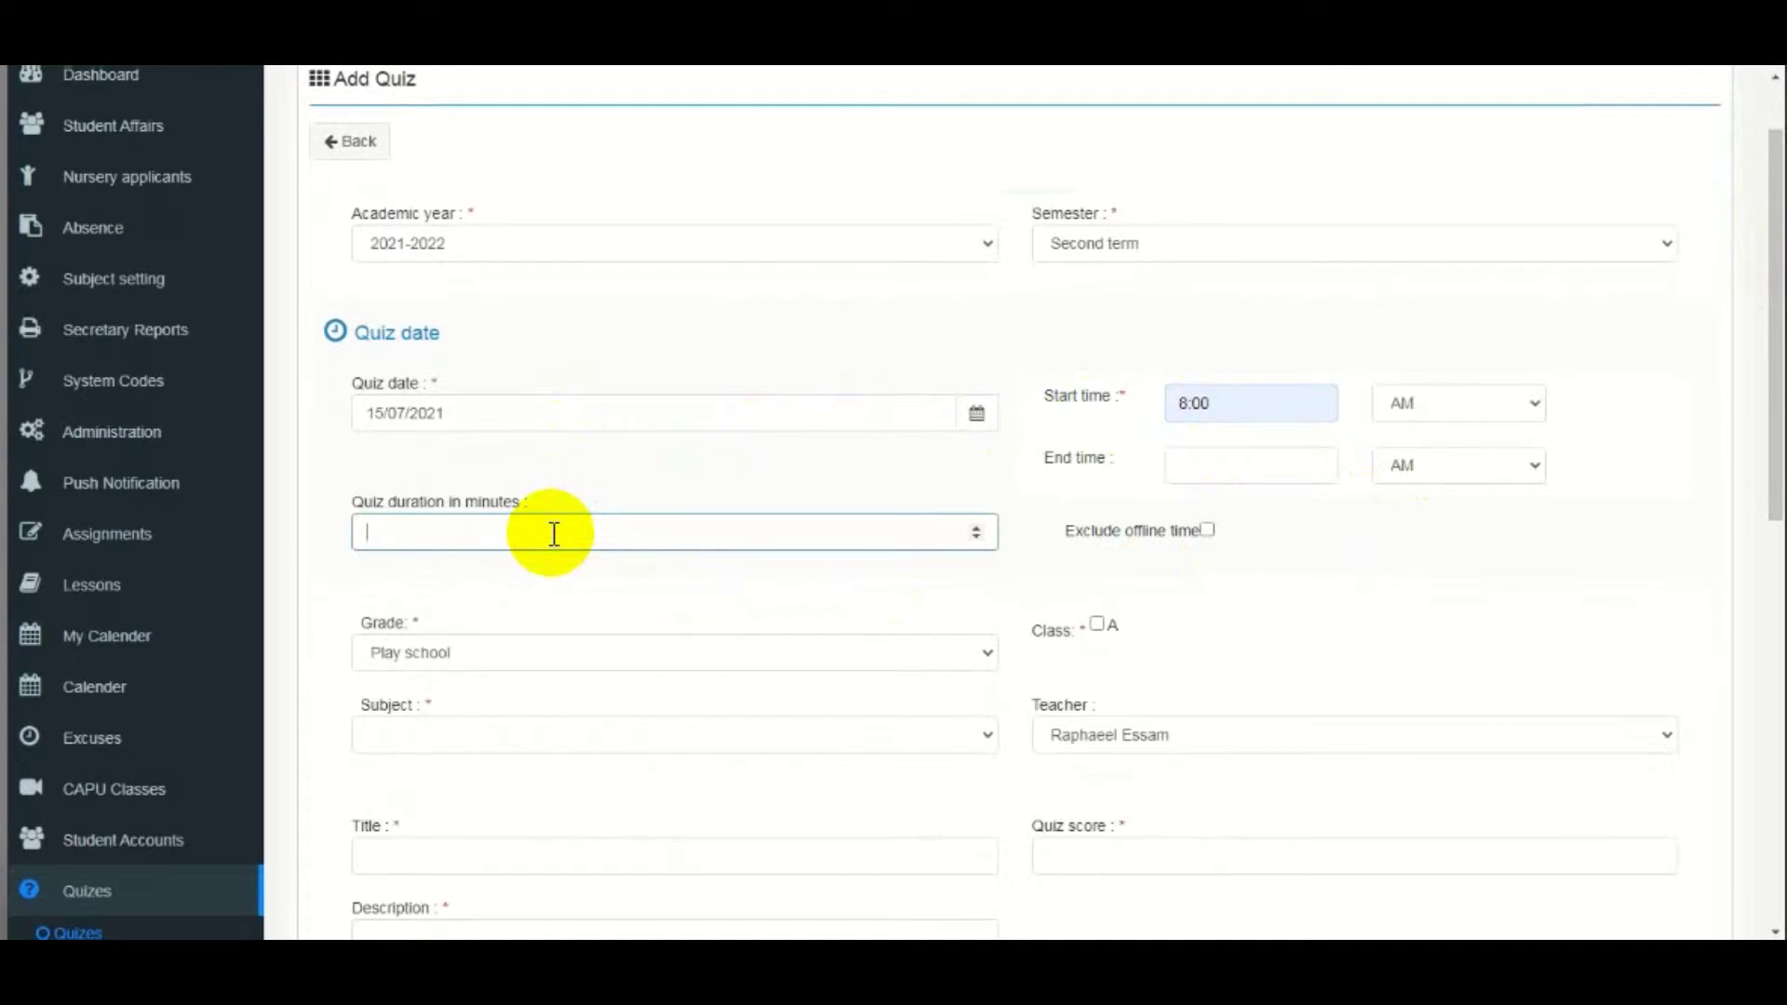
text(30)
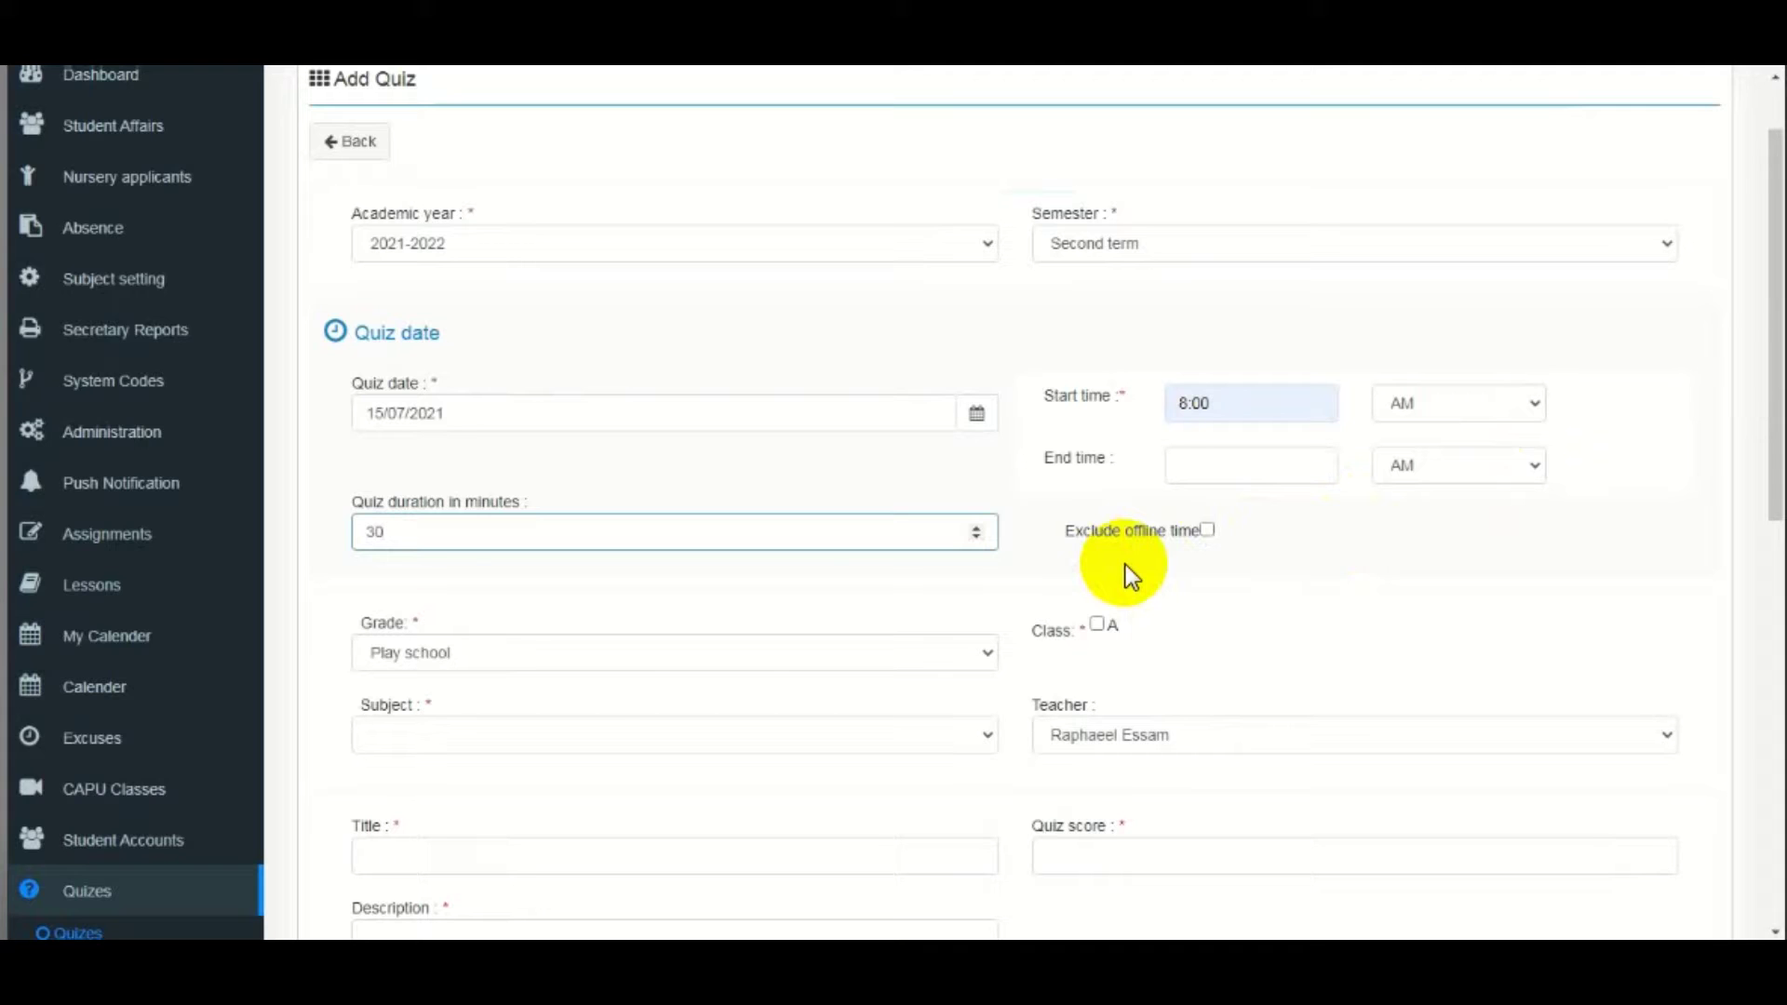
- Set the new quiz's grade to First year of preparation
drag(1771, 452, 1777, 521)
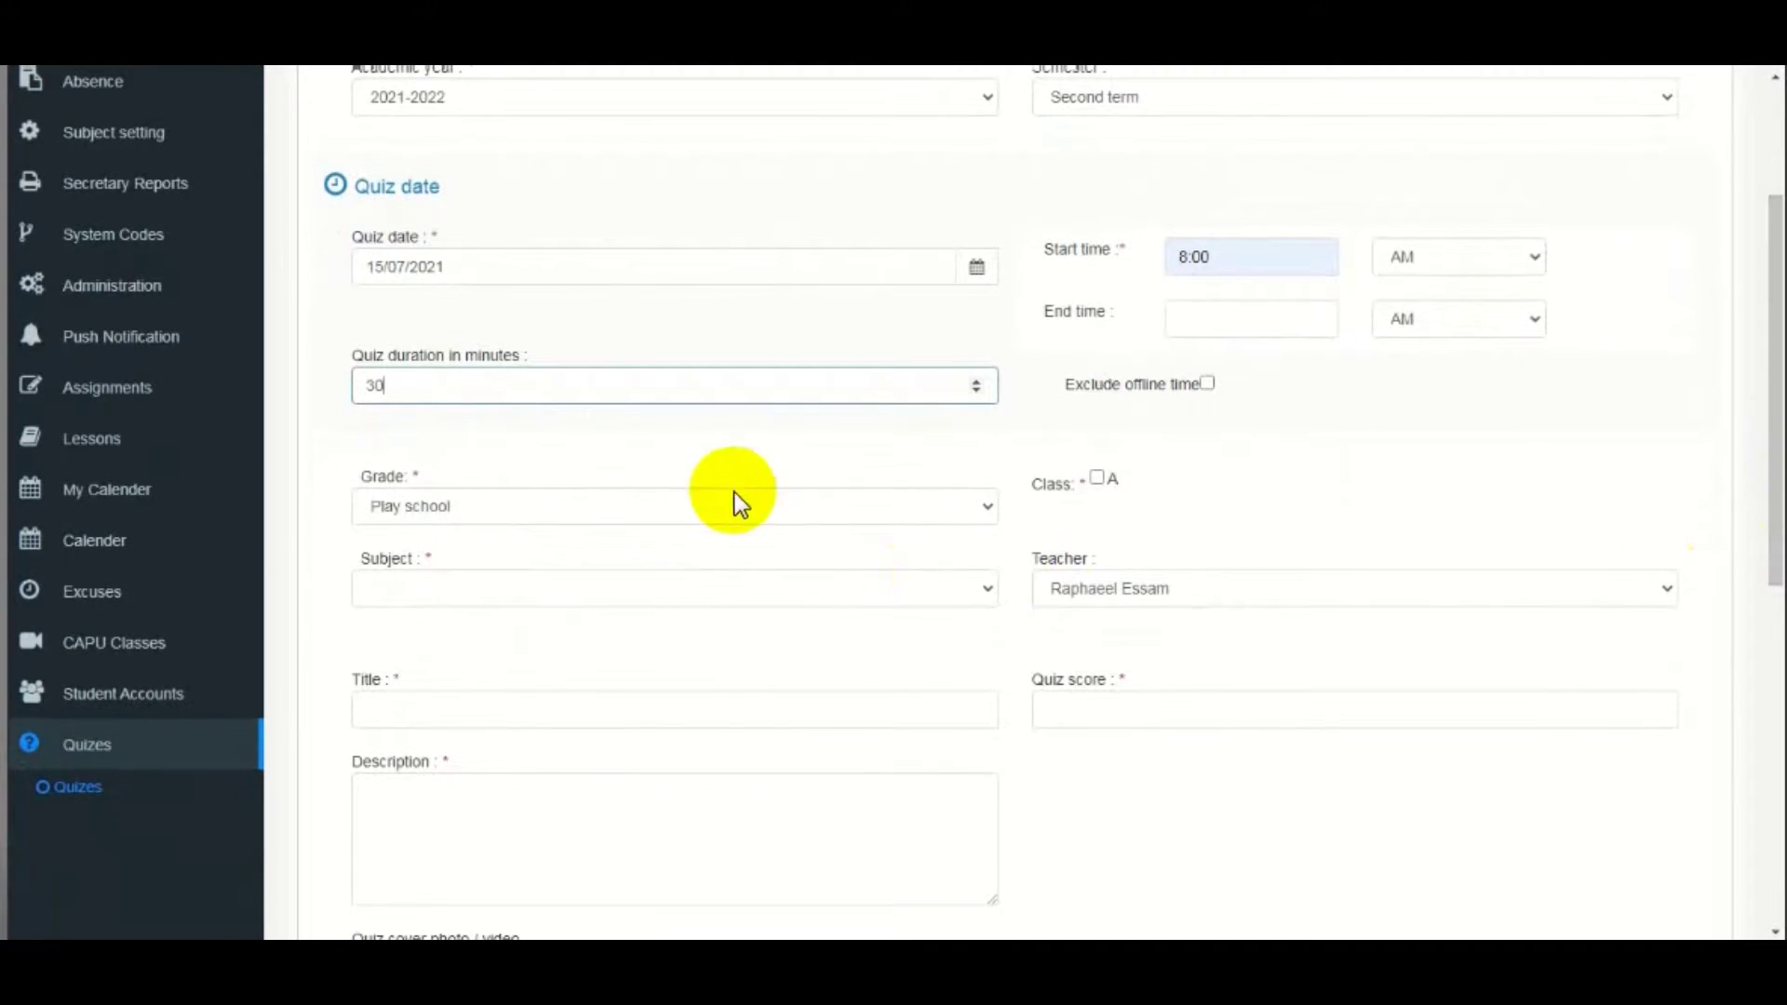
click(734, 502)
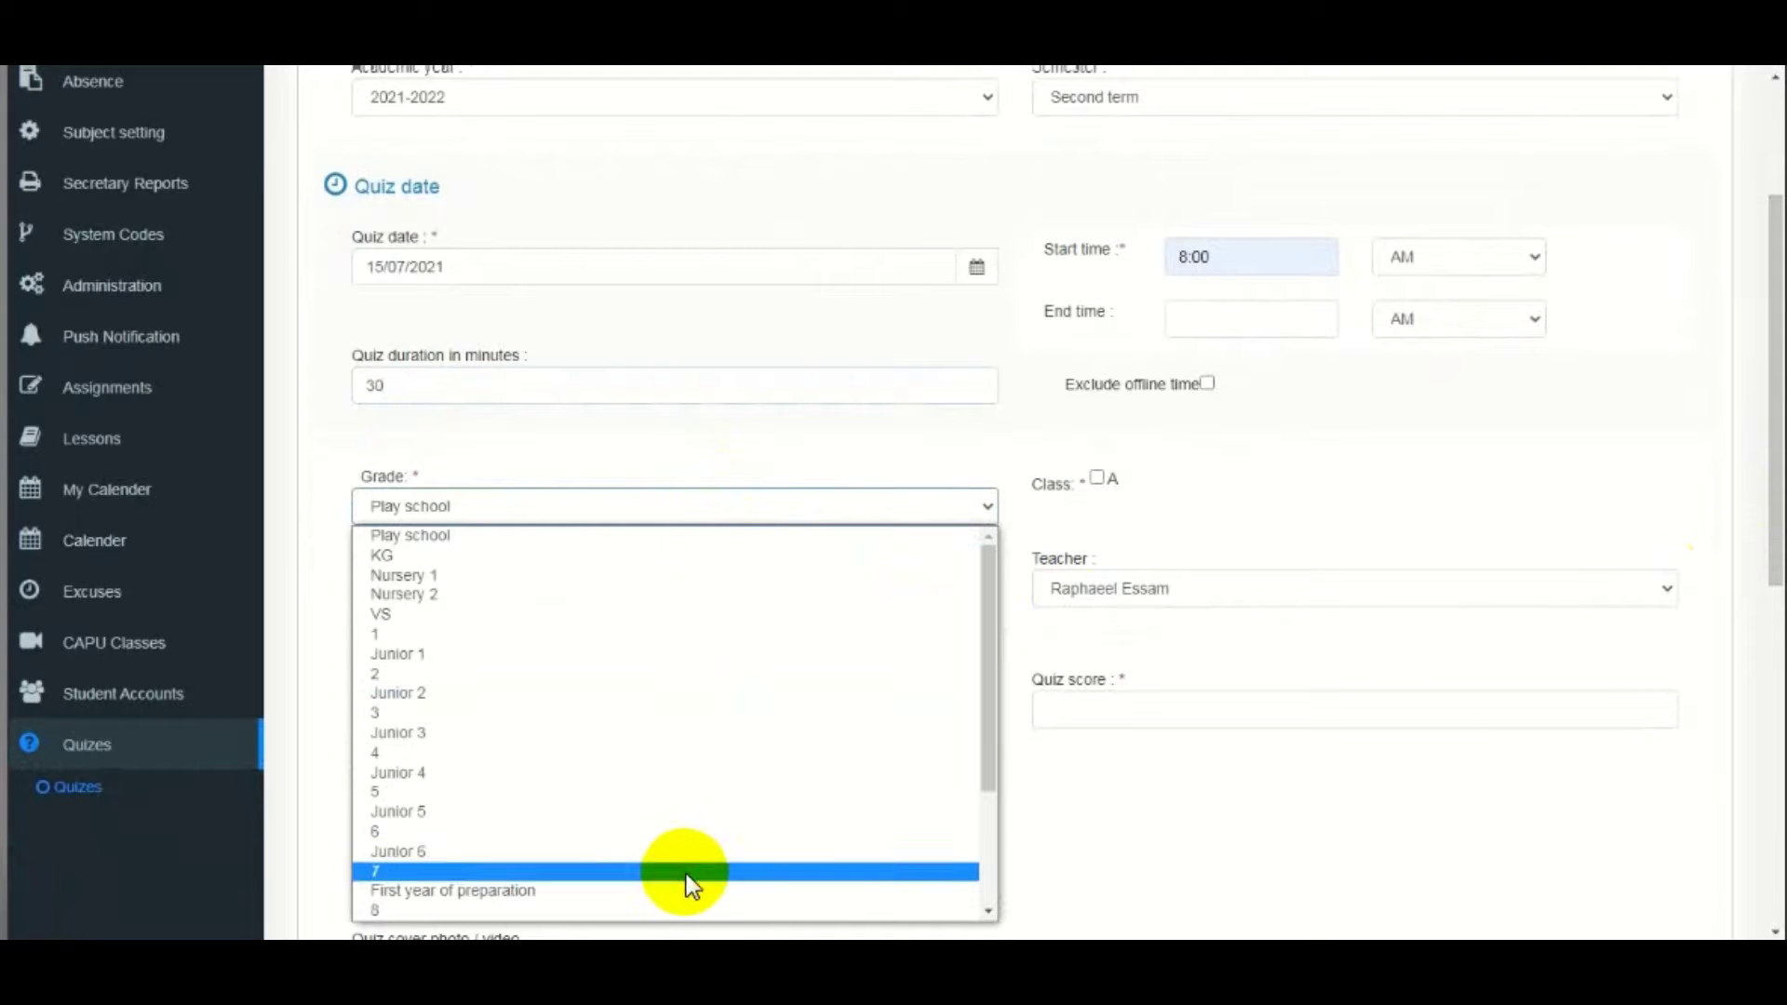
click(691, 889)
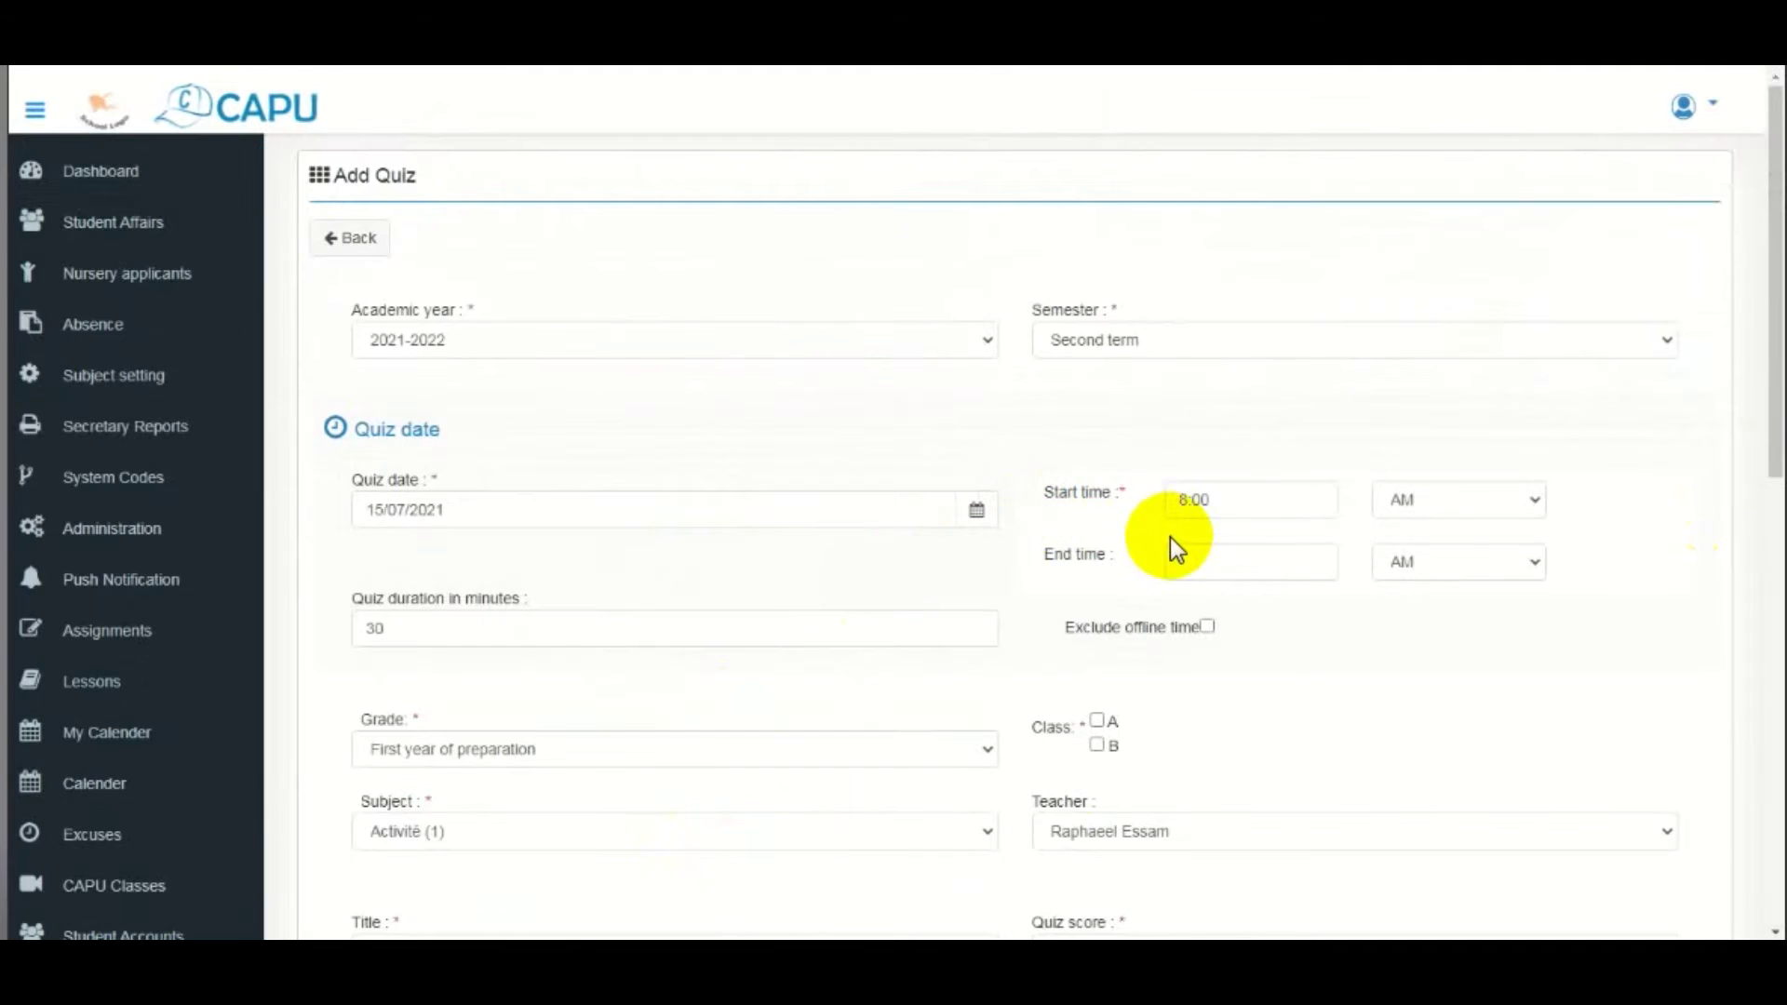
- Assign the quiz to classes A and B and set its subject to Informatique
scroll(1194, 596, down, 1)
click(1098, 611)
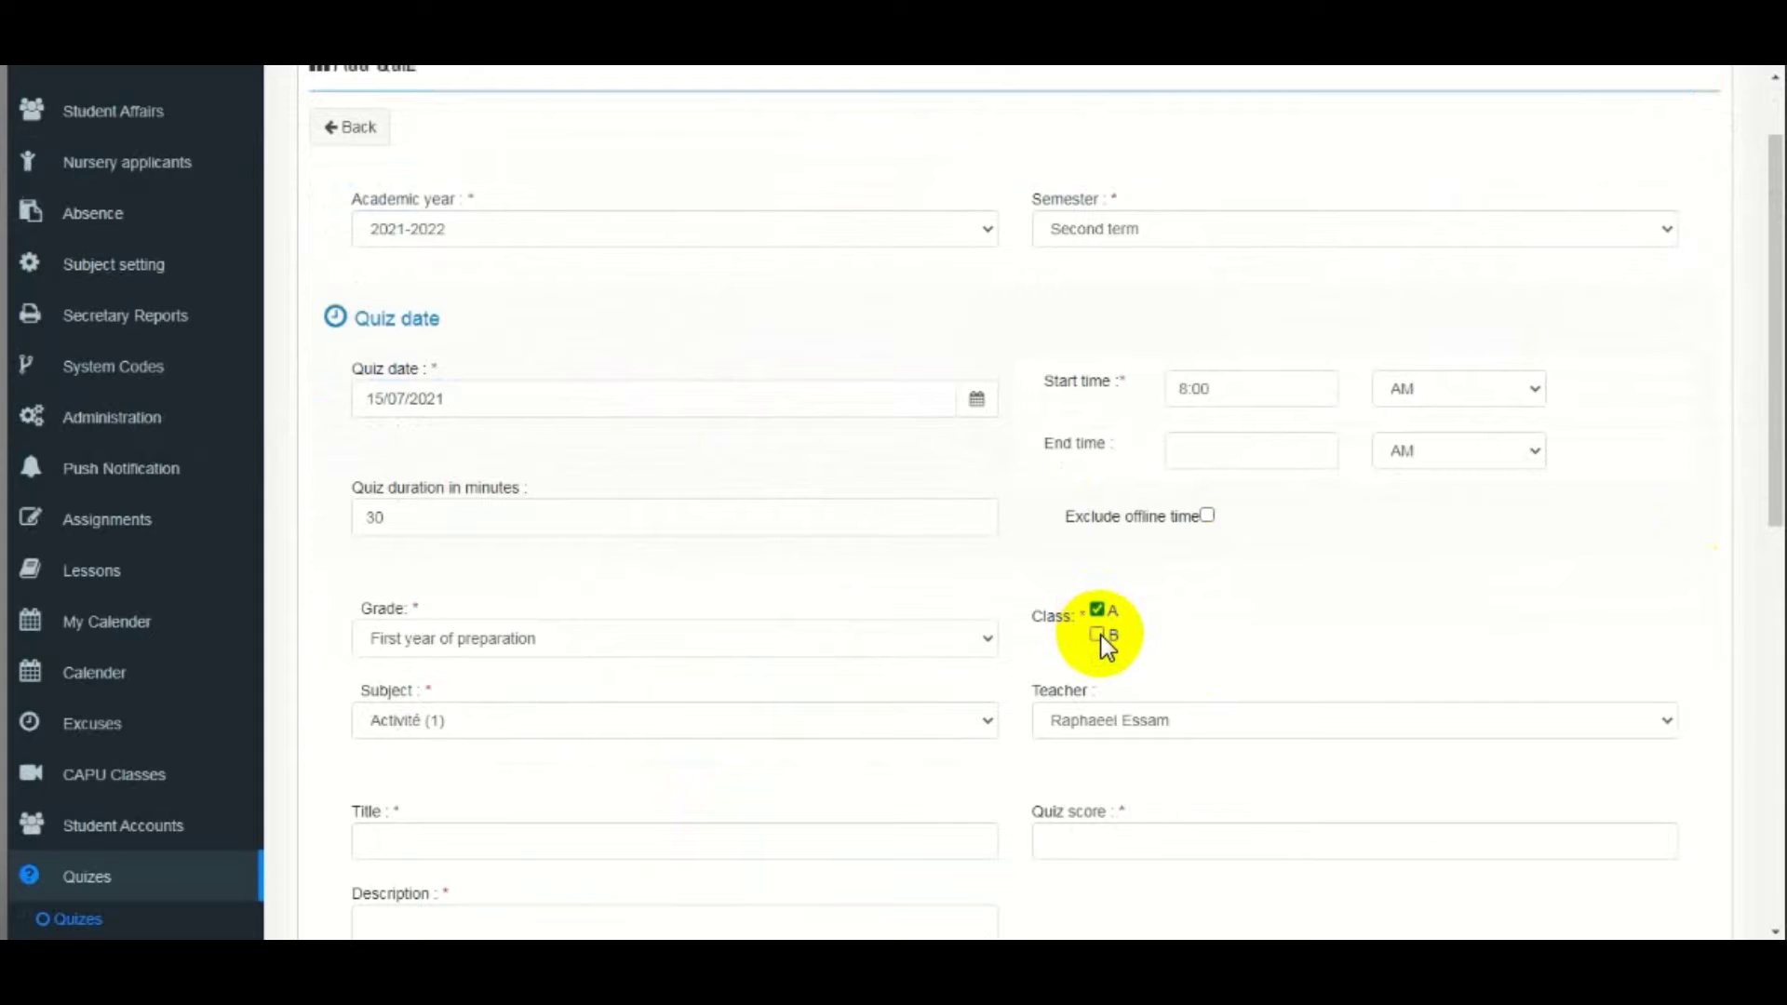
drag(1768, 427, 1768, 511)
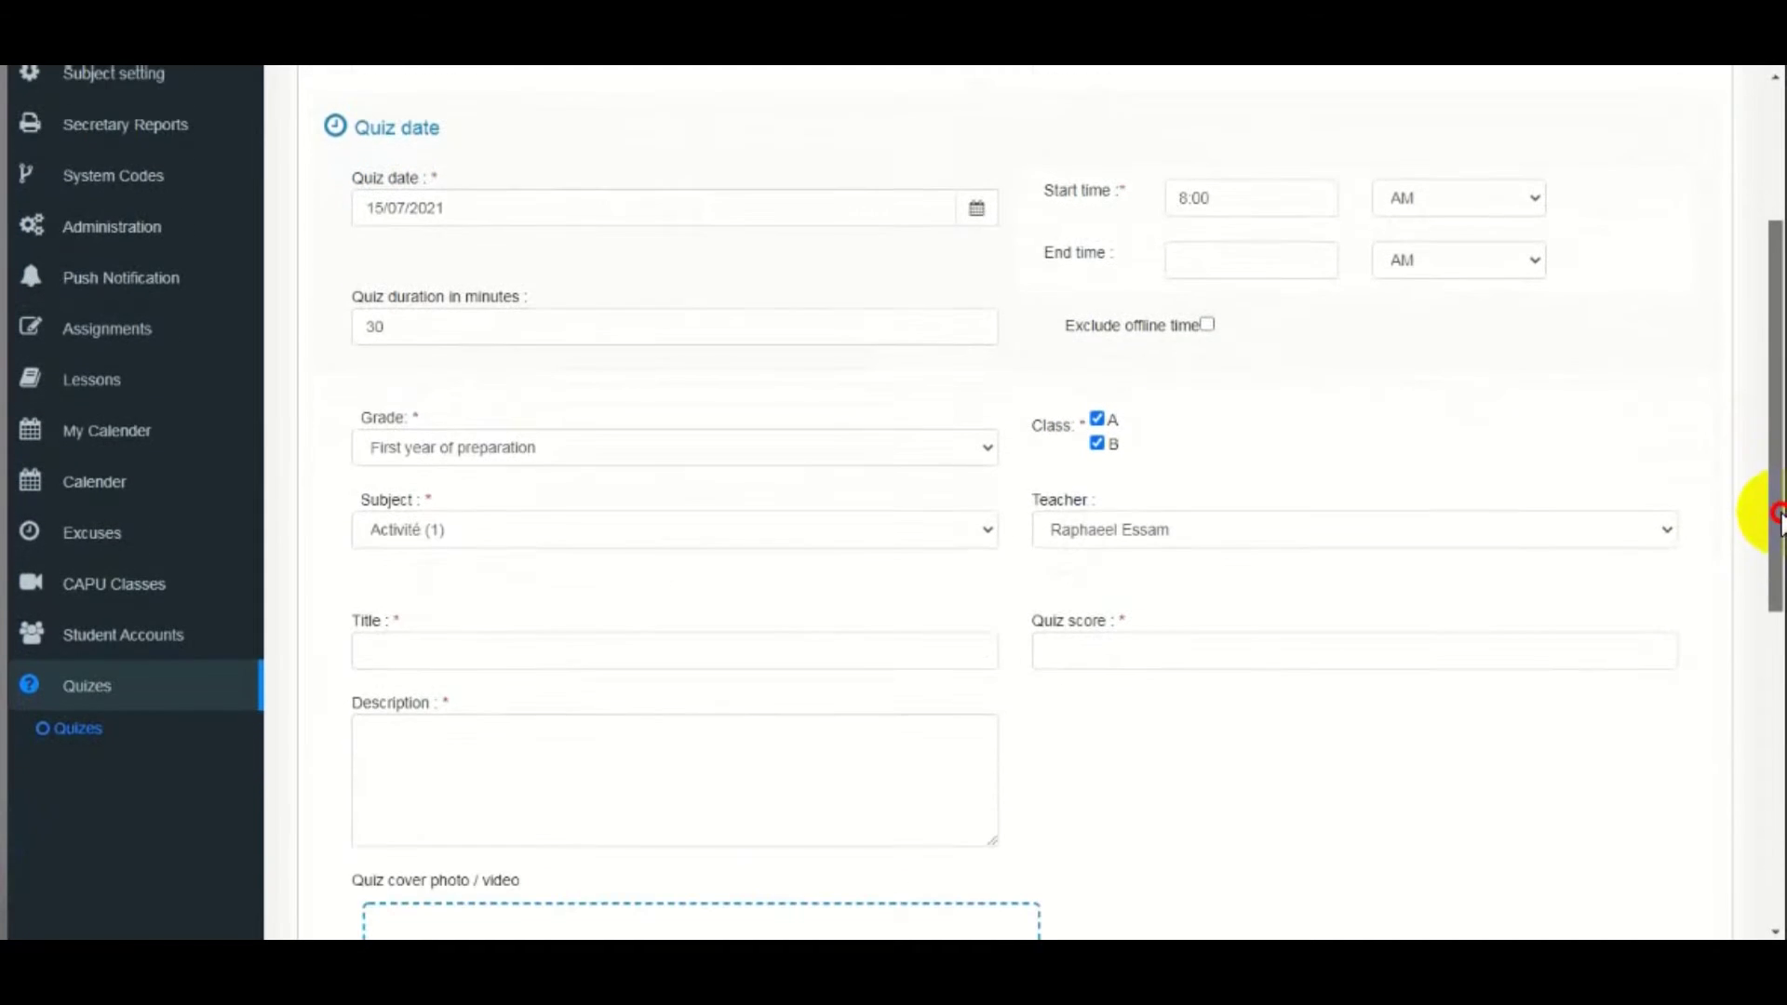
click(924, 546)
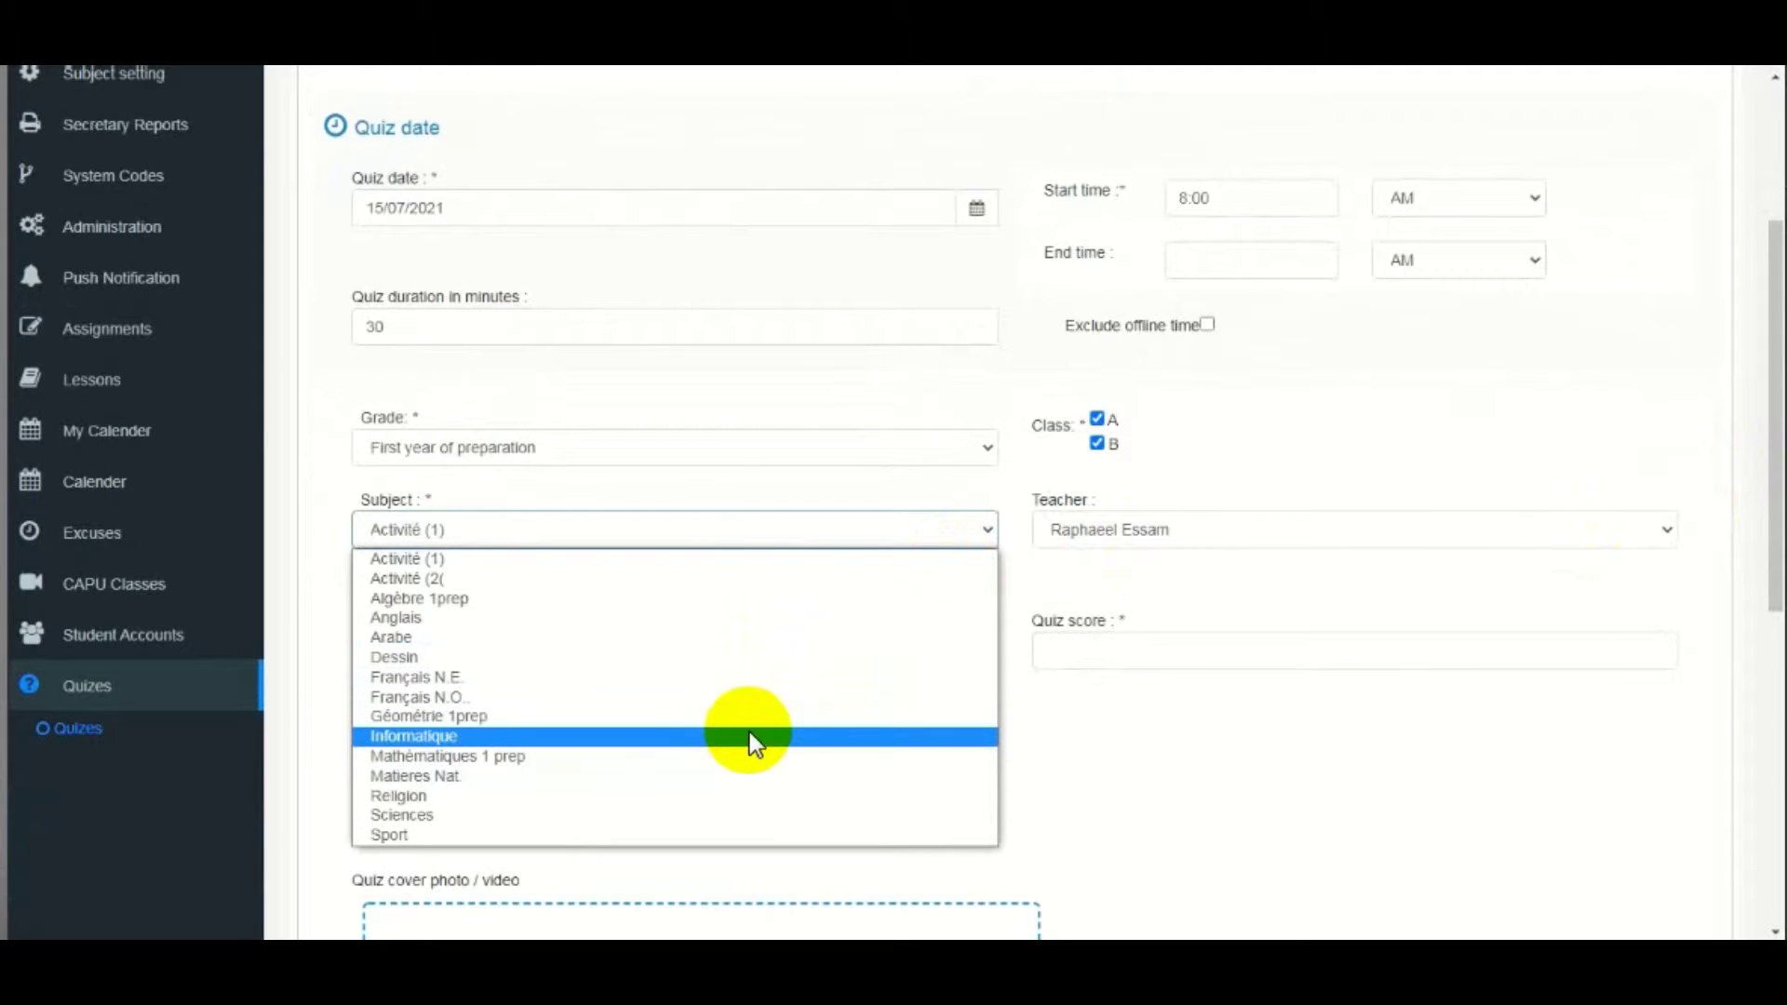
click(744, 735)
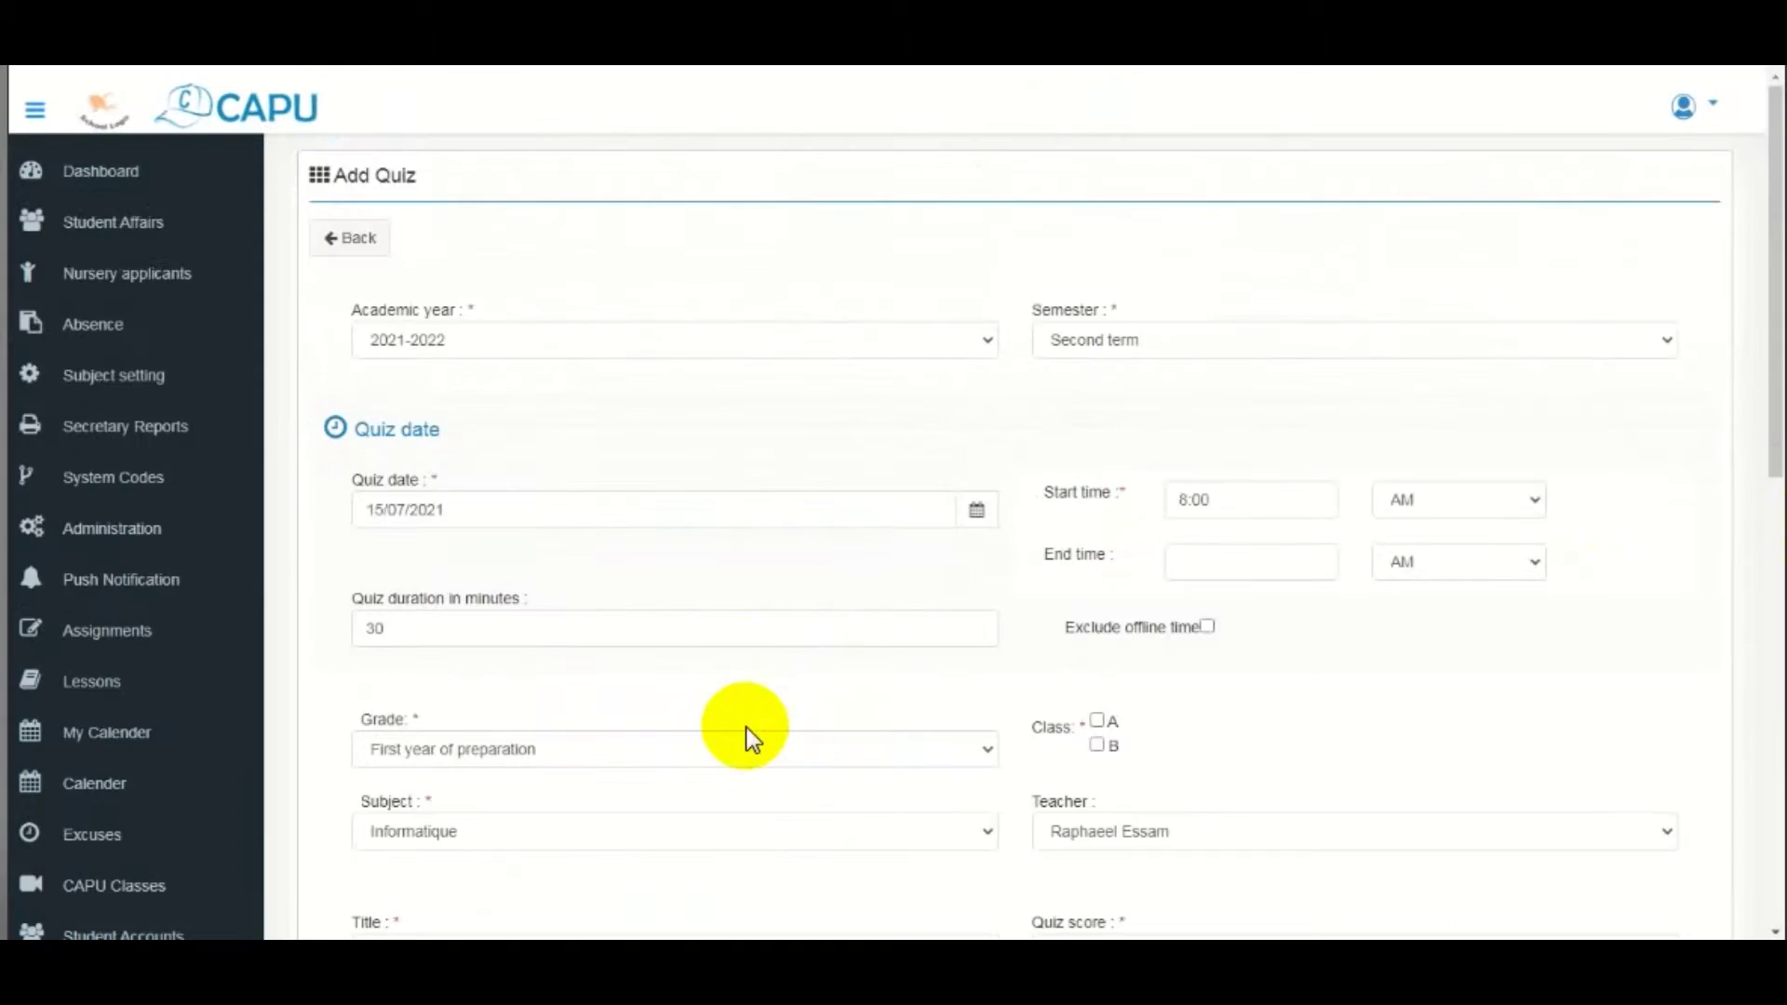
- Change the quiz subject to Religion and assign the quiz to classes A and B
drag(1776, 400, 1768, 522)
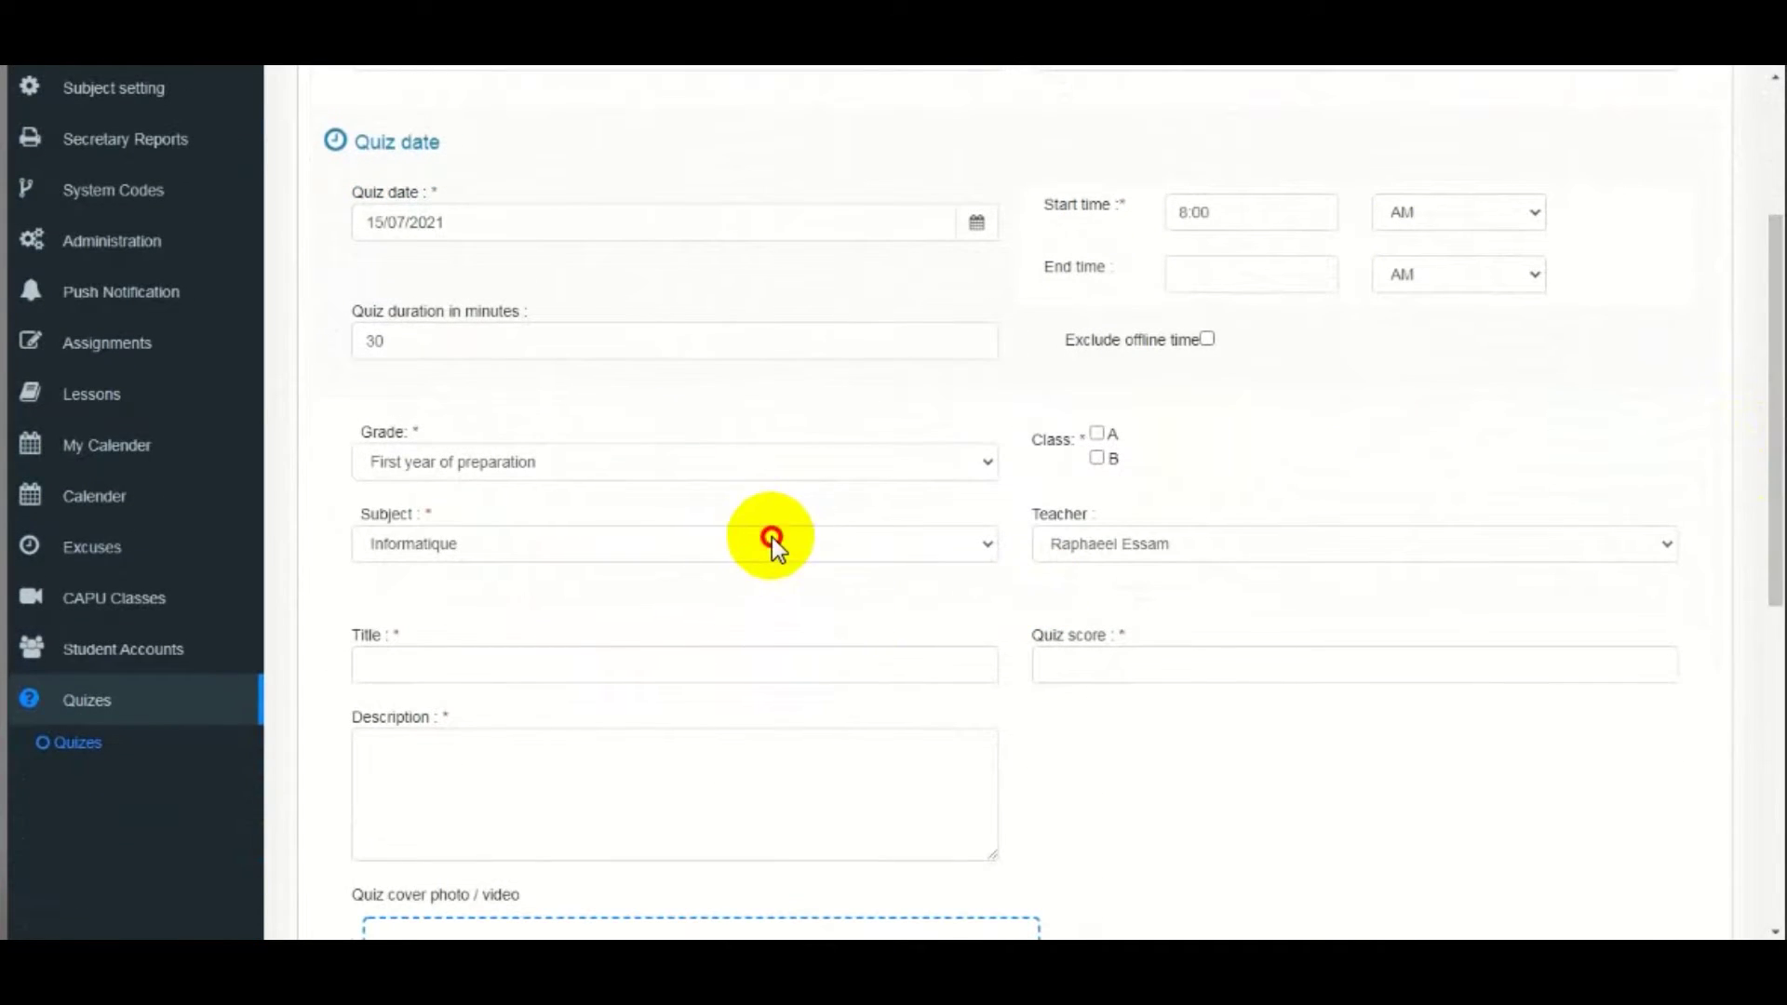
click(773, 538)
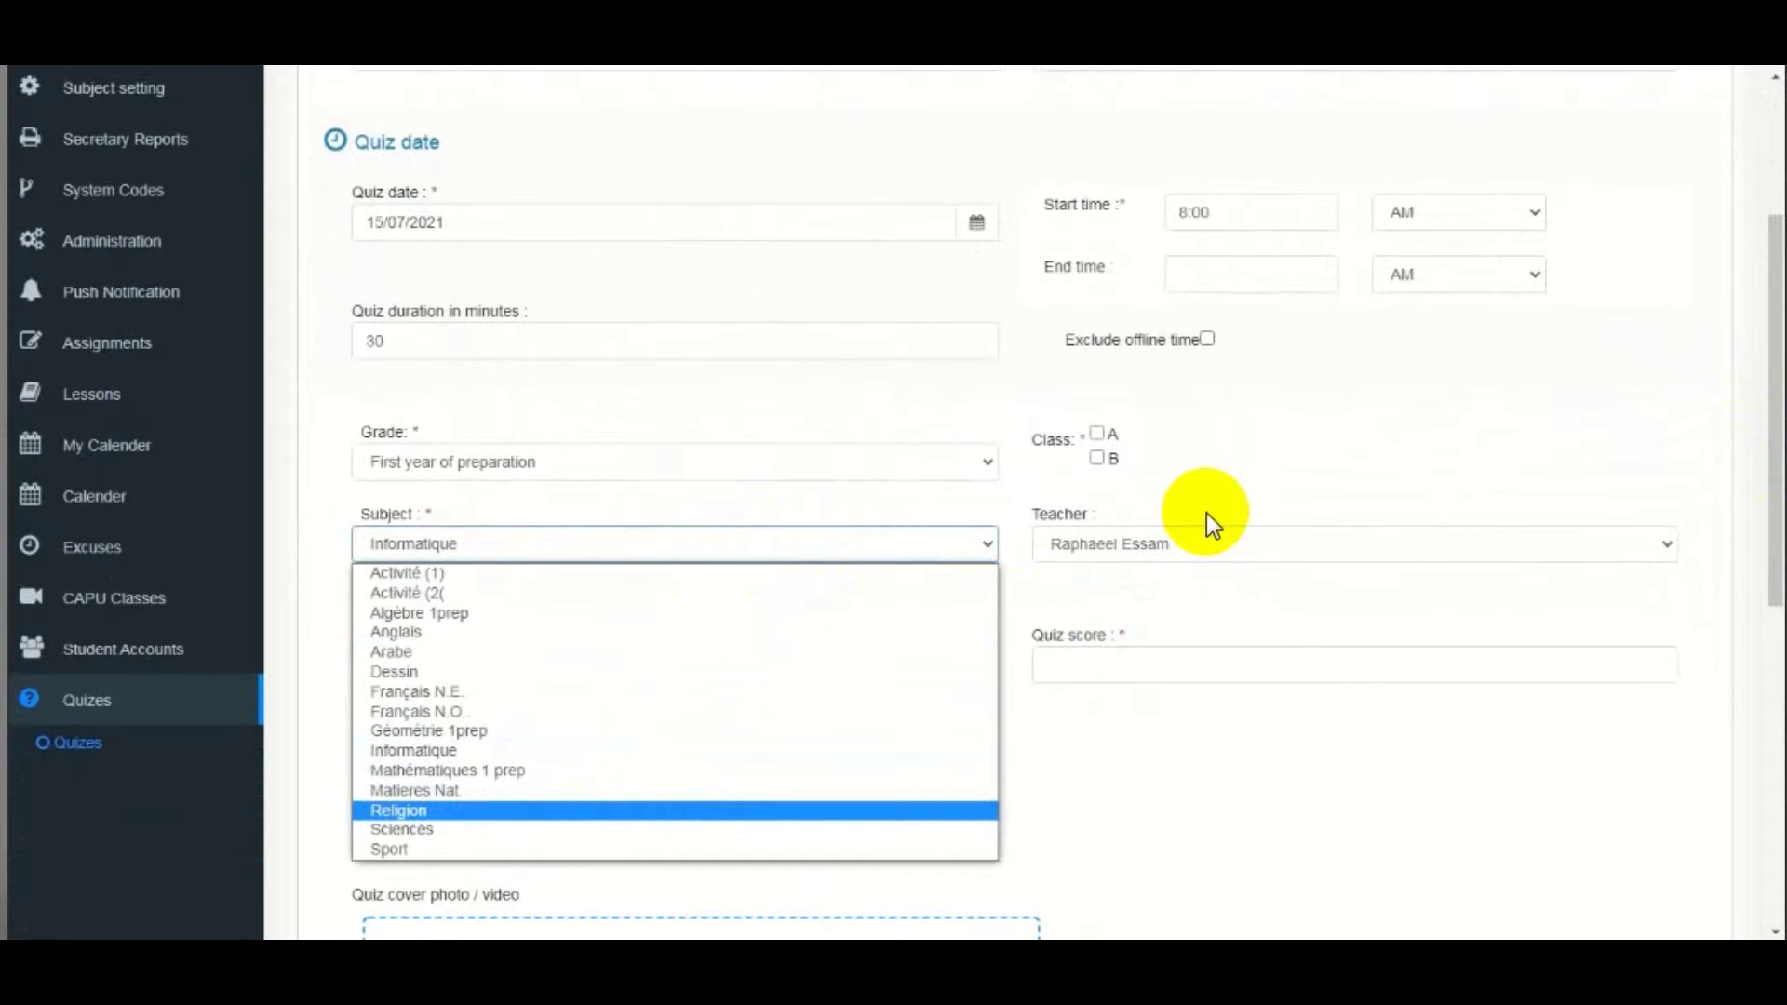
key(Return)
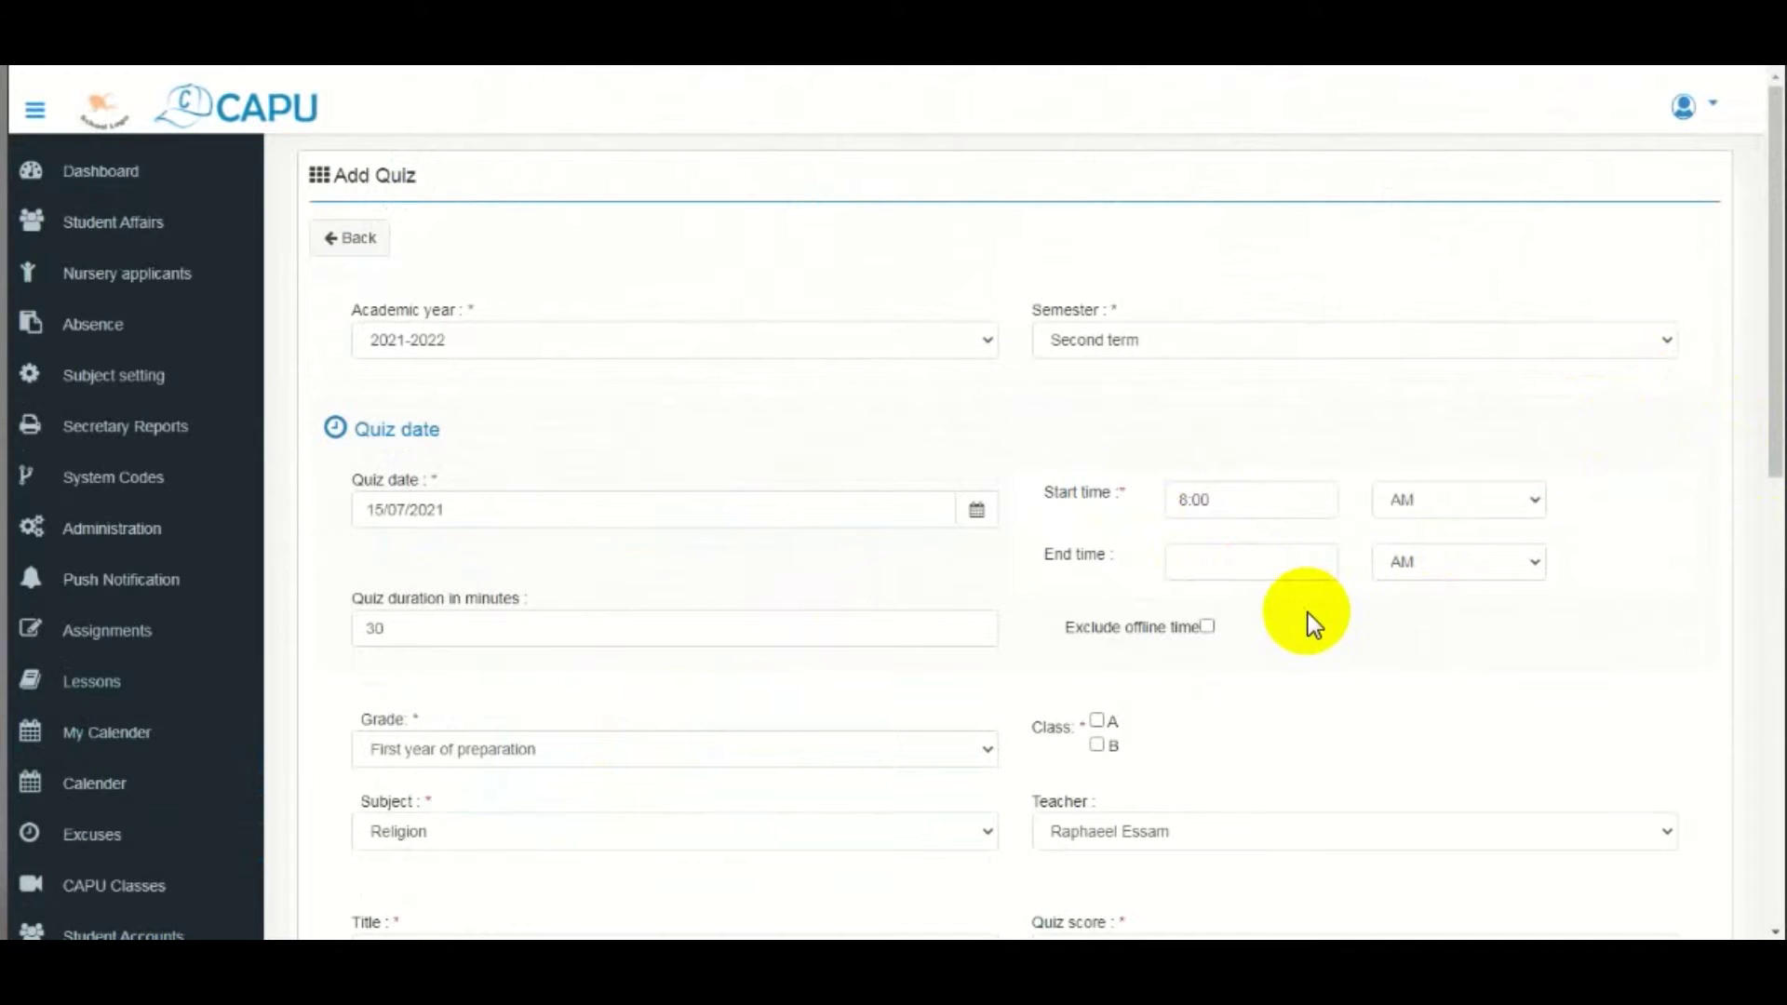
drag(1768, 439, 1759, 524)
click(1098, 542)
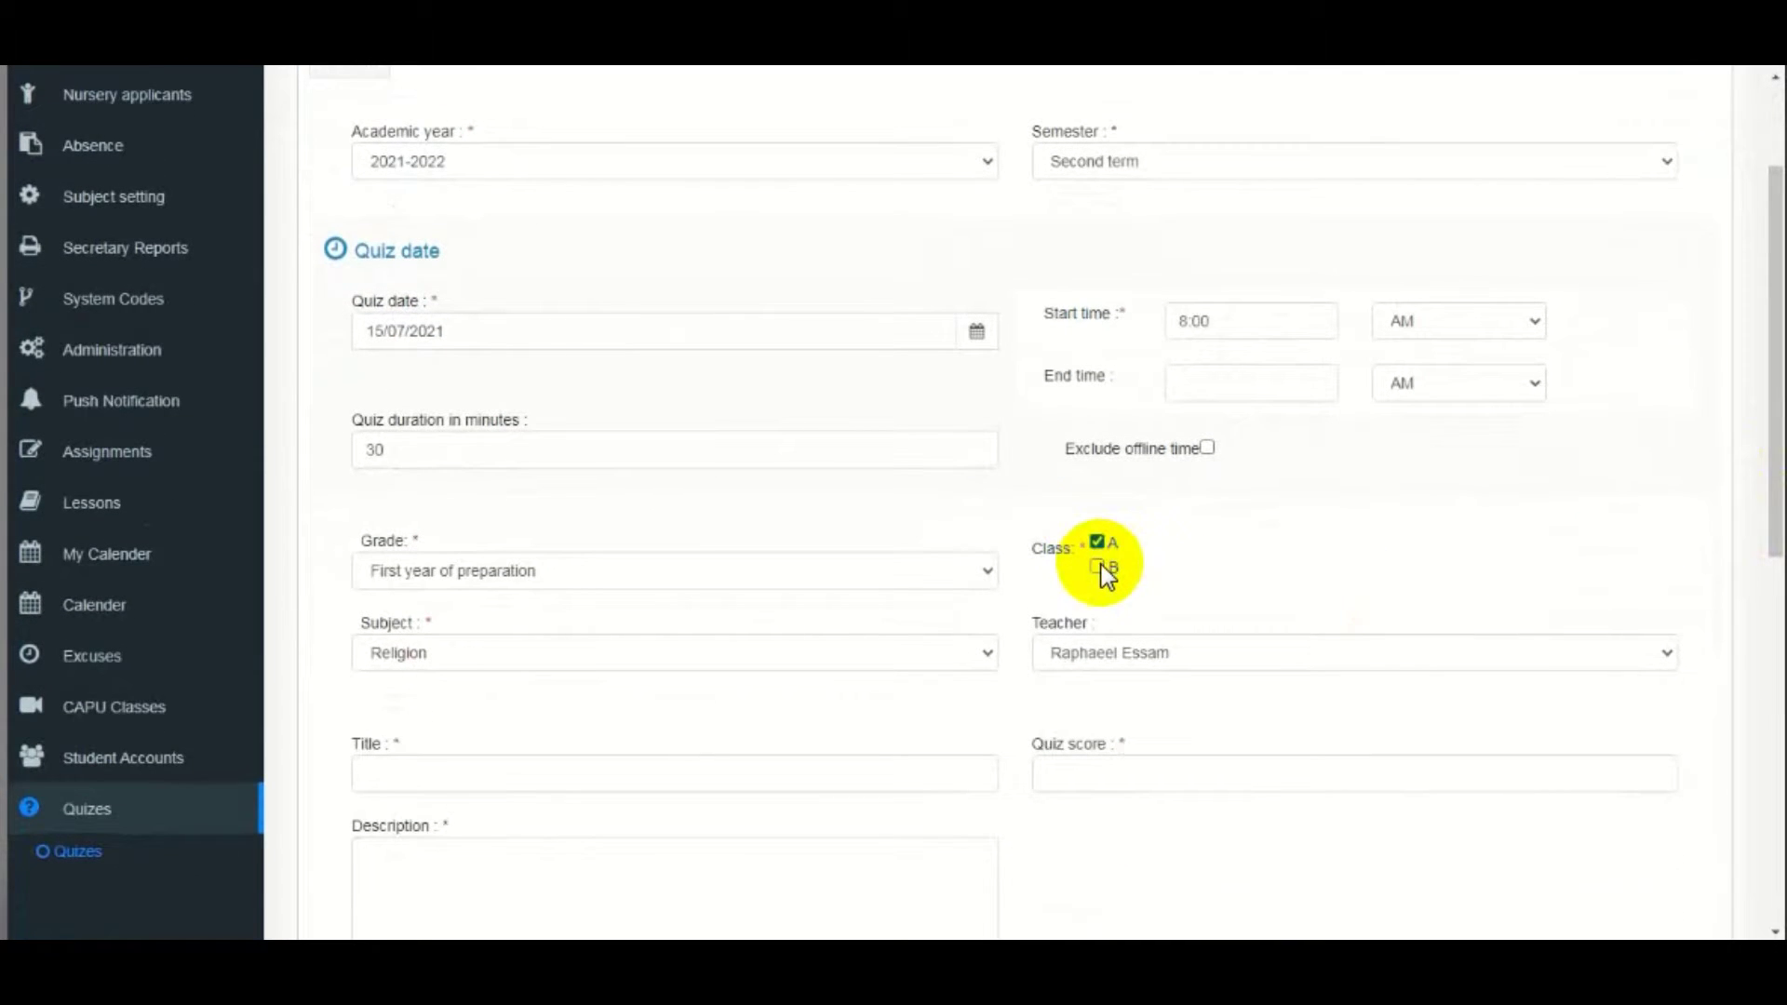
click(1098, 566)
- Check the available teachers, keeping the current choice, and enter "quiz name" as the quiz title
drag(1767, 459, 1776, 542)
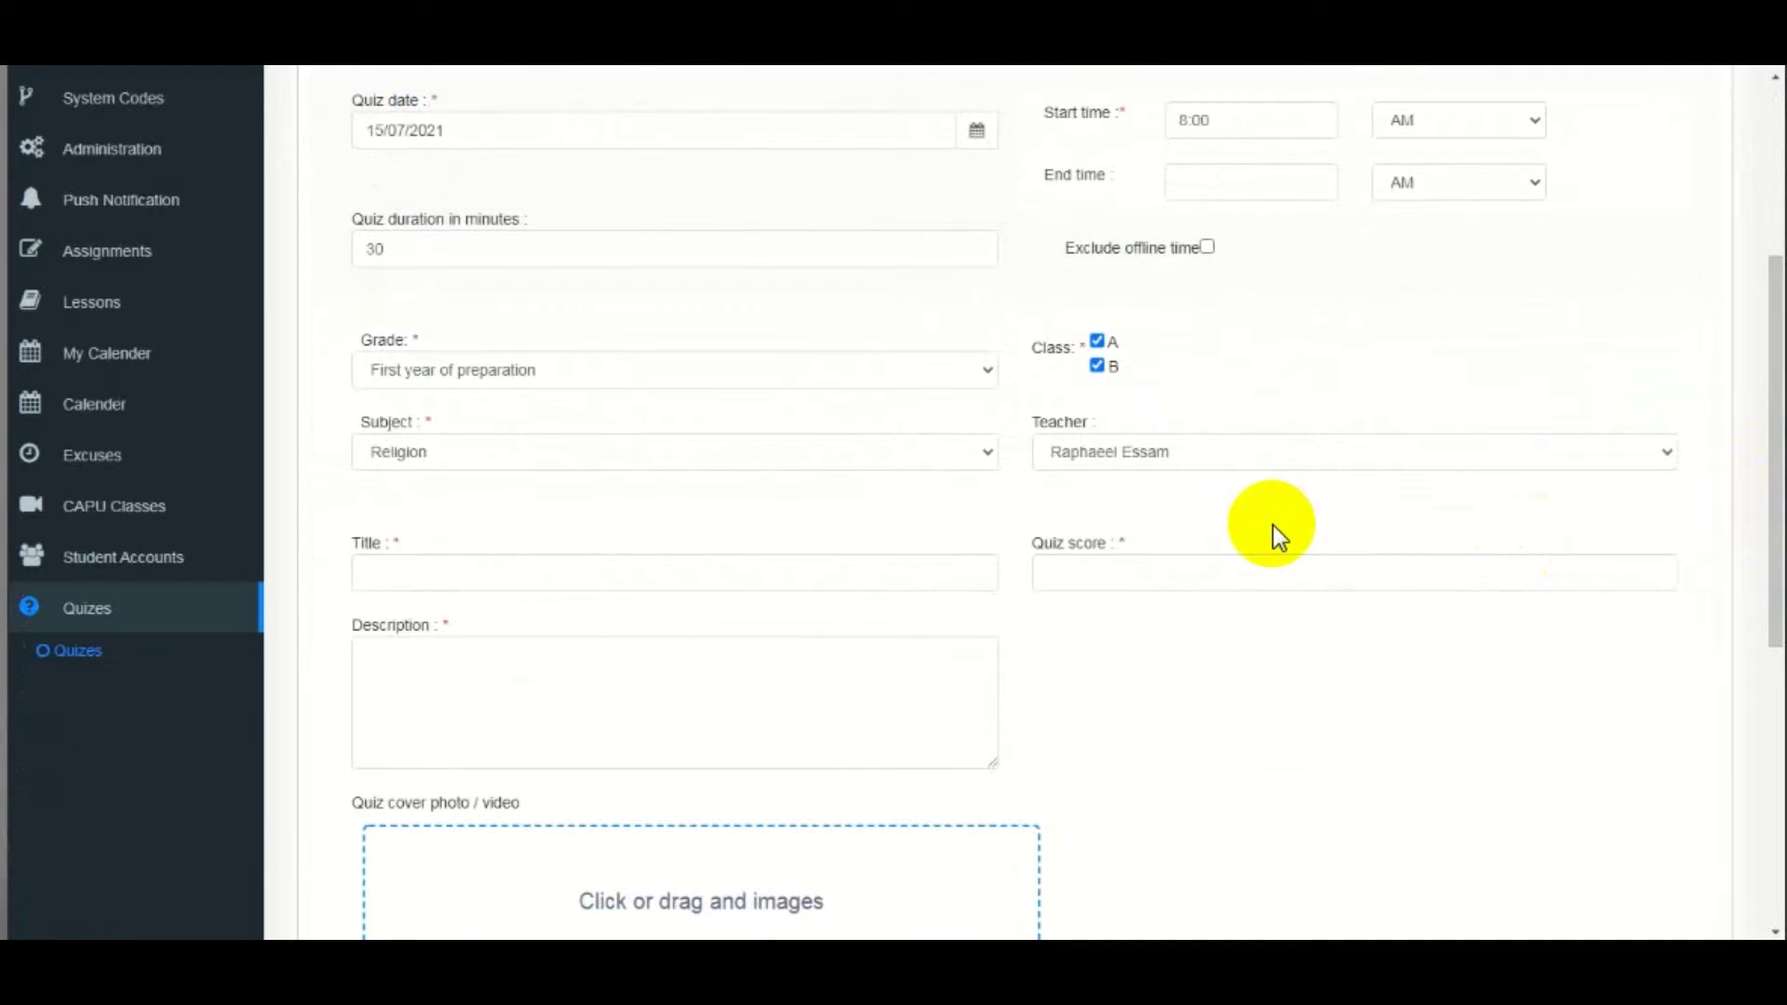
click(1258, 457)
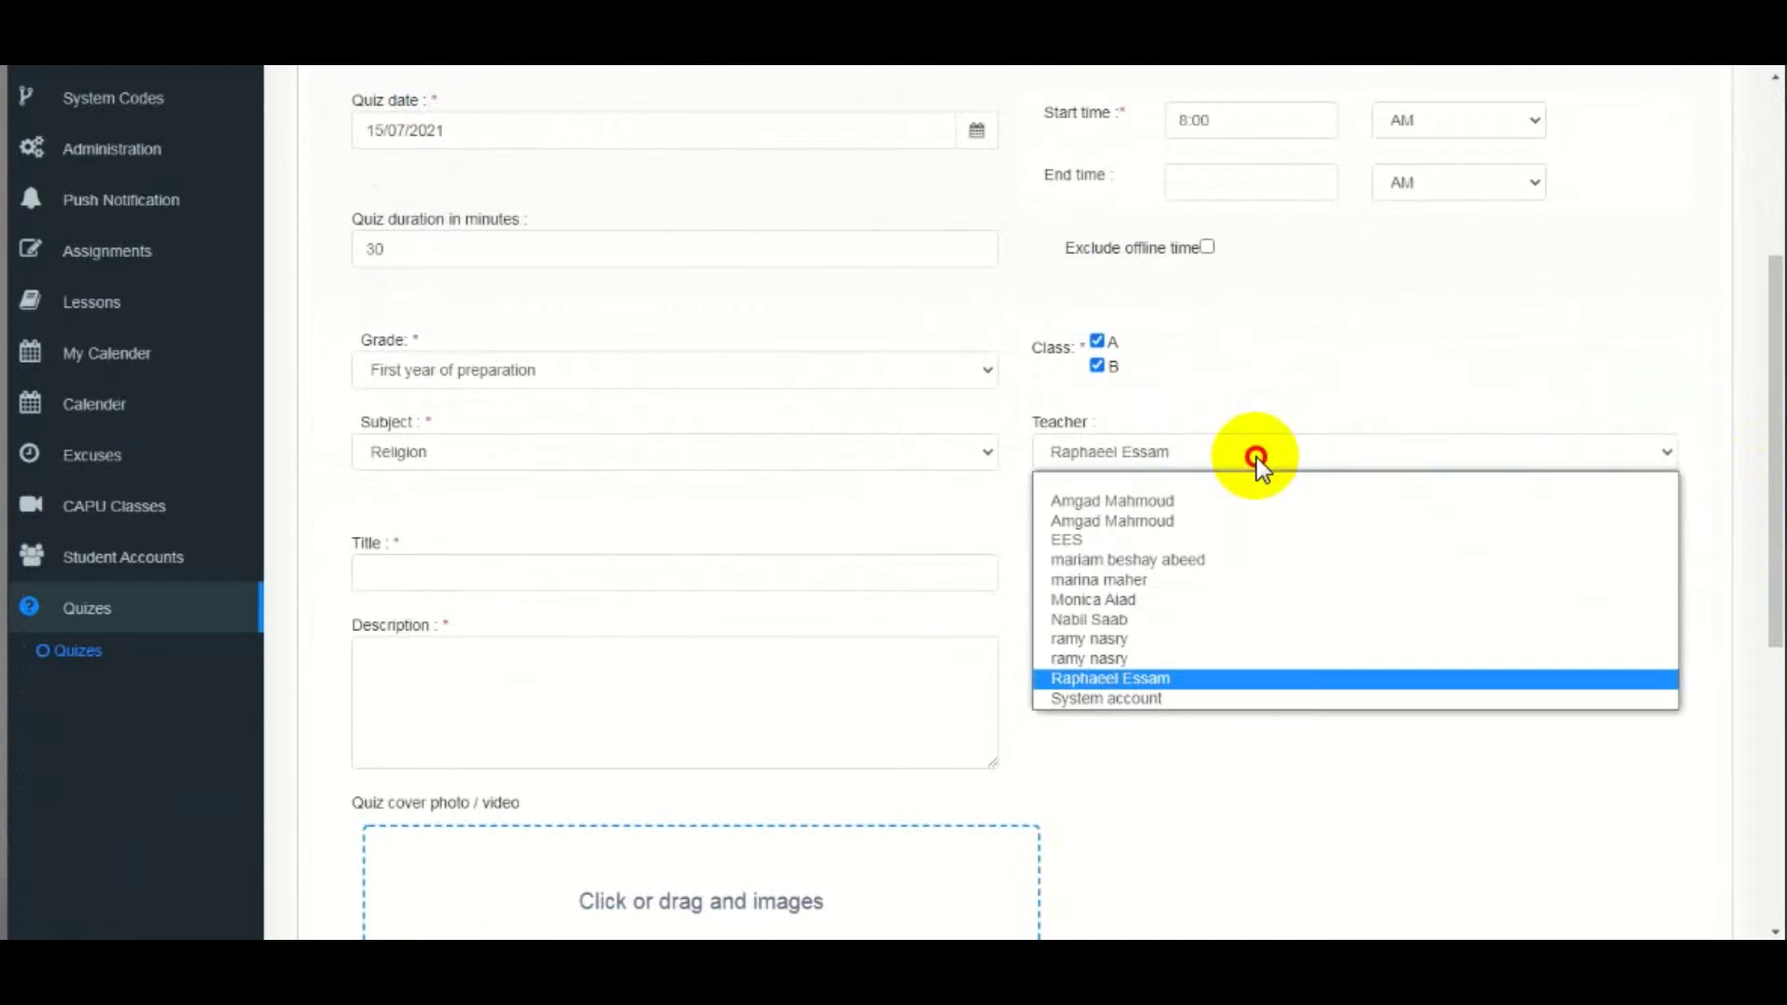
click(1258, 458)
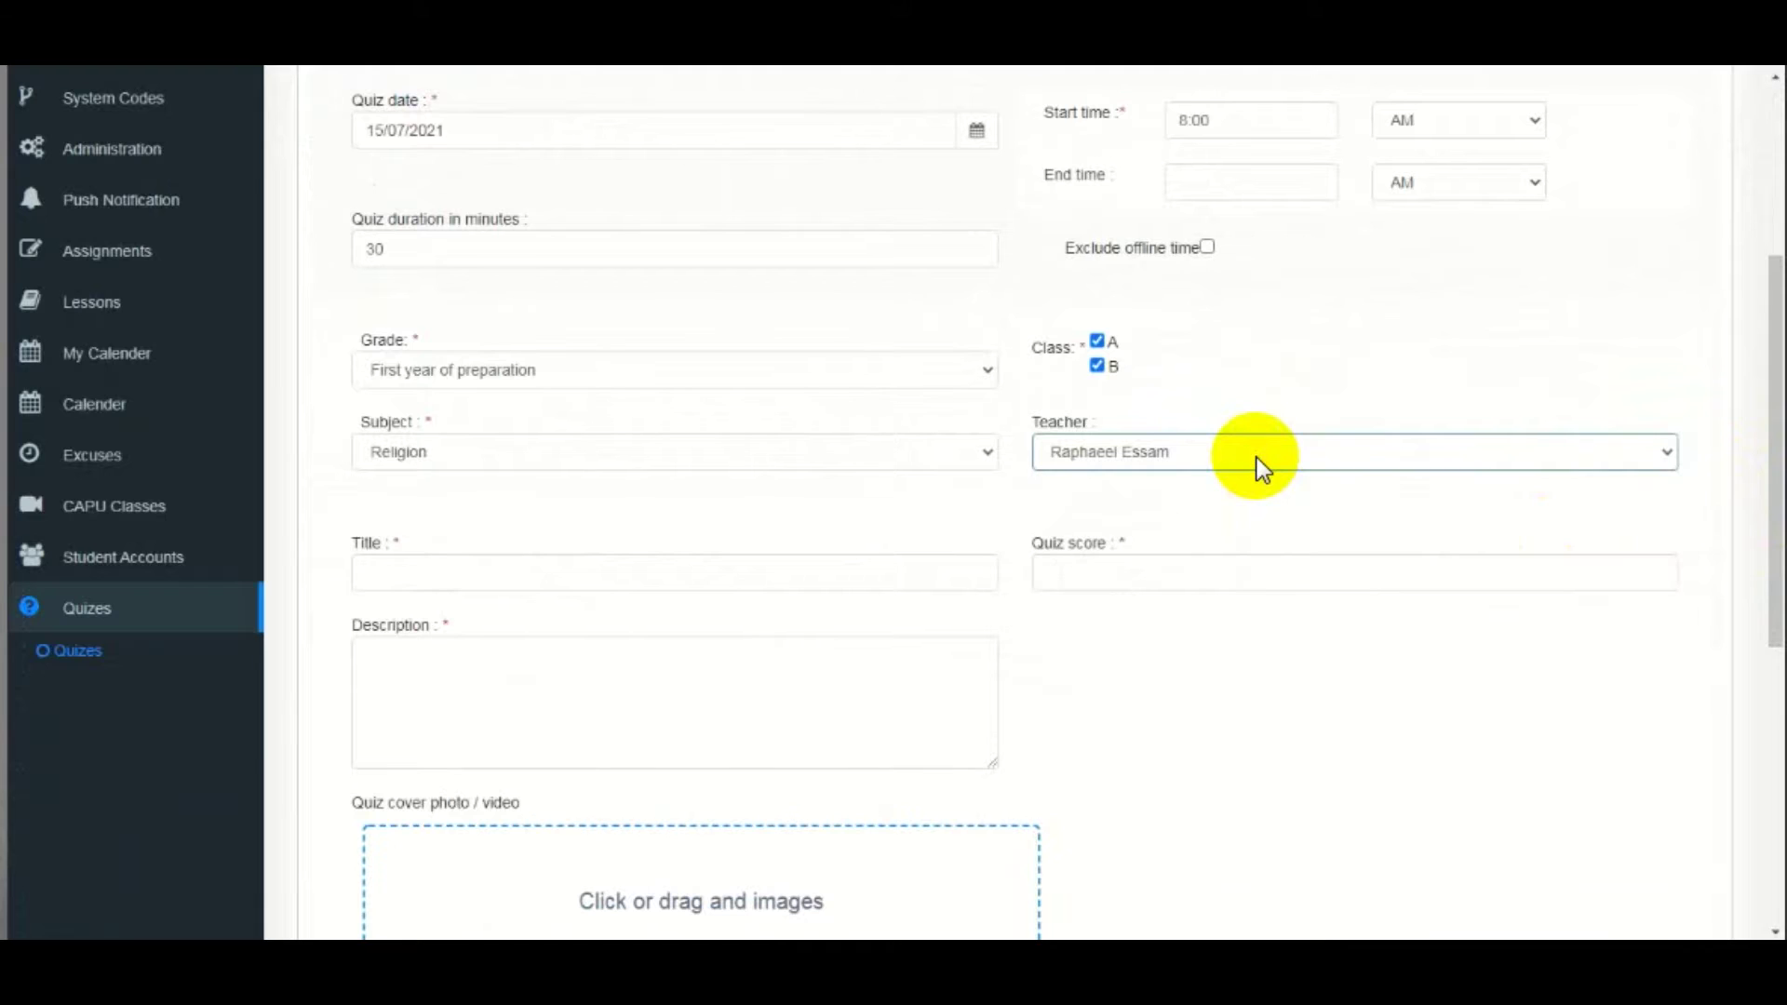
drag(1759, 439, 1758, 474)
click(628, 499)
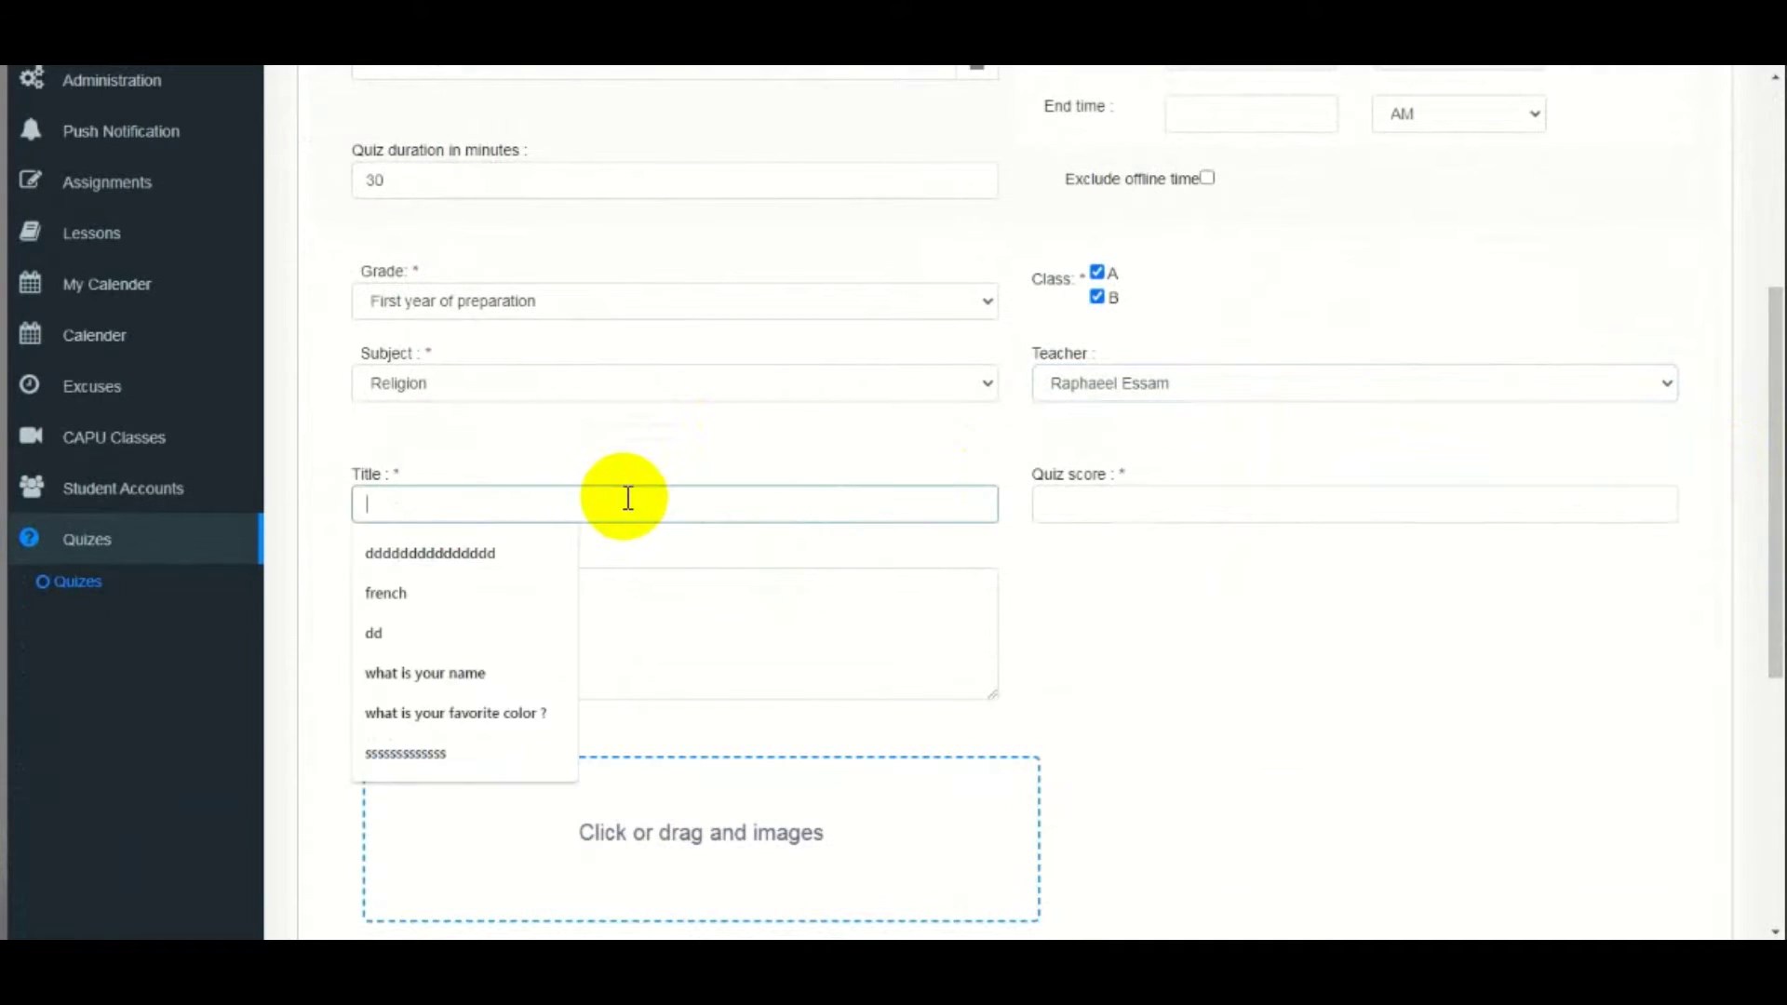
text(quiz)
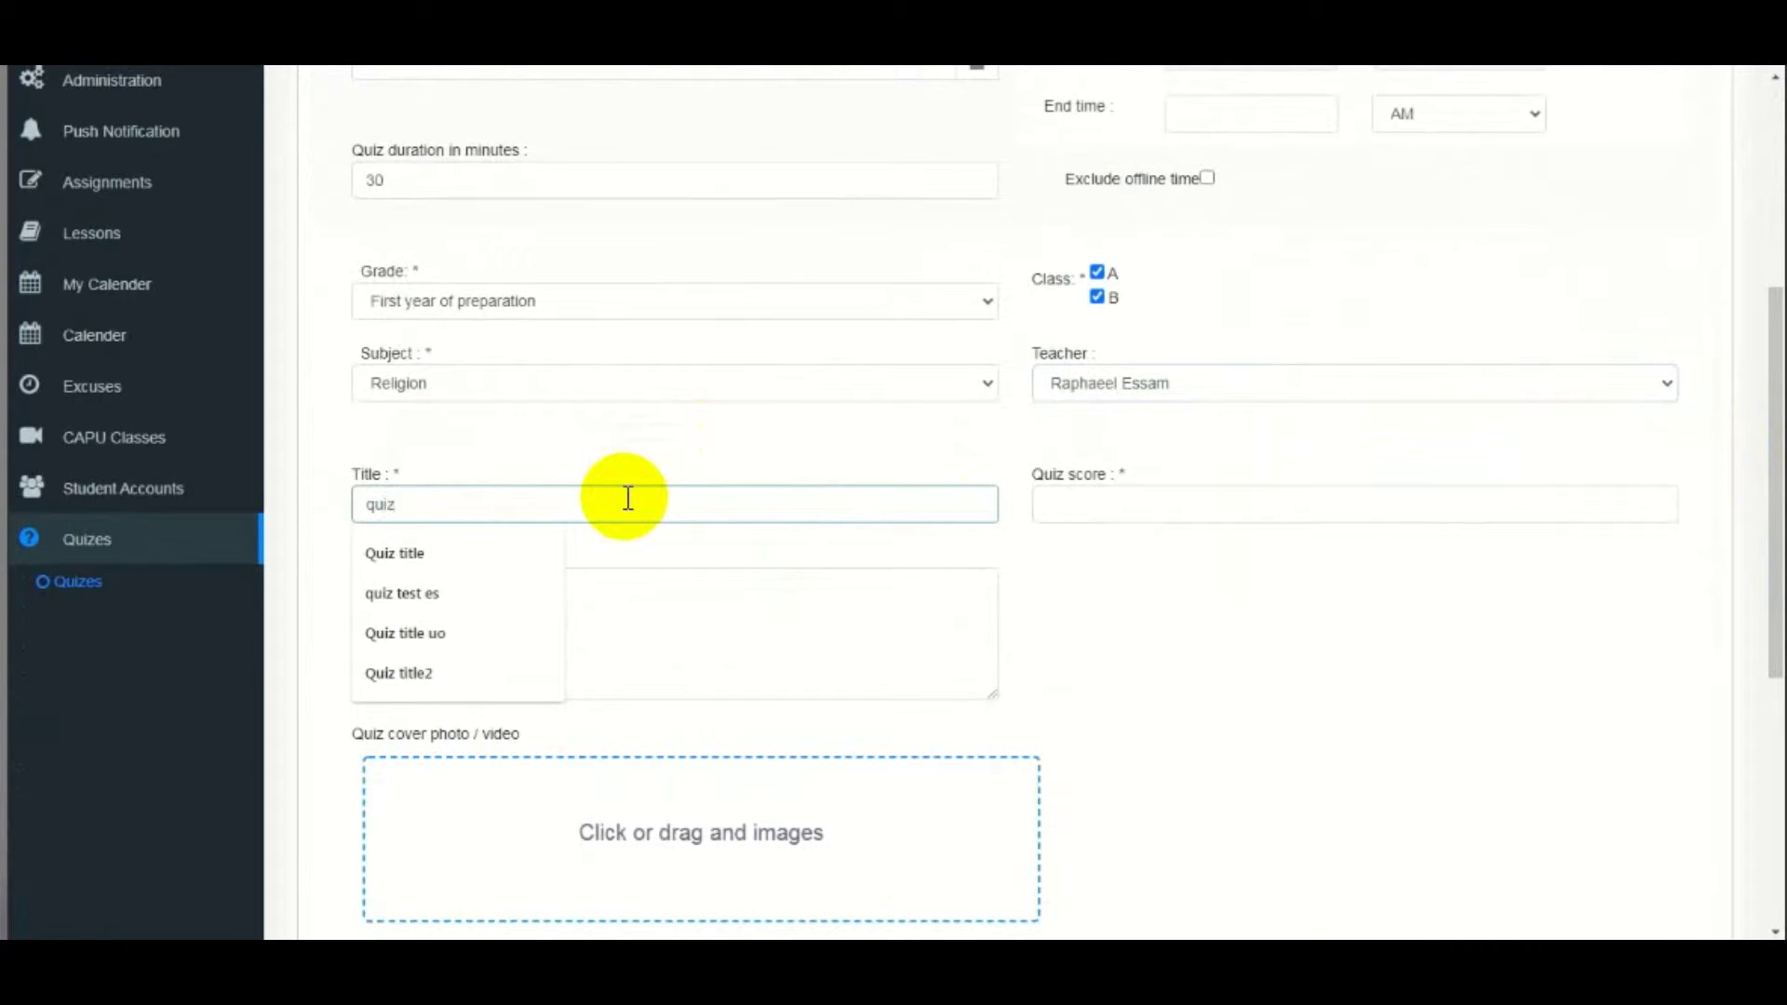
text( name)
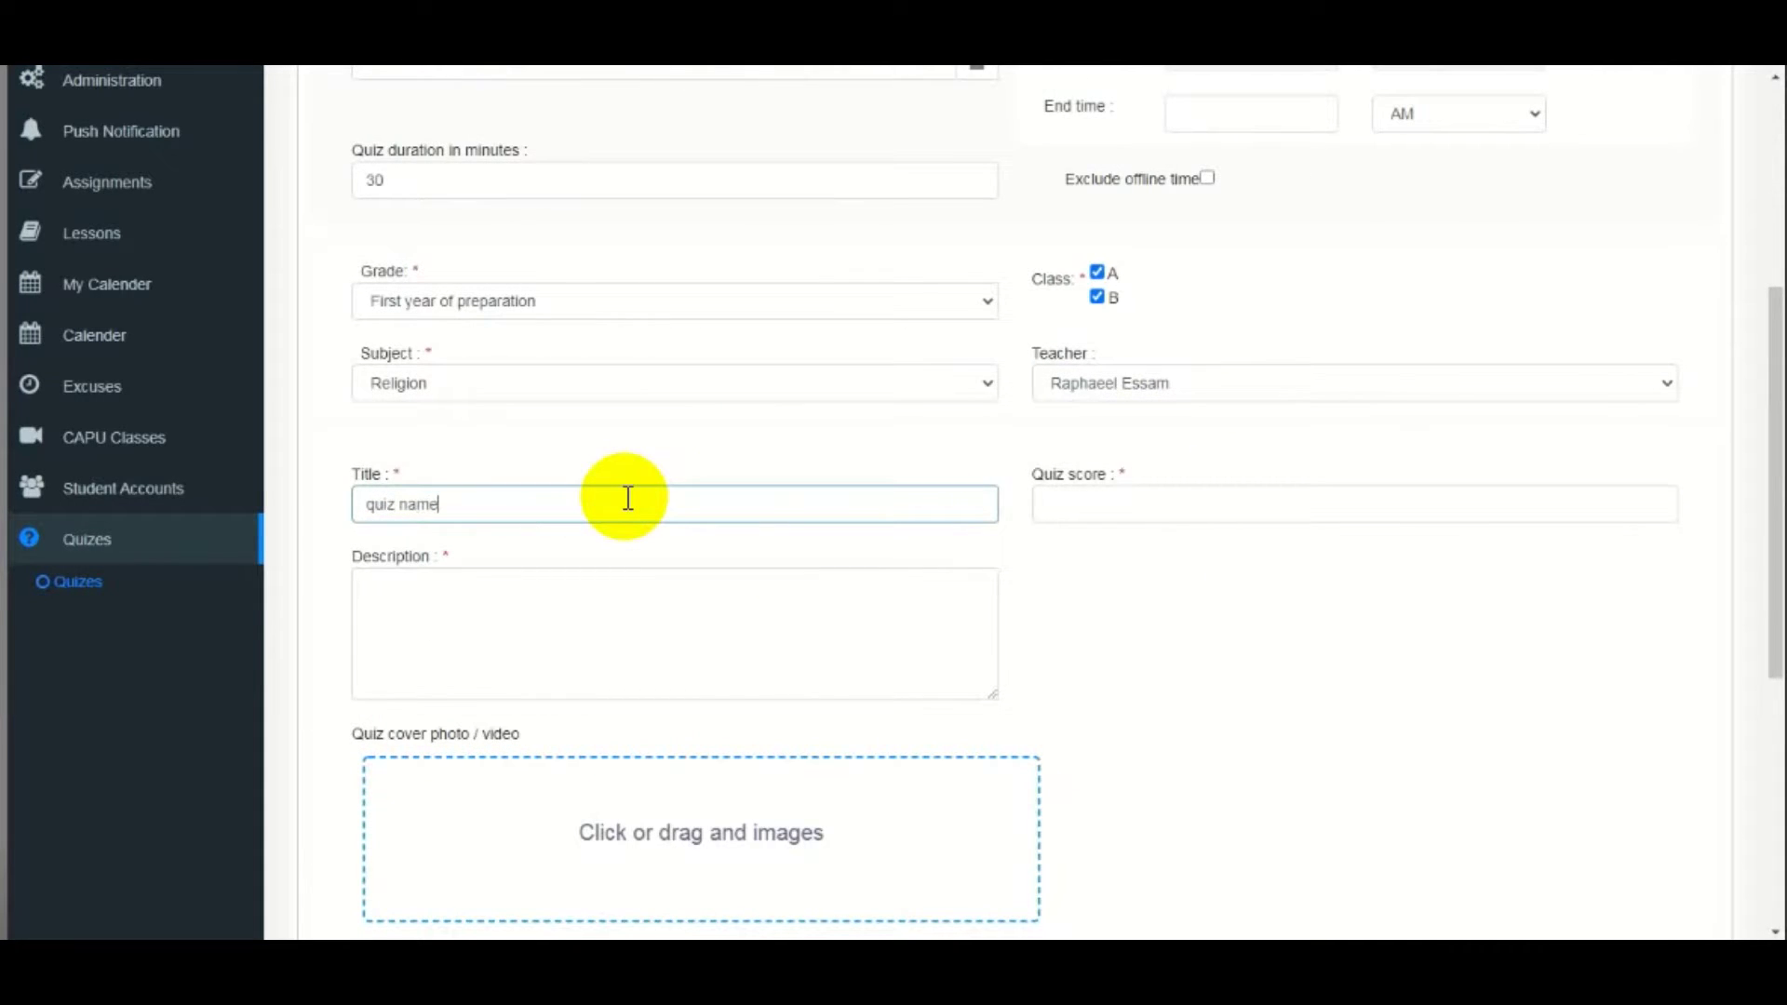
- Enter "quiz descrip" as the quiz description and add the Koala.jpg picture as the quiz cover
click(622, 619)
text(q)
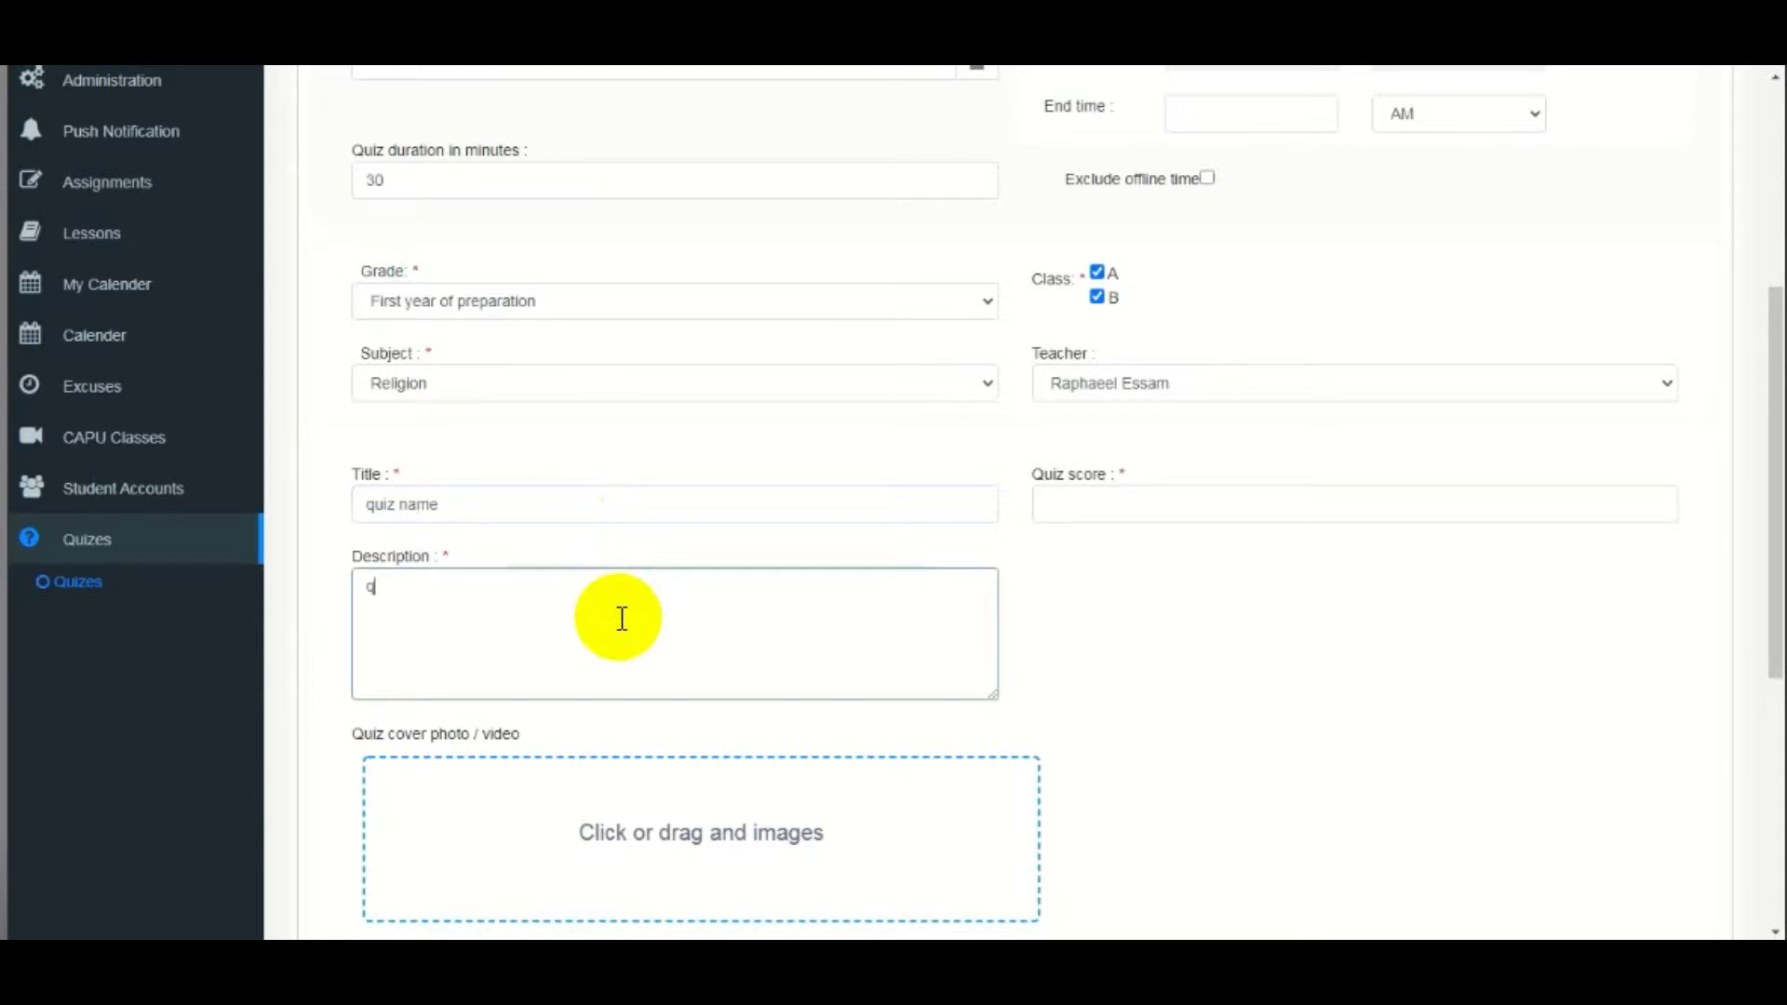
text(uiz descrip)
drag(1758, 438, 1759, 546)
click(724, 614)
double_click(1064, 255)
- Limit the quiz to only one question in the page and set the quiz score to 20
drag(1768, 531, 1768, 670)
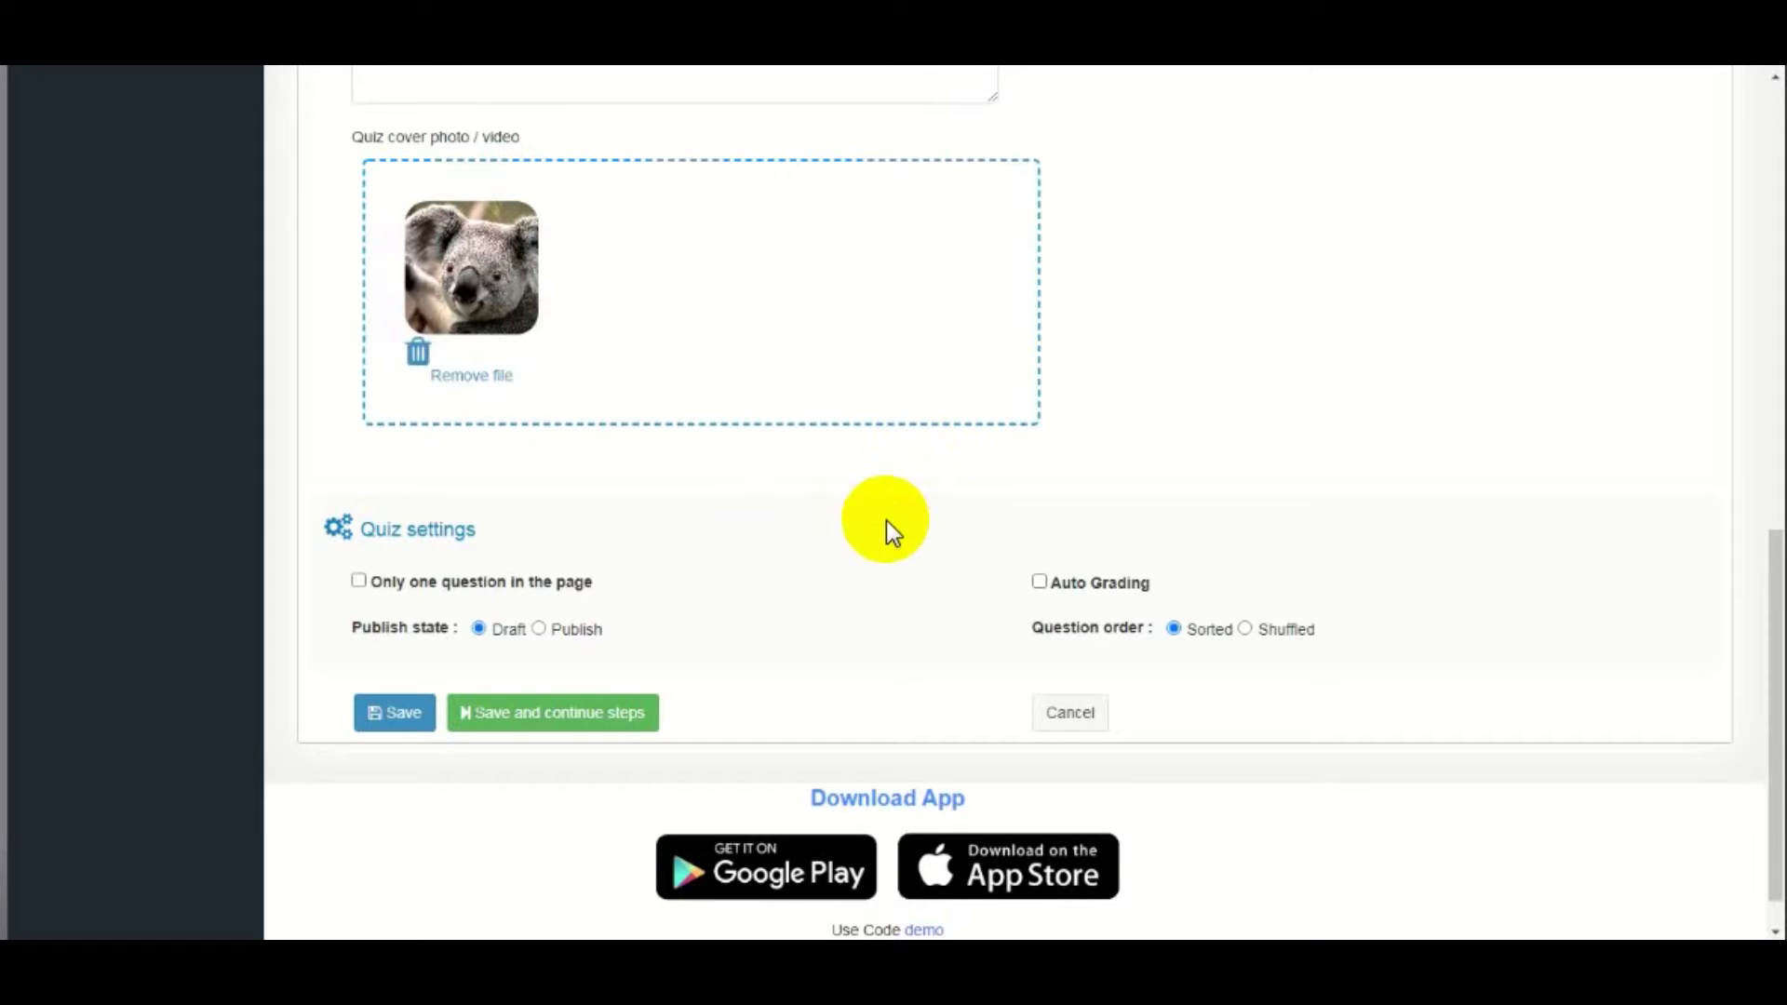
click(360, 585)
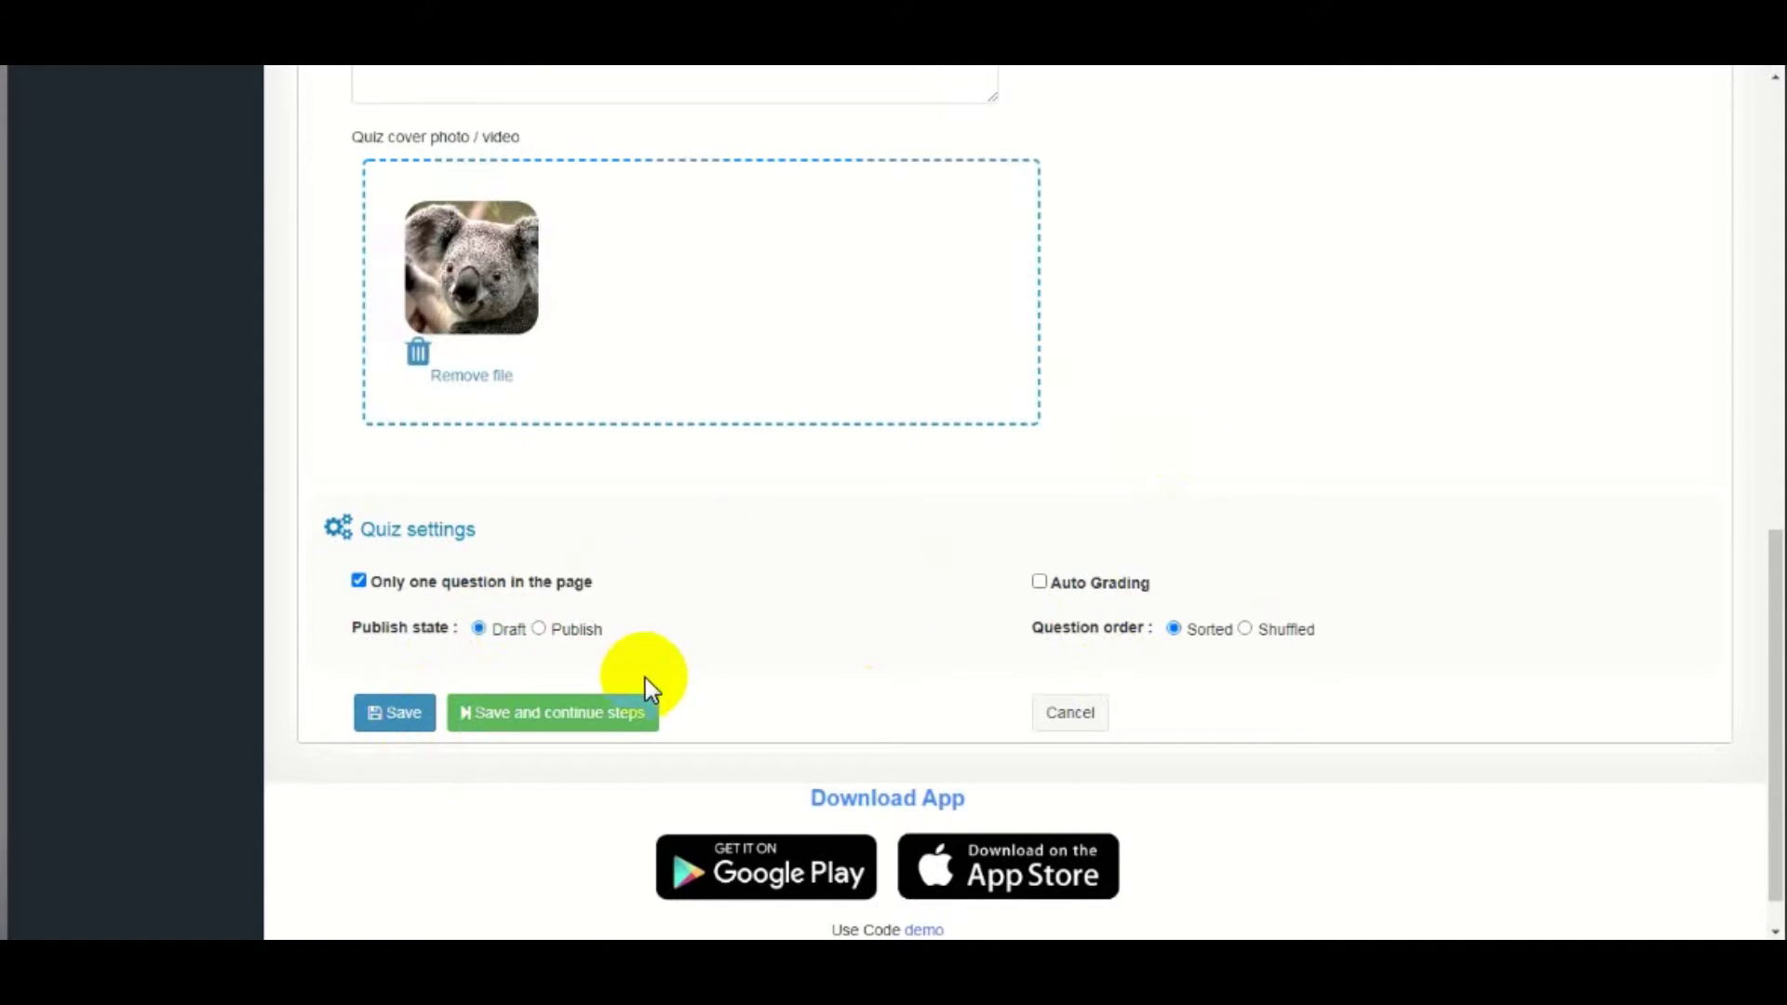
drag(1771, 666, 1755, 426)
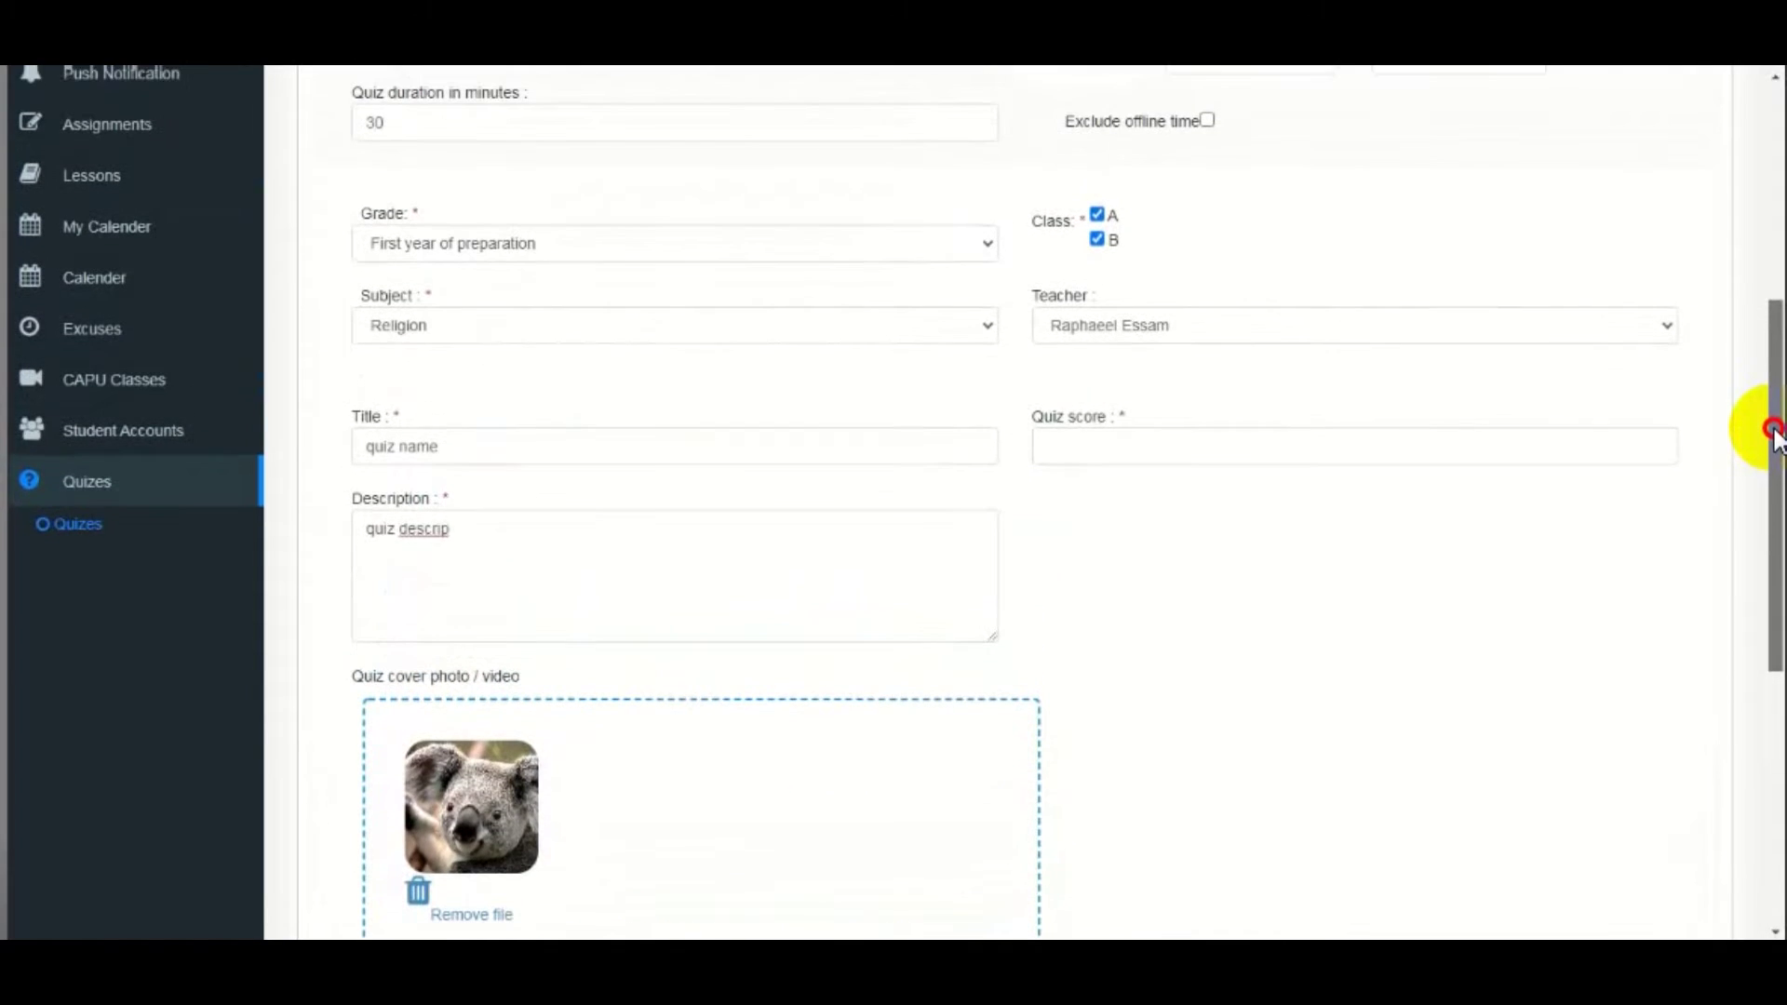
click(1090, 443)
text(20)
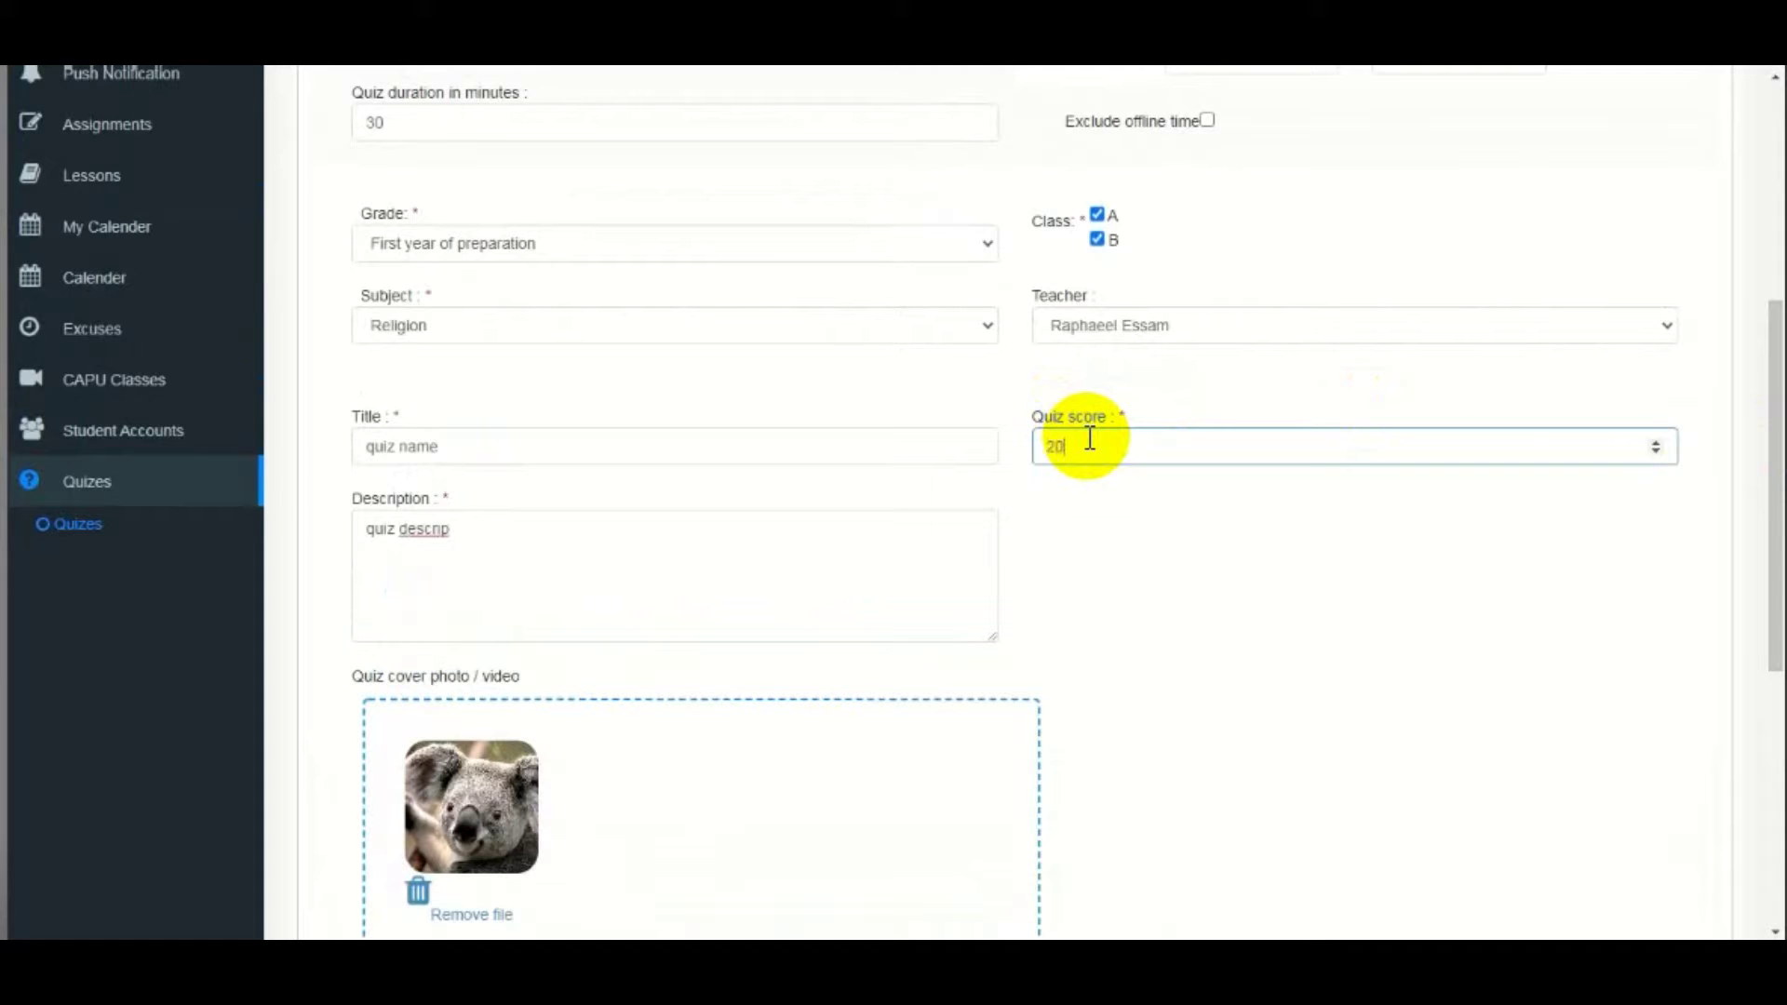
- Save the quiz, continuing to its questions, and start adding a new question
drag(1755, 470, 1757, 749)
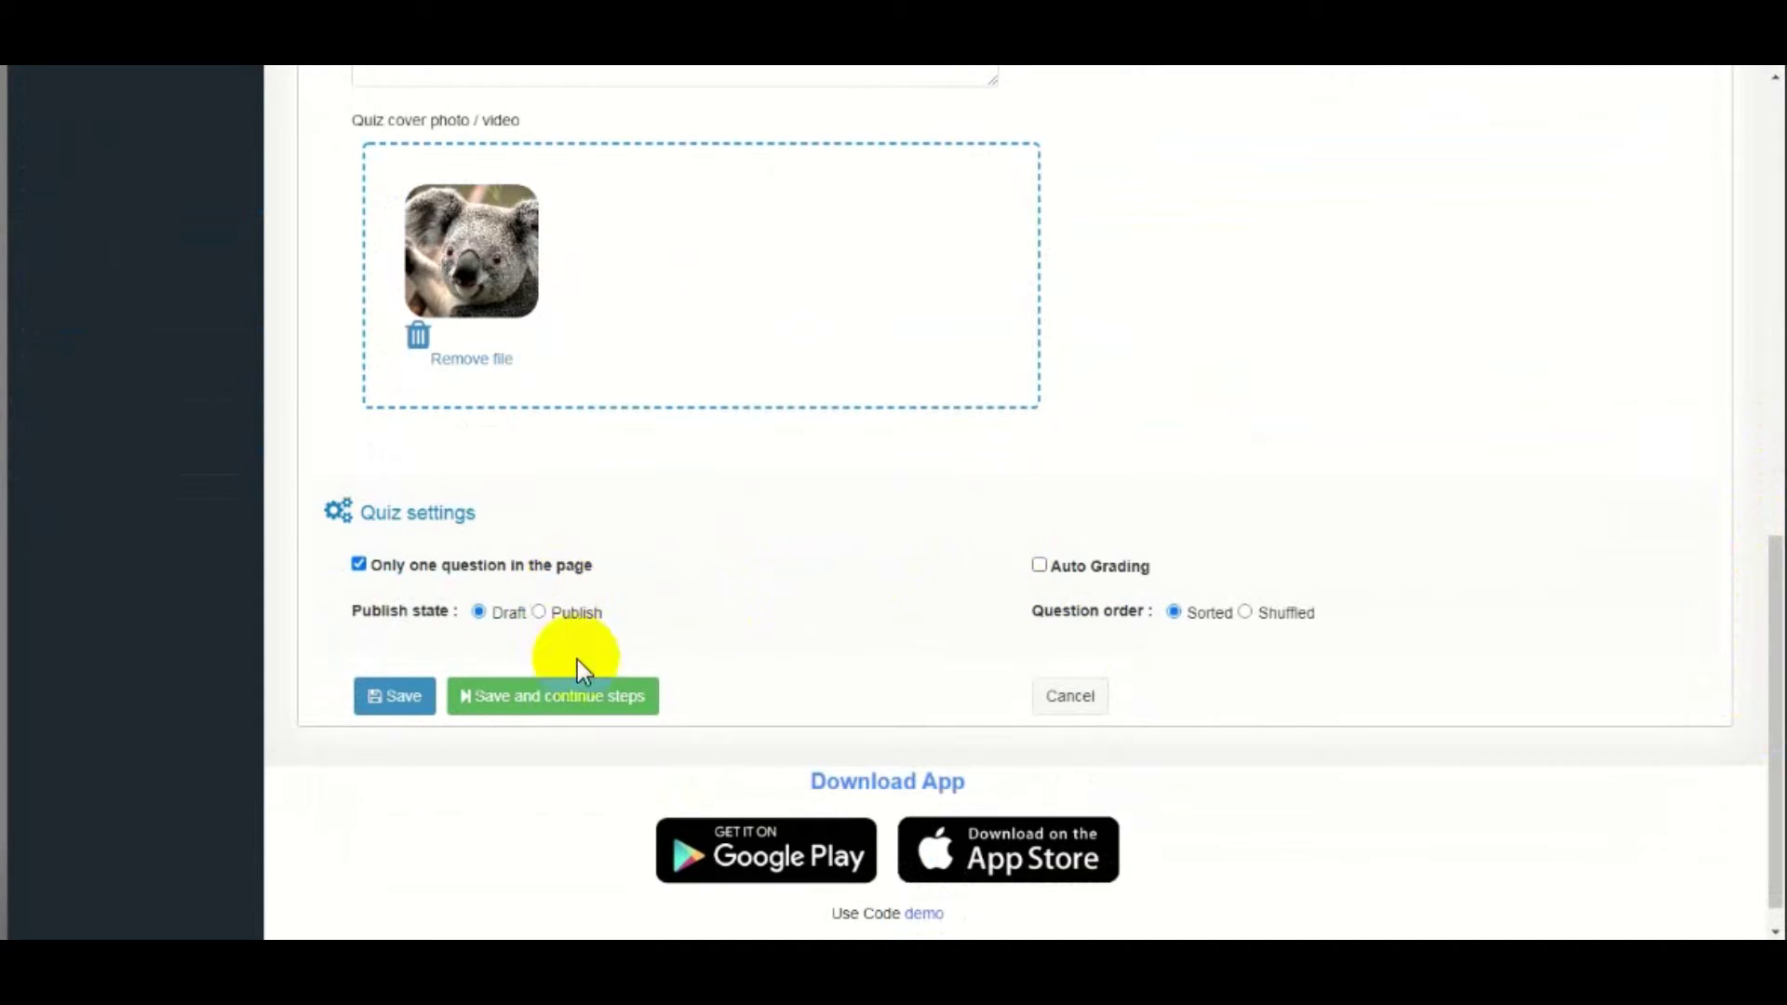
click(585, 700)
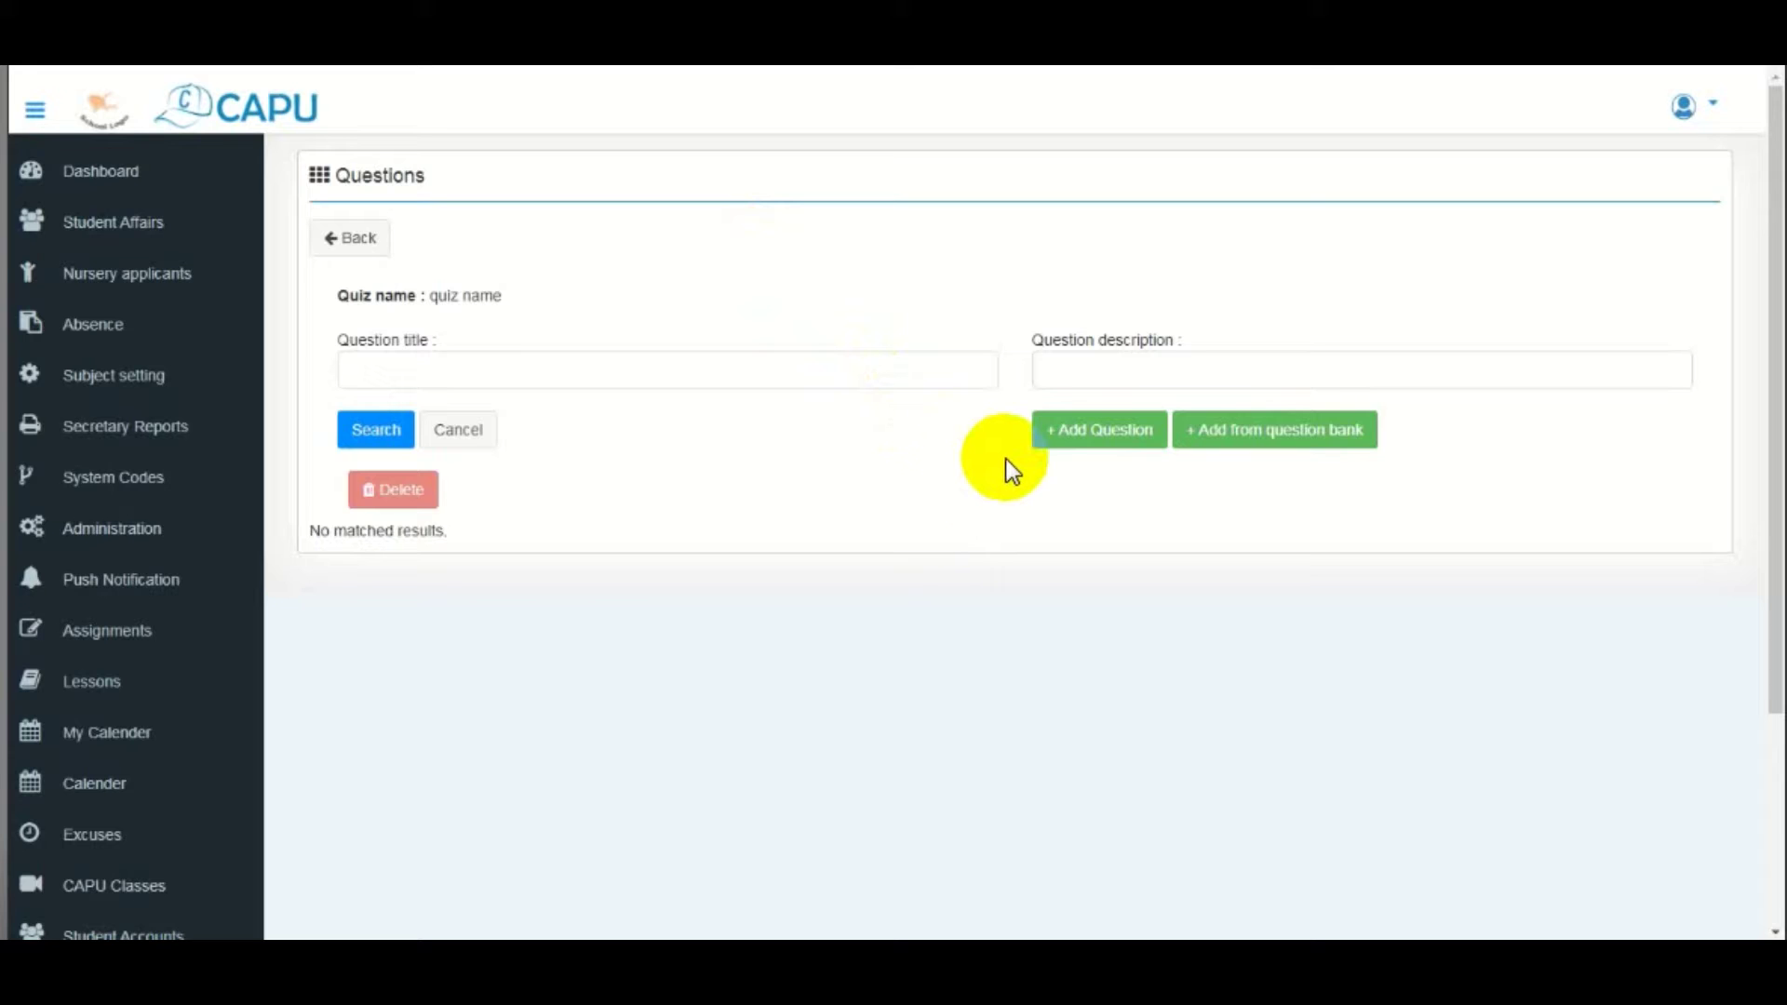
click(1080, 435)
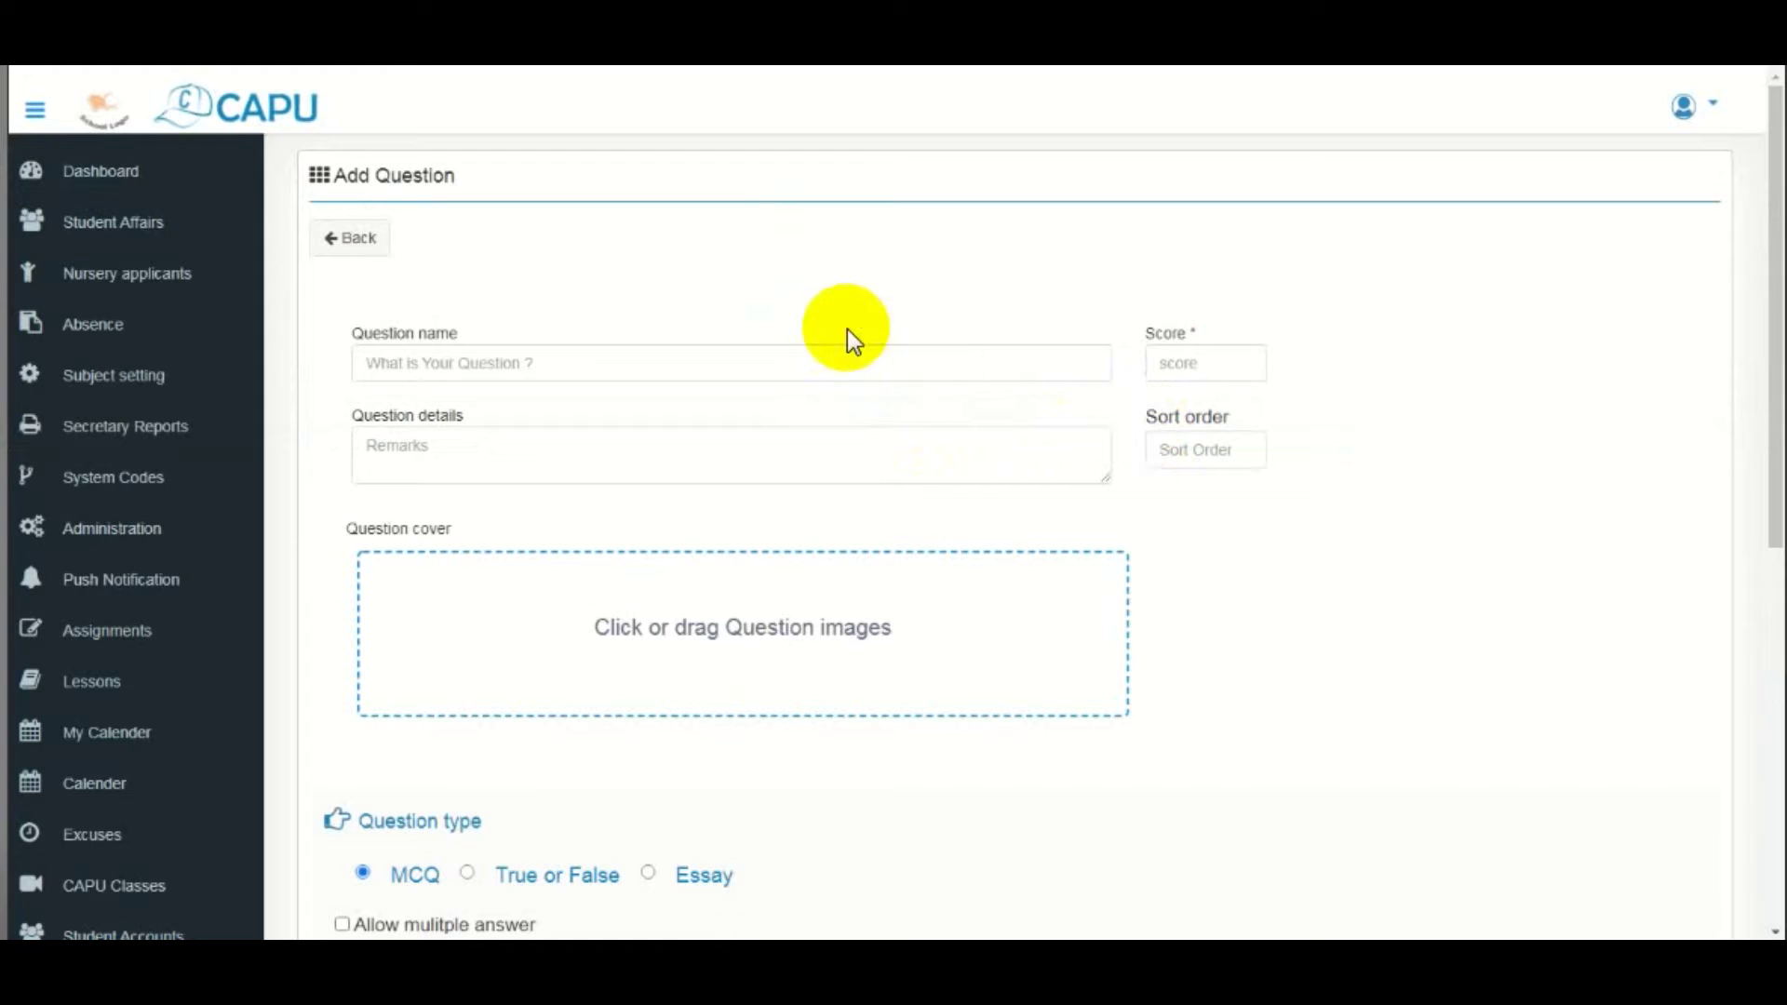
- Enter "what is you family name ?" as the question name
click(831, 358)
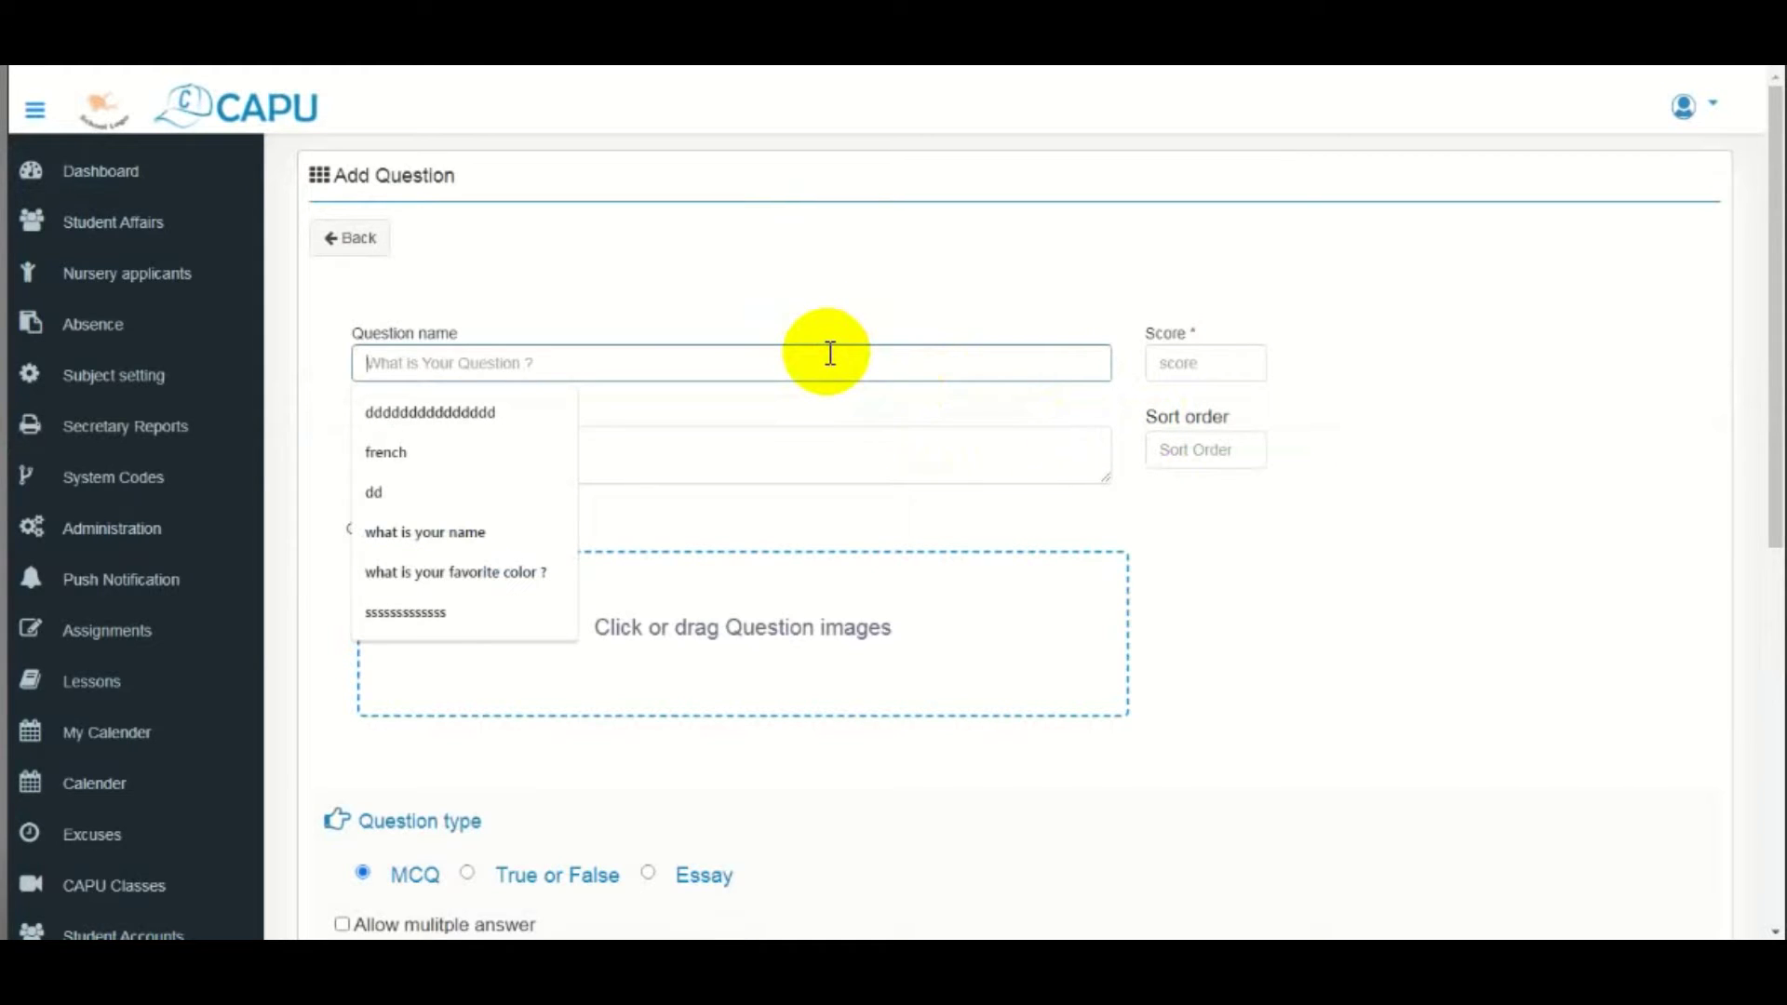
text(what )
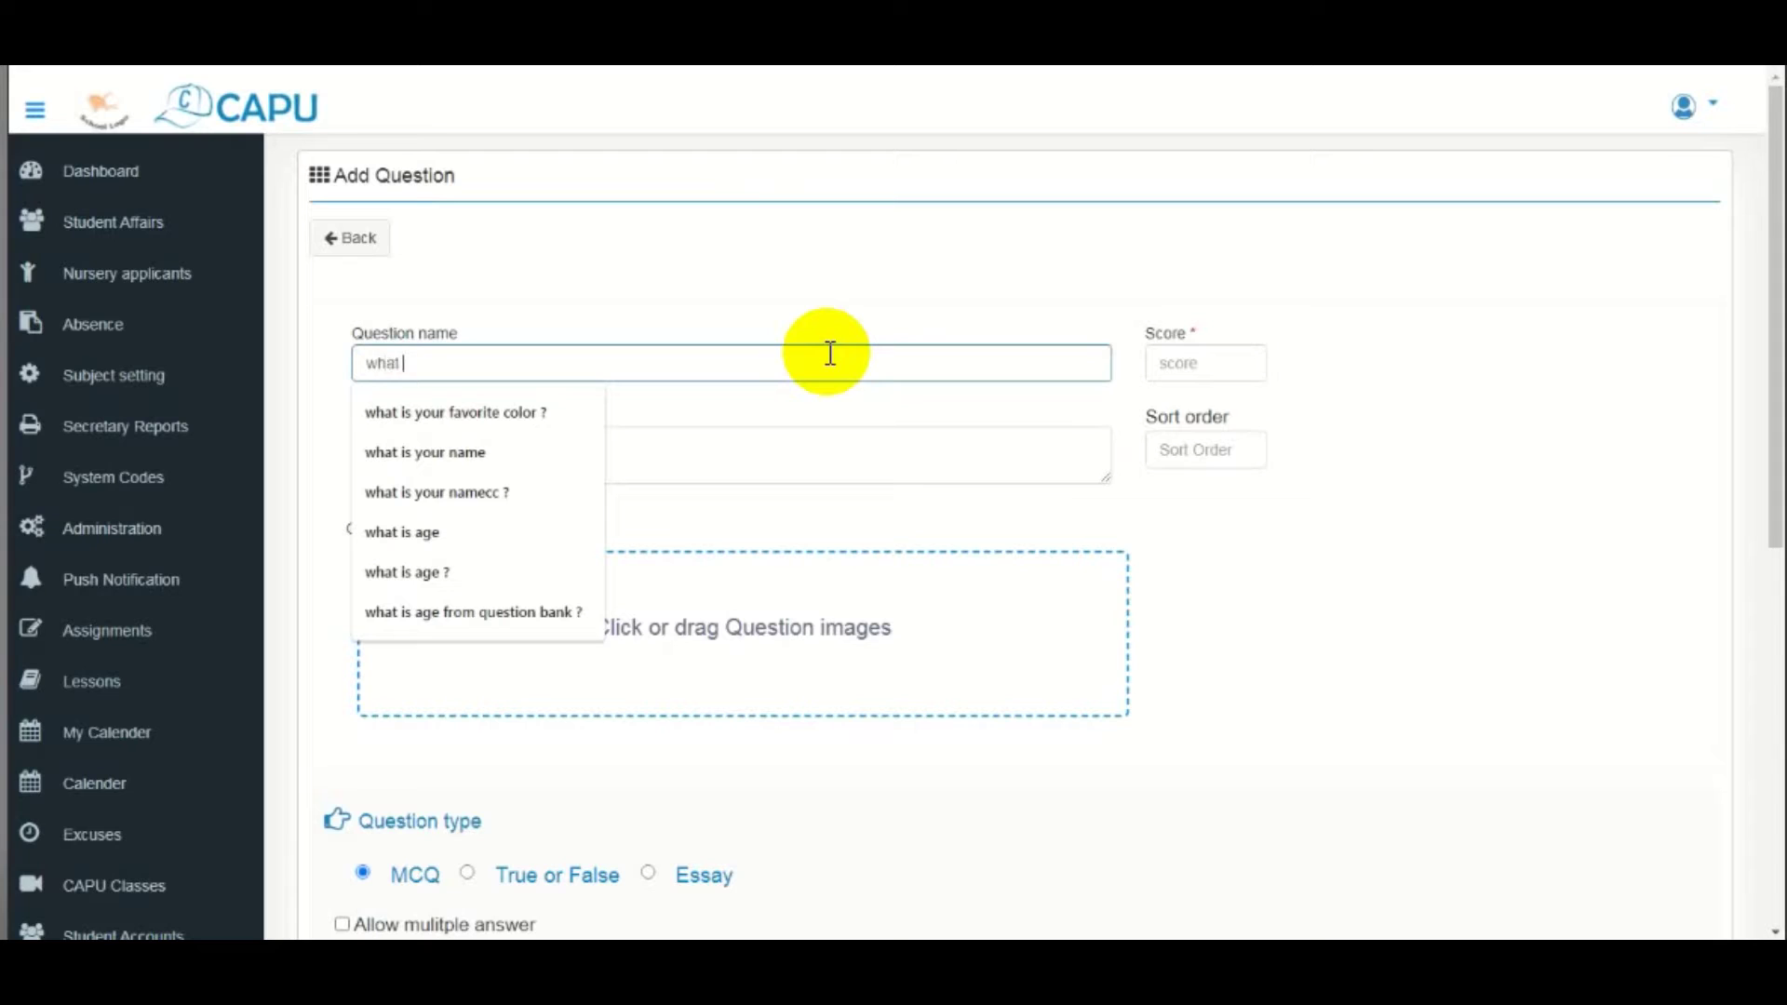
text(is y)
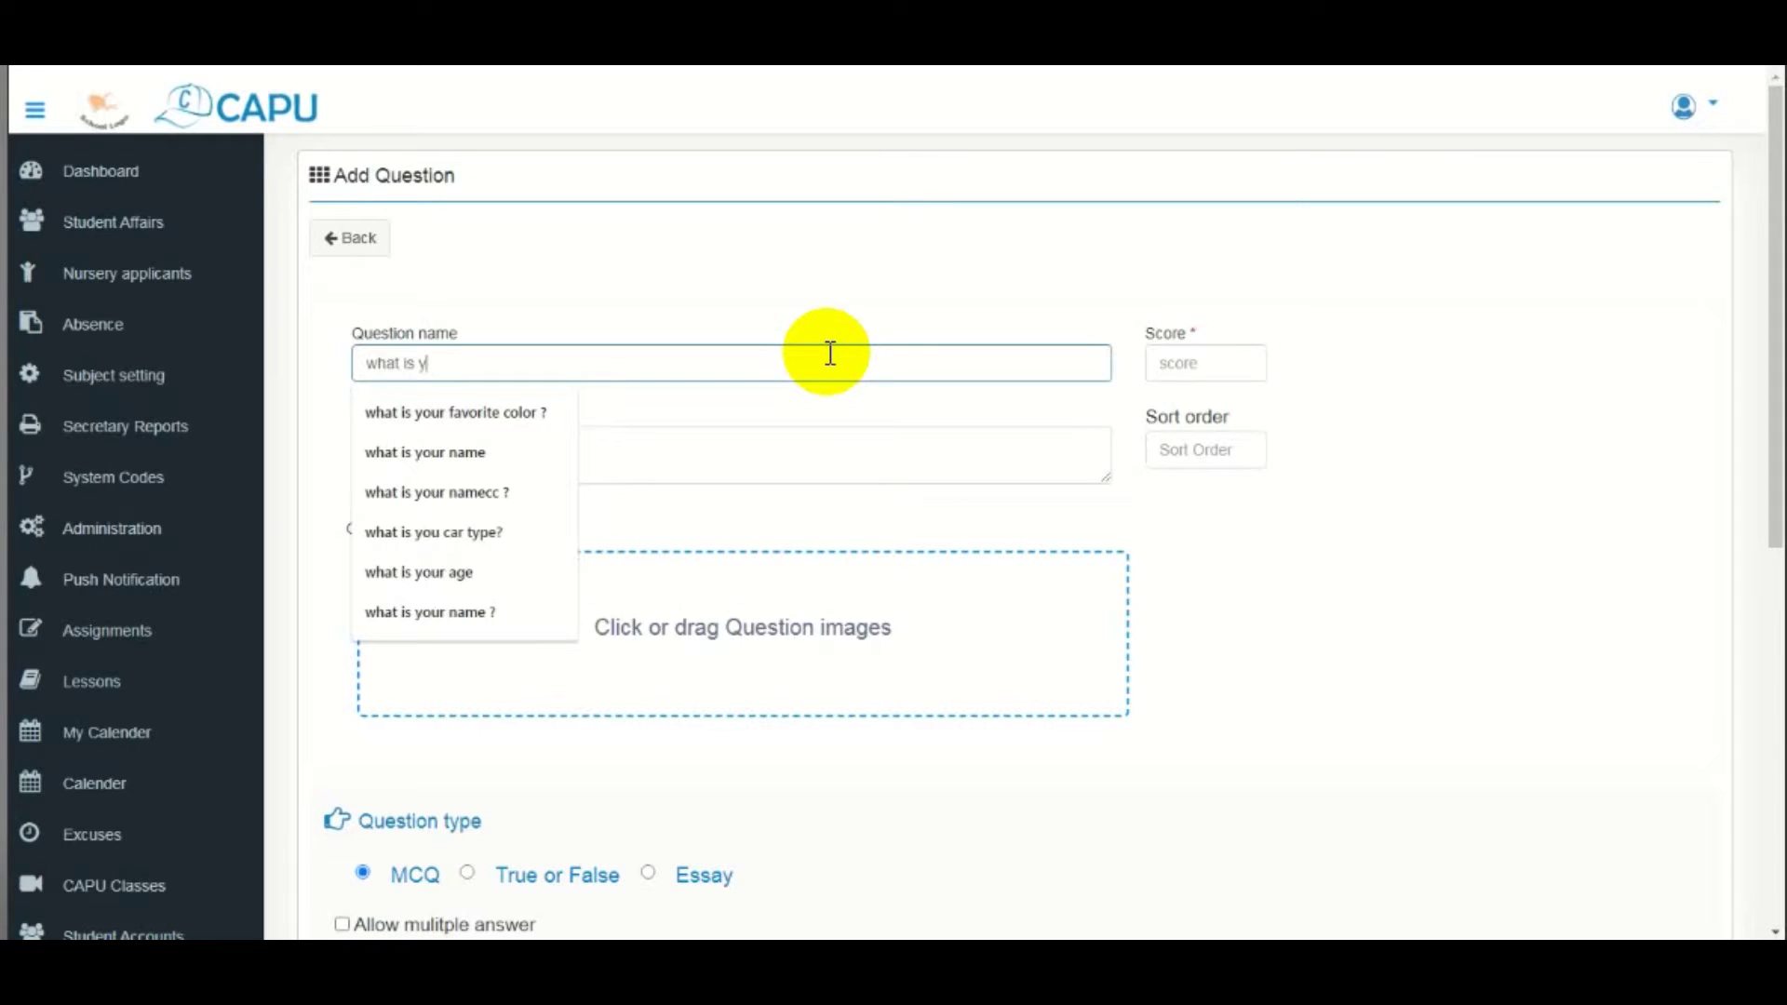
text(ou fami)
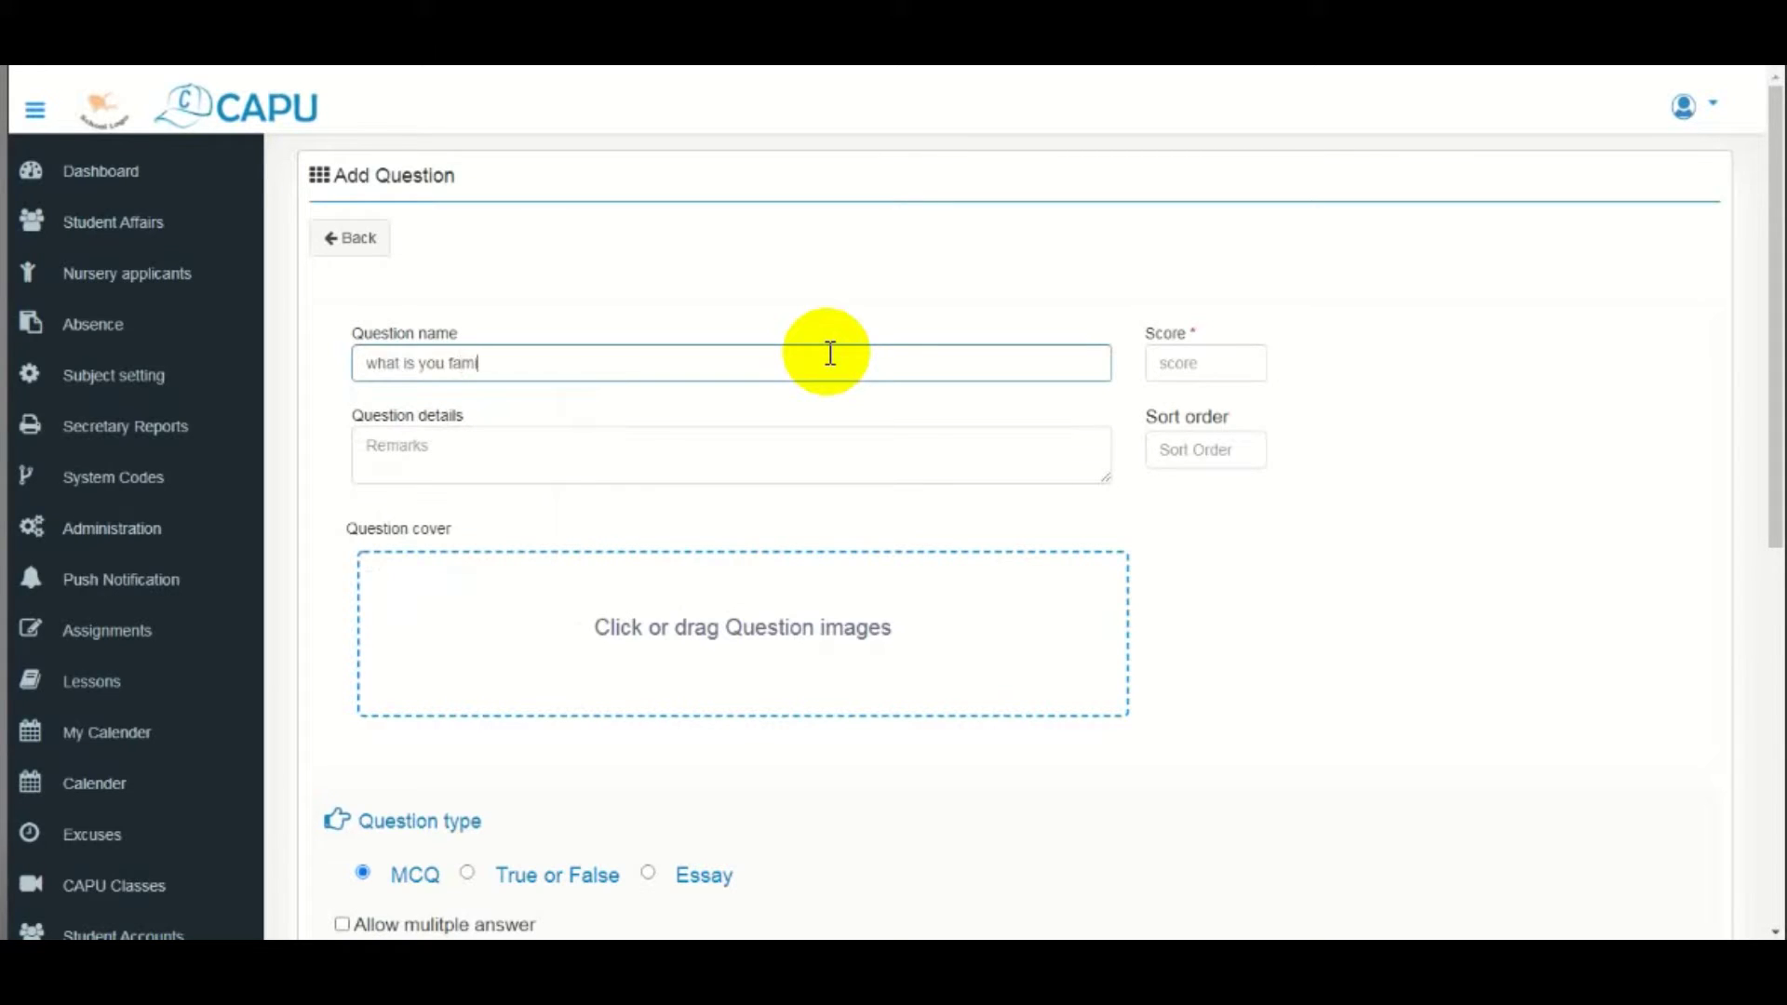
text(ly name ?)
- Set the question's score to 5 and enter "details to the ques" as the question details
click(1231, 365)
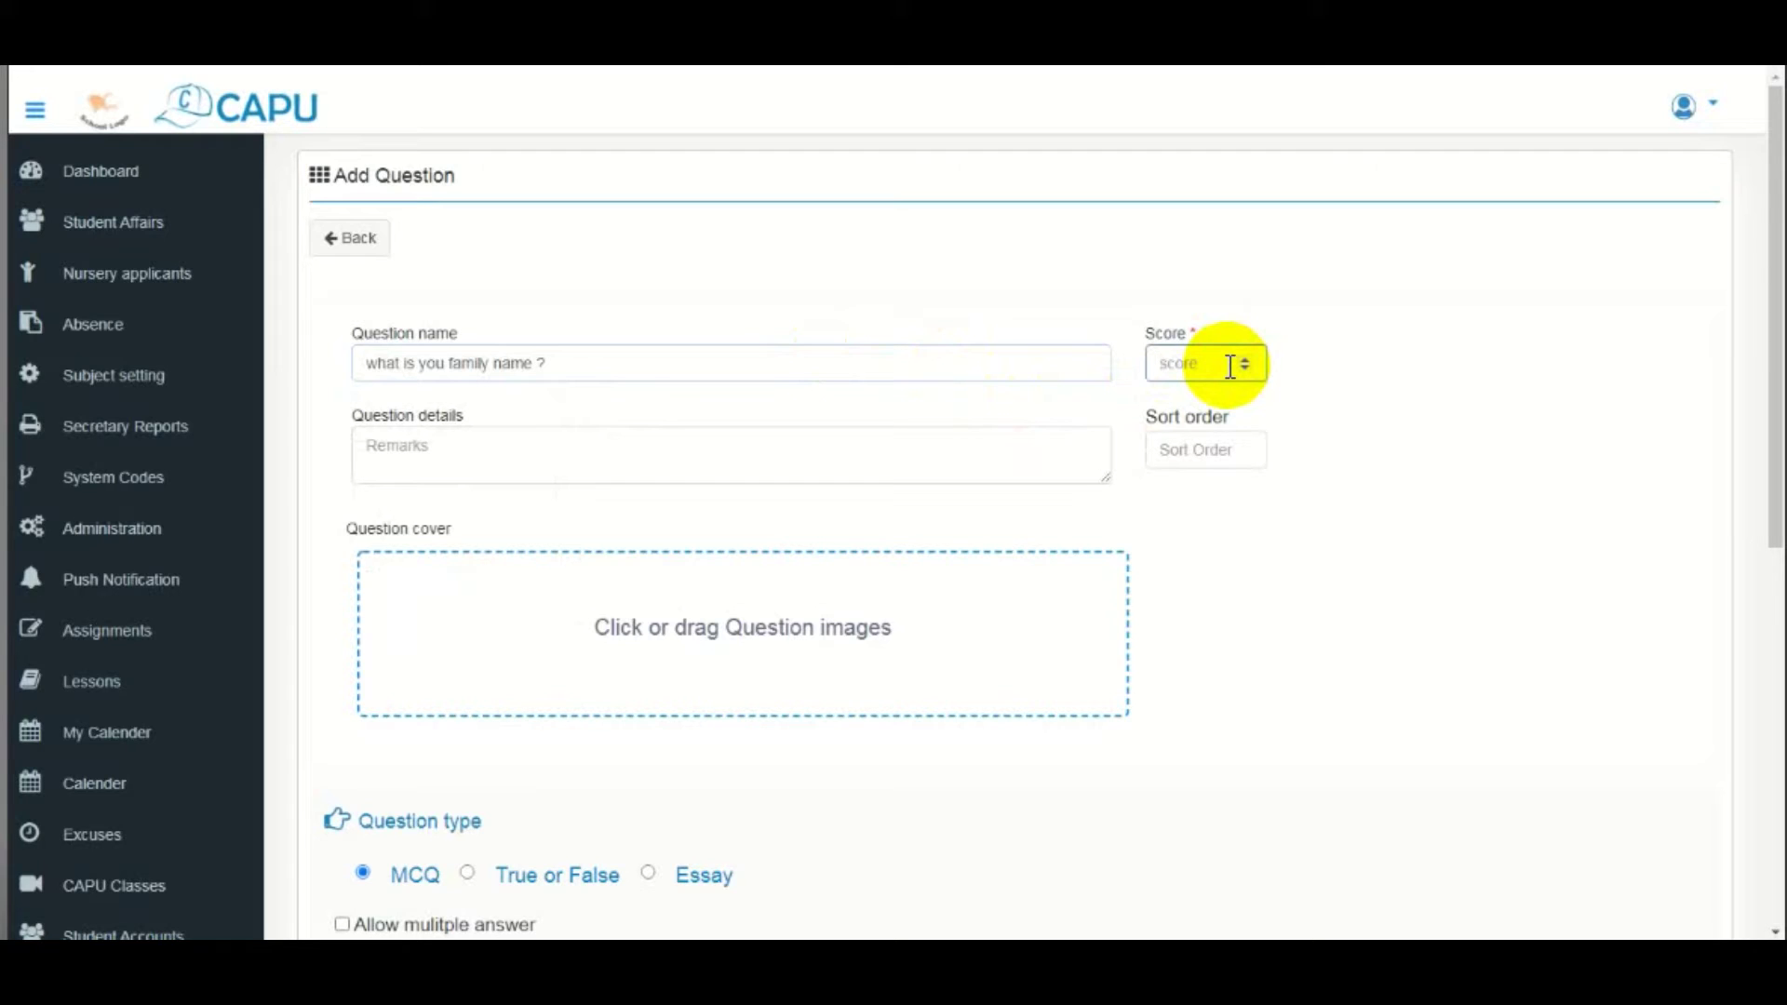
text(1)
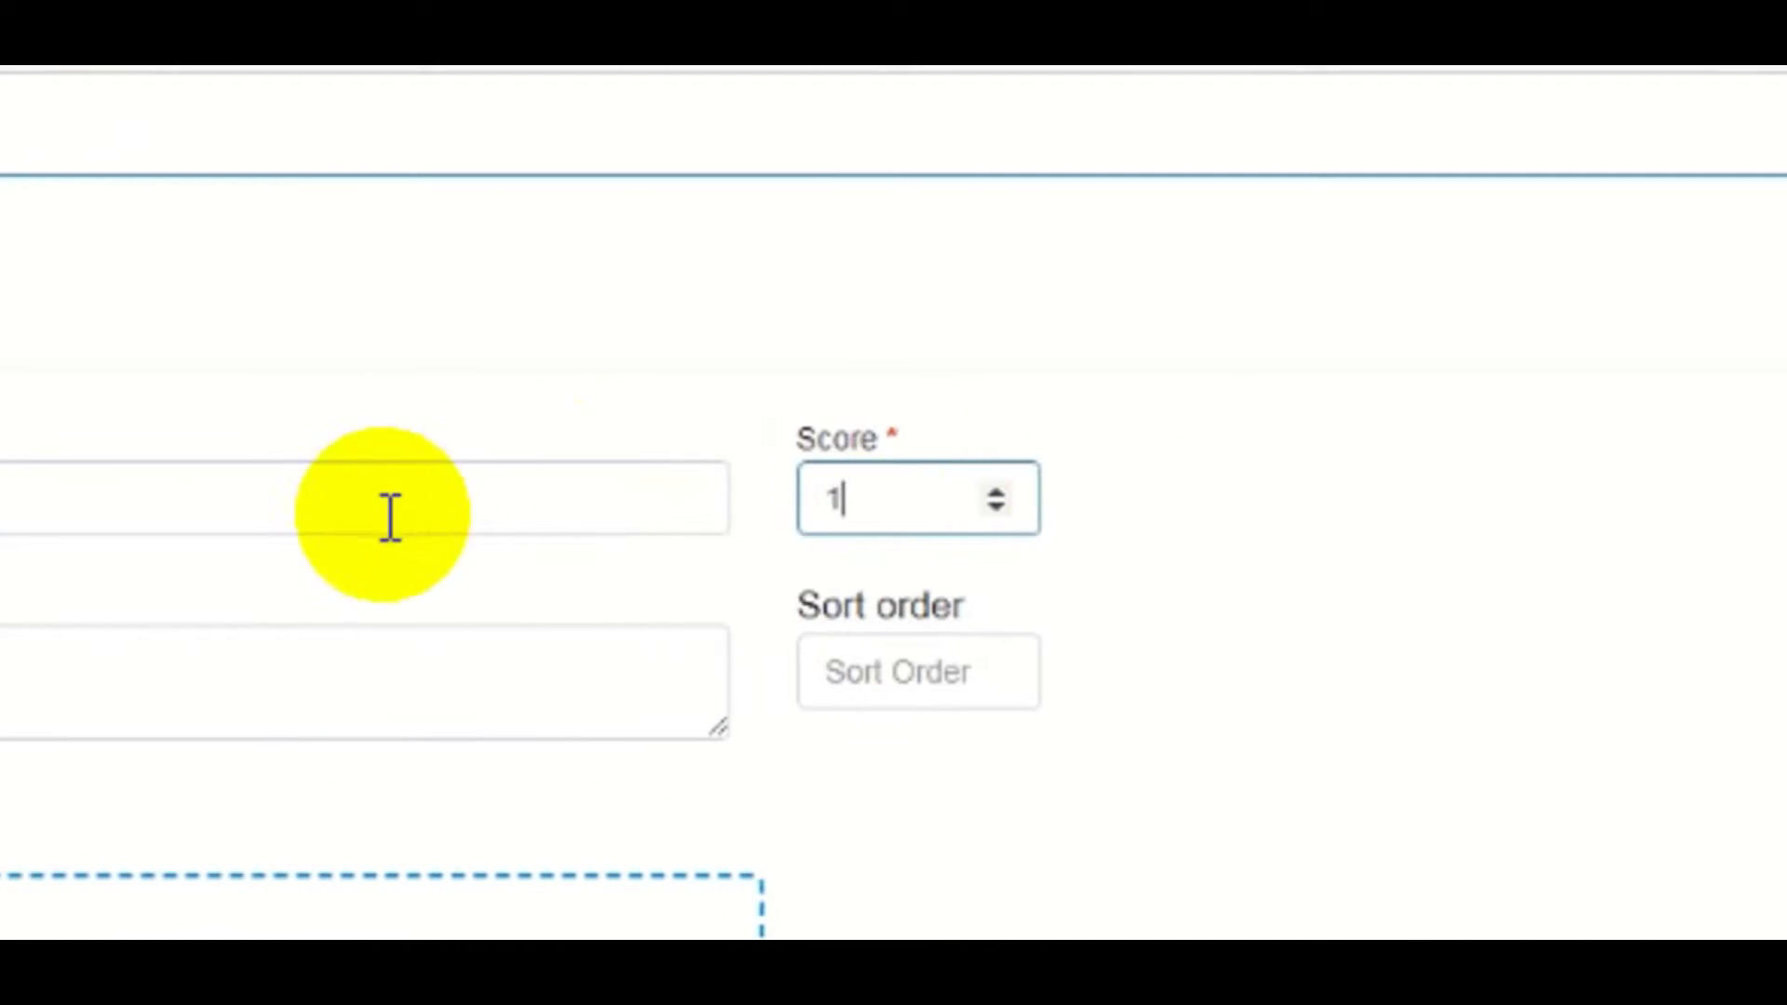
key(BackSpace)
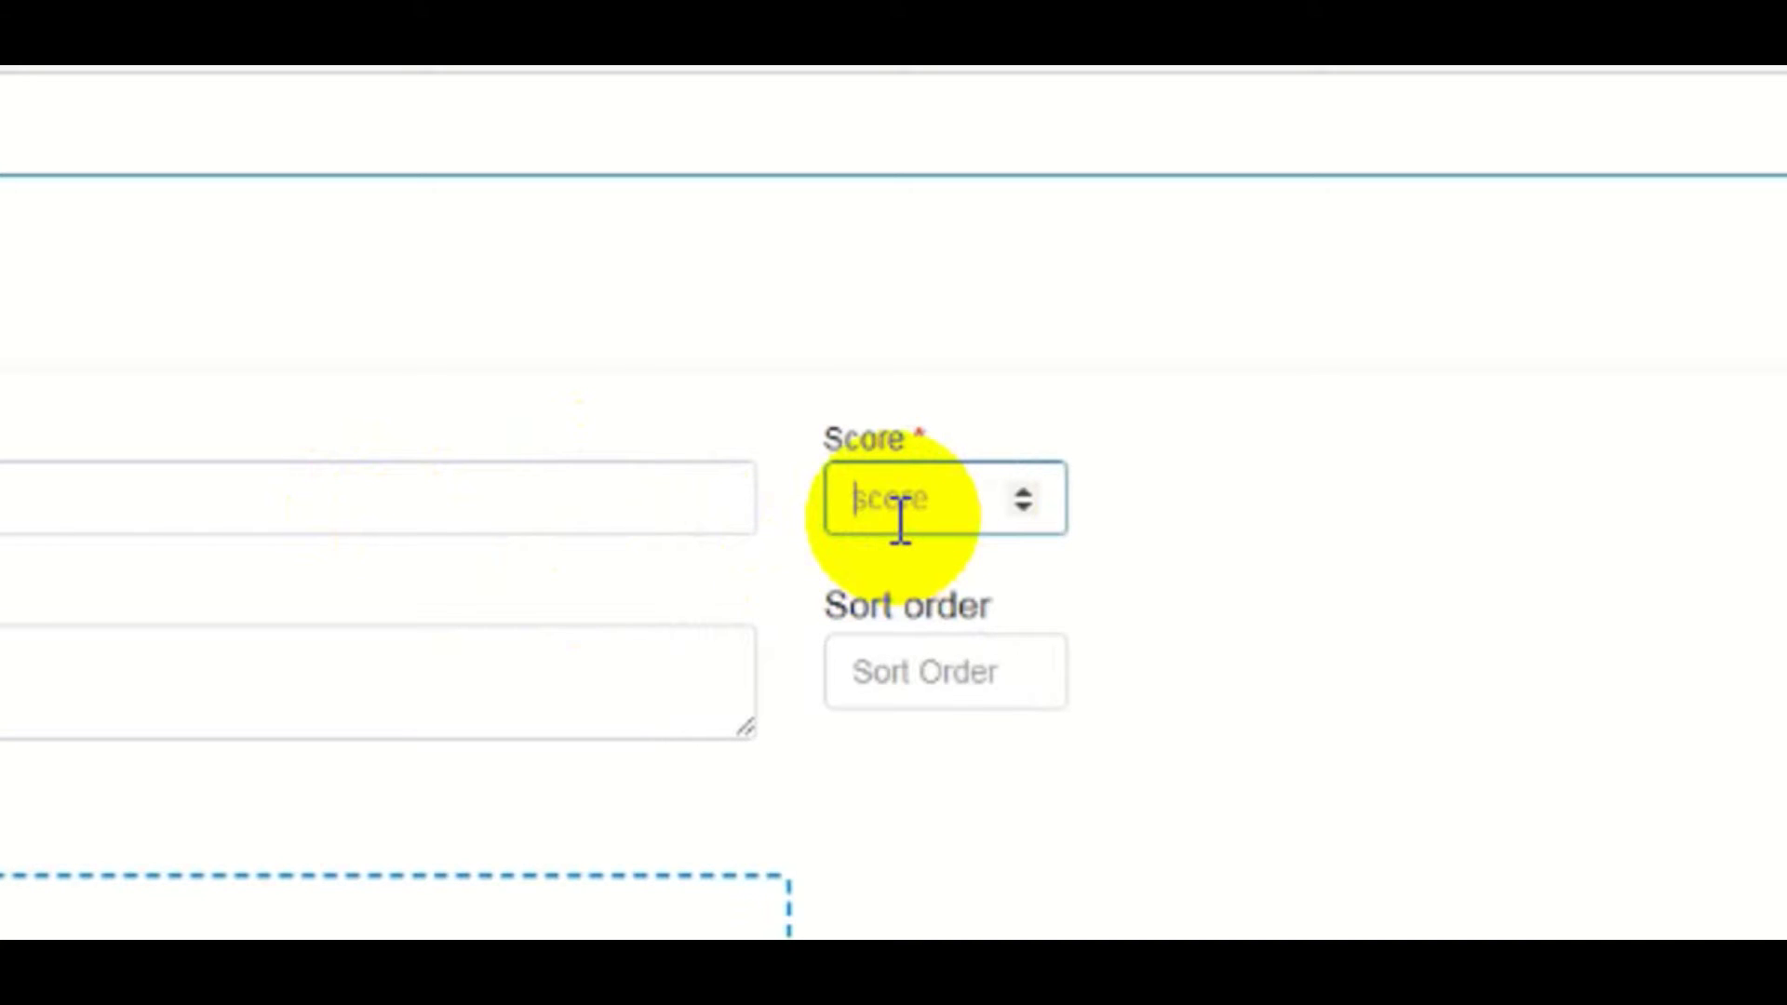
text(5)
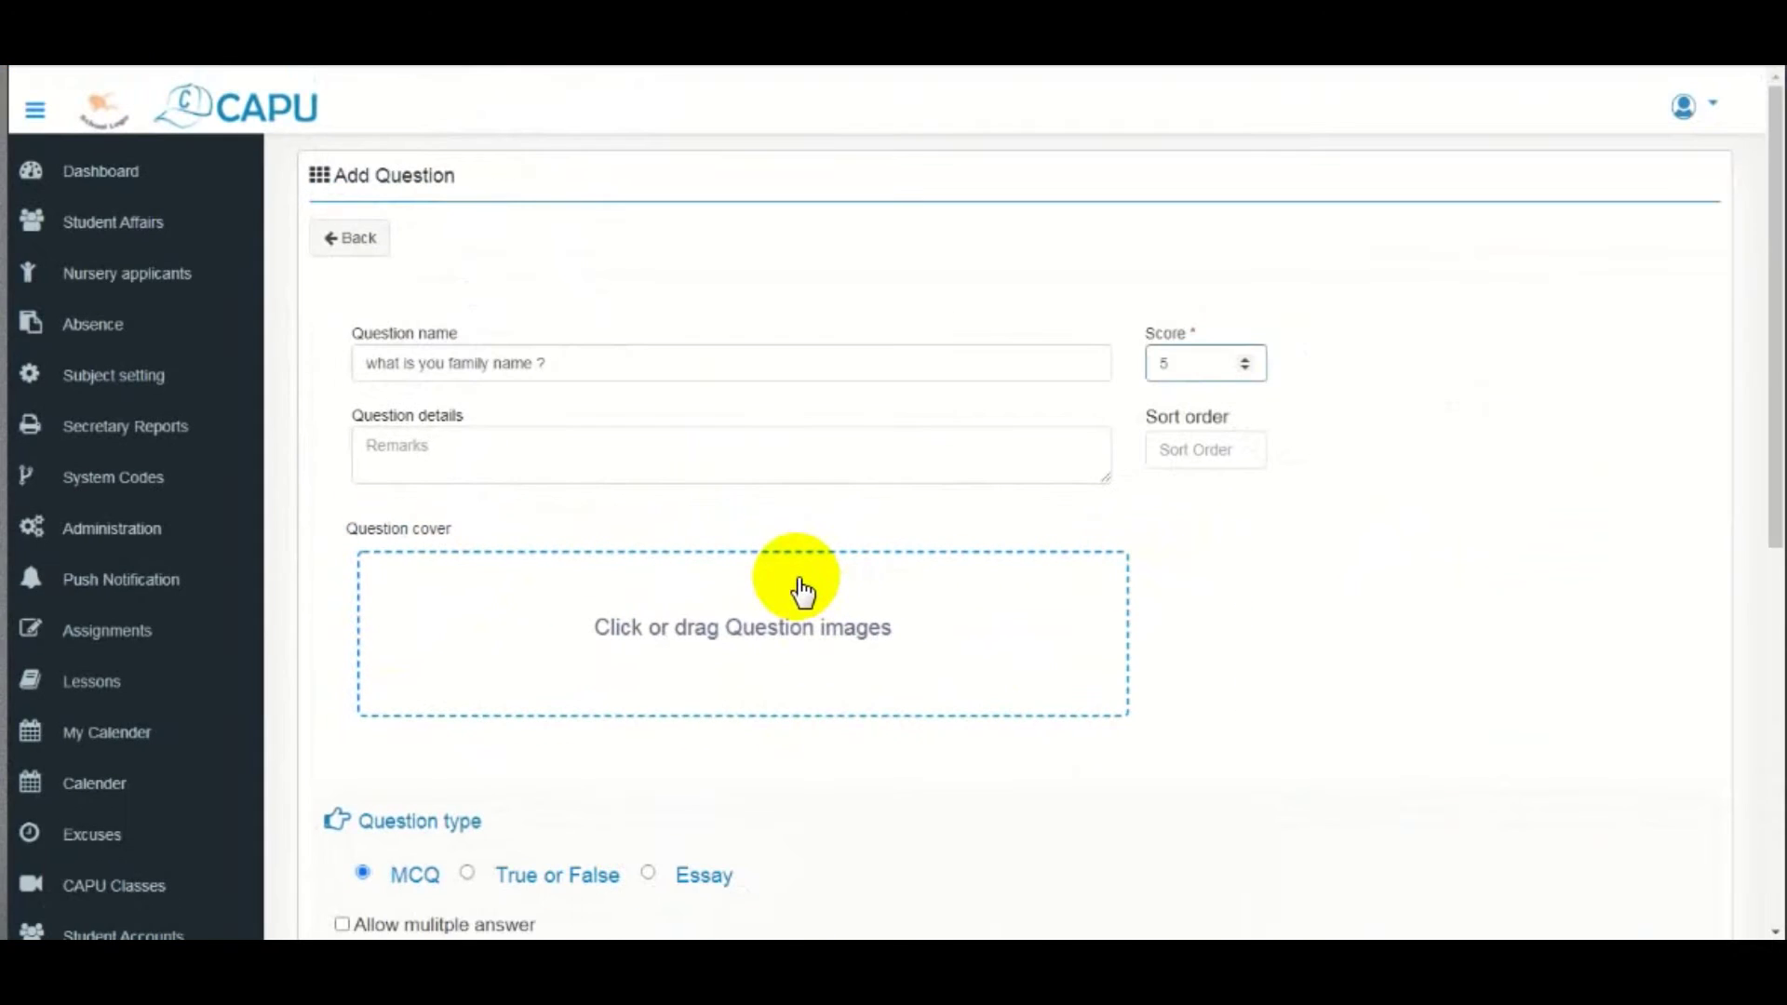
click(553, 473)
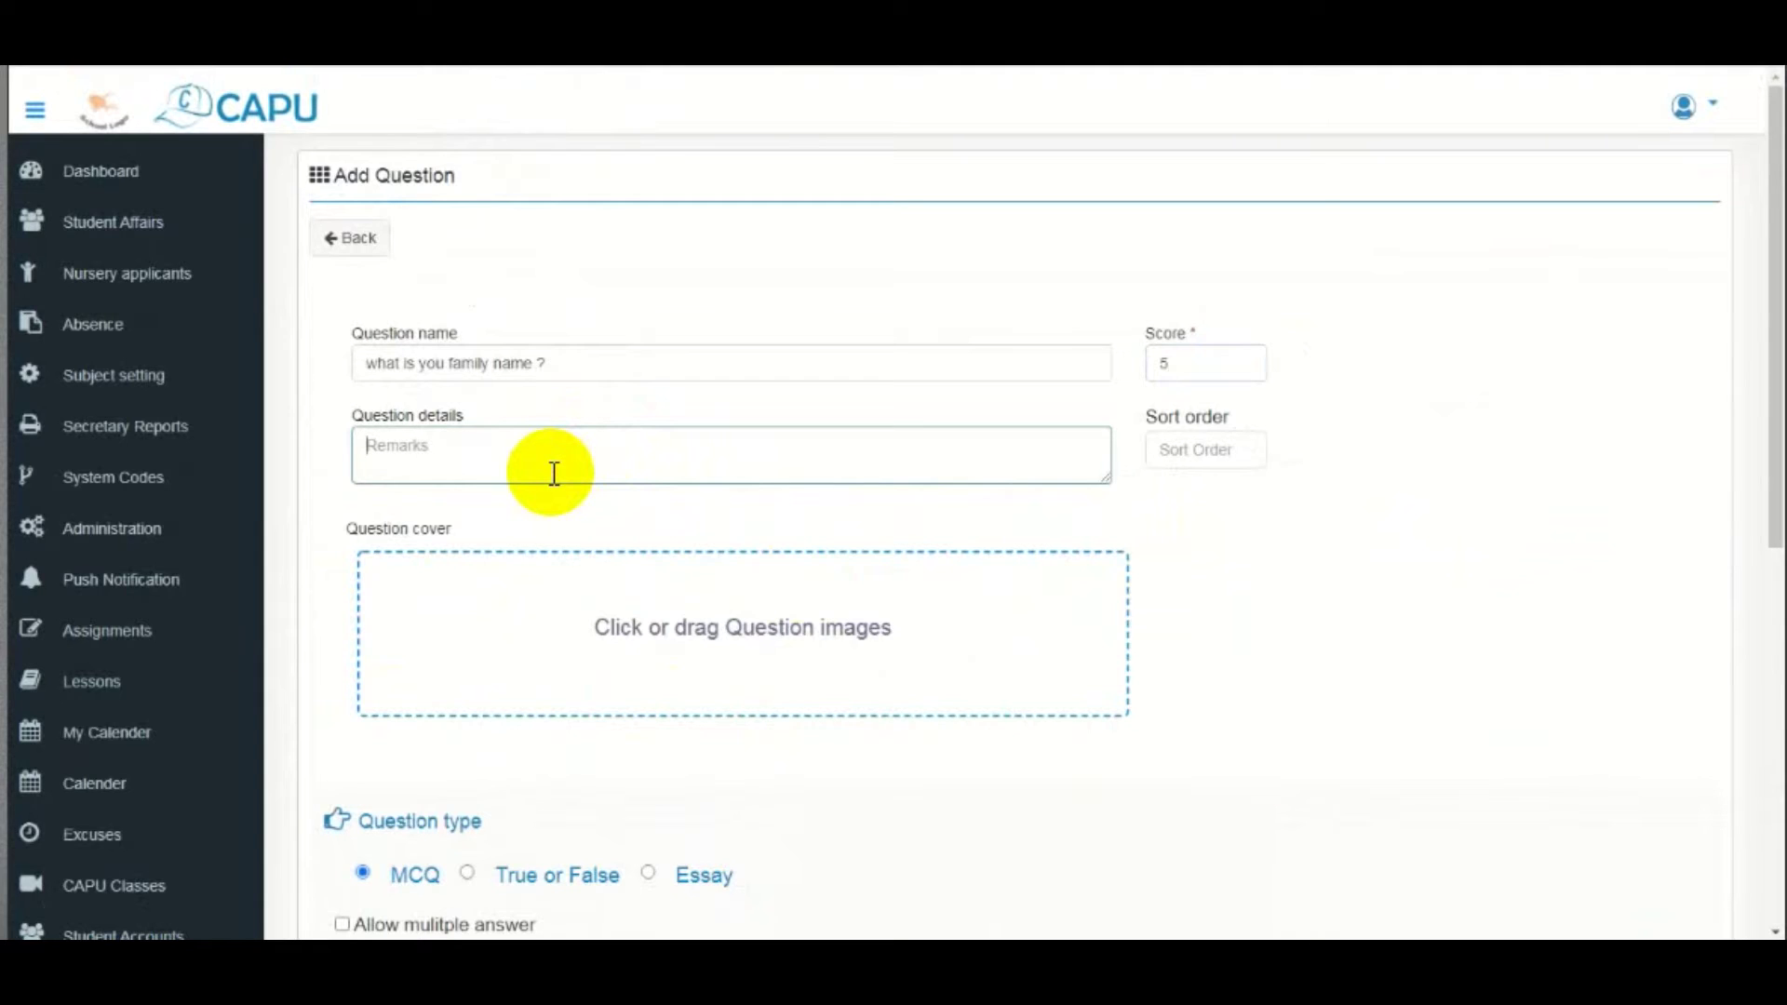
text(details to the ques)
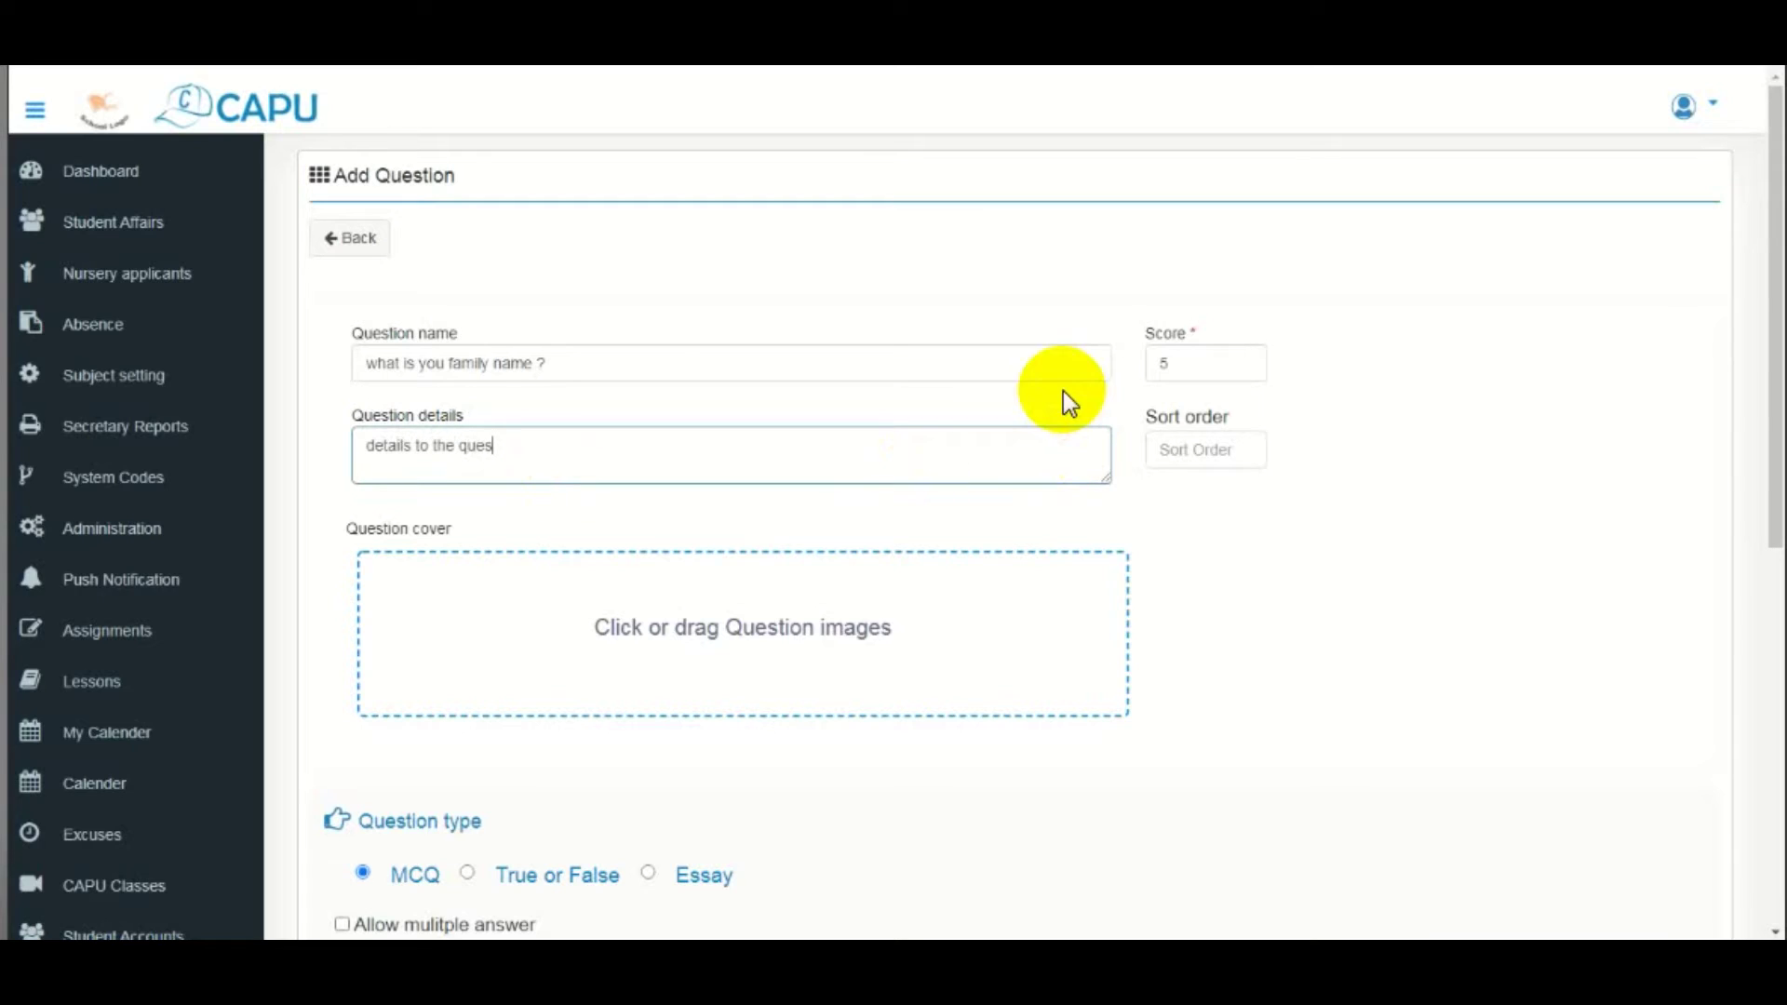
- Add the Penguins.jpg sample picture as the question cover
drag(1773, 503, 1767, 558)
click(806, 282)
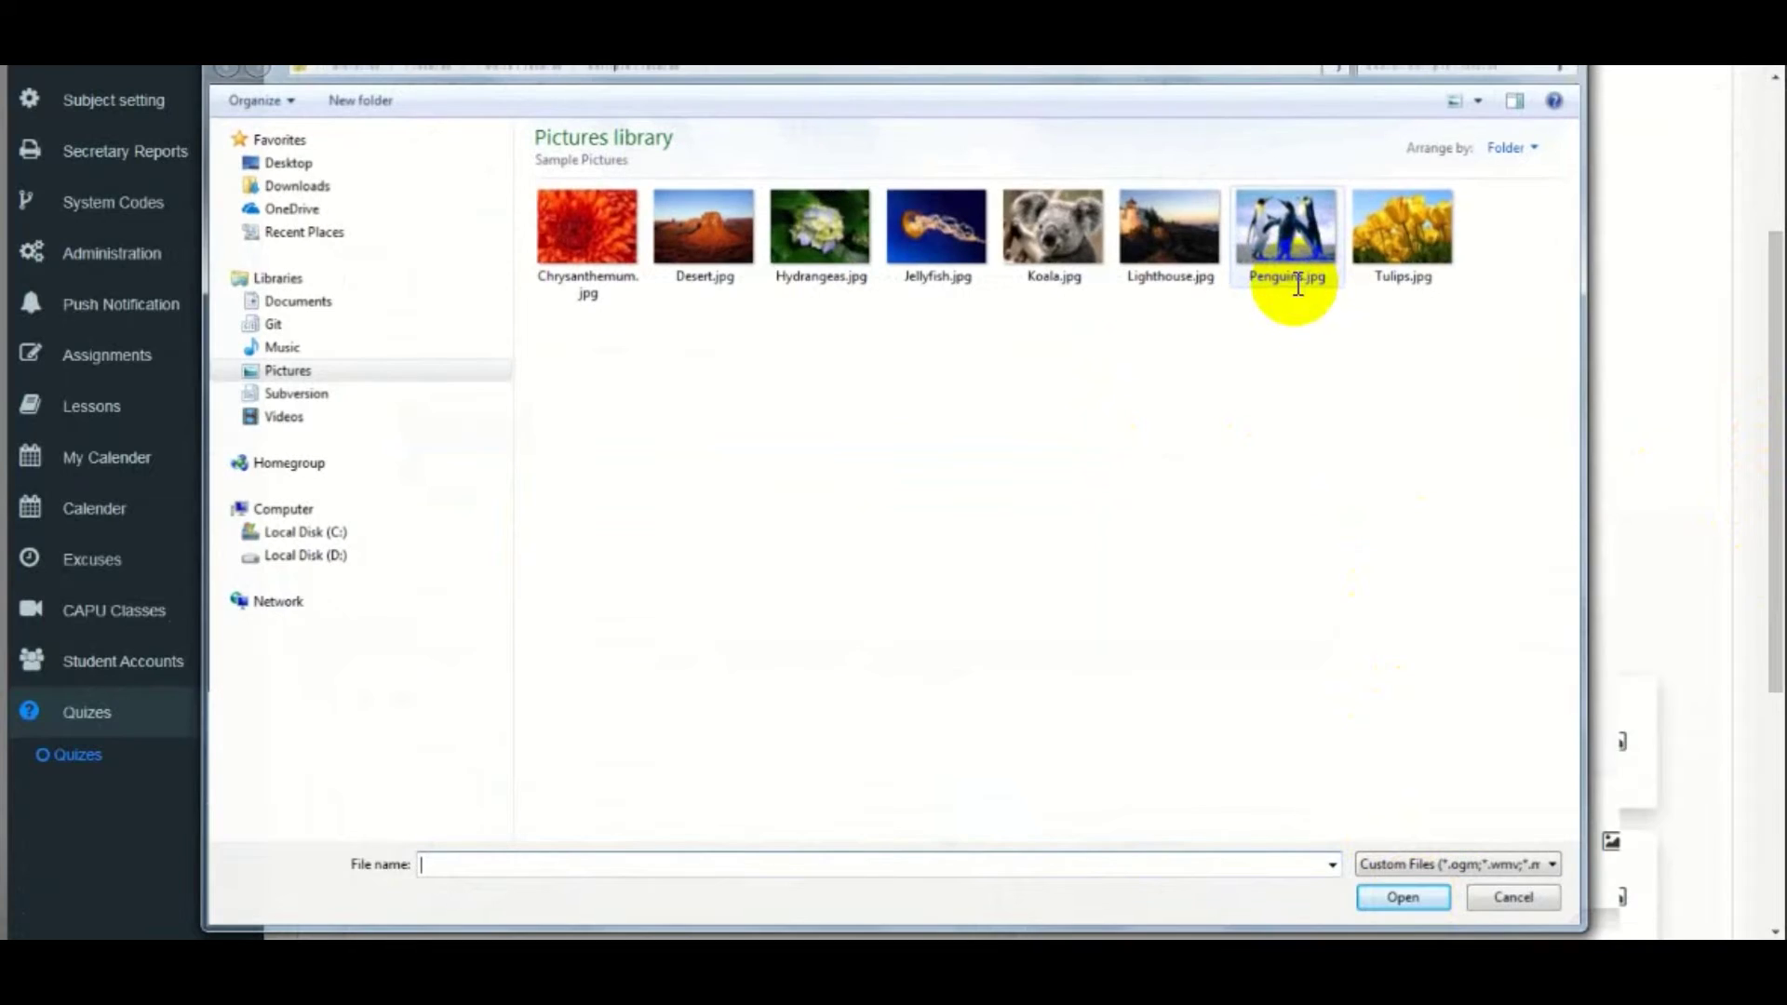
double_click(1298, 282)
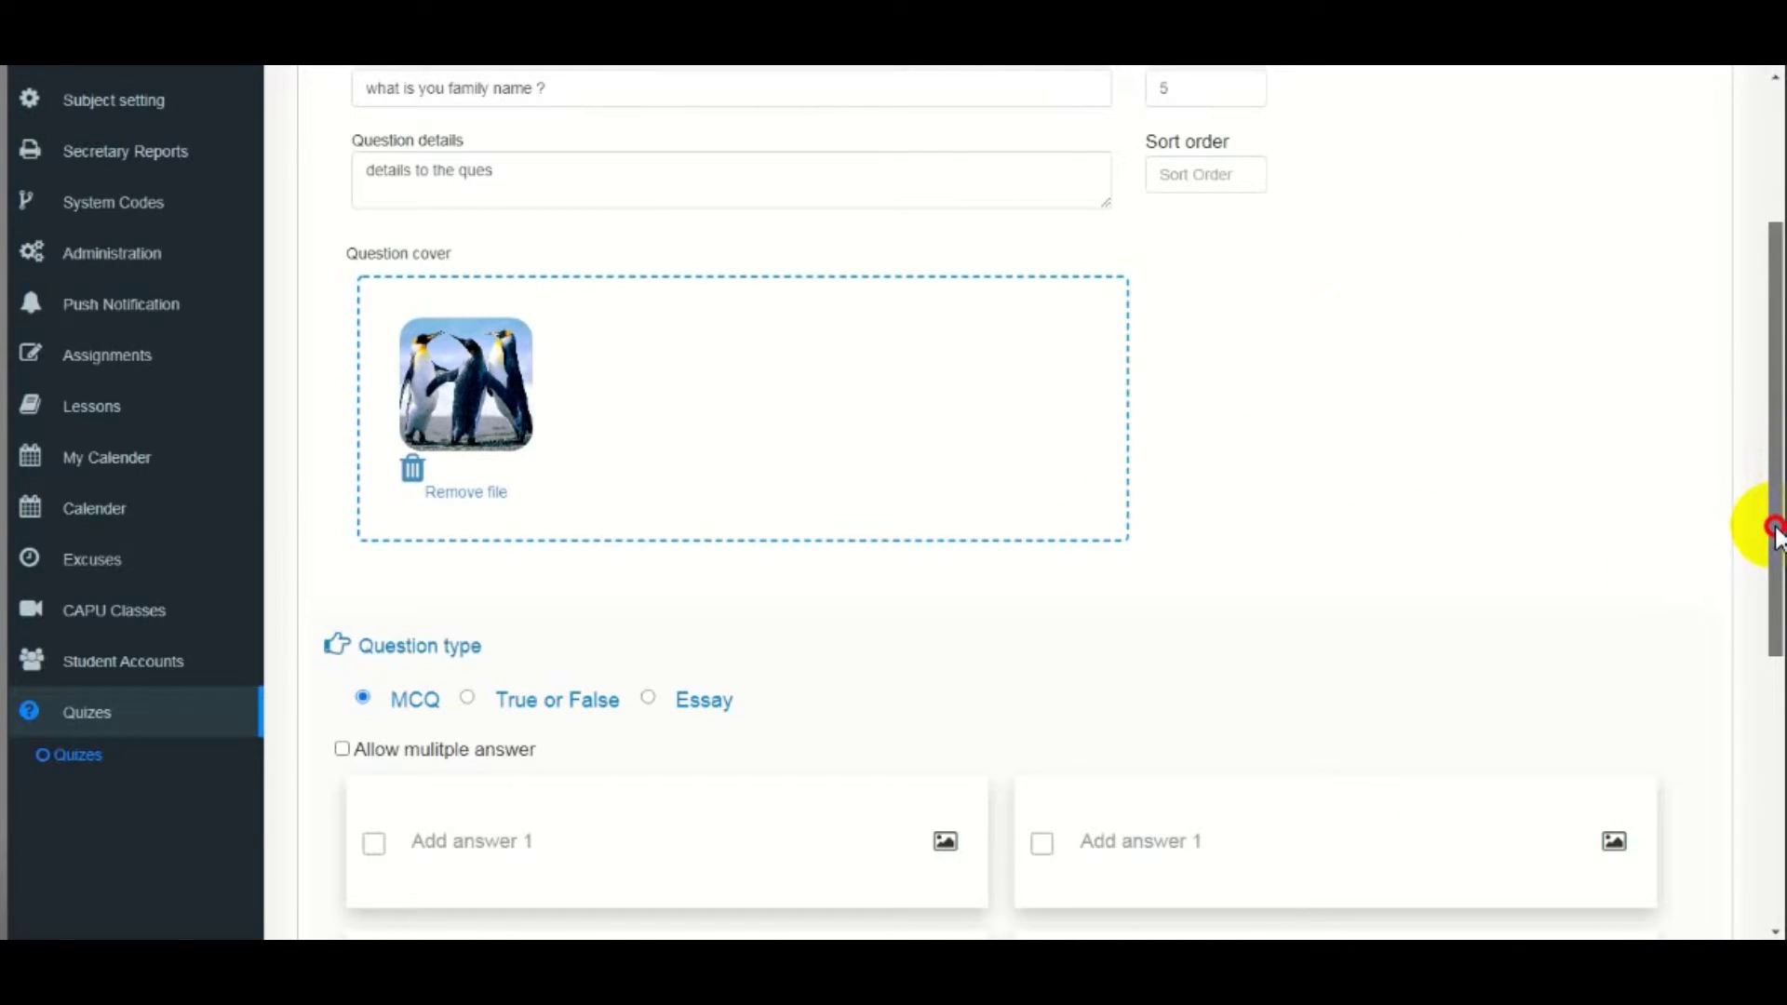
- Fill in the four multiple-choice answers as "ans1", "ans2", "ans3" and "an4"
scroll(1779, 537, down, 5)
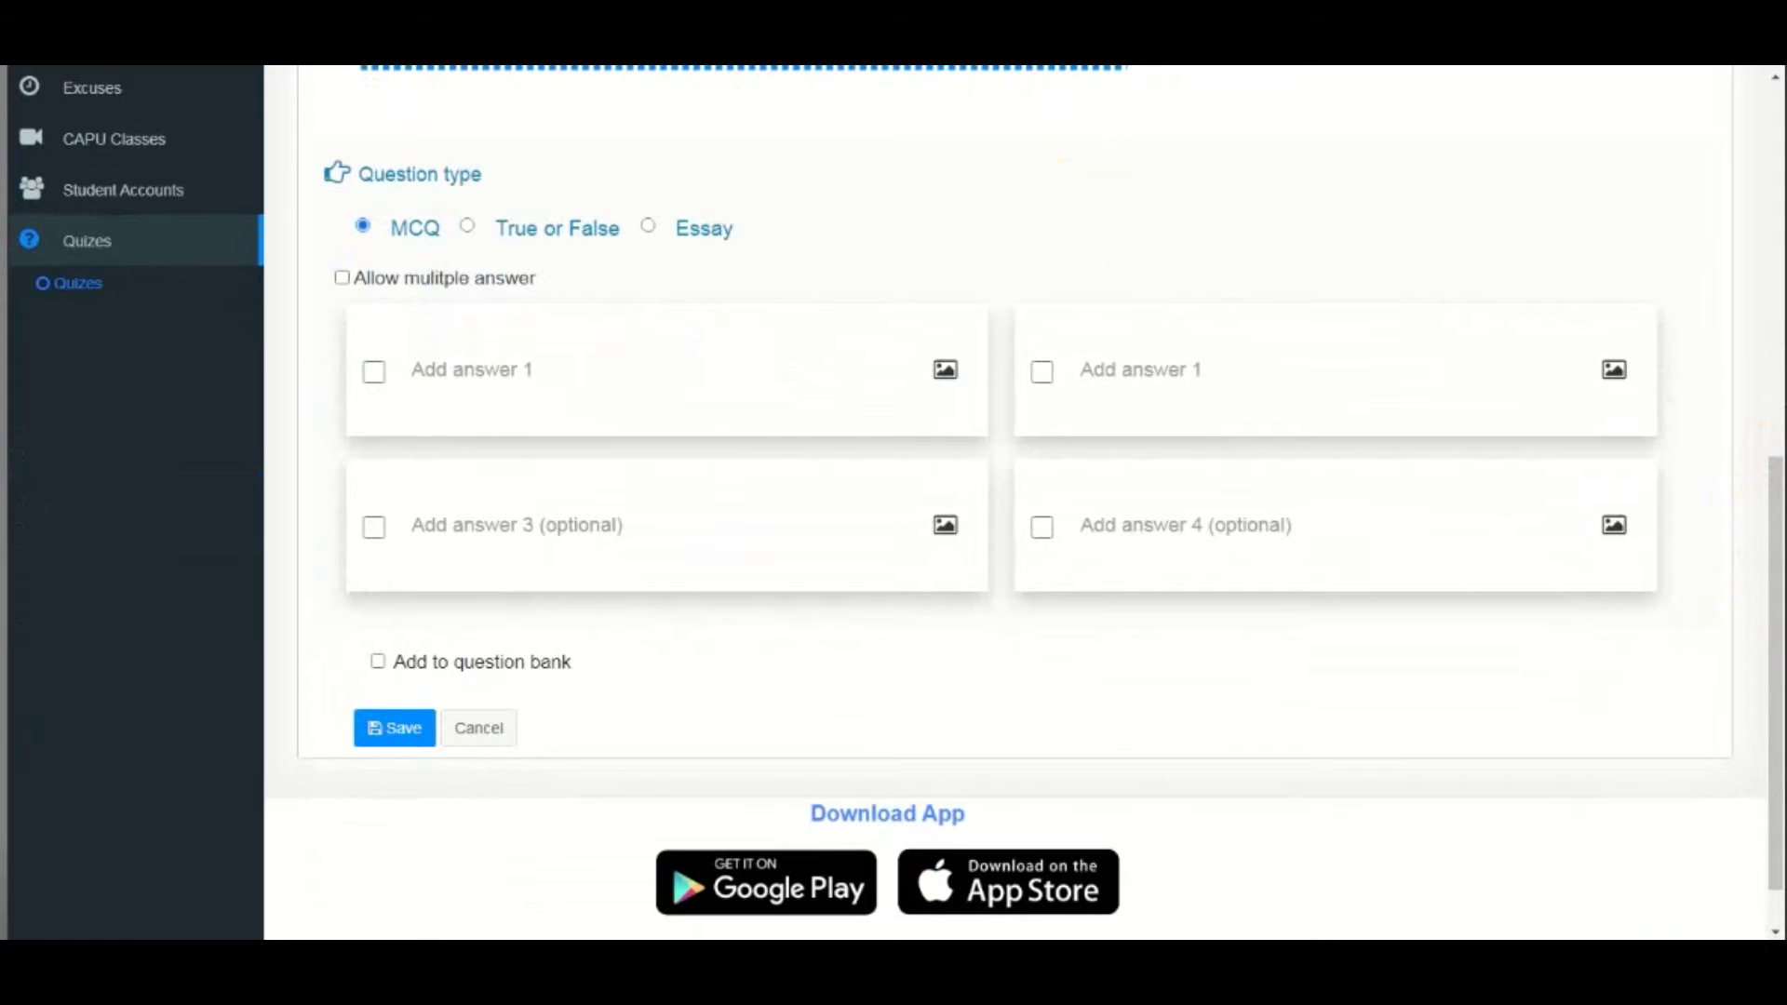
click(472, 374)
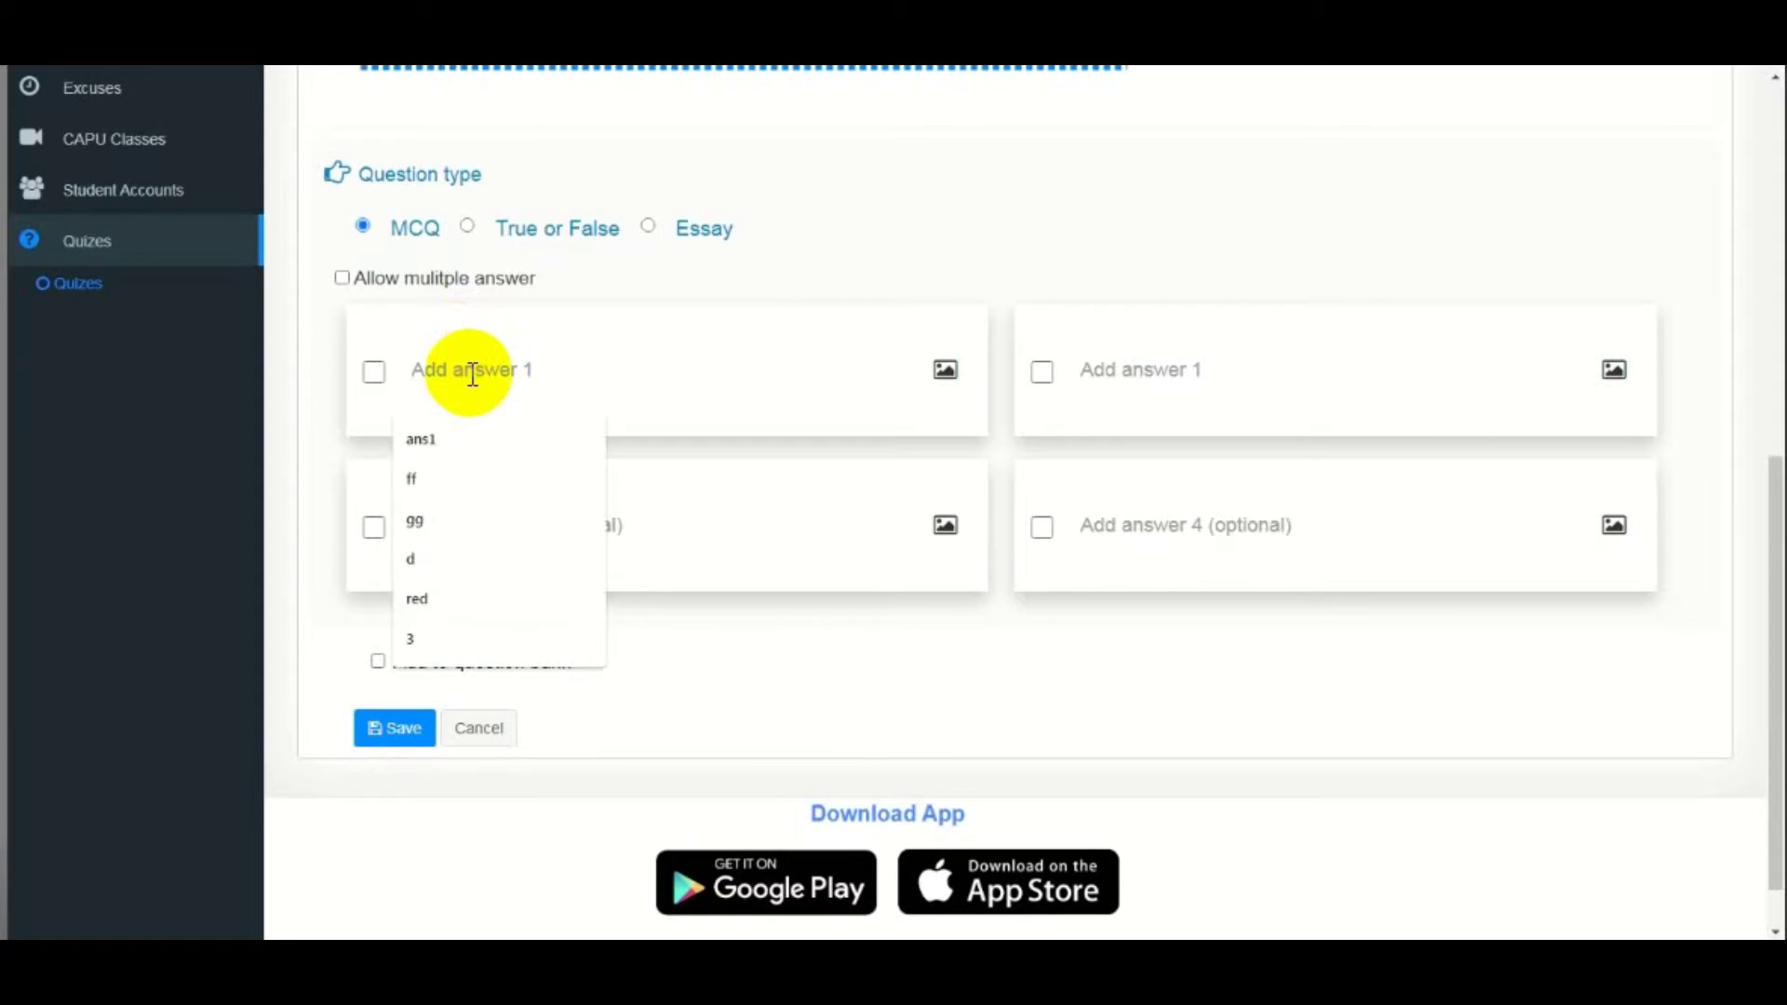
text(a)
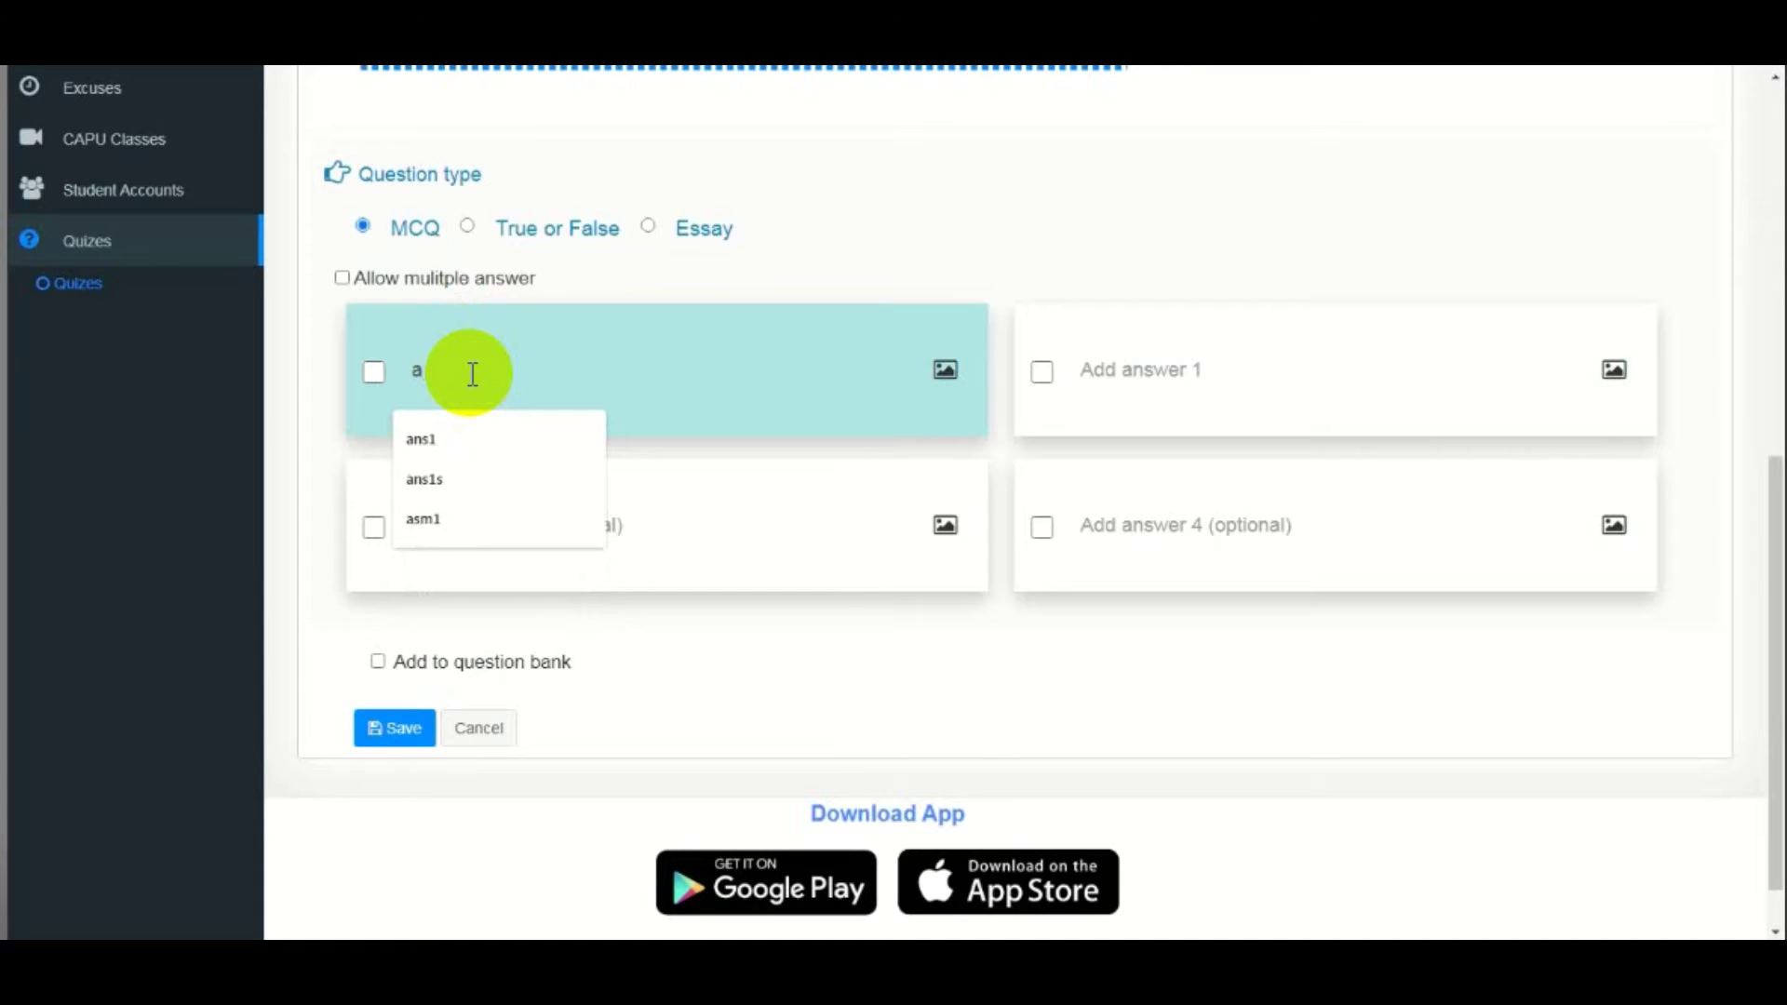
text(ns1)
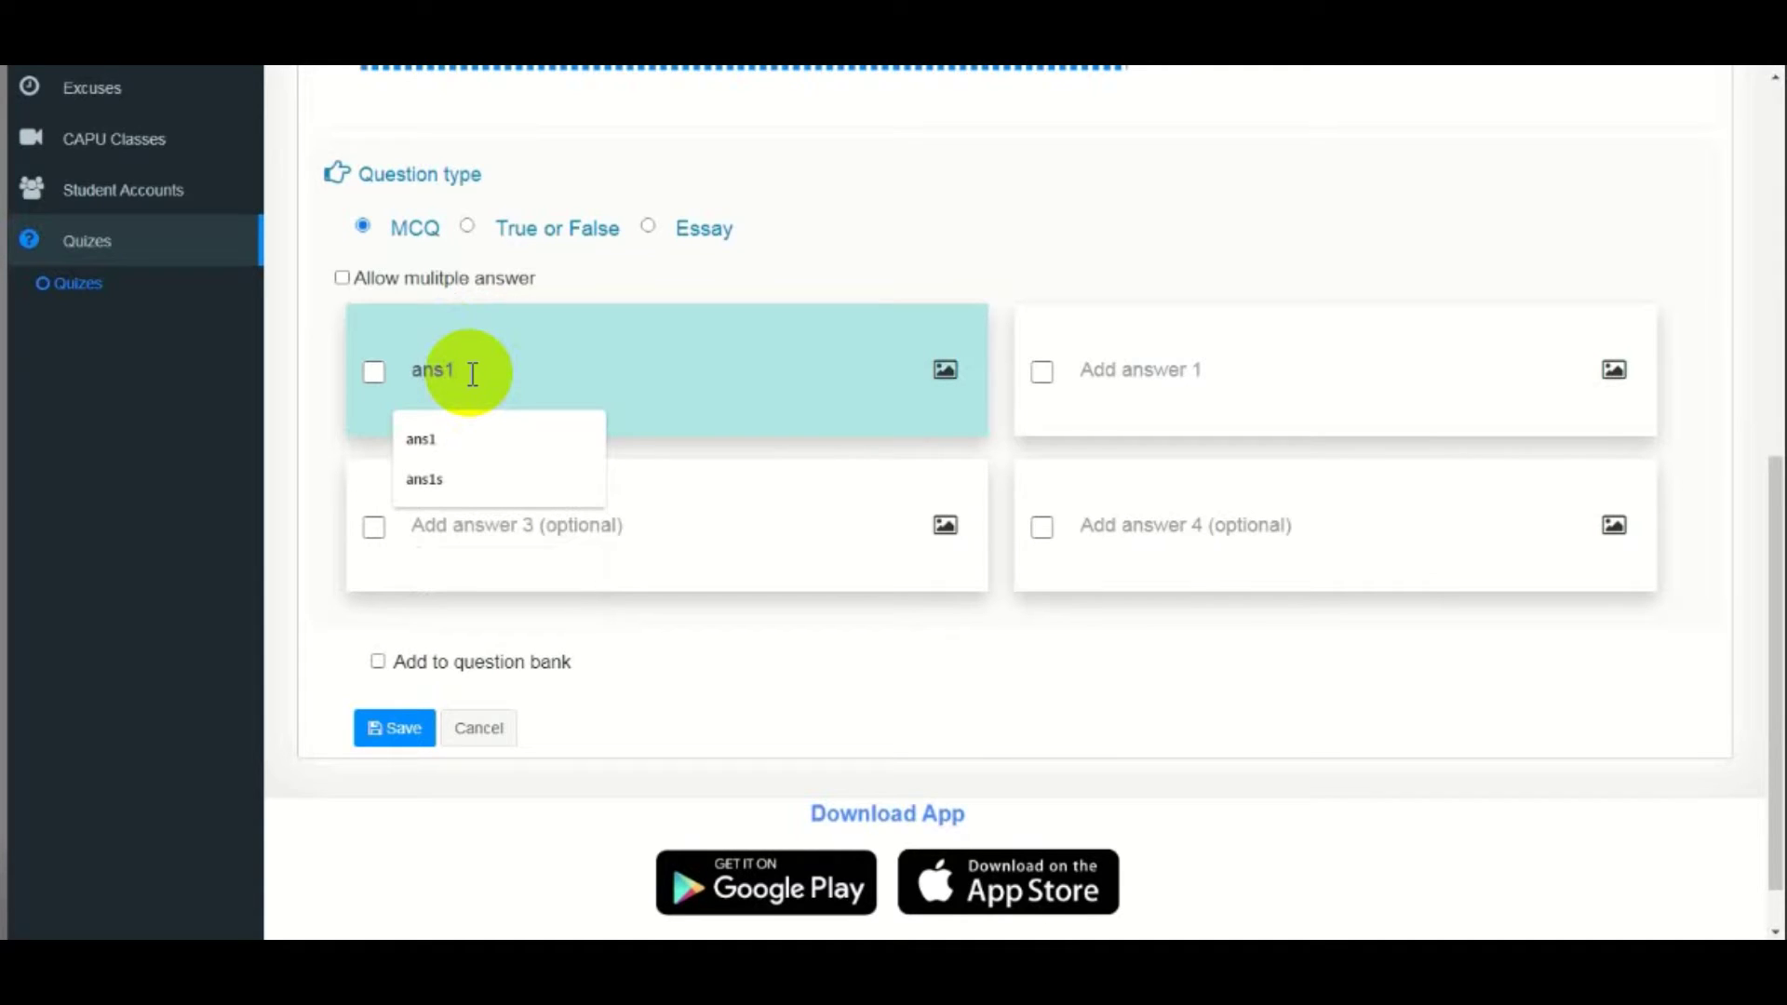
click(1331, 388)
text(a)
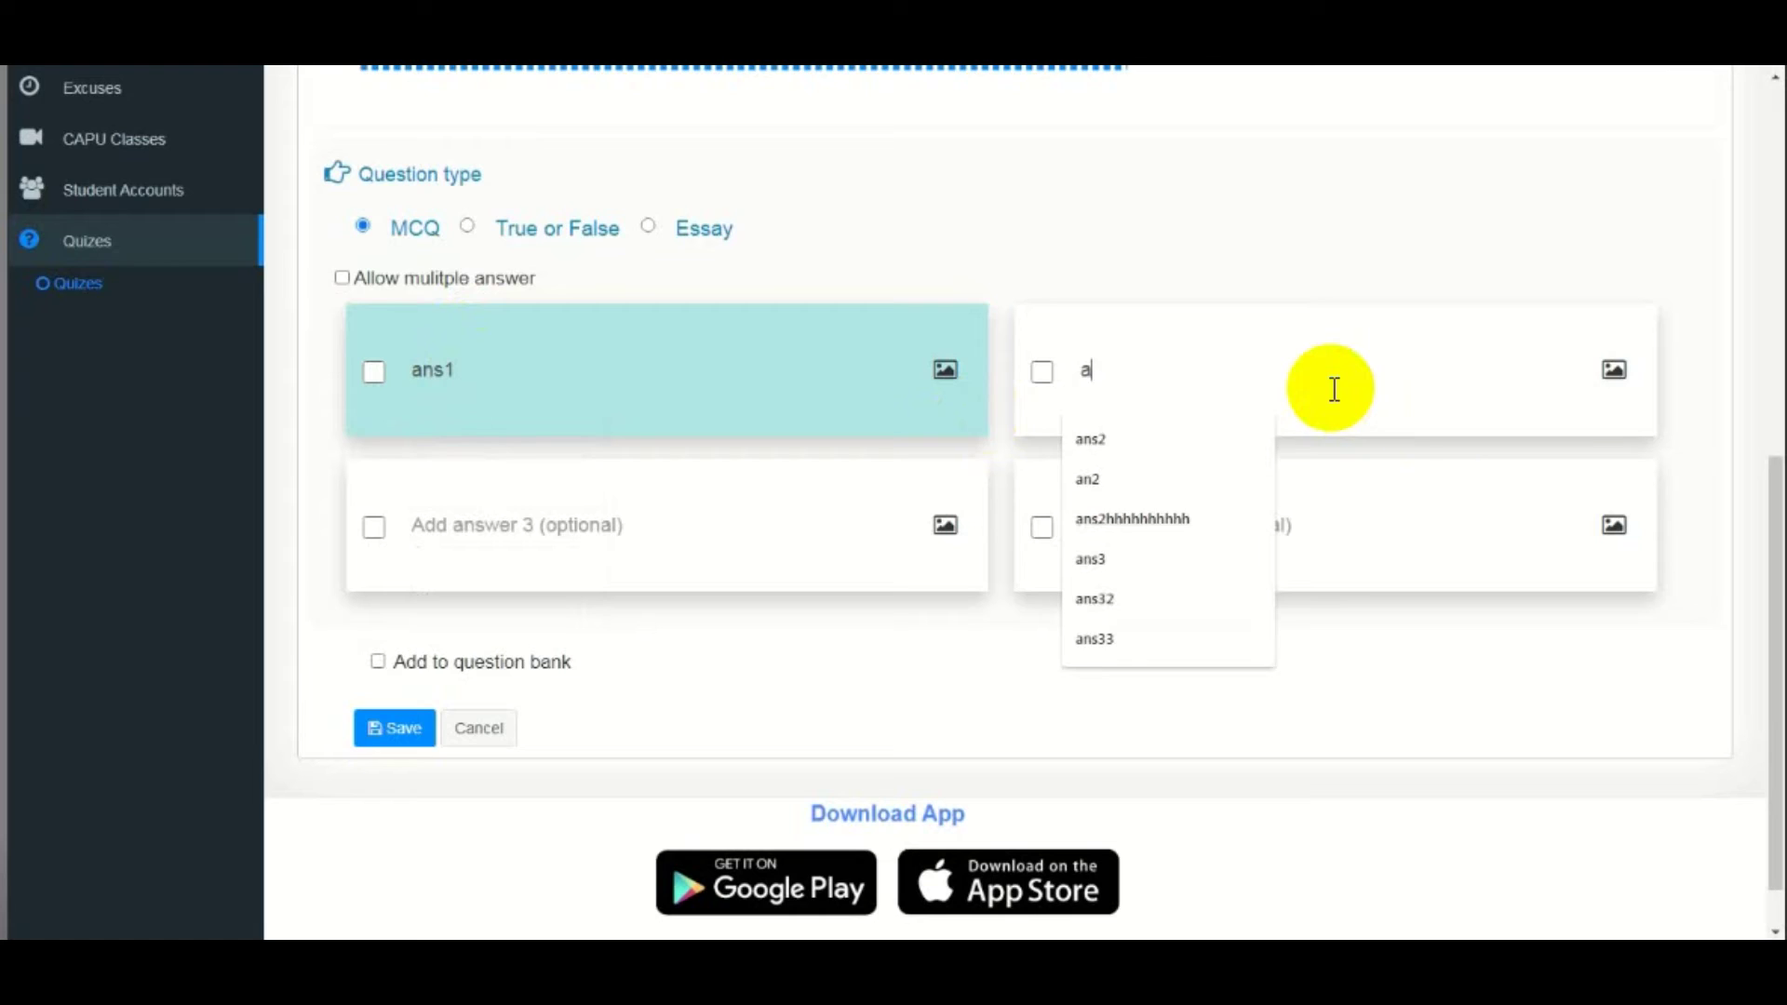
text(ns2)
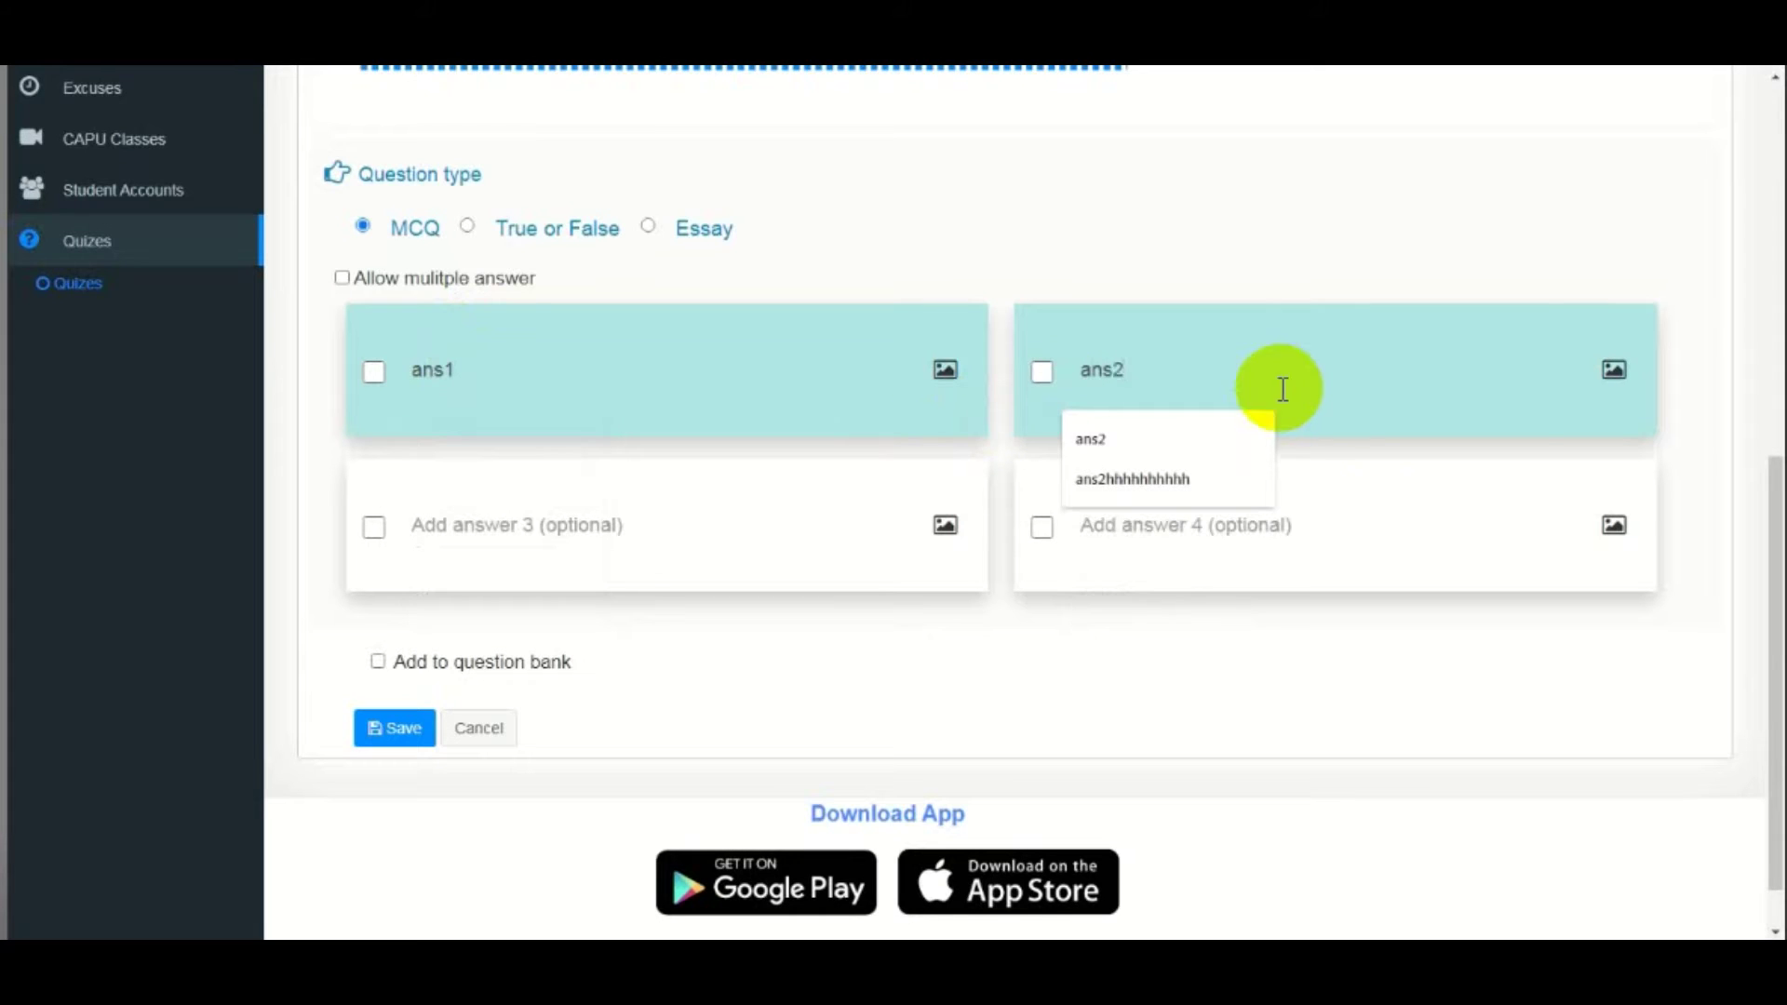
click(704, 527)
text(ans3)
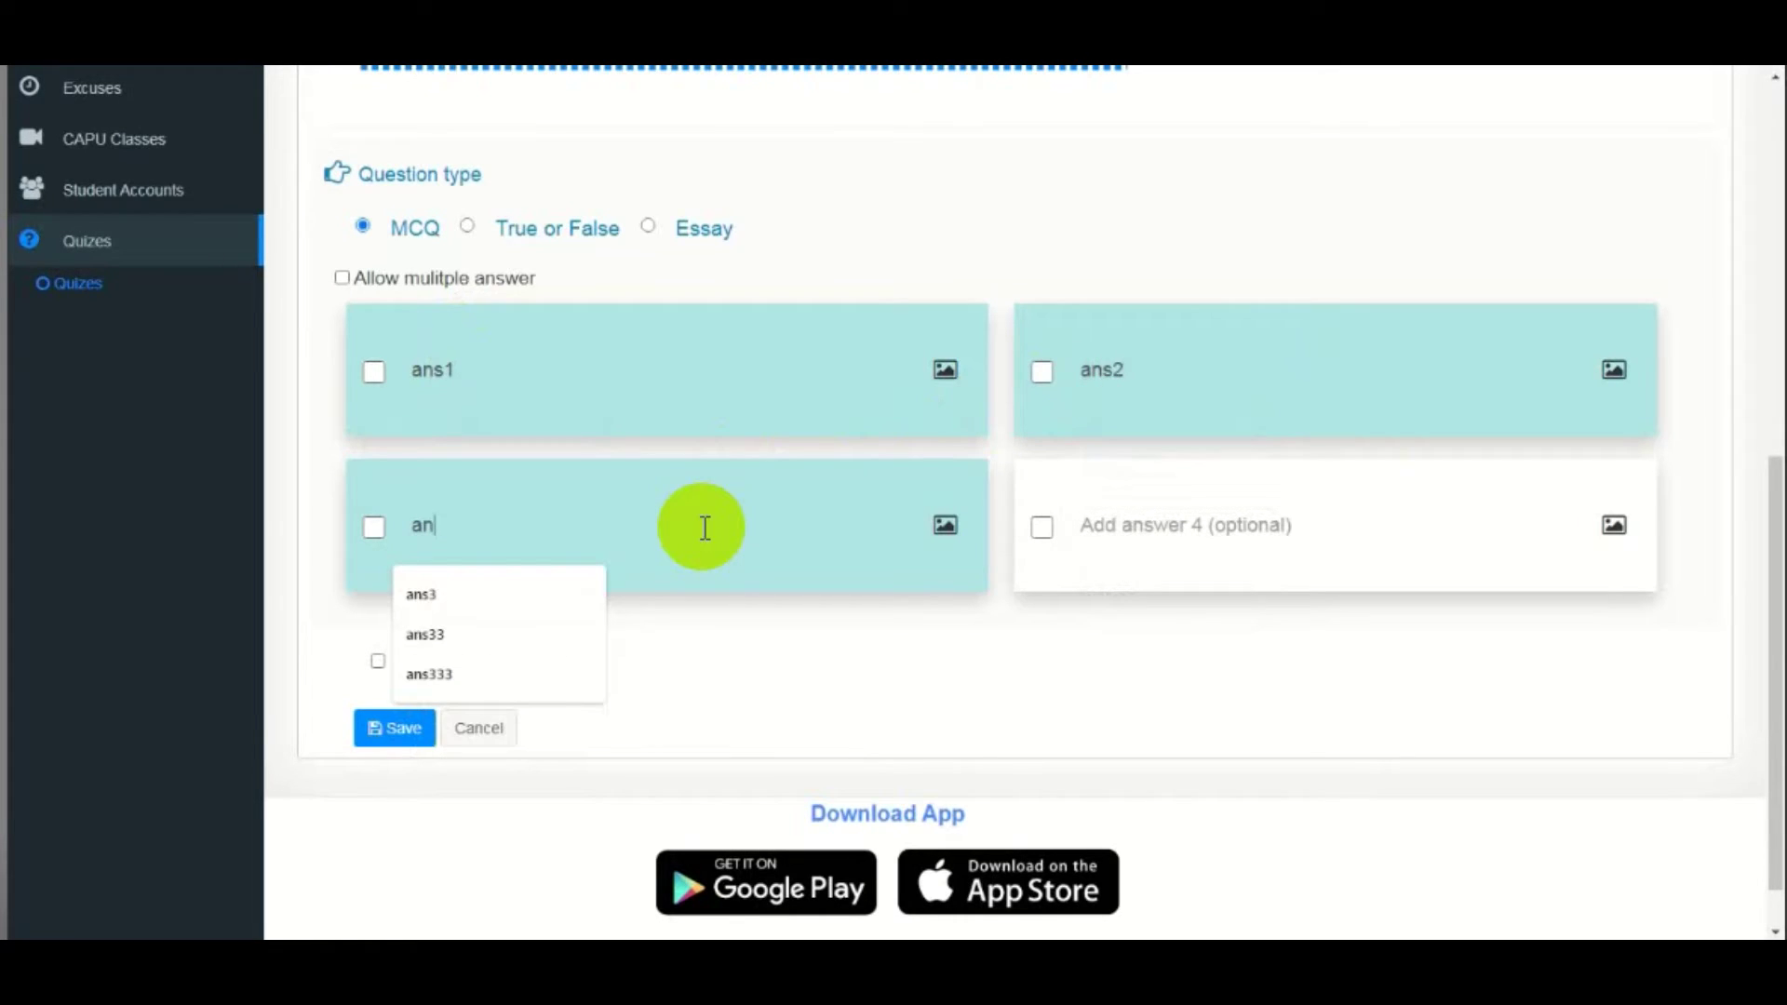
click(1145, 531)
text(an4)
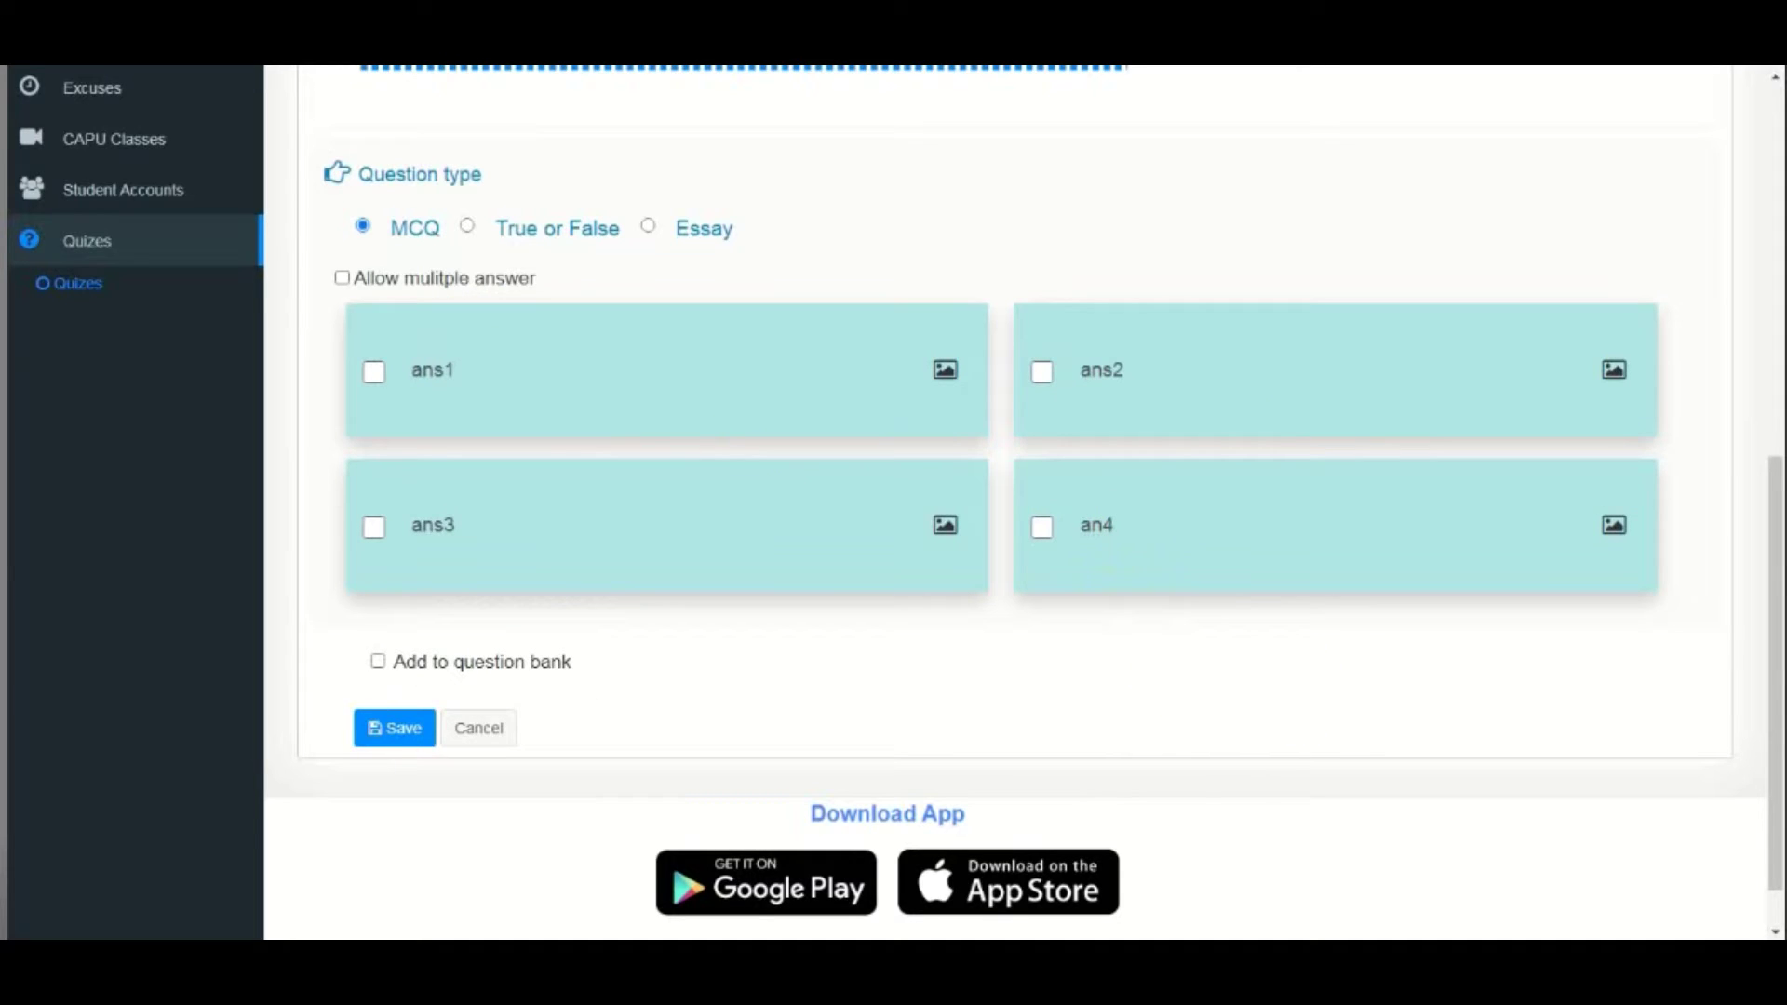
- Add the question to the question bank under "chapter 6"
drag(1755, 618, 1763, 352)
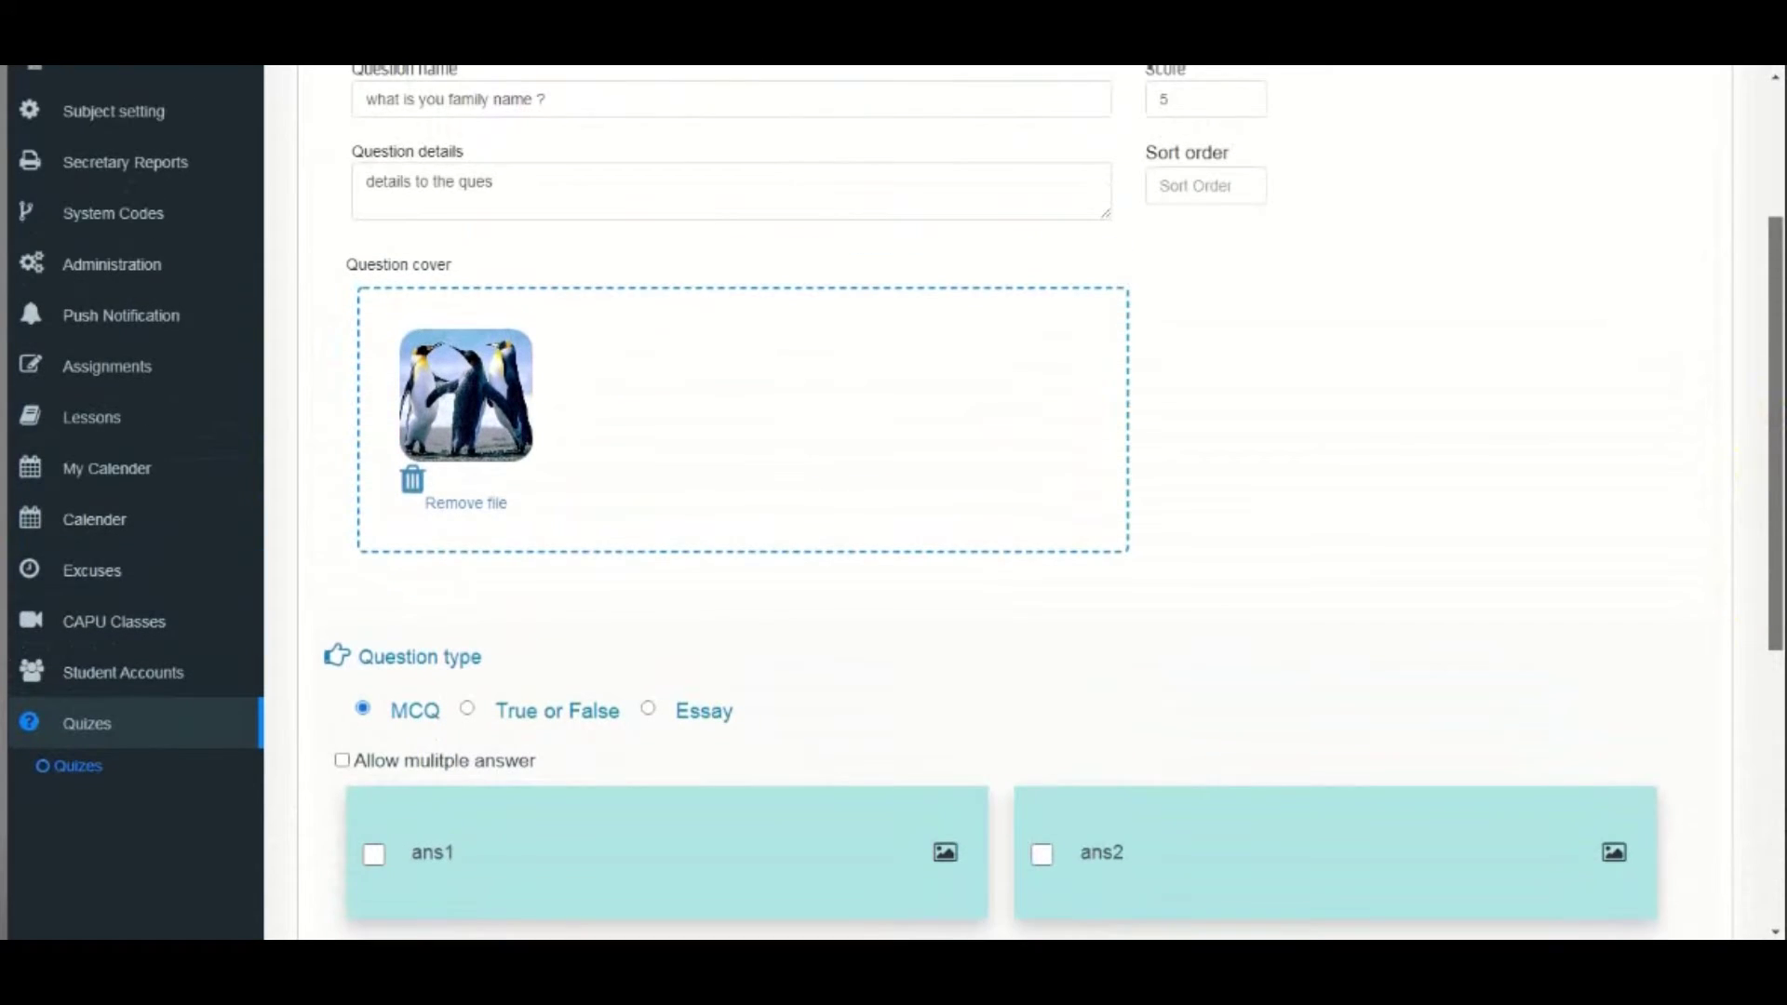
scroll(516, 592, down, 6)
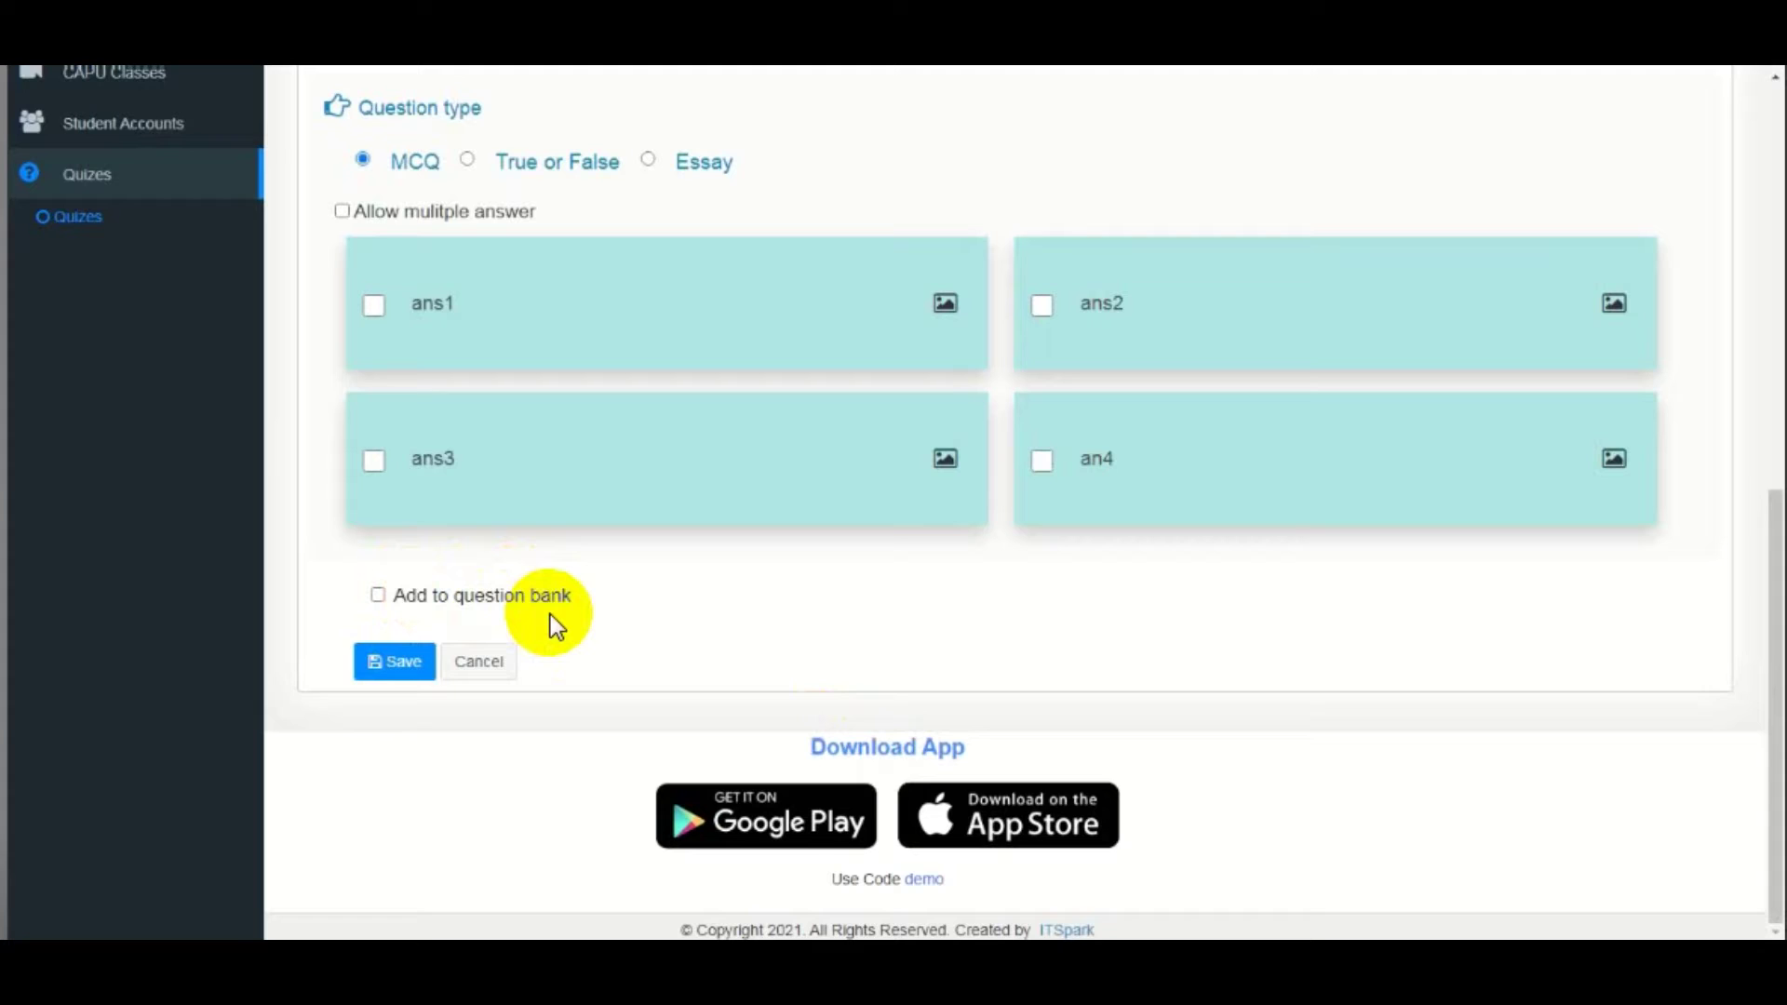
click(377, 595)
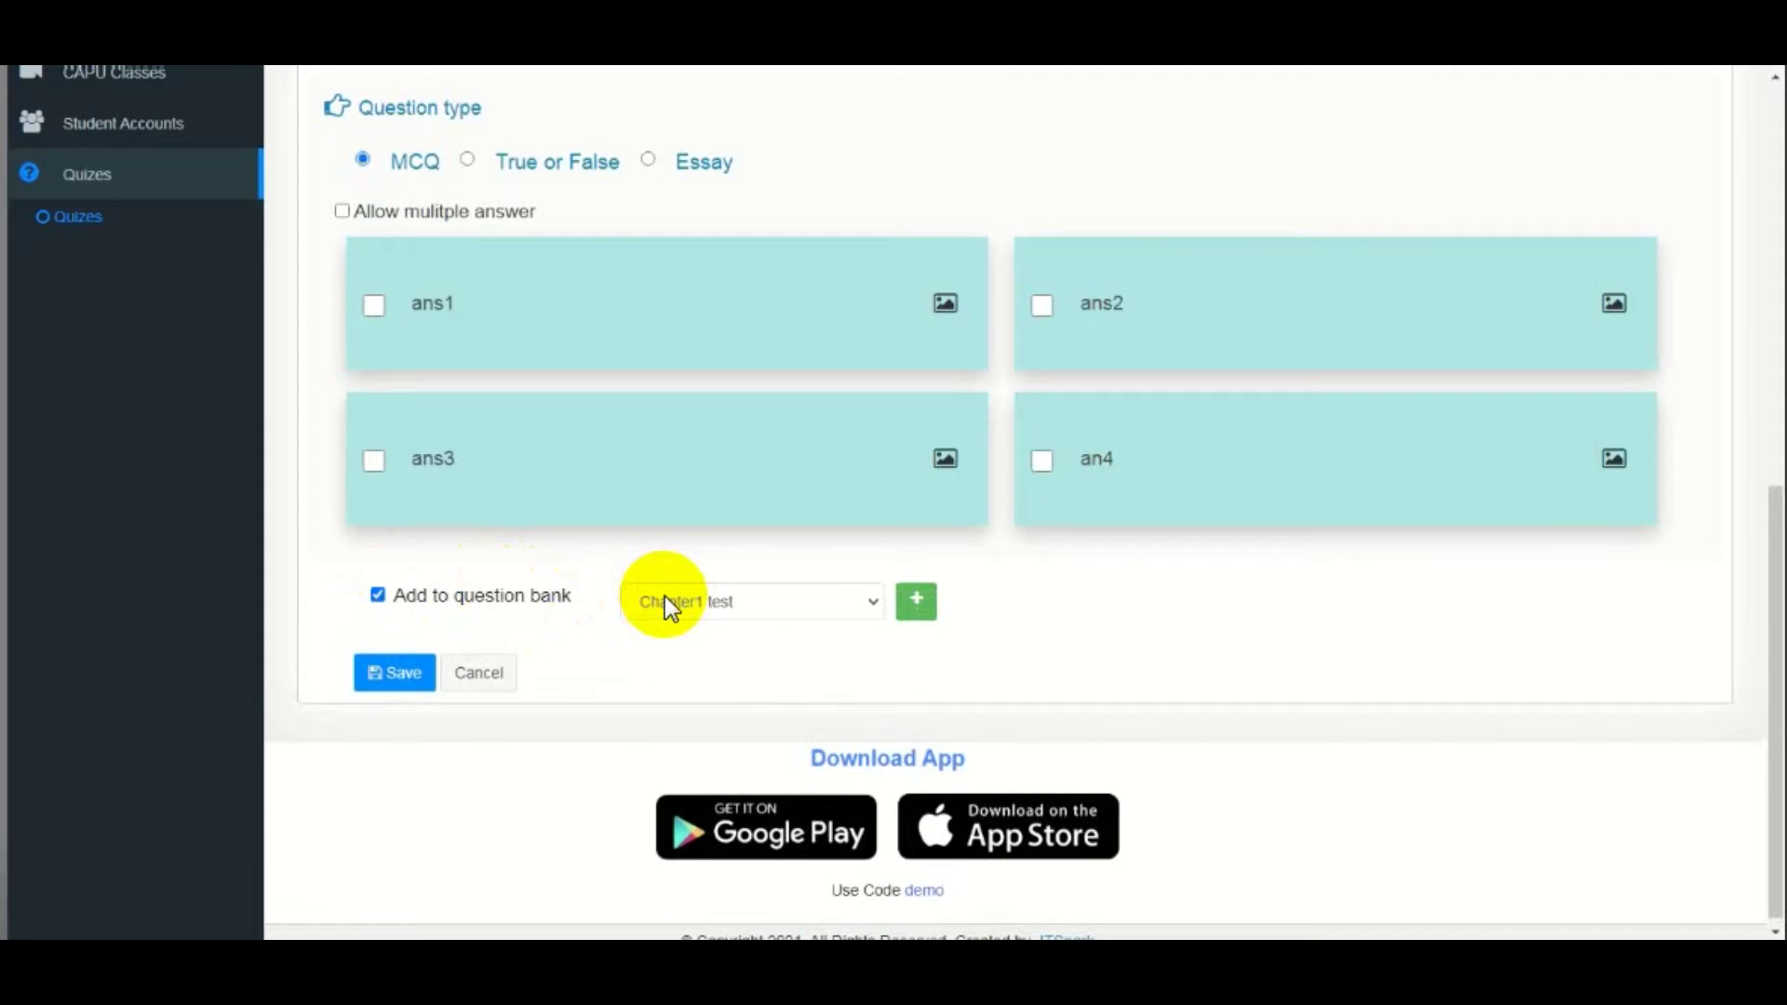
click(665, 596)
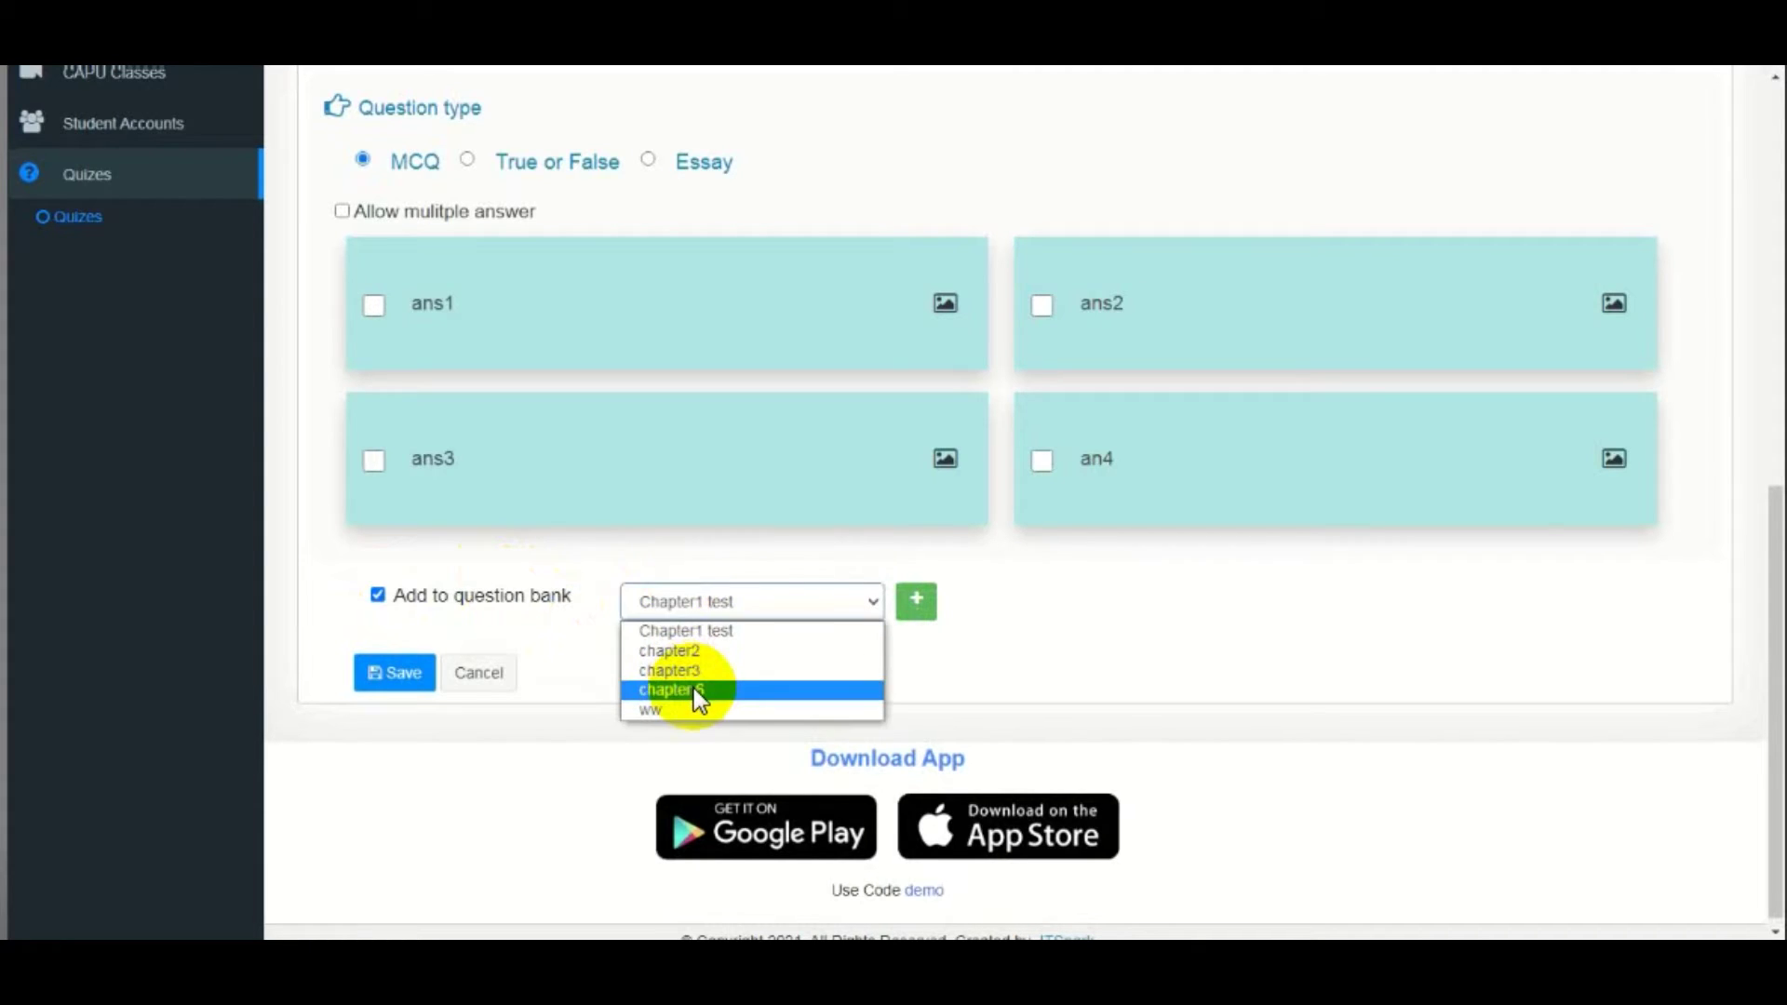
click(695, 689)
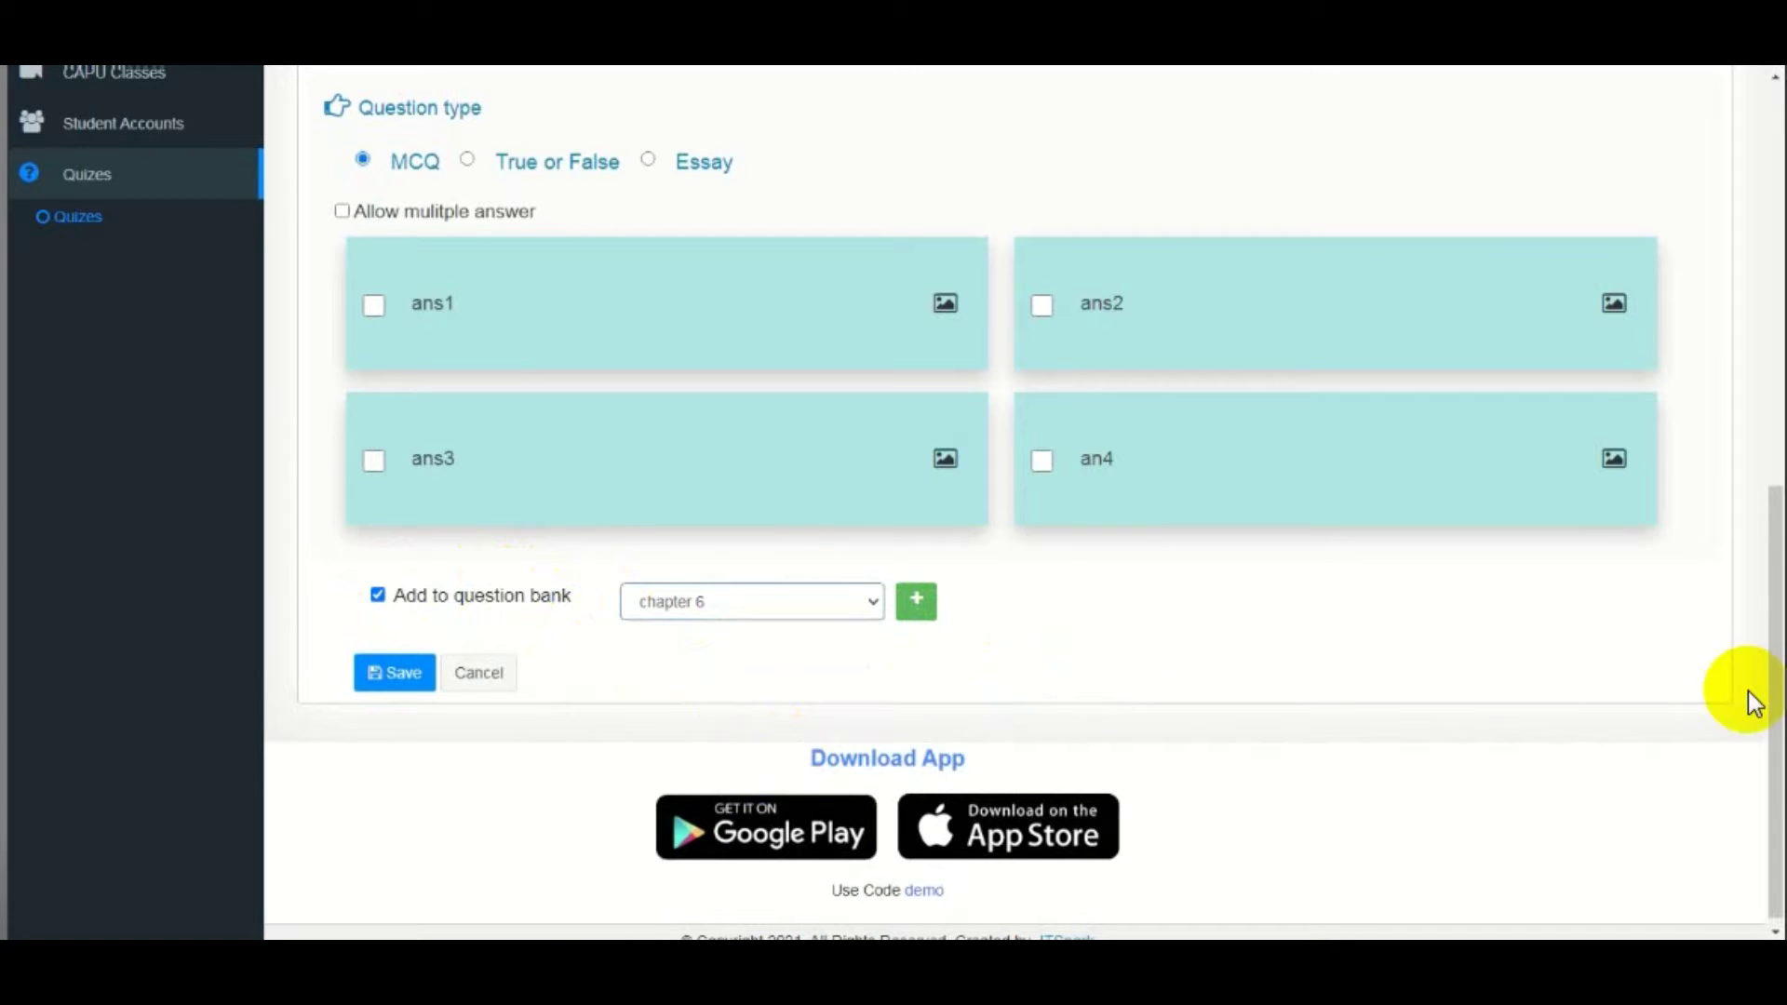
- Set the family-name question's sort order to 1 and save the question to the quiz
drag(1773, 686, 1773, 529)
scroll(1035, 464, up, 4)
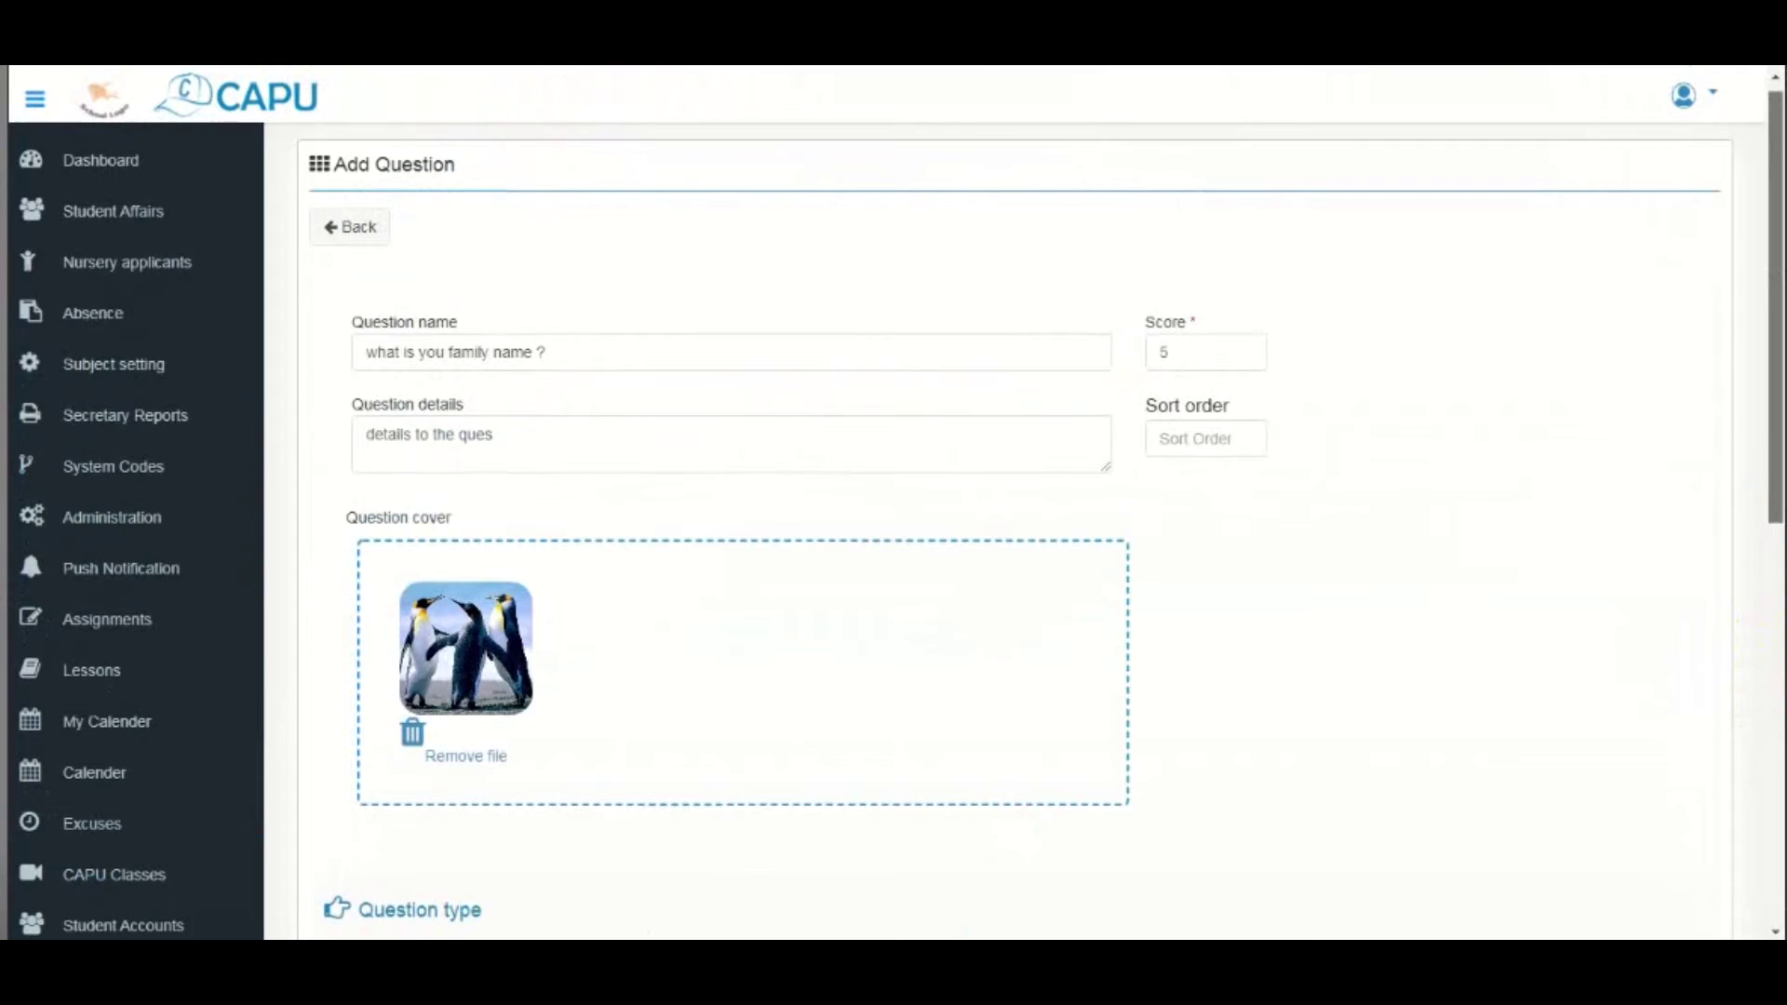
click(1222, 444)
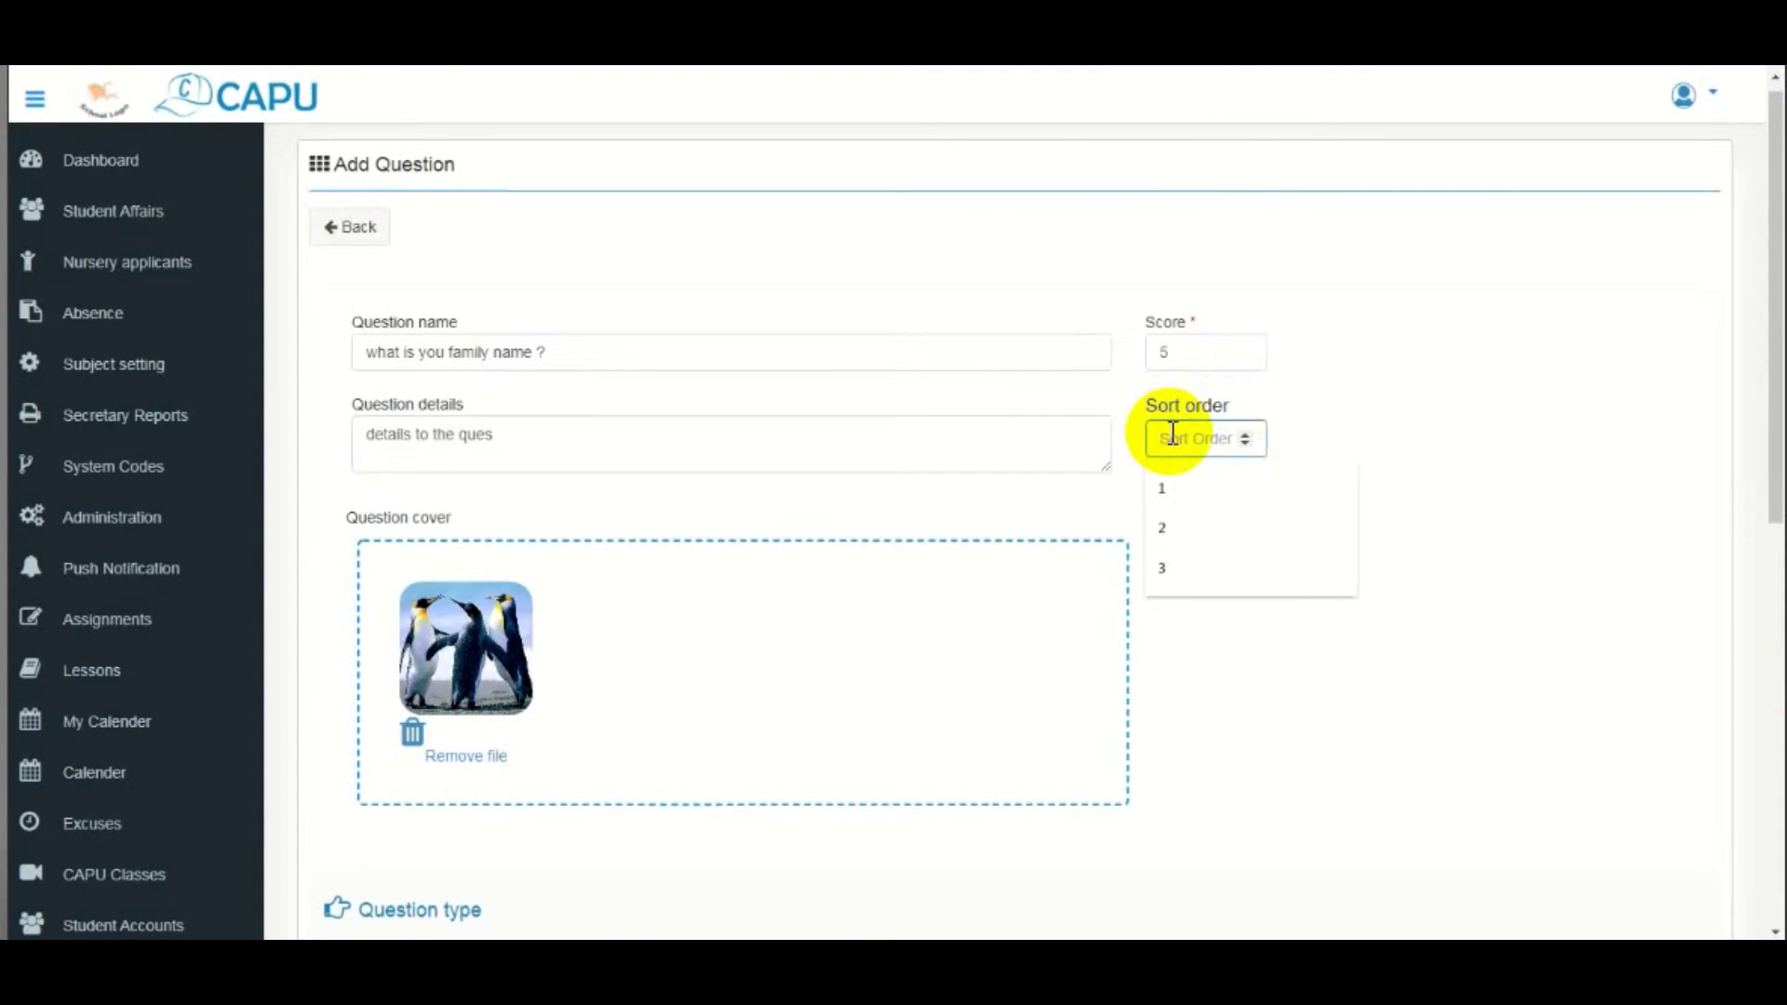
key(Down)
key(Return)
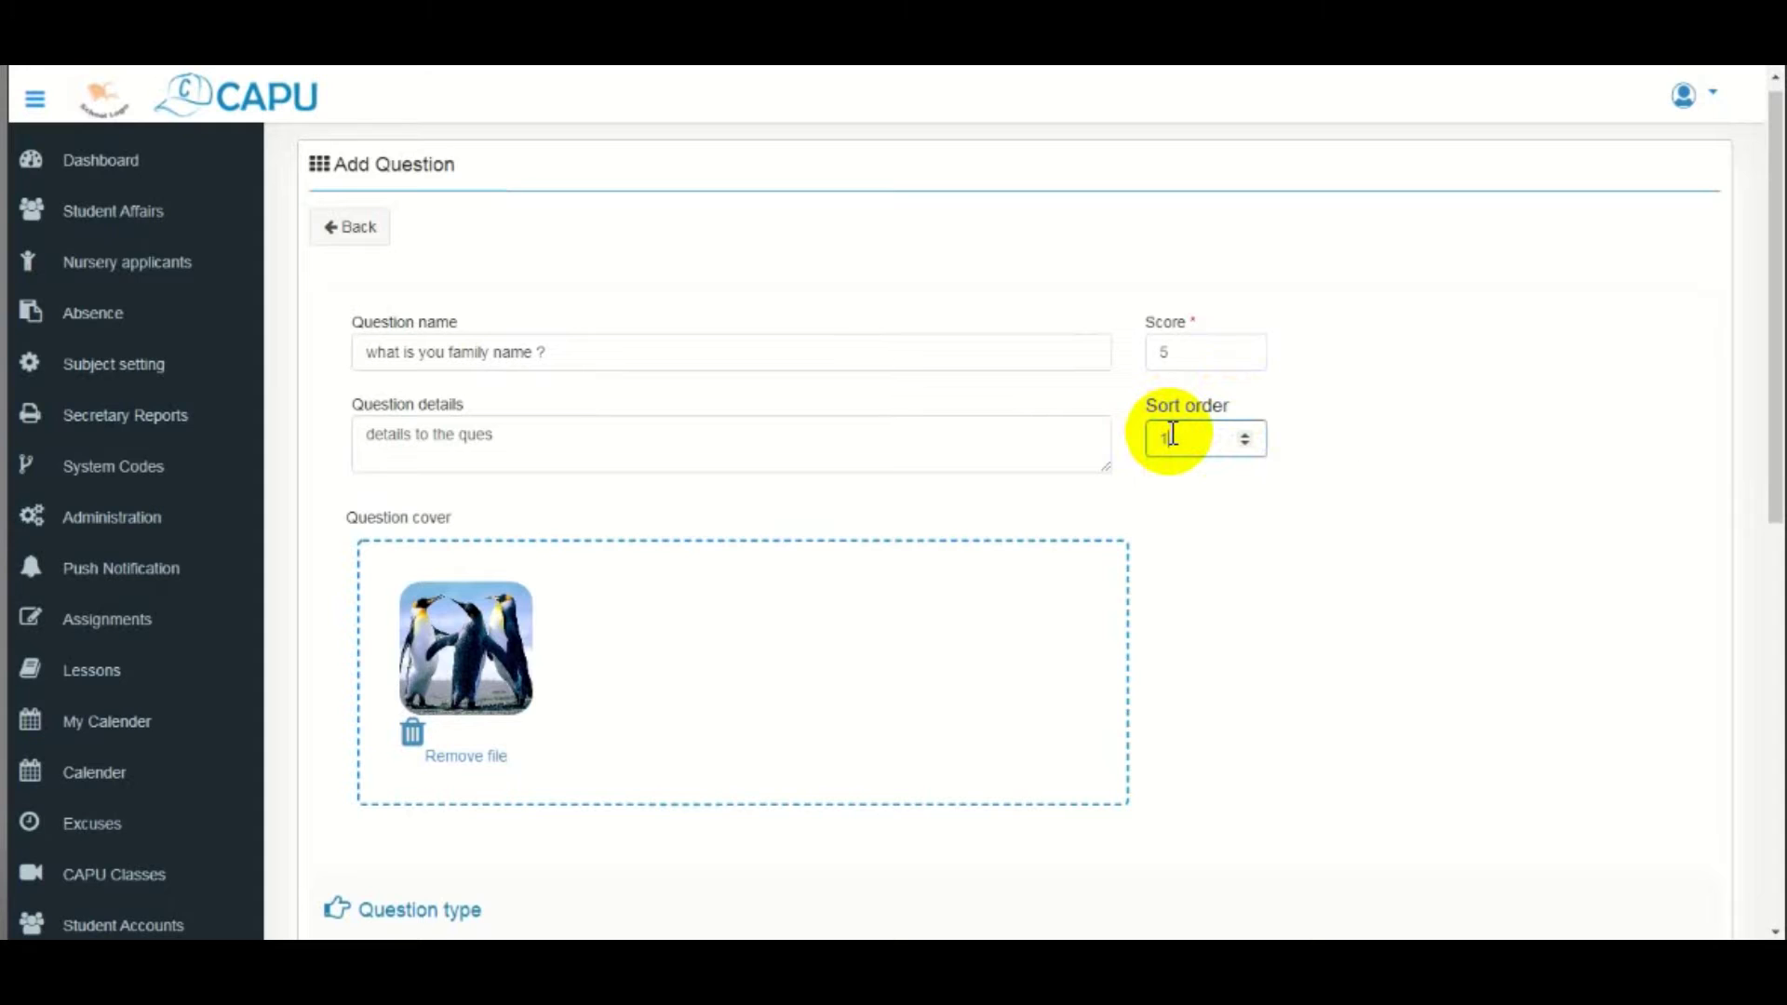
drag(1775, 419, 1724, 779)
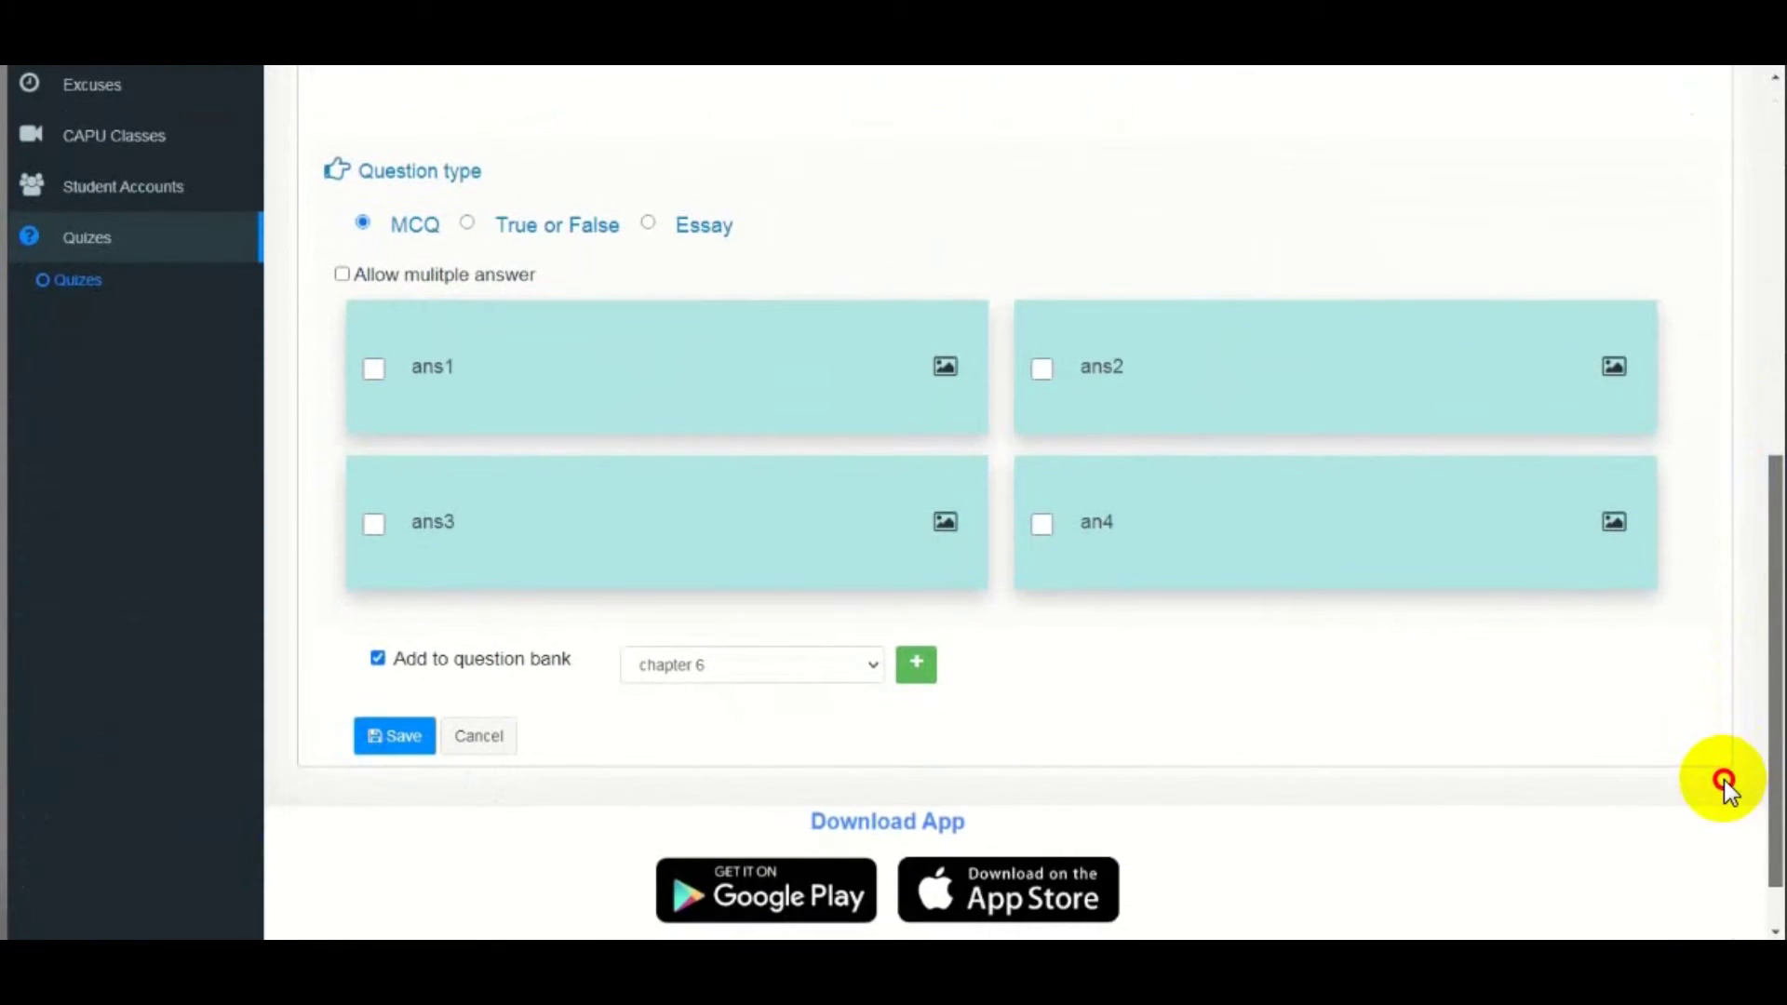
click(404, 737)
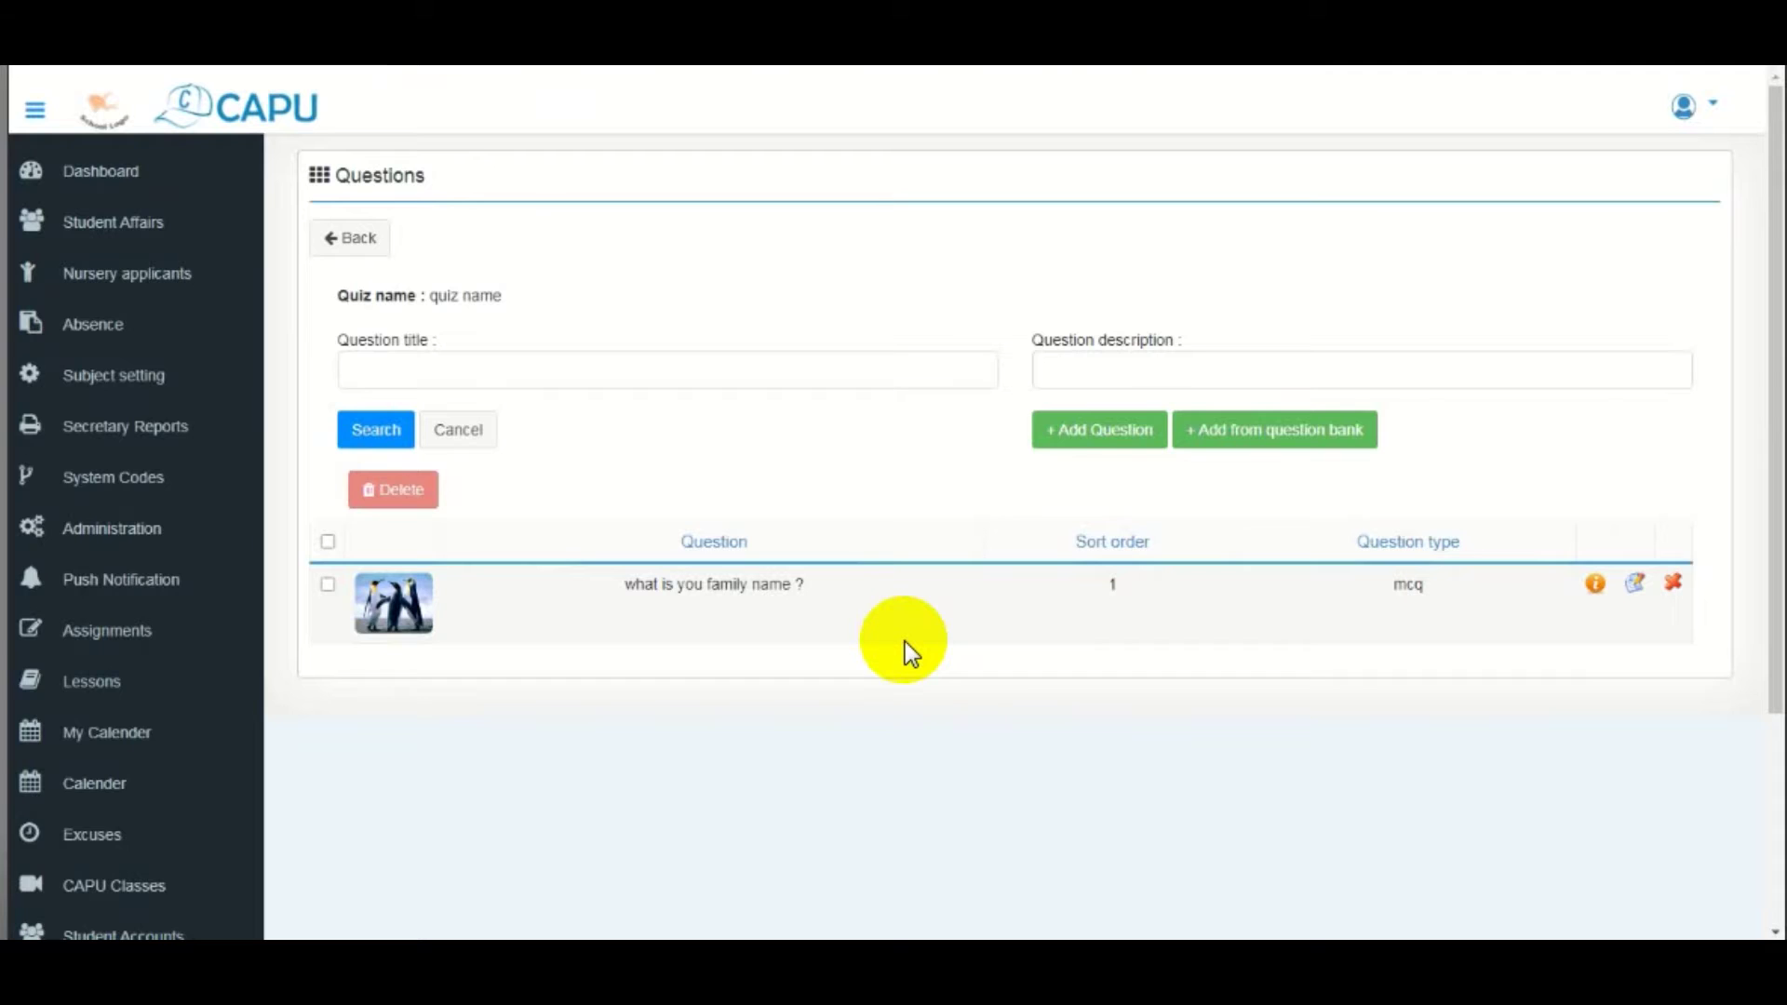
- Start a new quiz question and name it "you love egypt"
click(1085, 440)
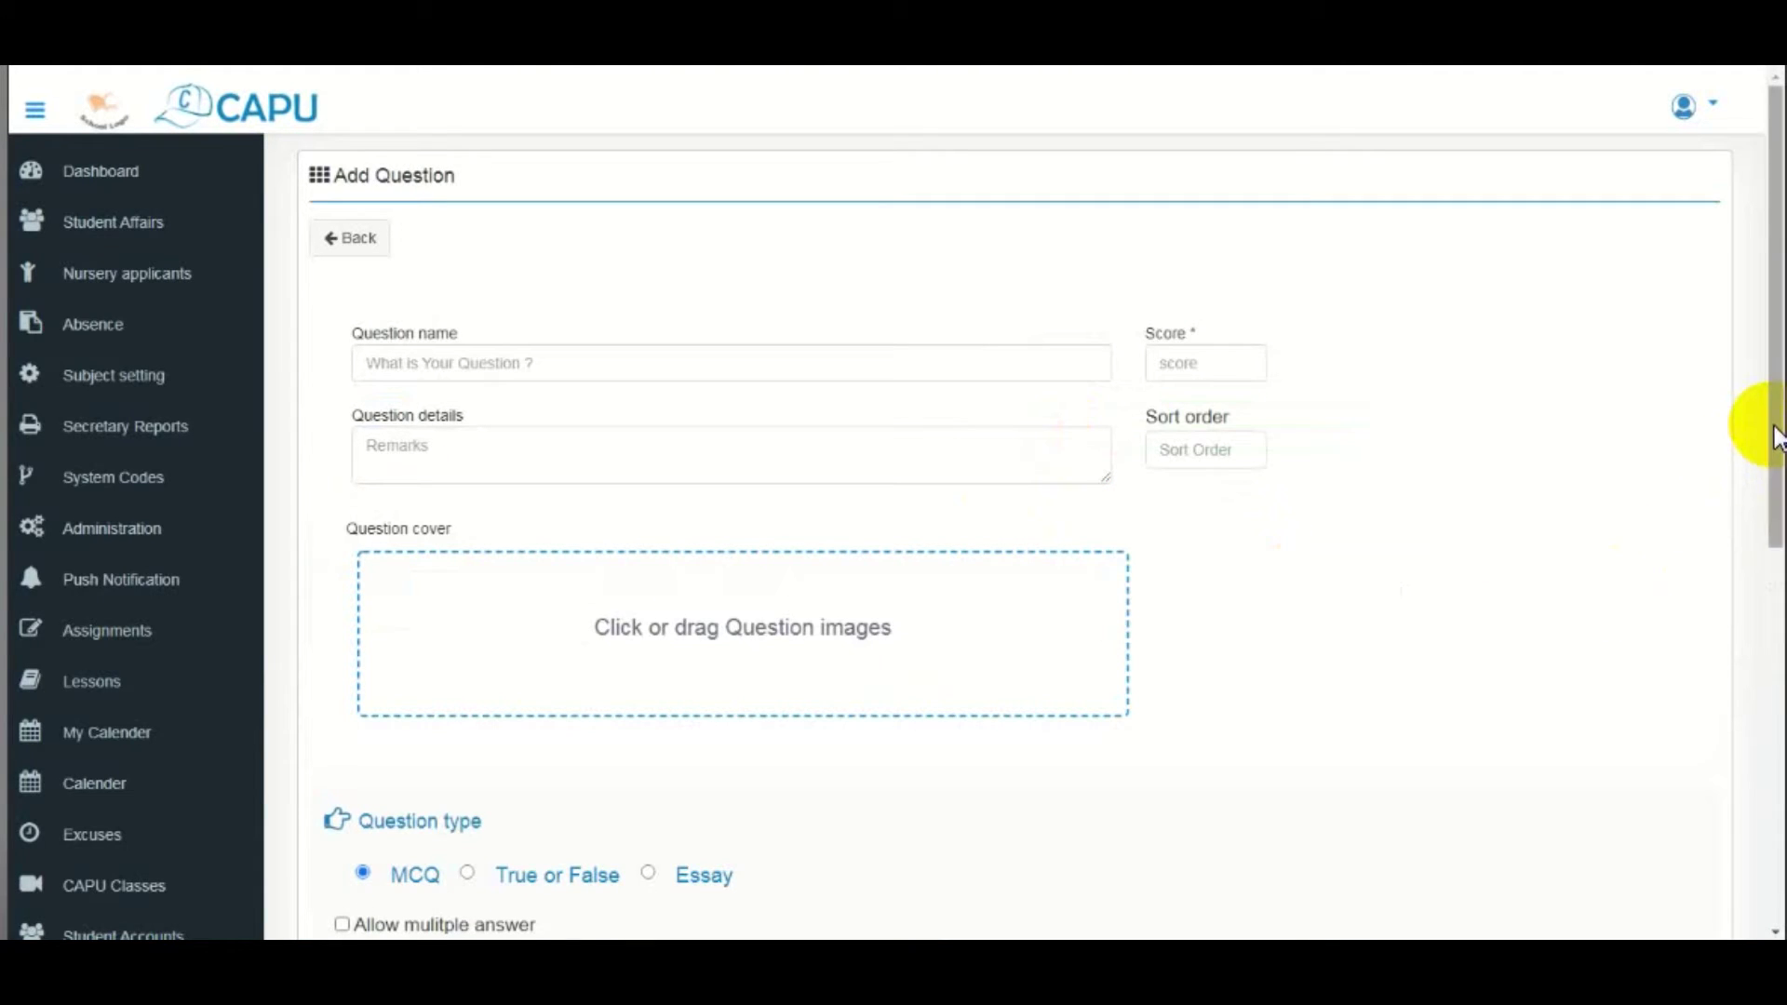
click(640, 362)
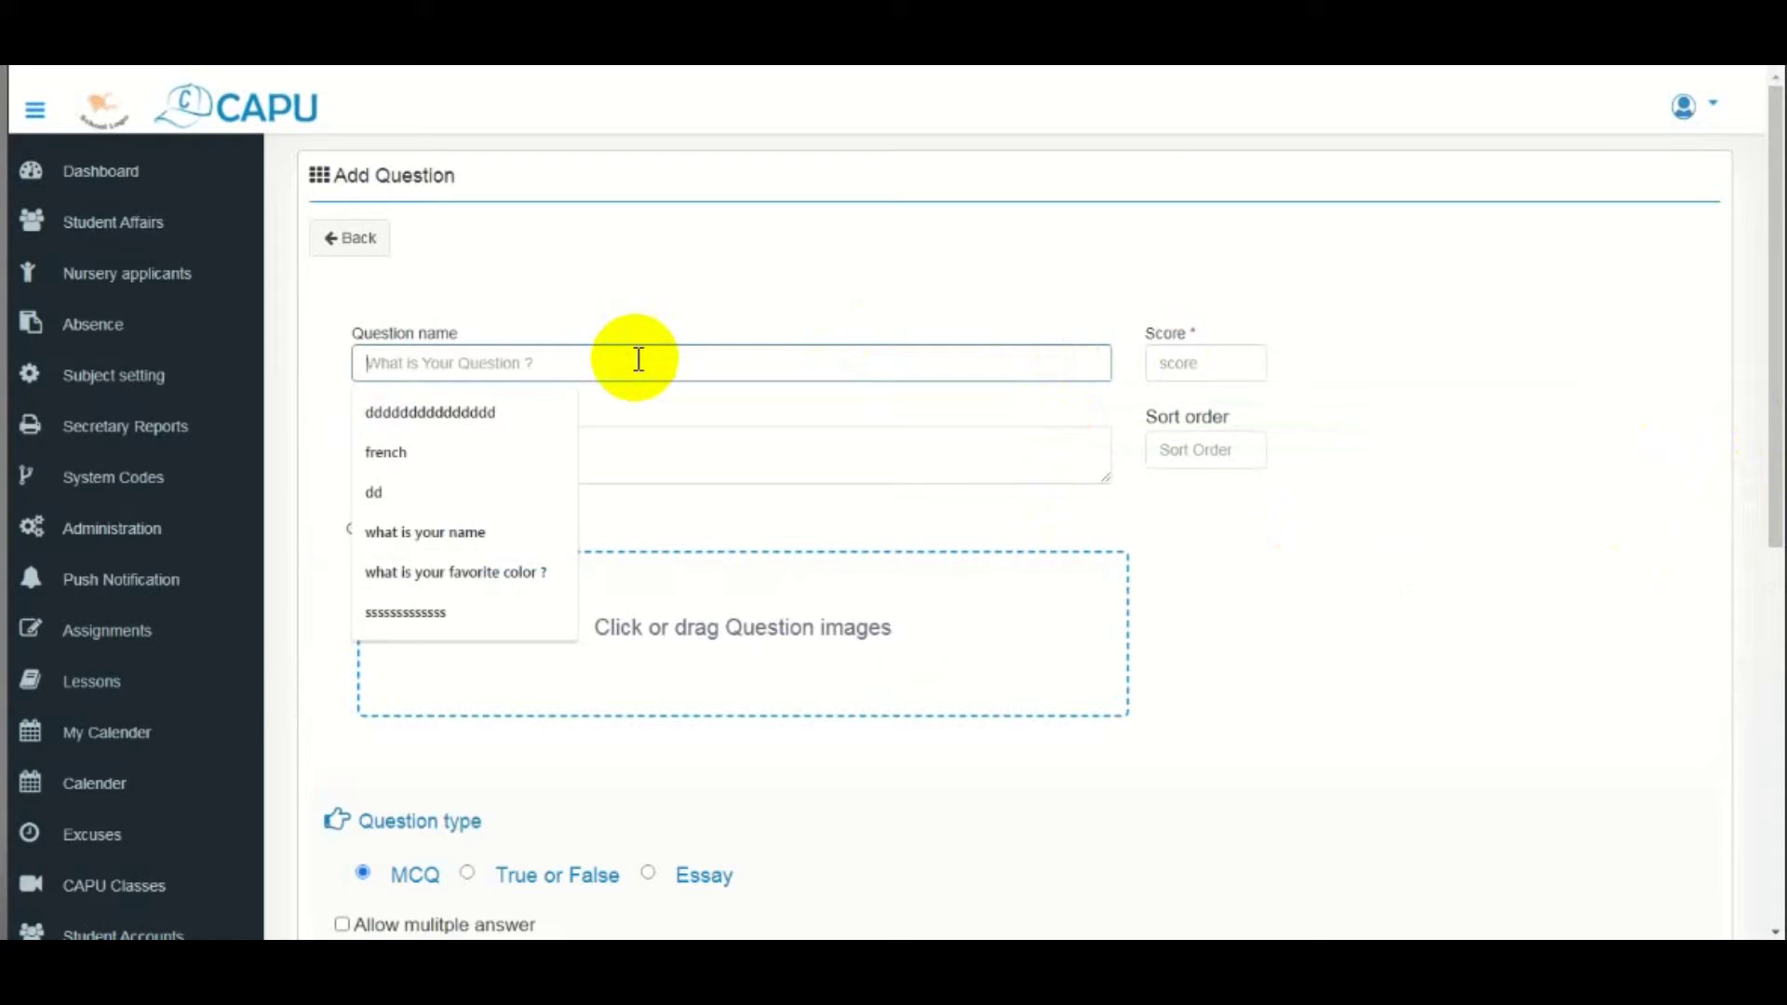
text(you)
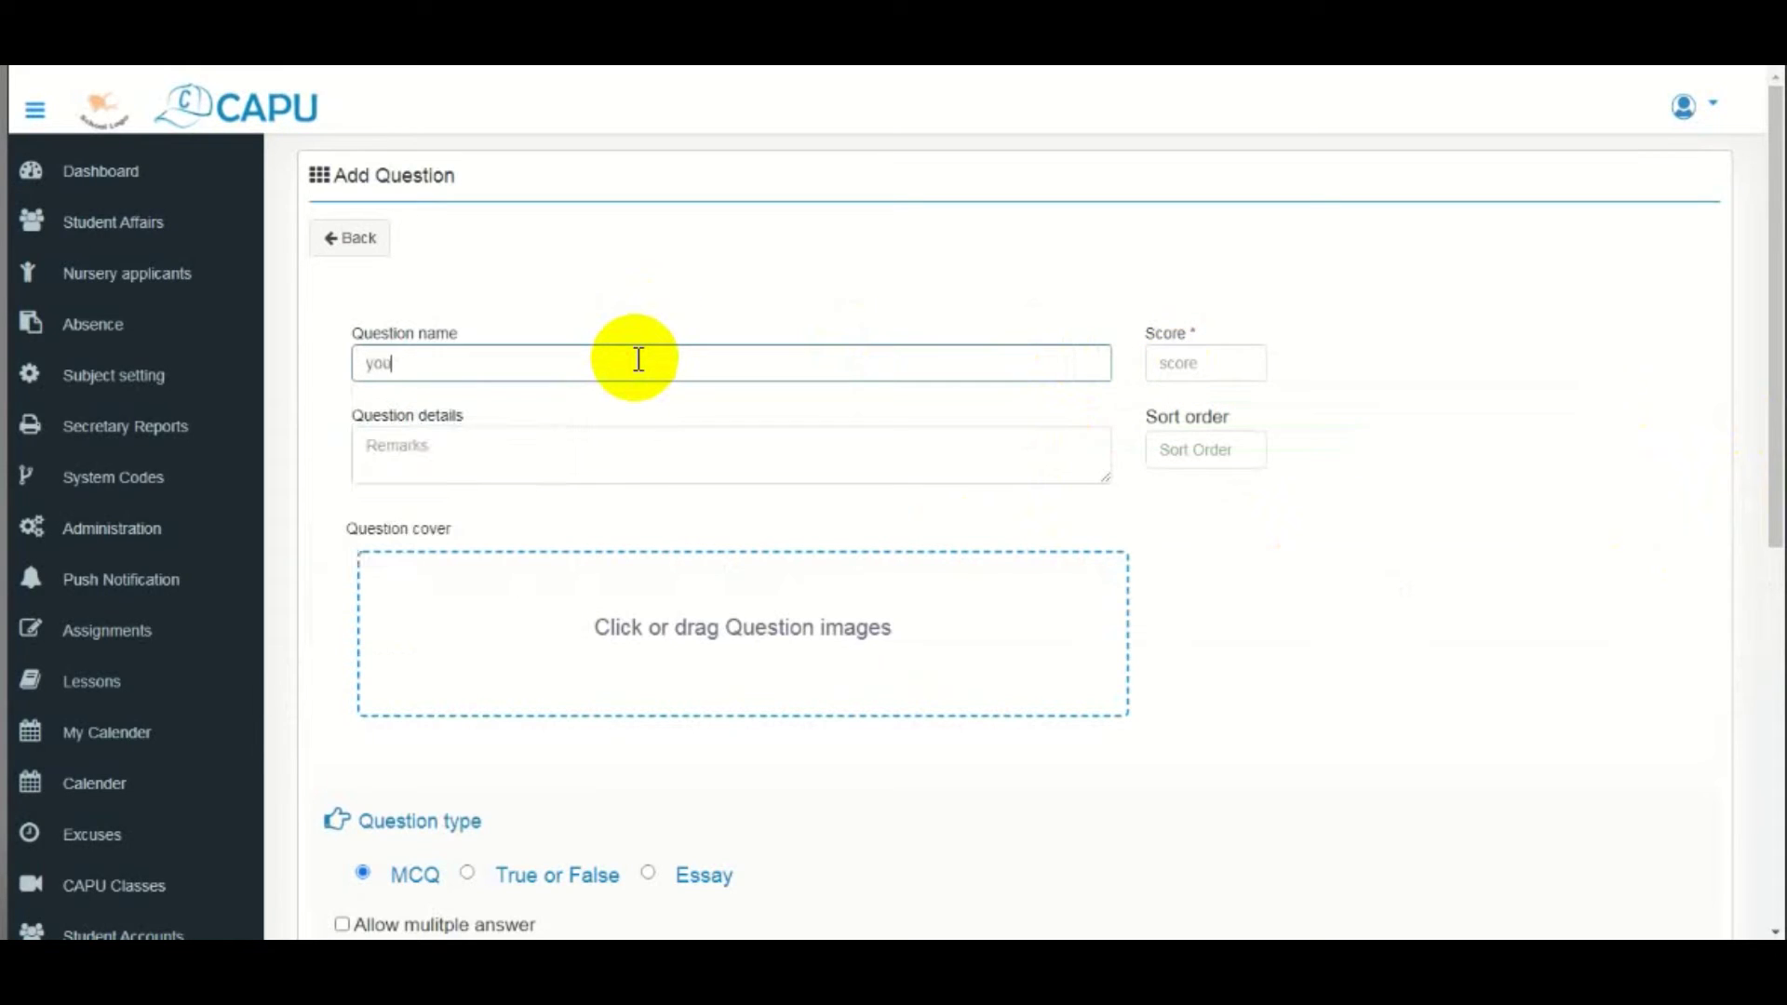
text( love egypy)
key(BackSpace)
text(t)
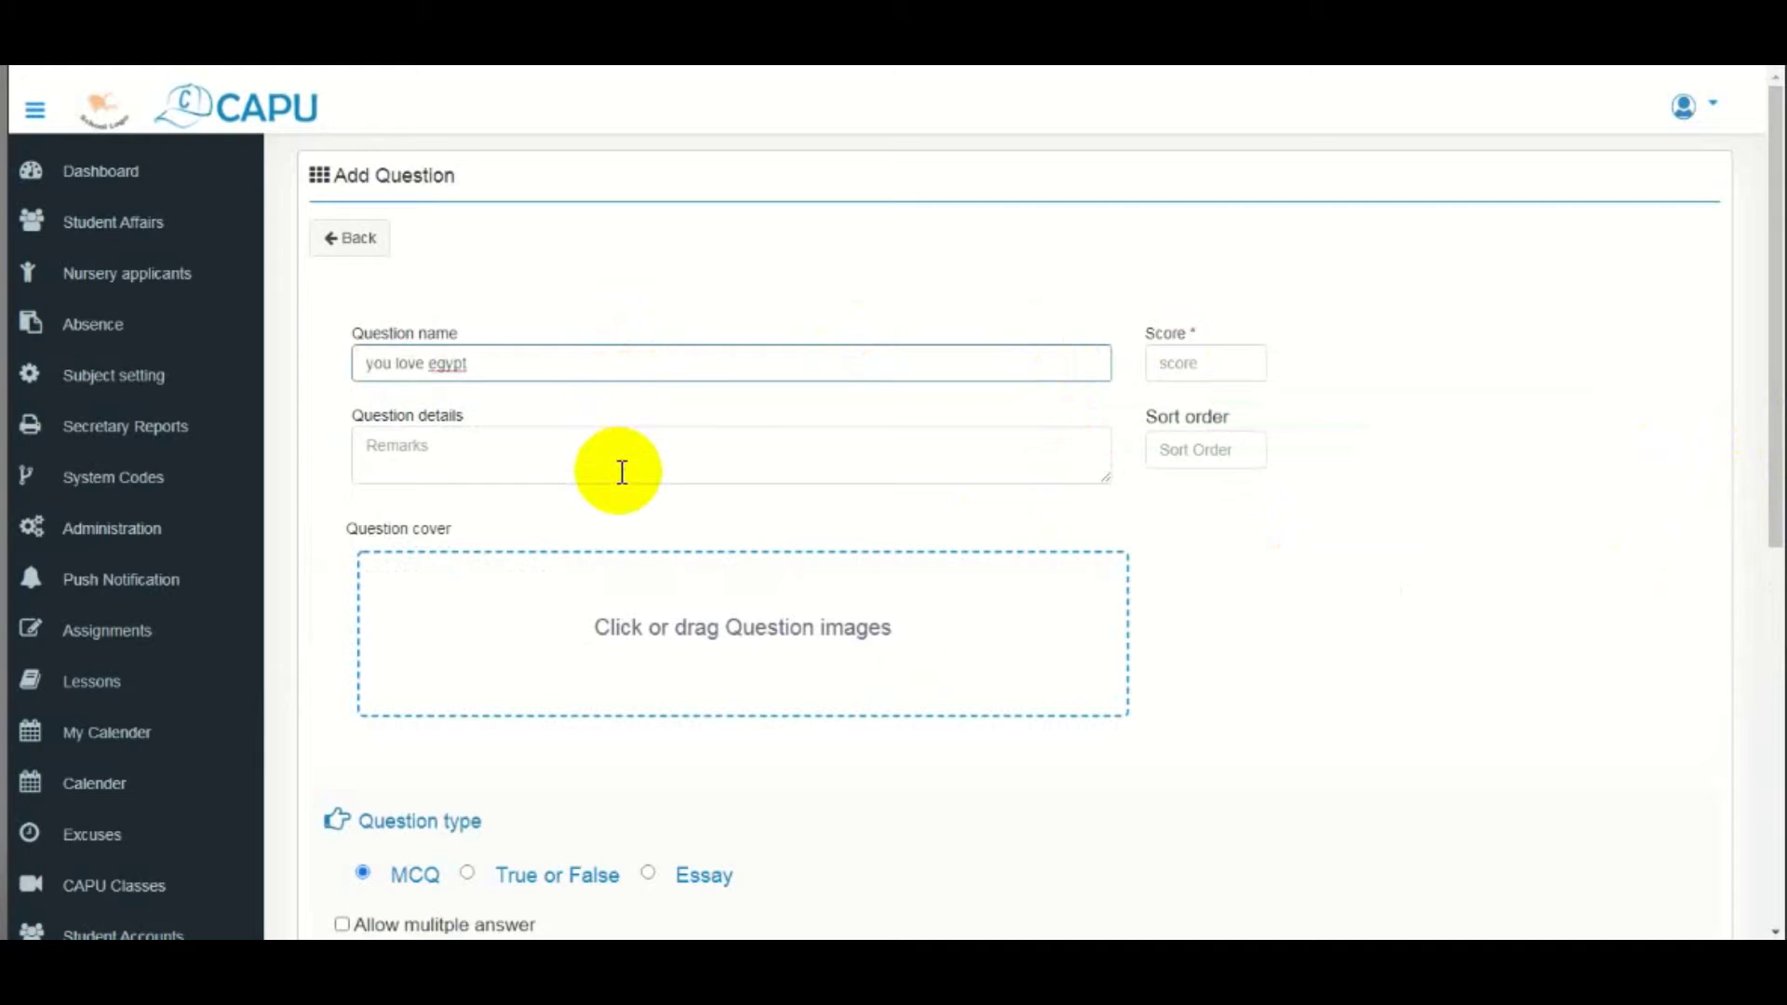
- Give the "you love egypt" question a score of 5 and a sort order of 2
click(1172, 363)
text(5)
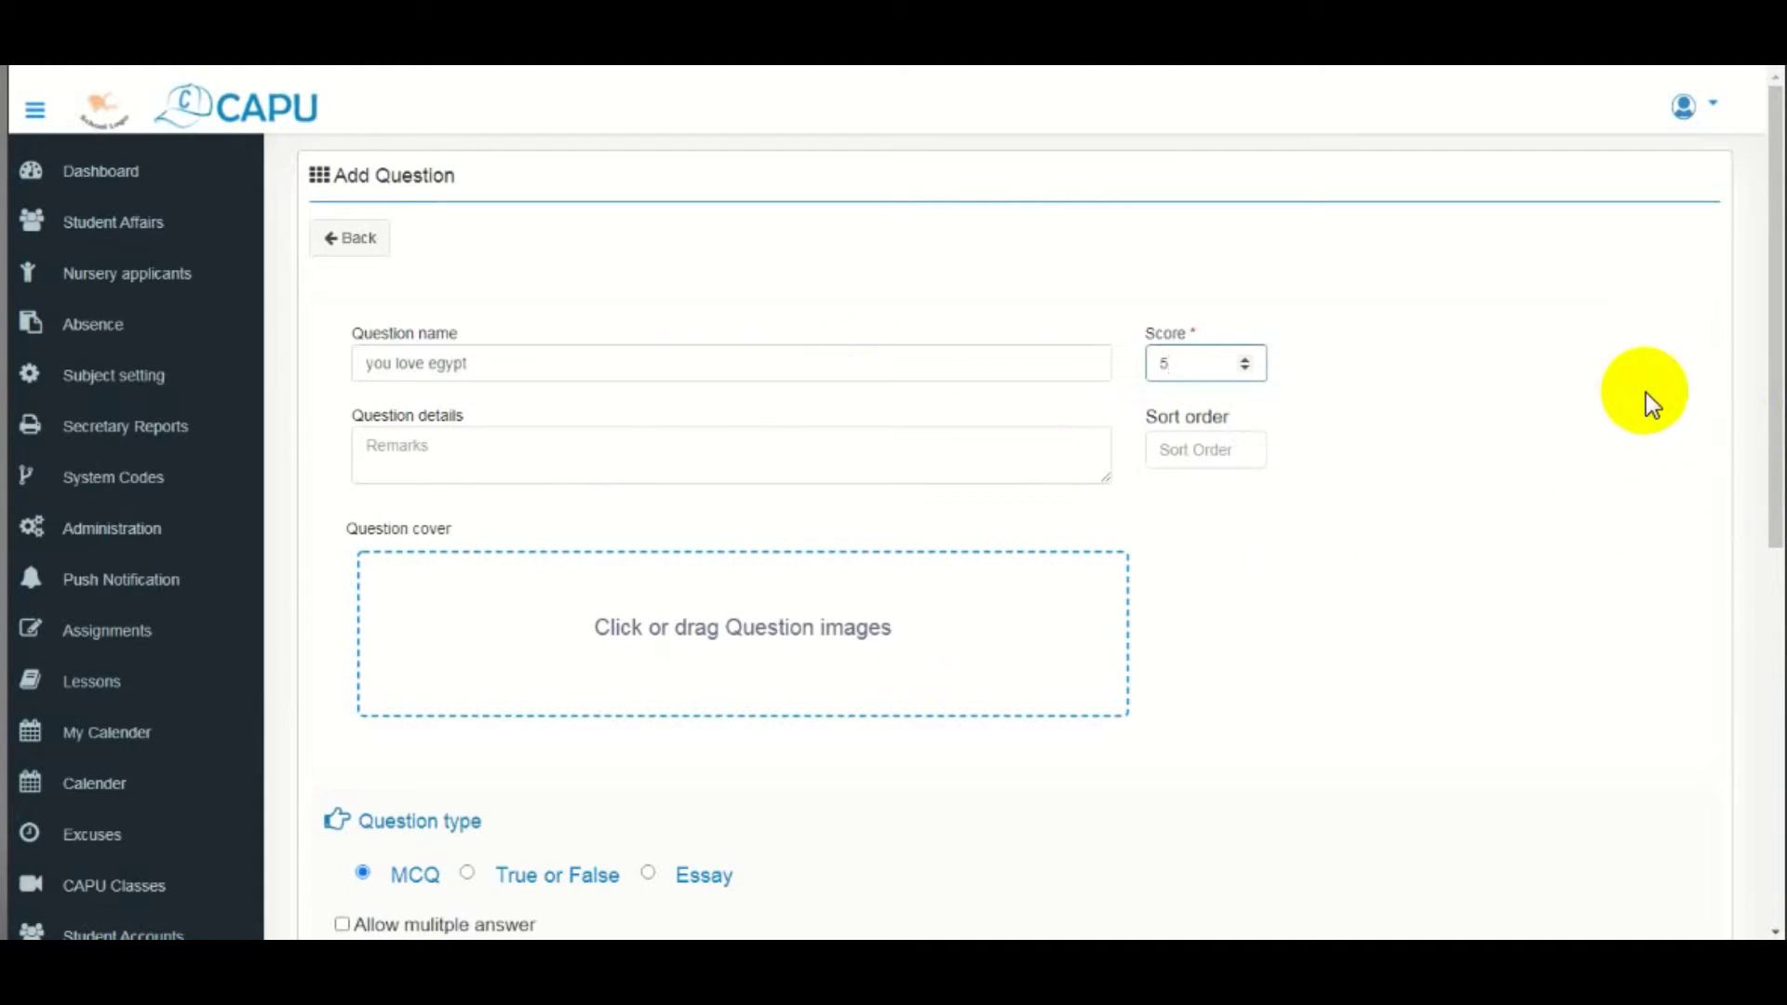
drag(1777, 389, 1779, 427)
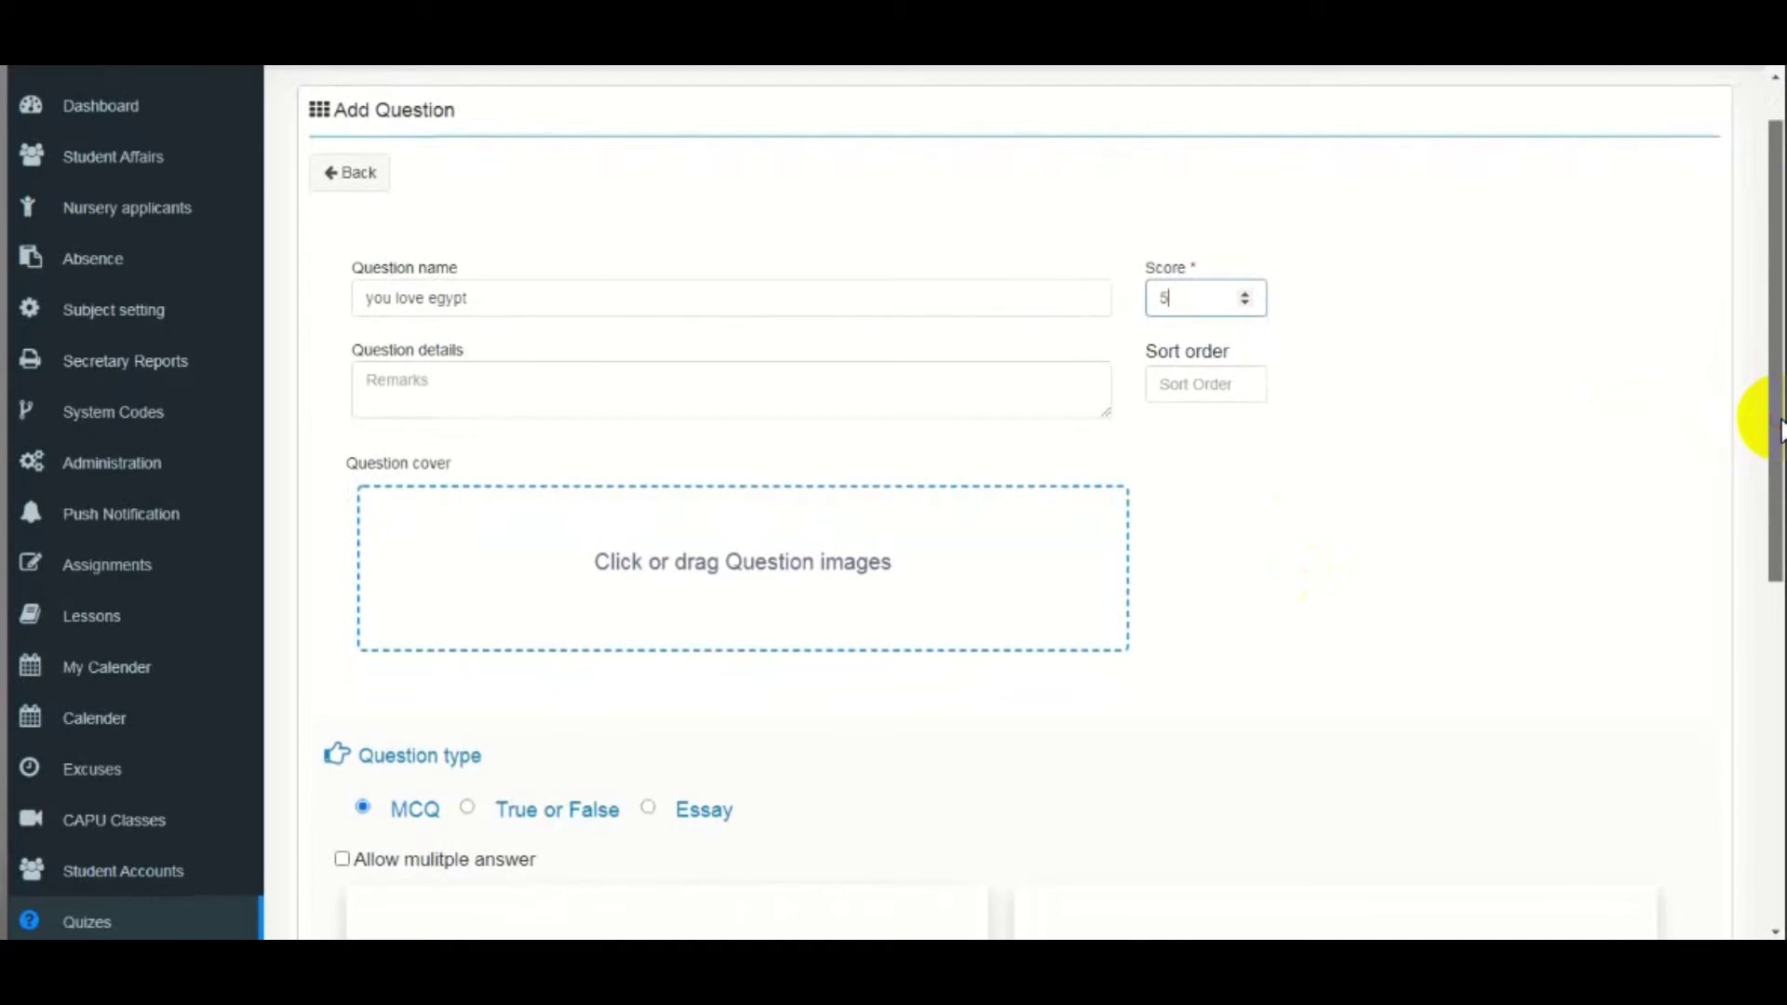
click(1194, 384)
text(2)
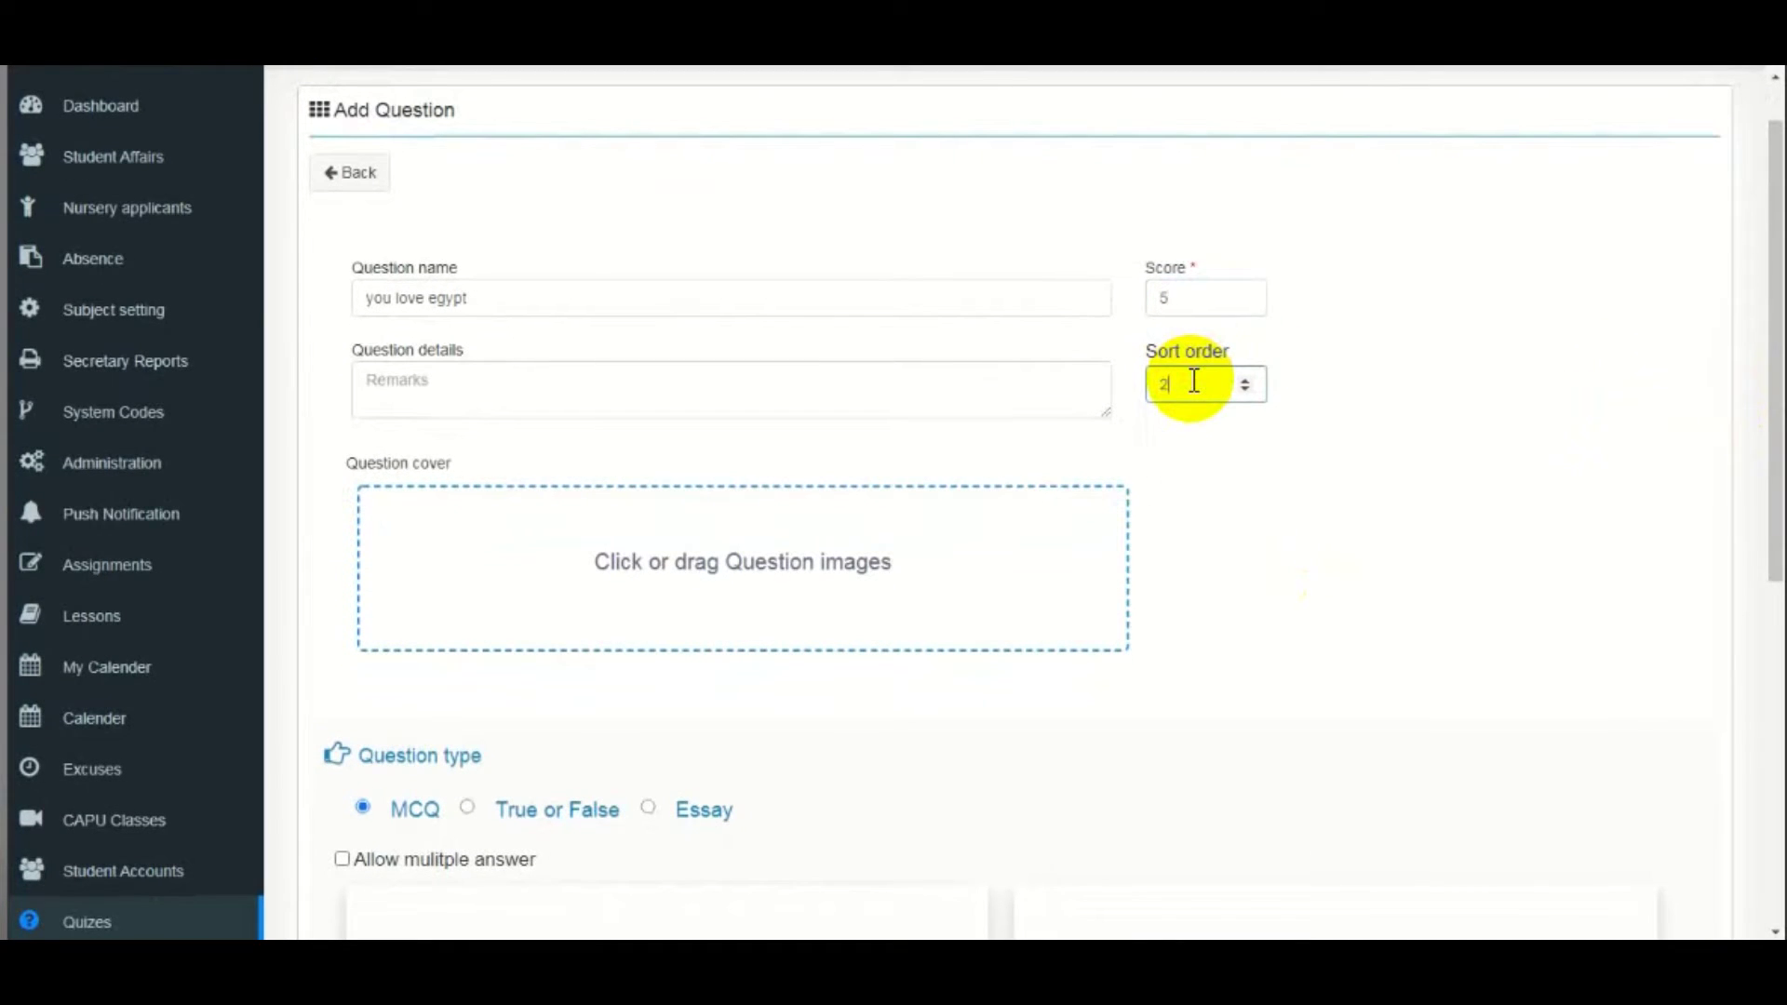
- Make the question True or False with true as the correct answer, and save it
drag(1776, 391, 1777, 606)
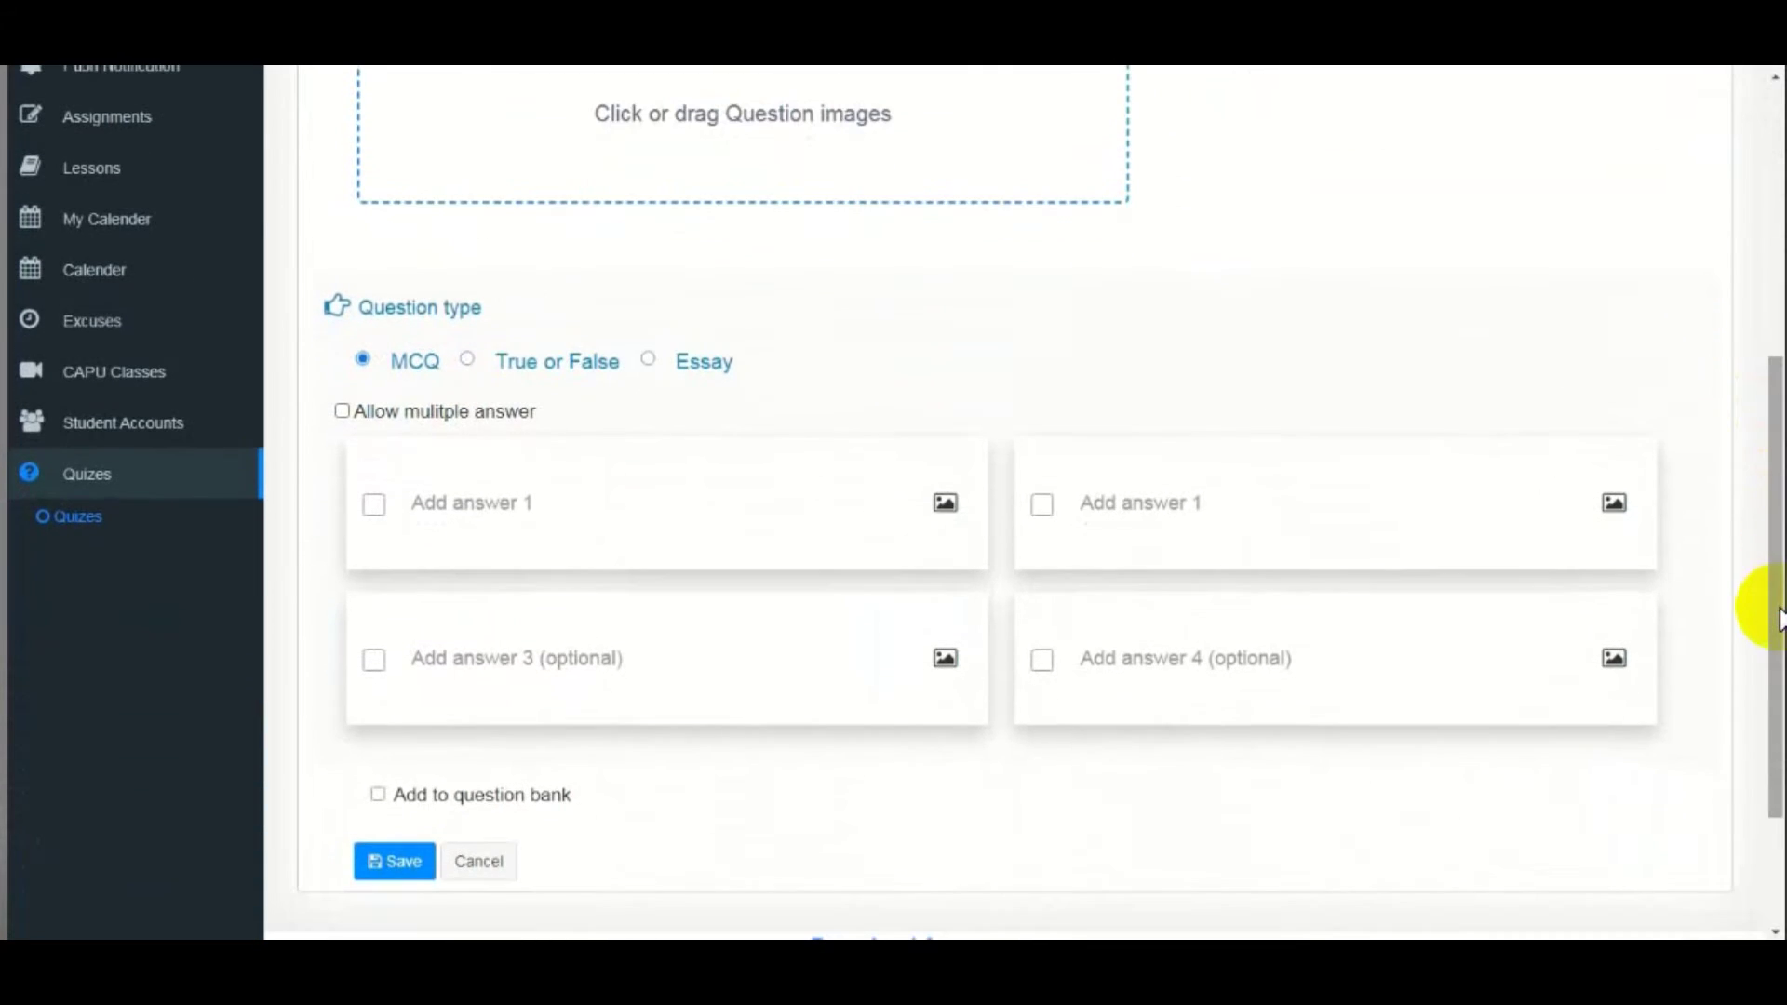
click(465, 362)
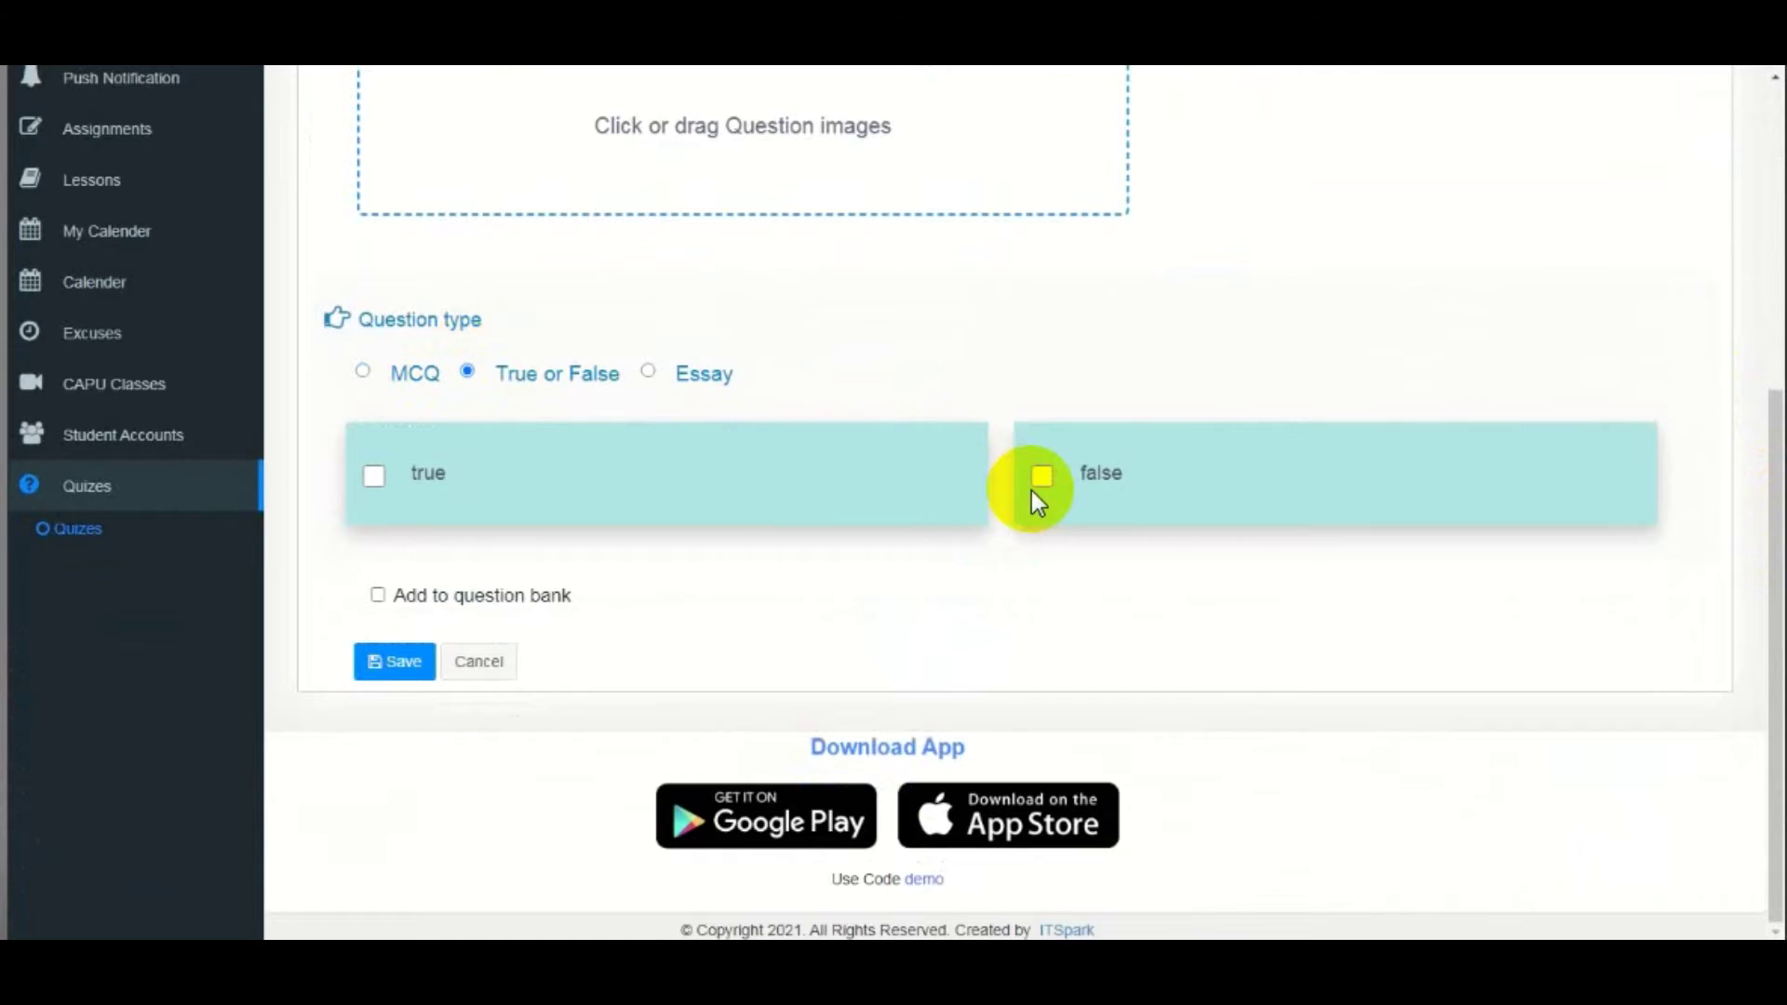
click(376, 477)
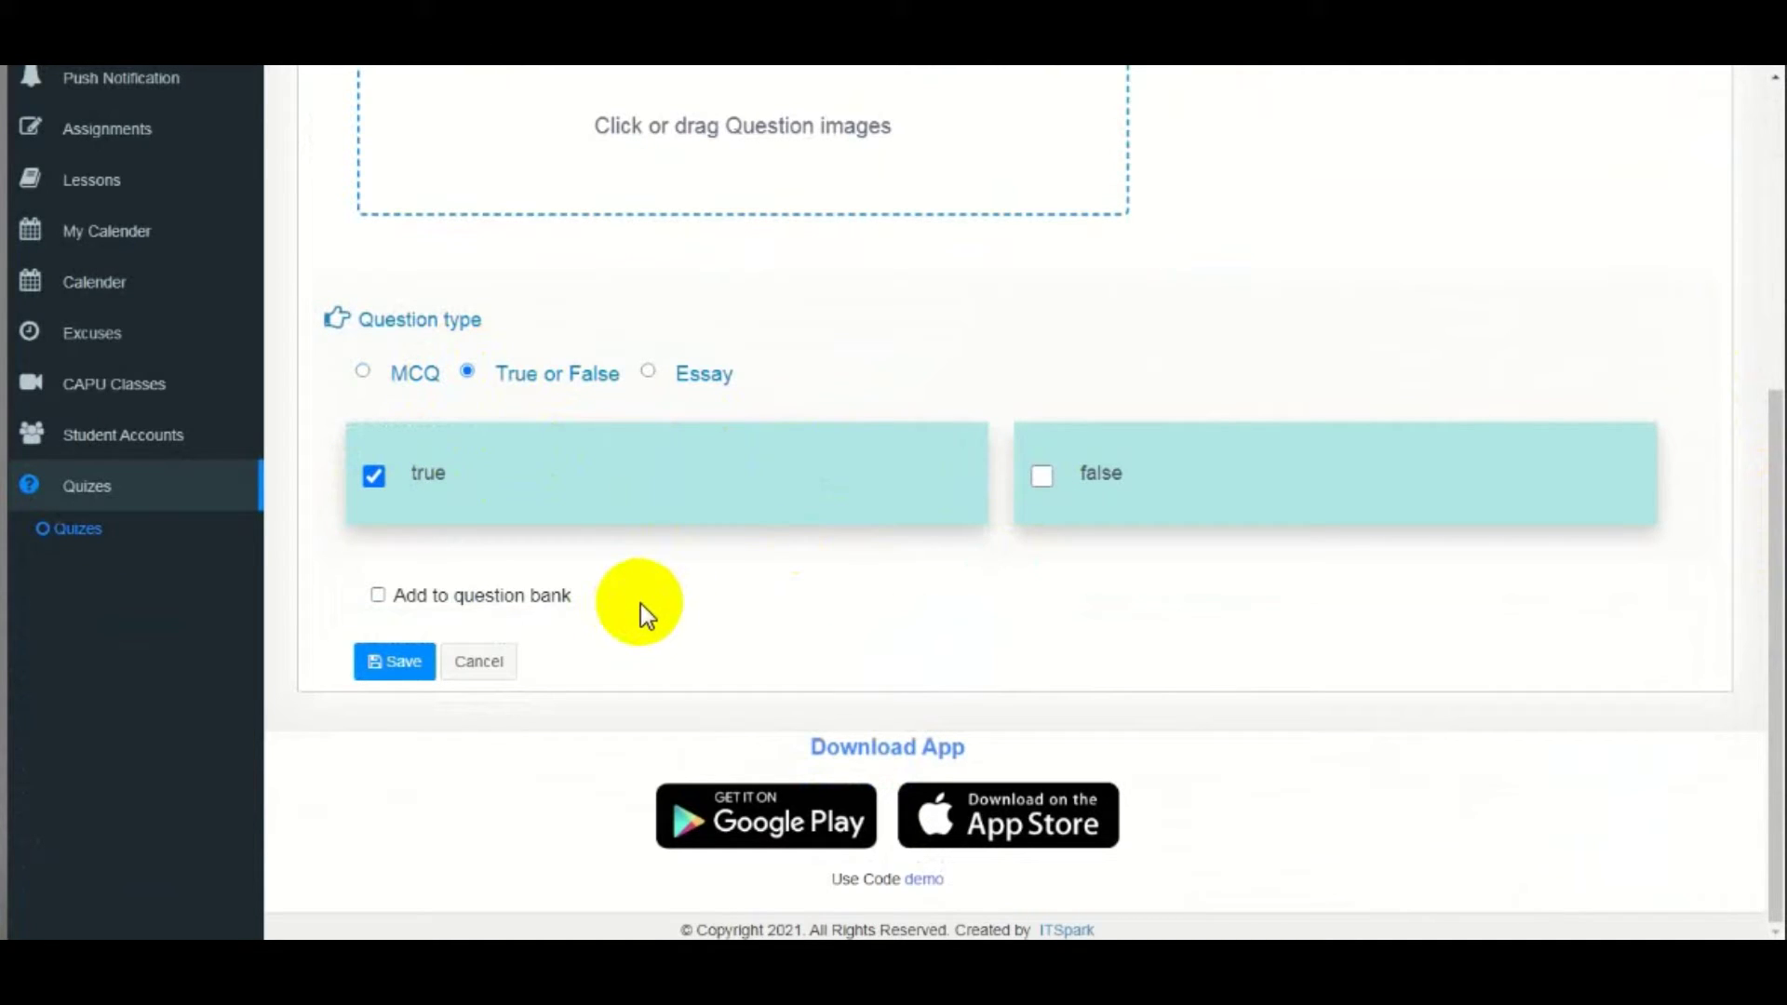
drag(1775, 579, 1775, 543)
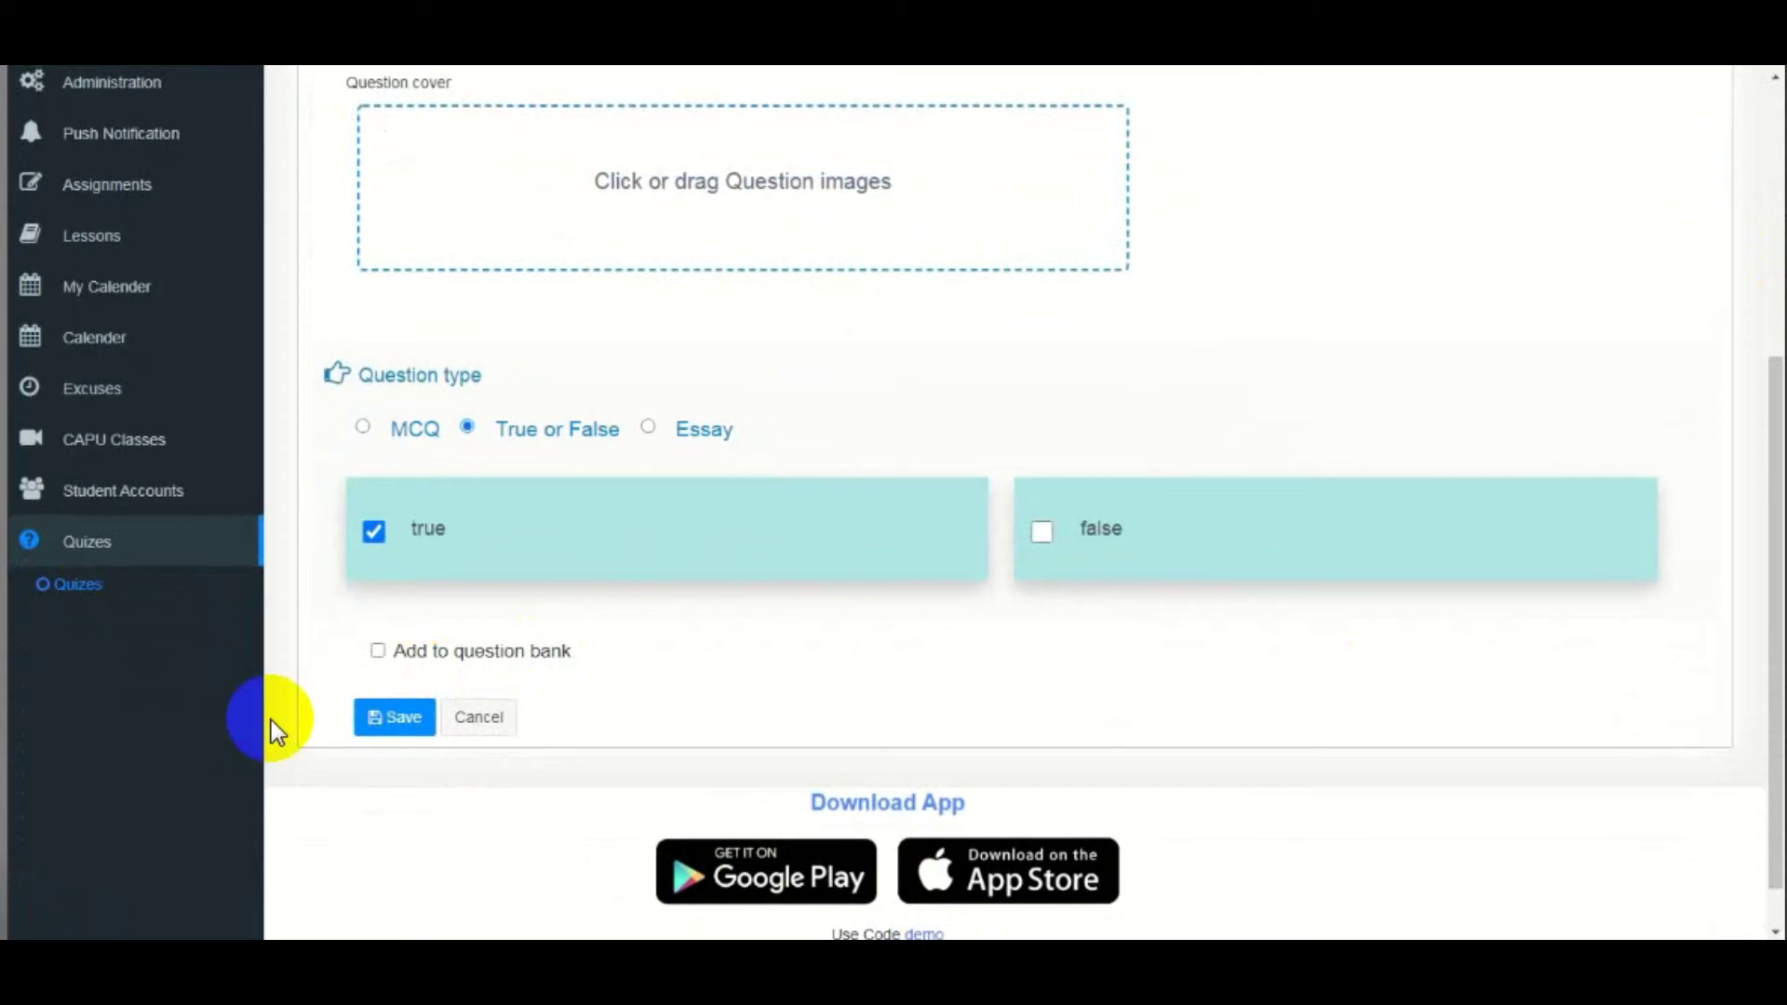
click(391, 735)
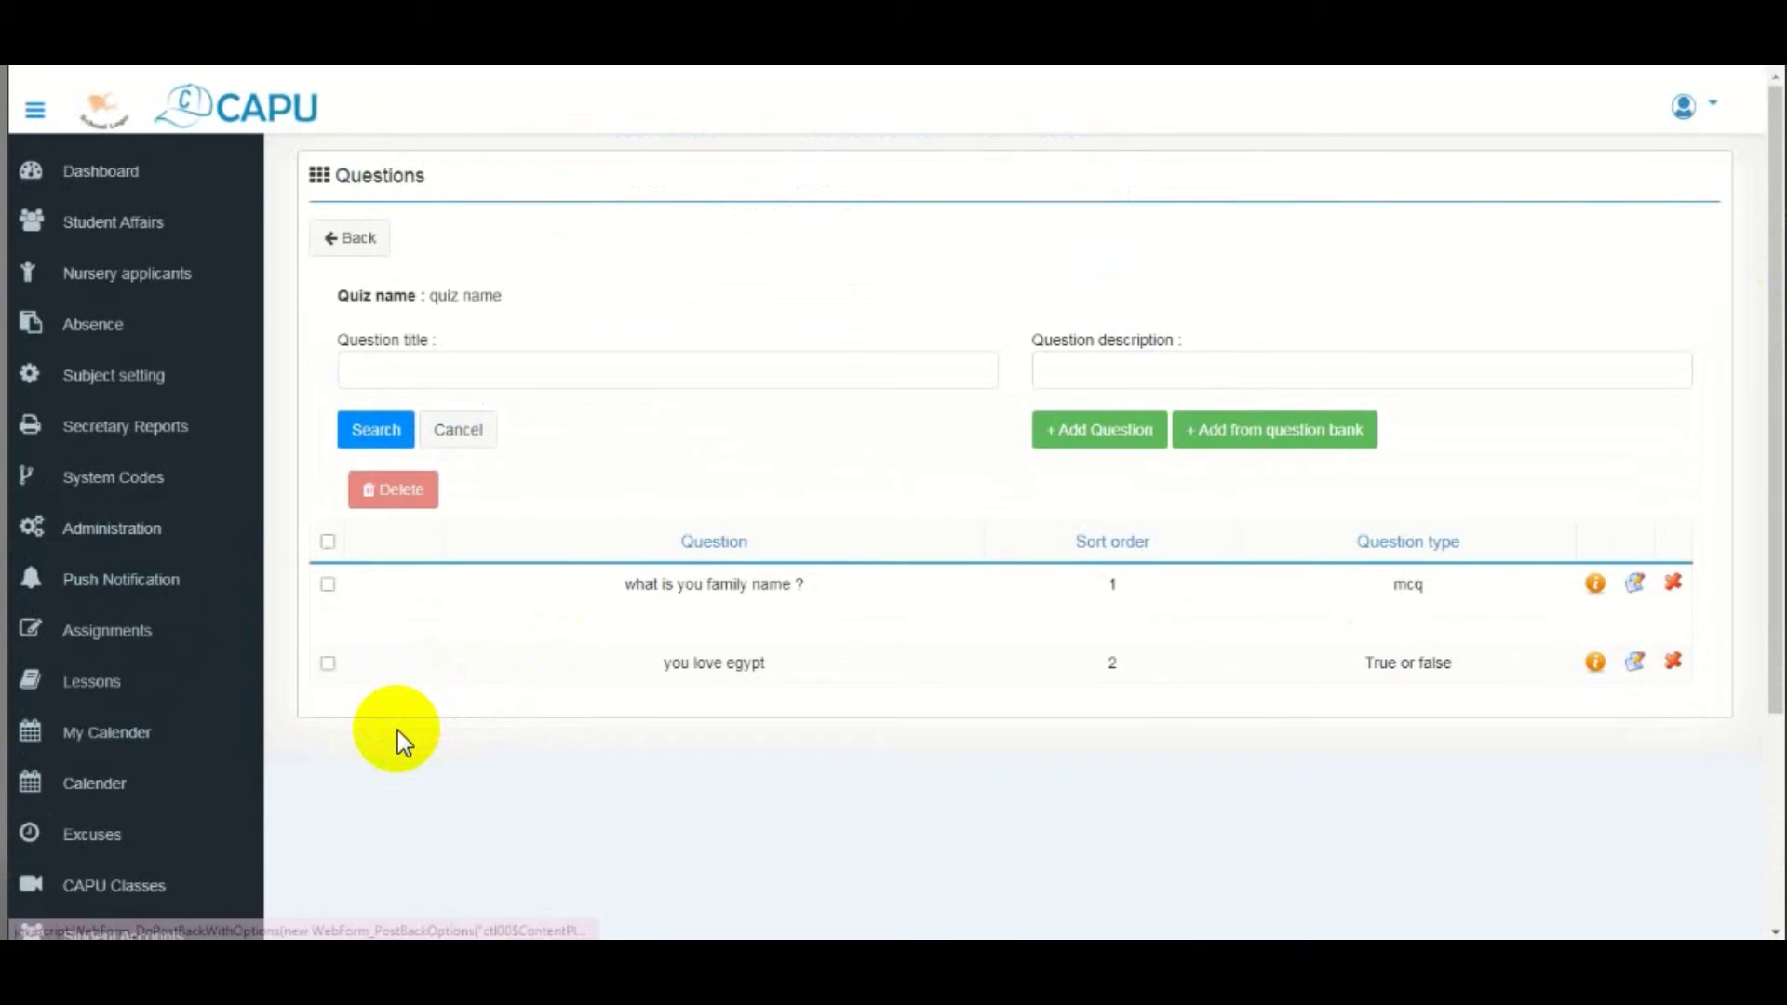
click(1635, 584)
mouse_move(1771, 402)
mouse_down()
mouse_move(1774, 735)
mouse_move(1779, 396)
mouse_up()
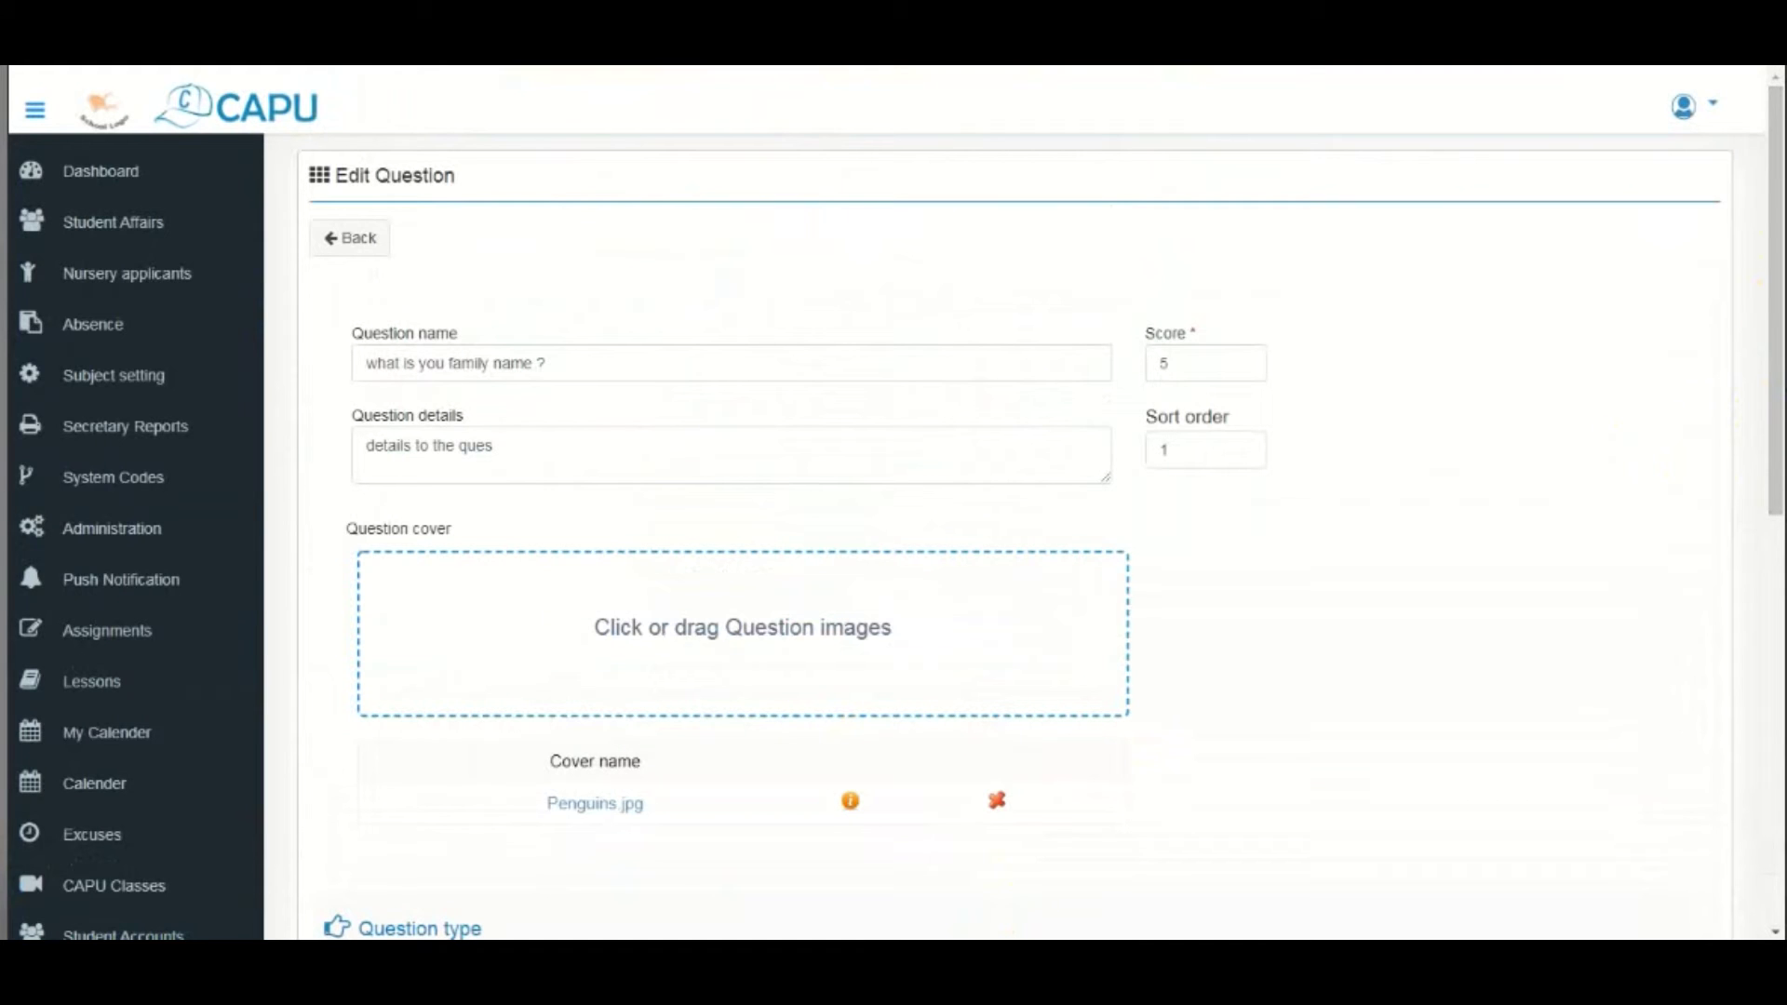
click(351, 239)
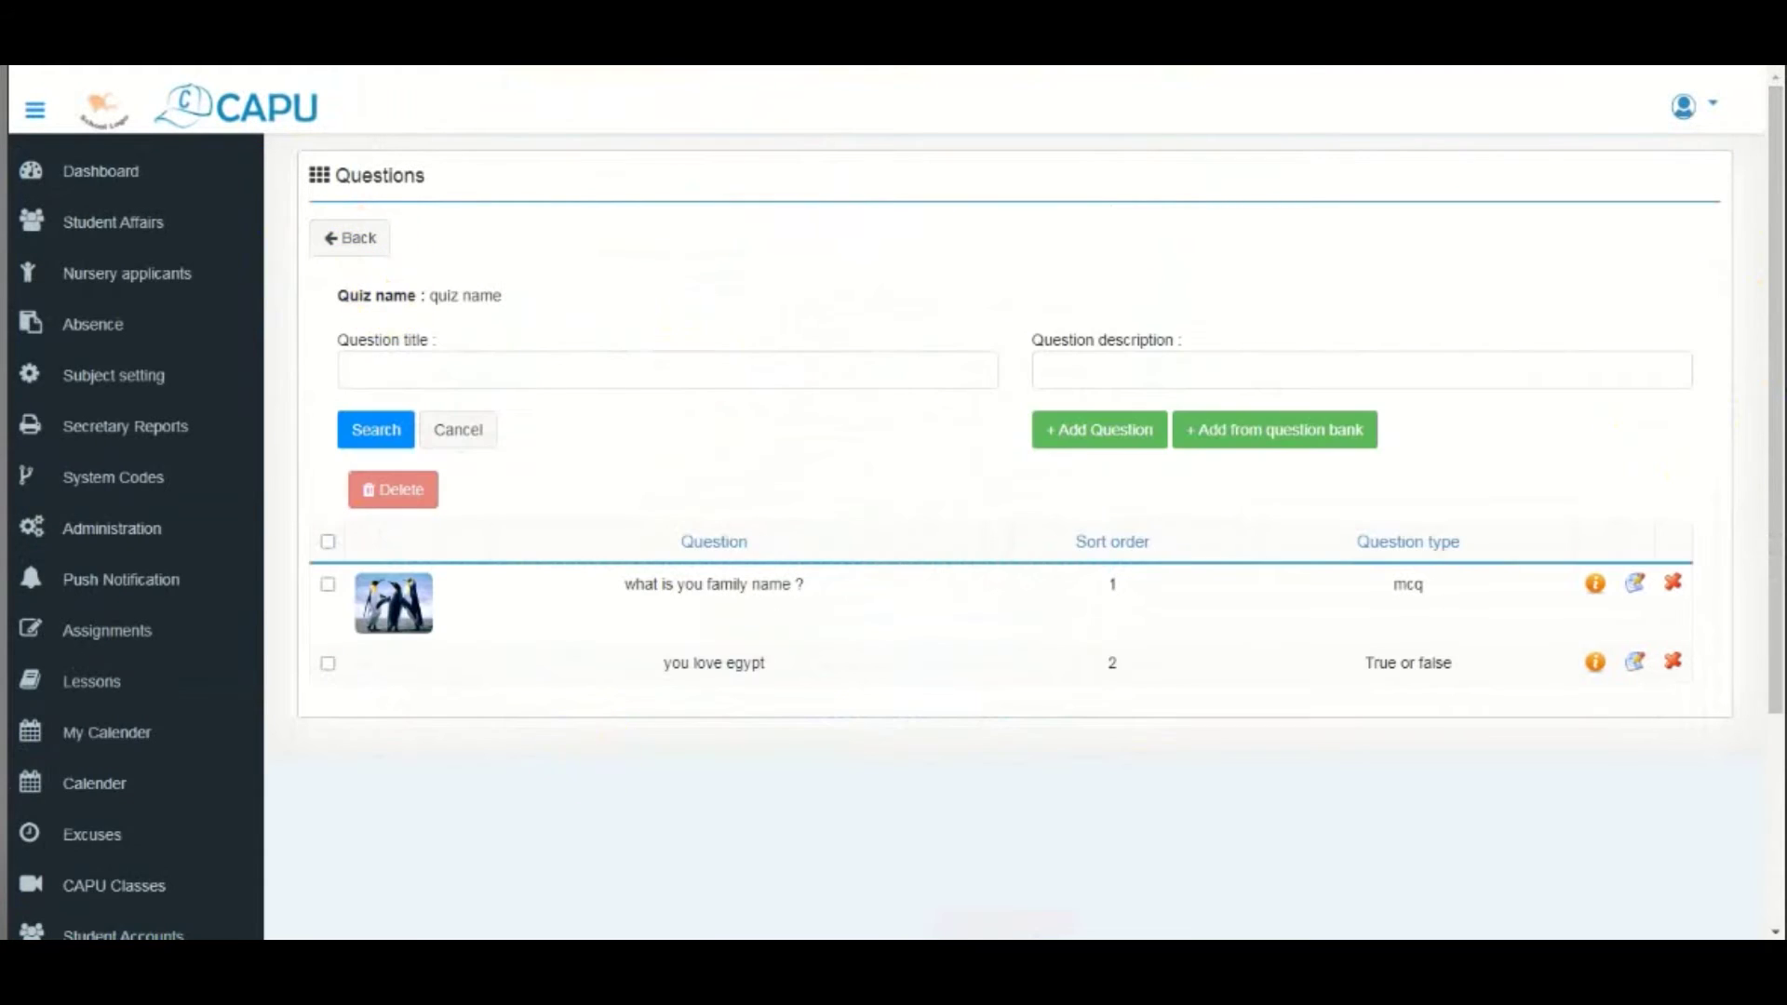
- Edit the "what is you family name ?" question to mark "ans1" as the correct answer, and save it
mouse_move(932, 936)
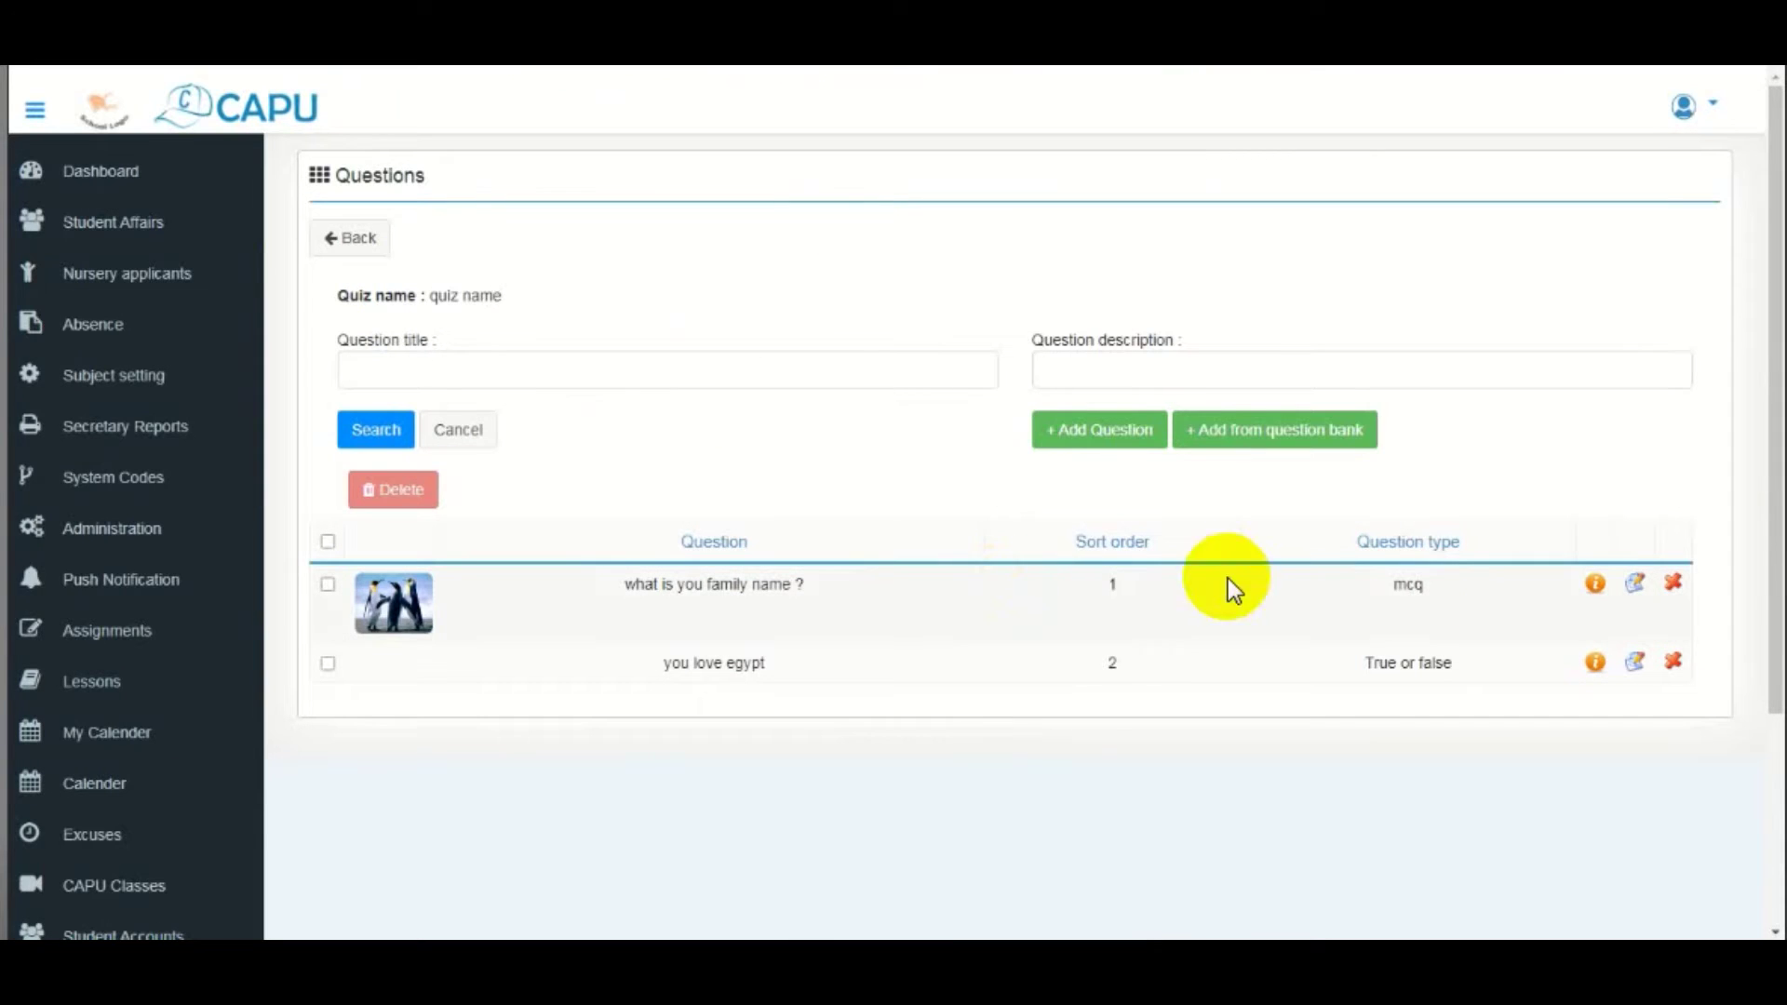
click(1635, 584)
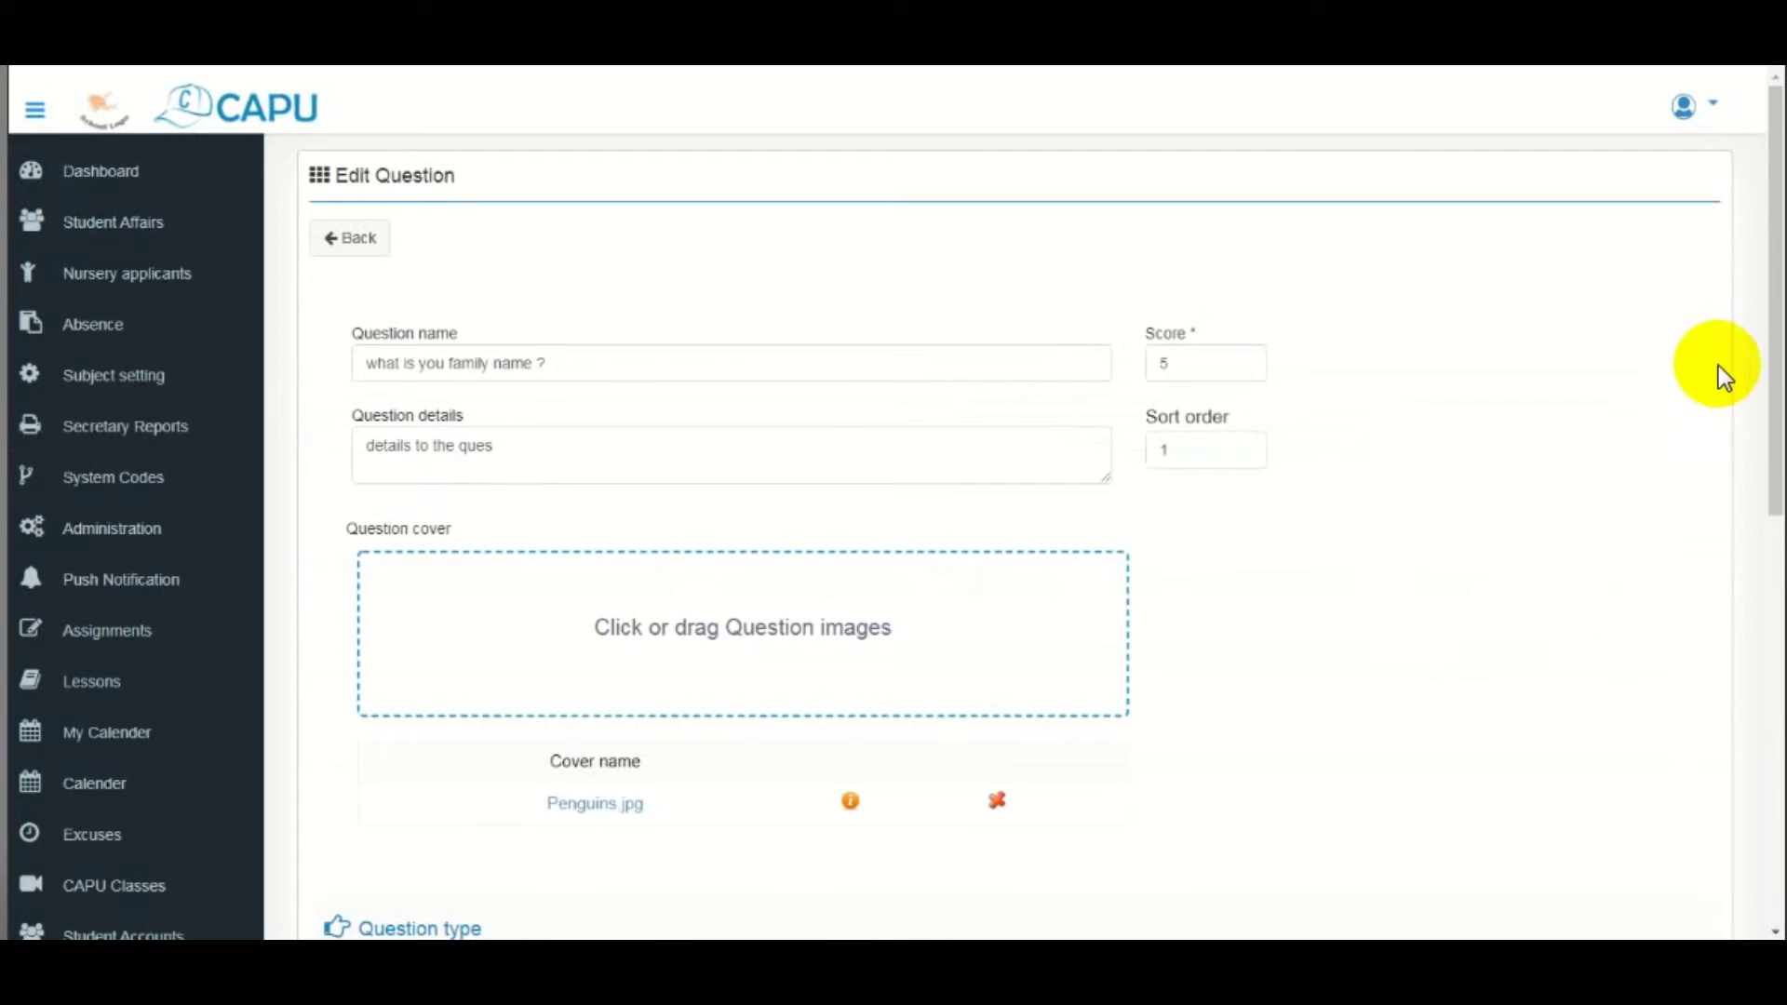
drag(1771, 351, 1771, 672)
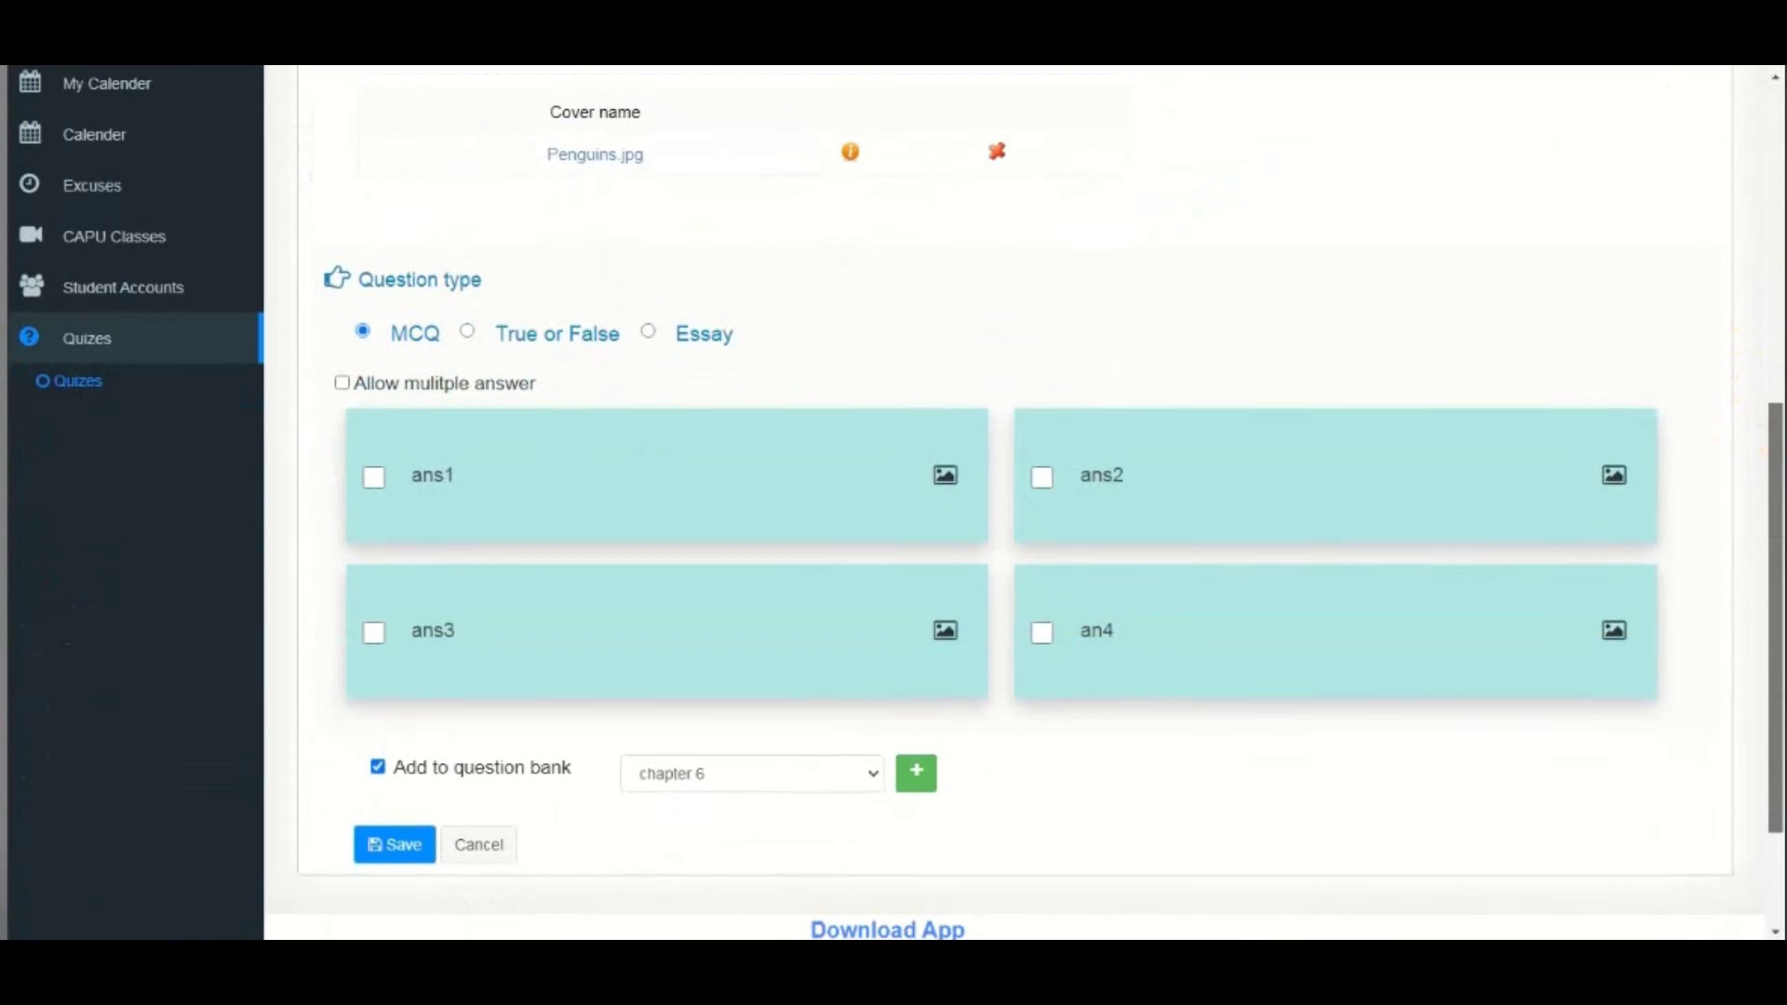
click(373, 472)
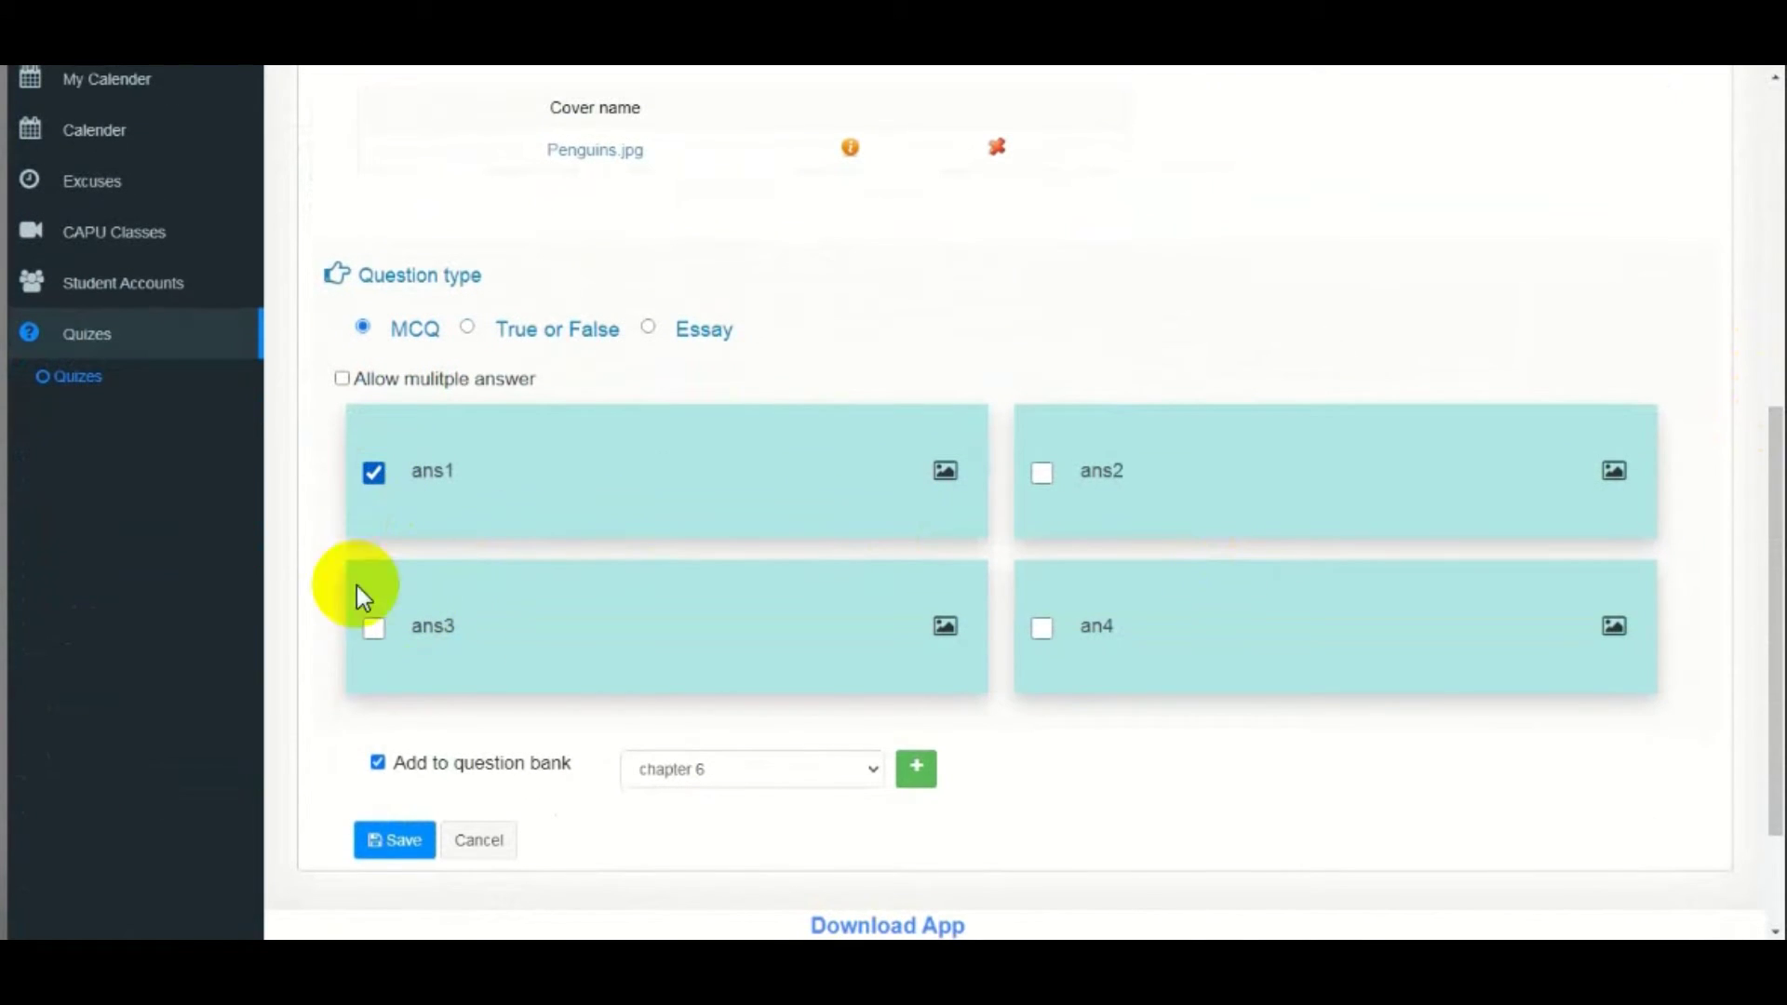
click(388, 845)
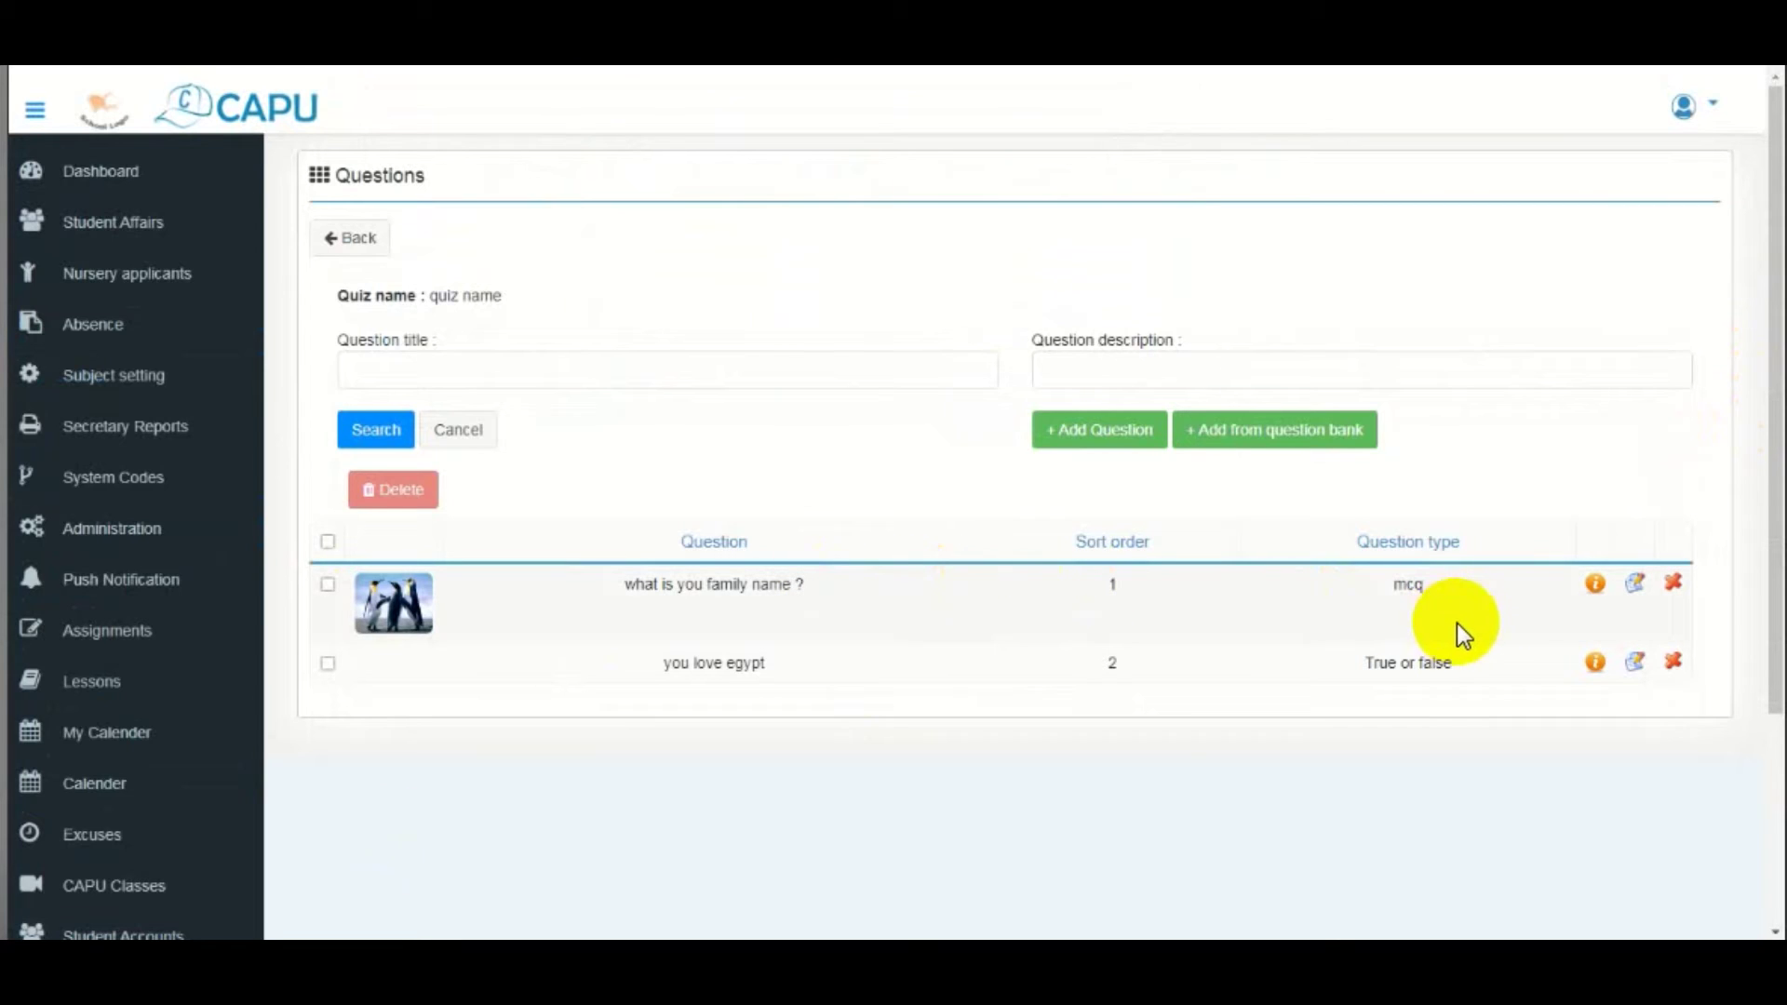
- Add the "what is you family name ?" question from the question bank to the quiz, confirming the addition
mouse_move(1070, 938)
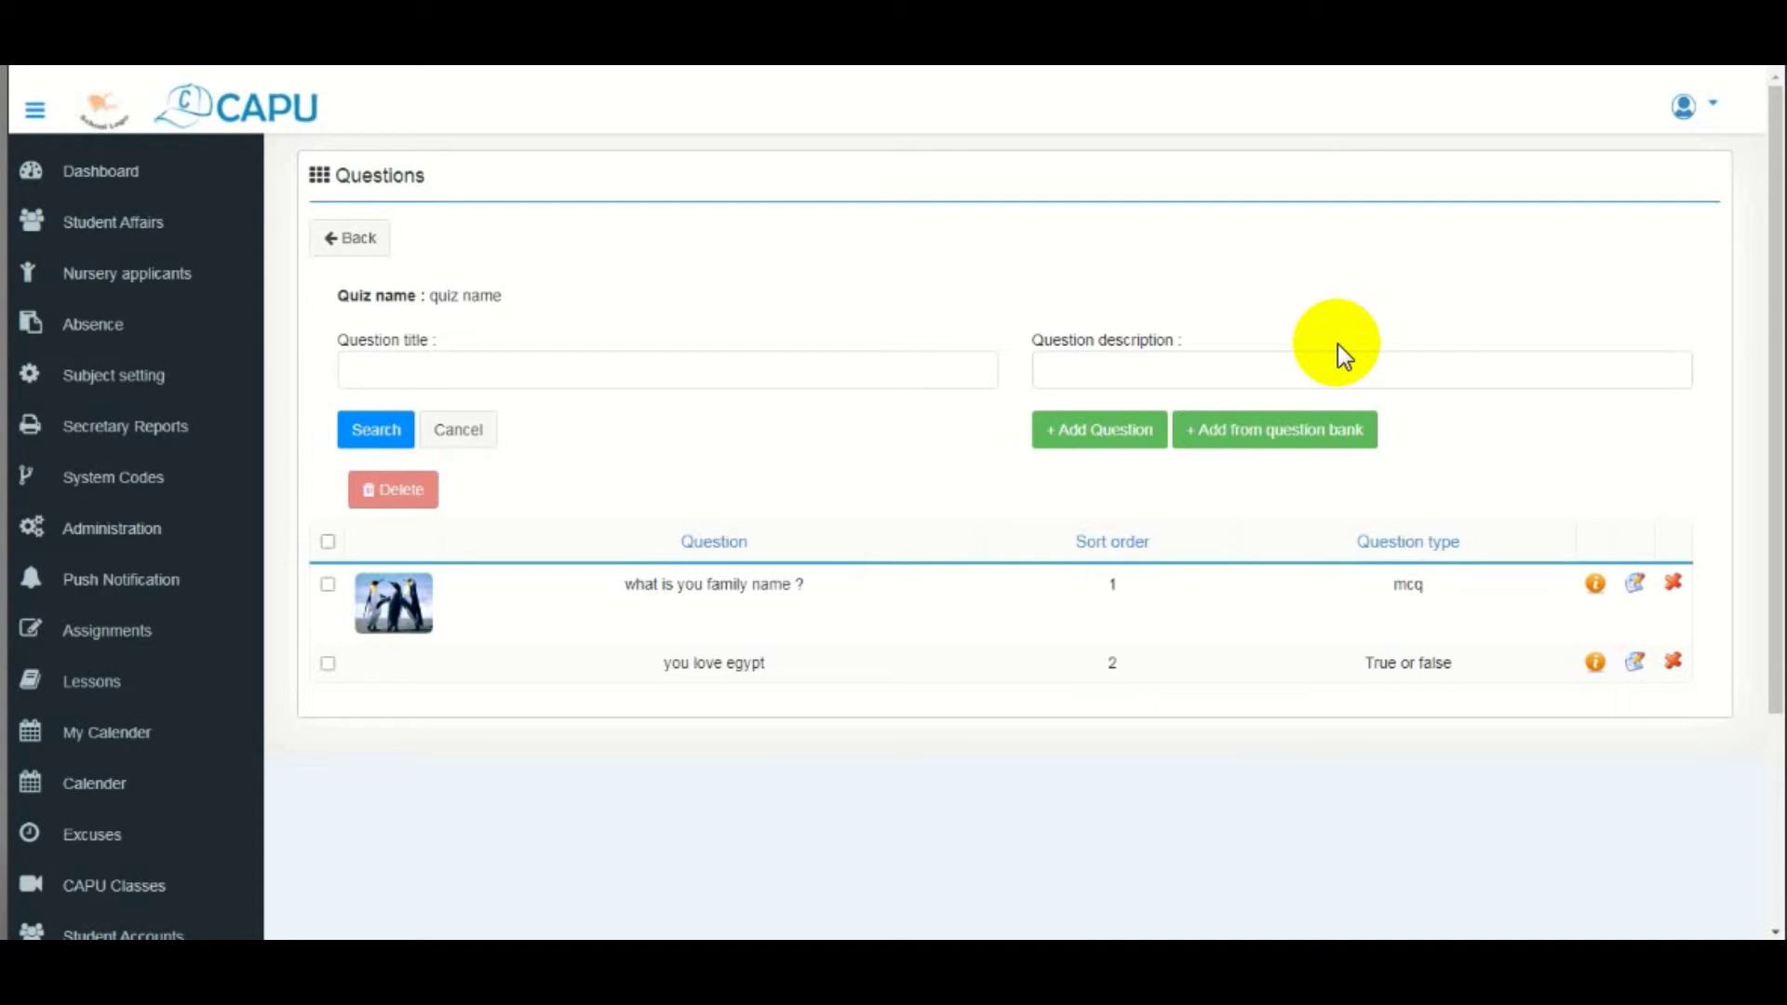
click(1306, 439)
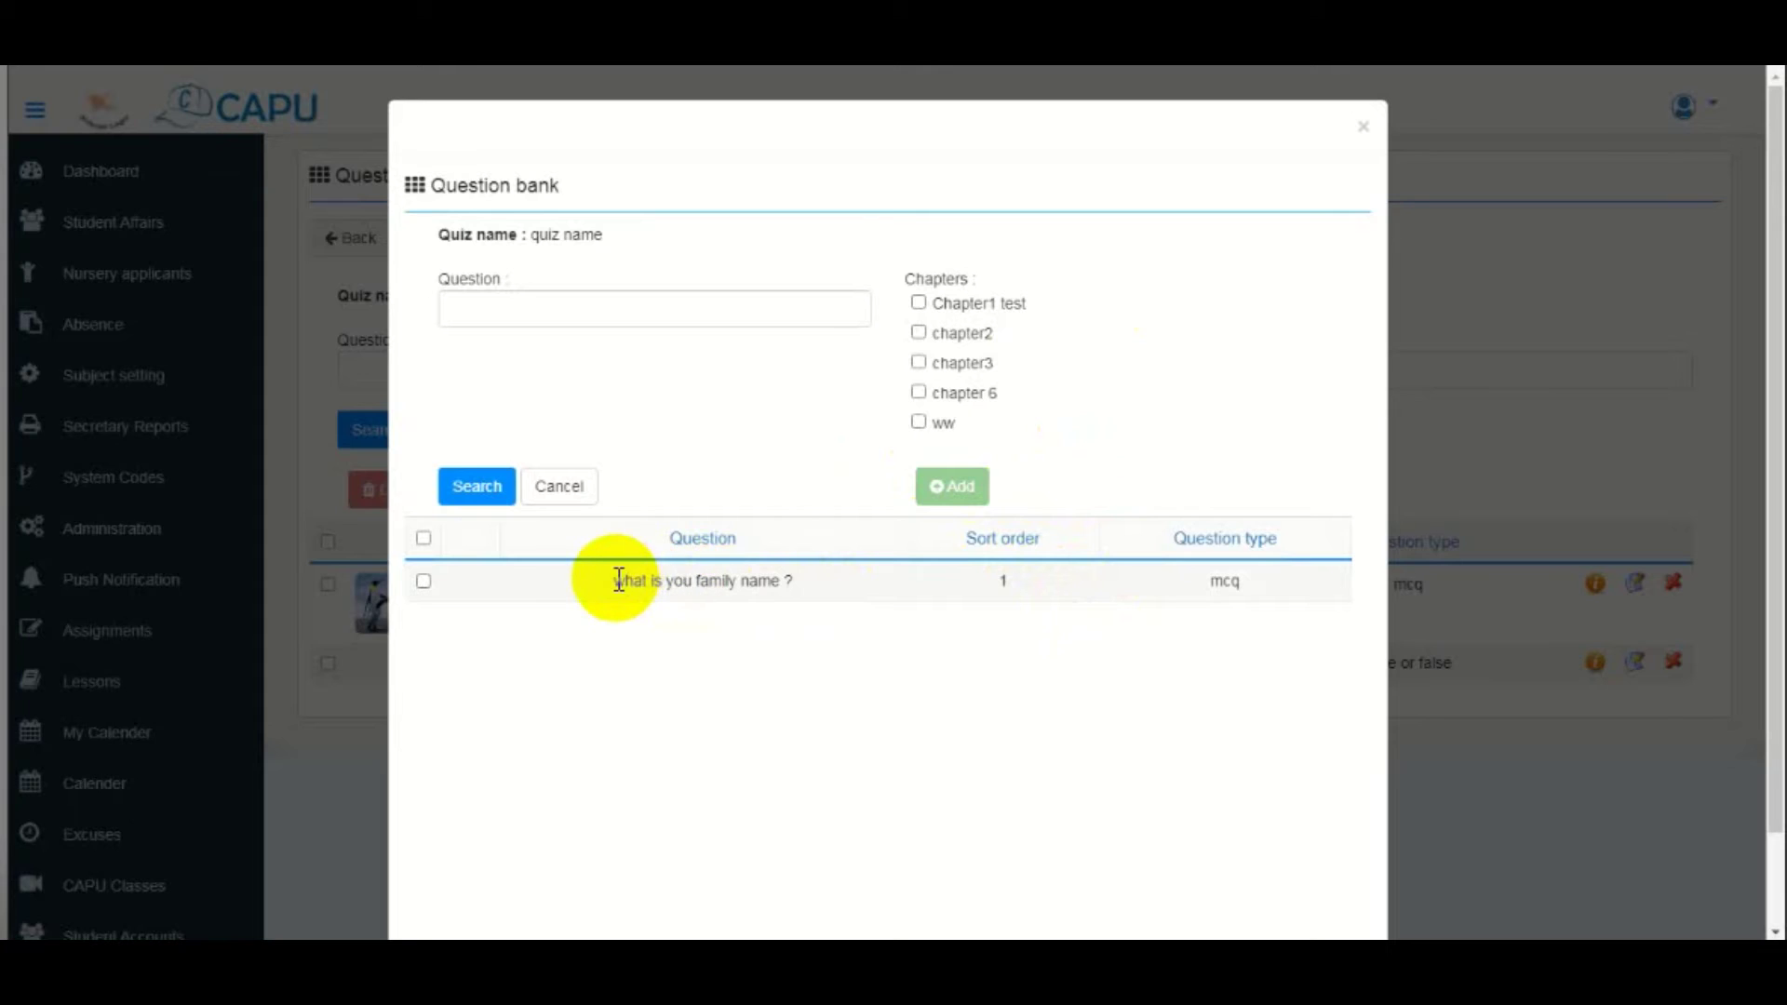
click(808, 598)
triple_click(807, 598)
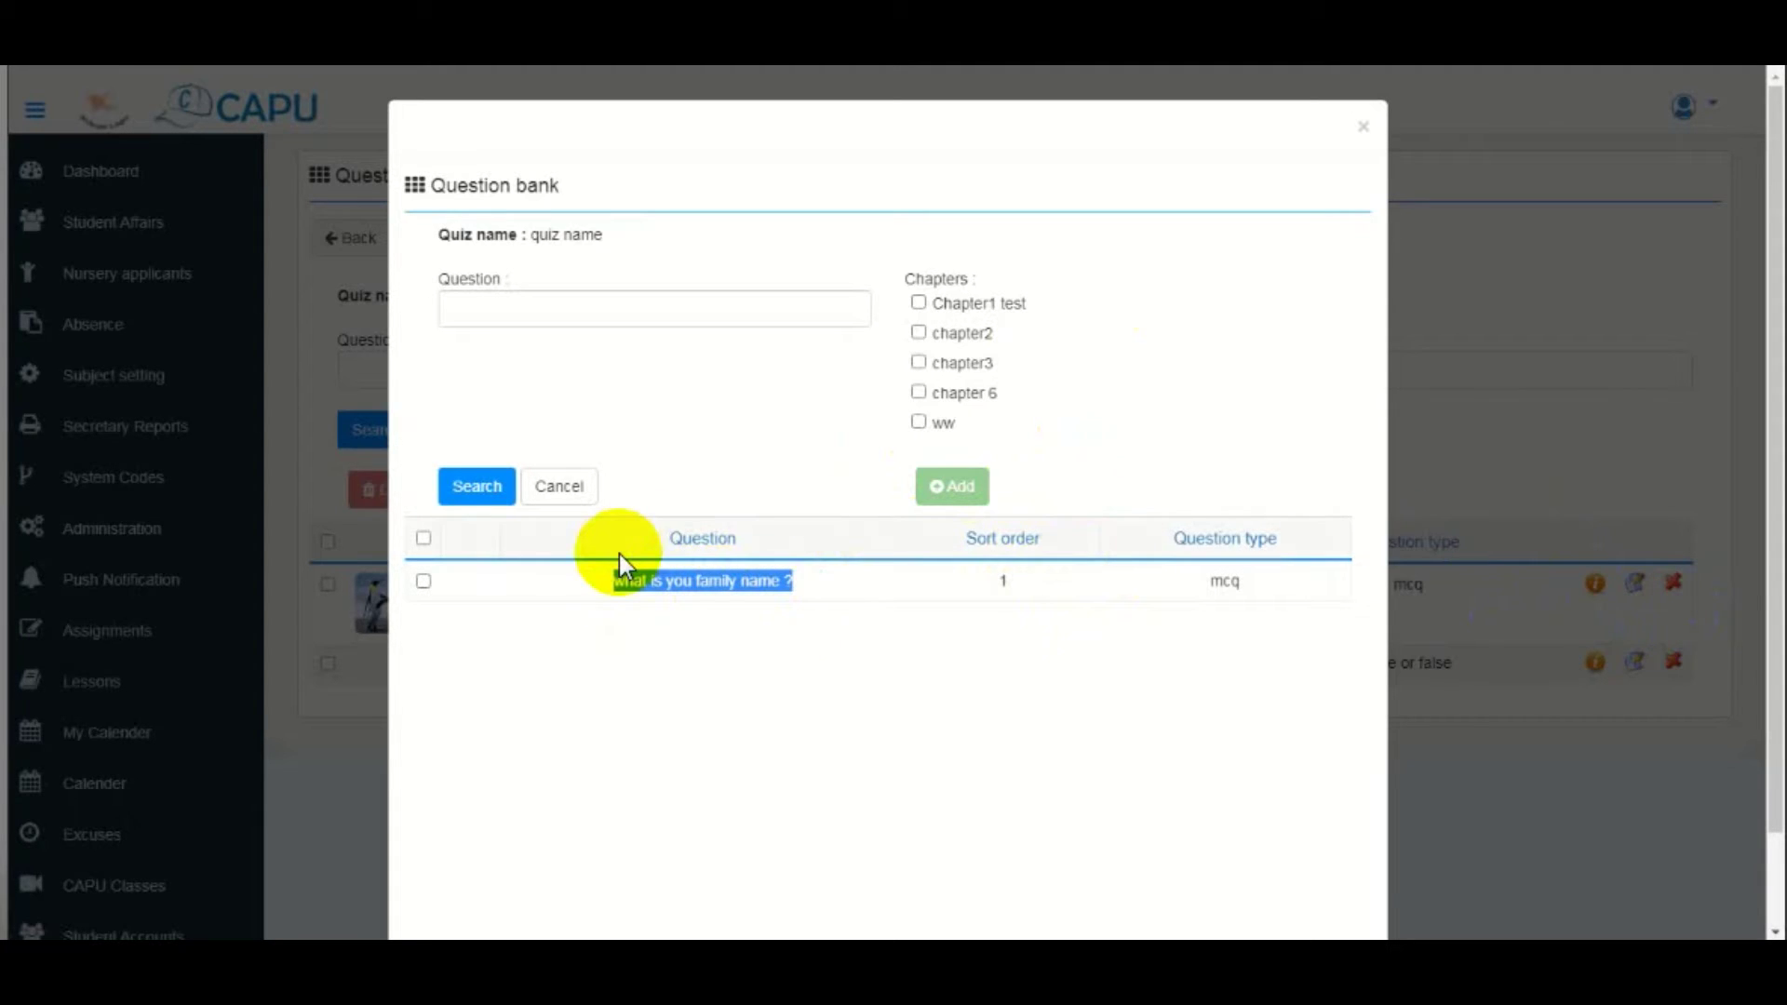
click(424, 581)
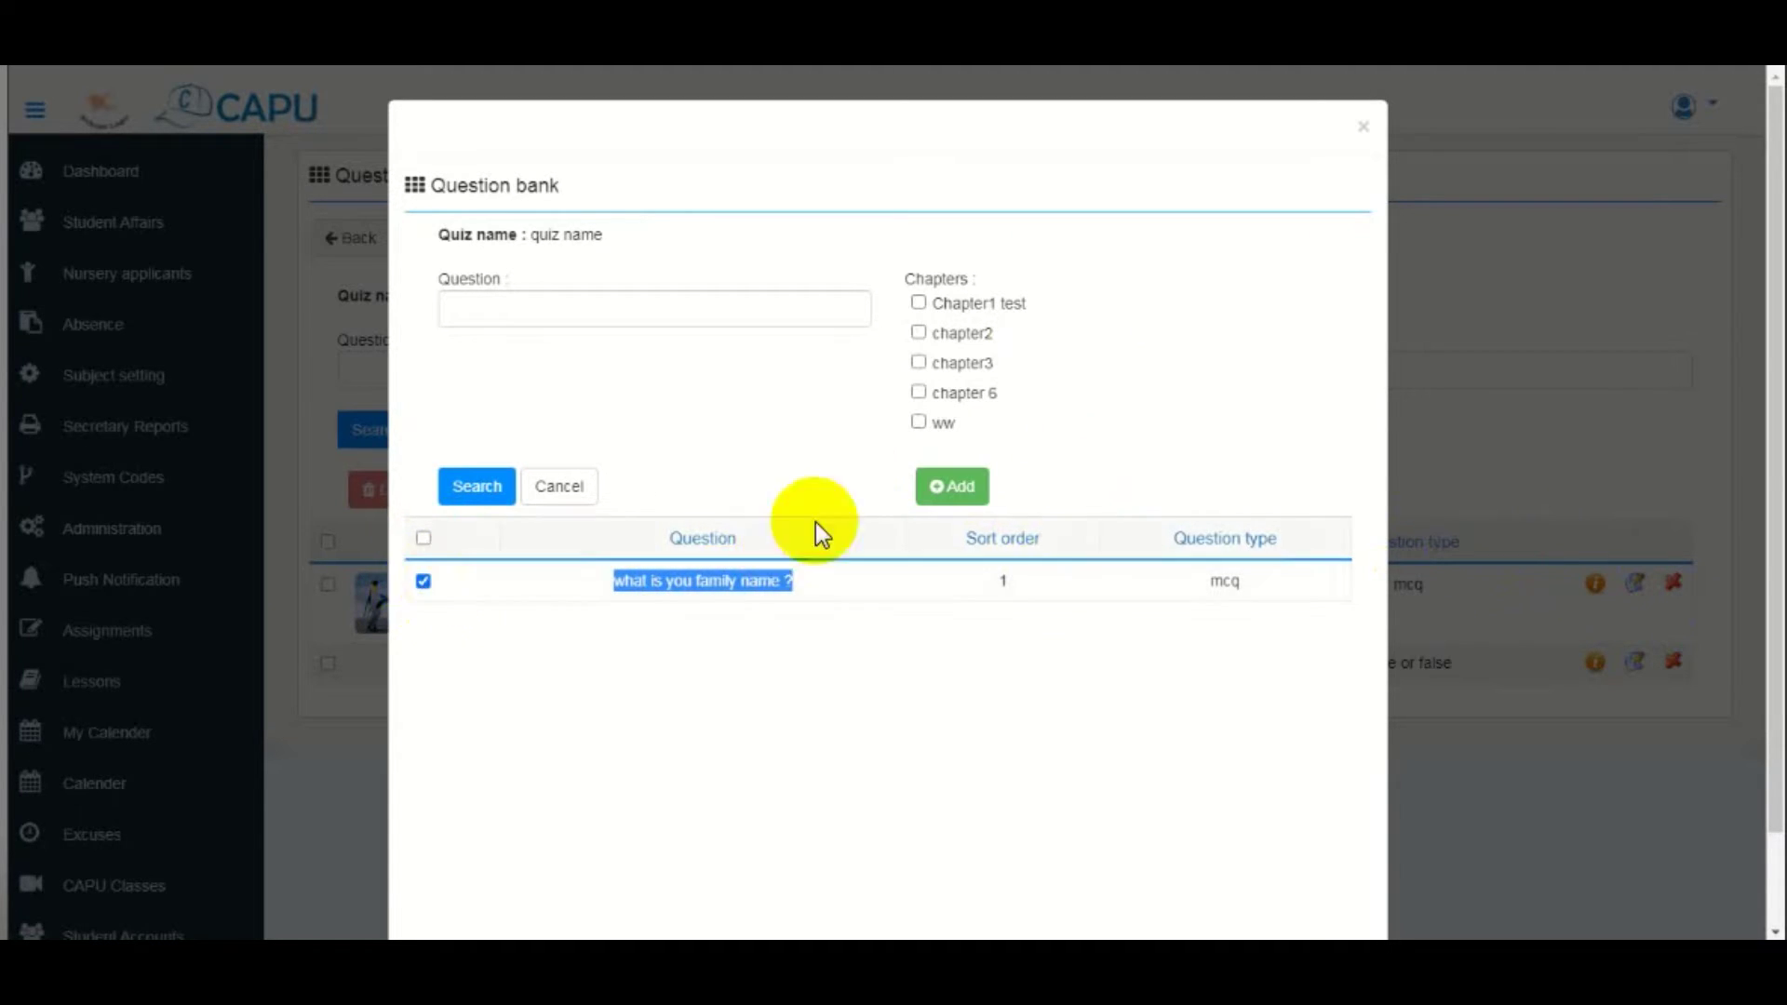
click(953, 486)
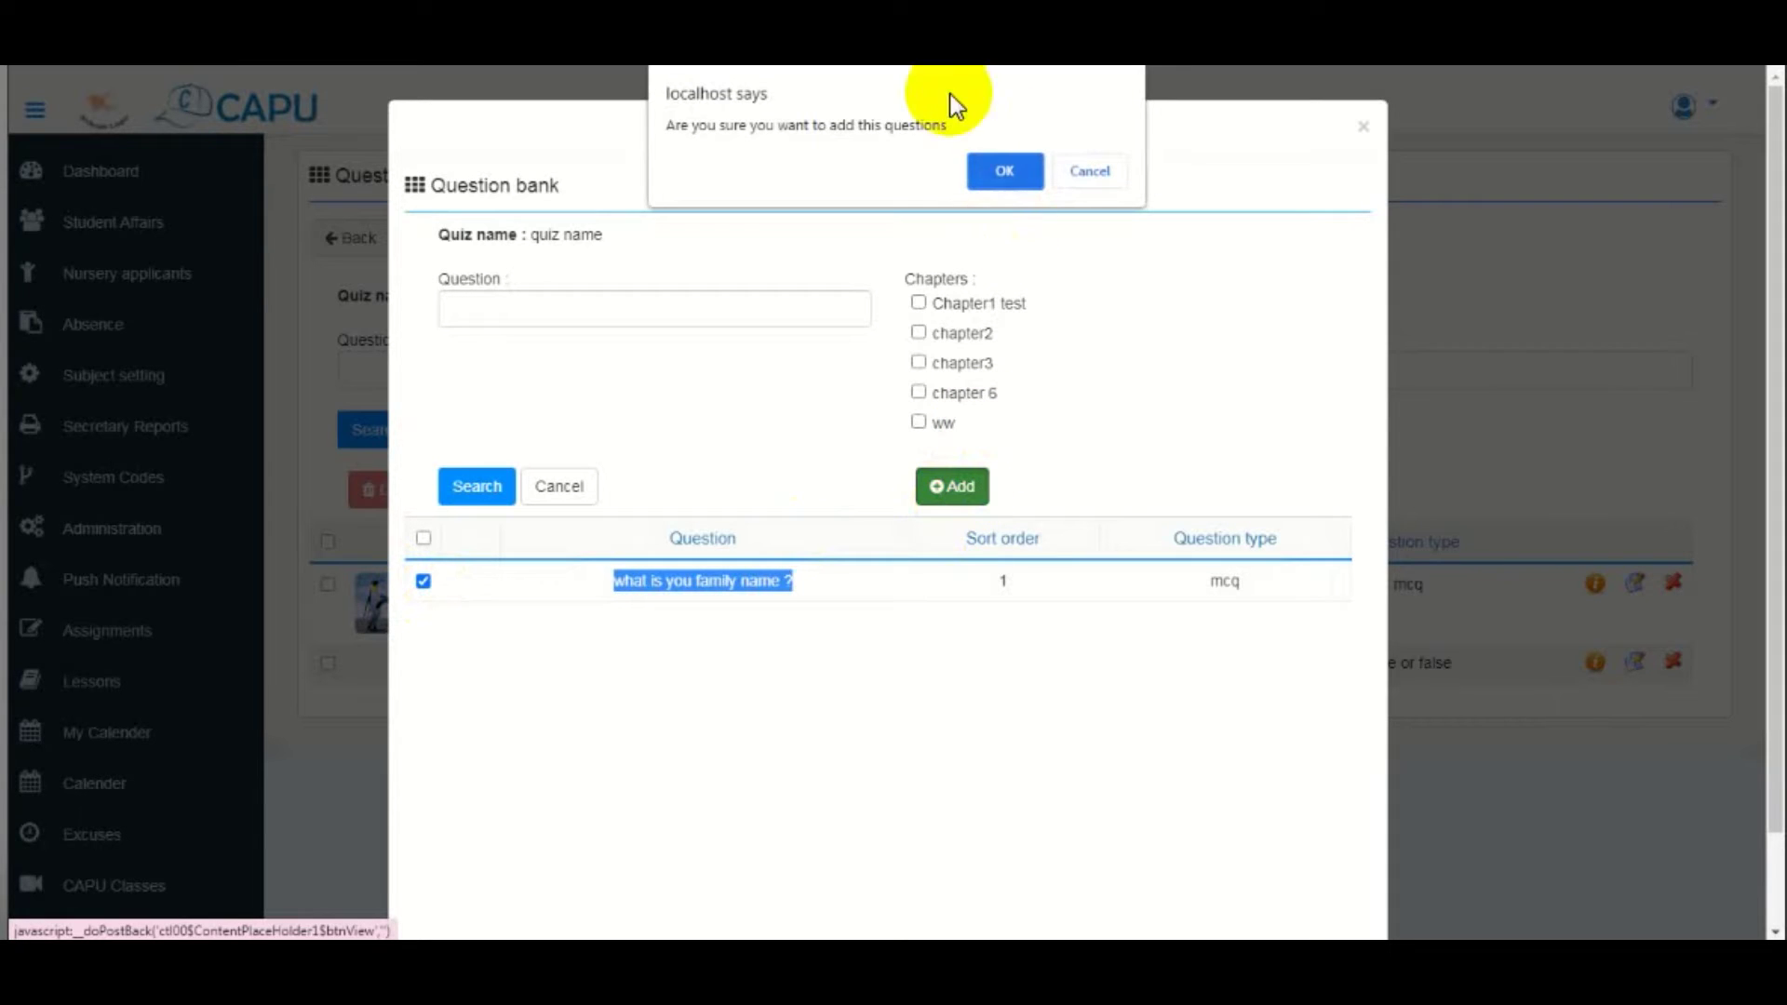
click(1002, 177)
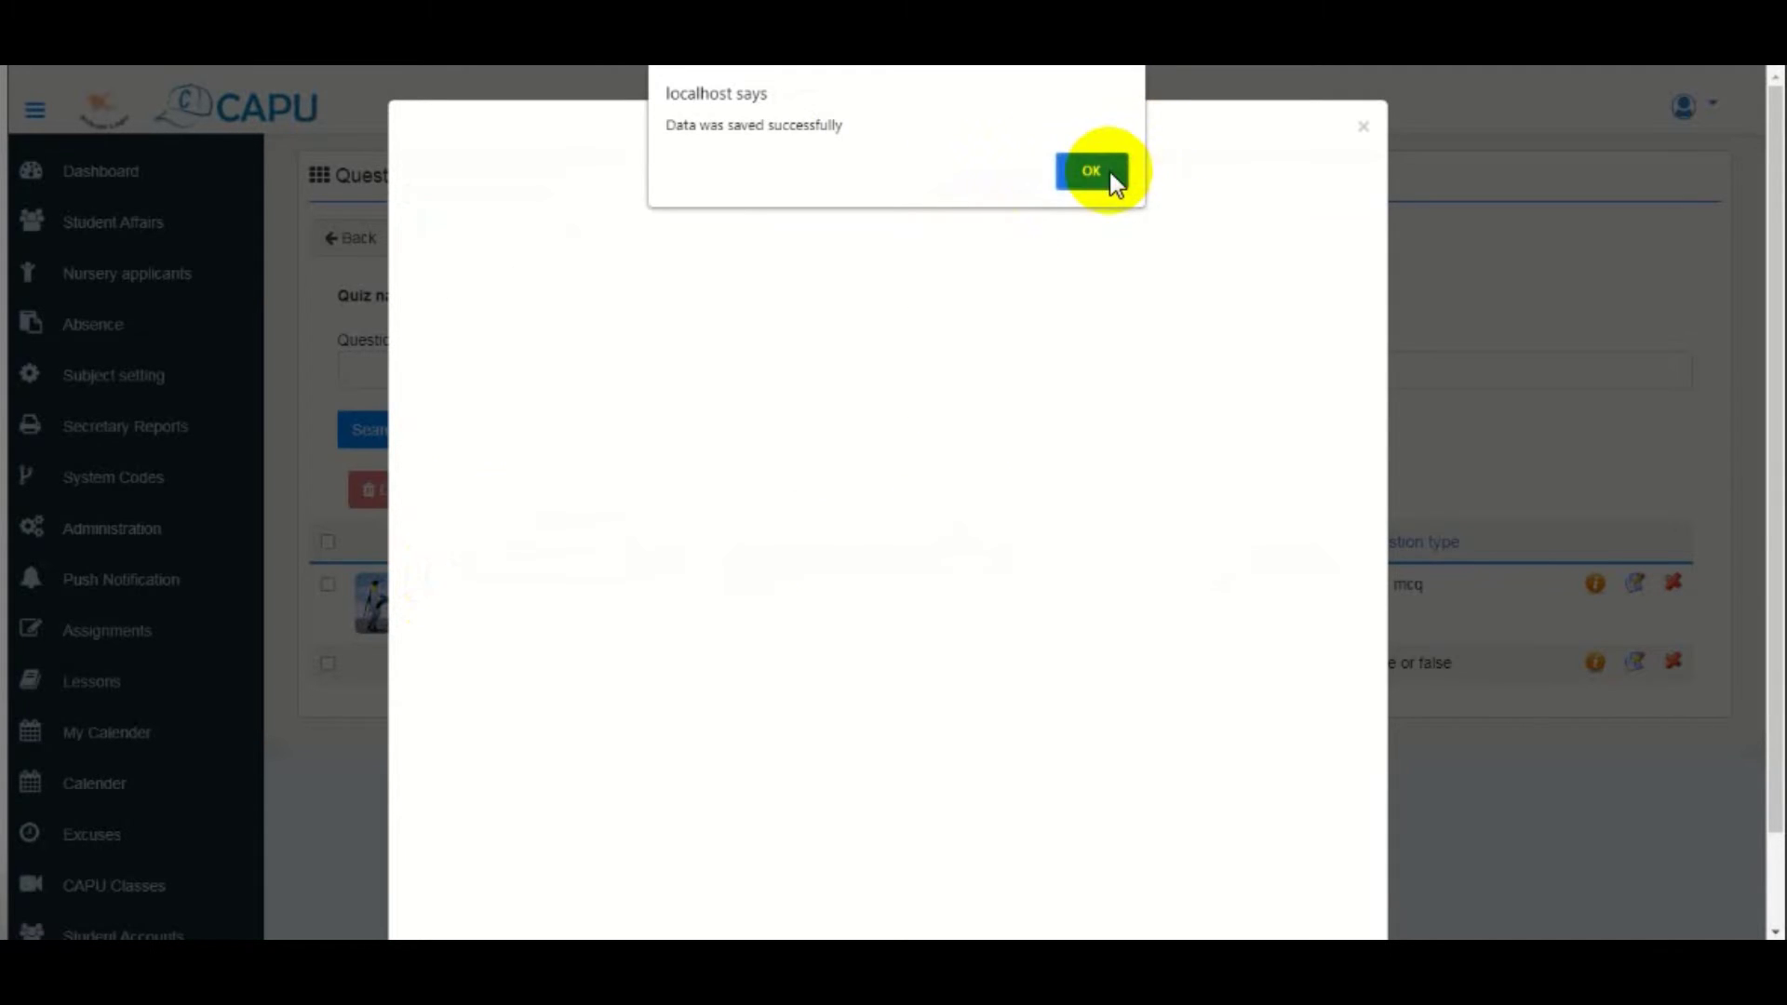
click(1109, 171)
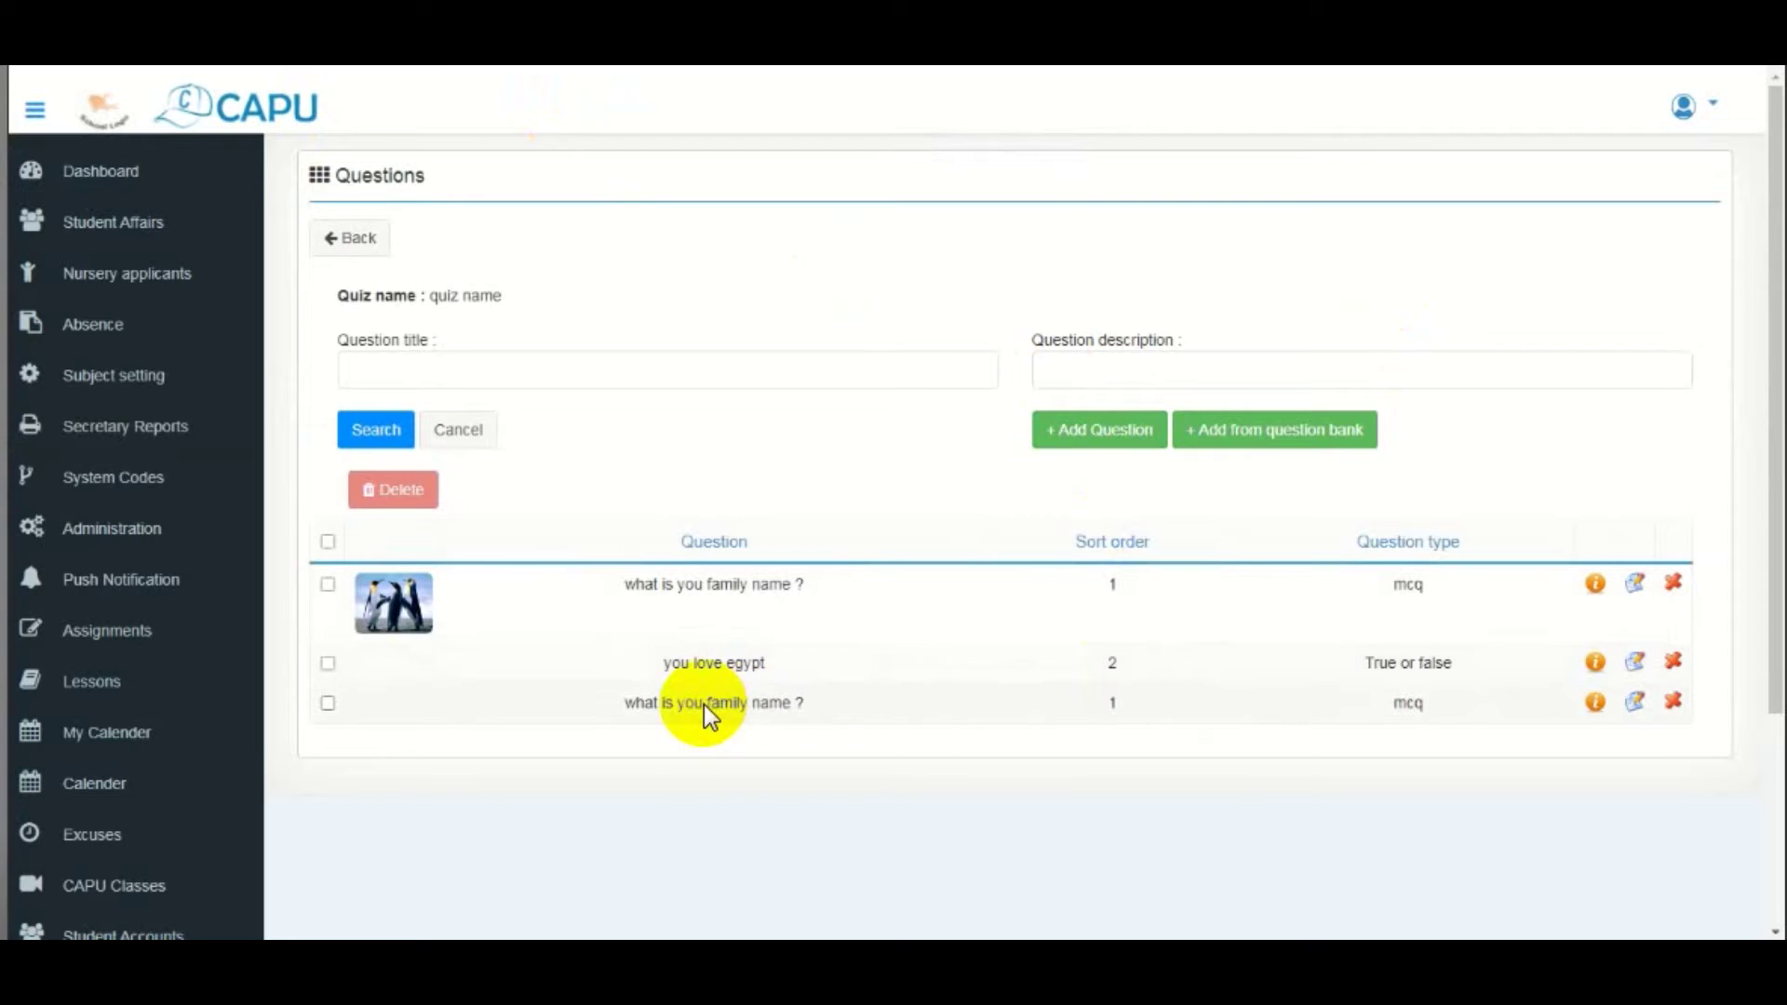
- Edit the imageless "what is you family name ?" question, rename it "what is you family name from question bank ?", and save it
click(1635, 703)
scroll(1638, 714, down, 1)
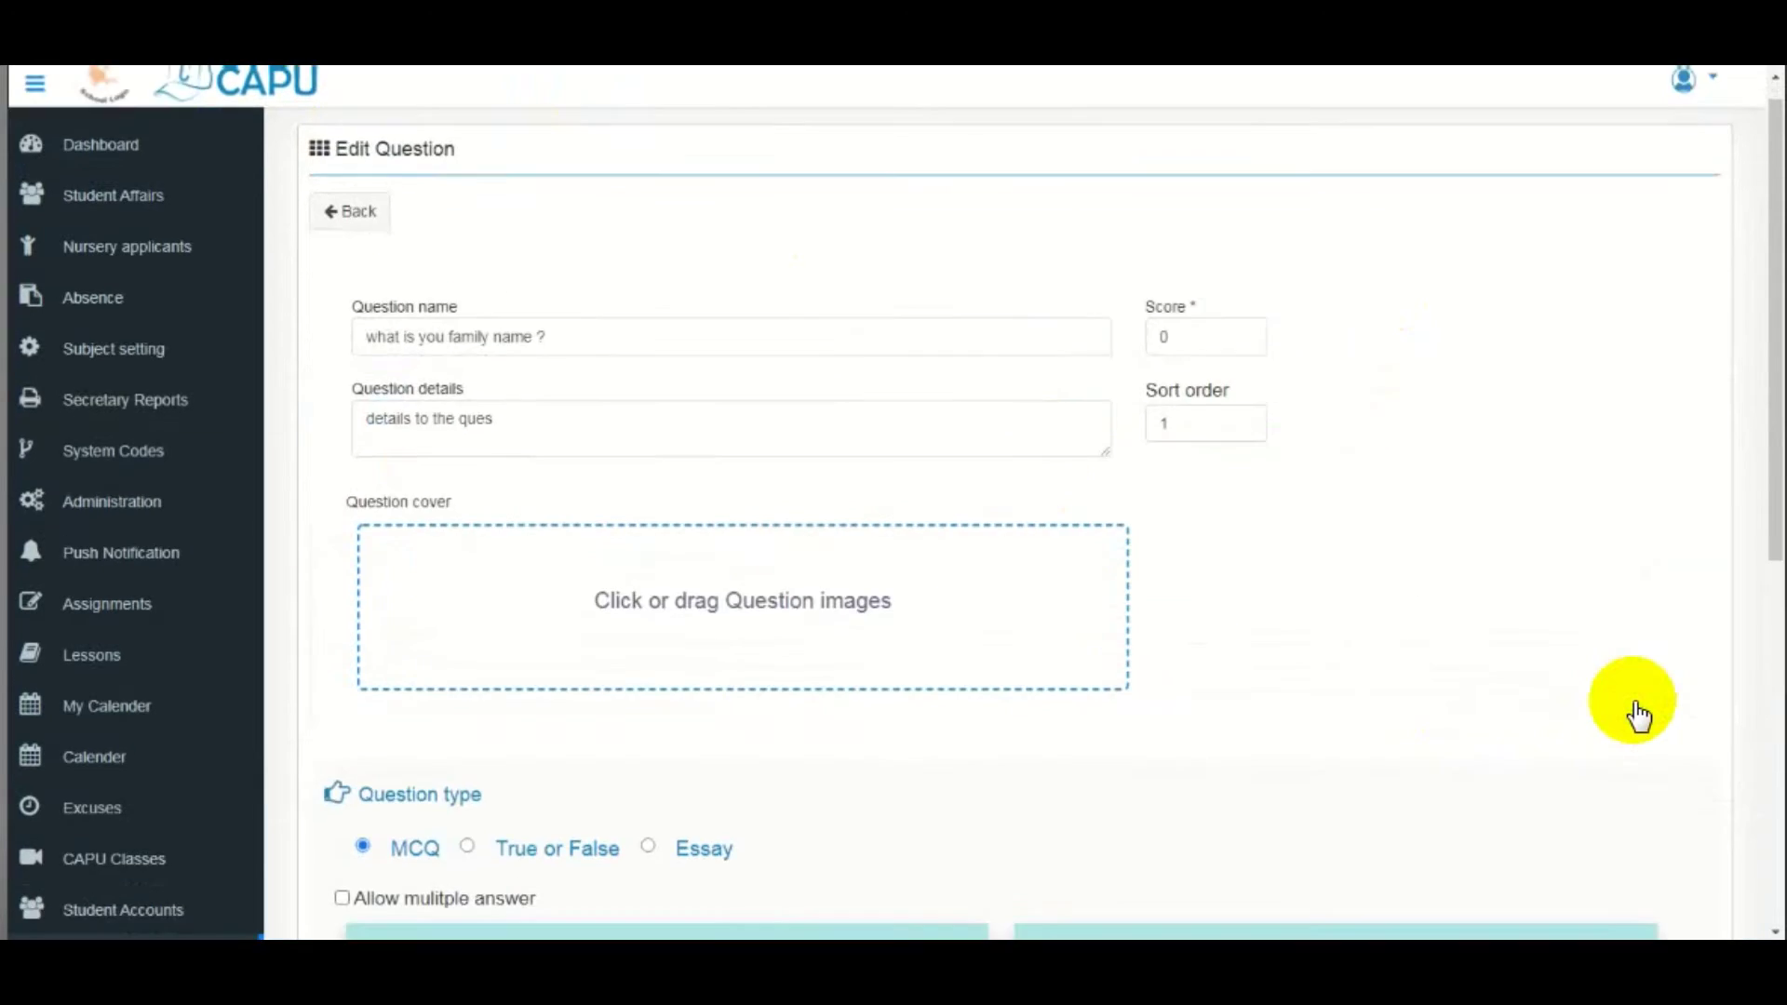
scroll(1633, 707, down, 7)
scroll(1633, 707, up, 5)
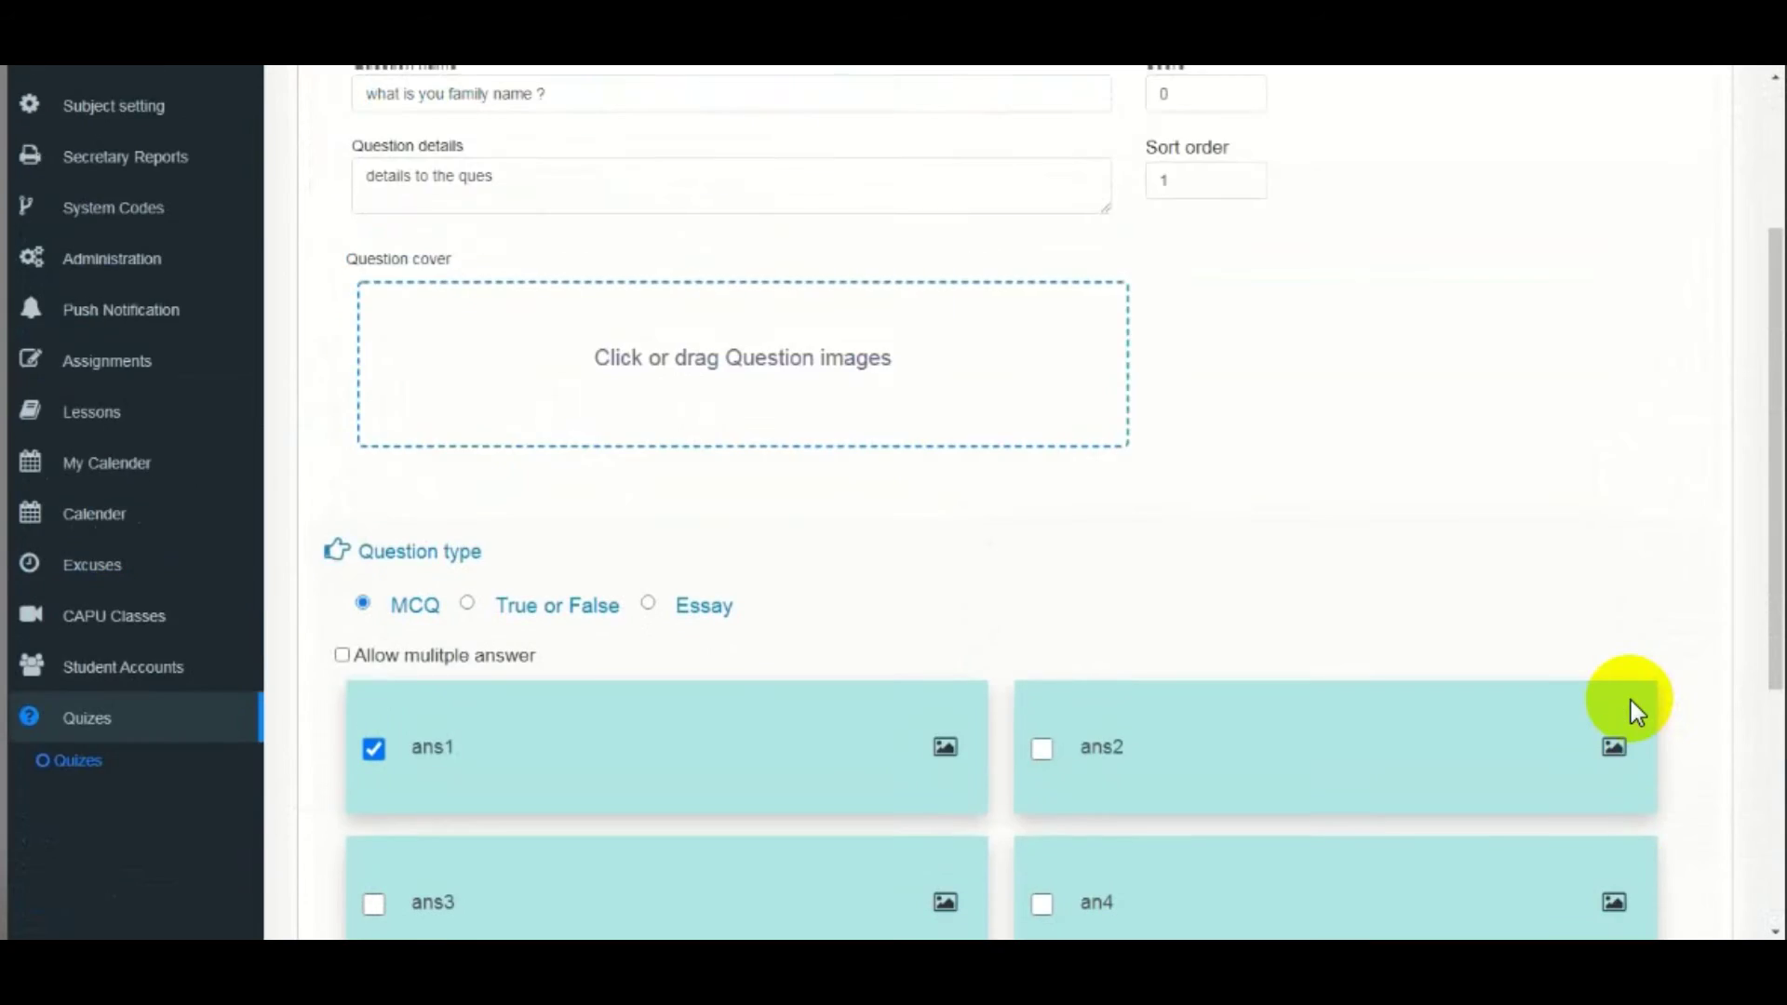
scroll(1630, 700, up, 3)
scroll(1631, 700, down, 7)
scroll(1630, 699, up, 7)
click(536, 367)
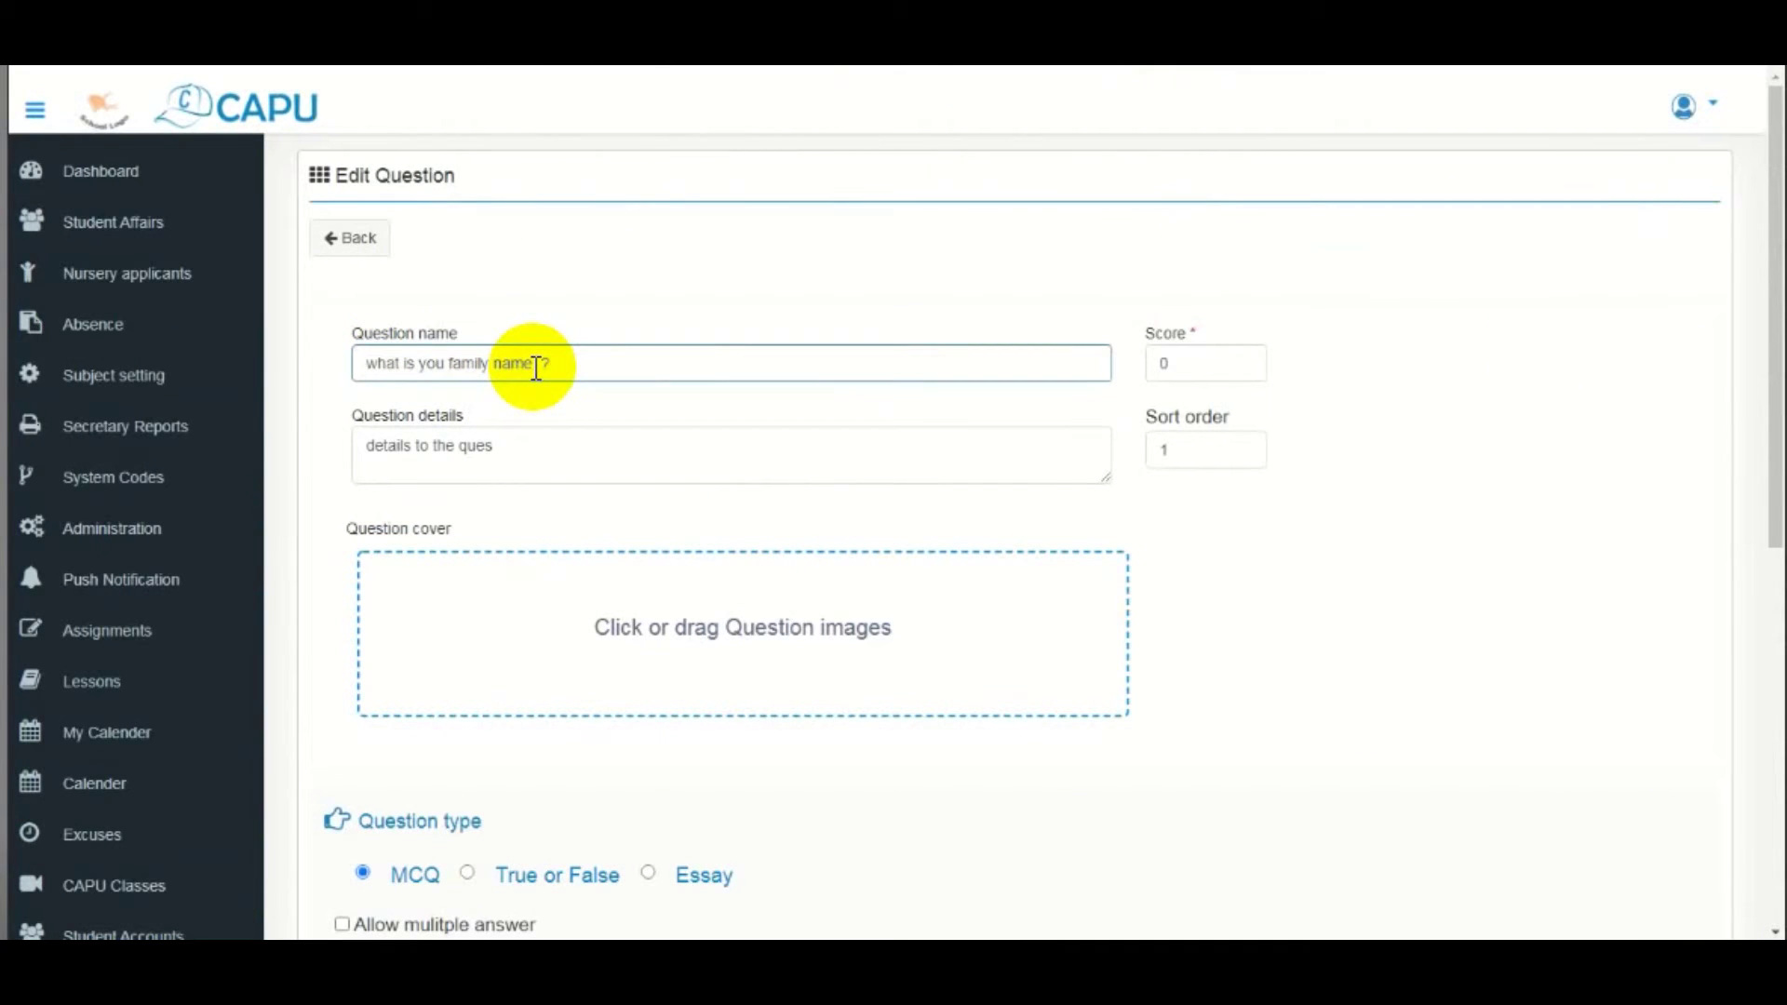
text(from question bank)
scroll(869, 477, down, 7)
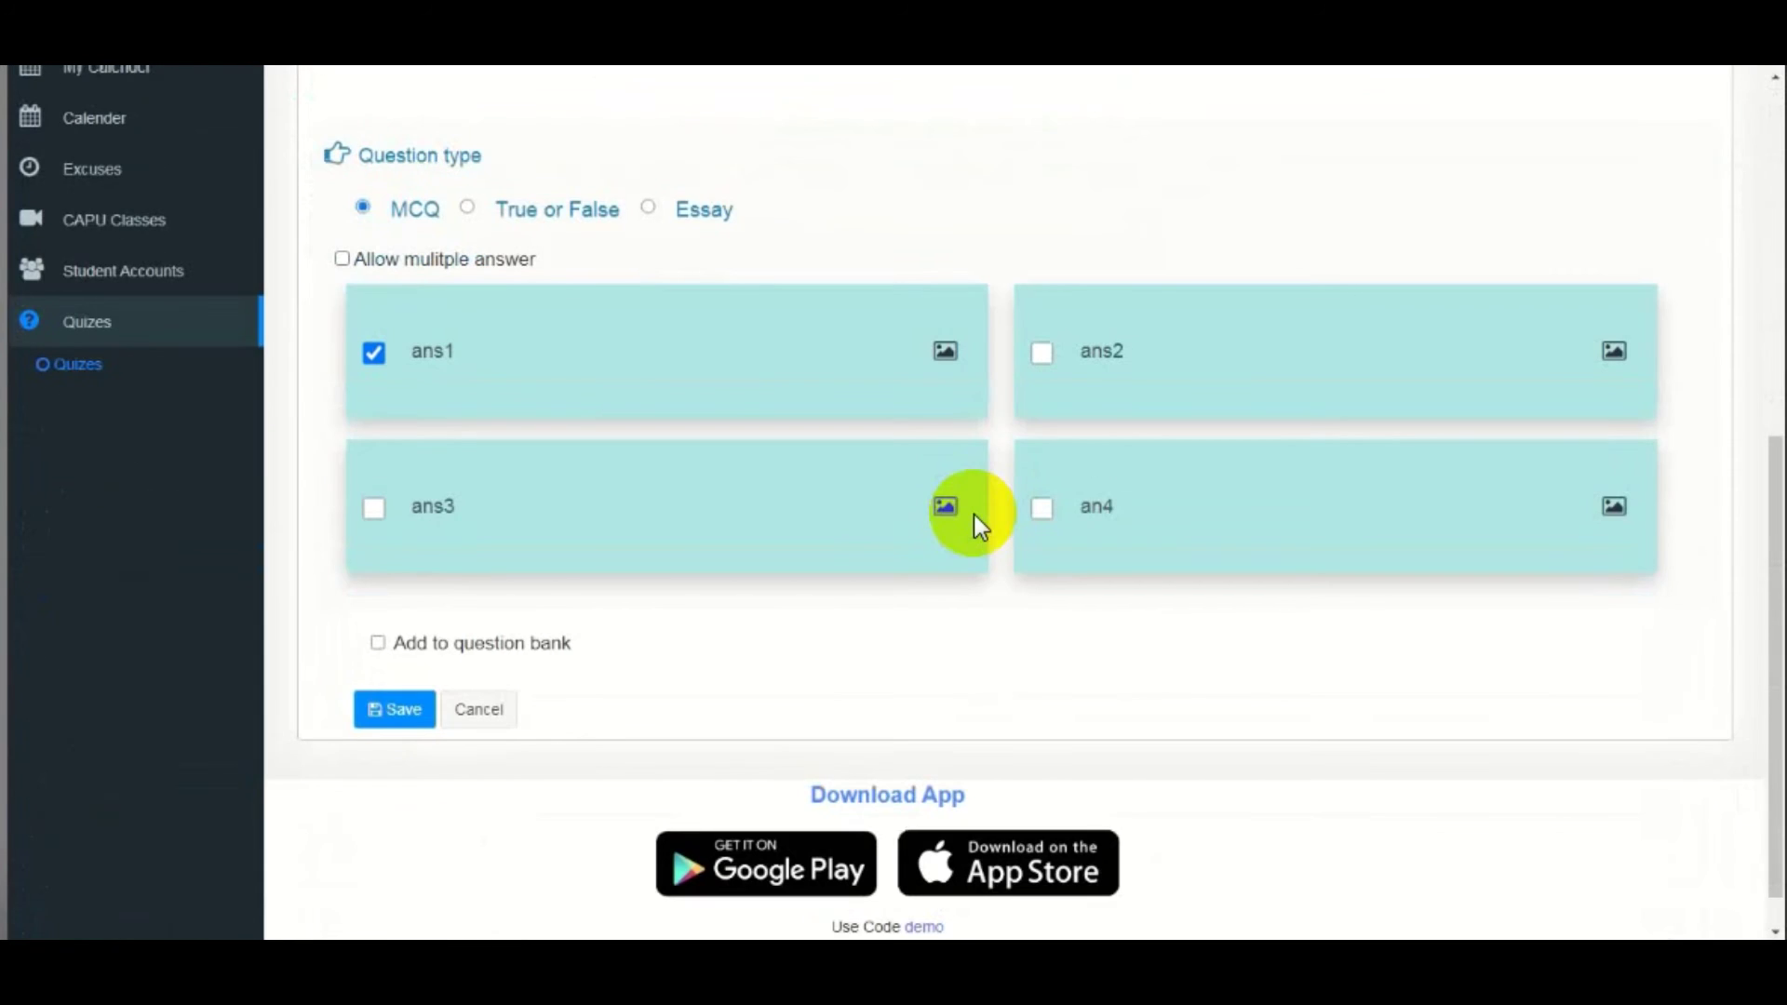
click(400, 705)
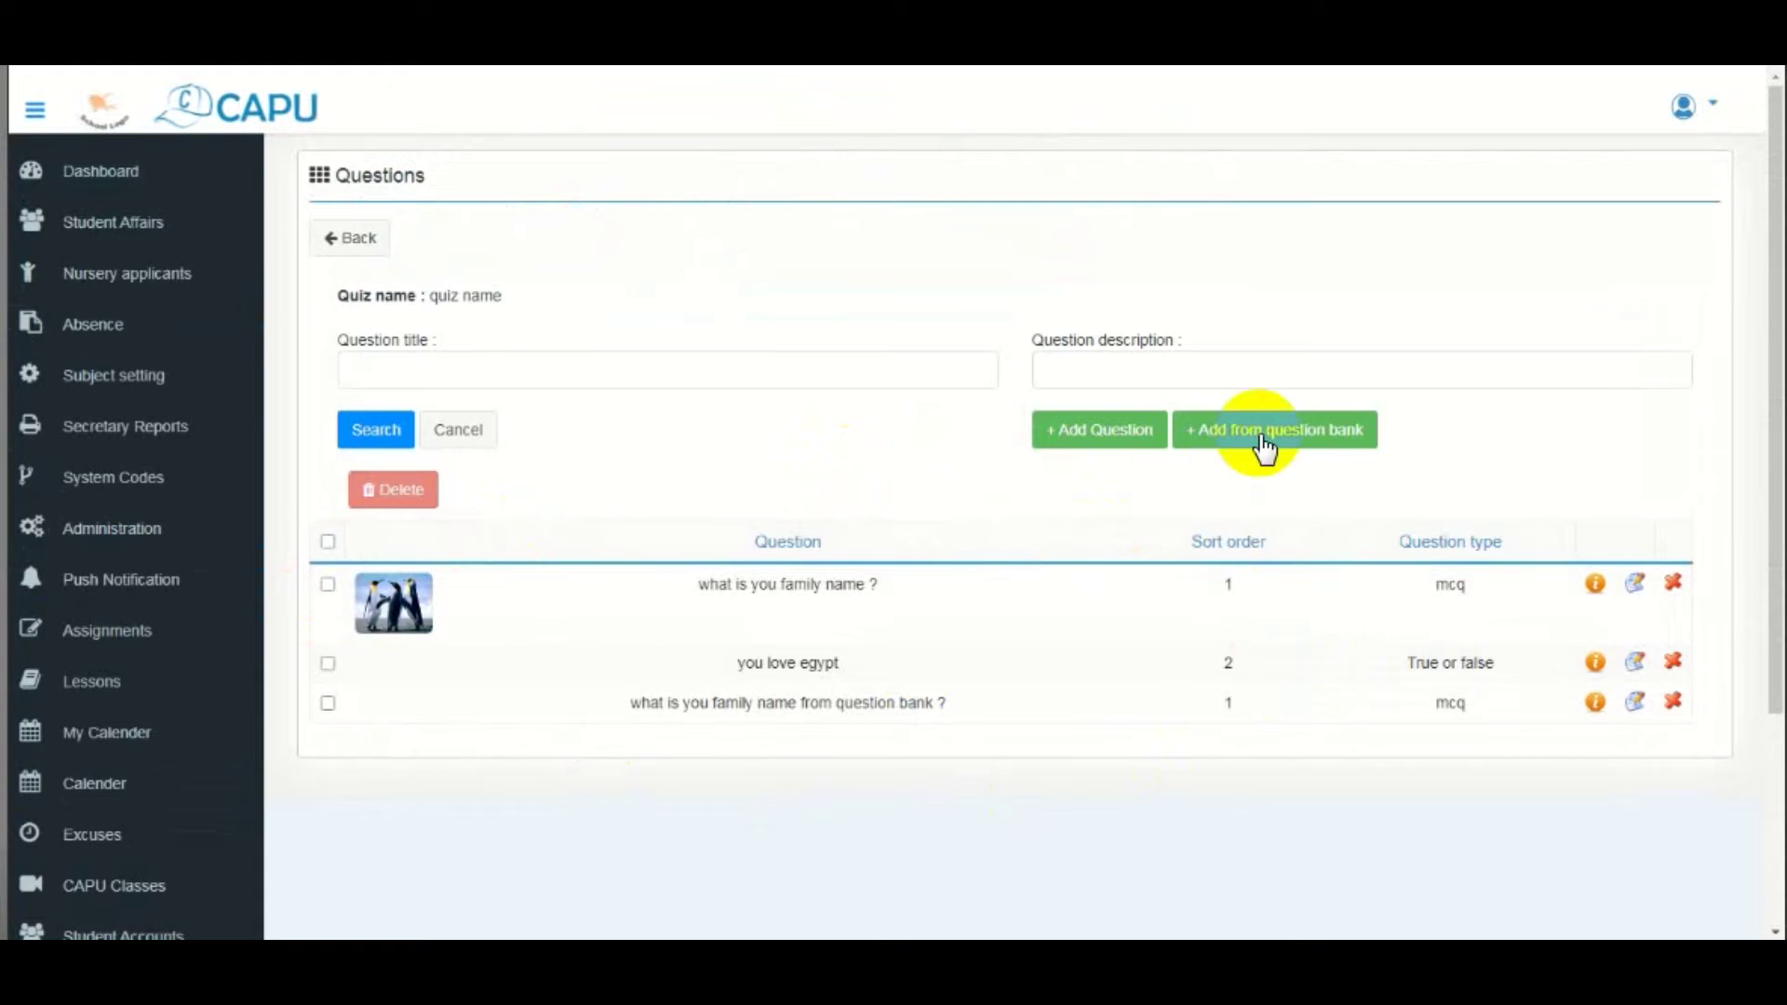
- Start a new quiz question named "describe your daily work ?"
click(1089, 433)
scroll(1243, 636, down, 4)
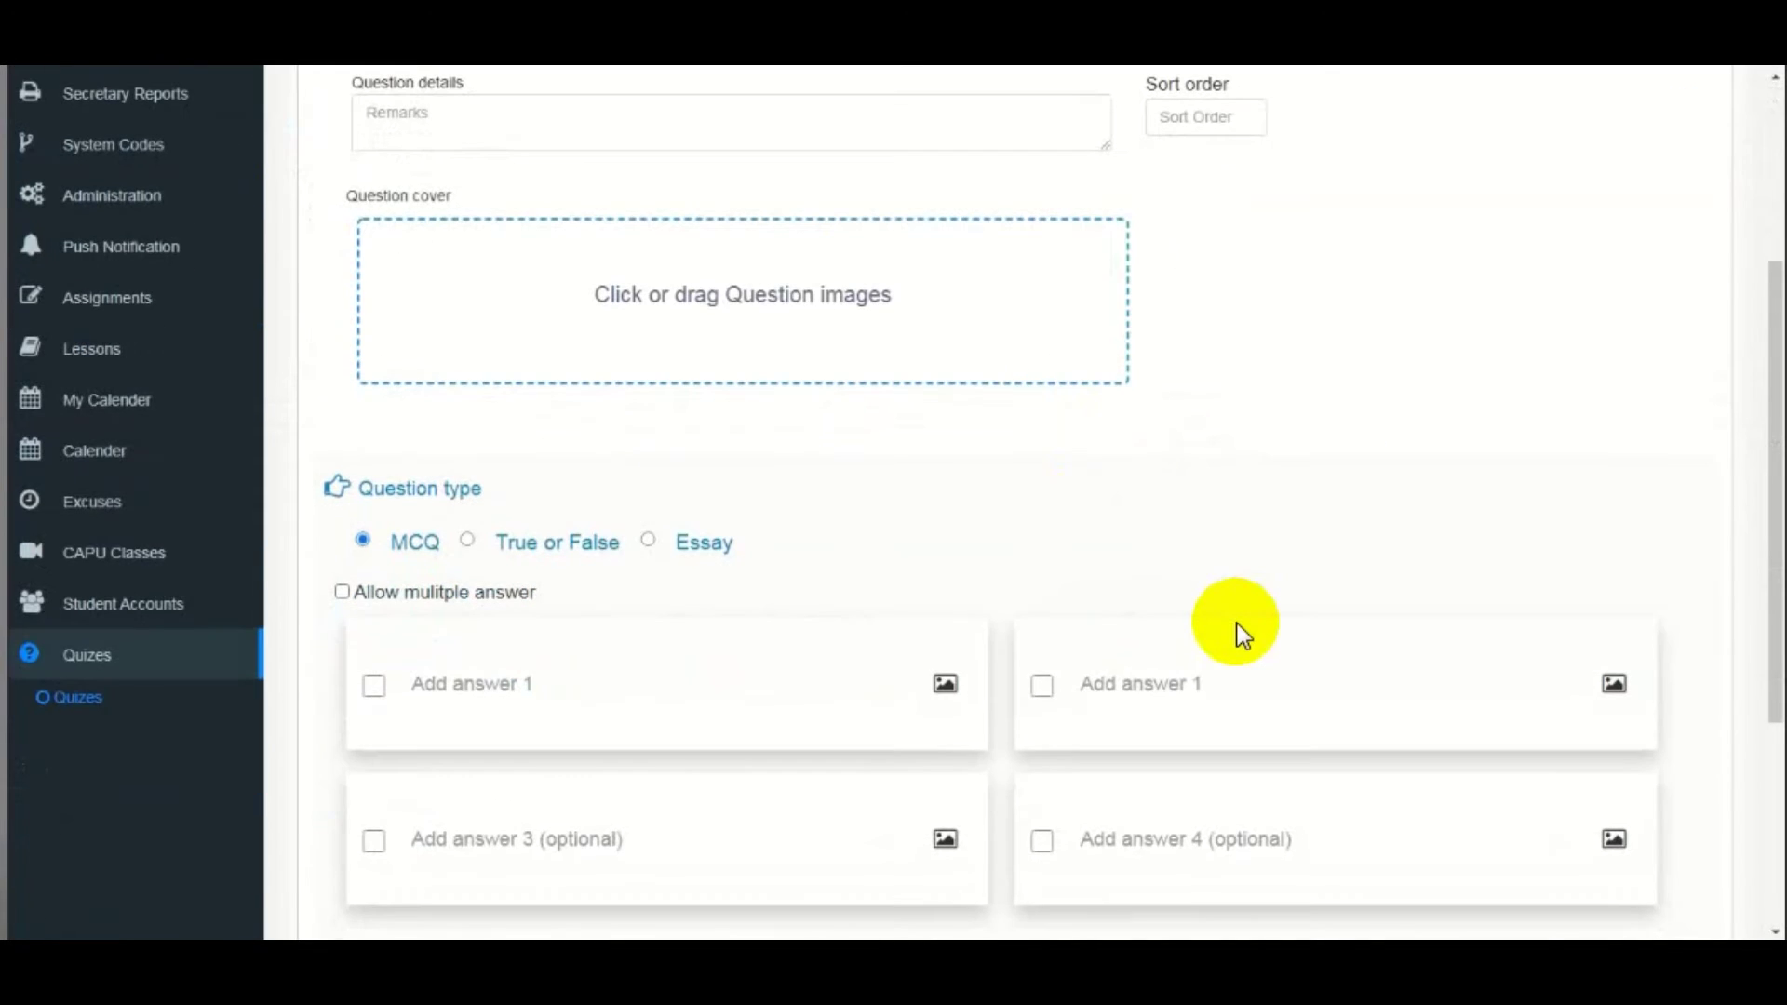
scroll(834, 410, up, 4)
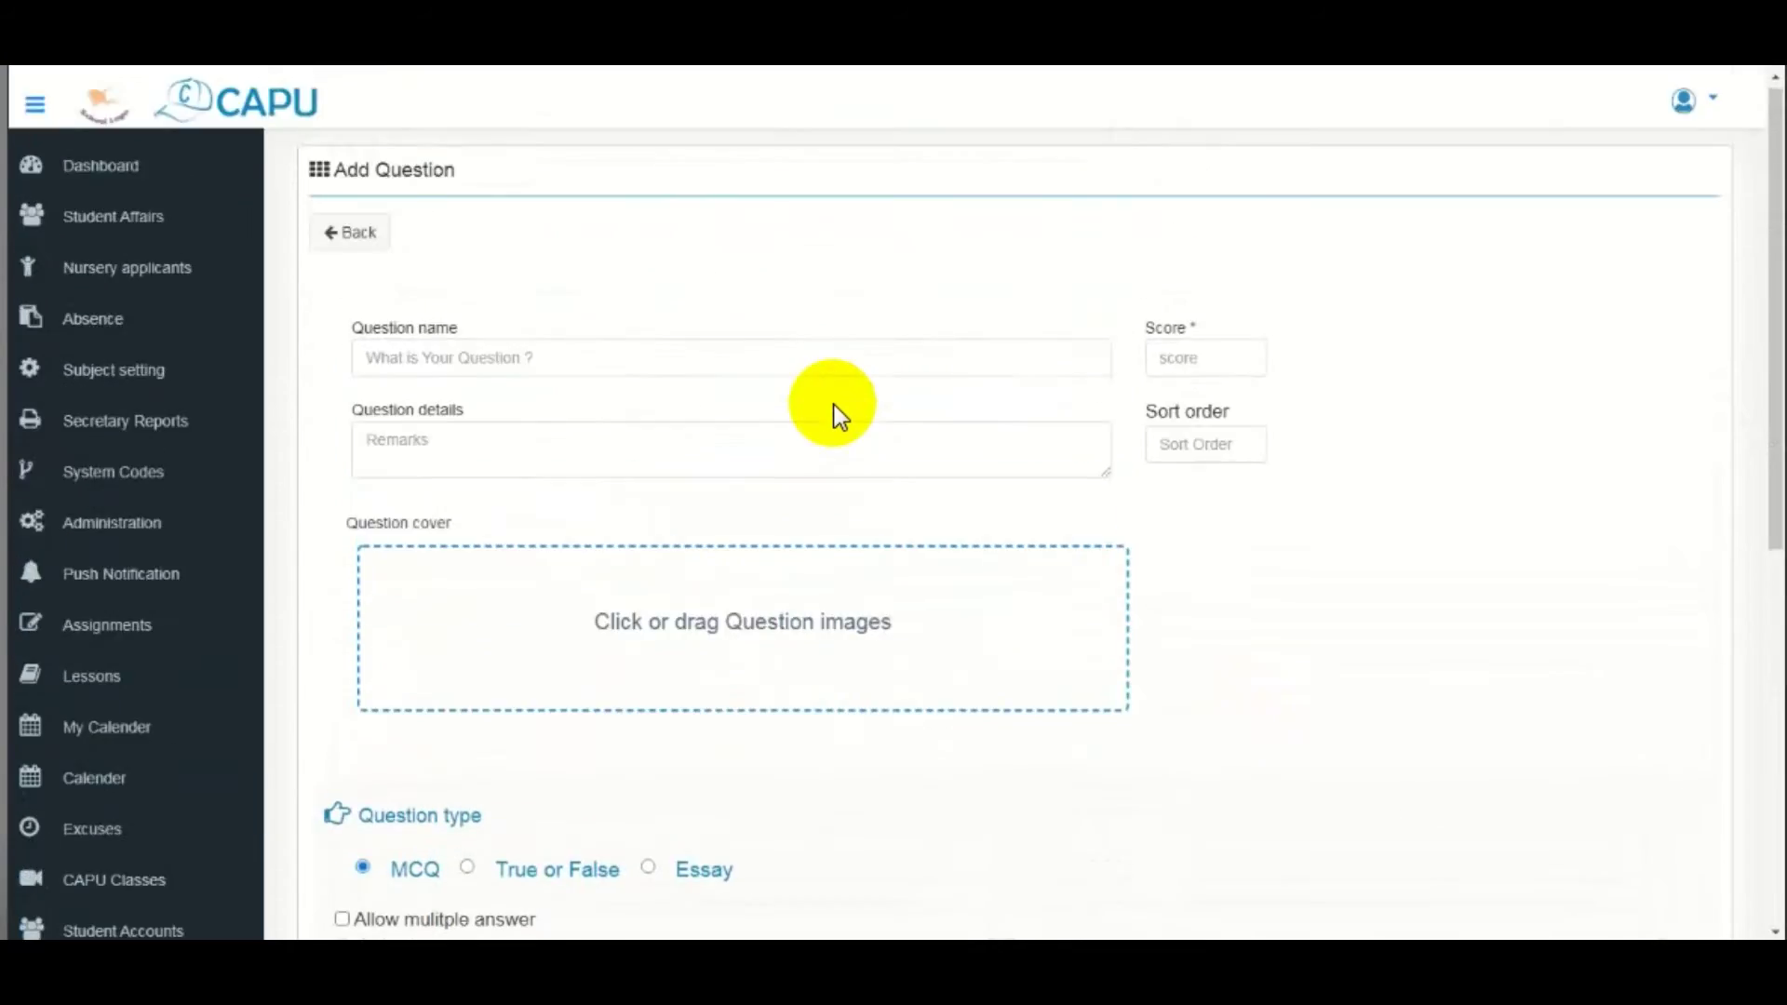
click(557, 363)
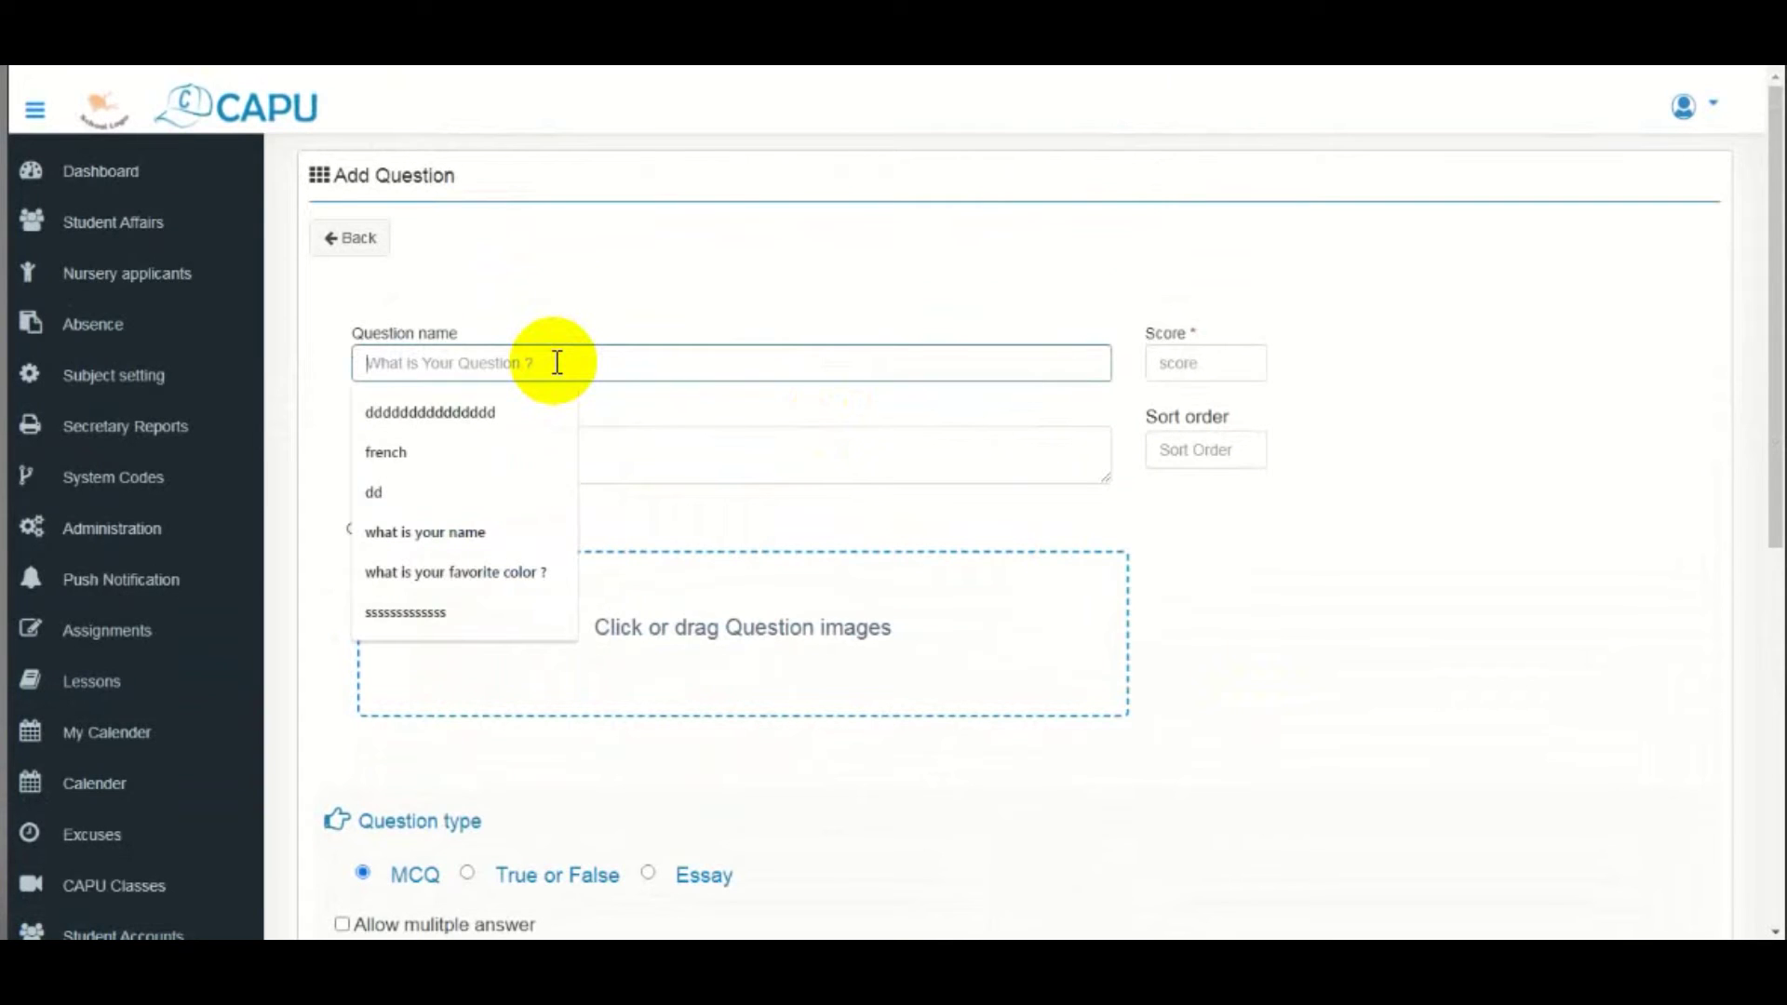
text(descri)
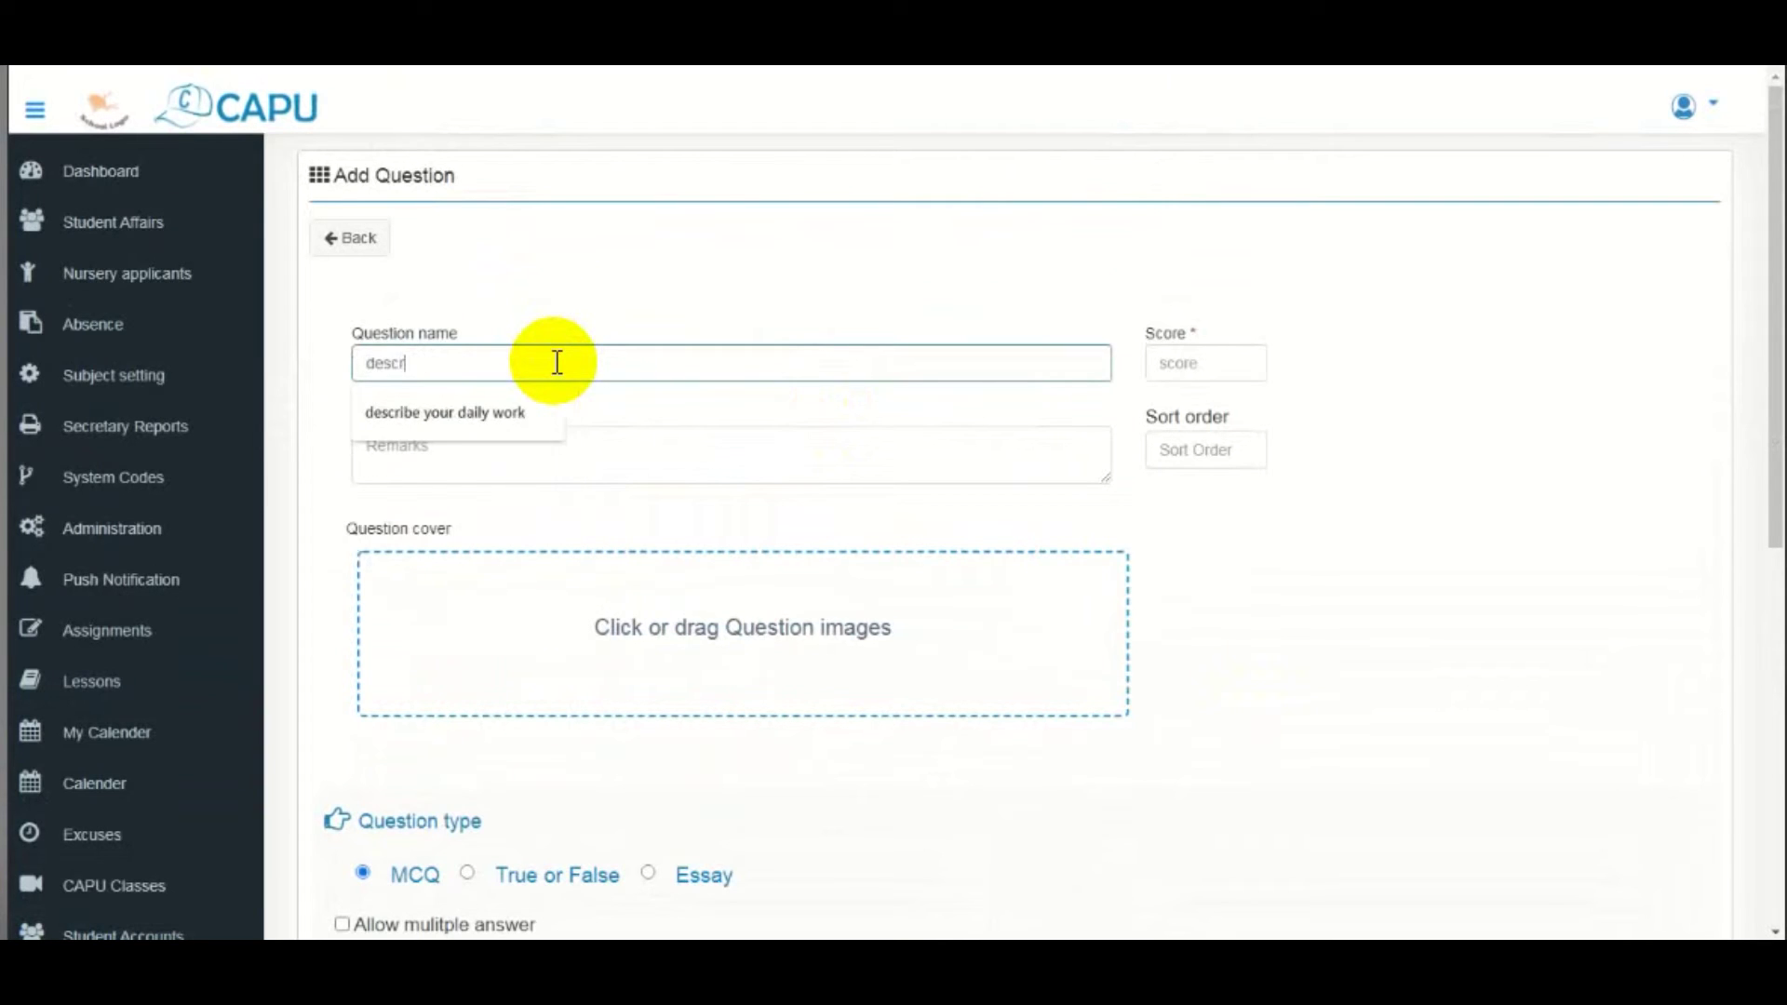
text(p)
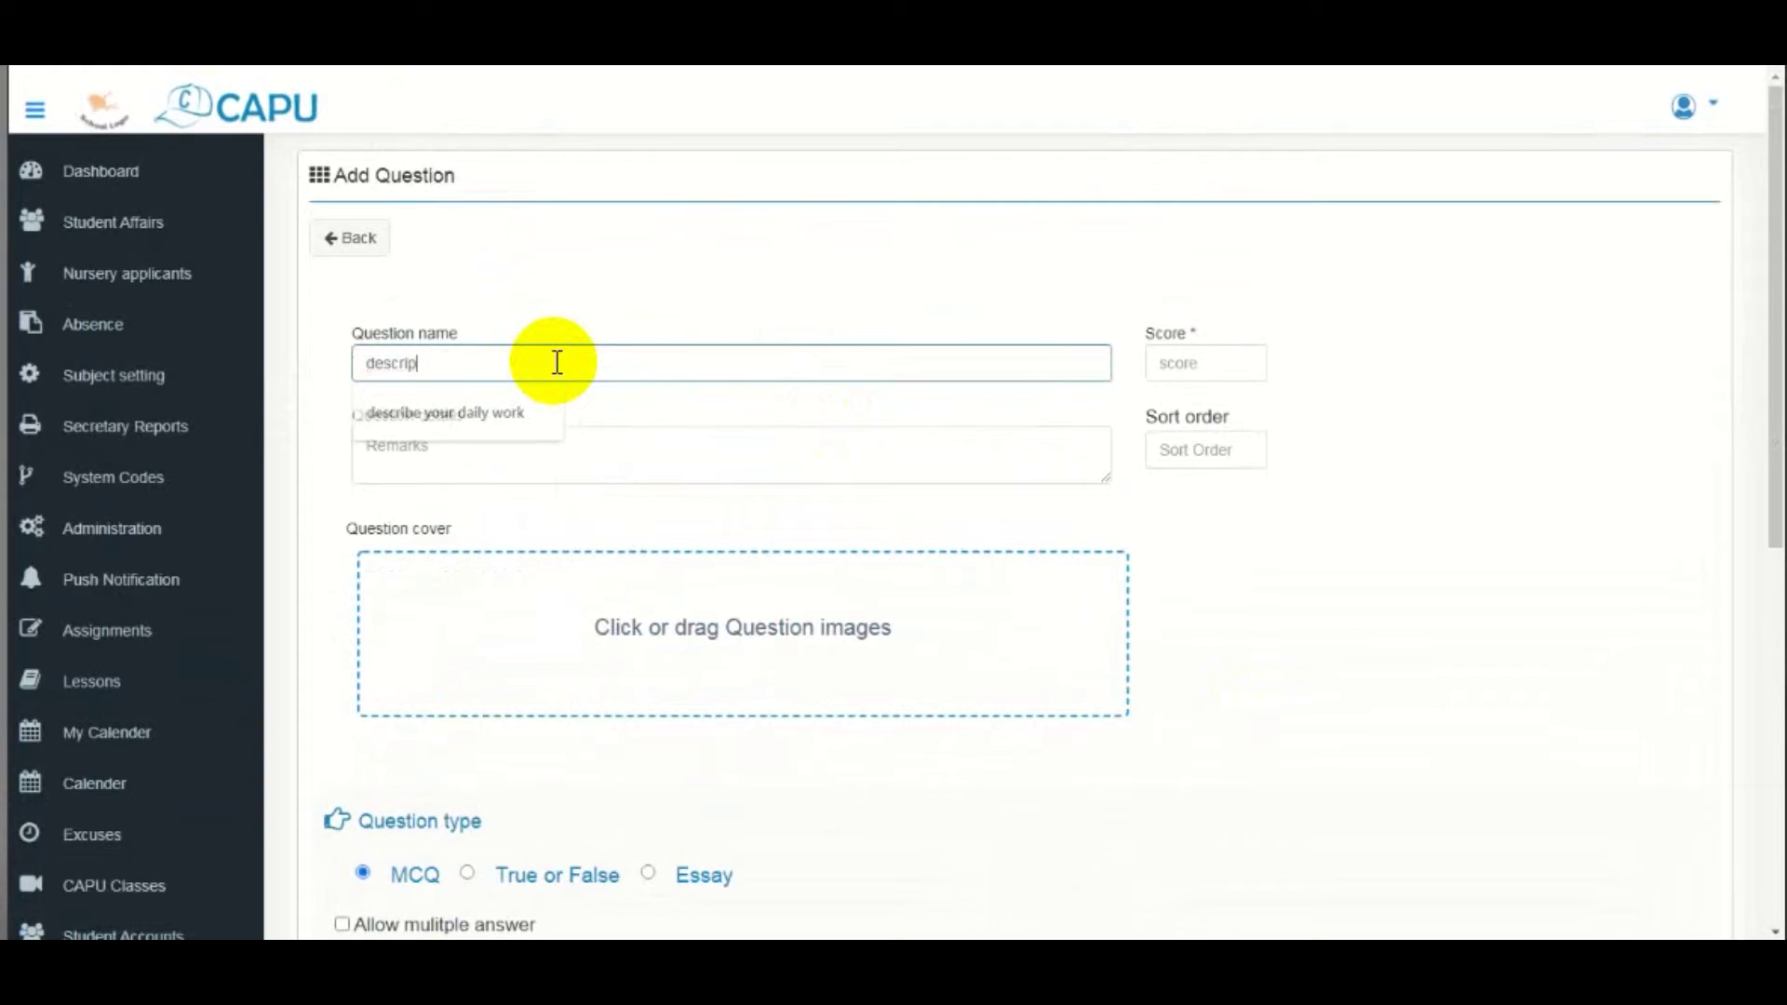
text(pl)
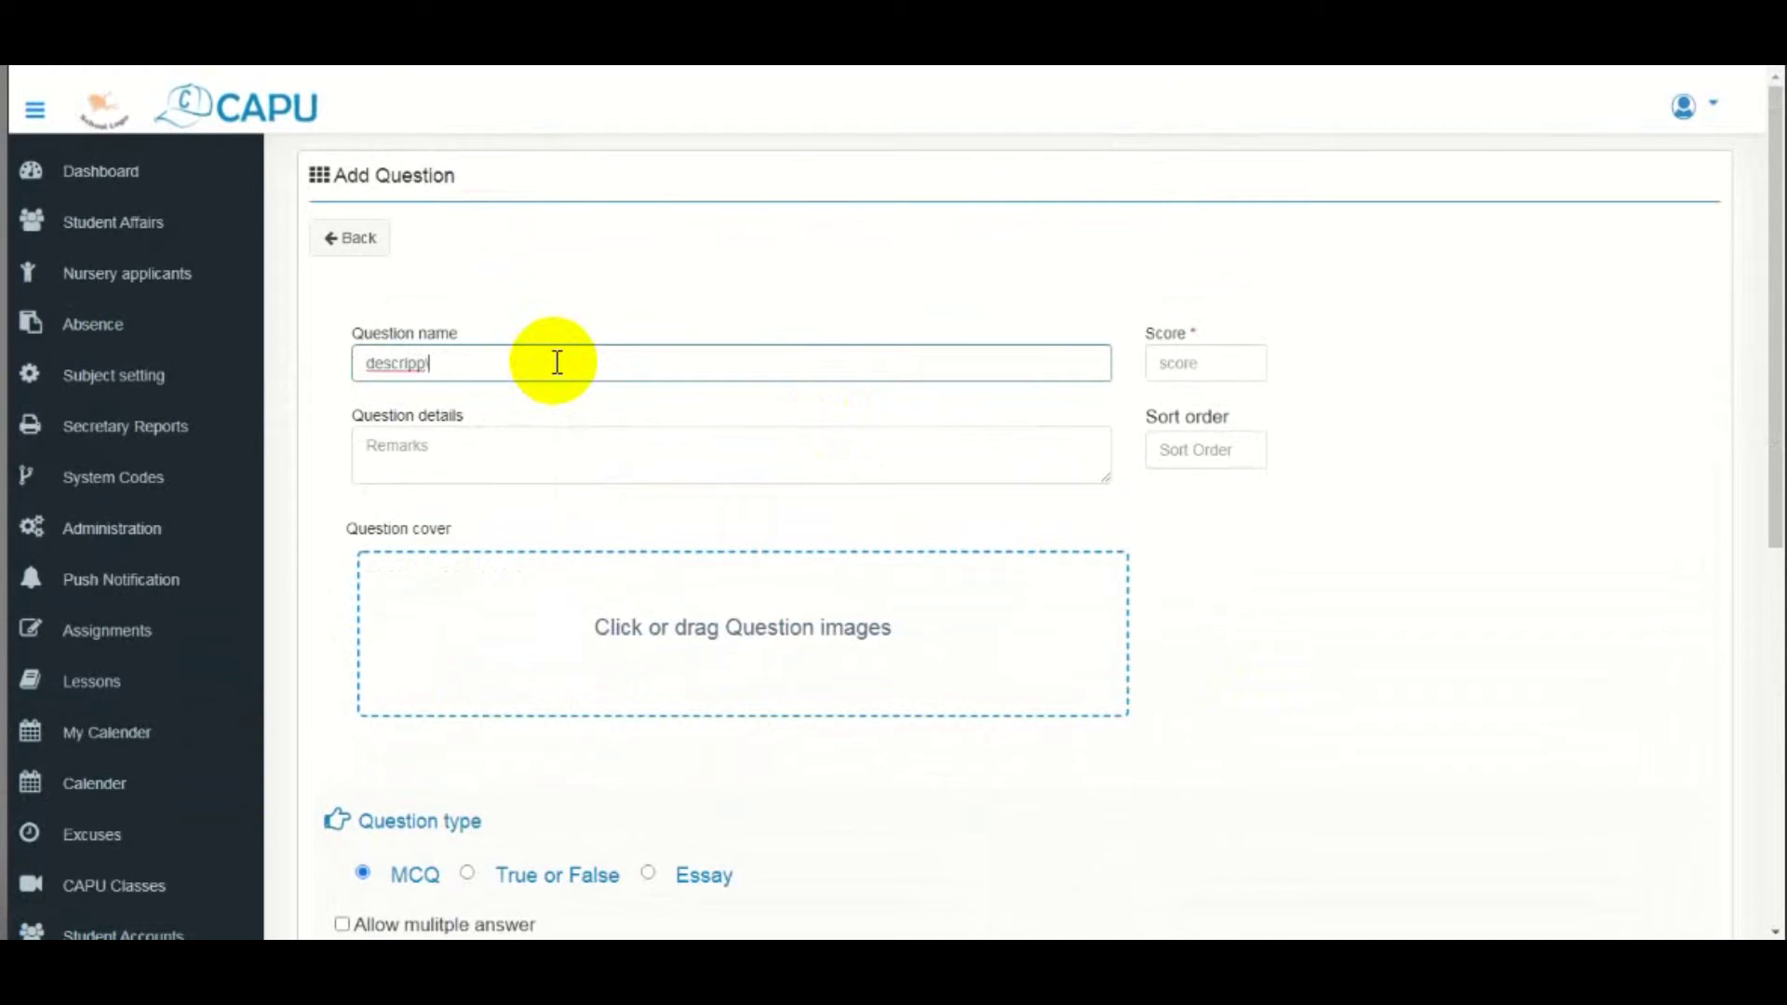
key(BackSpace)
key(BackSpace)
key(BackSpace)
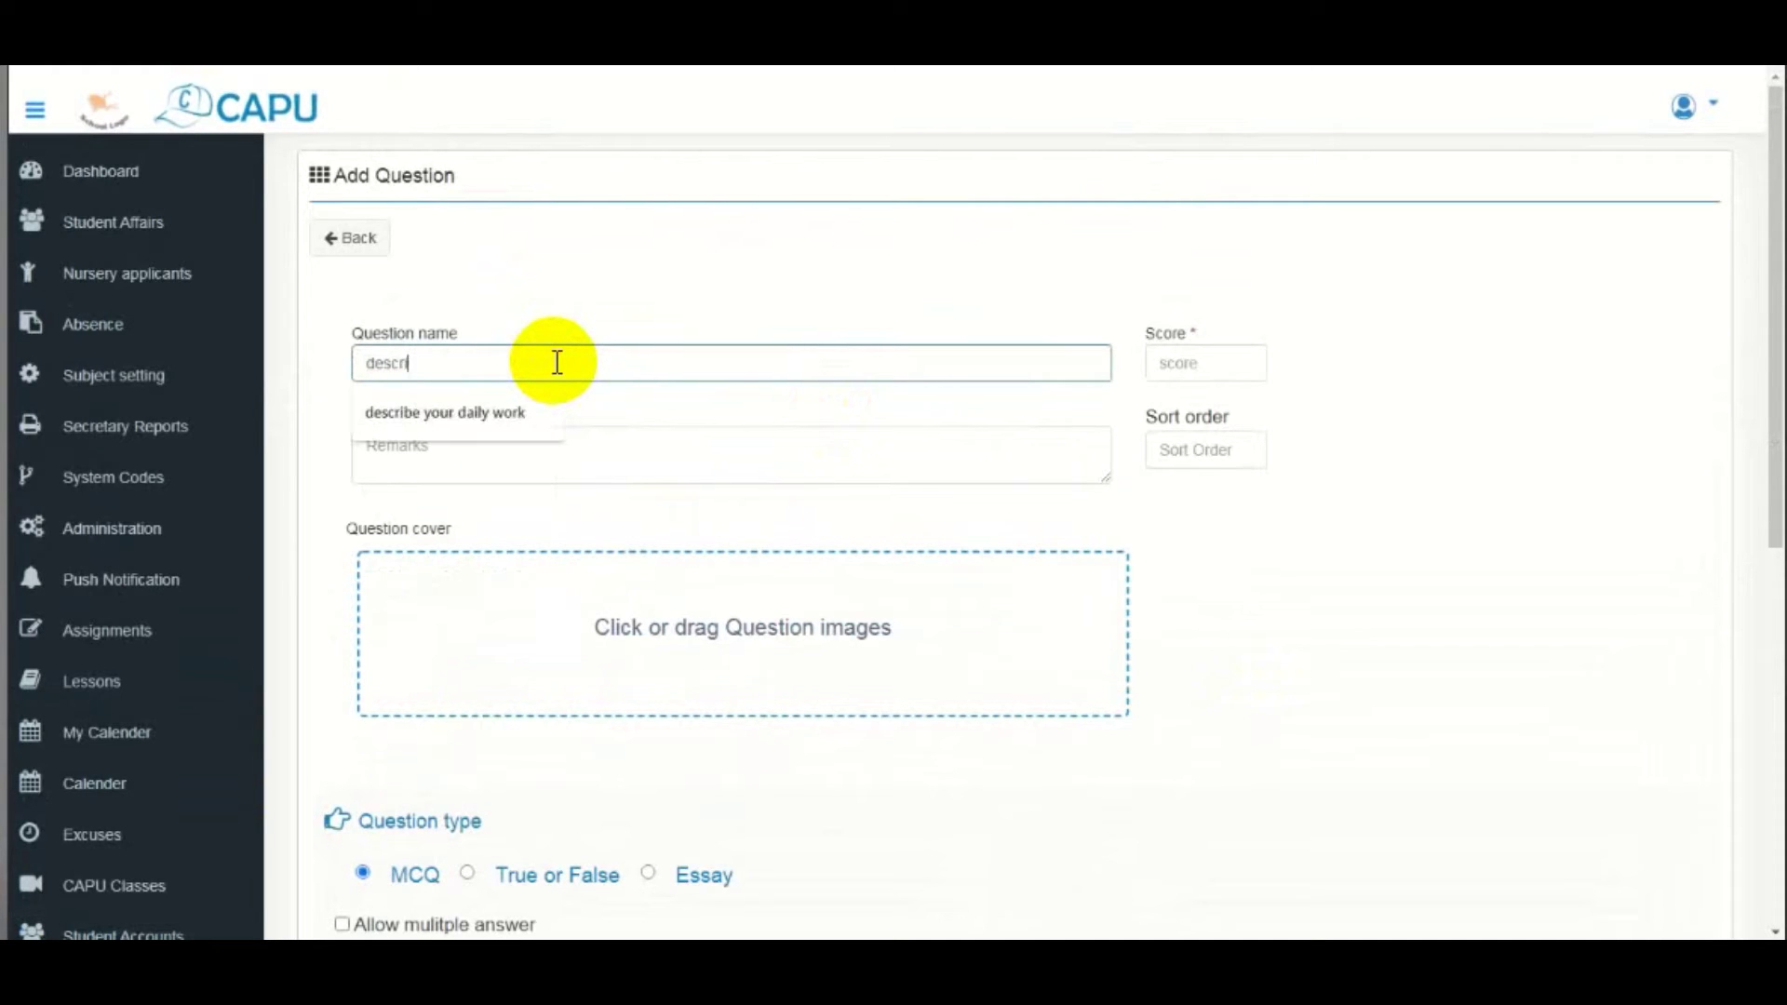
click(530, 421)
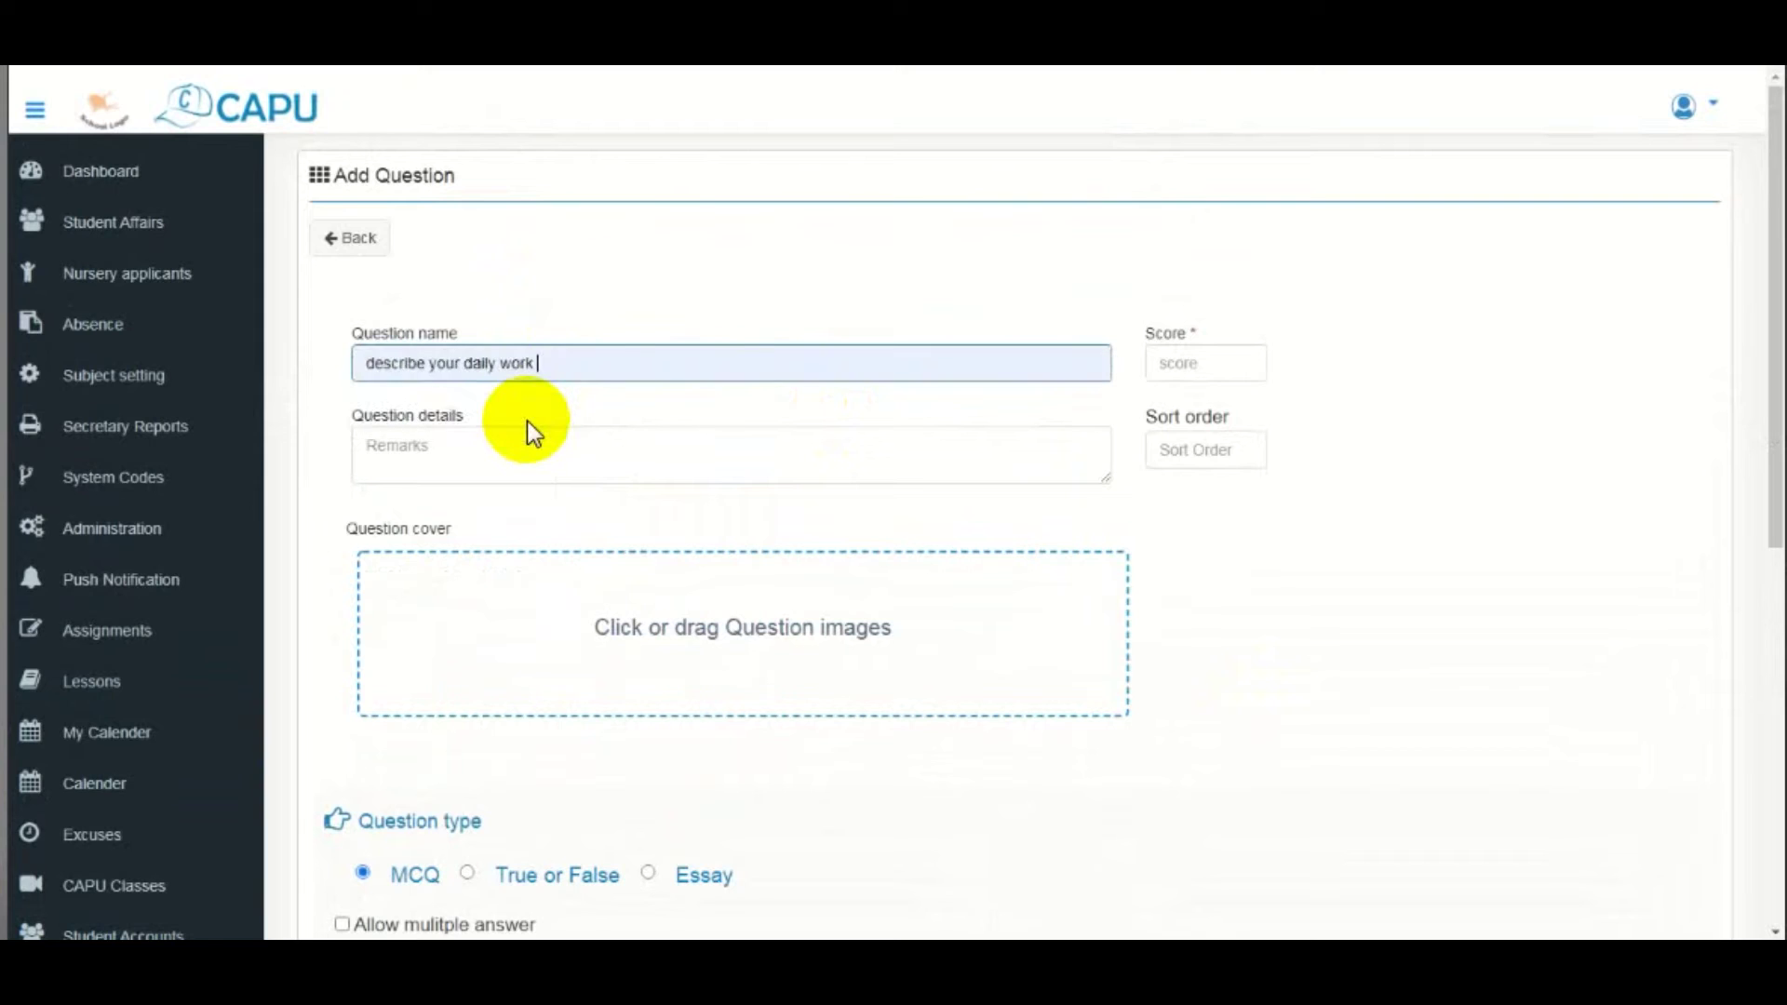
text(?)
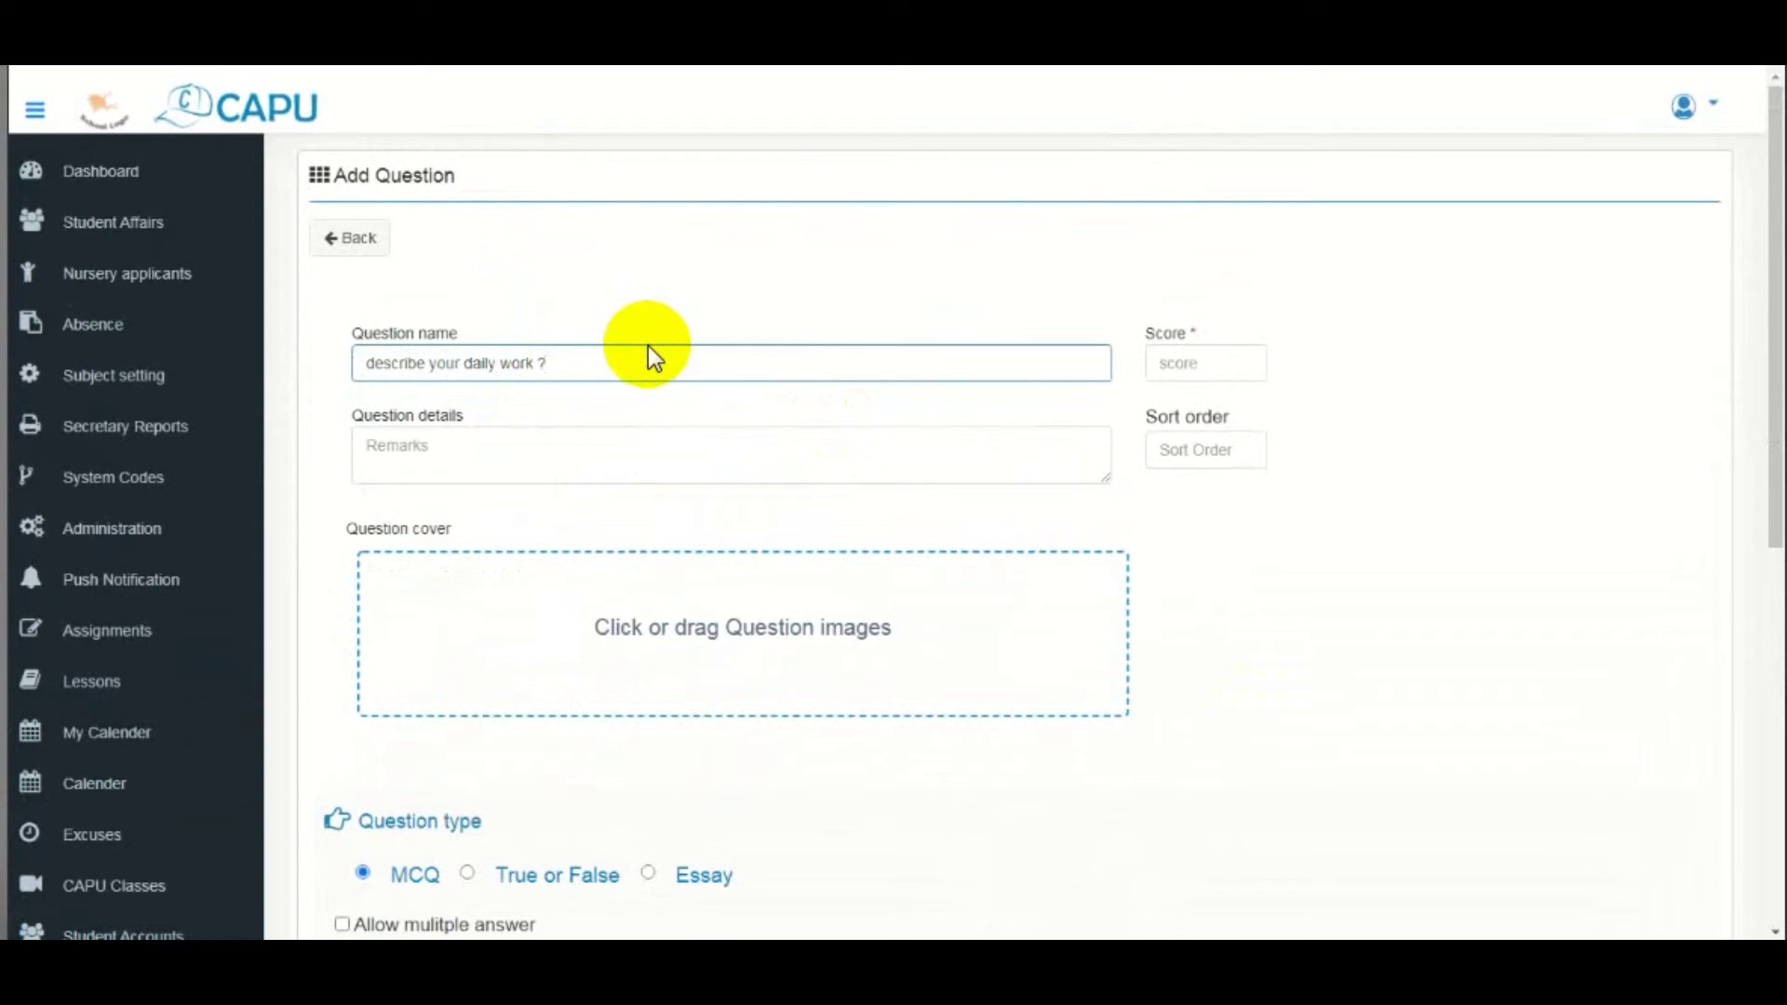
- Give the question a score of 5 and attach Chrysanthemum.jpg from Sample Pictures as its cover image
scroll(850, 546, down, 3)
click(1231, 141)
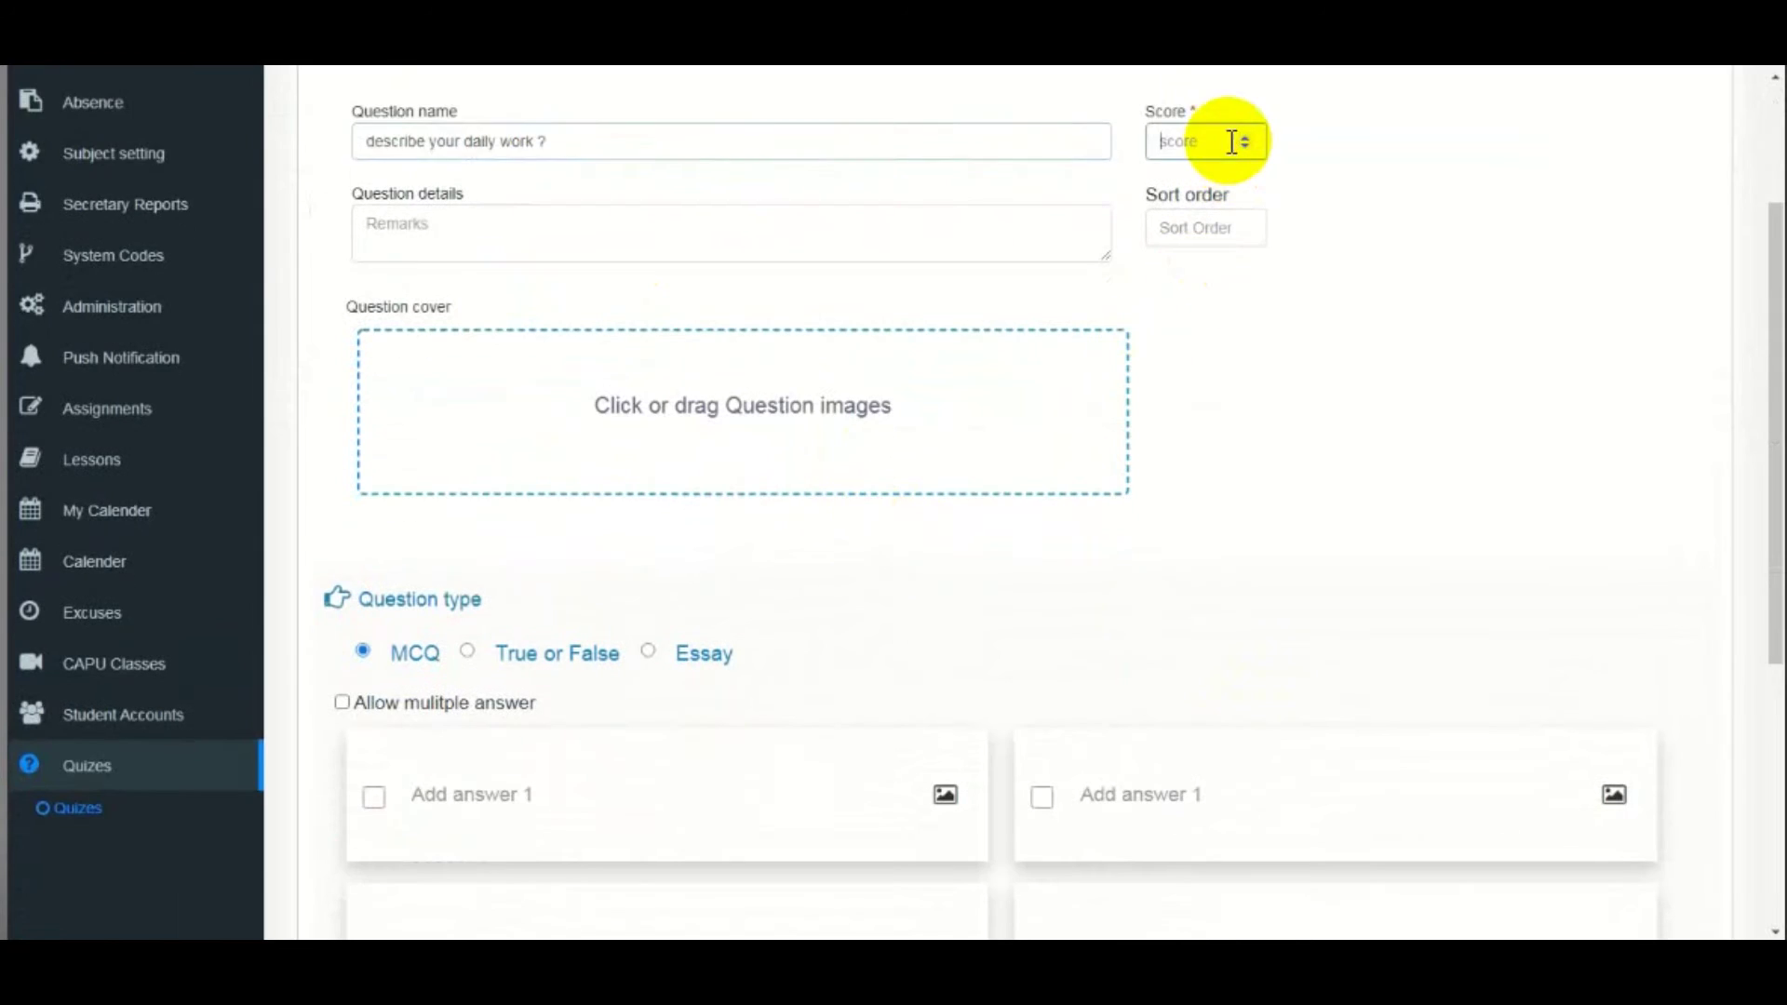
text(5)
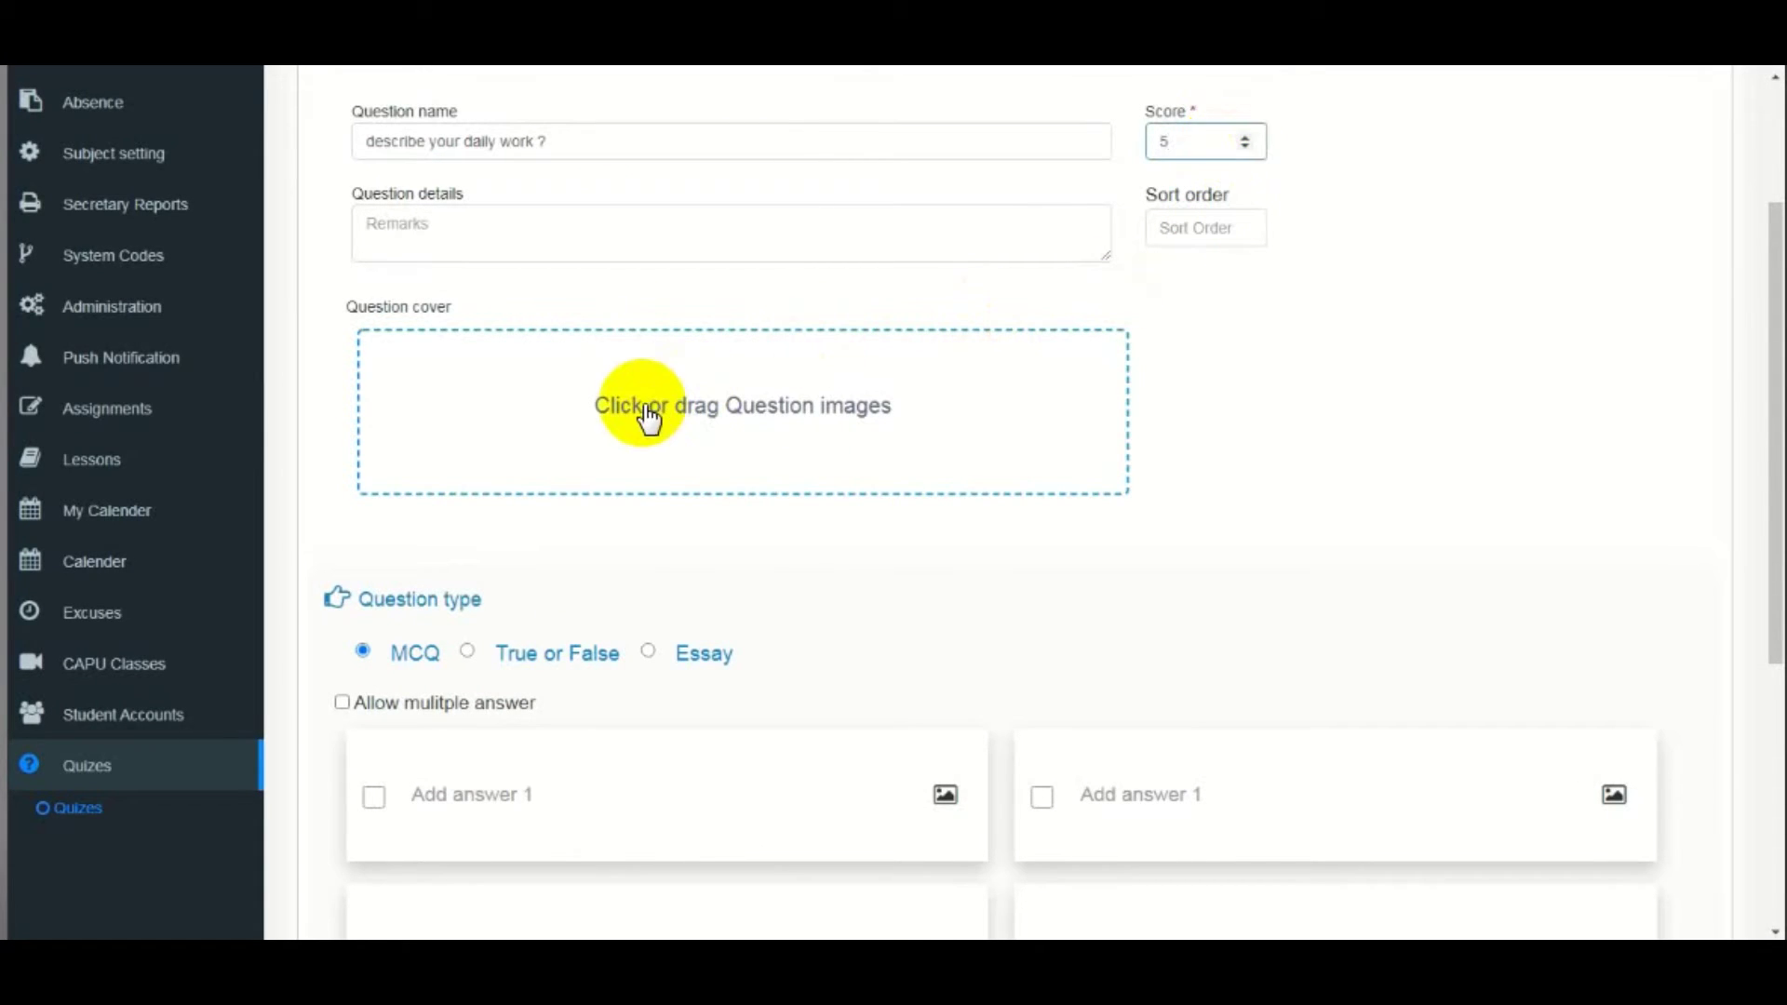
click(868, 282)
click(602, 253)
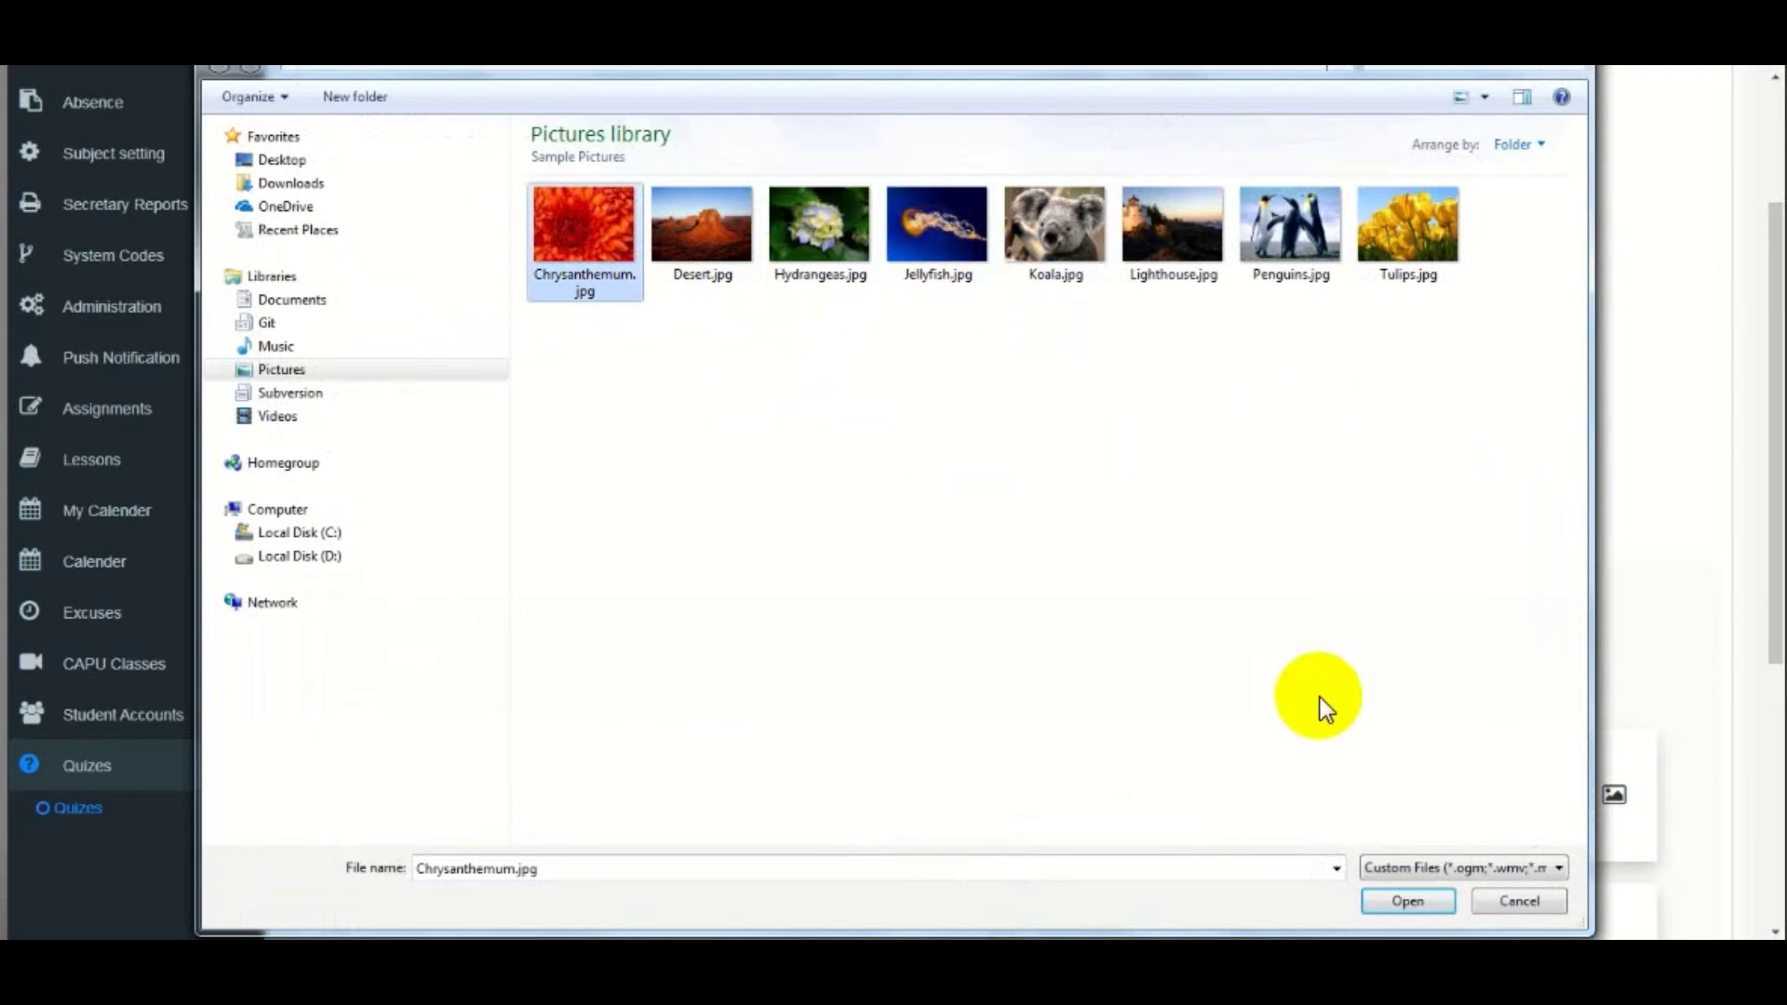
click(1424, 906)
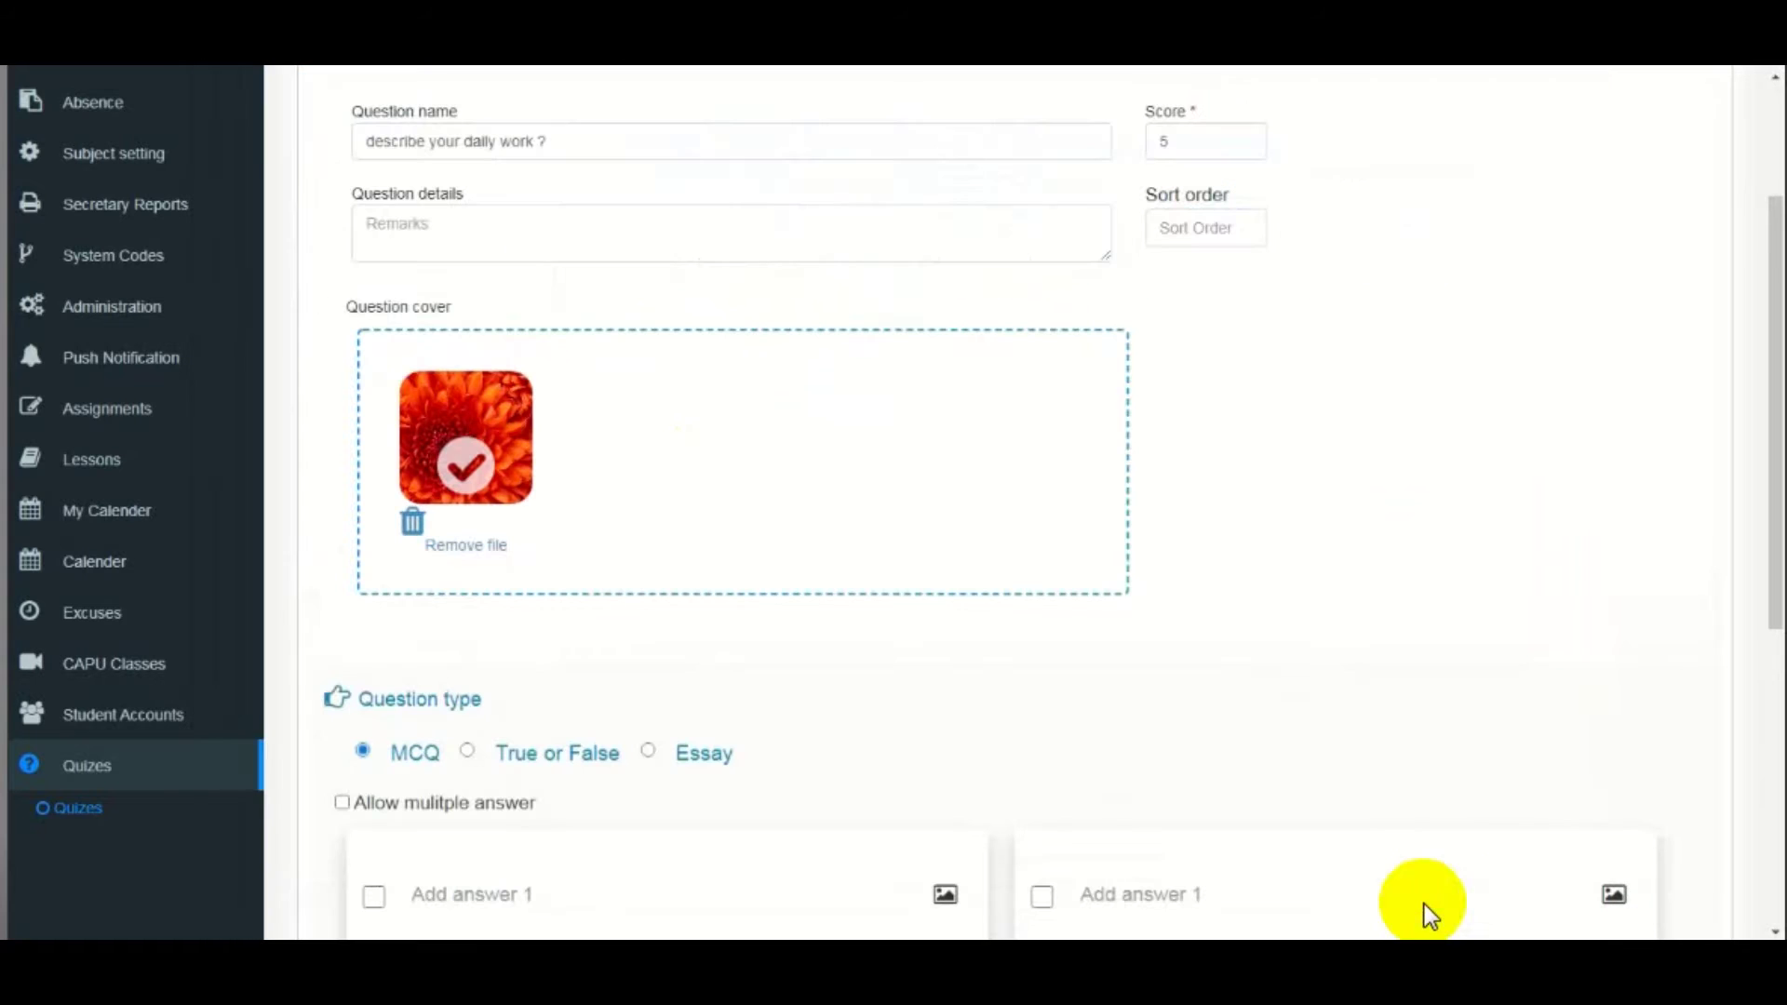
- Make the question an Essay with sort order 4, and save it
drag(1780, 368, 1777, 537)
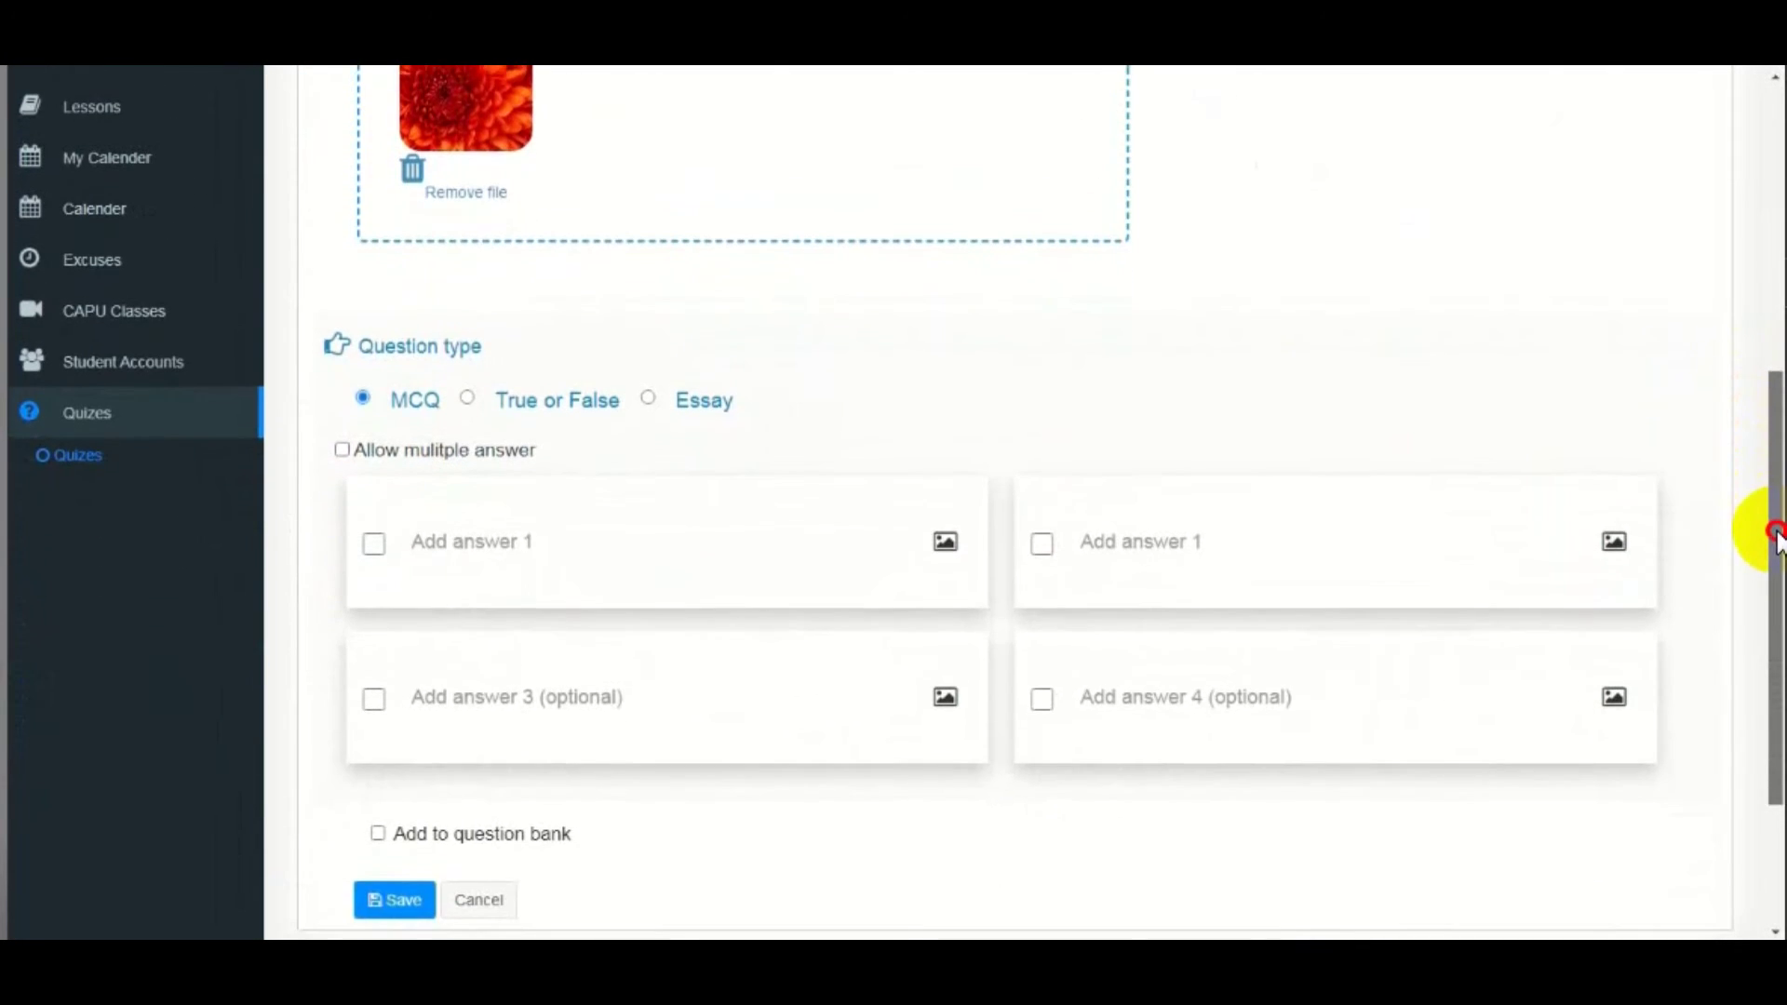
click(647, 400)
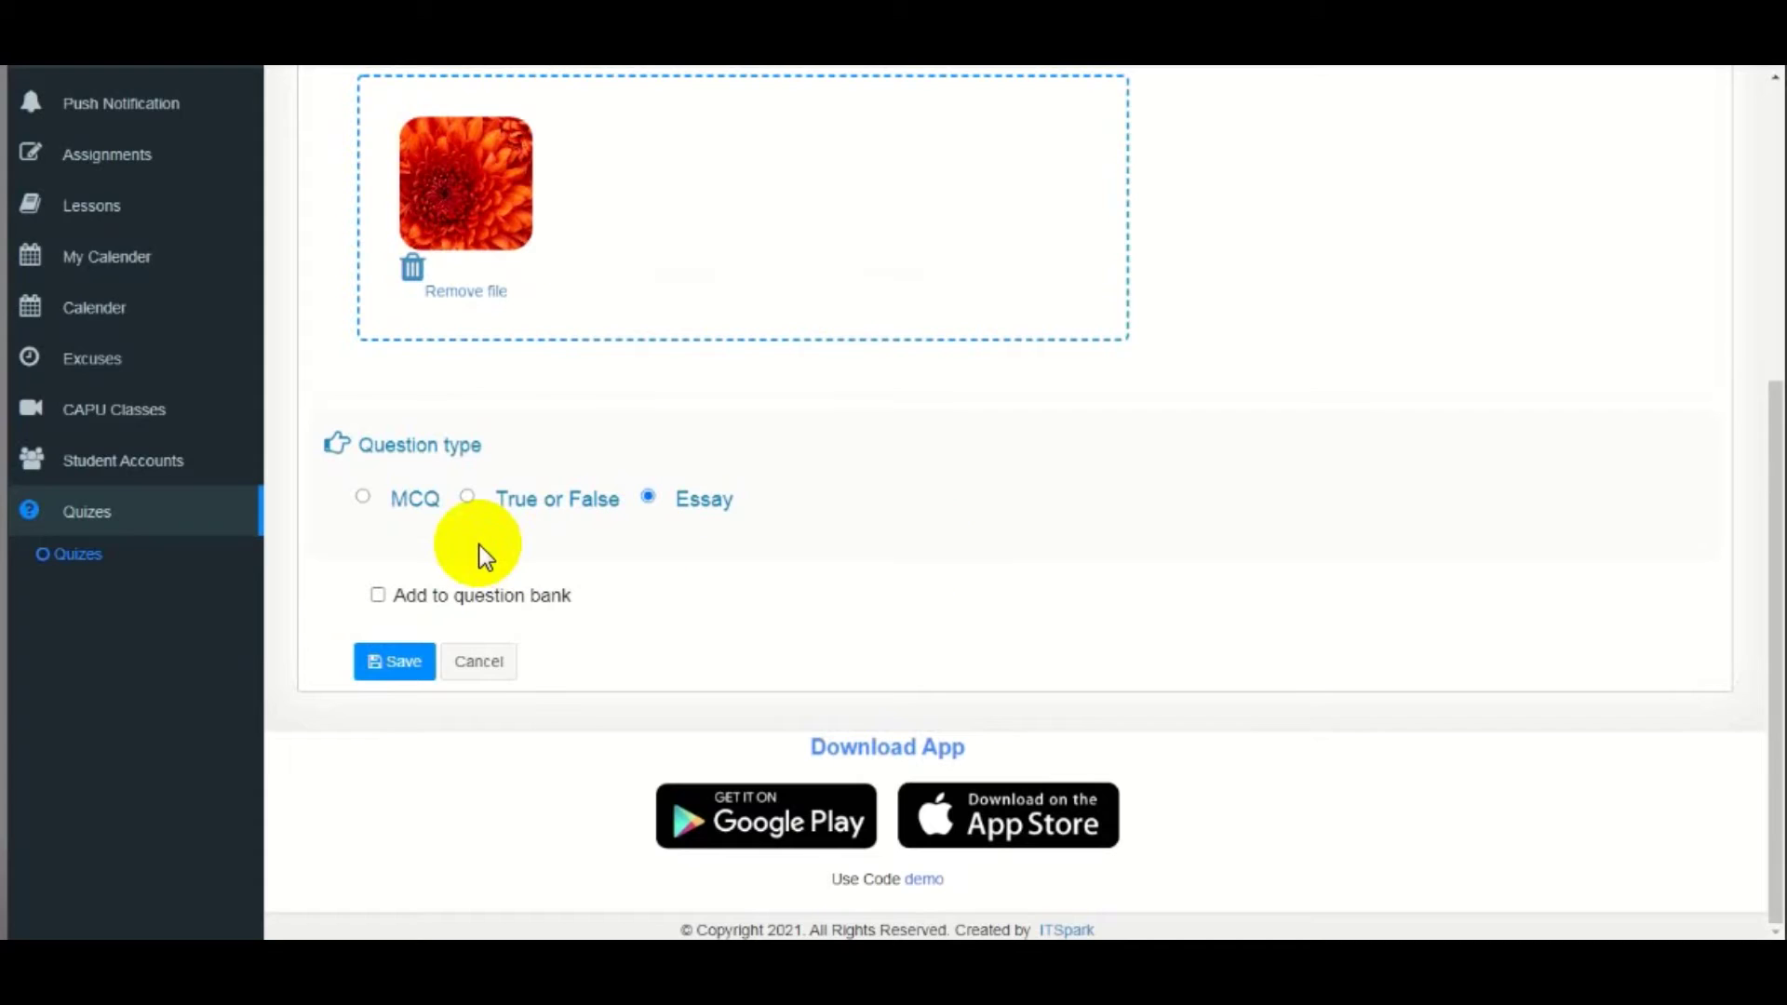
scroll(880, 481, up, 5)
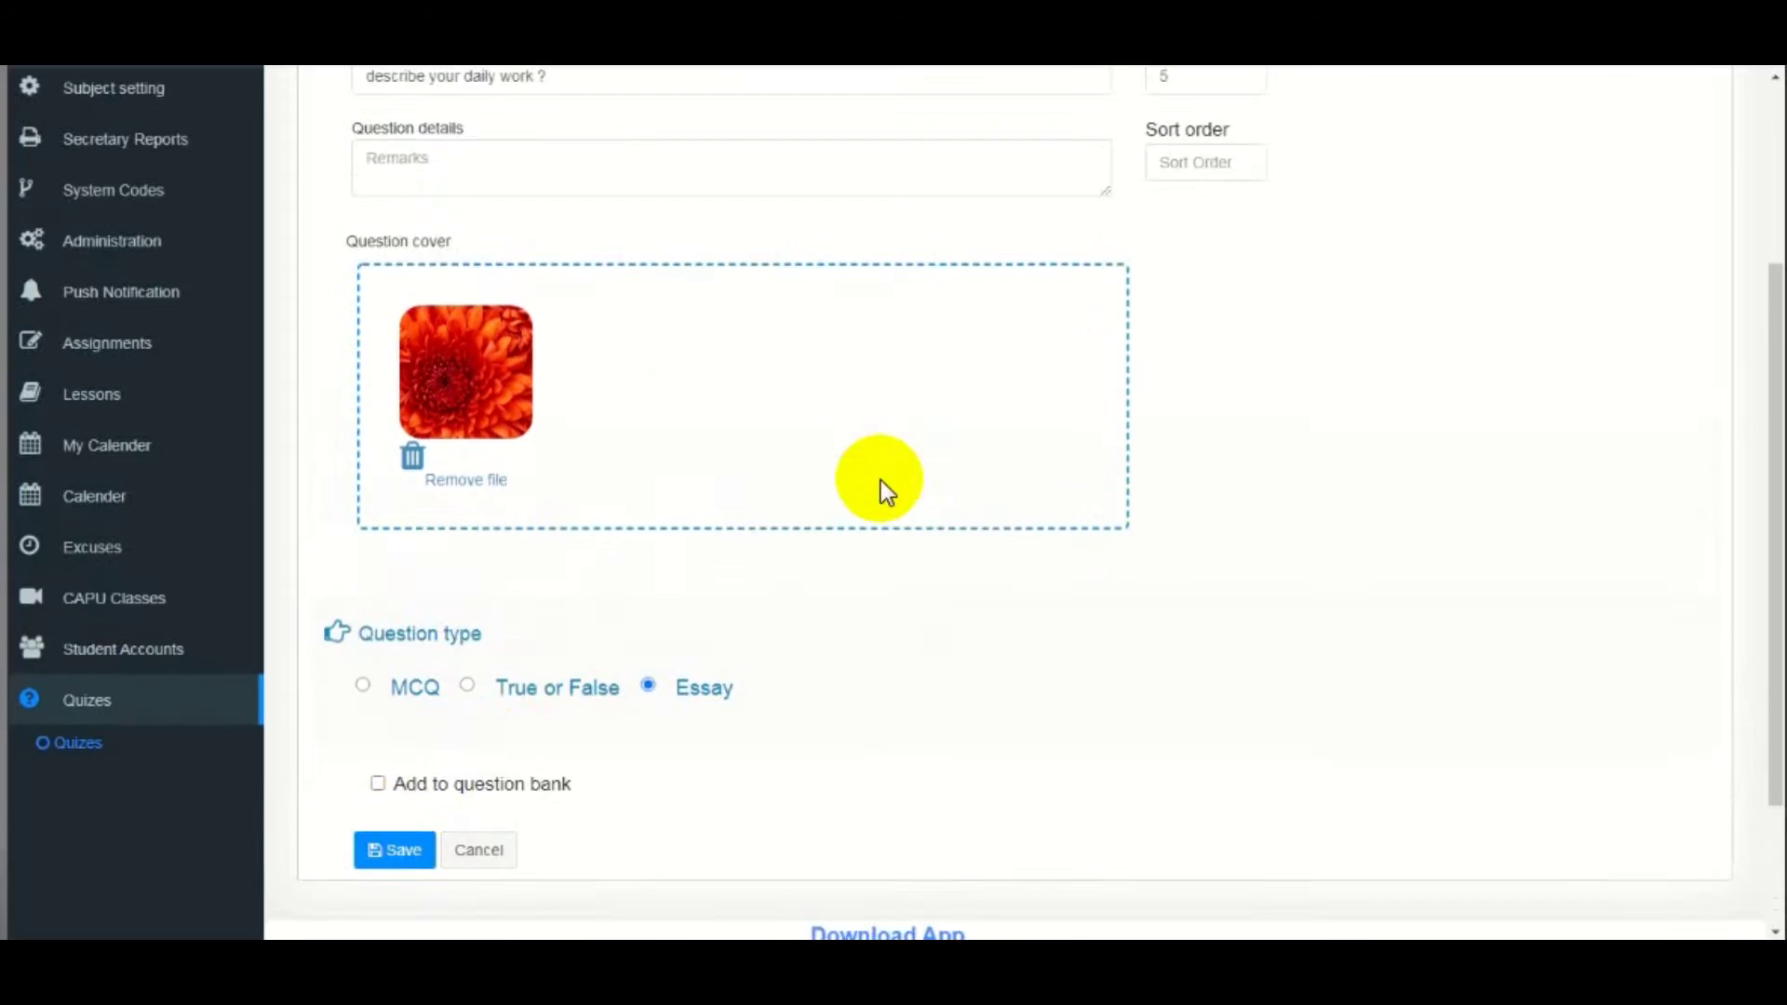
click(1200, 447)
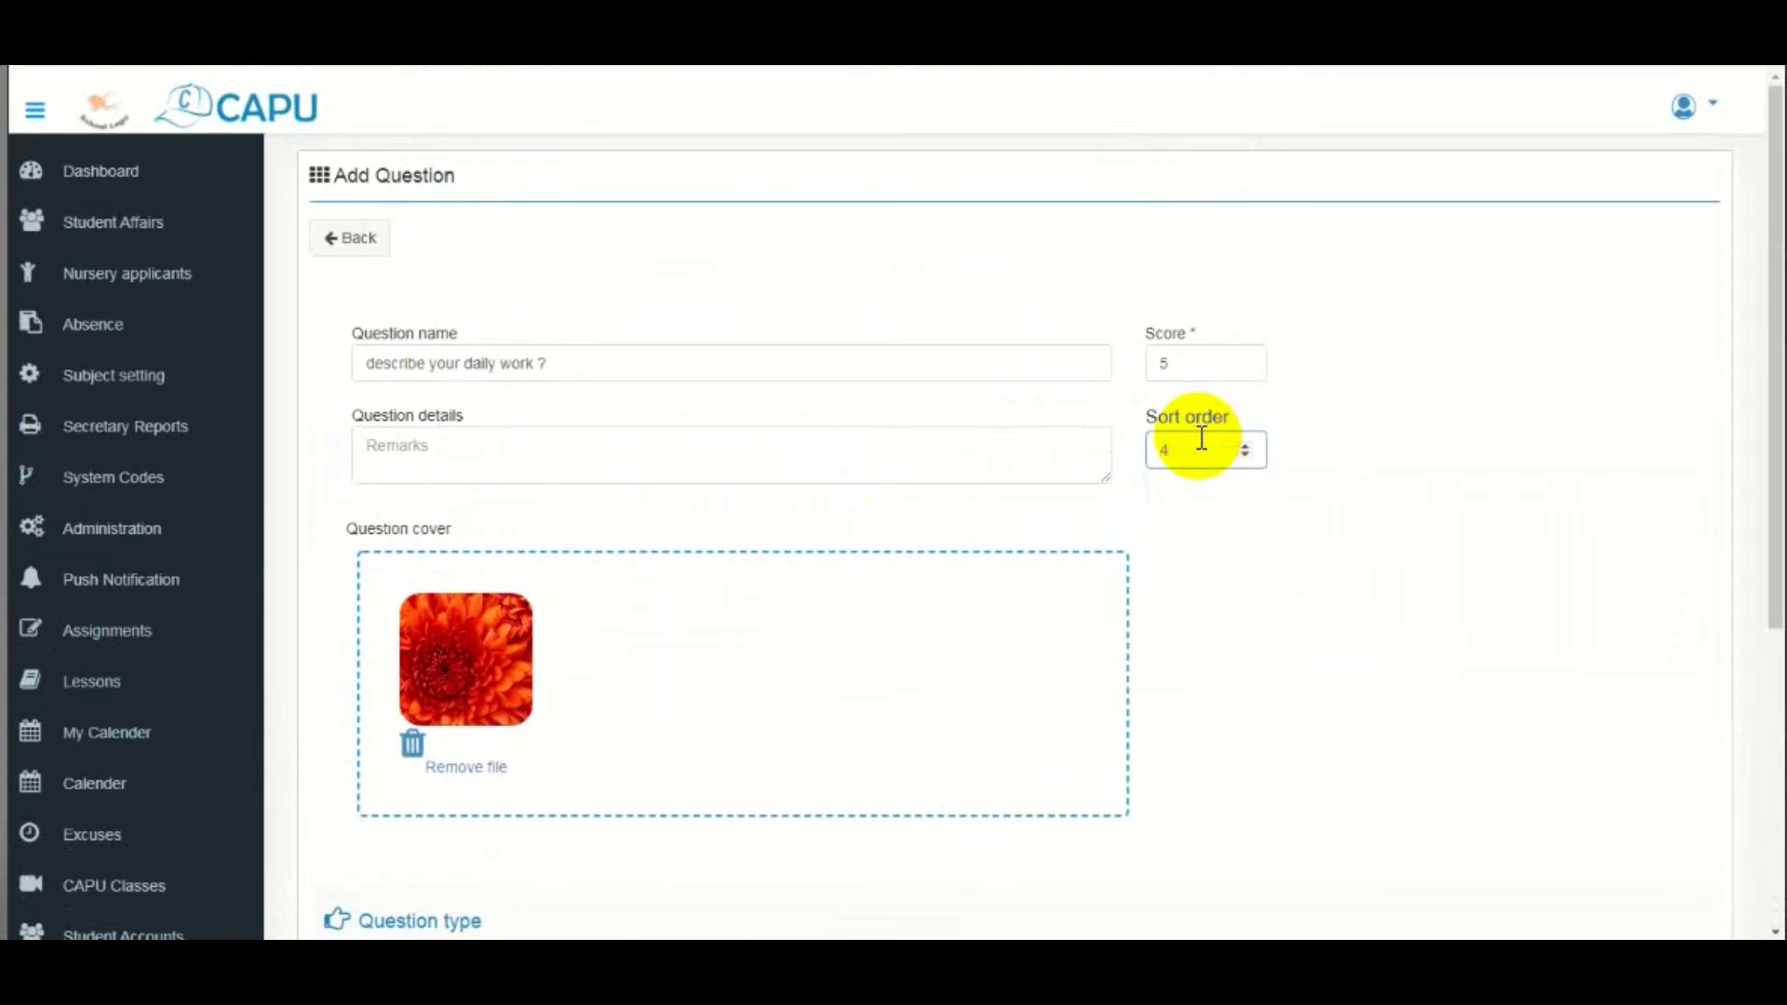
scroll(1199, 466, down, 5)
click(372, 696)
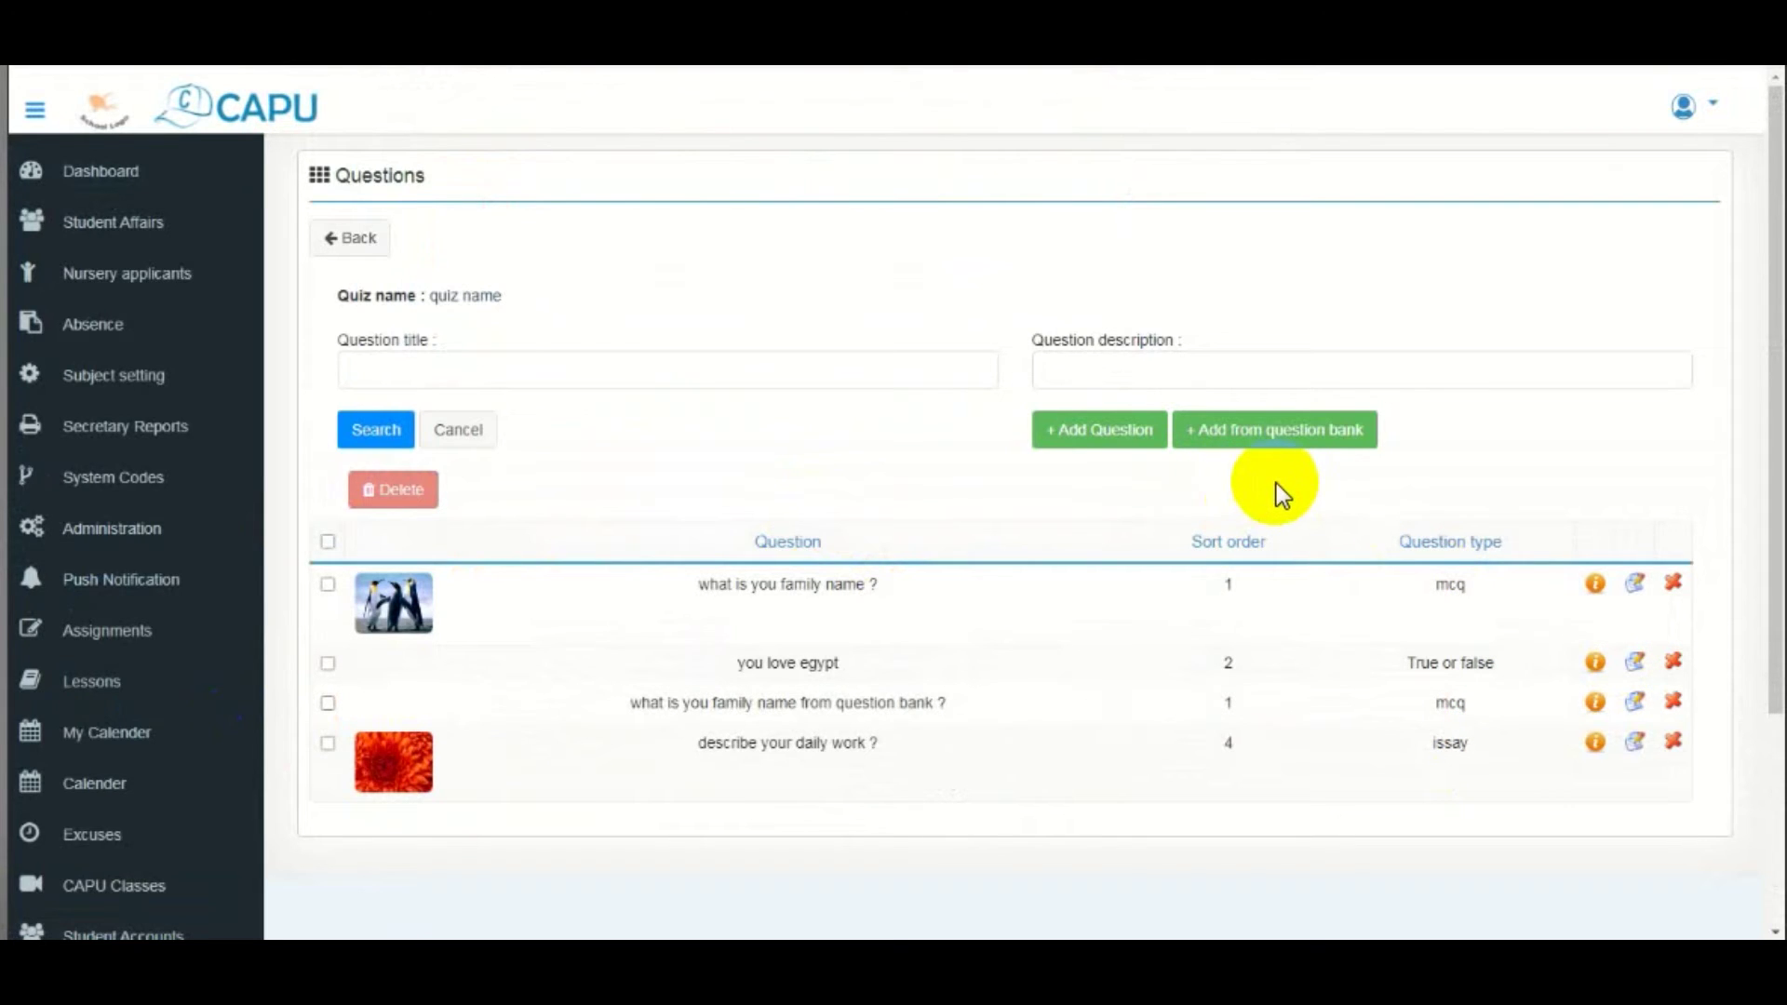
- Start a new question named "what is your company?" with a score of 1 and a sort order of 5
click(1087, 435)
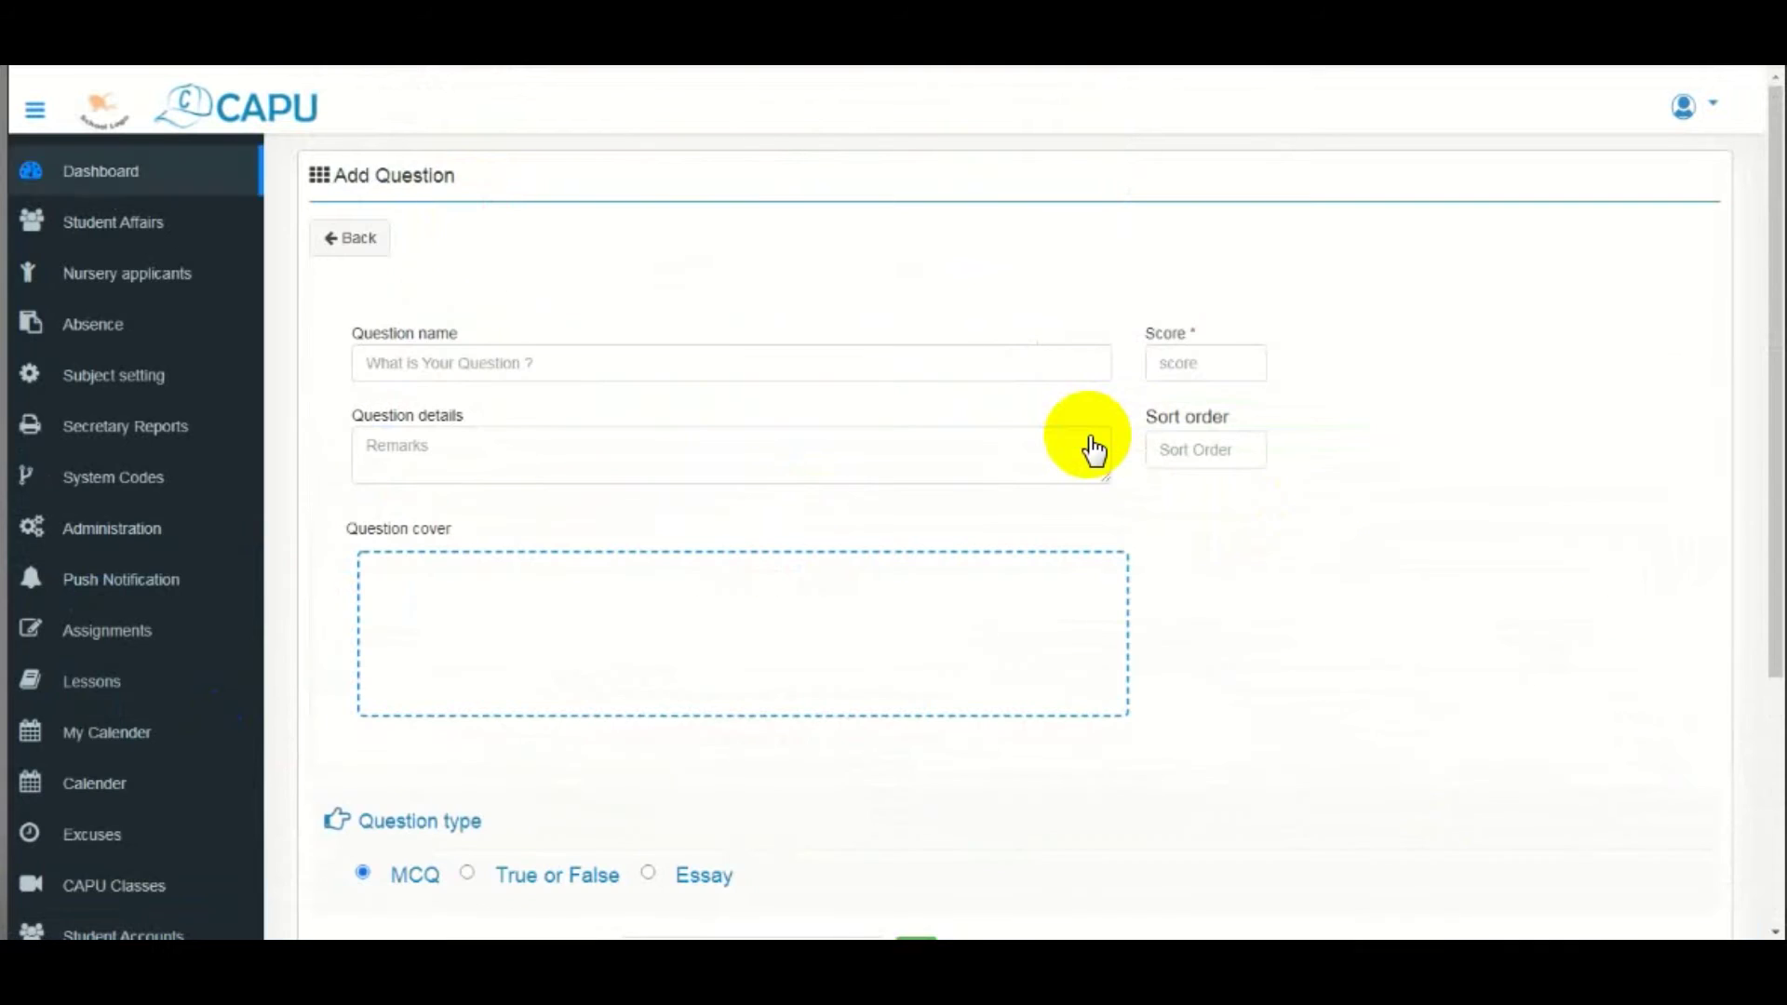
click(680, 378)
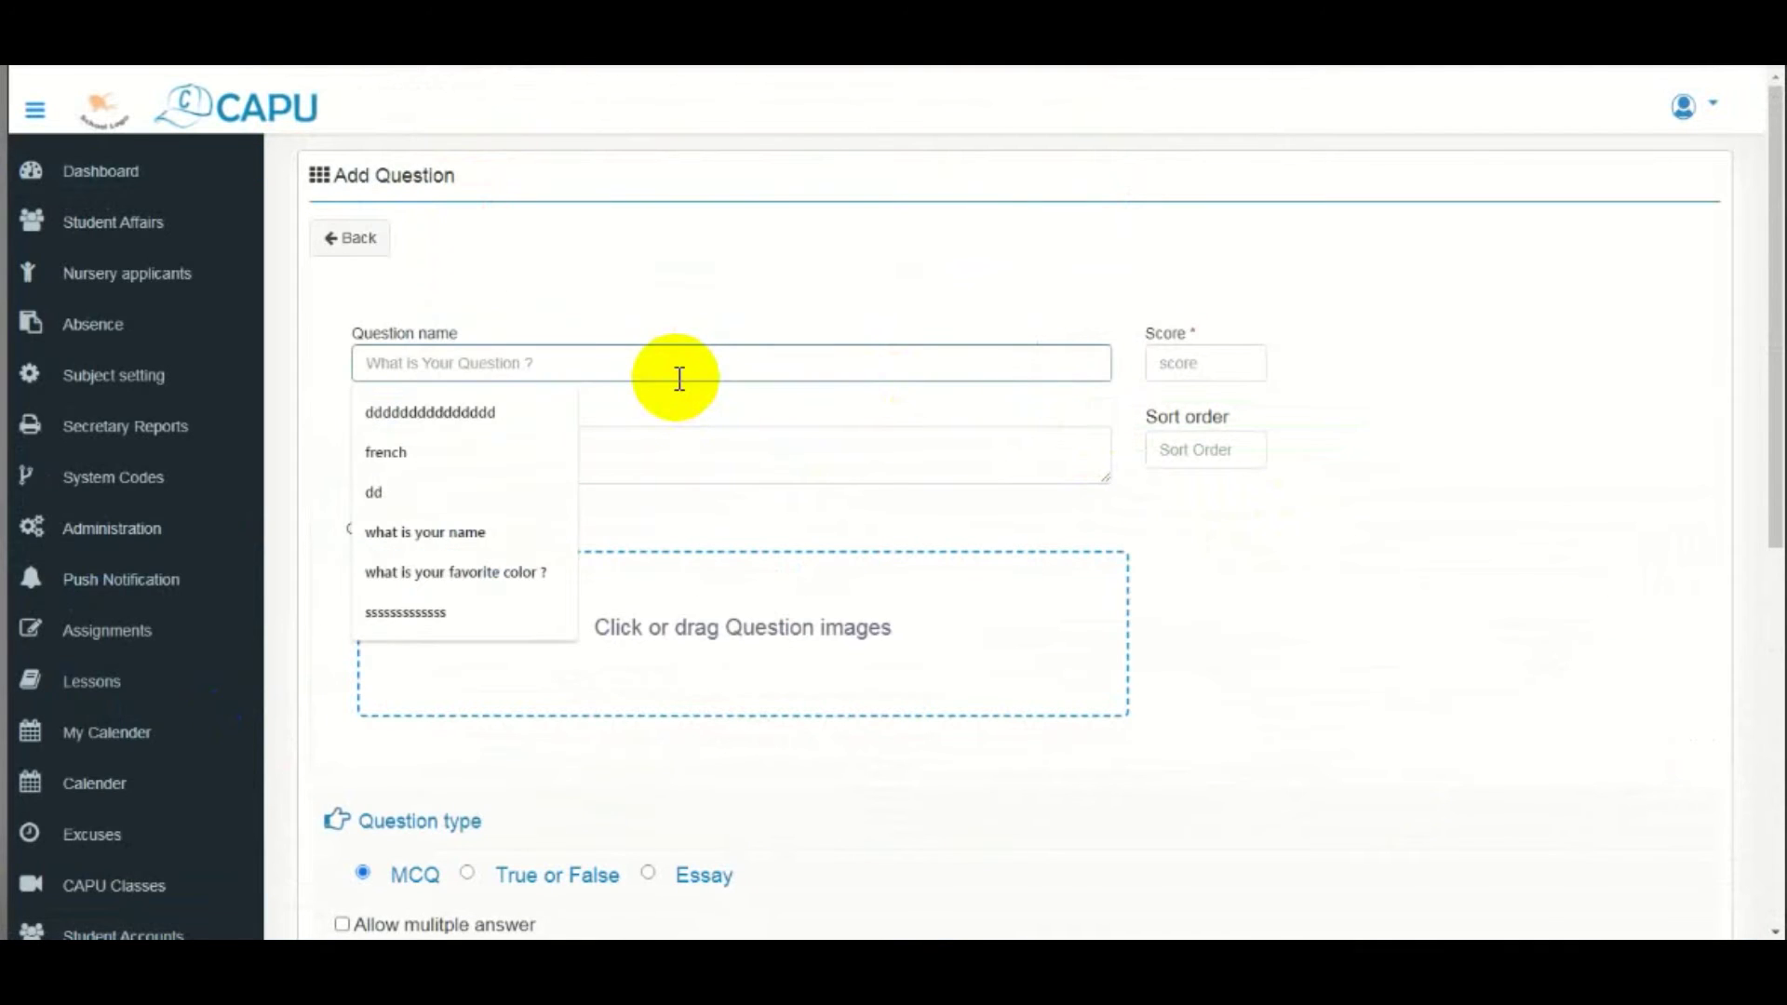
text(what is your company?)
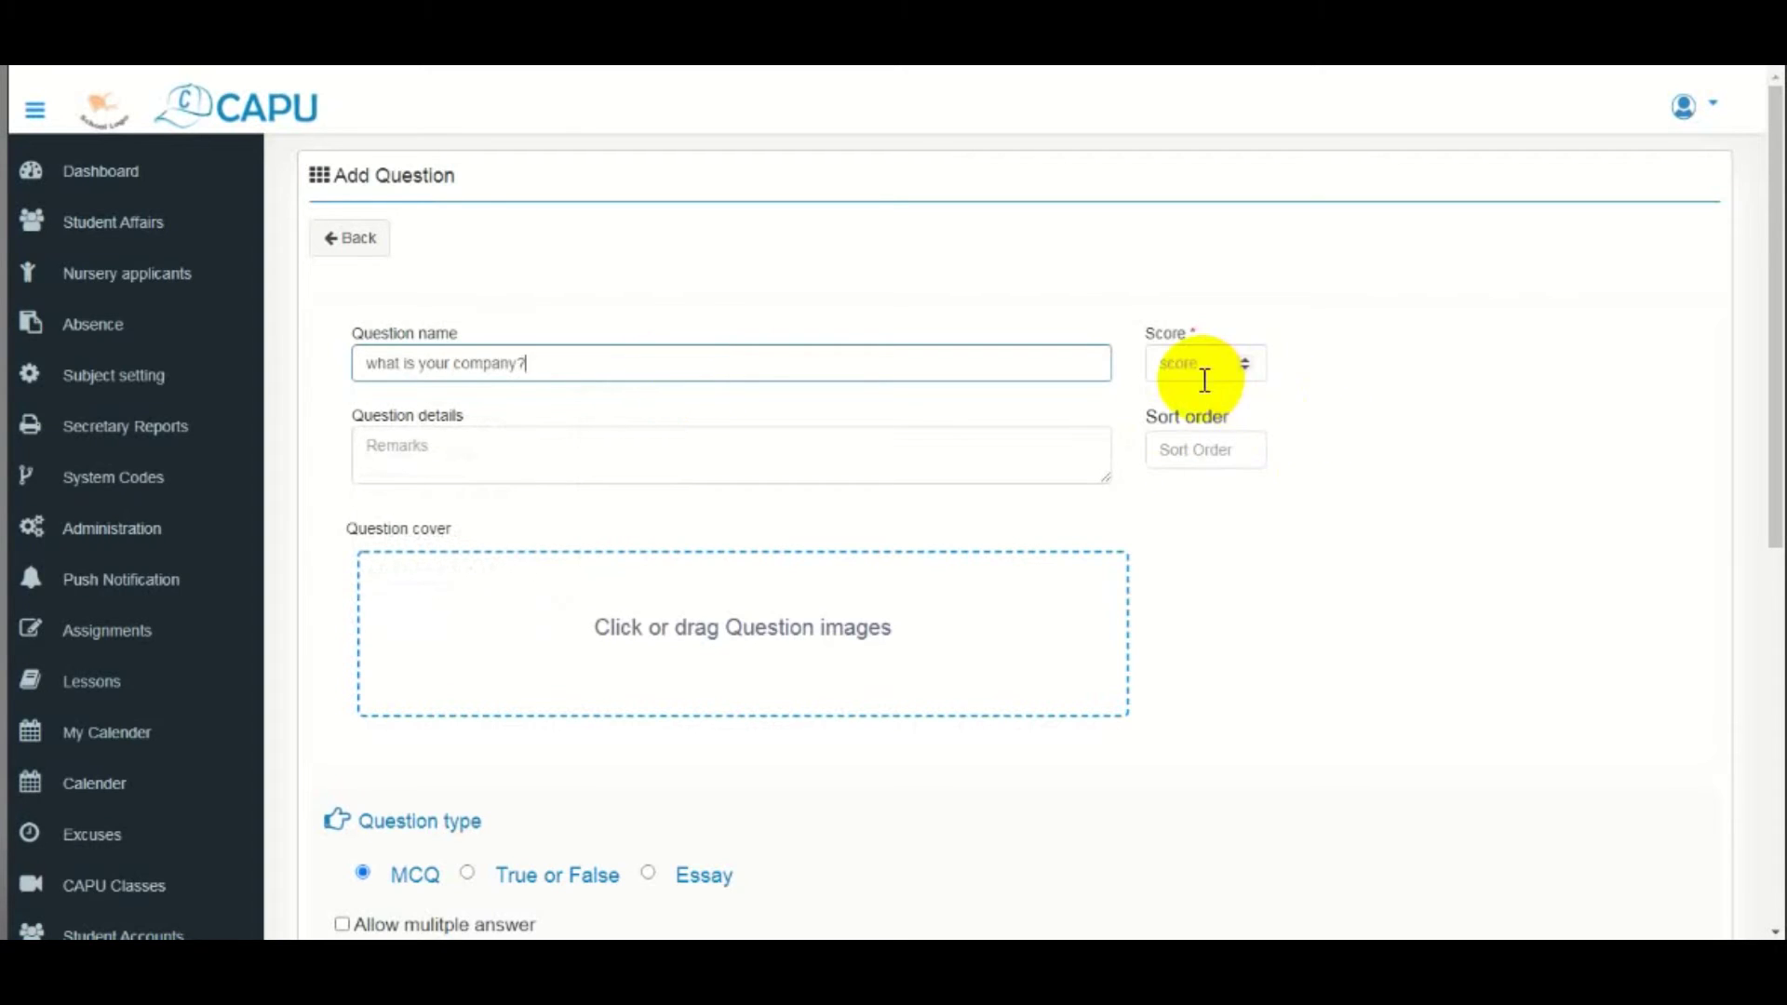
click(1206, 377)
text(1)
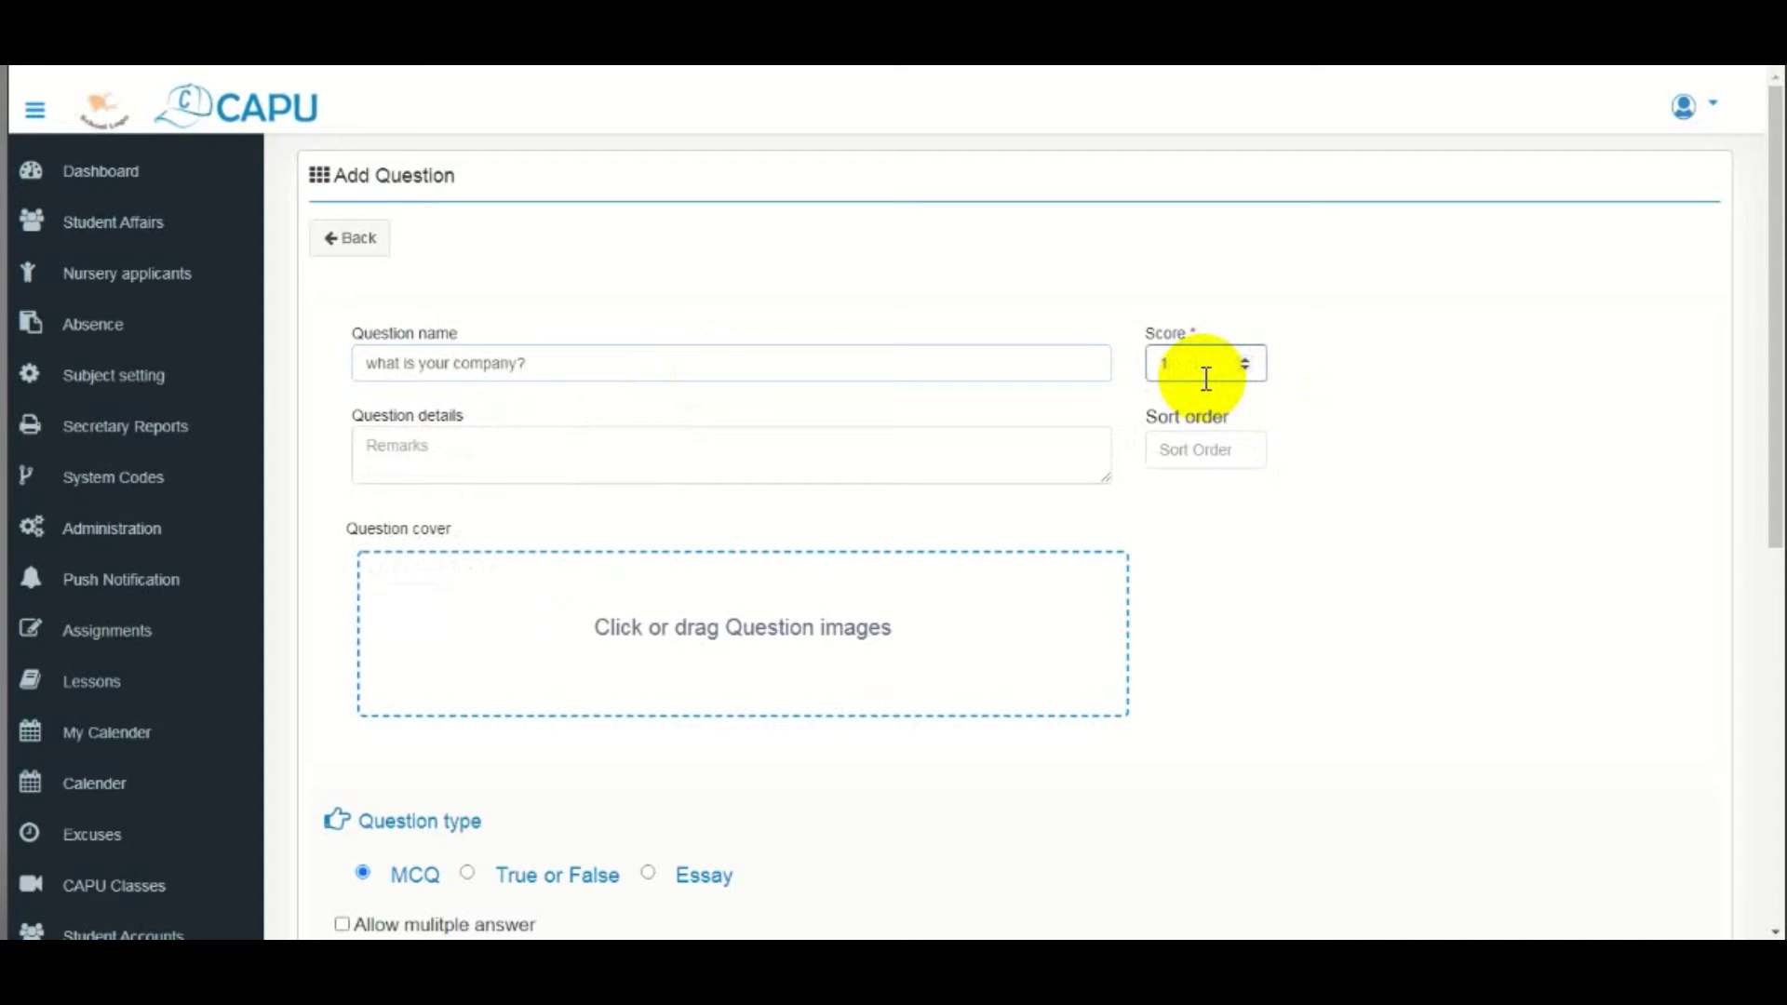
click(1194, 450)
text(5)
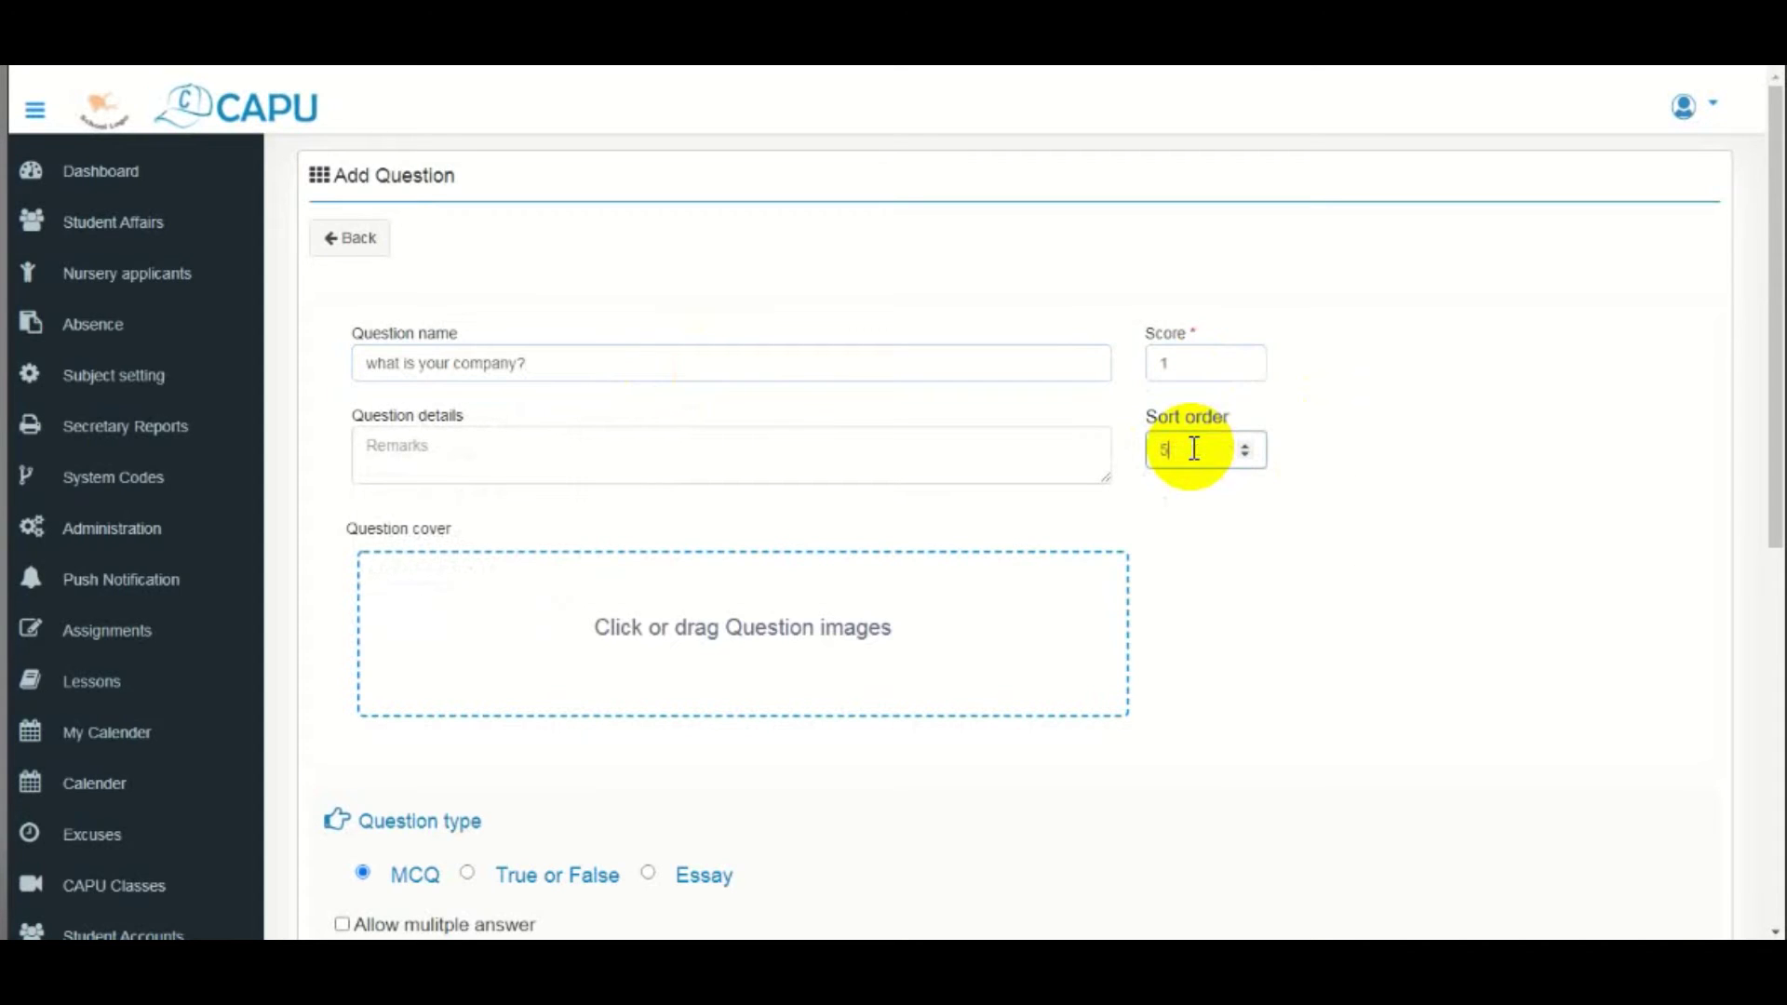
- Enter "ans1" as the first MCQ answer and attach Desert.jpg to it, dismissing the interrupting PC scan window
scroll(1192, 454, down, 3)
scroll(1192, 454, down, 1)
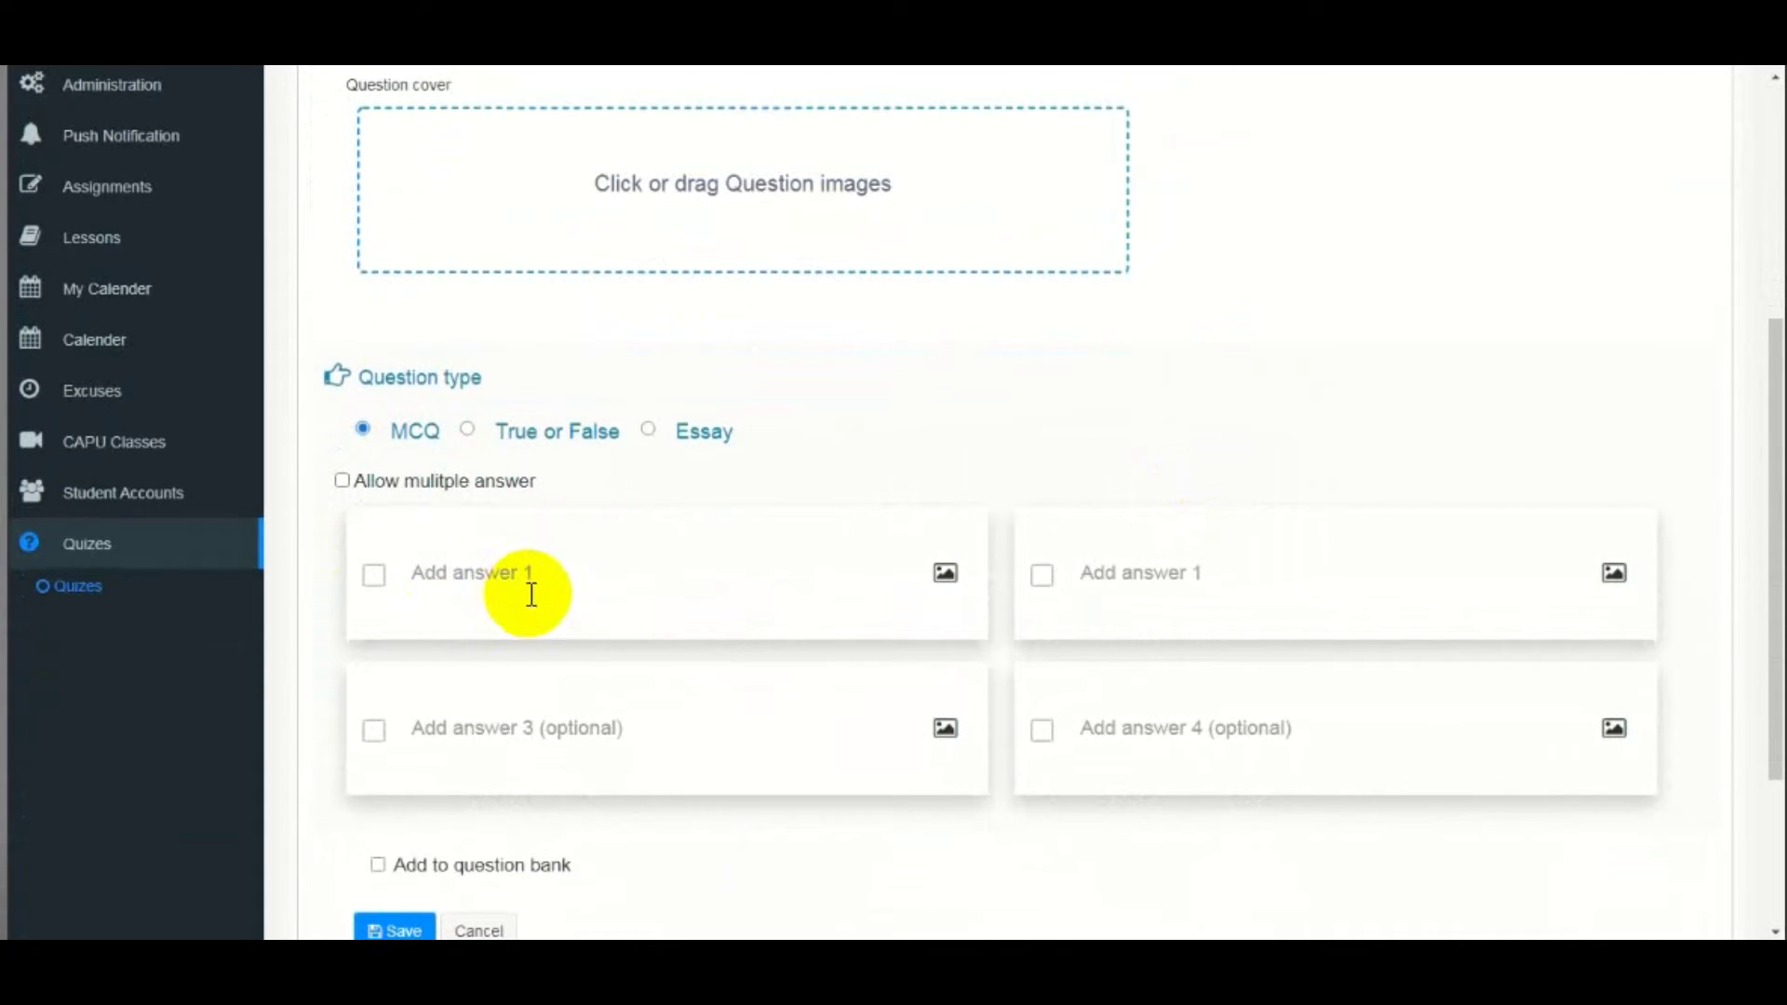
click(682, 599)
text(a)
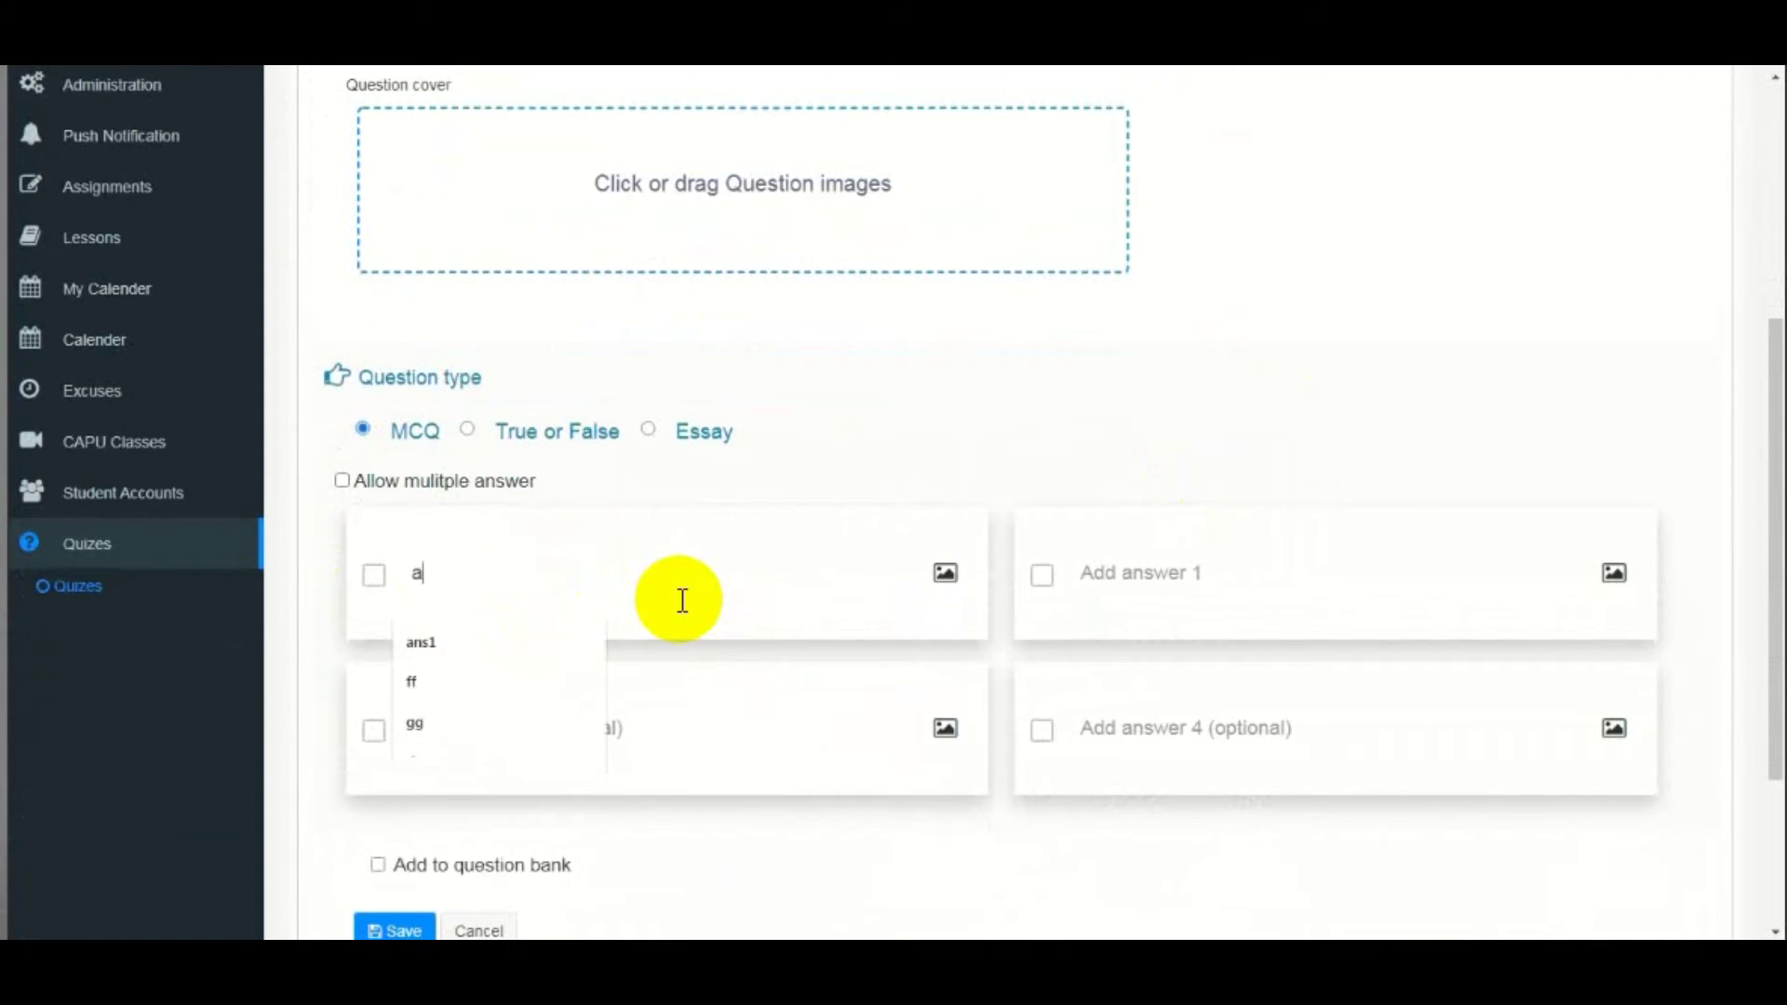
text(ns1)
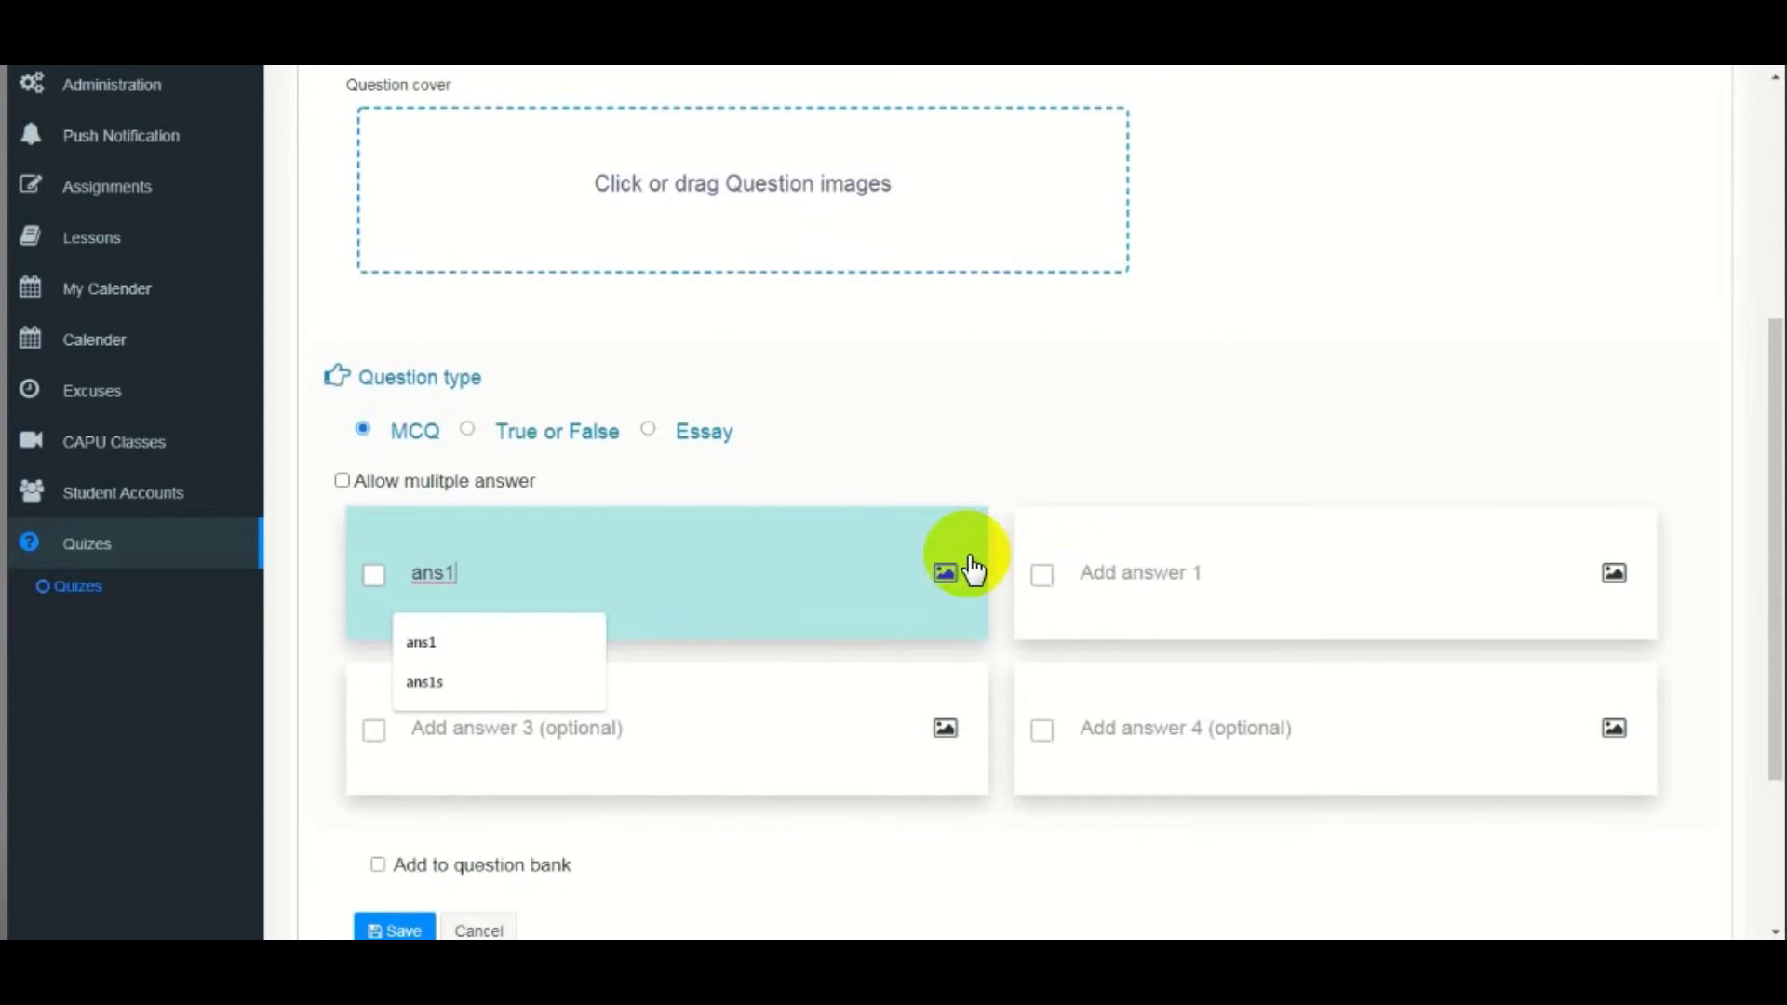
click(945, 572)
click(992, 529)
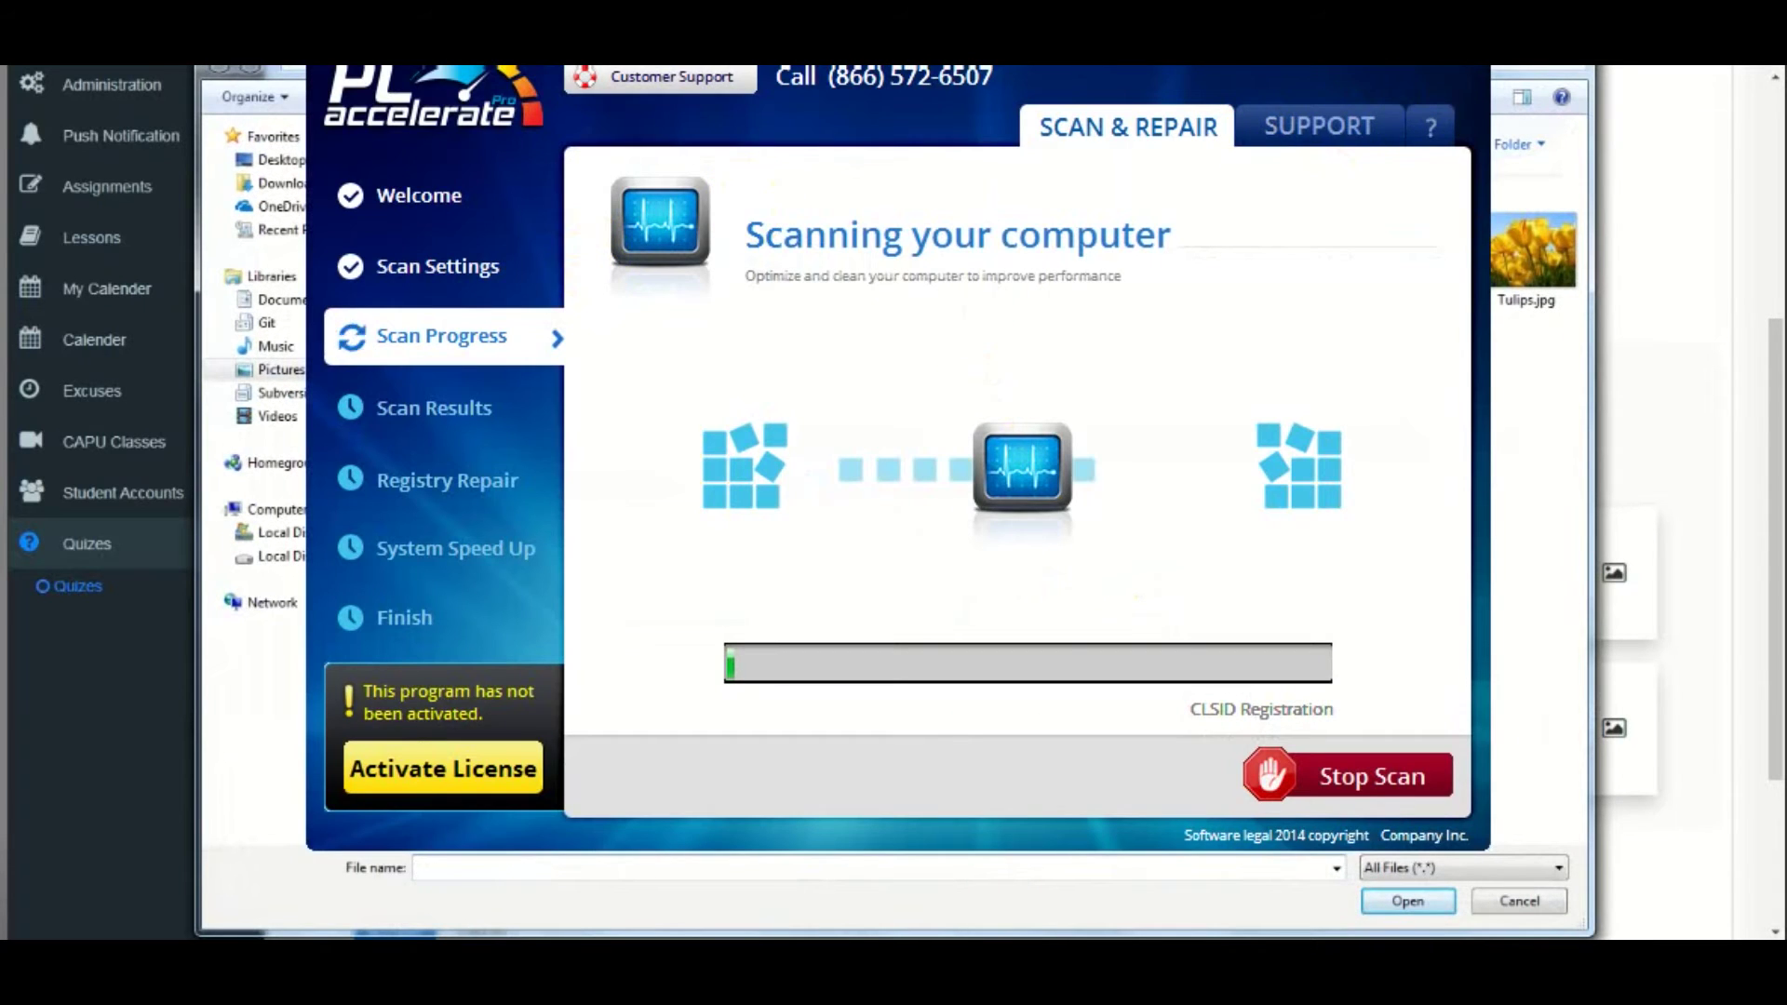
click(1423, 80)
double_click(693, 279)
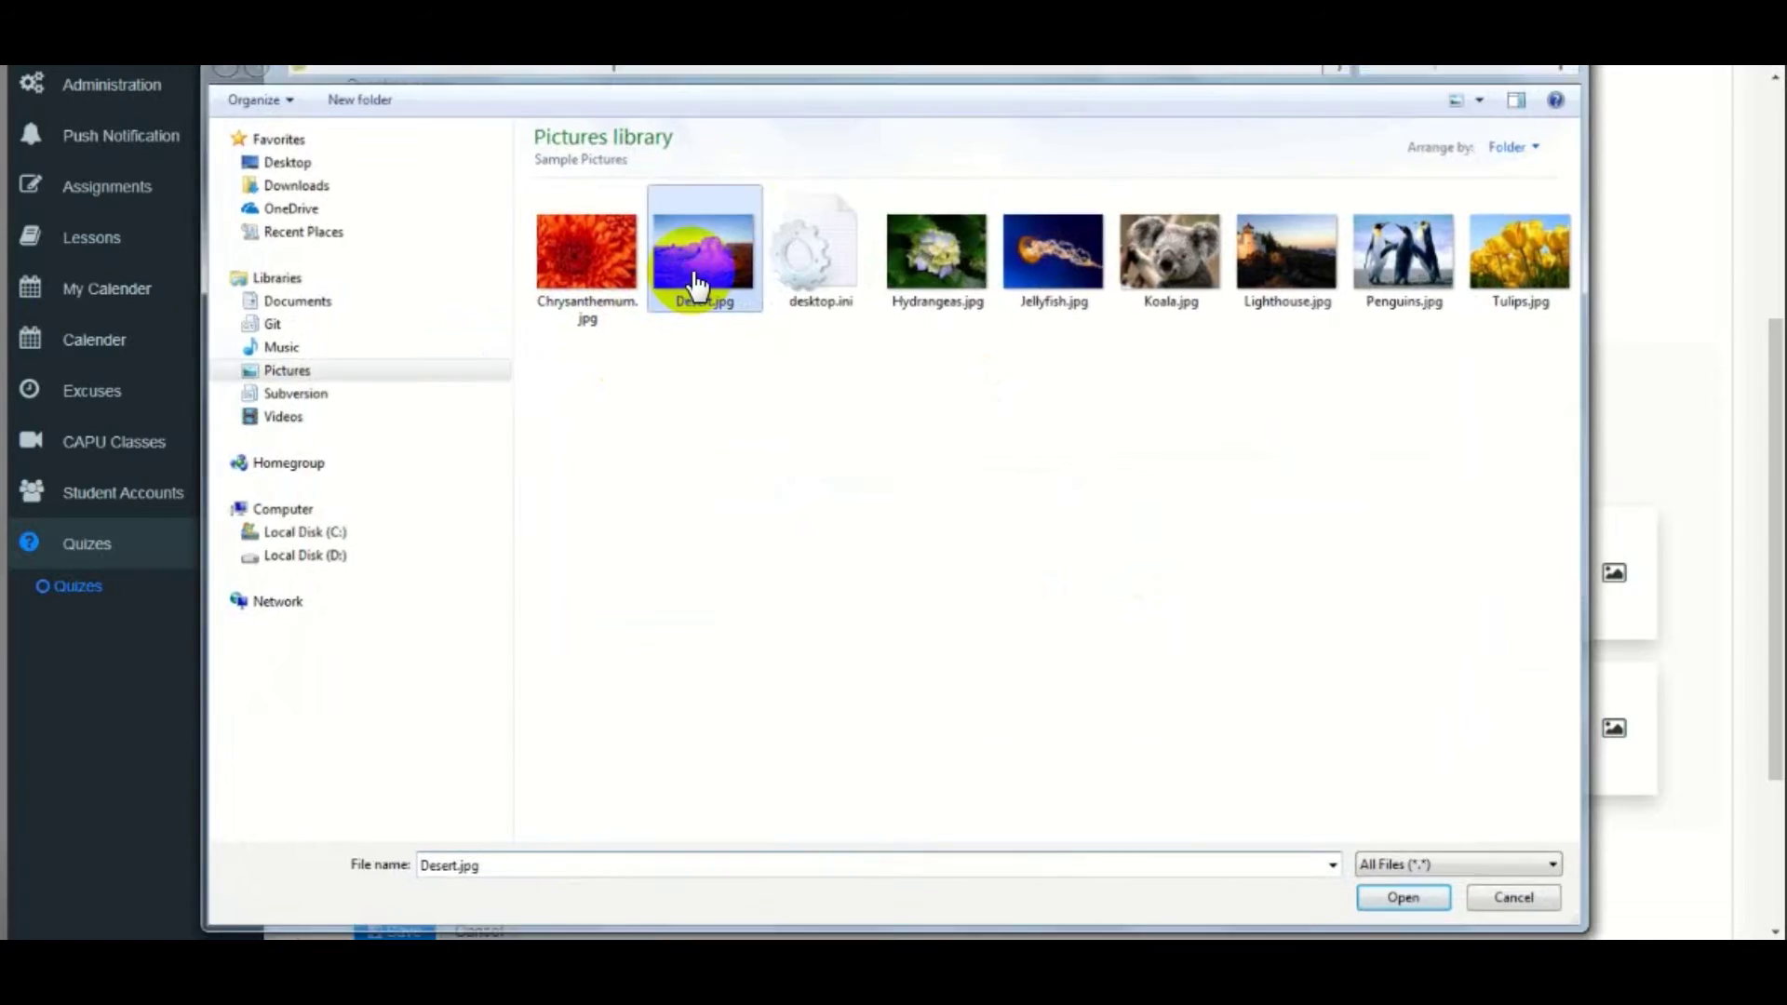
- Enter "ans2" as the second MCQ answer
click(1275, 579)
text(ans)
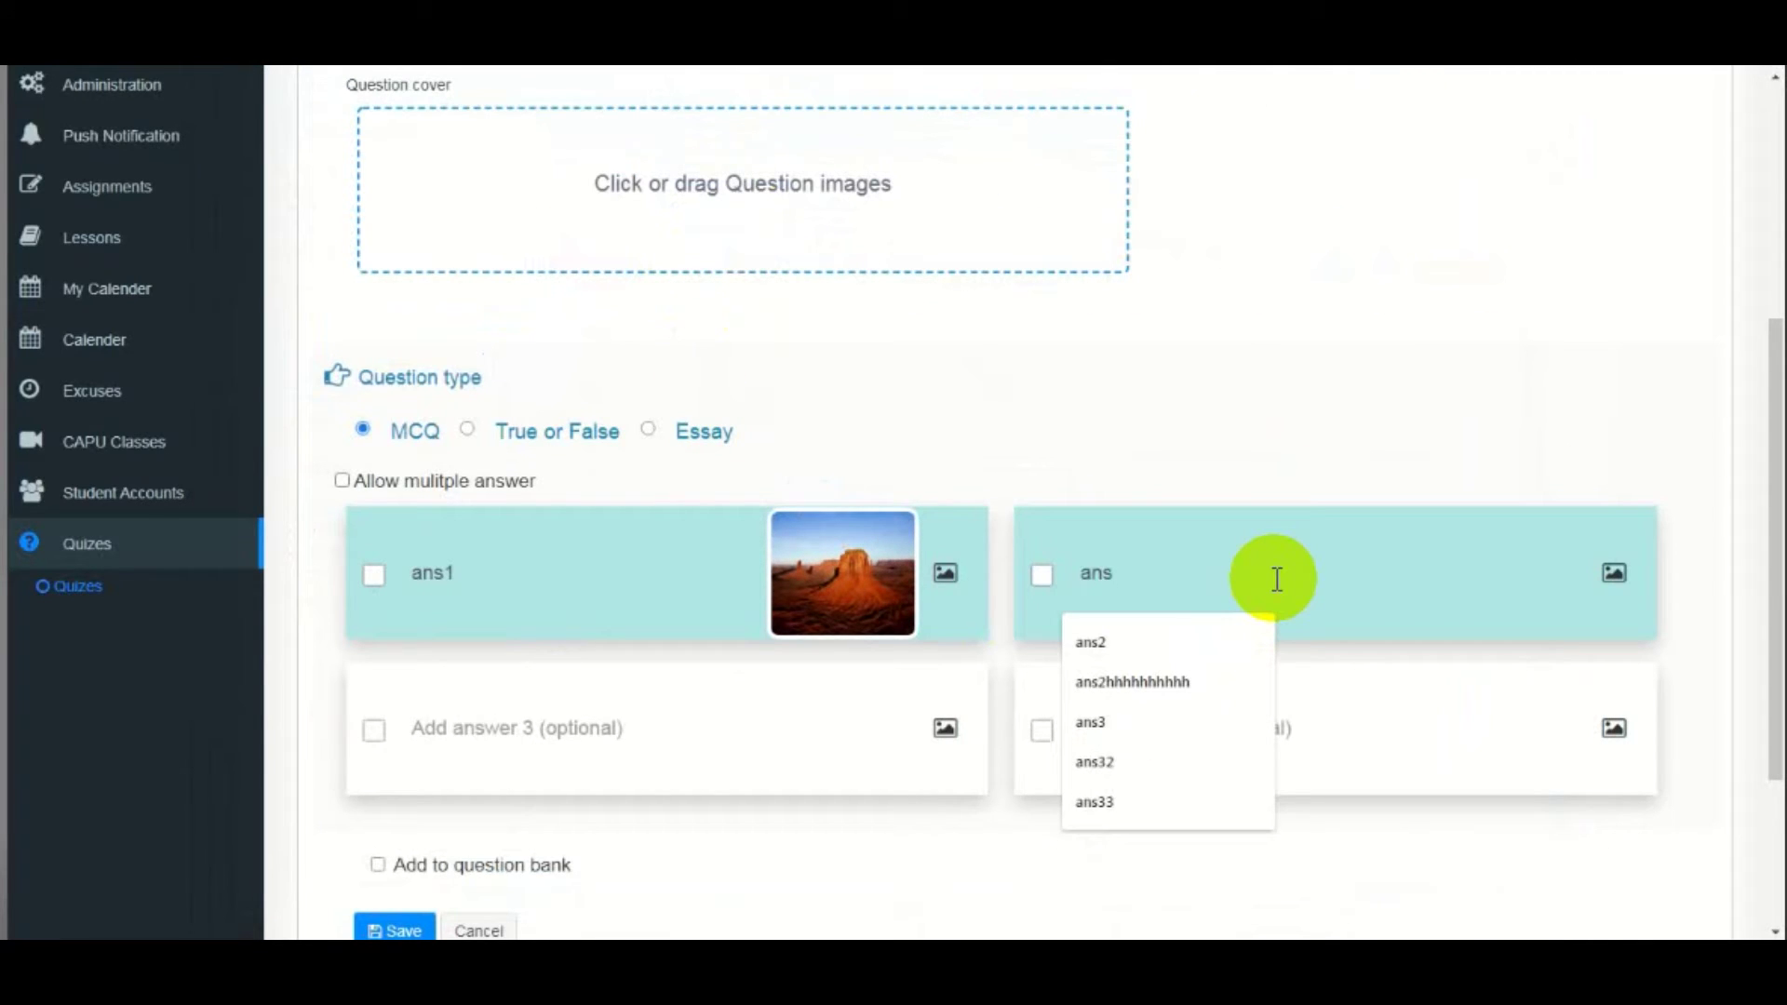
text(3)
key(BackSpace)
text(2)
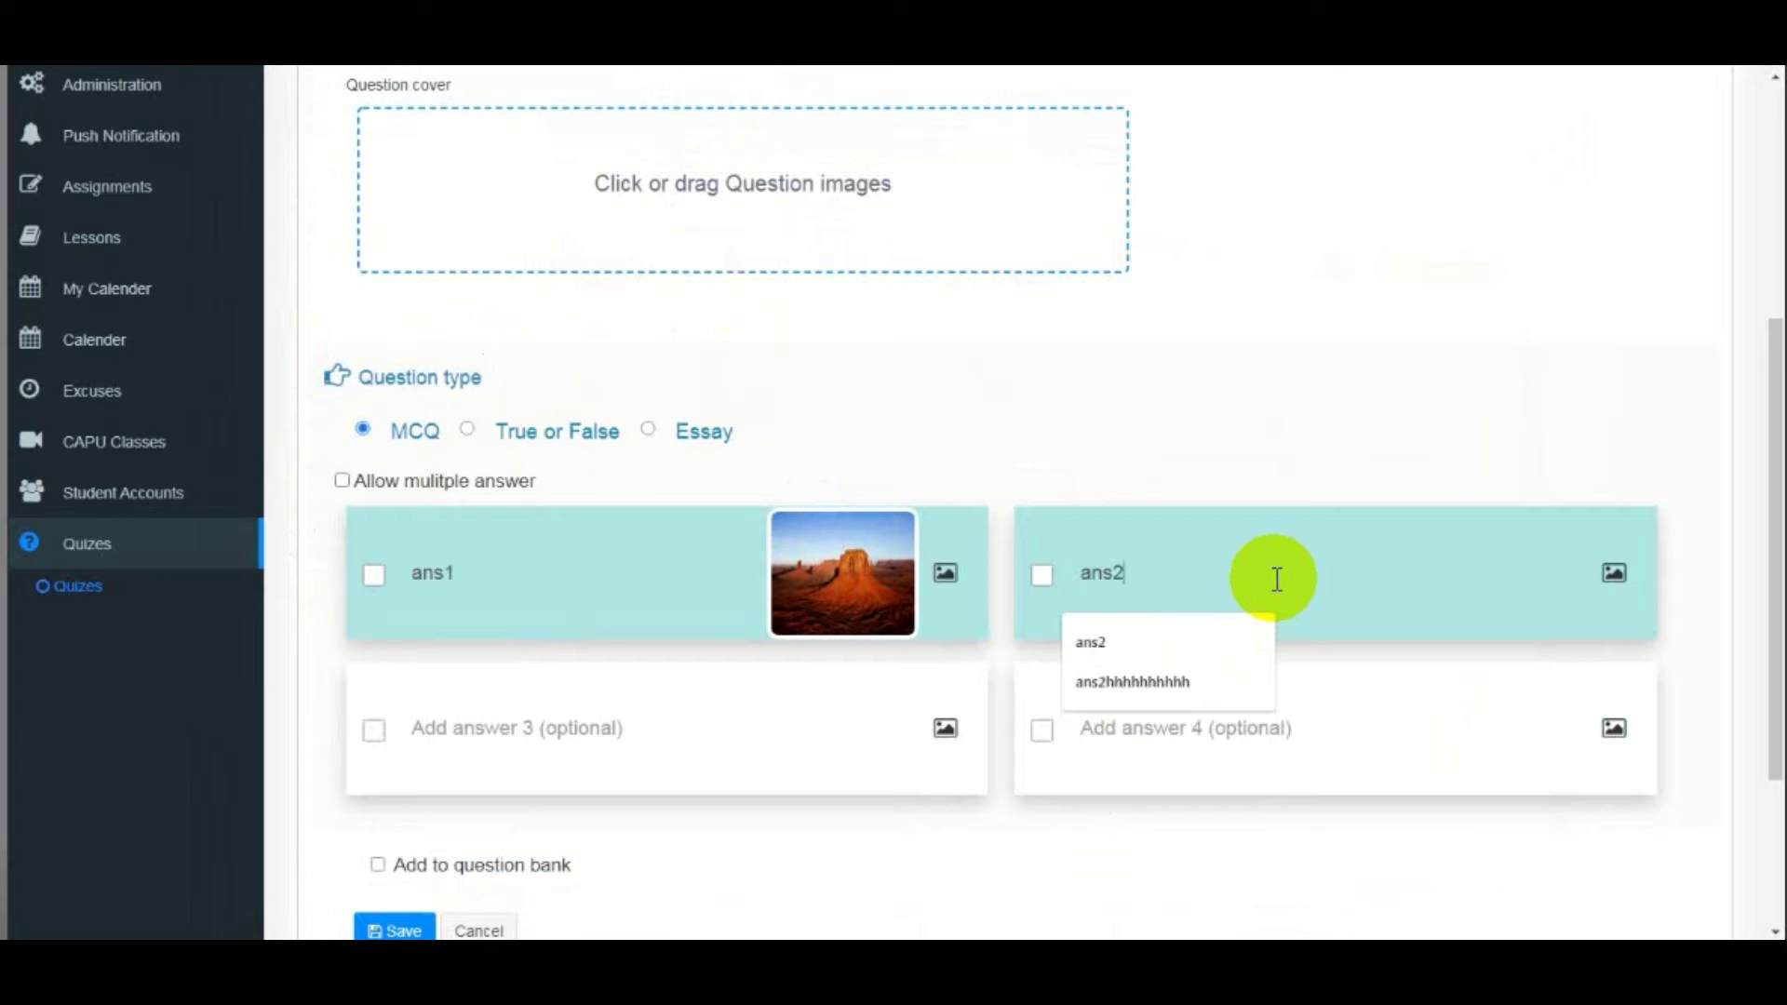
- Attach Jellyfish.jpg from the sample pictures to the second MCQ answer
click(1621, 584)
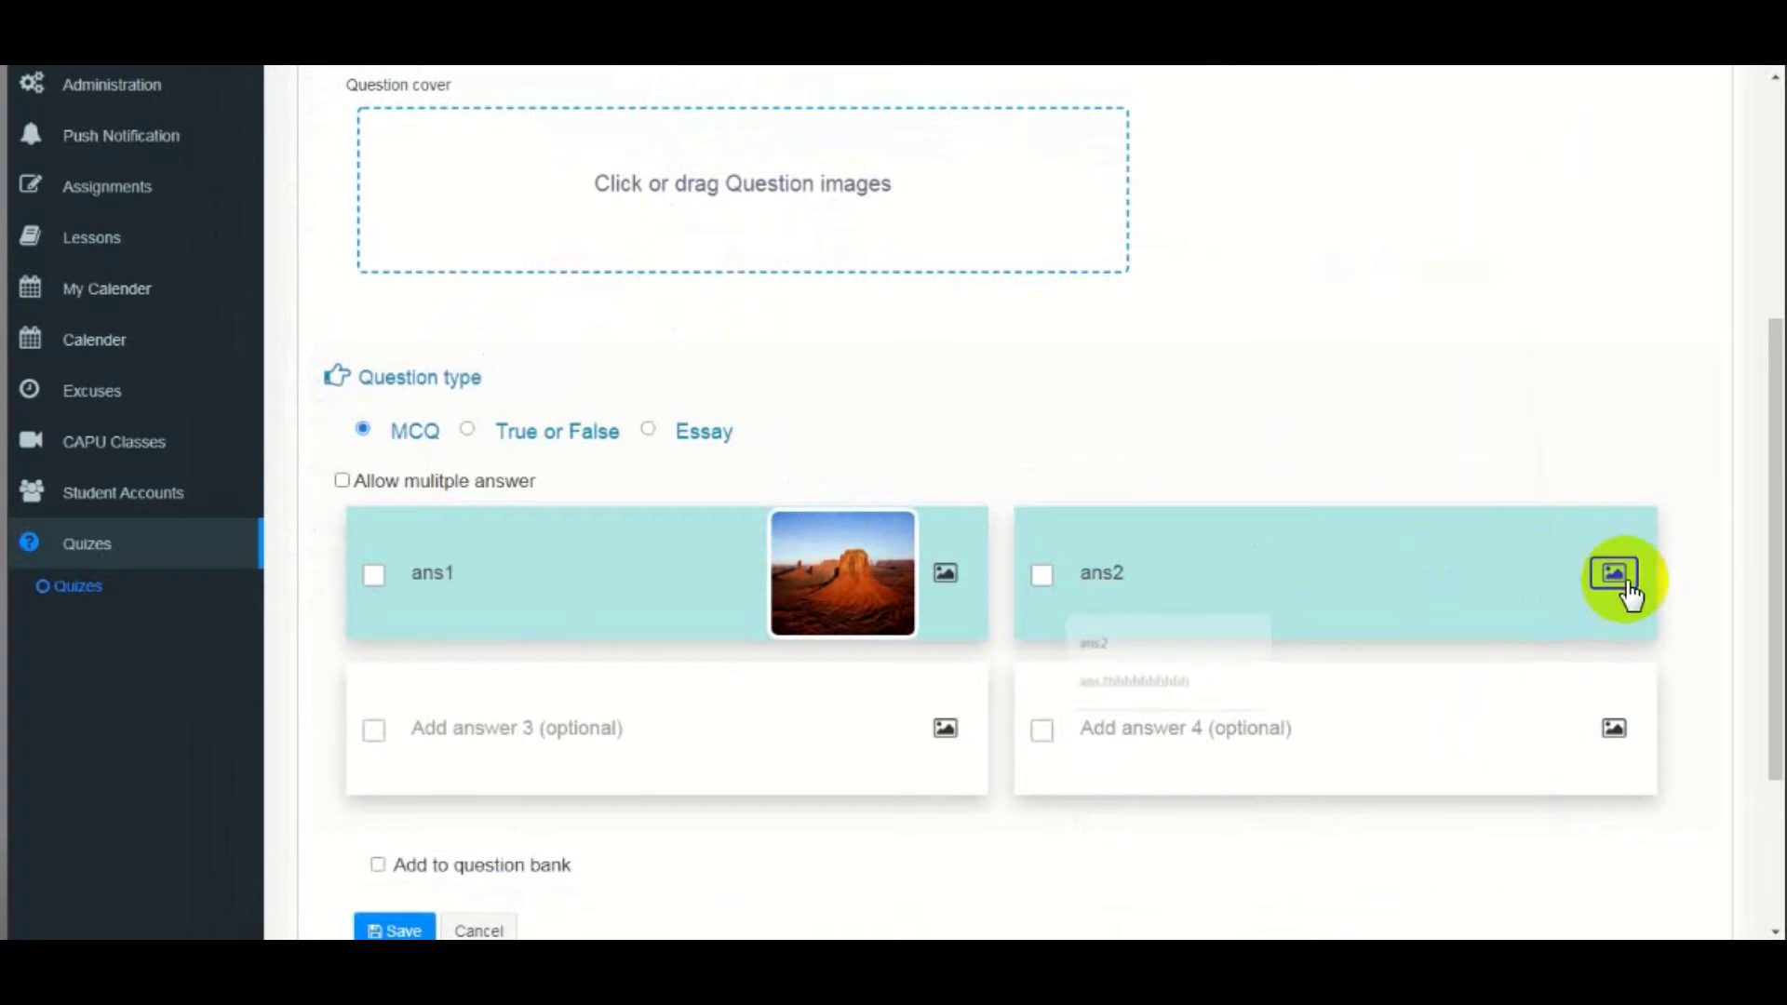
click(1646, 535)
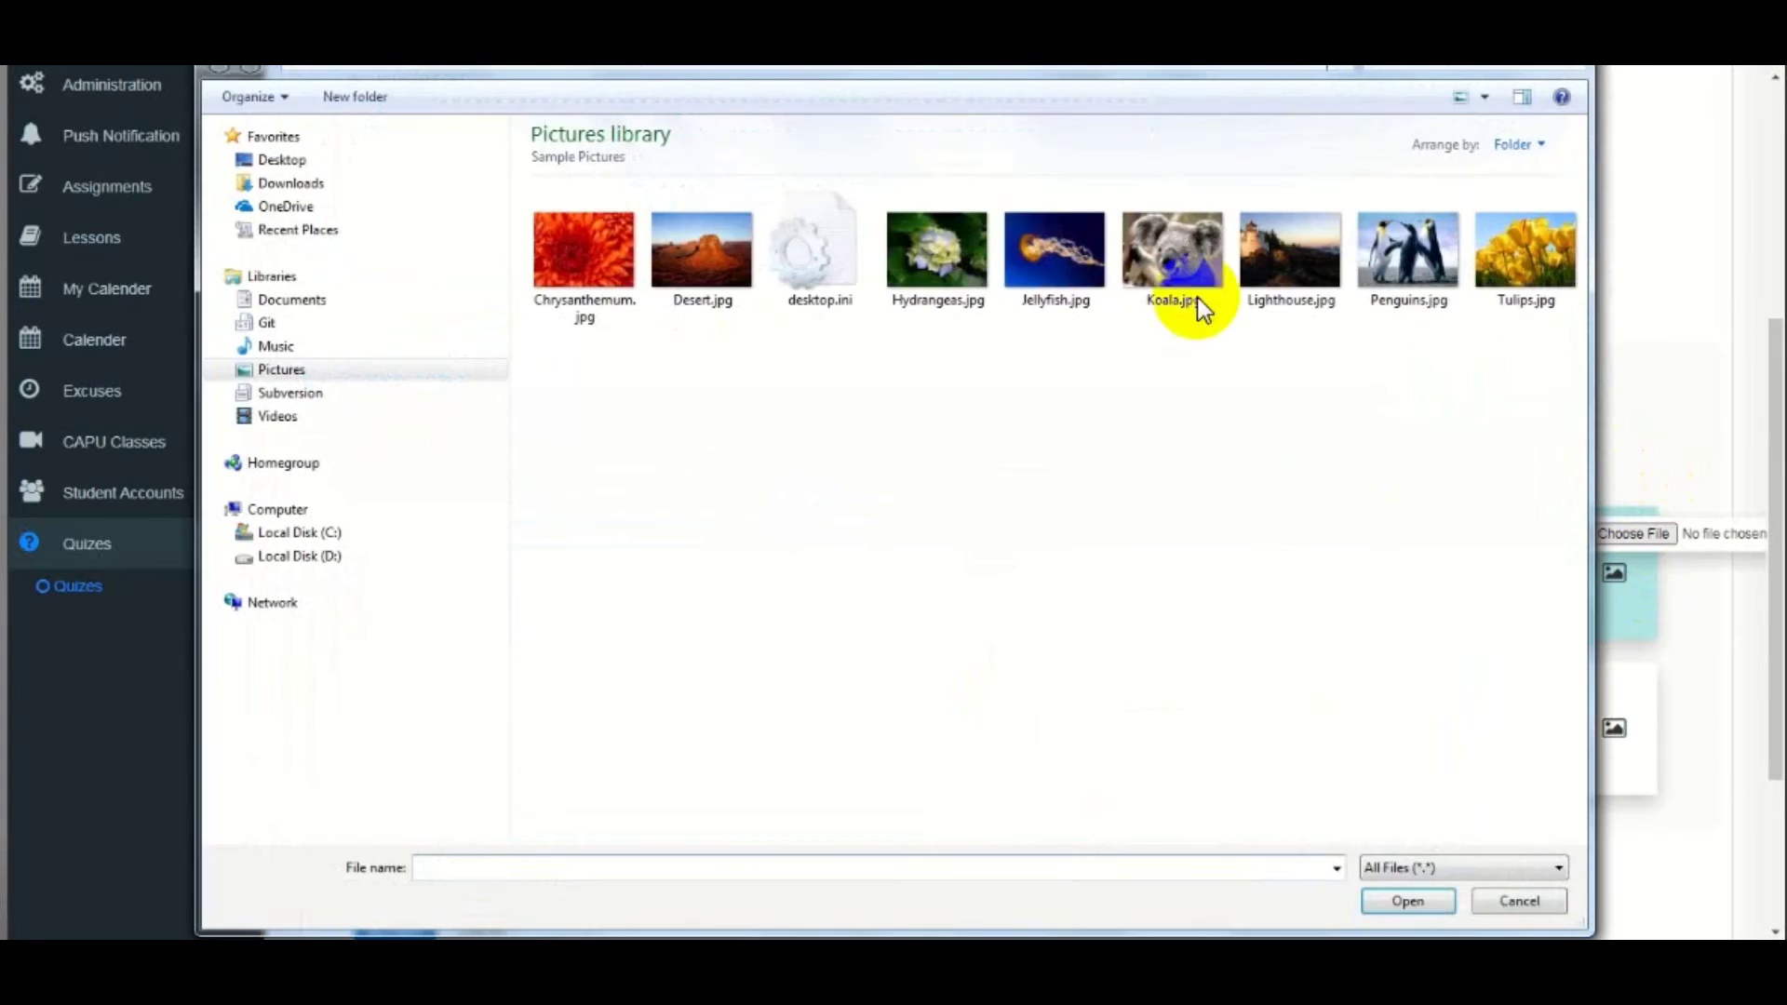
double_click(1080, 261)
- Enter "ans3" and "ans4" as the third and fourth MCQ answers and attach Hydrangeas.jpg to the fourth
scroll(1245, 618, down, 2)
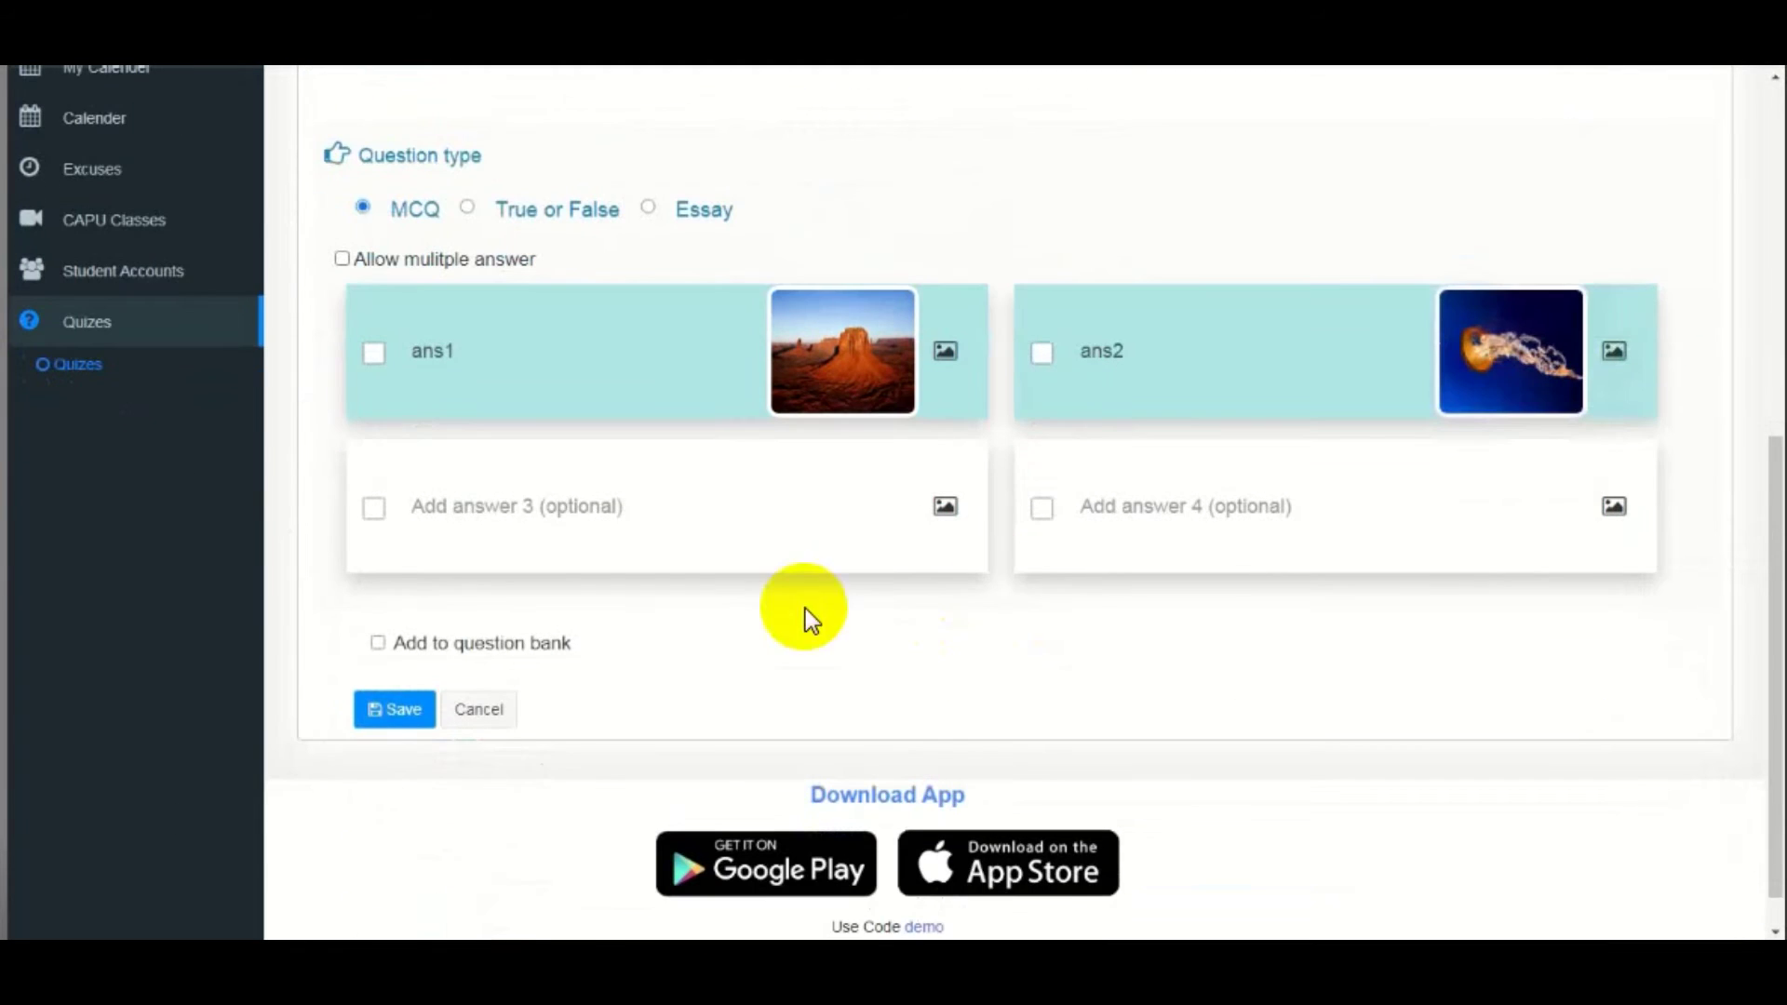
click(740, 517)
text(ans3)
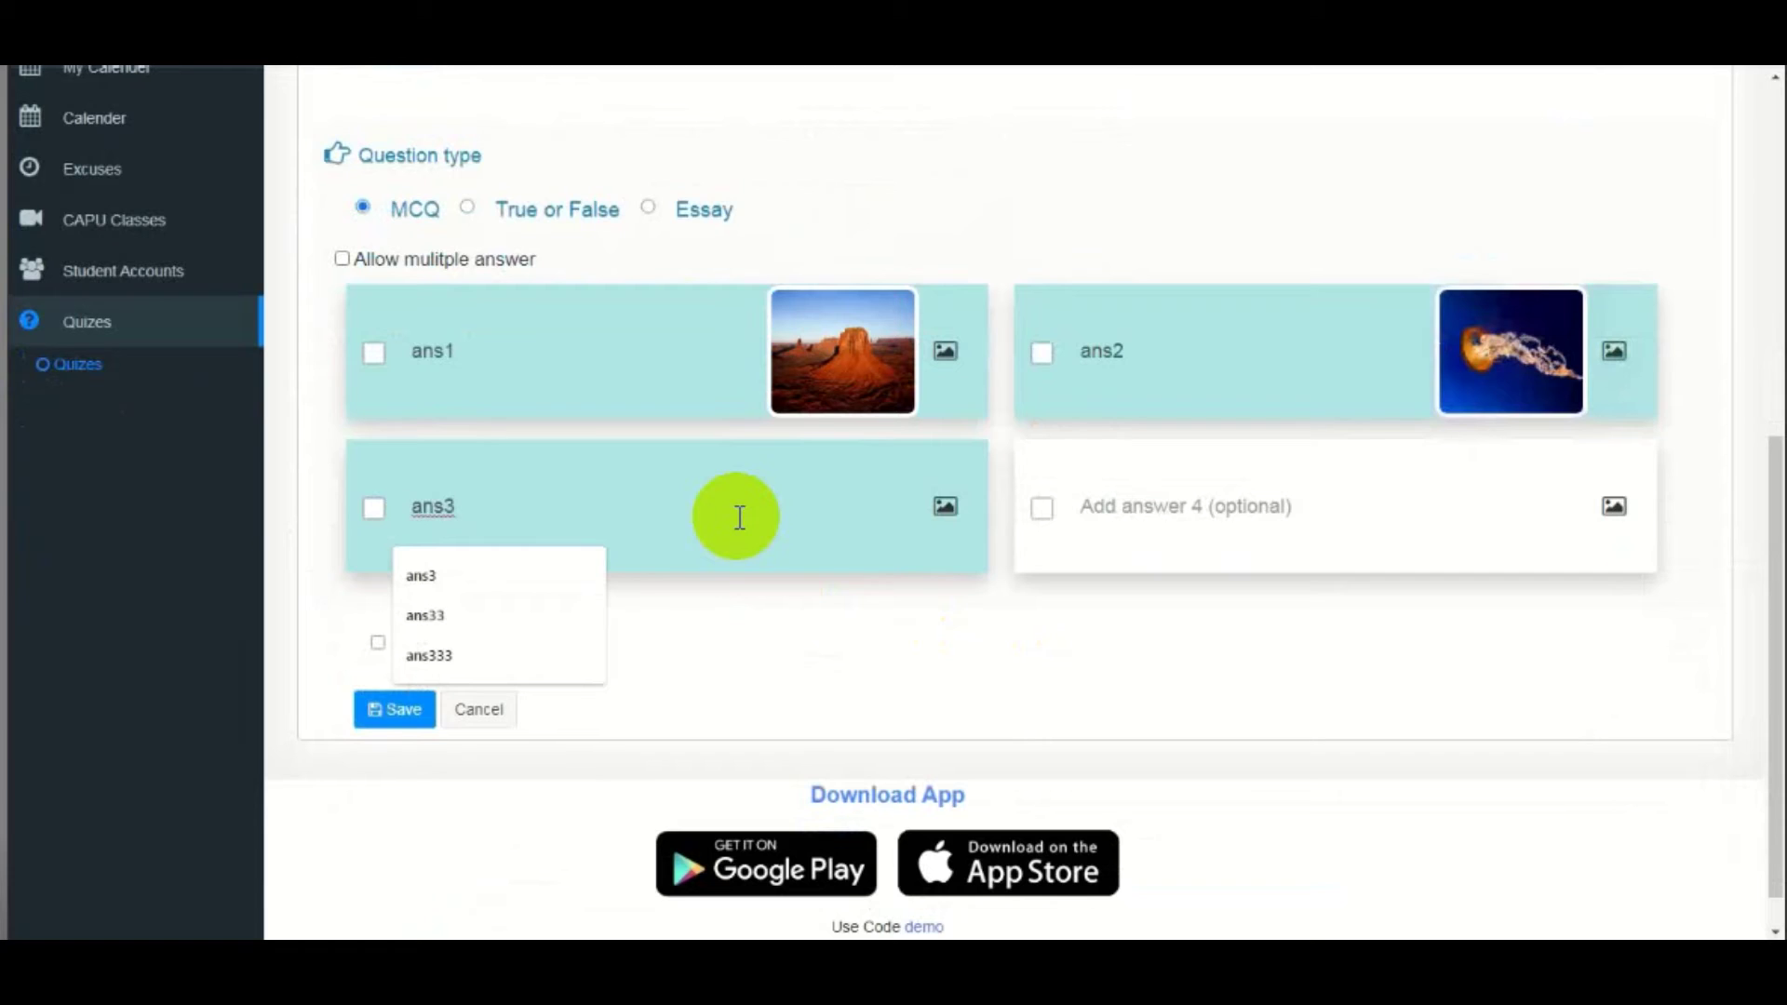
click(1104, 534)
text(ans4)
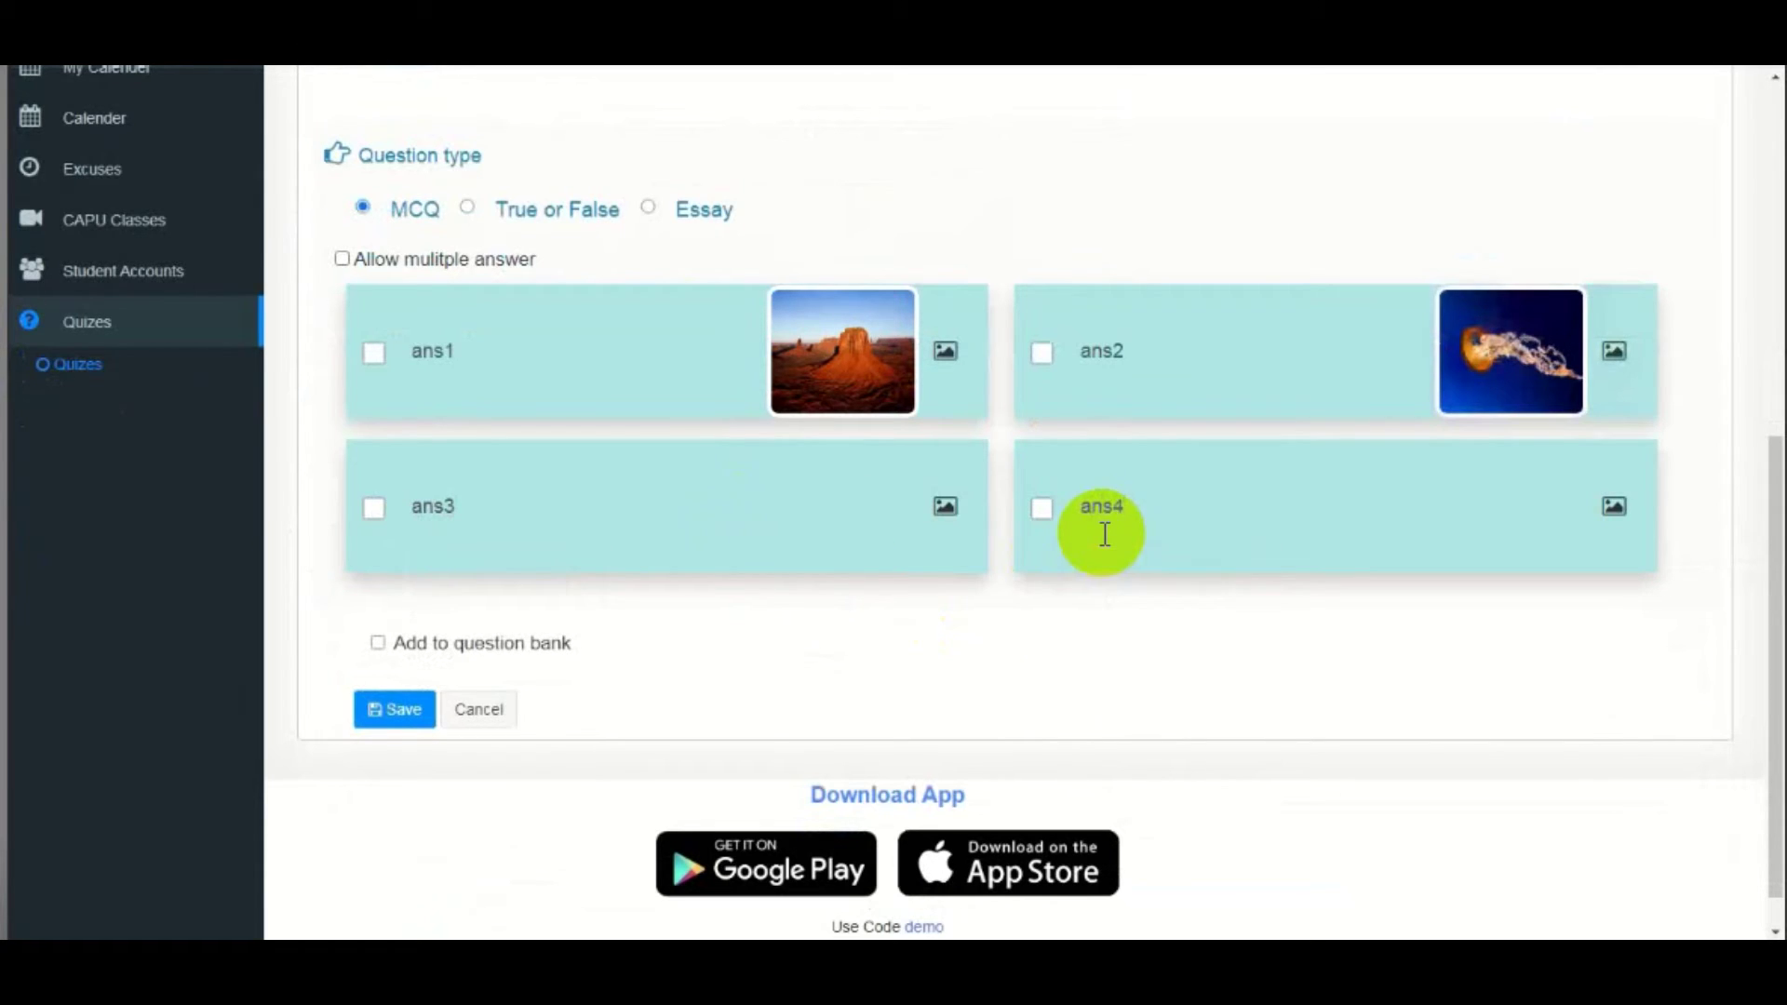
click(1619, 510)
click(1636, 468)
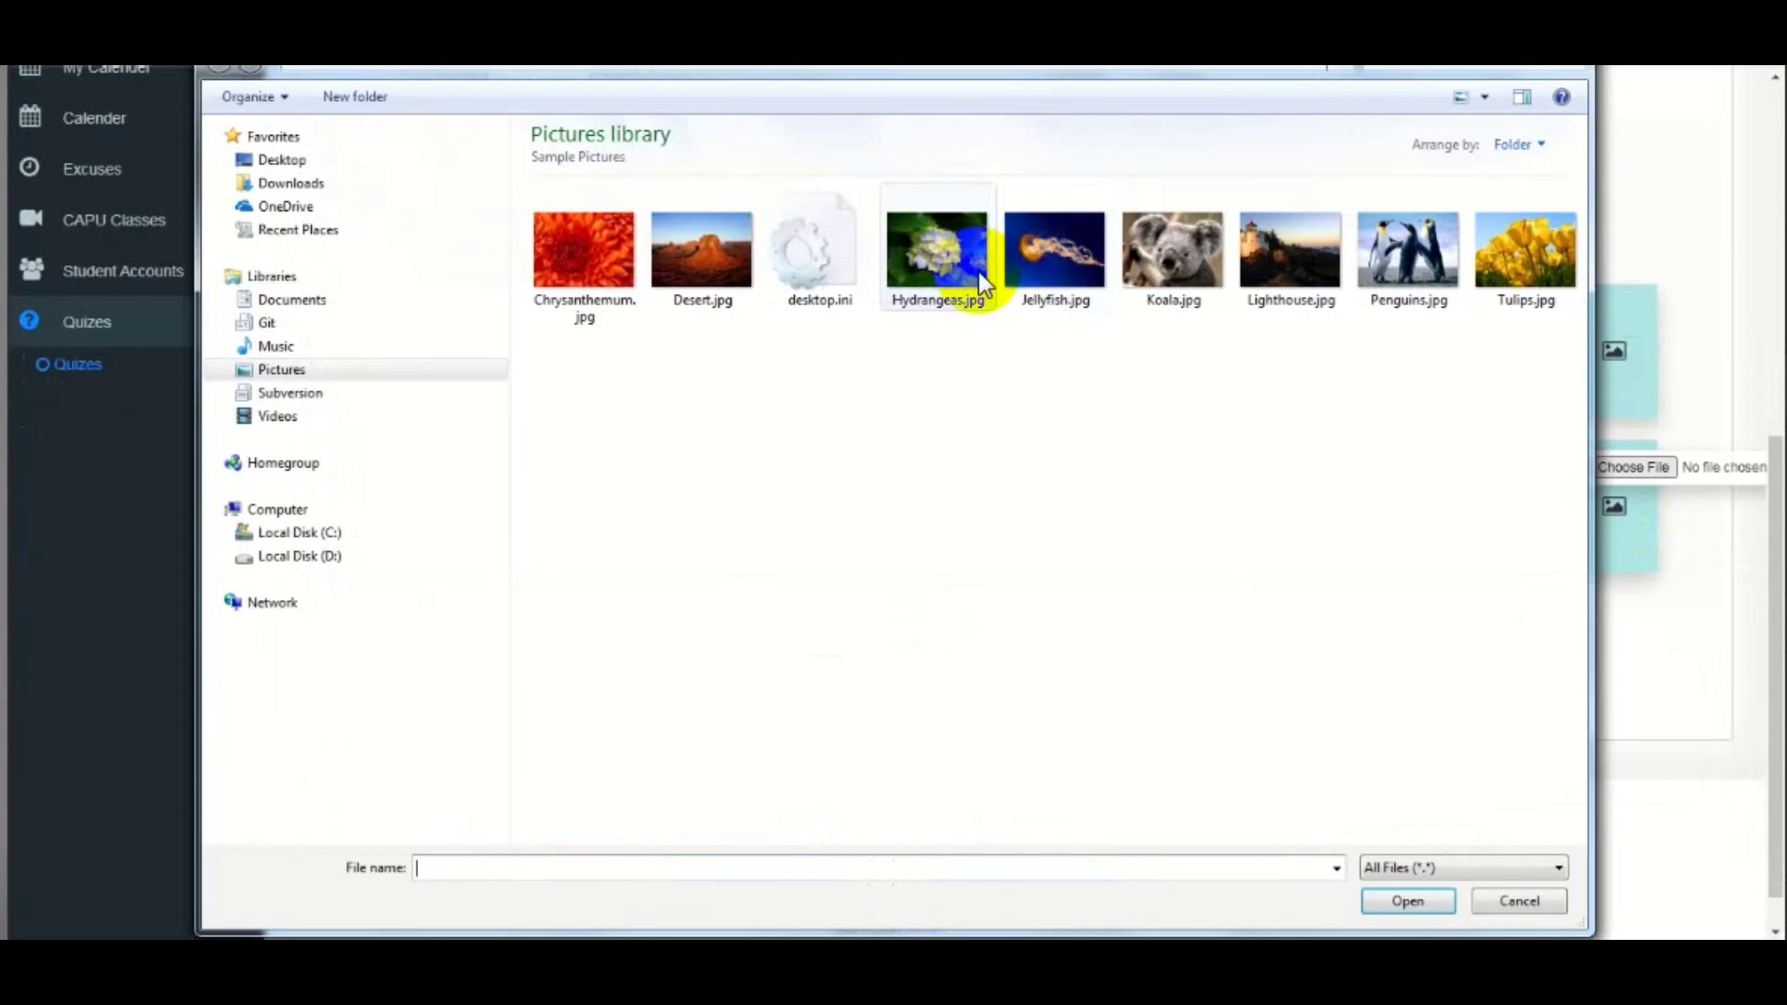
click(930, 277)
double_click(930, 277)
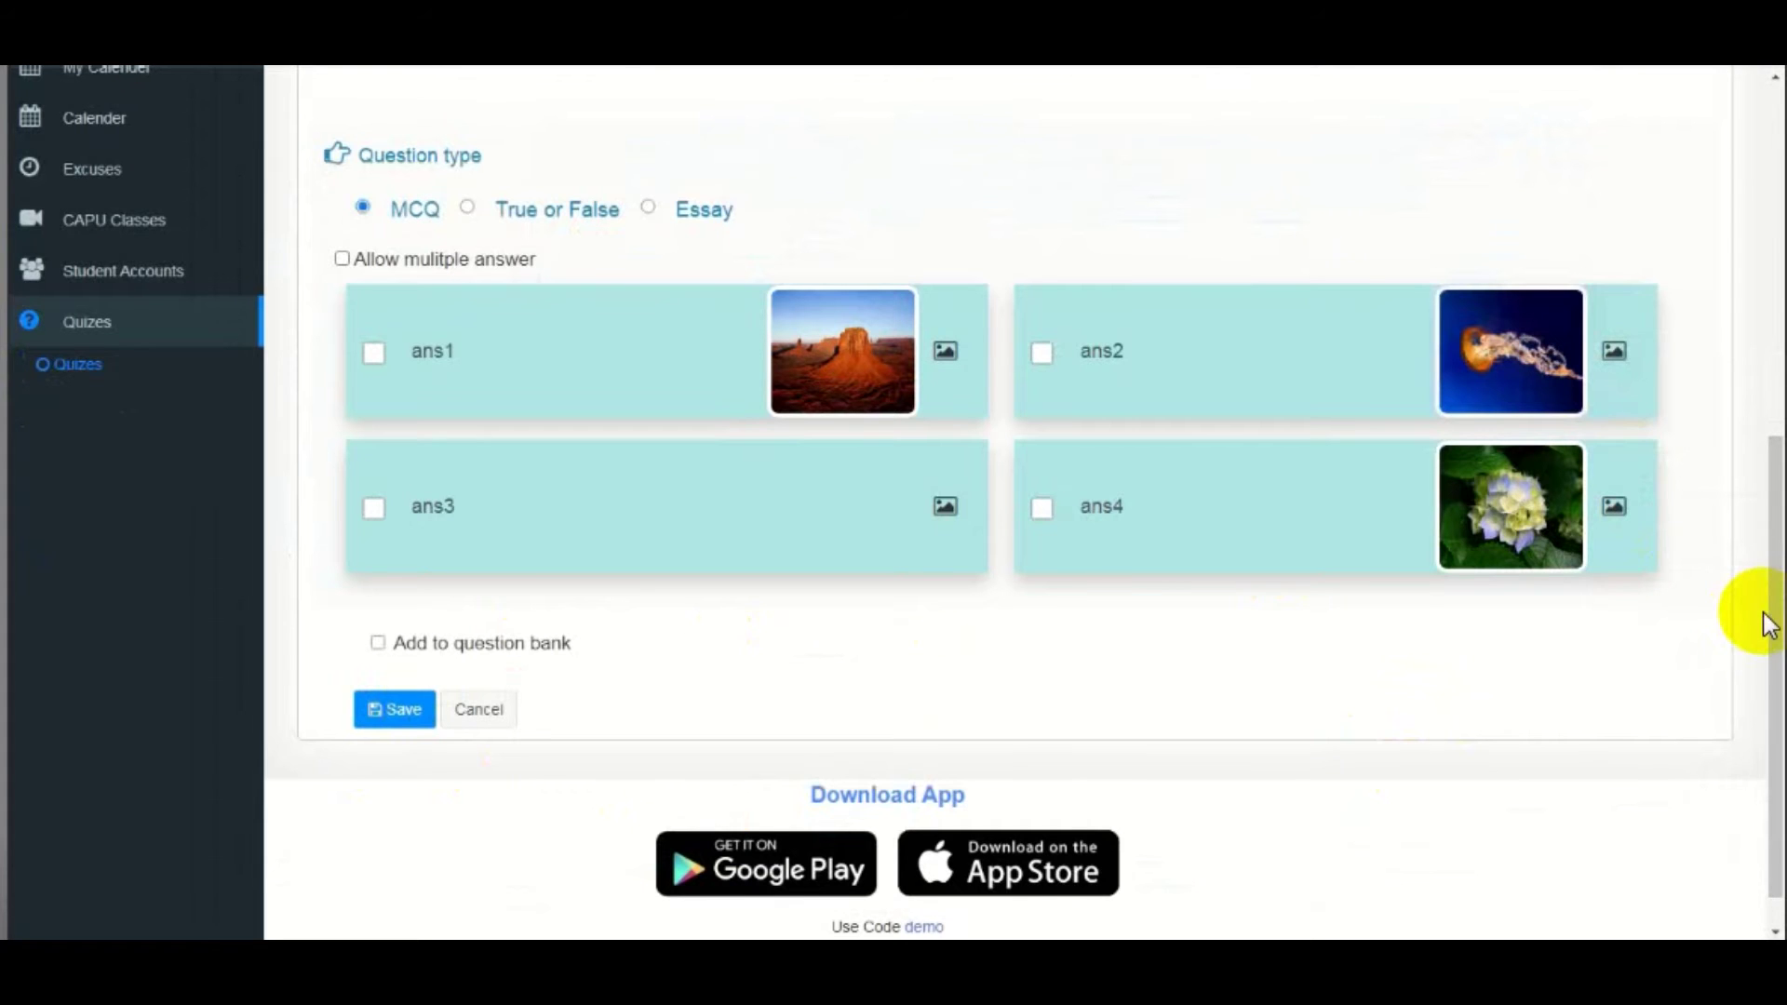
- Mark "ans1" as the correct answer and save the question
mouse_move(1774, 611)
mouse_down()
mouse_move(1776, 271)
mouse_move(1777, 598)
mouse_up()
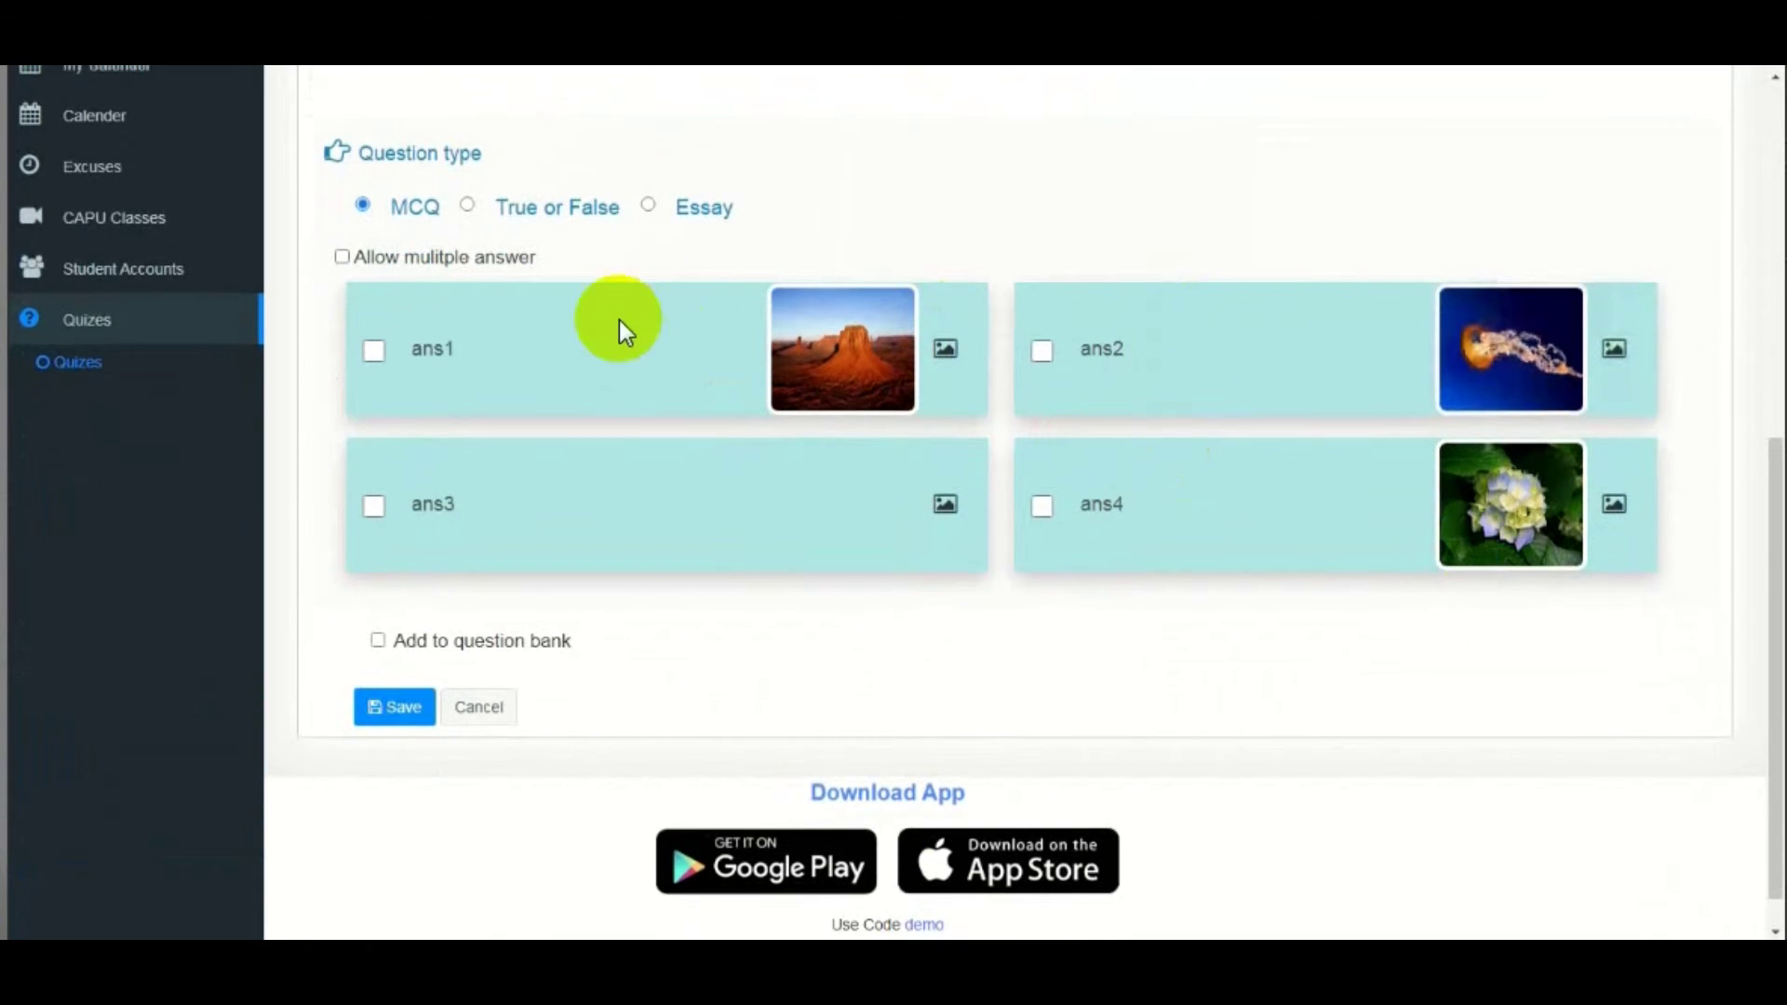
click(373, 349)
click(398, 707)
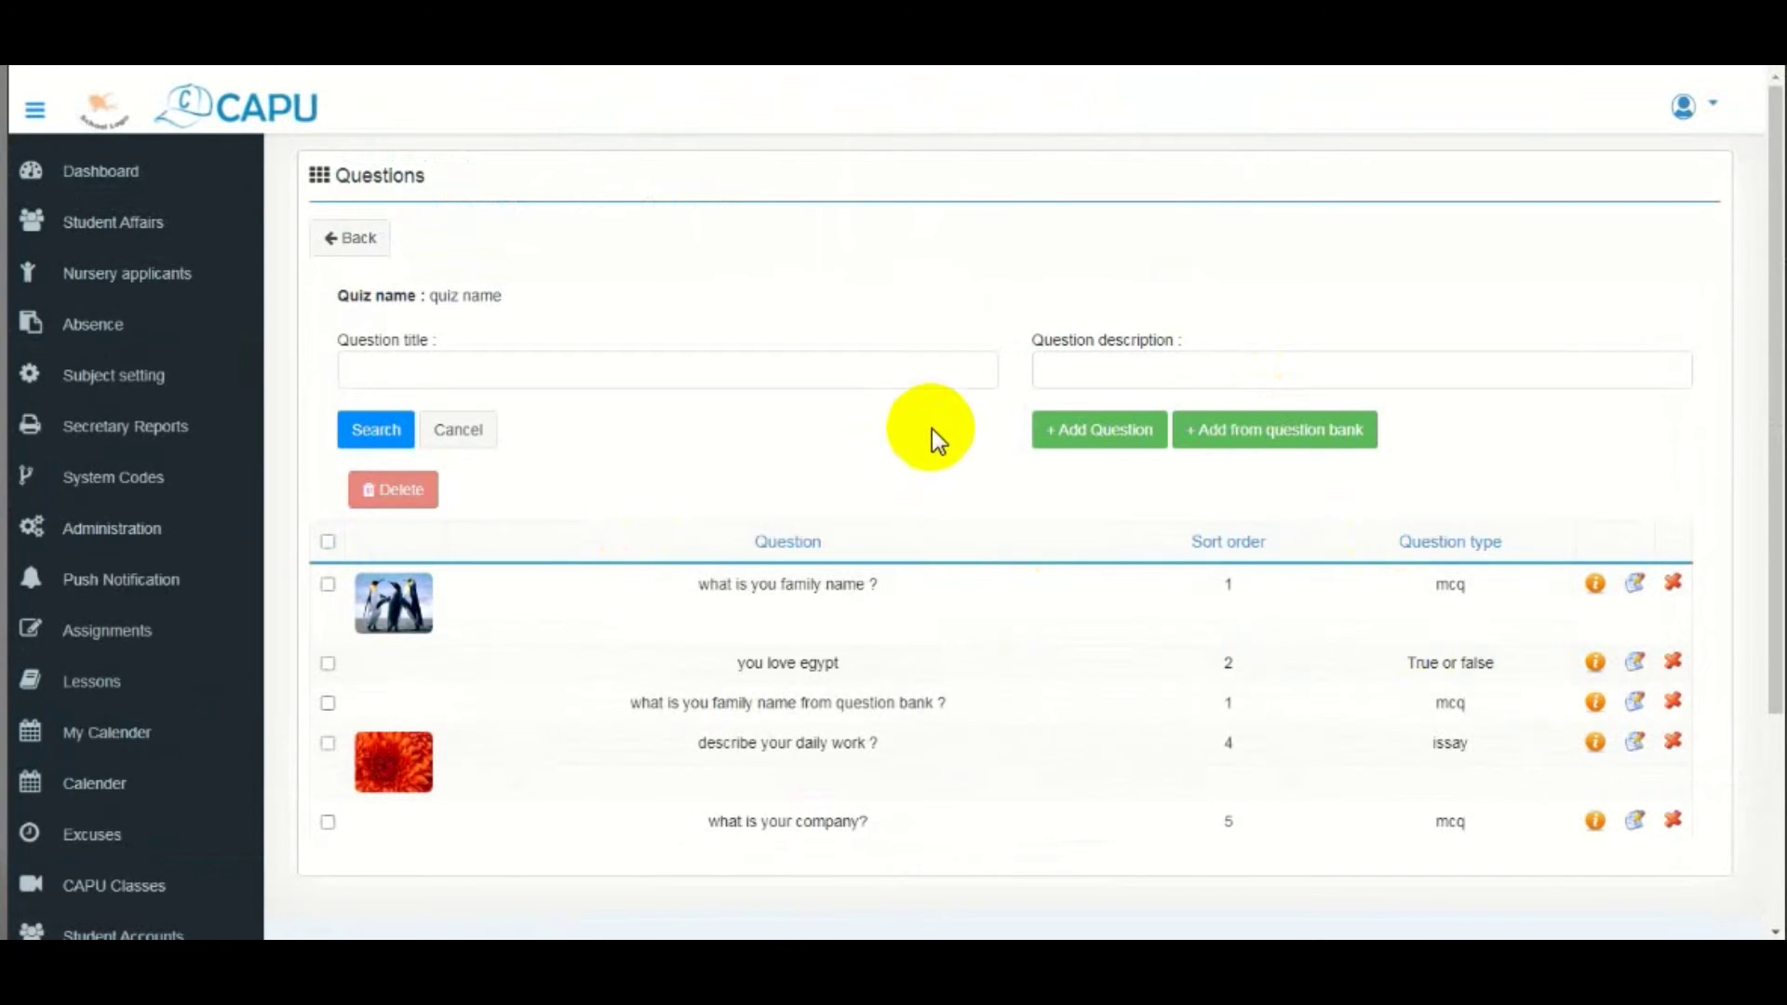
- Close the interrupting PC Accelerate scan window and its pop-ups, continuing without fixing the issues
scroll(977, 596, down, 1)
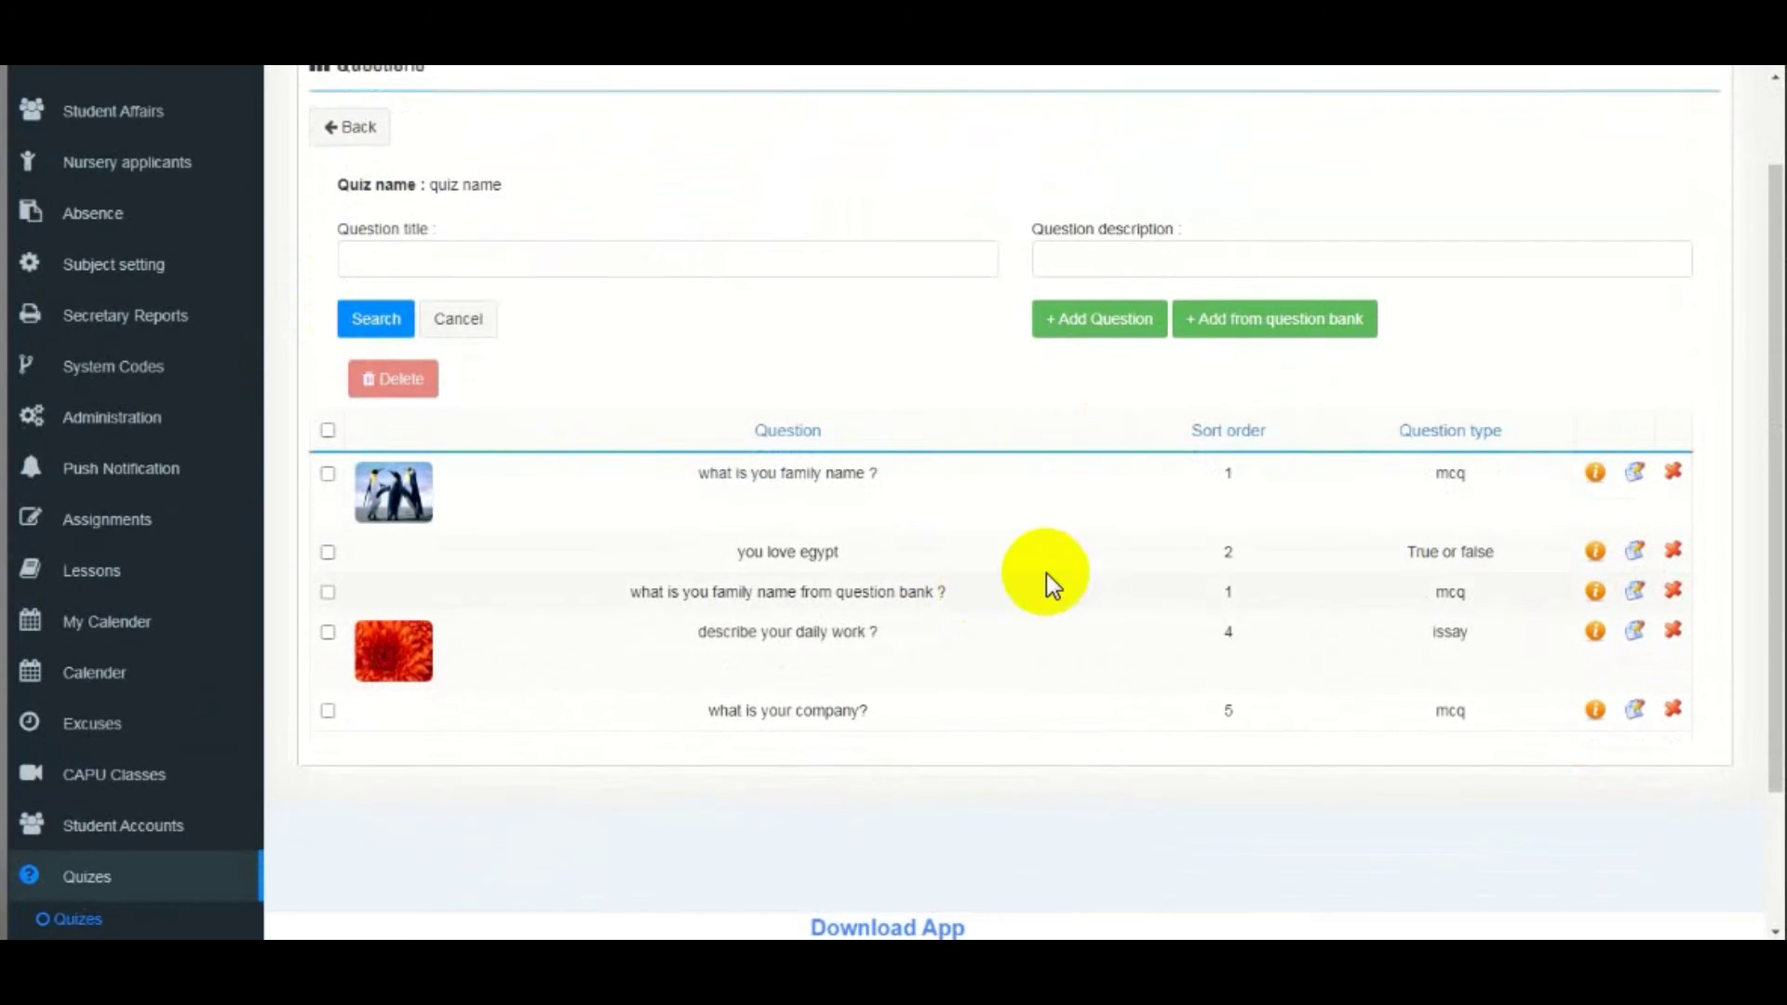
scroll(1141, 584, down, 1)
scroll(1141, 585, up, 2)
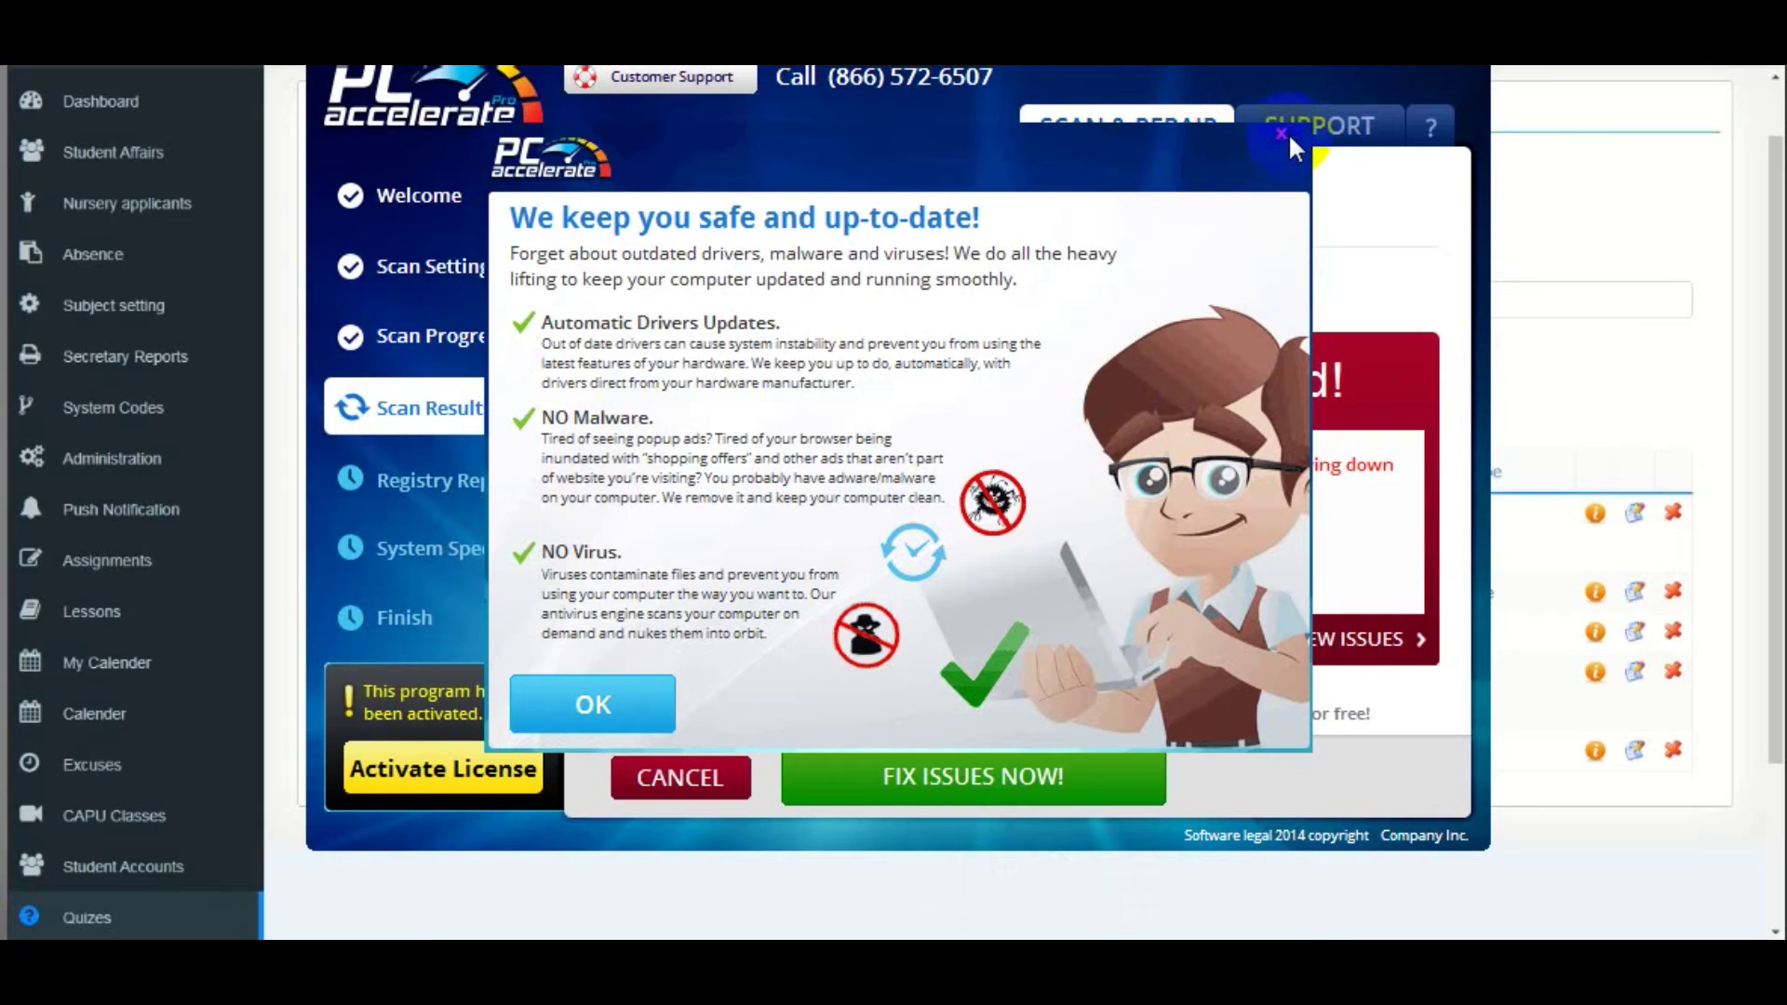
click(601, 716)
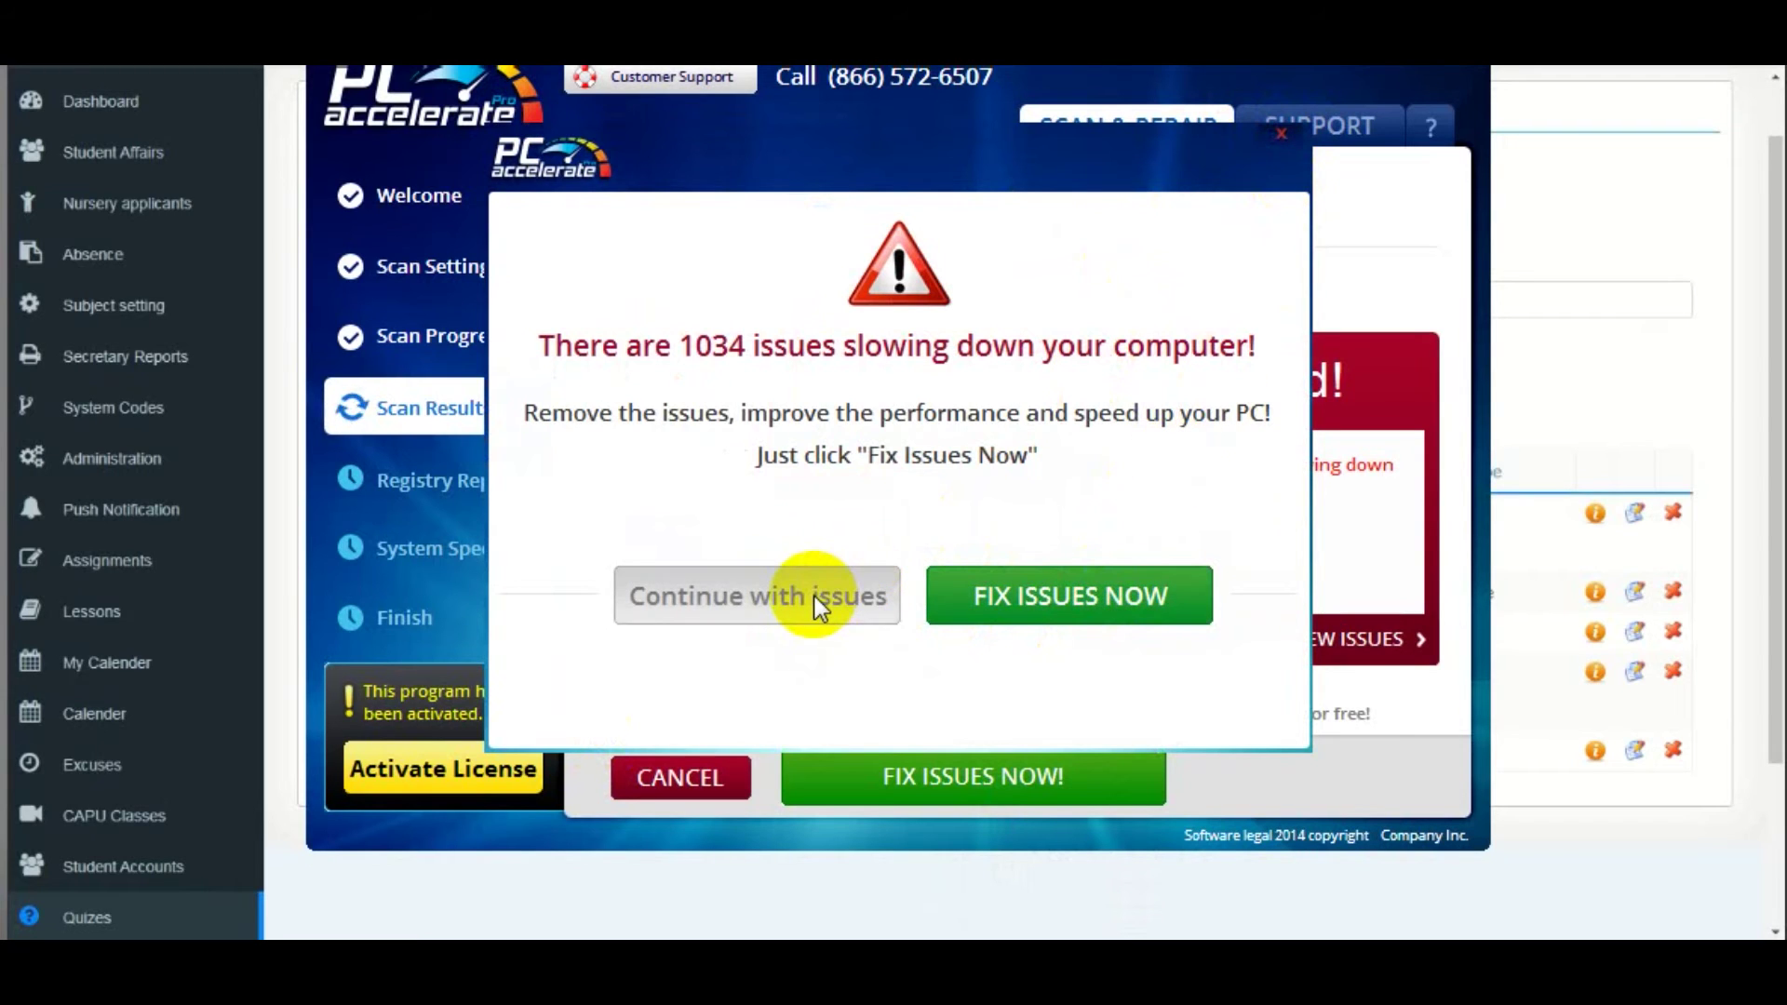
click(783, 593)
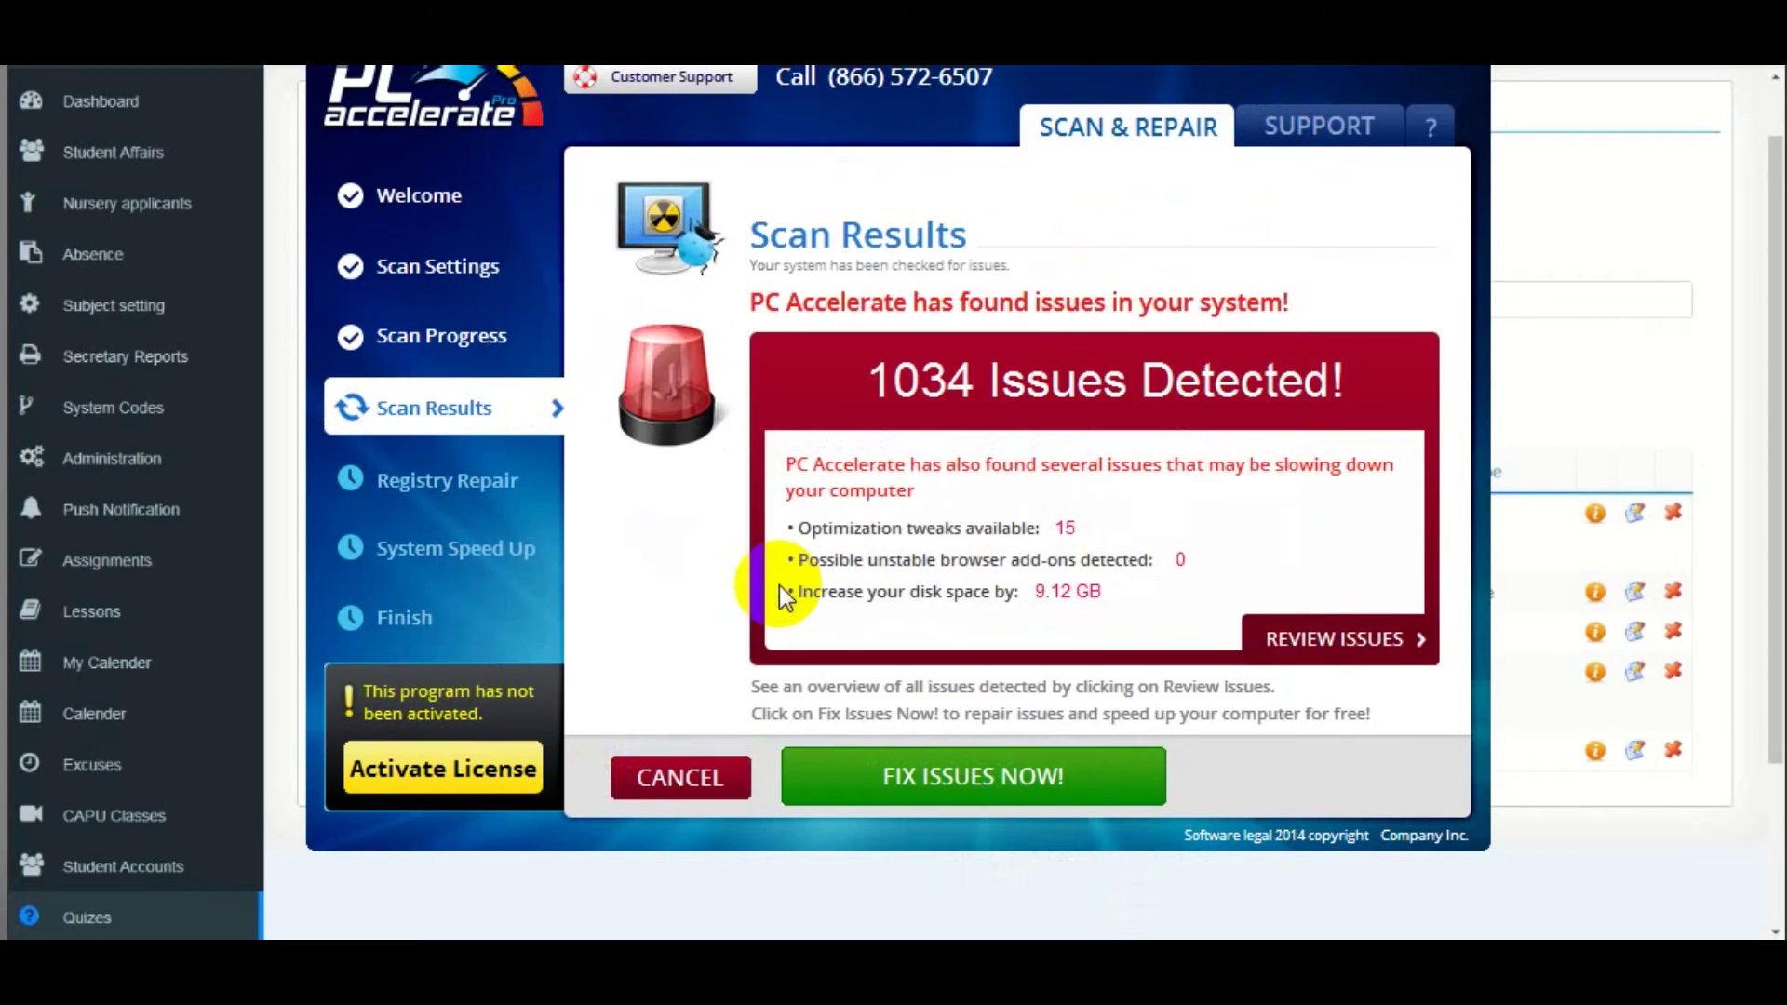
click(1433, 106)
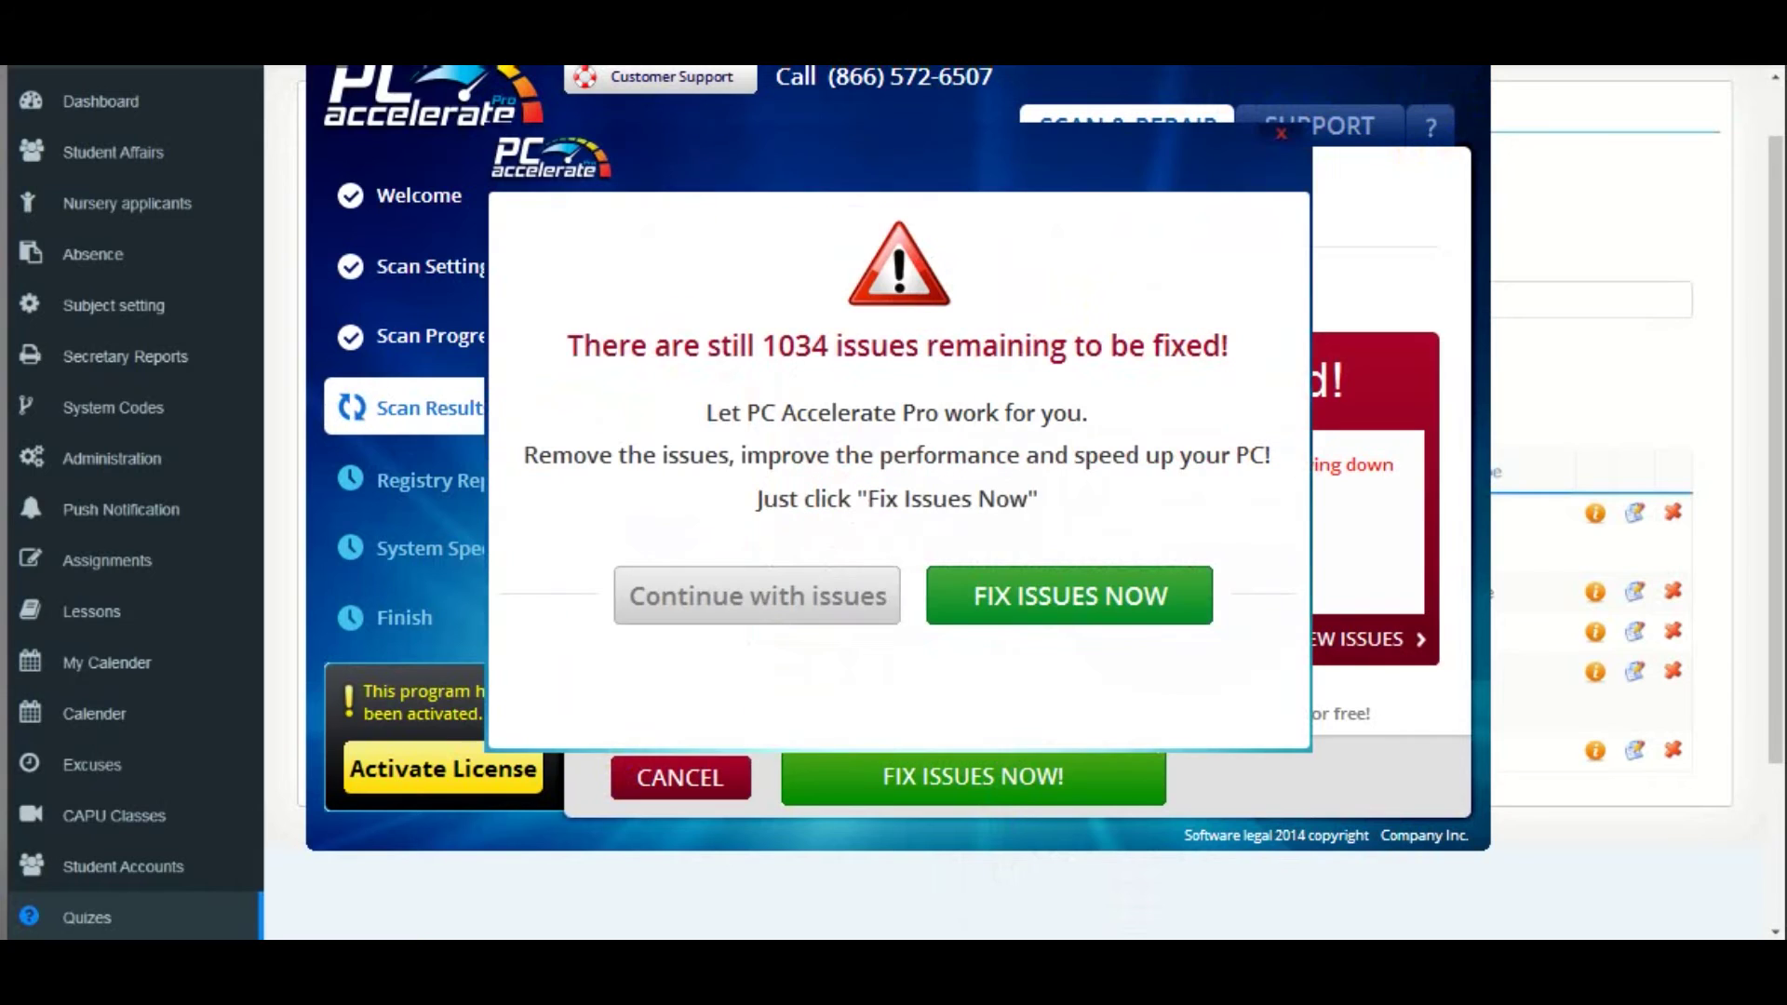
click(863, 584)
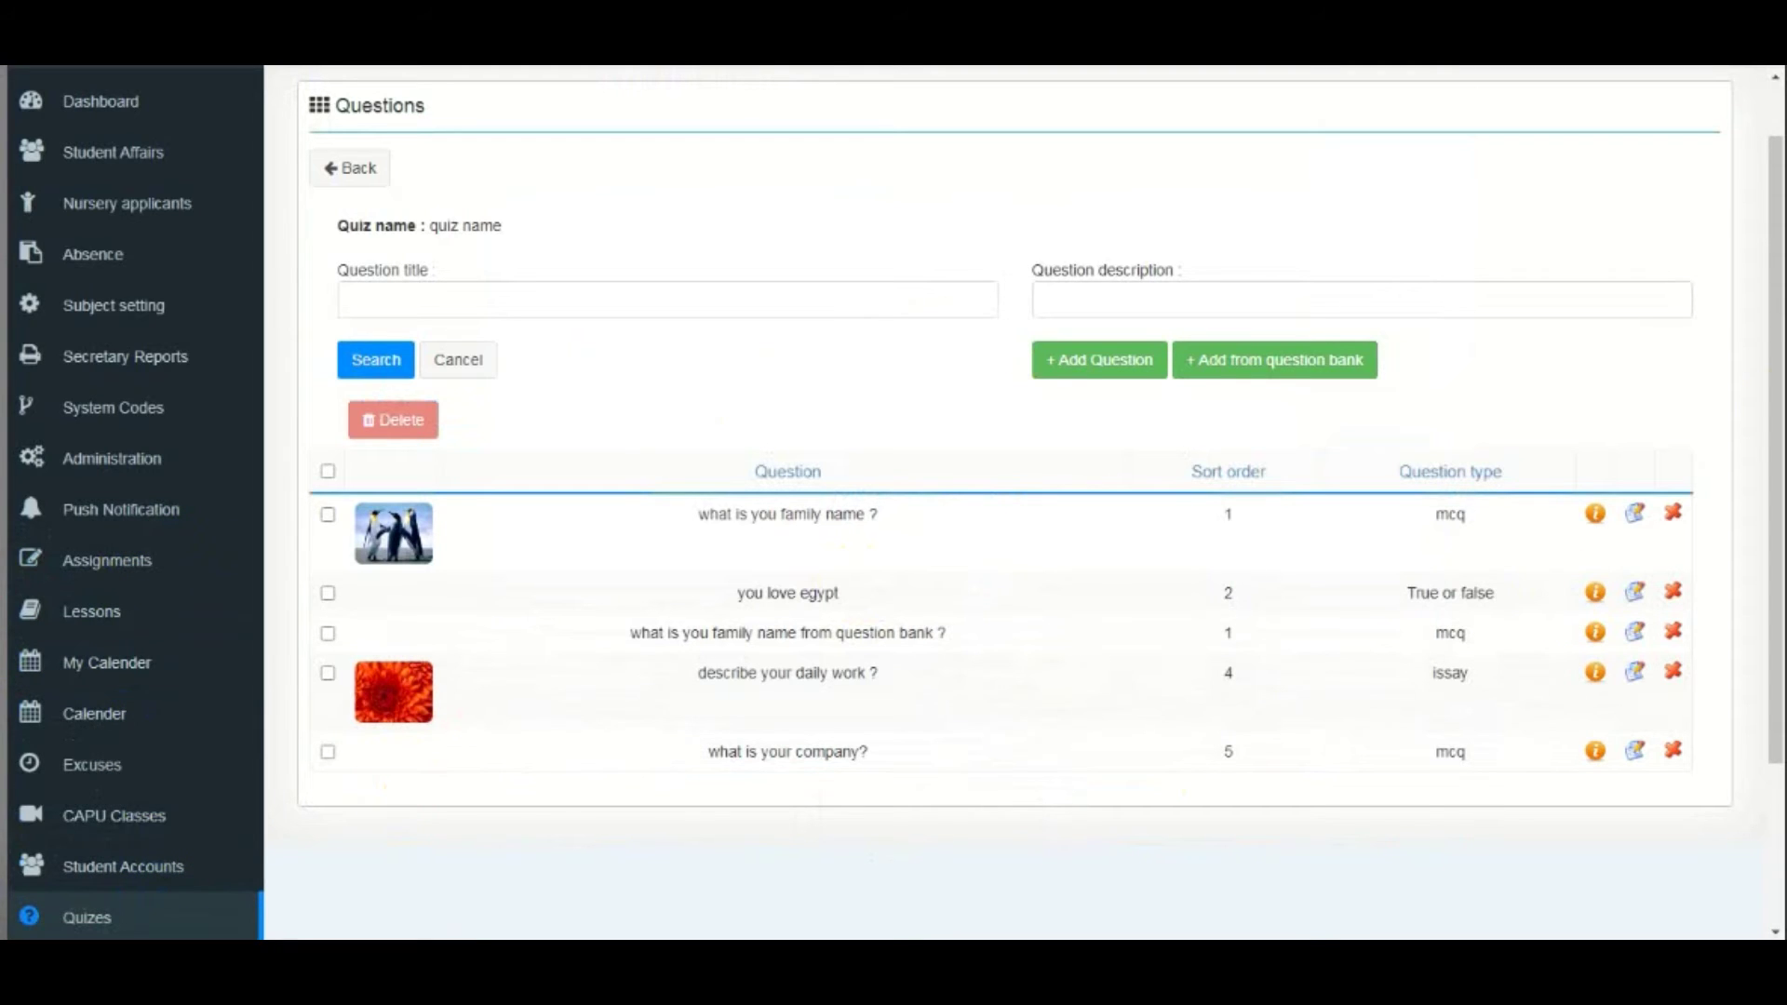
- Go back to the quizzes list and examine the Religion quiz's title and academic year
drag(1776, 403, 1778, 565)
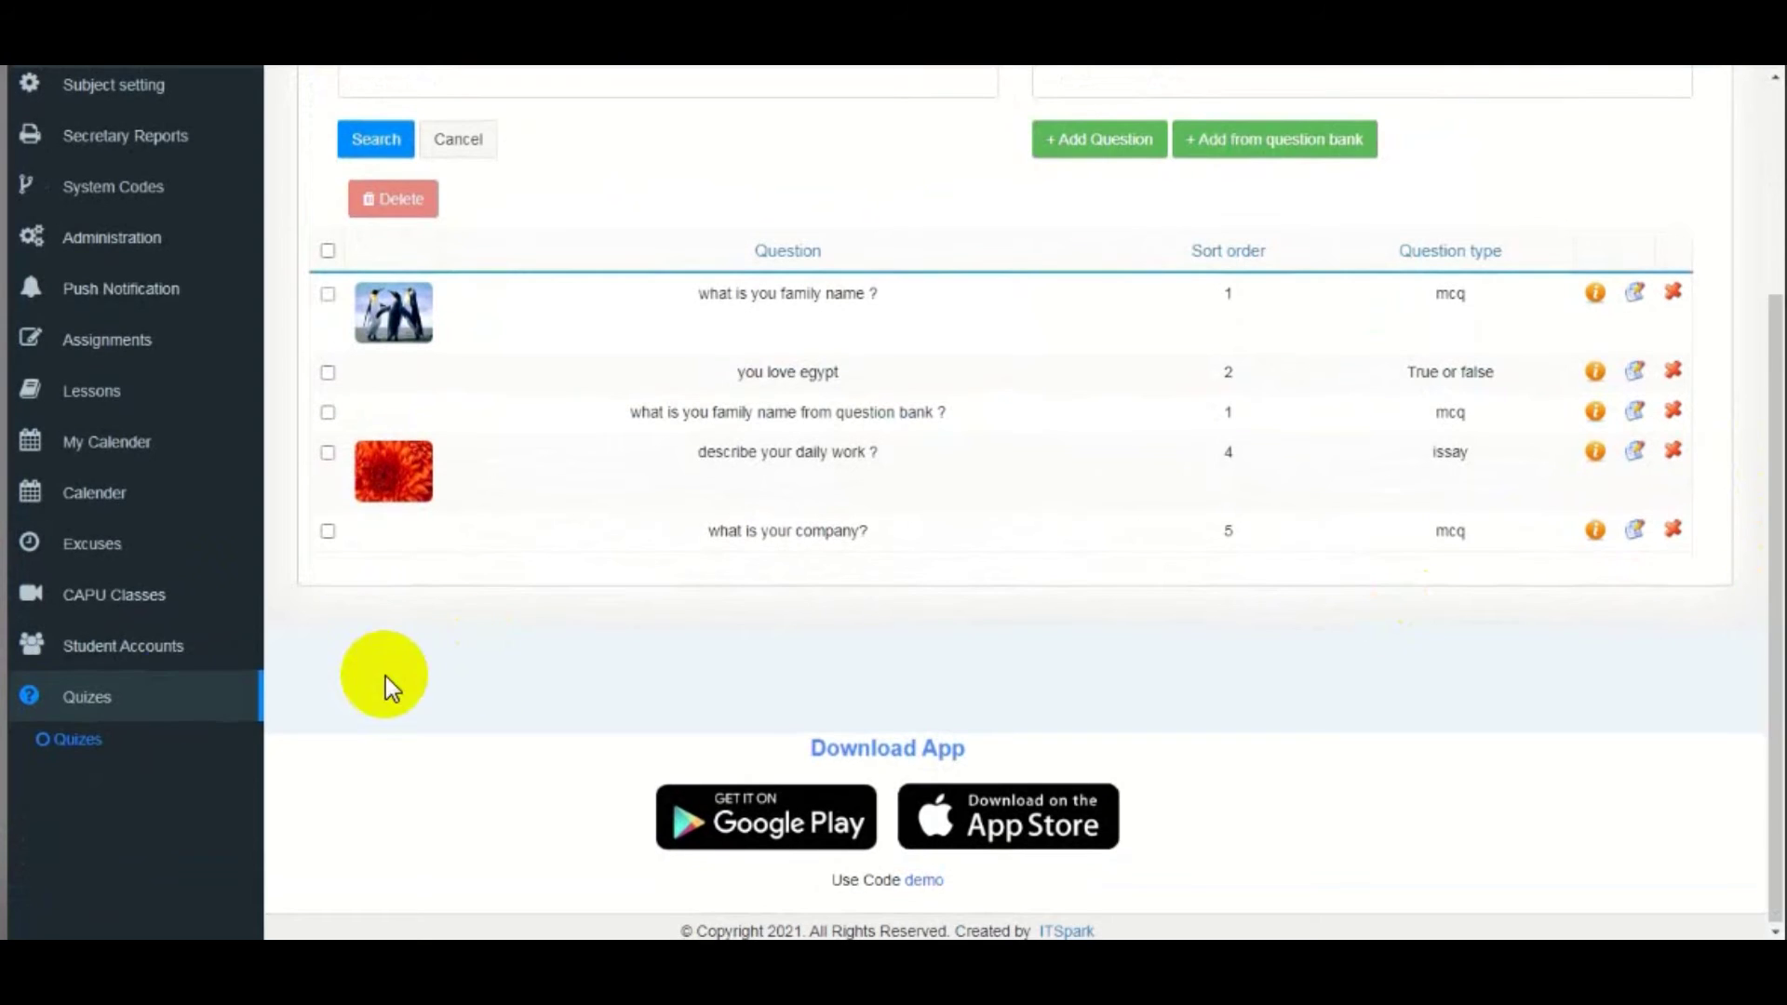
click(131, 741)
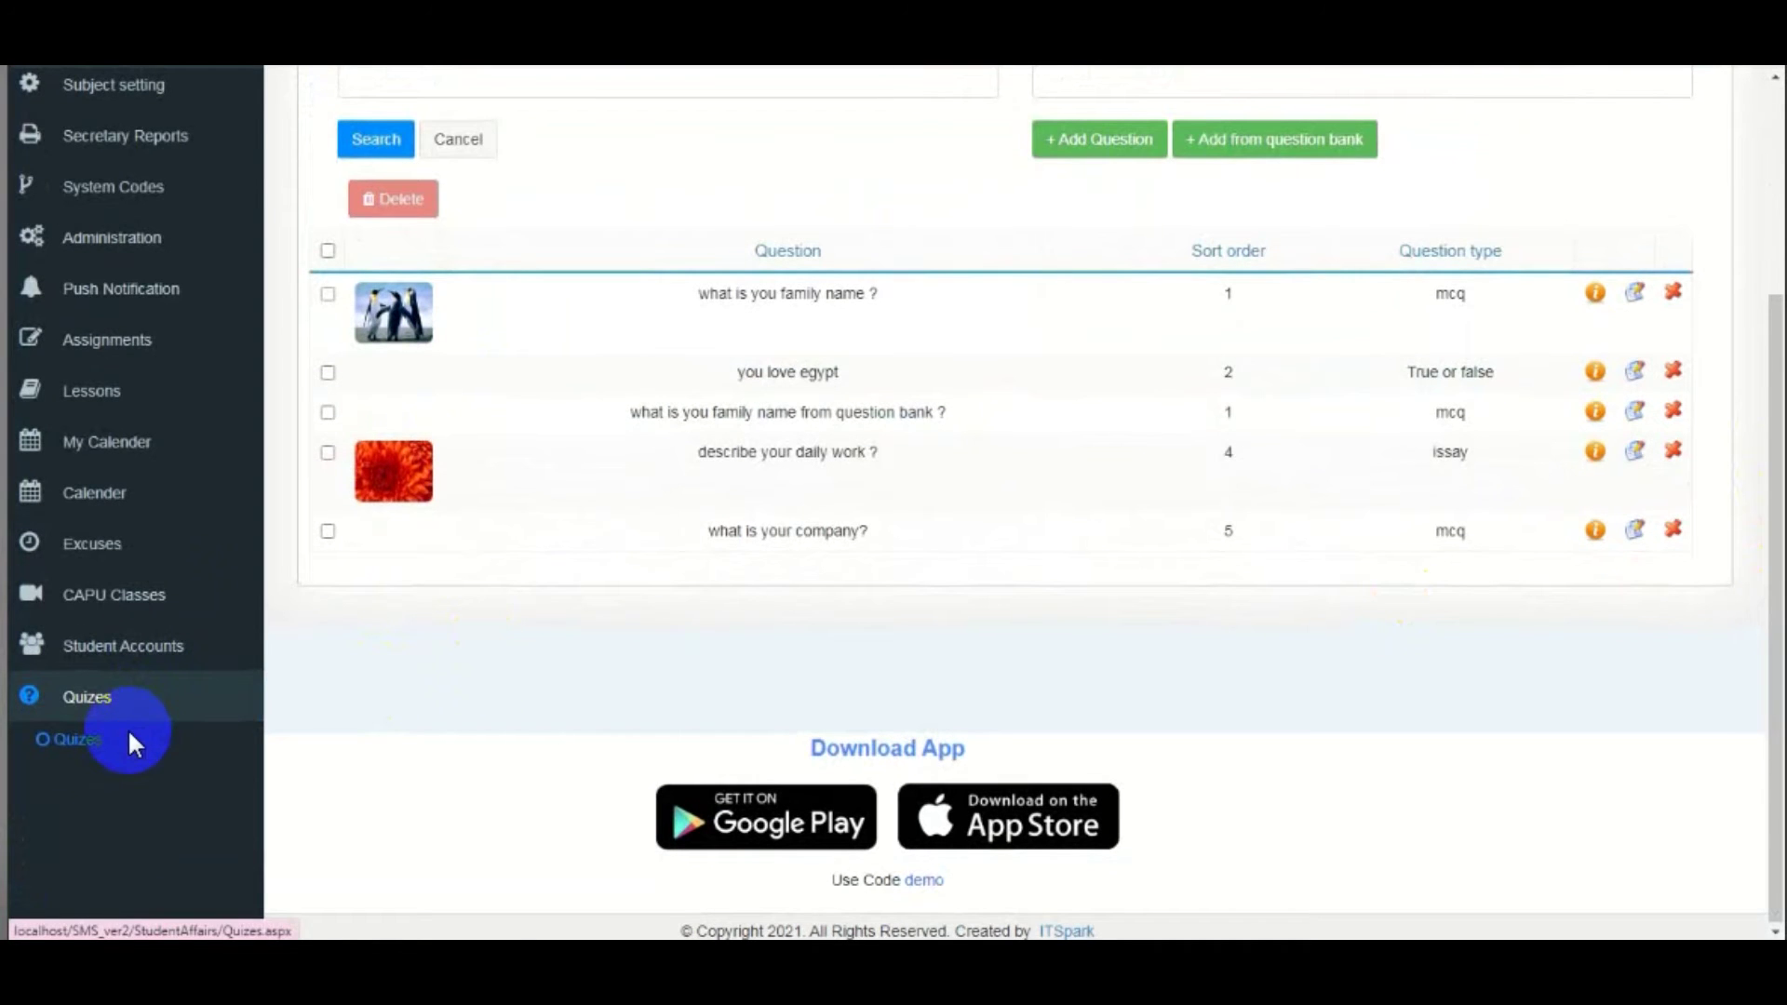
scroll(1617, 333, down, 3)
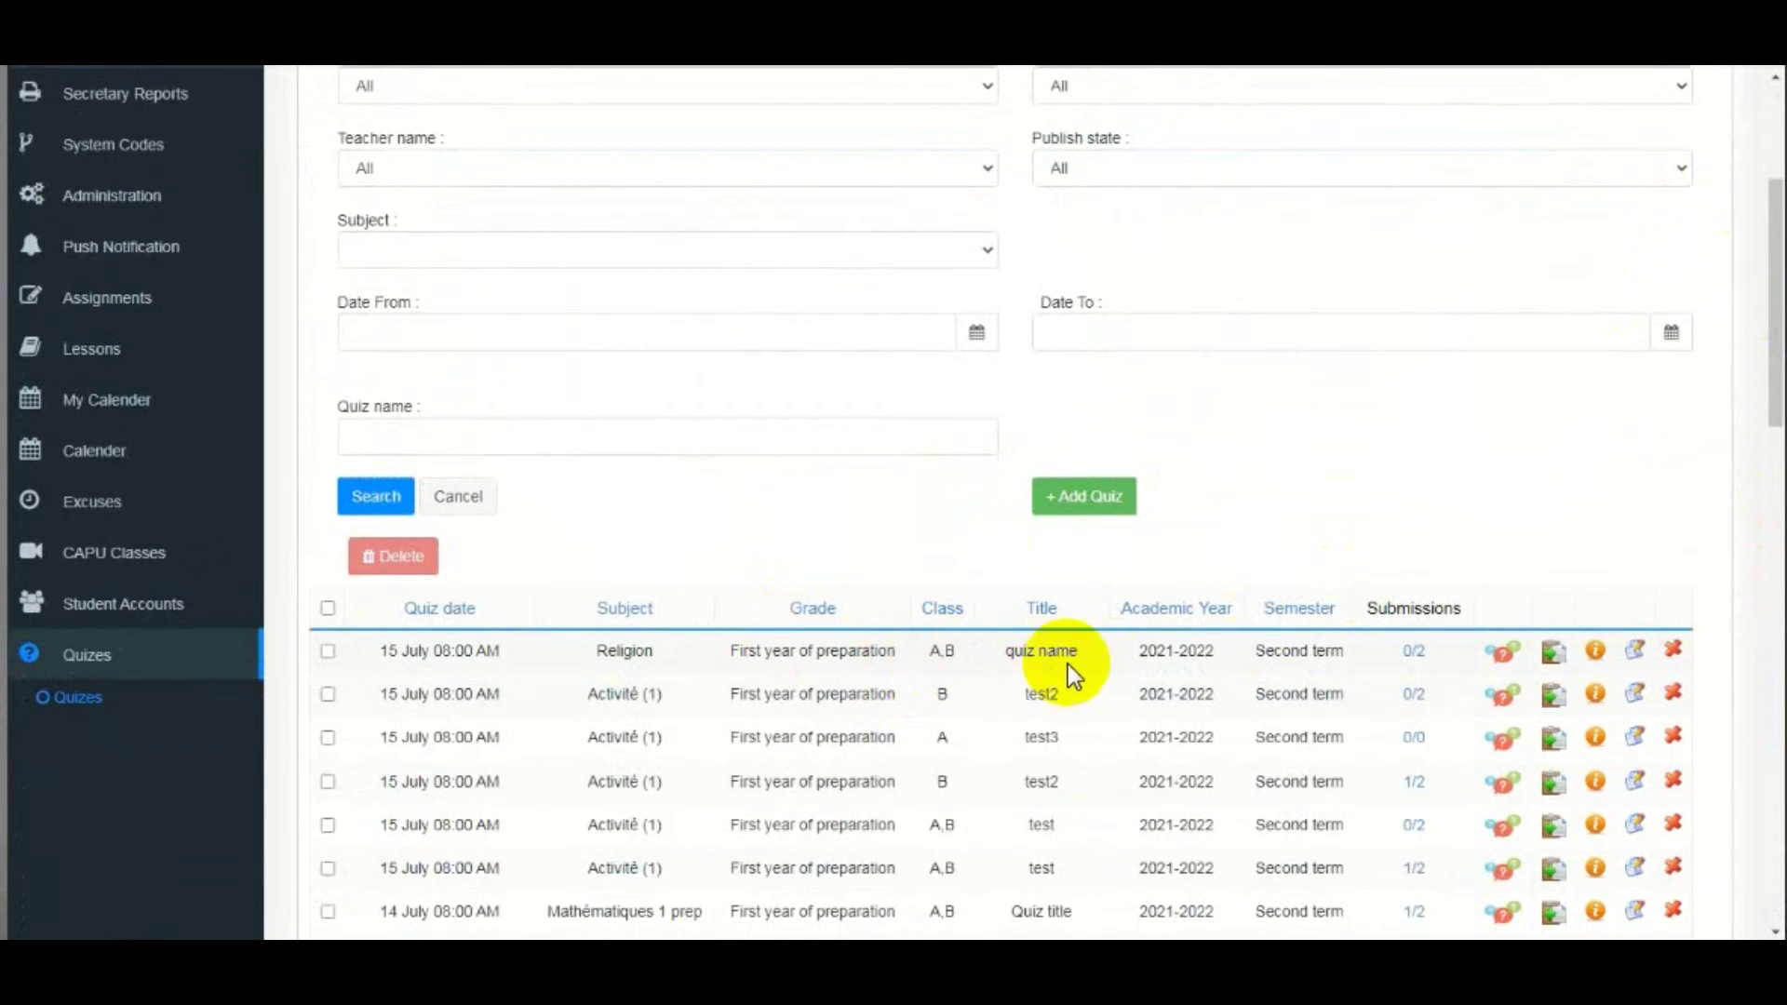
drag(1082, 655, 981, 650)
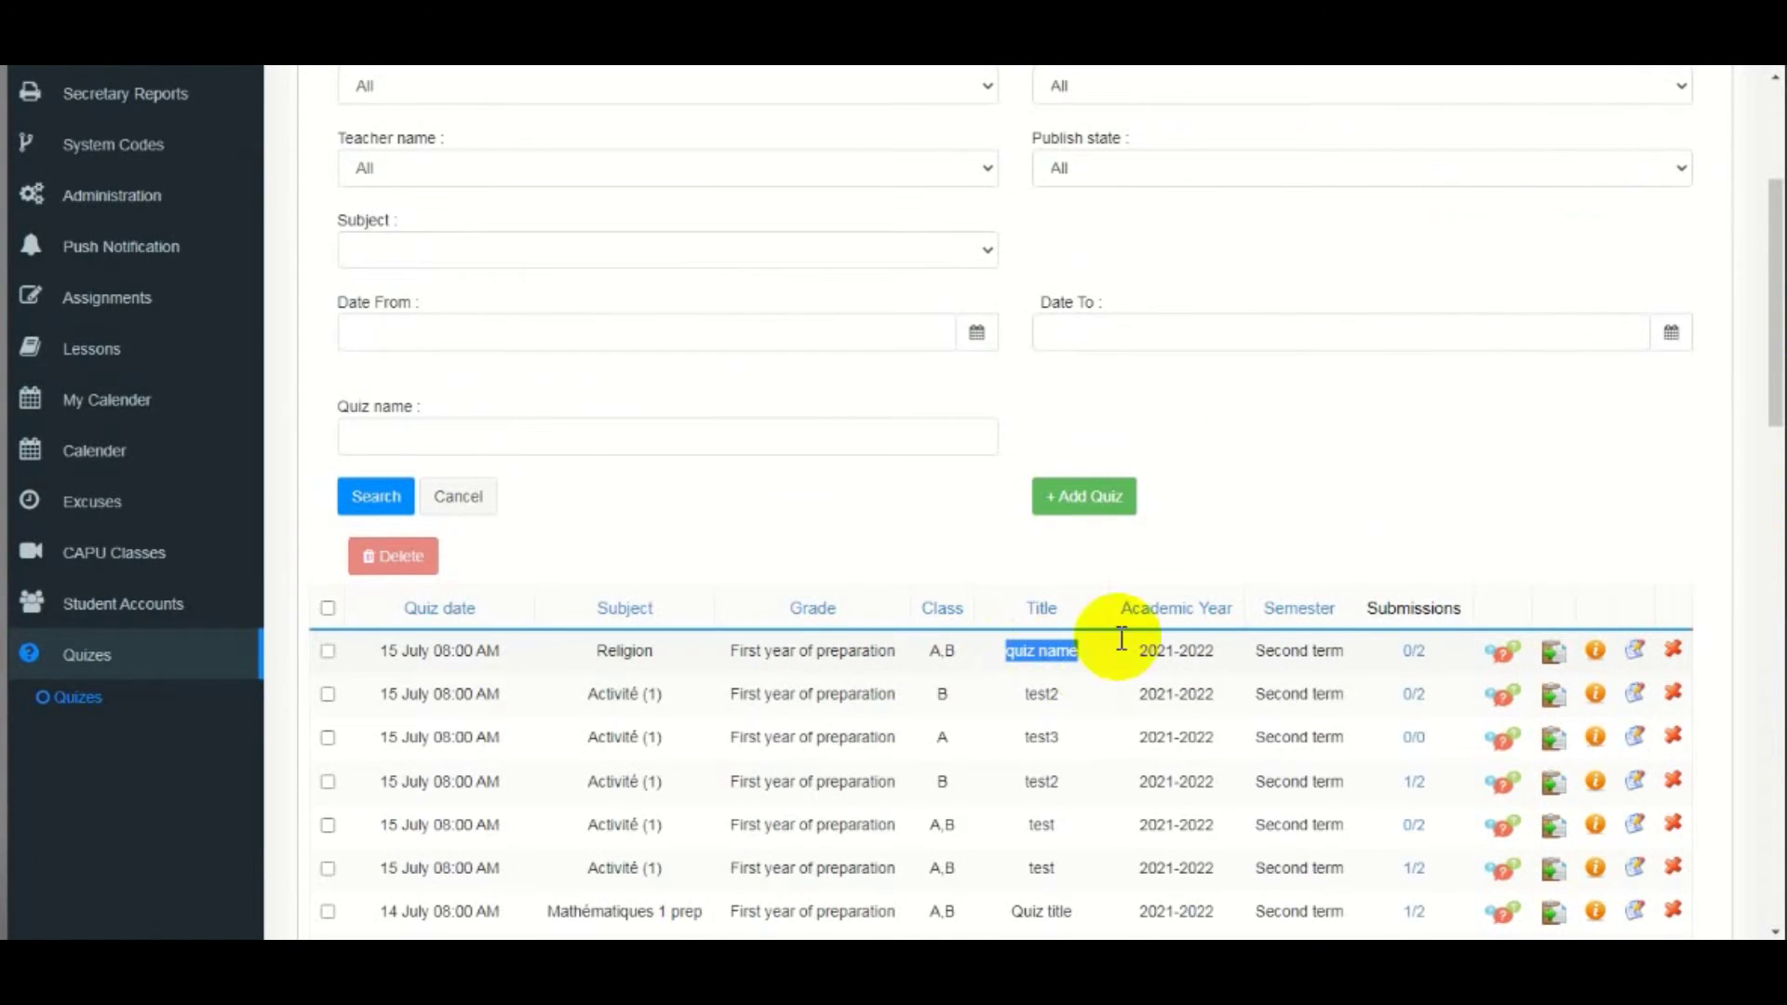
drag(1219, 654, 1145, 646)
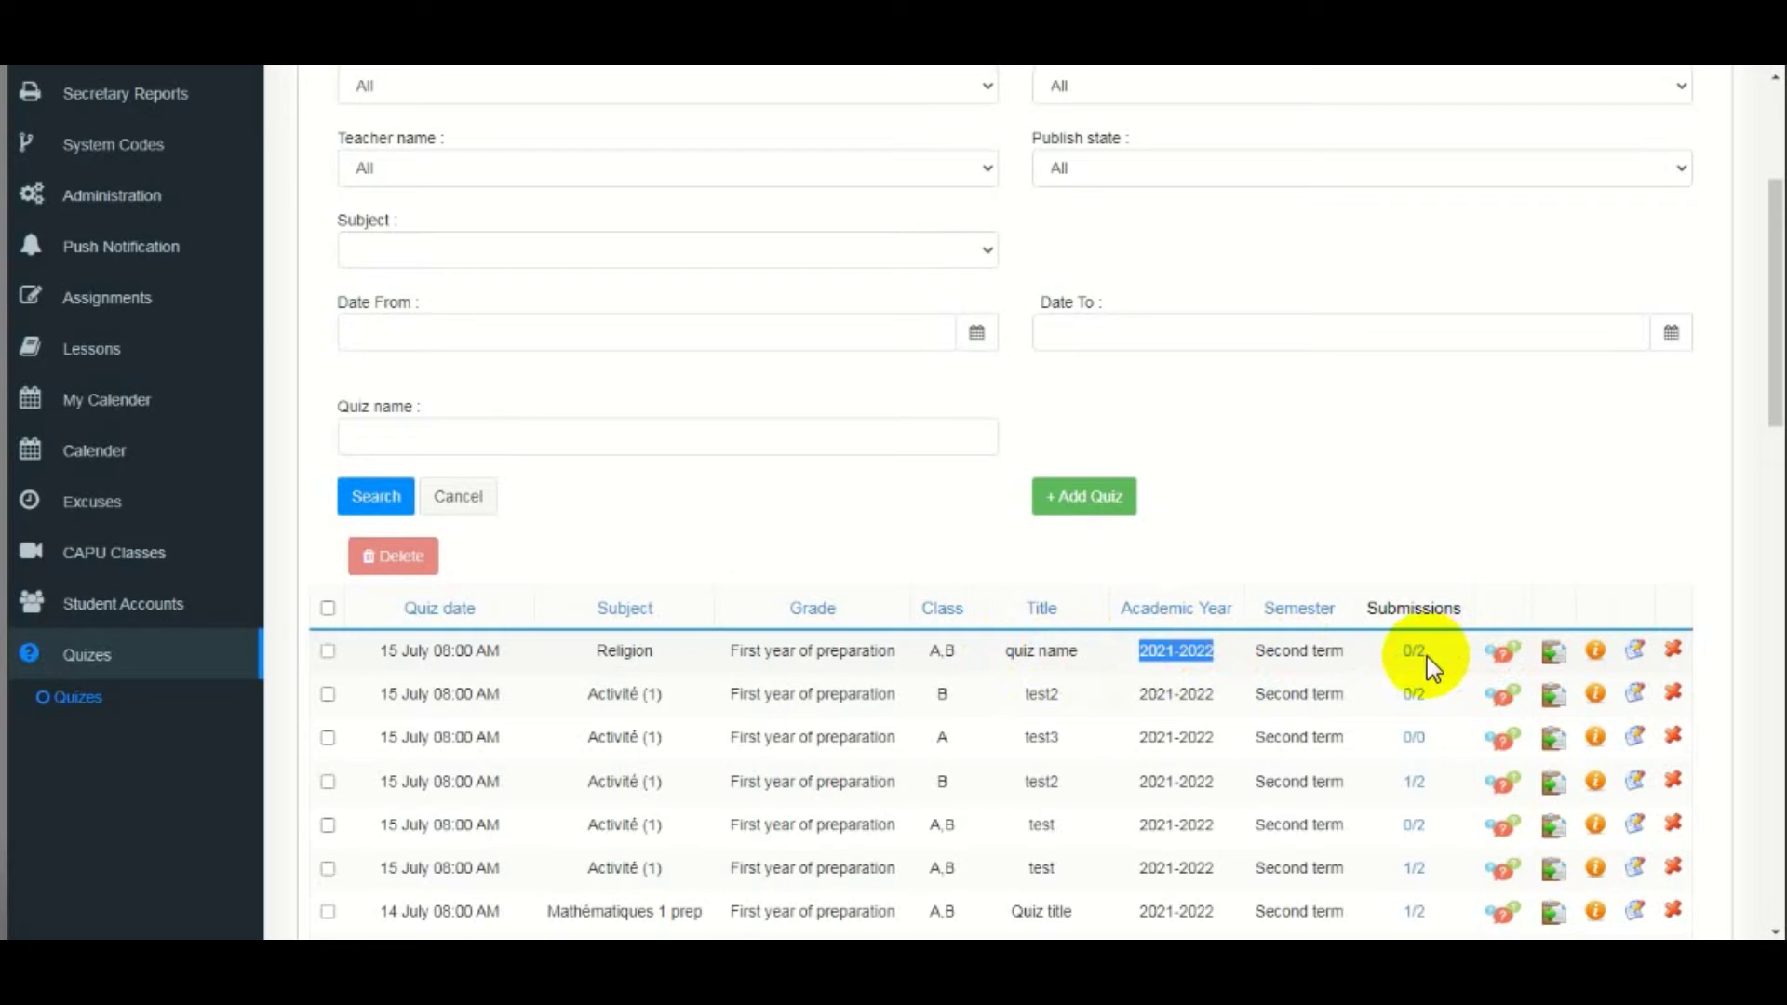
- View the questions of the Religion quiz "quiz name" and return to the quizzes list
click(1510, 656)
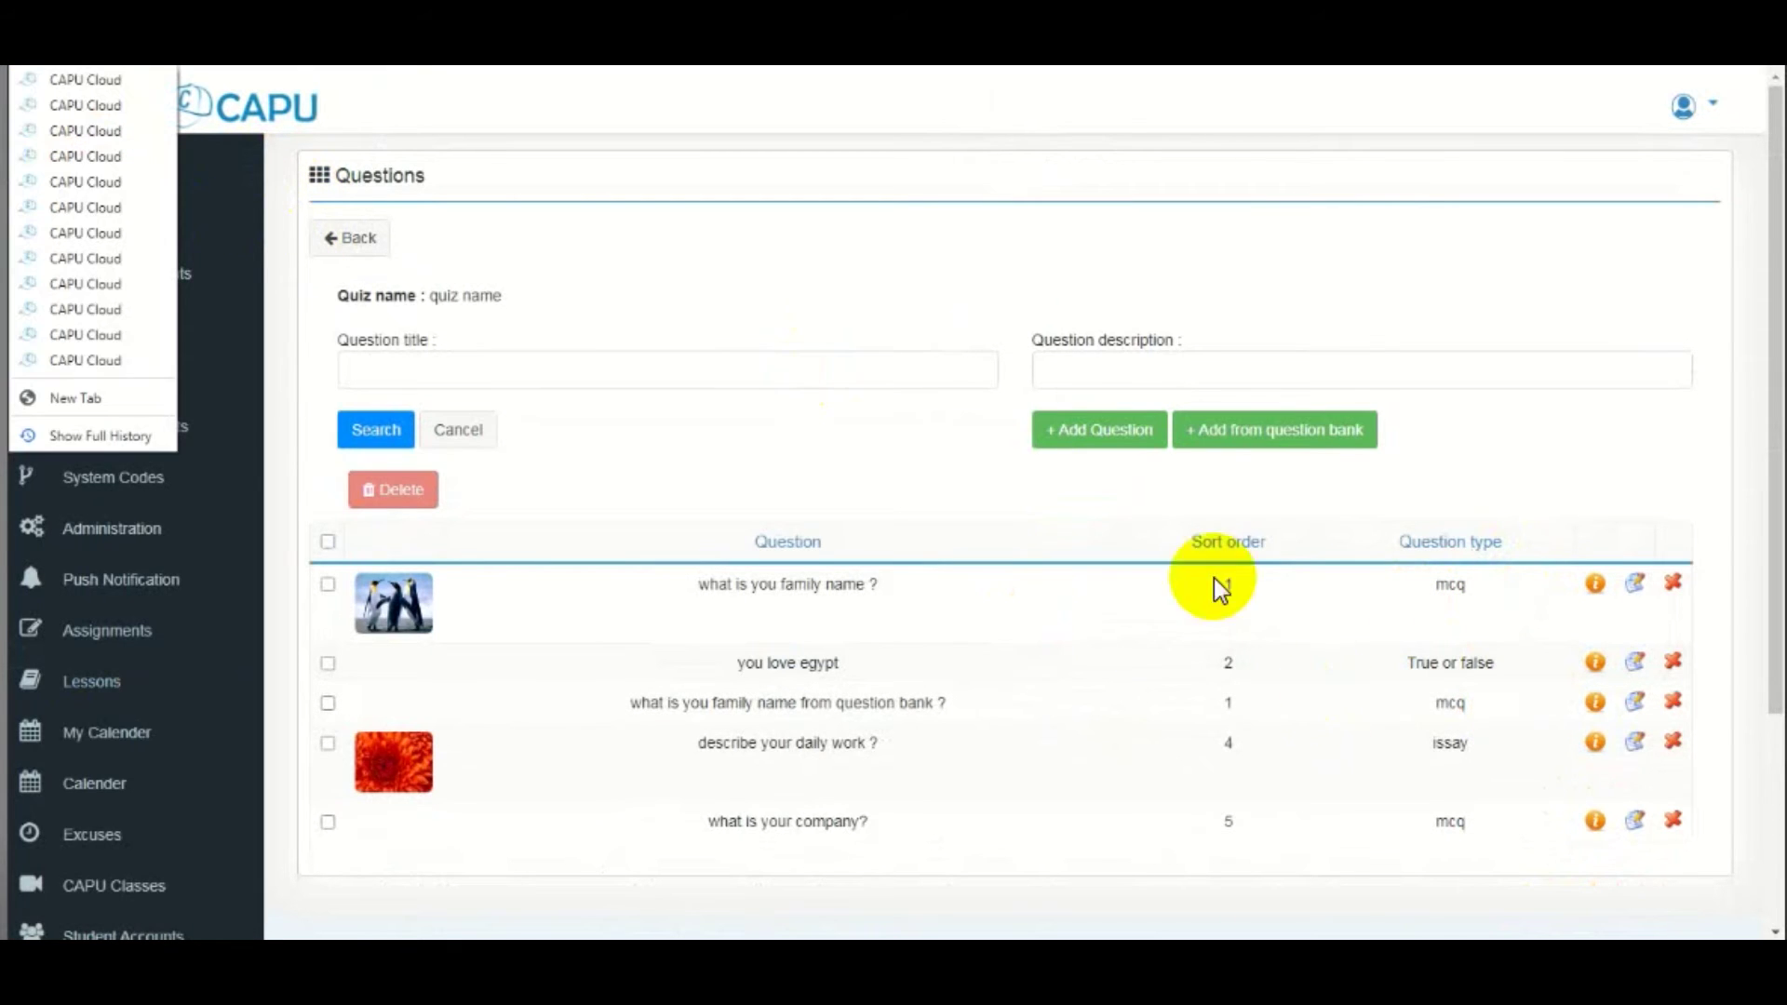
click(650, 327)
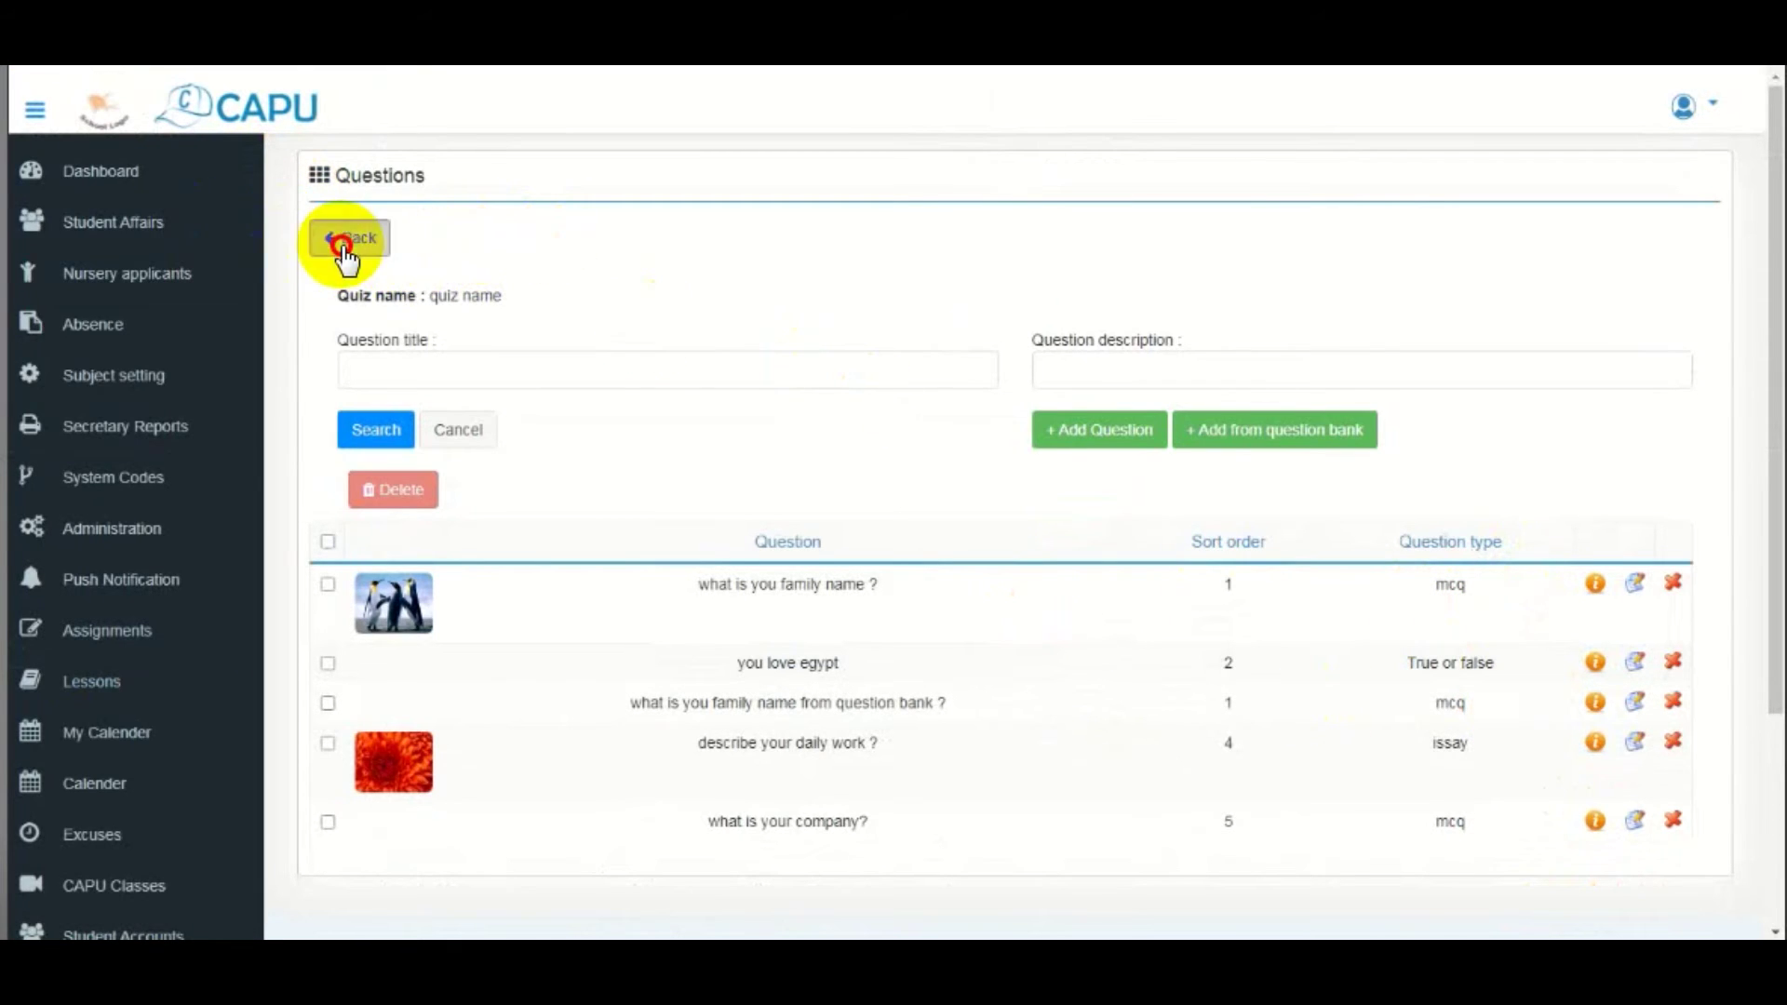
click(341, 242)
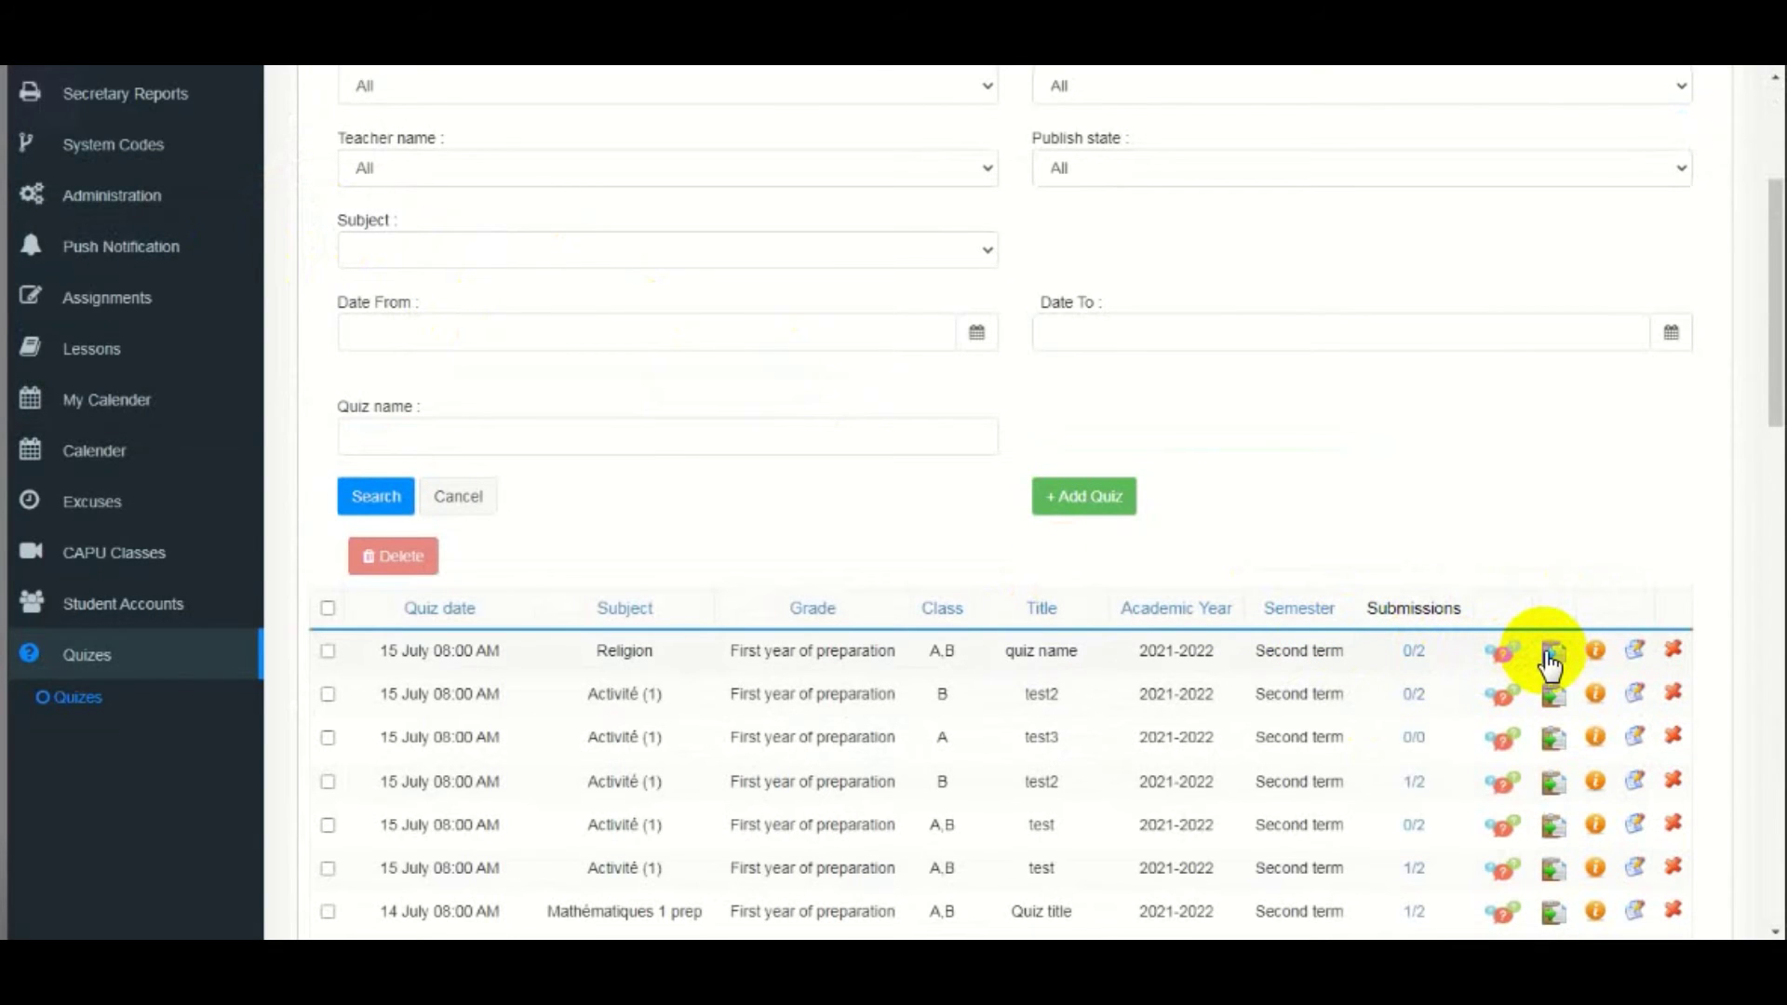
- Edit the Religion quiz "quiz name", set its quiz score to 21, and save it
click(1636, 650)
scroll(1647, 658, down, 4)
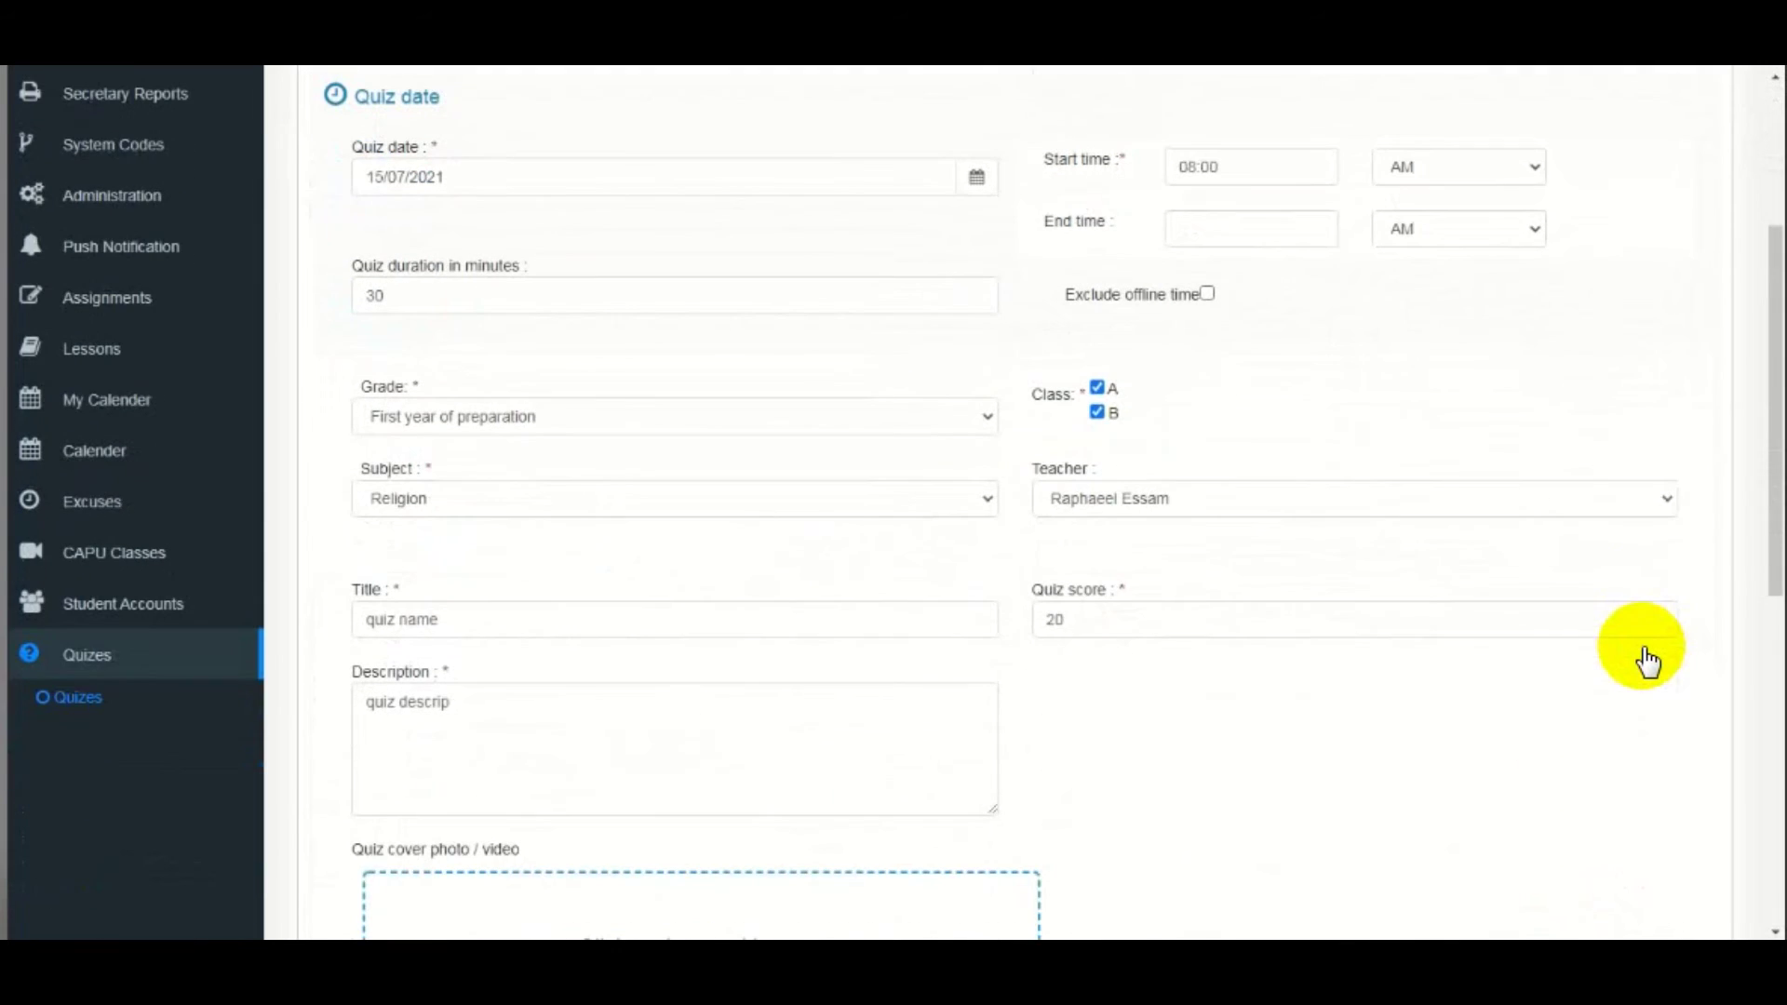
click(1070, 620)
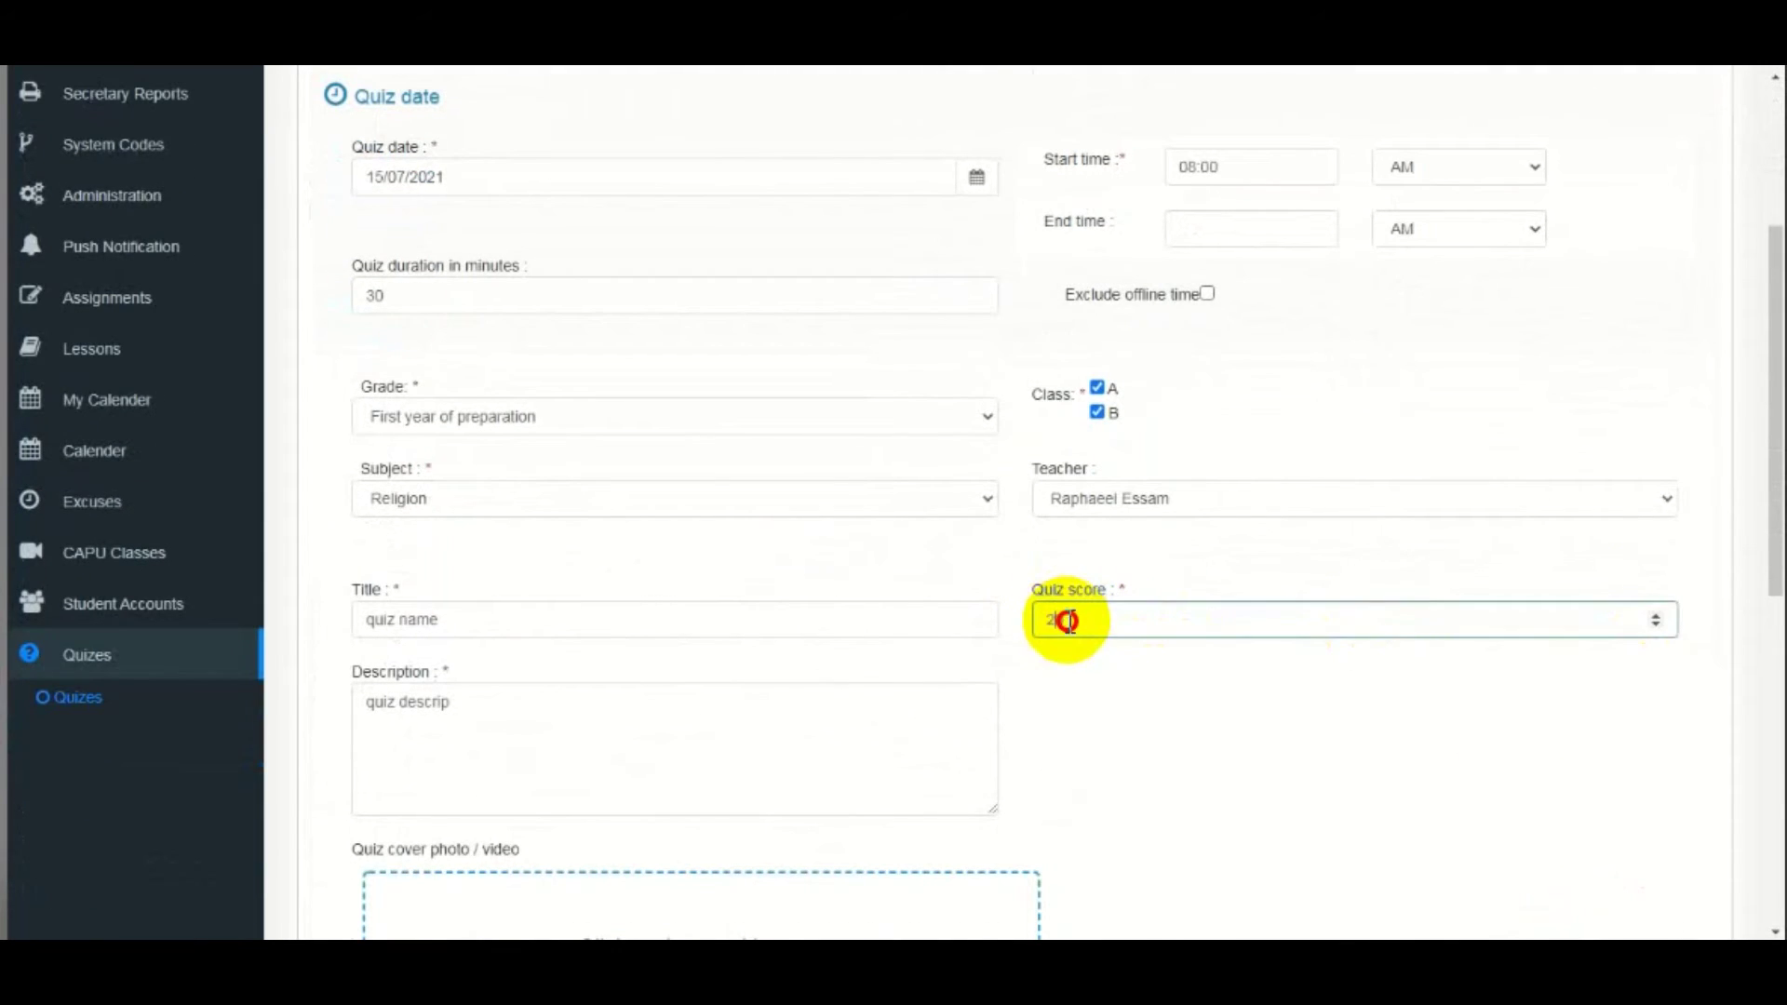
scroll(1069, 618, down, 6)
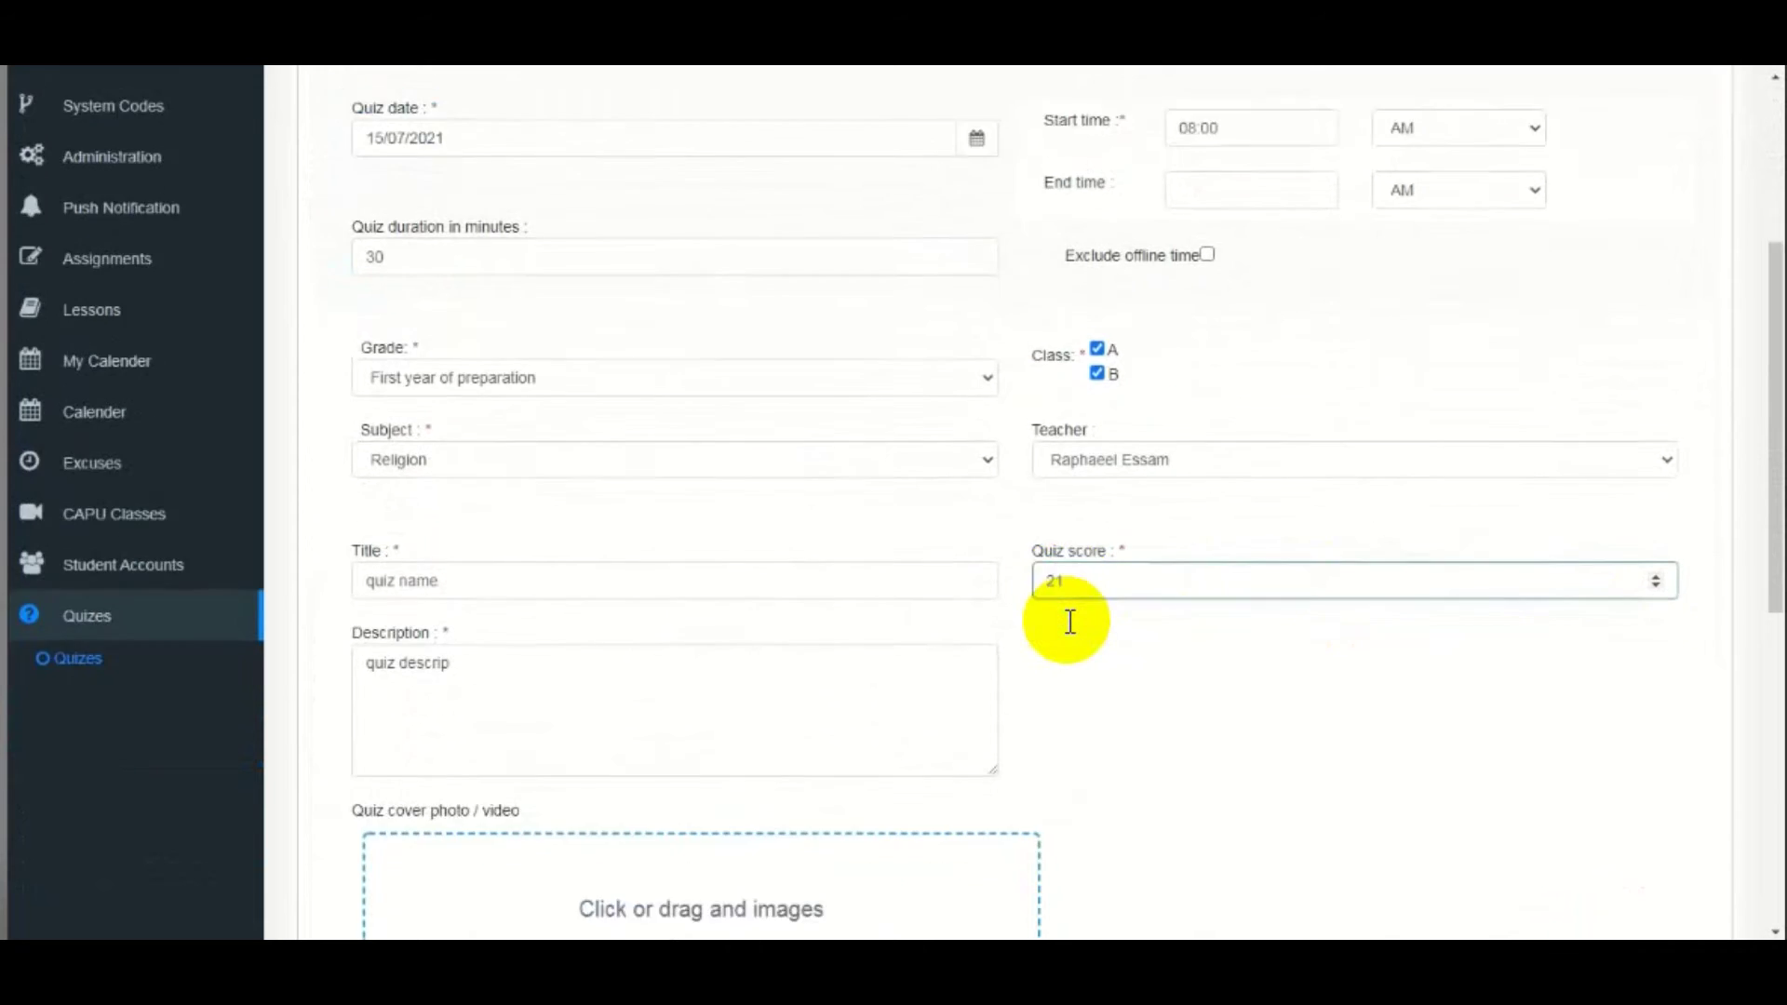
scroll(400, 708, down, 2)
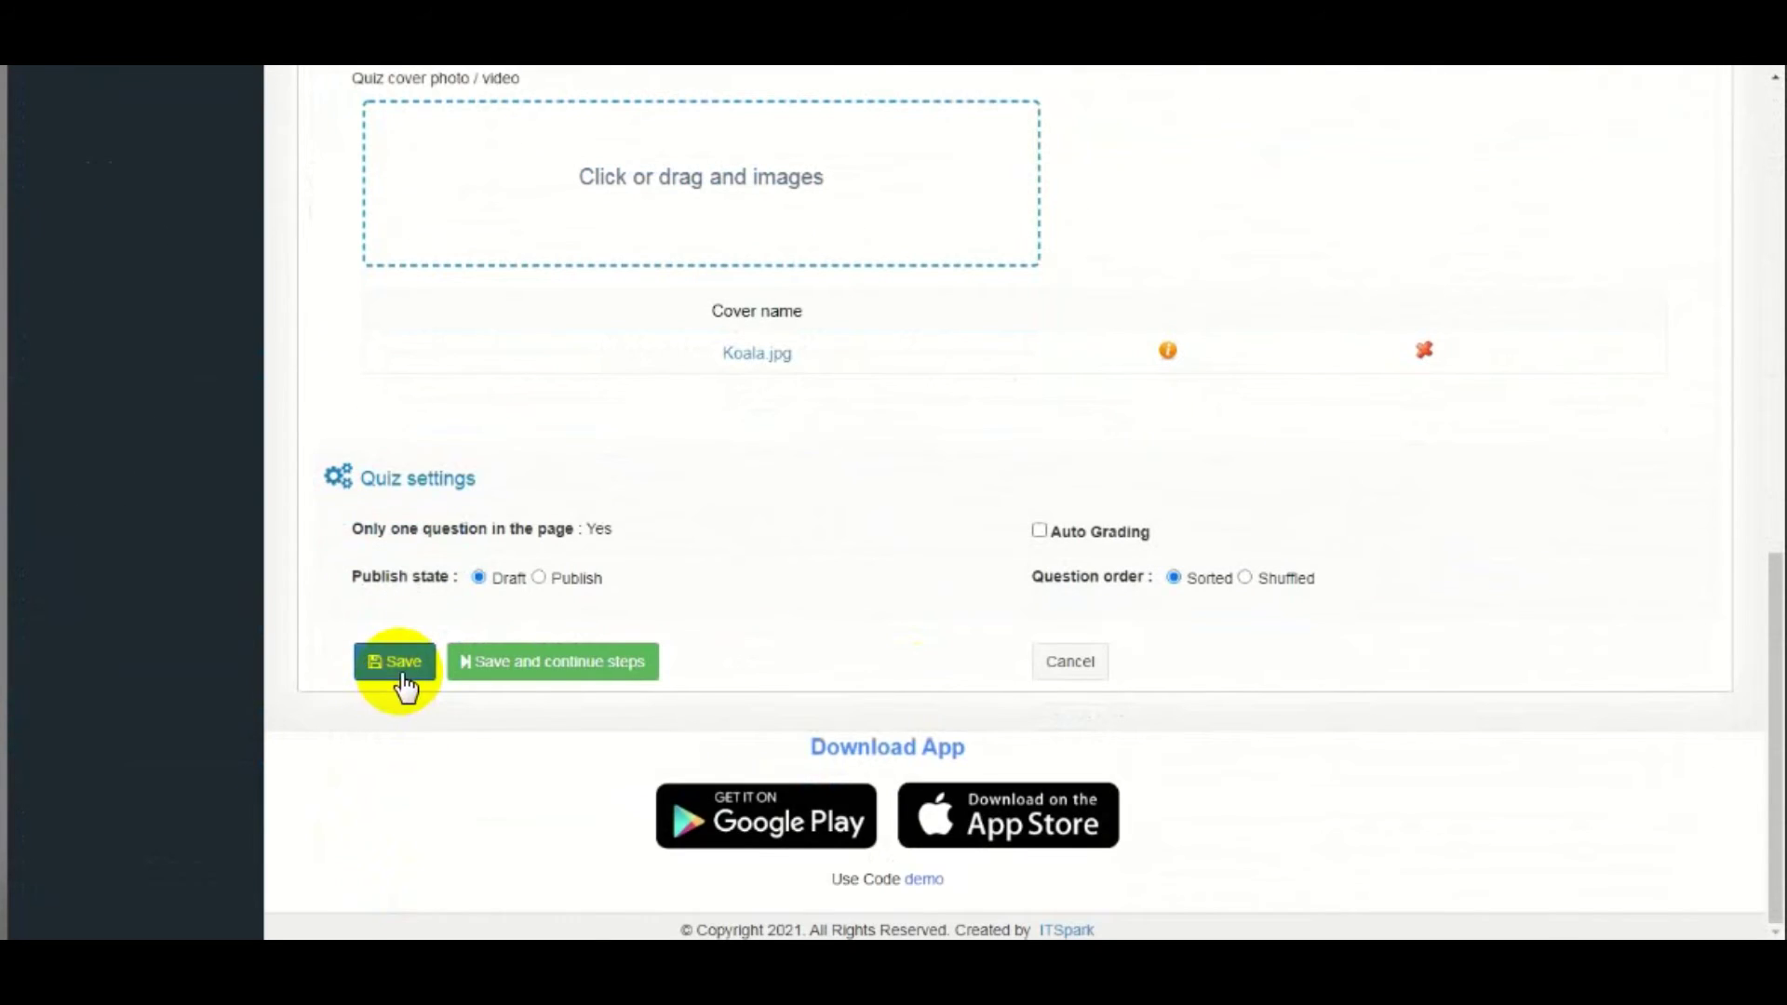
click(400, 662)
- Reopen the Religion quiz "quiz name" for editing, set its publish state to Publish, and save it
scroll(1364, 578, down, 3)
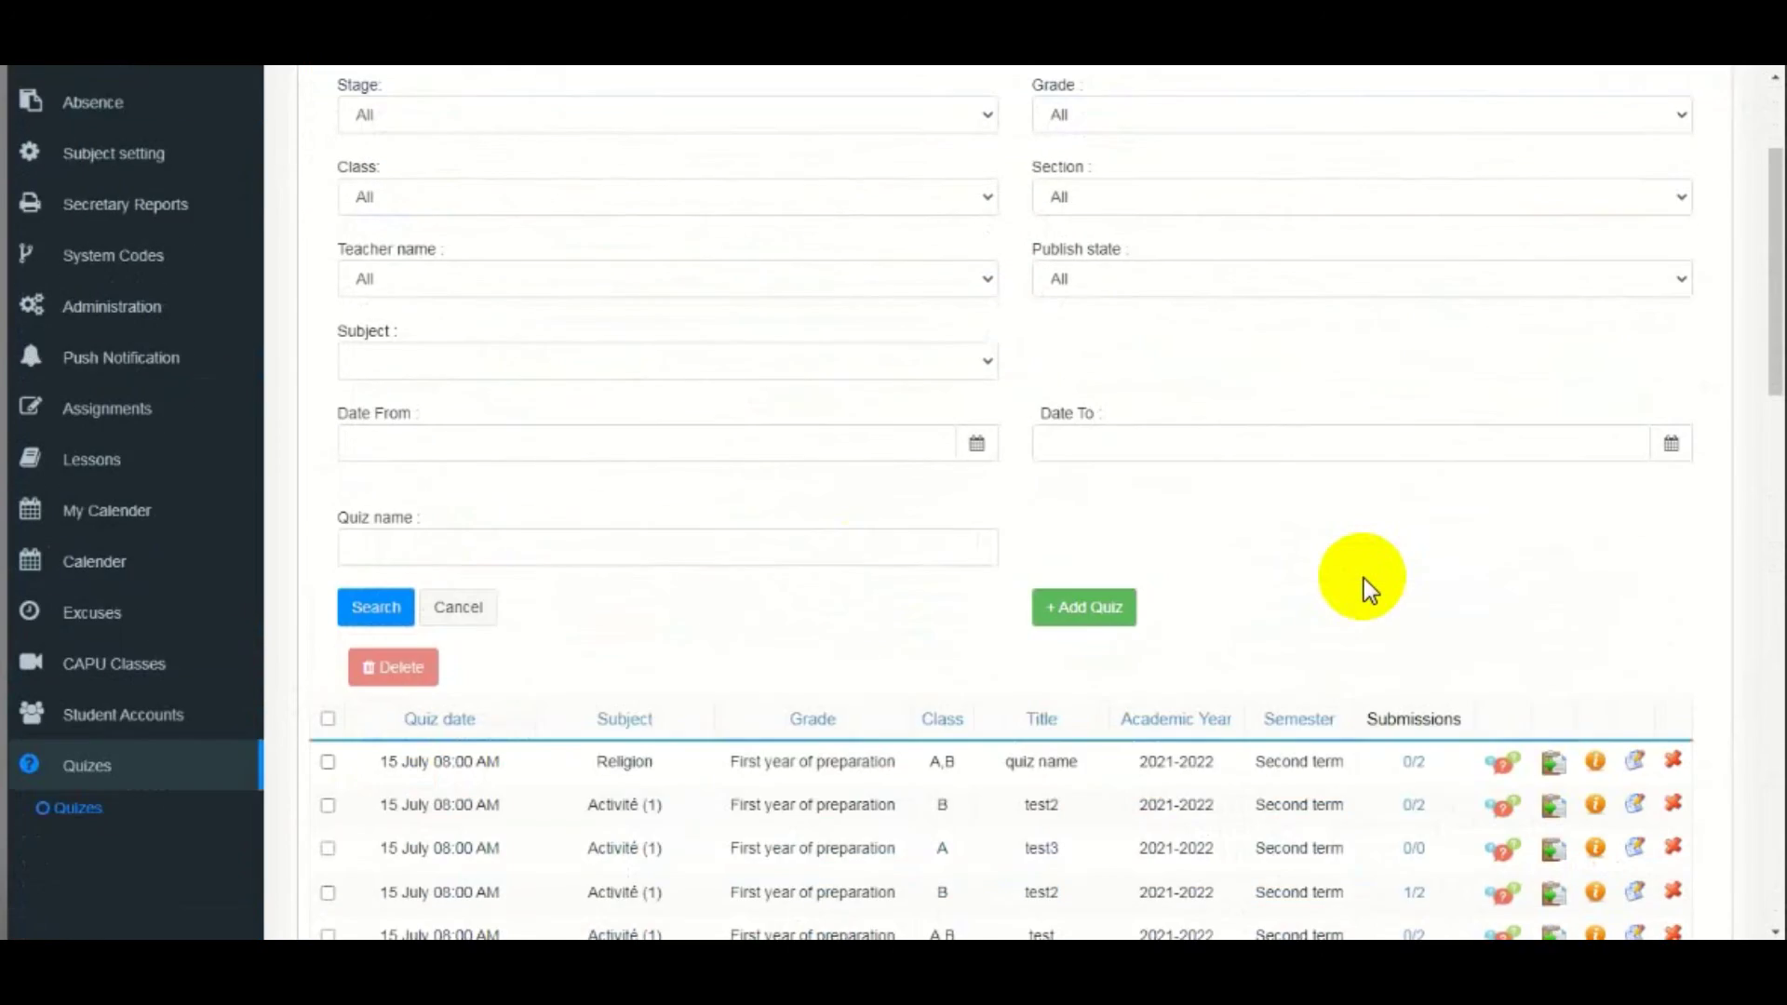
scroll(1364, 578, down, 1)
click(1643, 650)
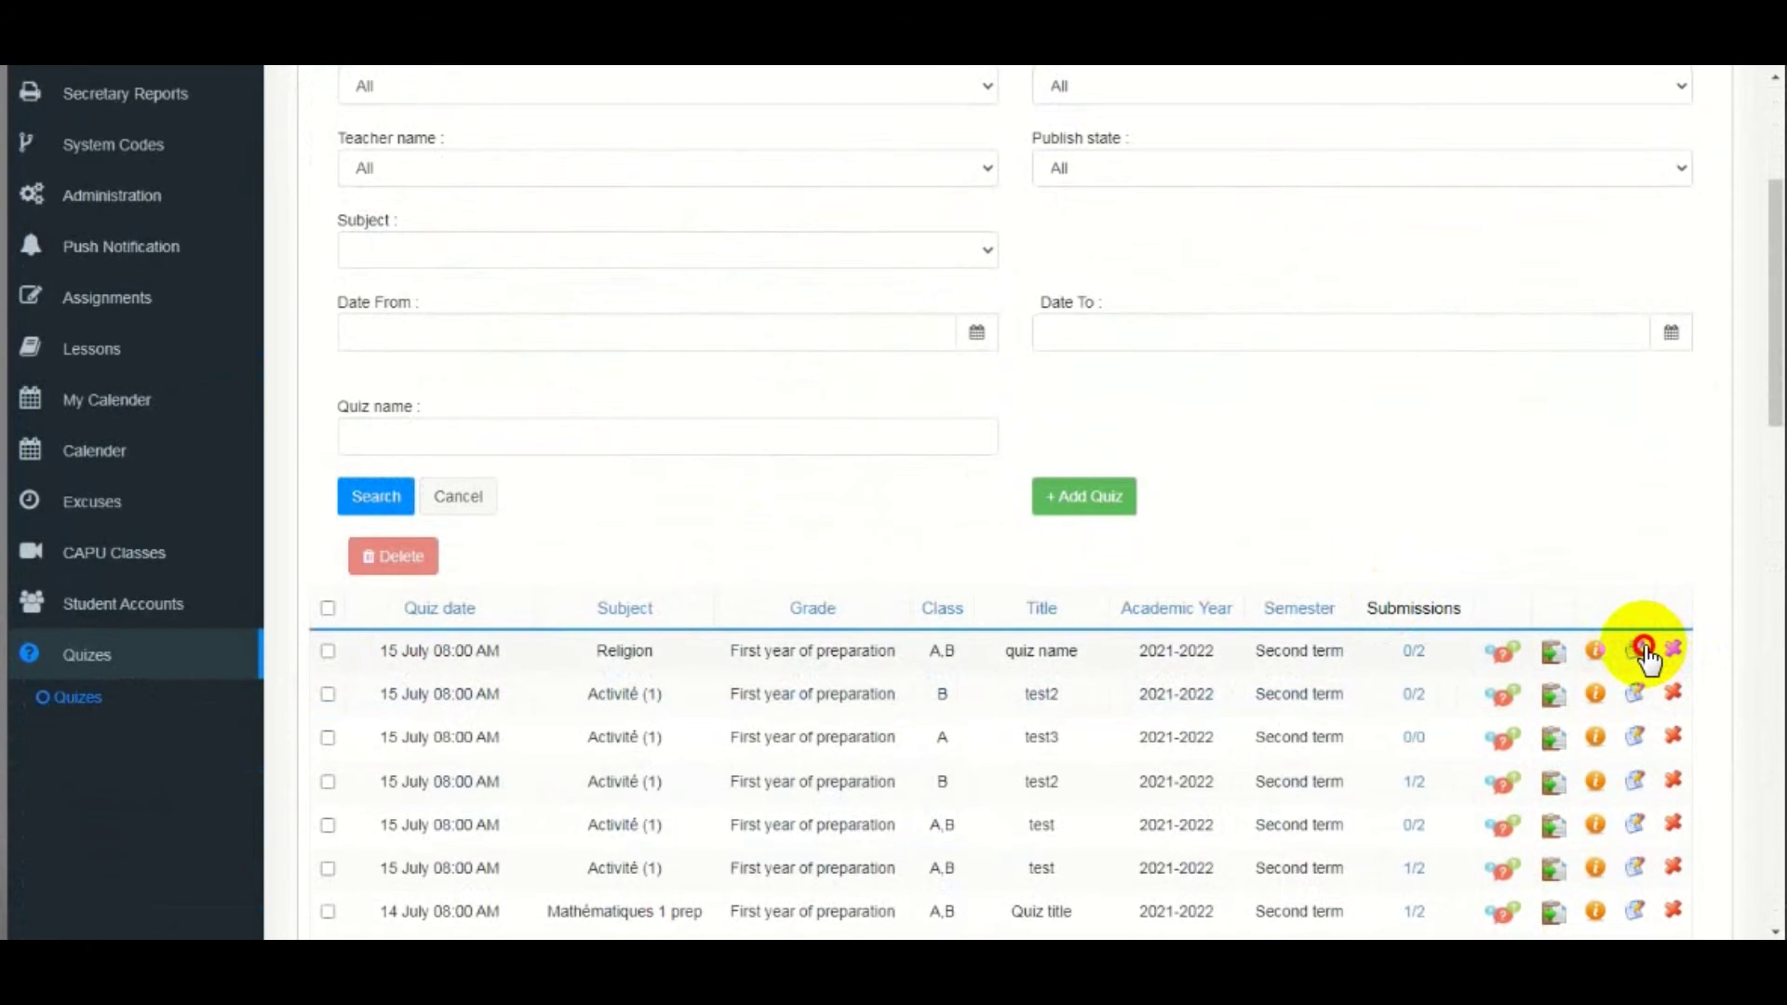
scroll(1006, 567, down, 5)
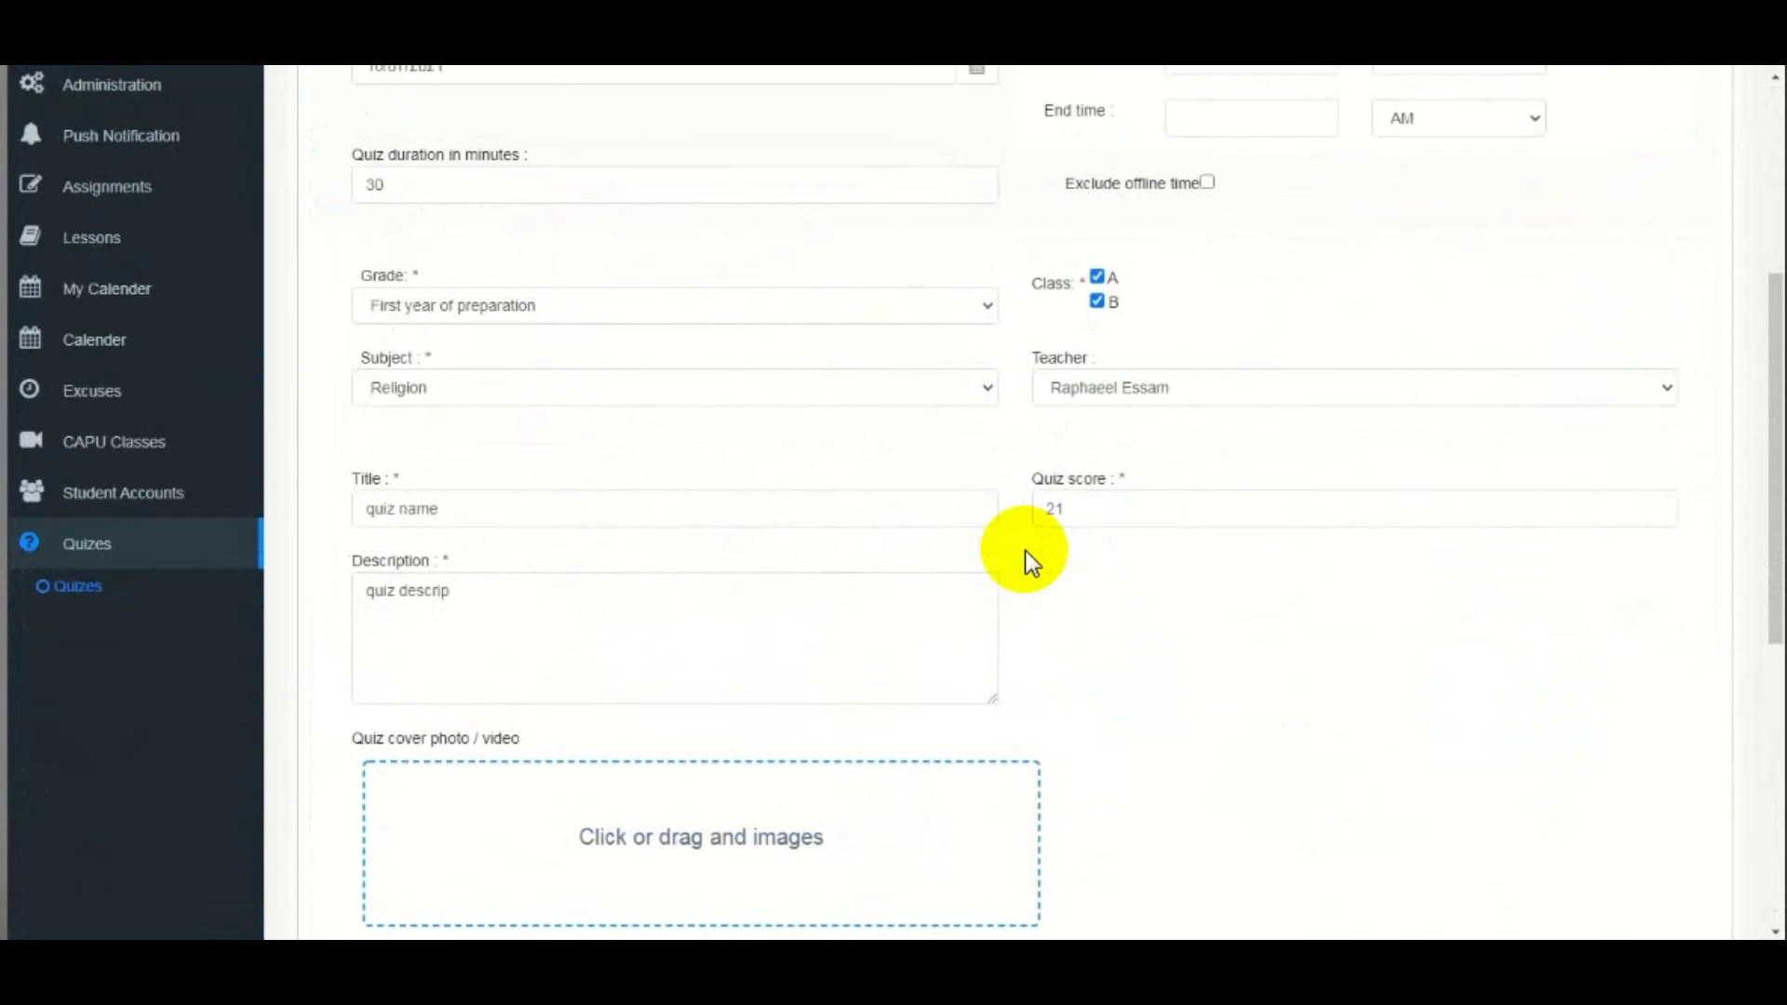
scroll(1025, 550, down, 5)
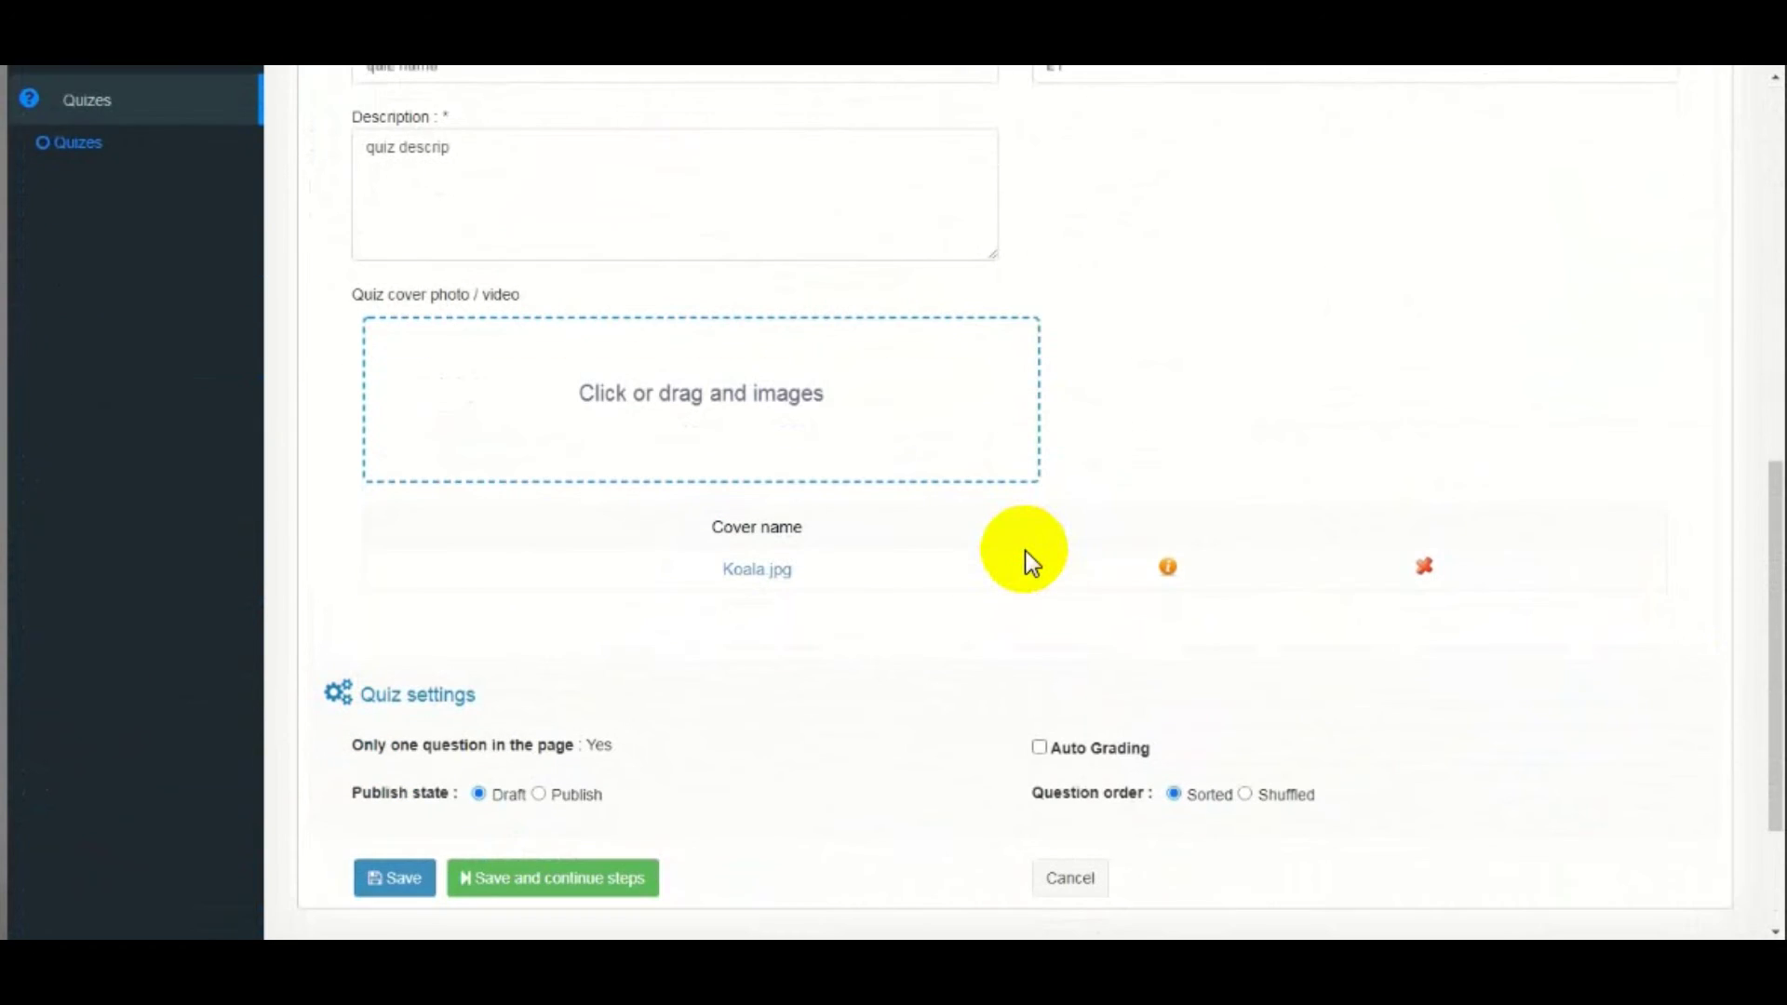
click(539, 793)
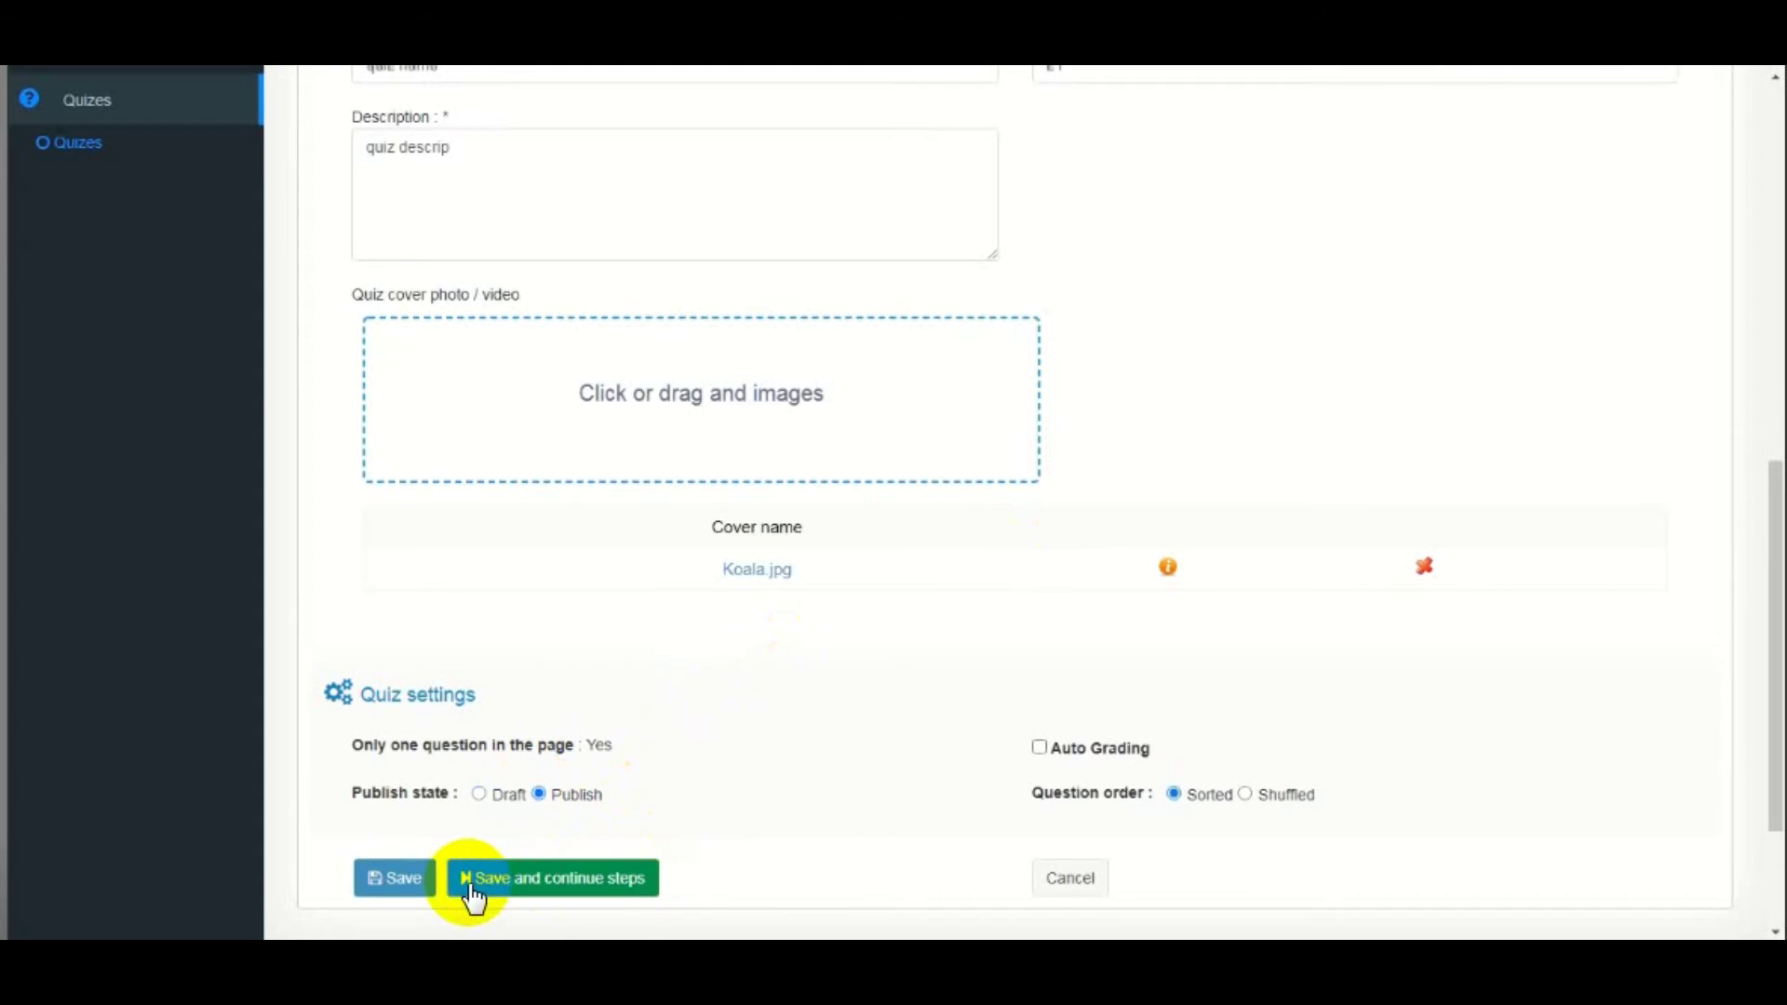
click(400, 878)
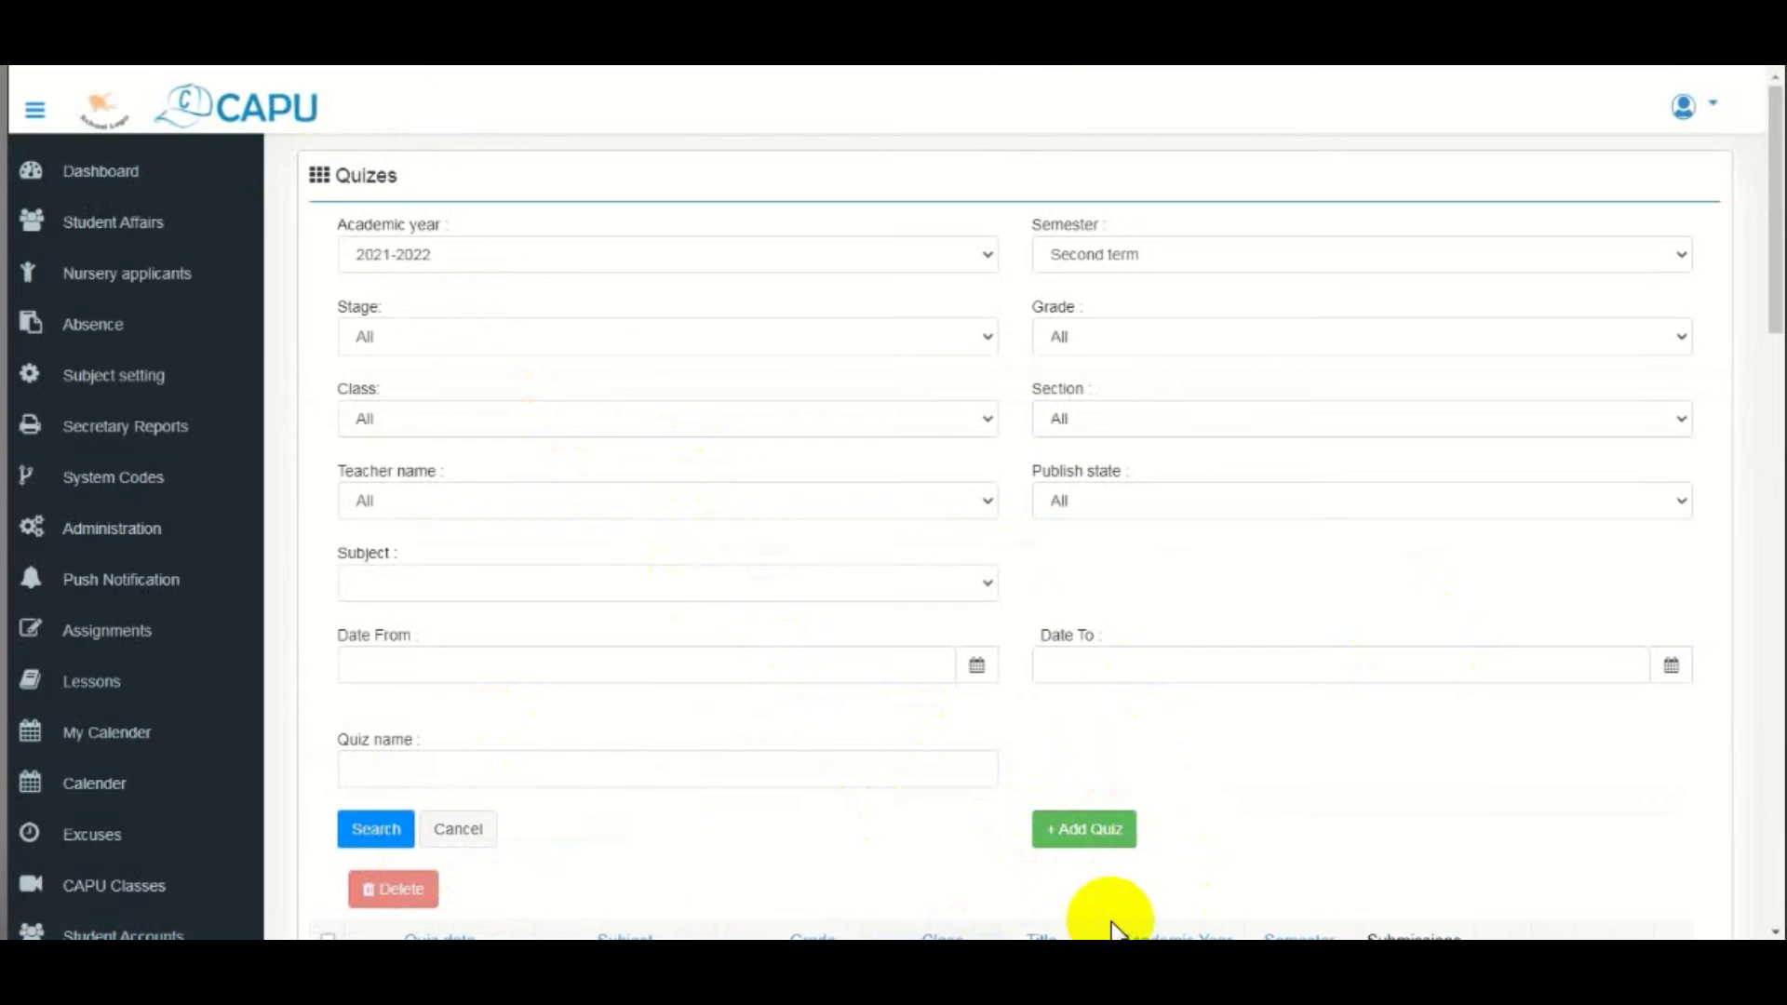
mouse_move(1070, 938)
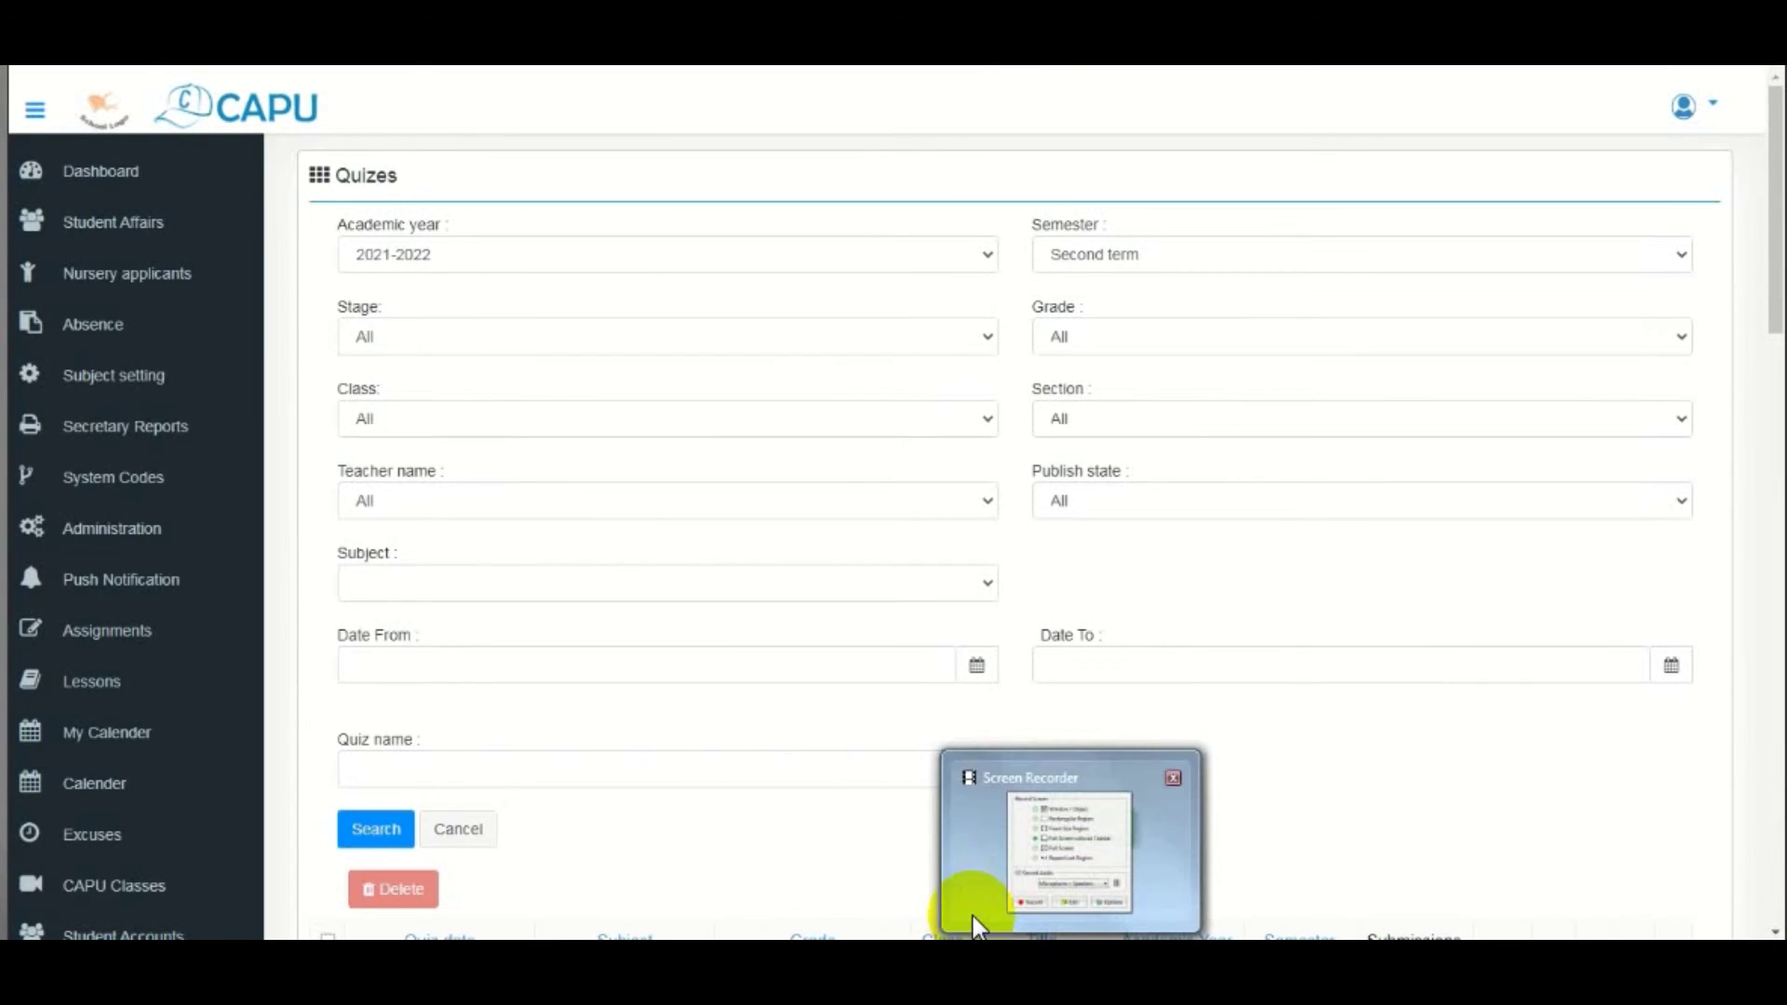
mouse_move(1016, 900)
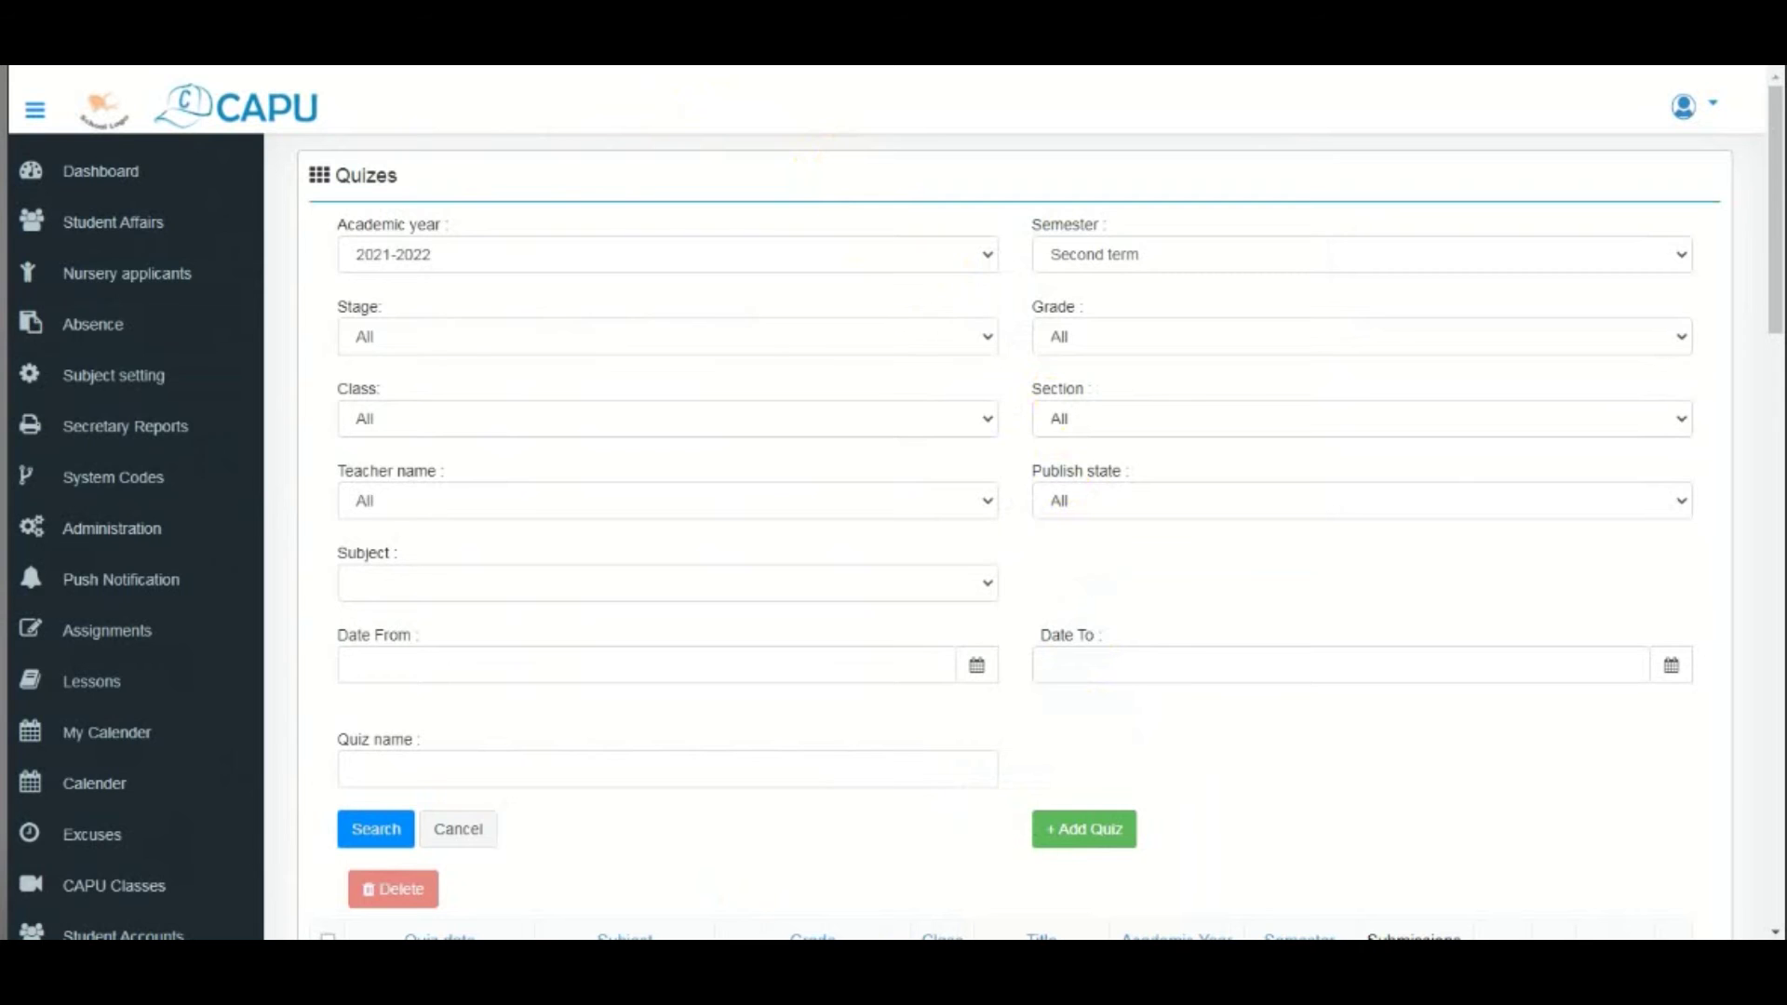
- Open the CAPU student site at localhost/CAPUStudentWeb in a new browser tab
key(ctrl+t)
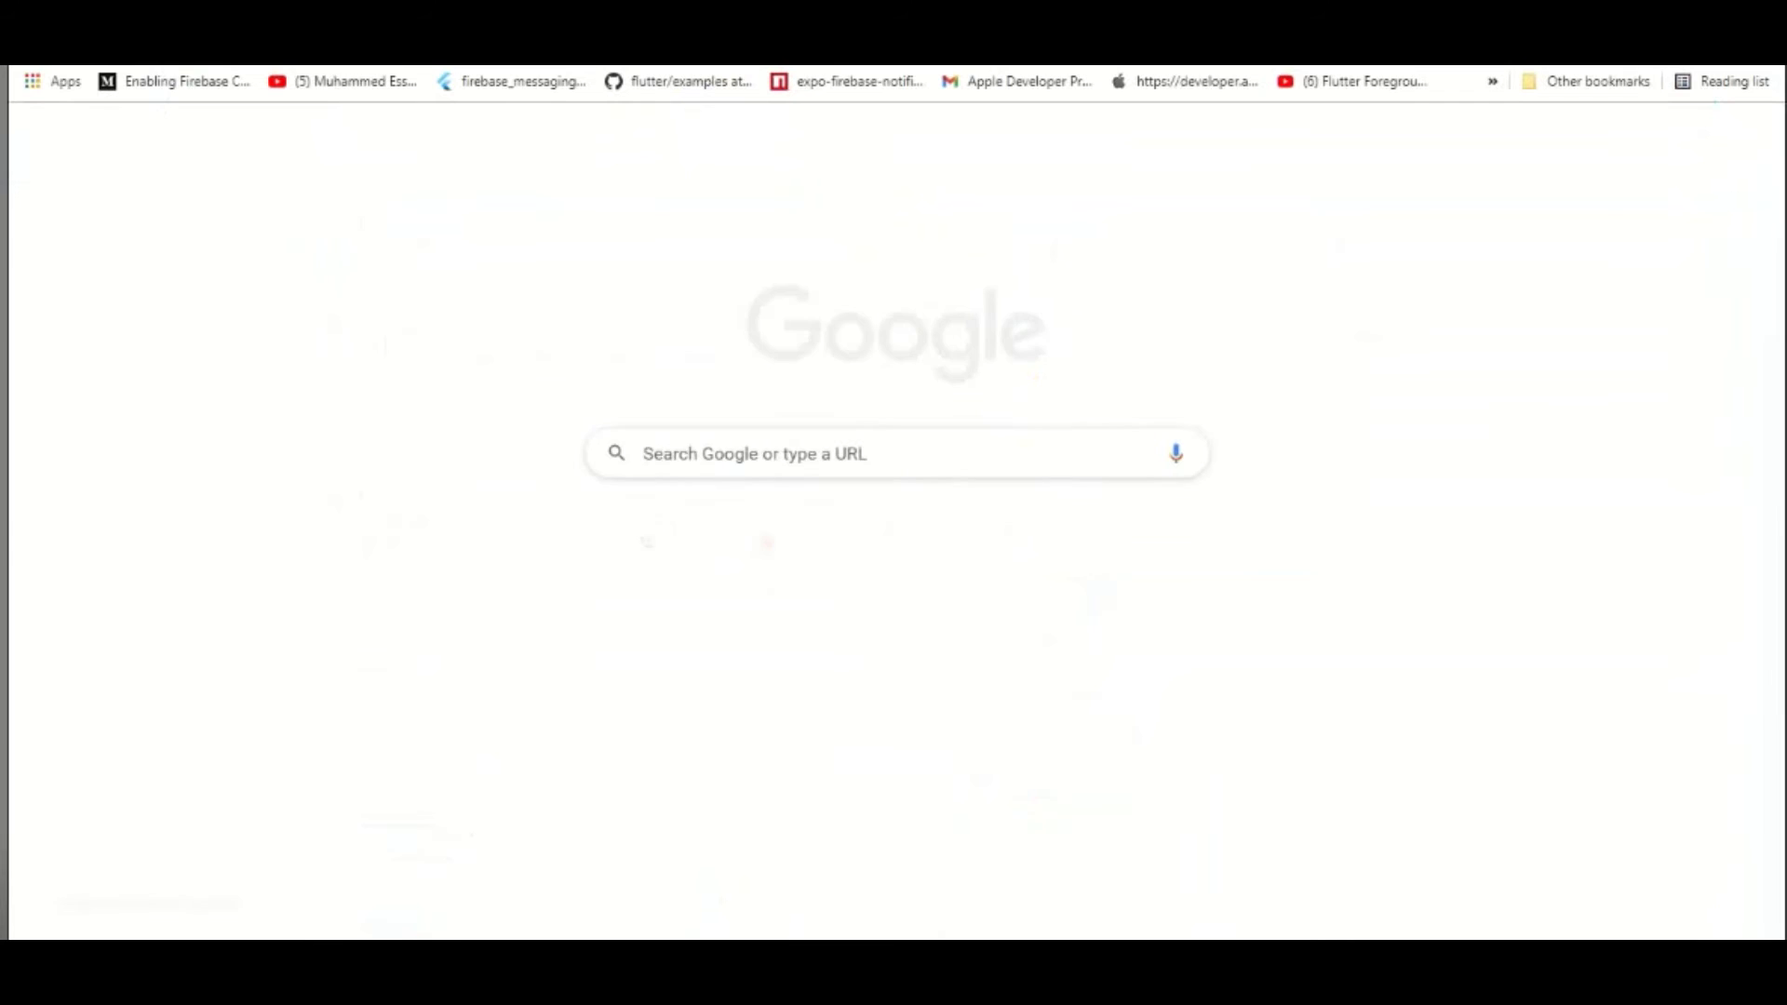
text(ca)
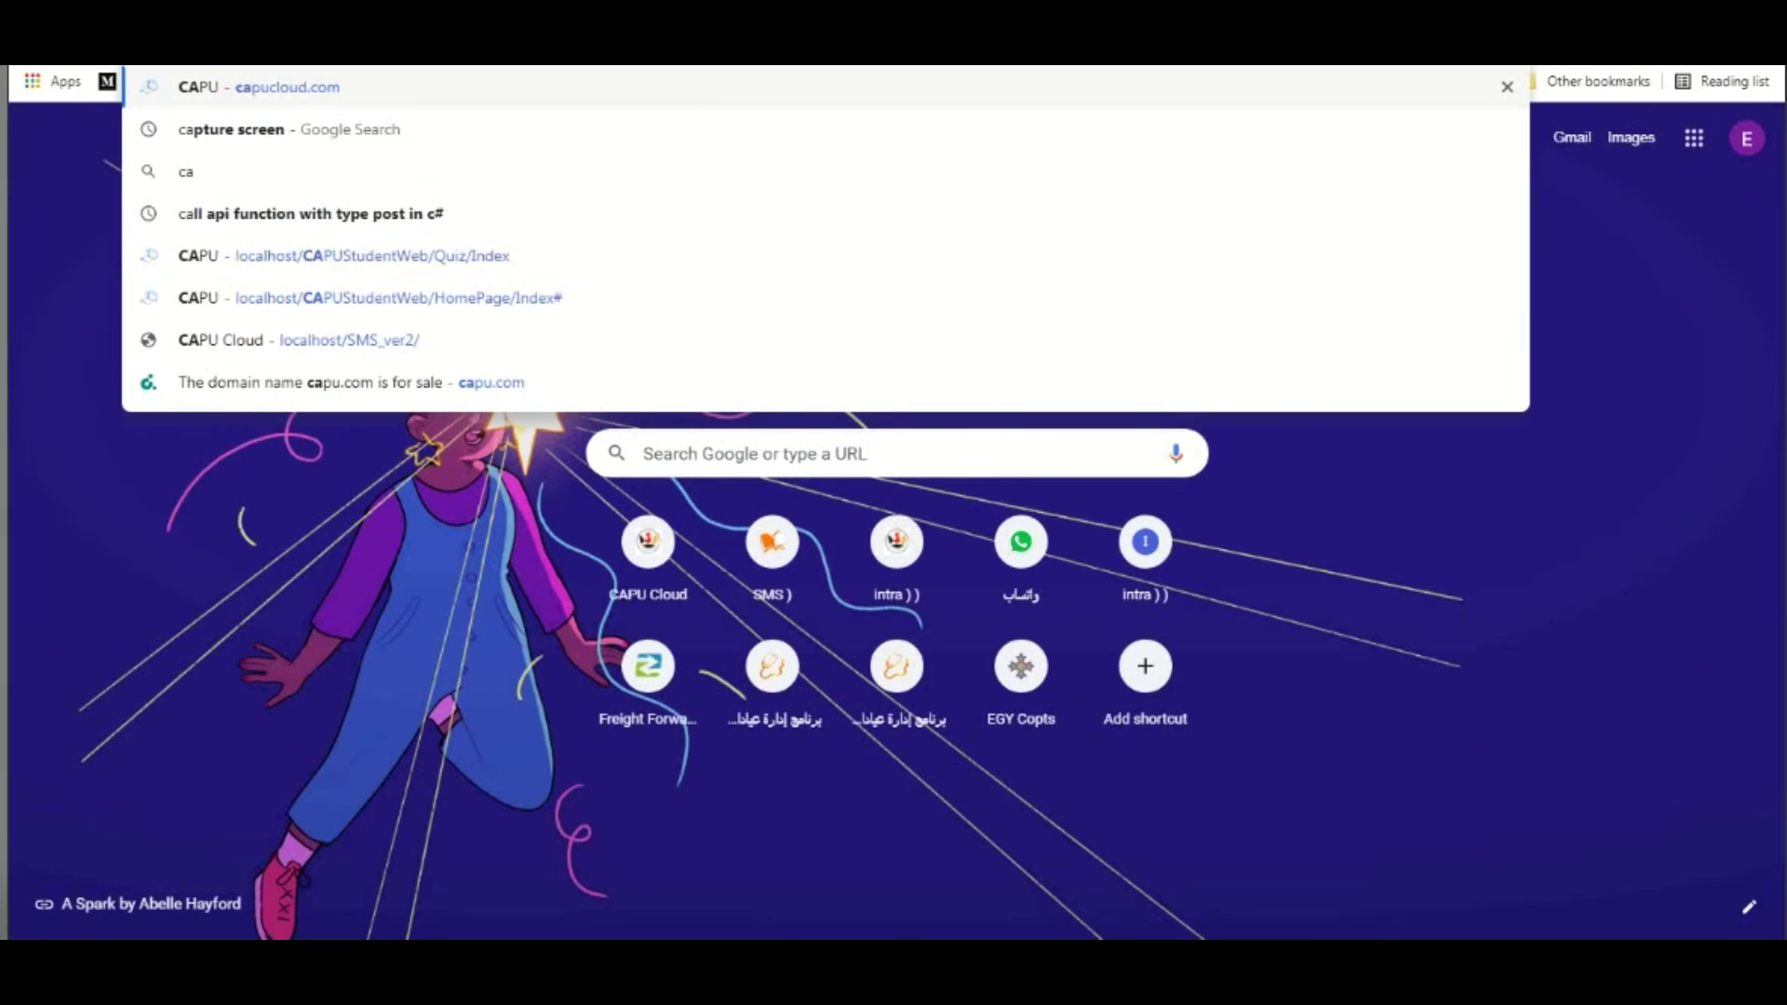
key(BackSpace)
key(BackSpace)
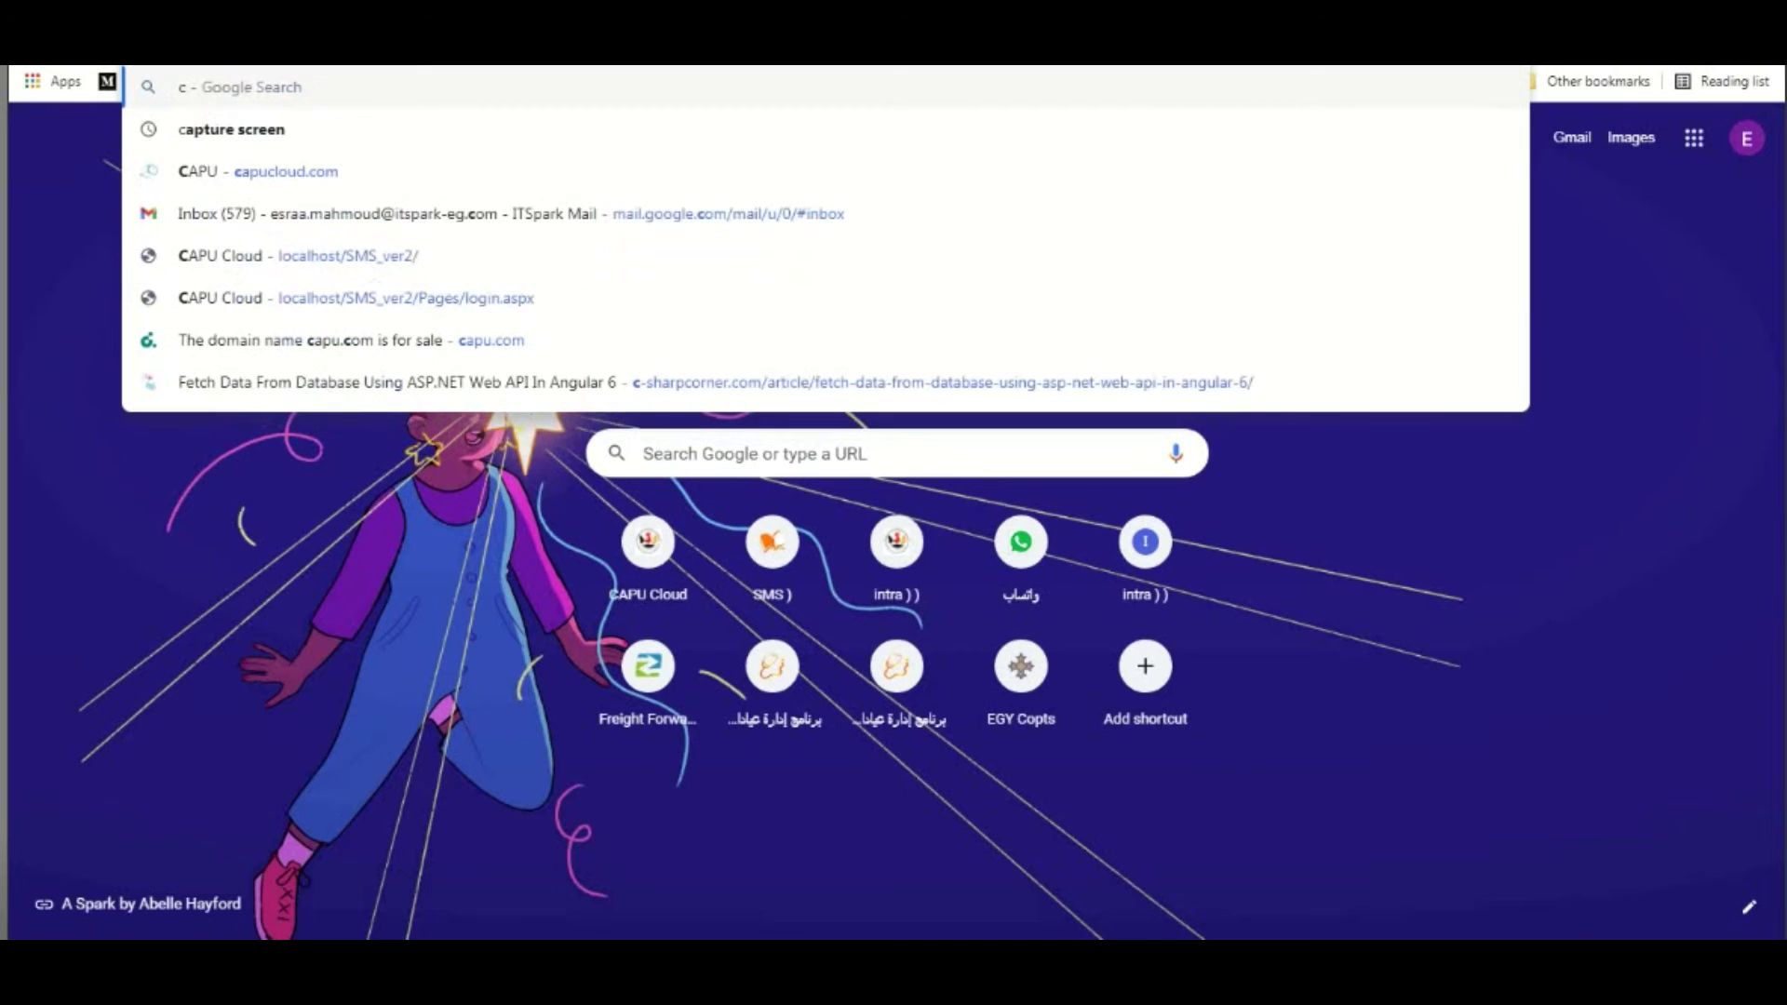
key(BackSpace)
text(lo)
key(Right)
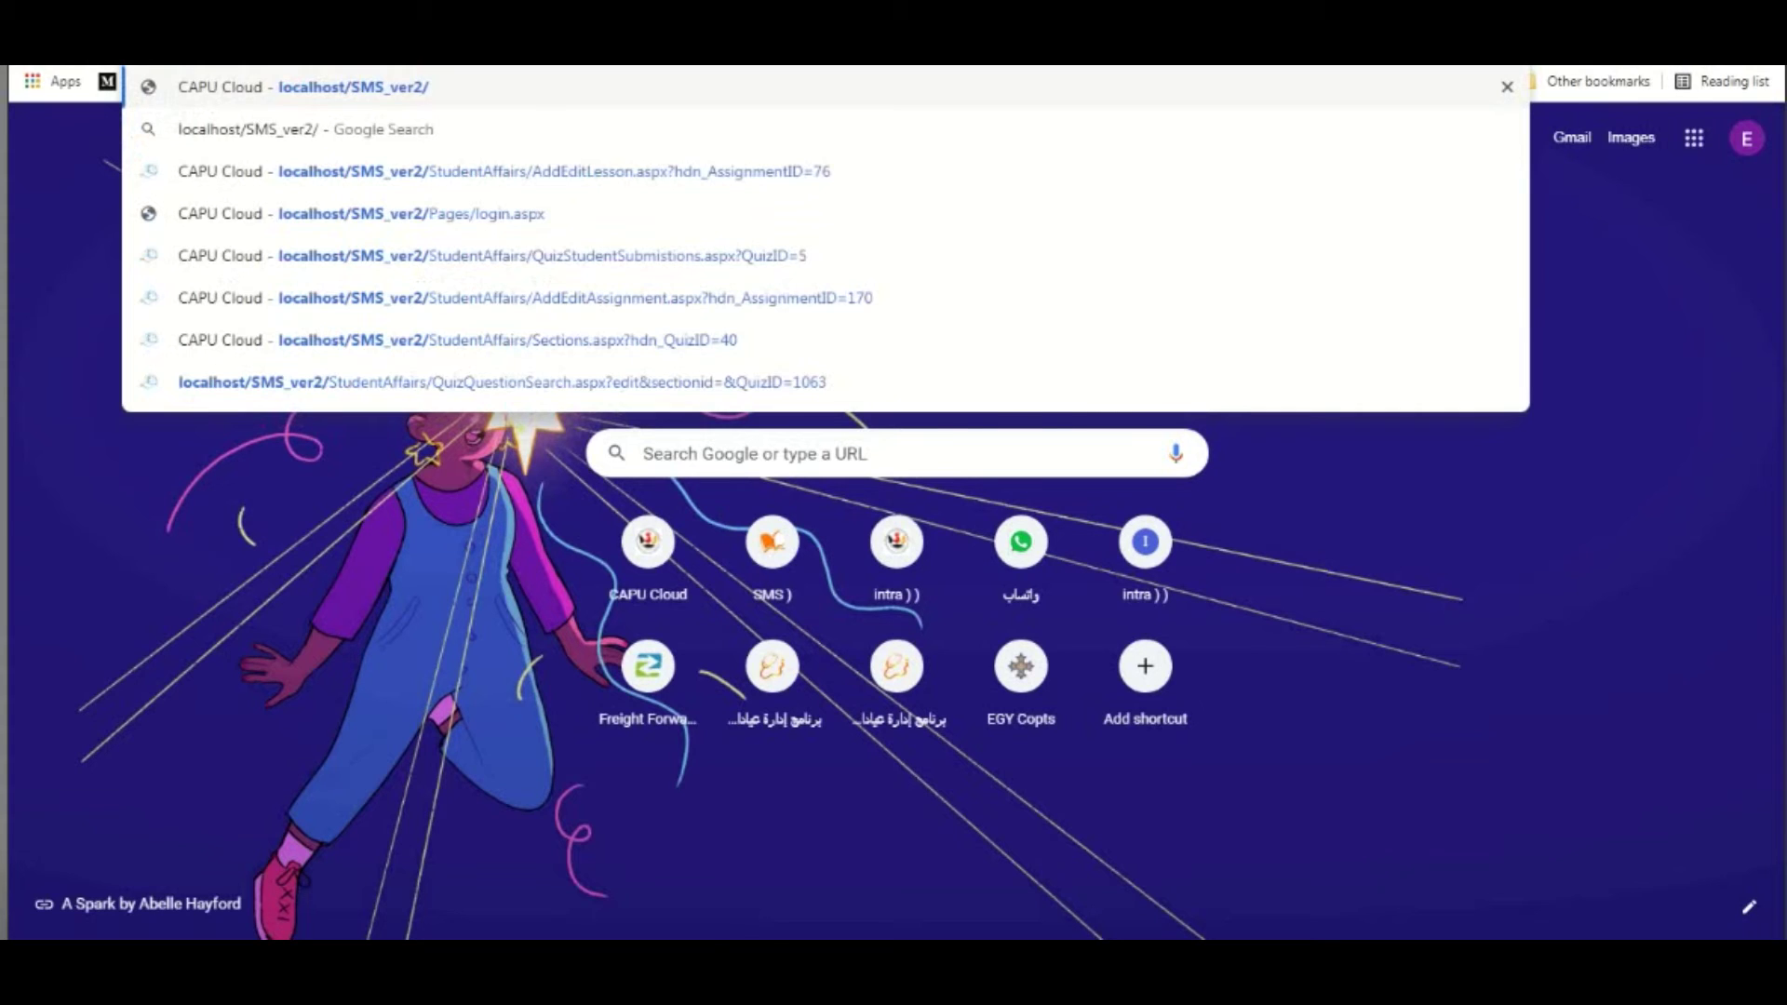
key(BackSpace)
key(BackSpace)
key(BackSpace)
key(BackSpace)
key(BackSpace)
key(BackSpace)
key(BackSpace)
key(BackSpace)
key(BackSpace)
text(ca)
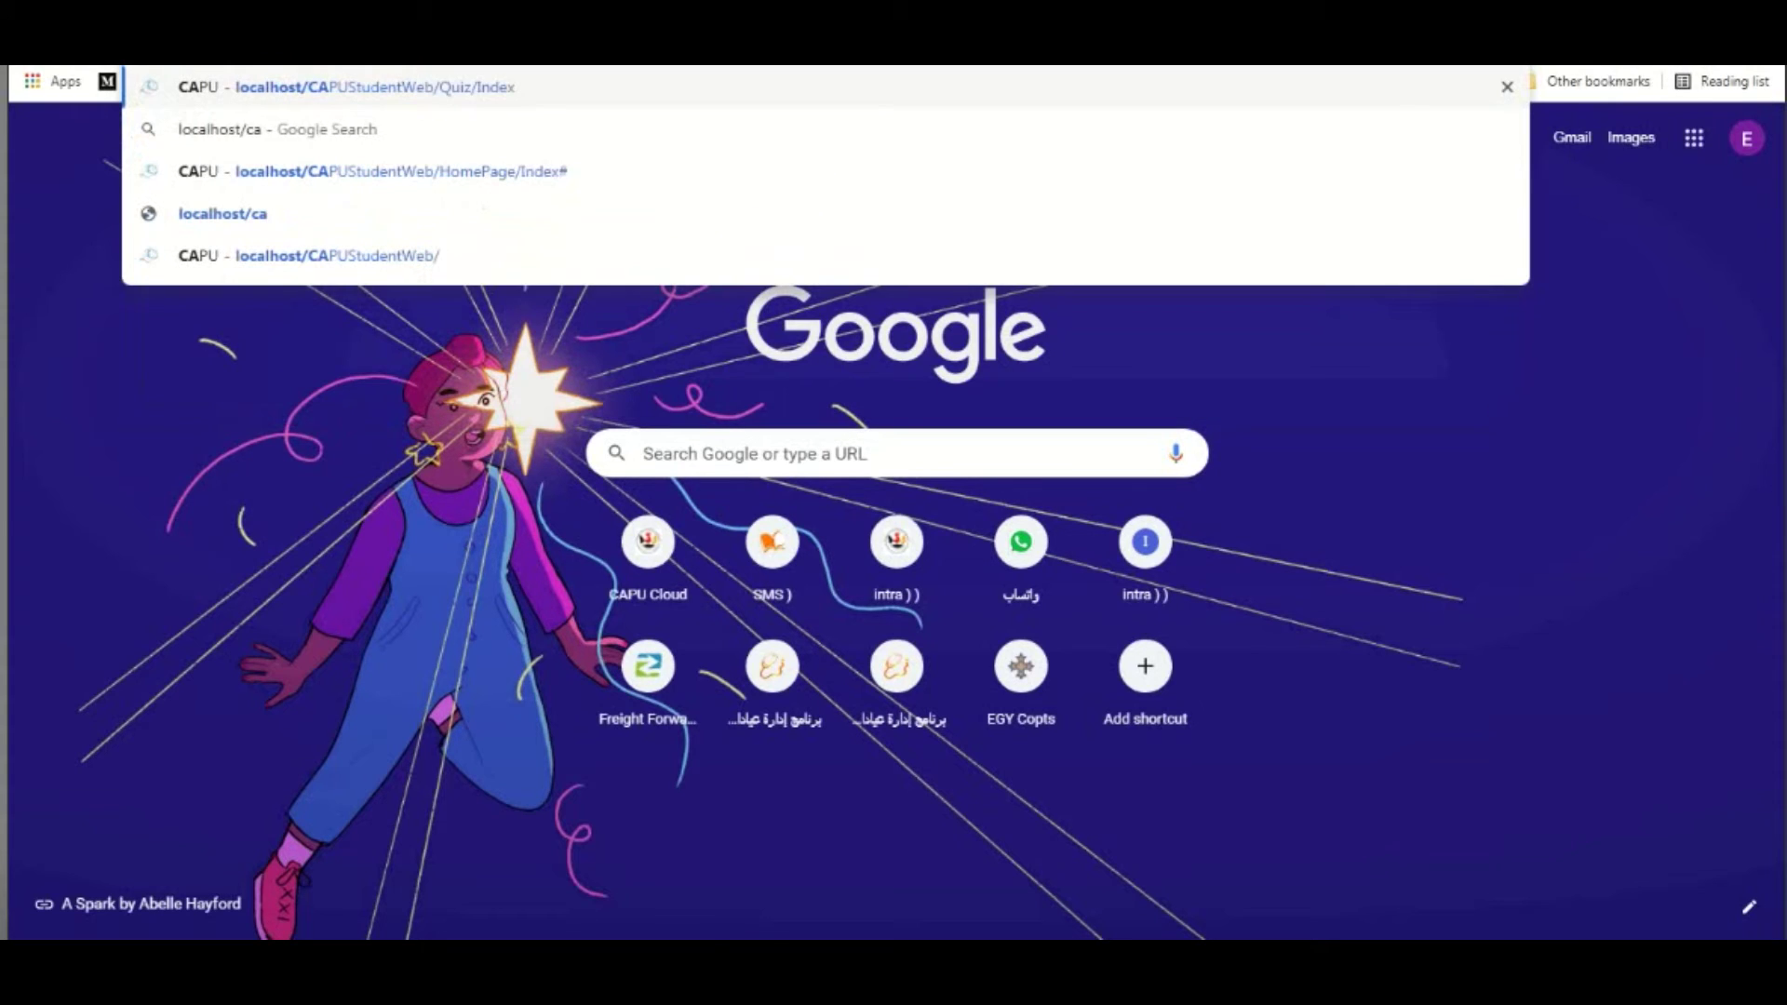
key(Return)
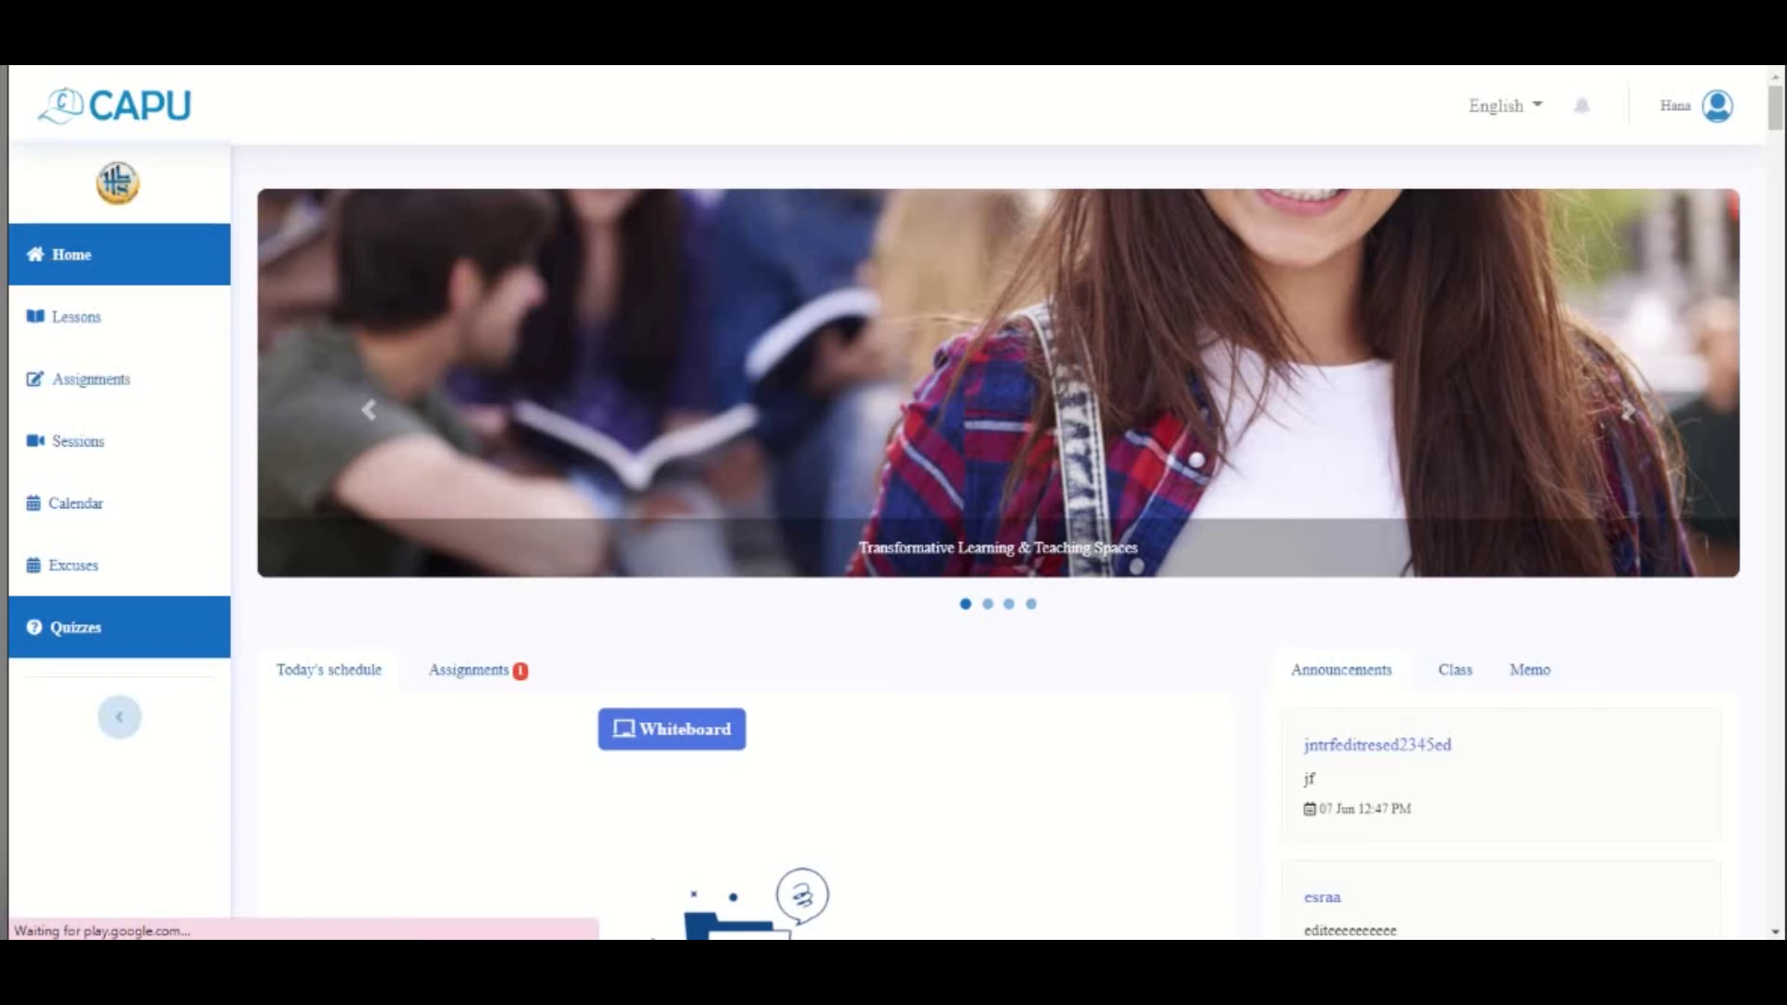
- Open the student's quizzes list, find the Religion quiz "quiz name" dated 15 July, and start it
click(82, 629)
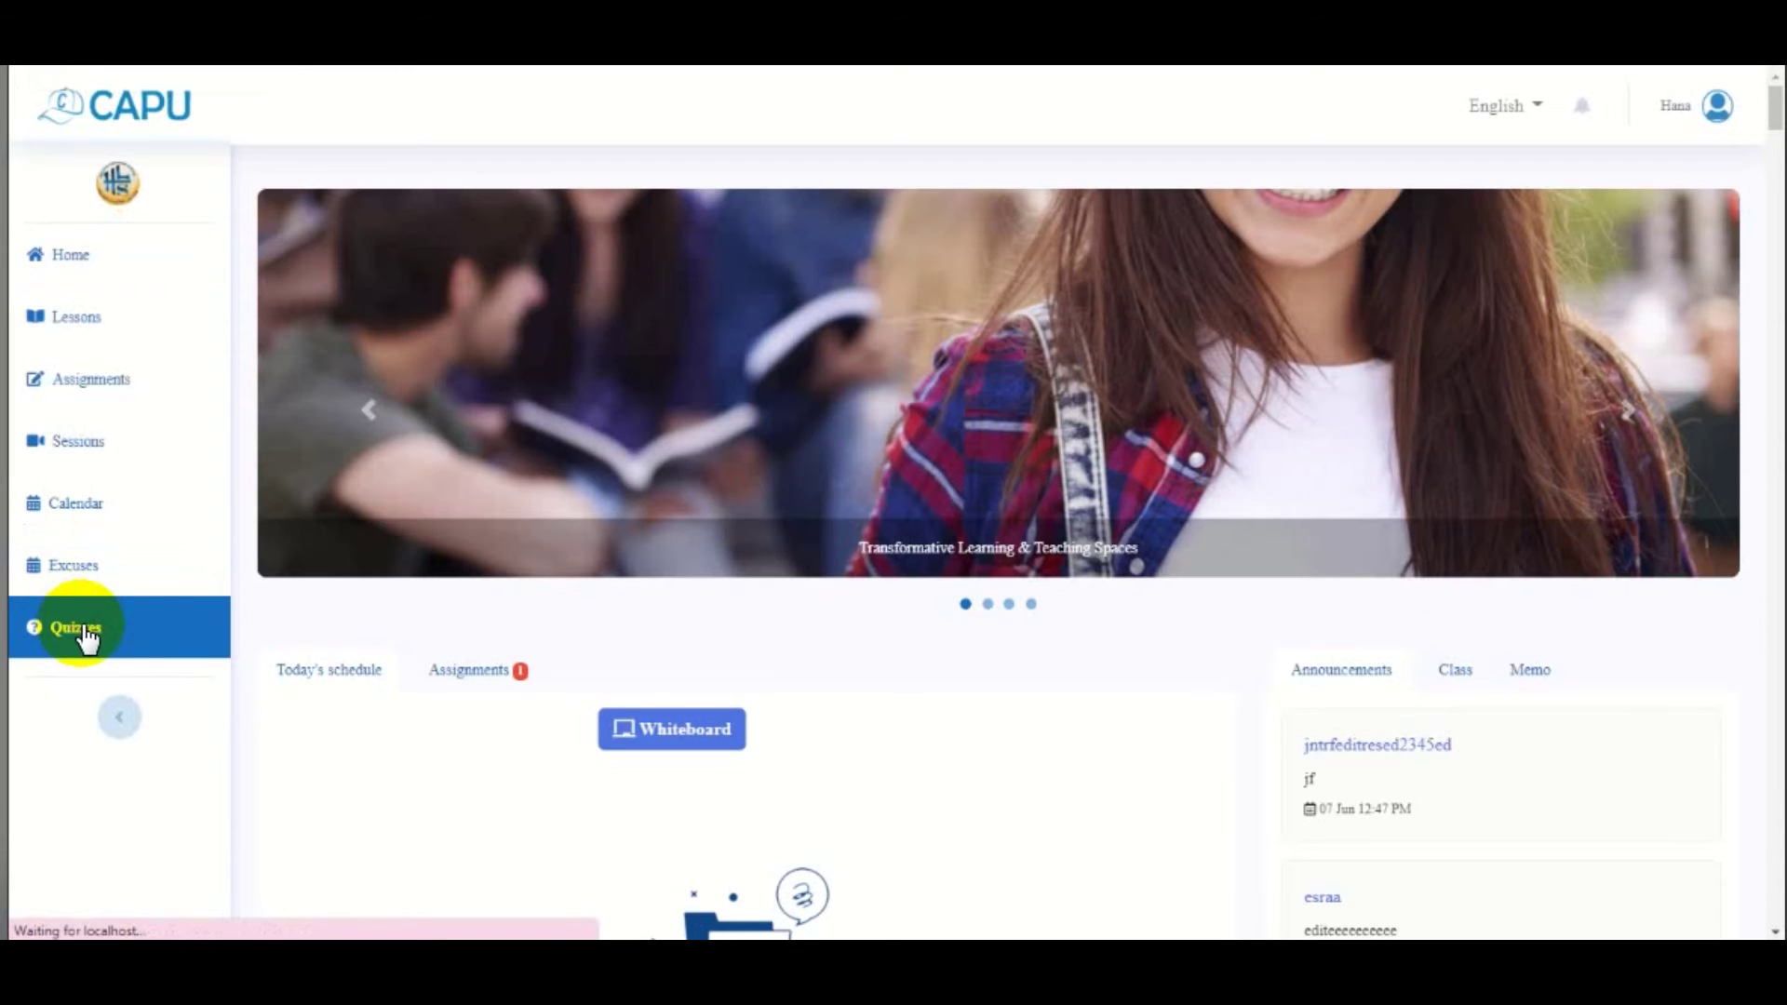
scroll(876, 668, down, 1)
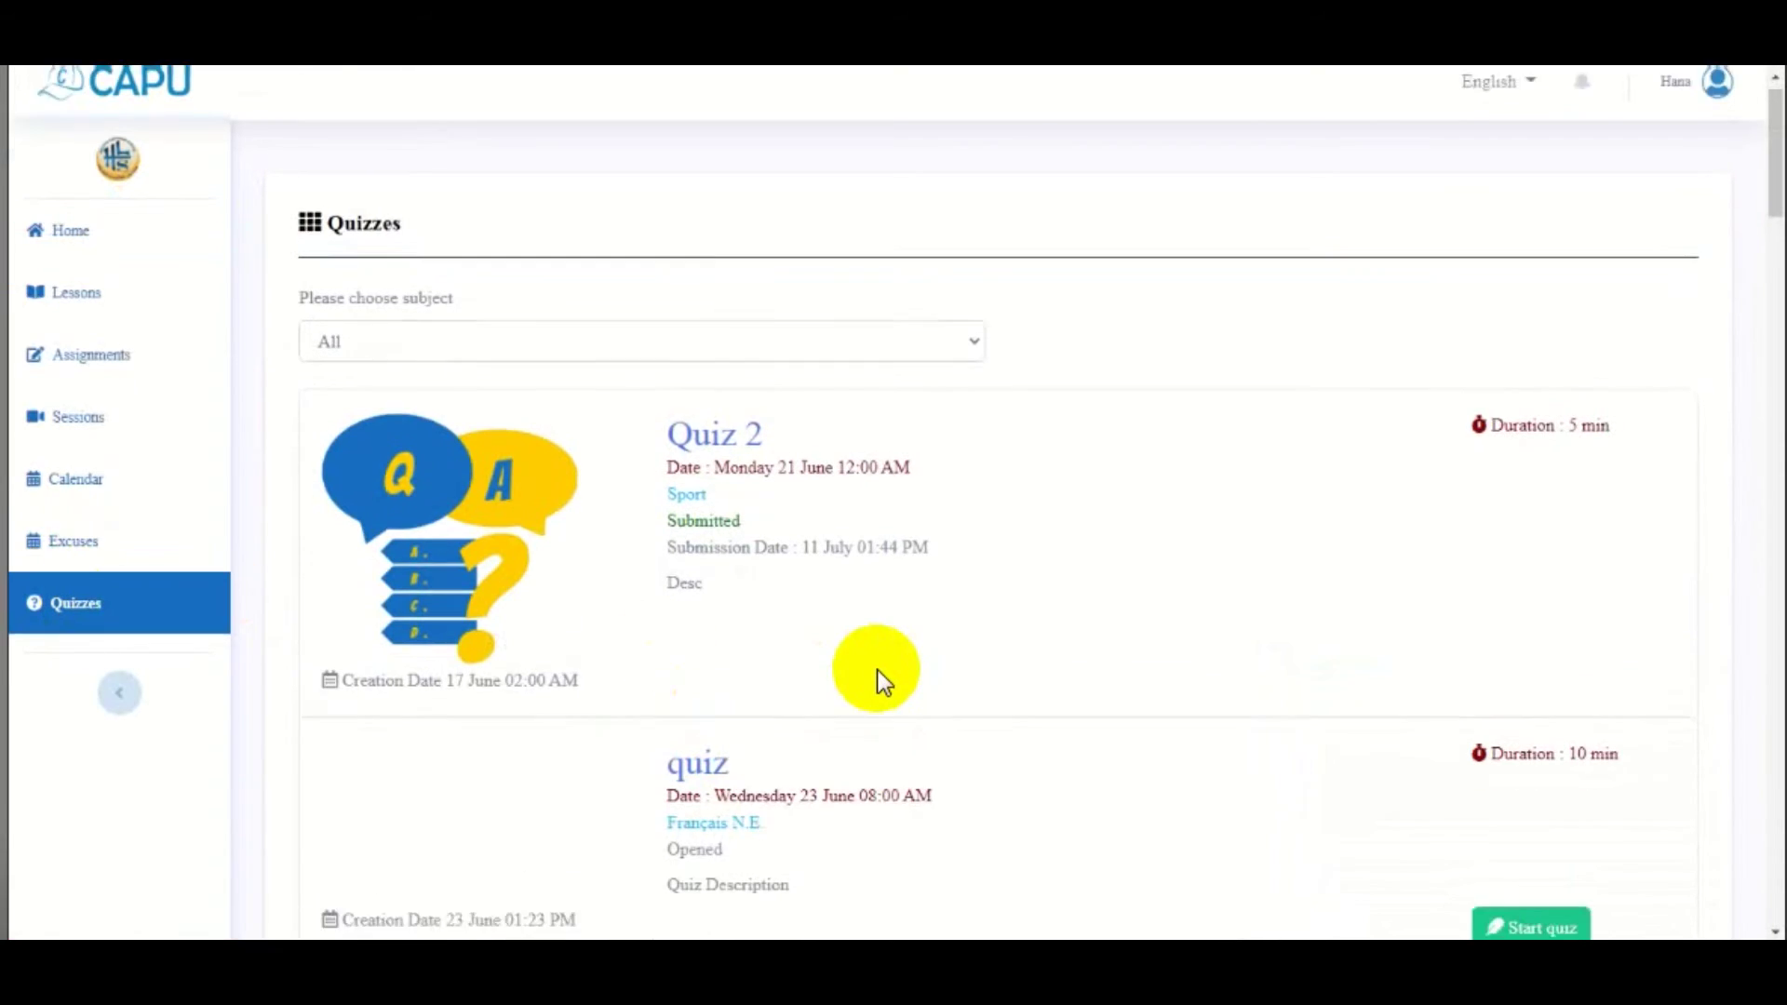
scroll(877, 668, down, 7)
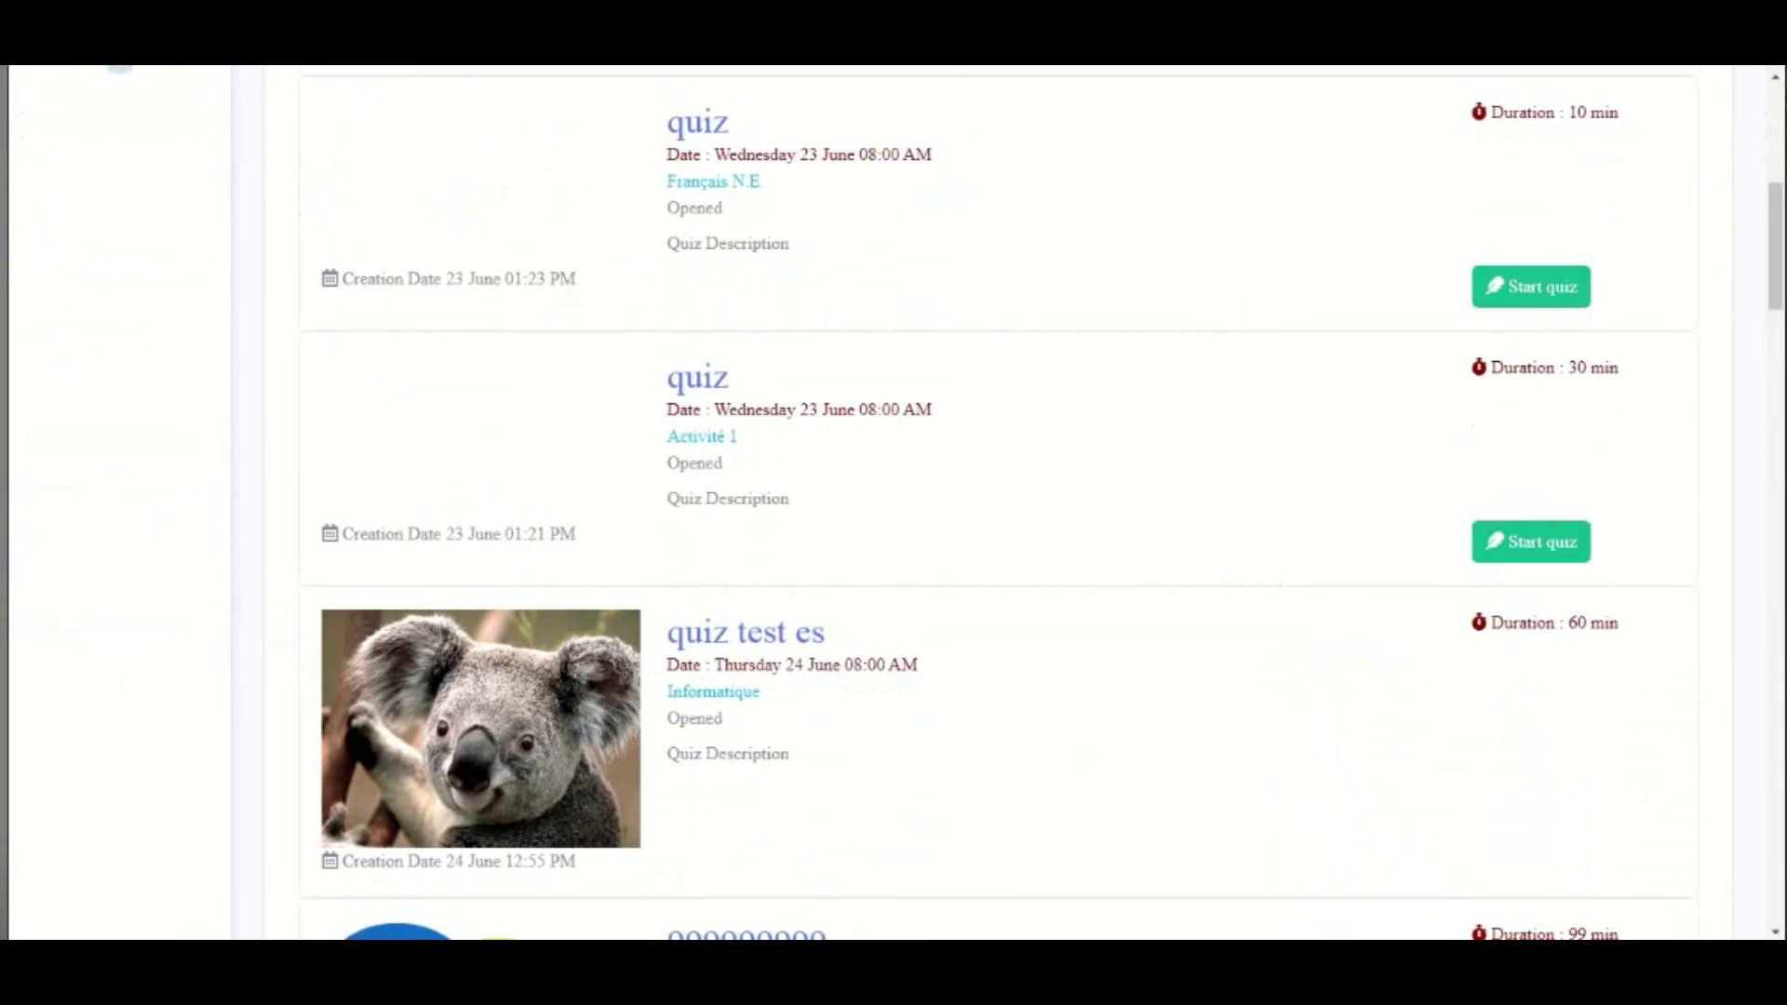
scroll(876, 669, up, 10)
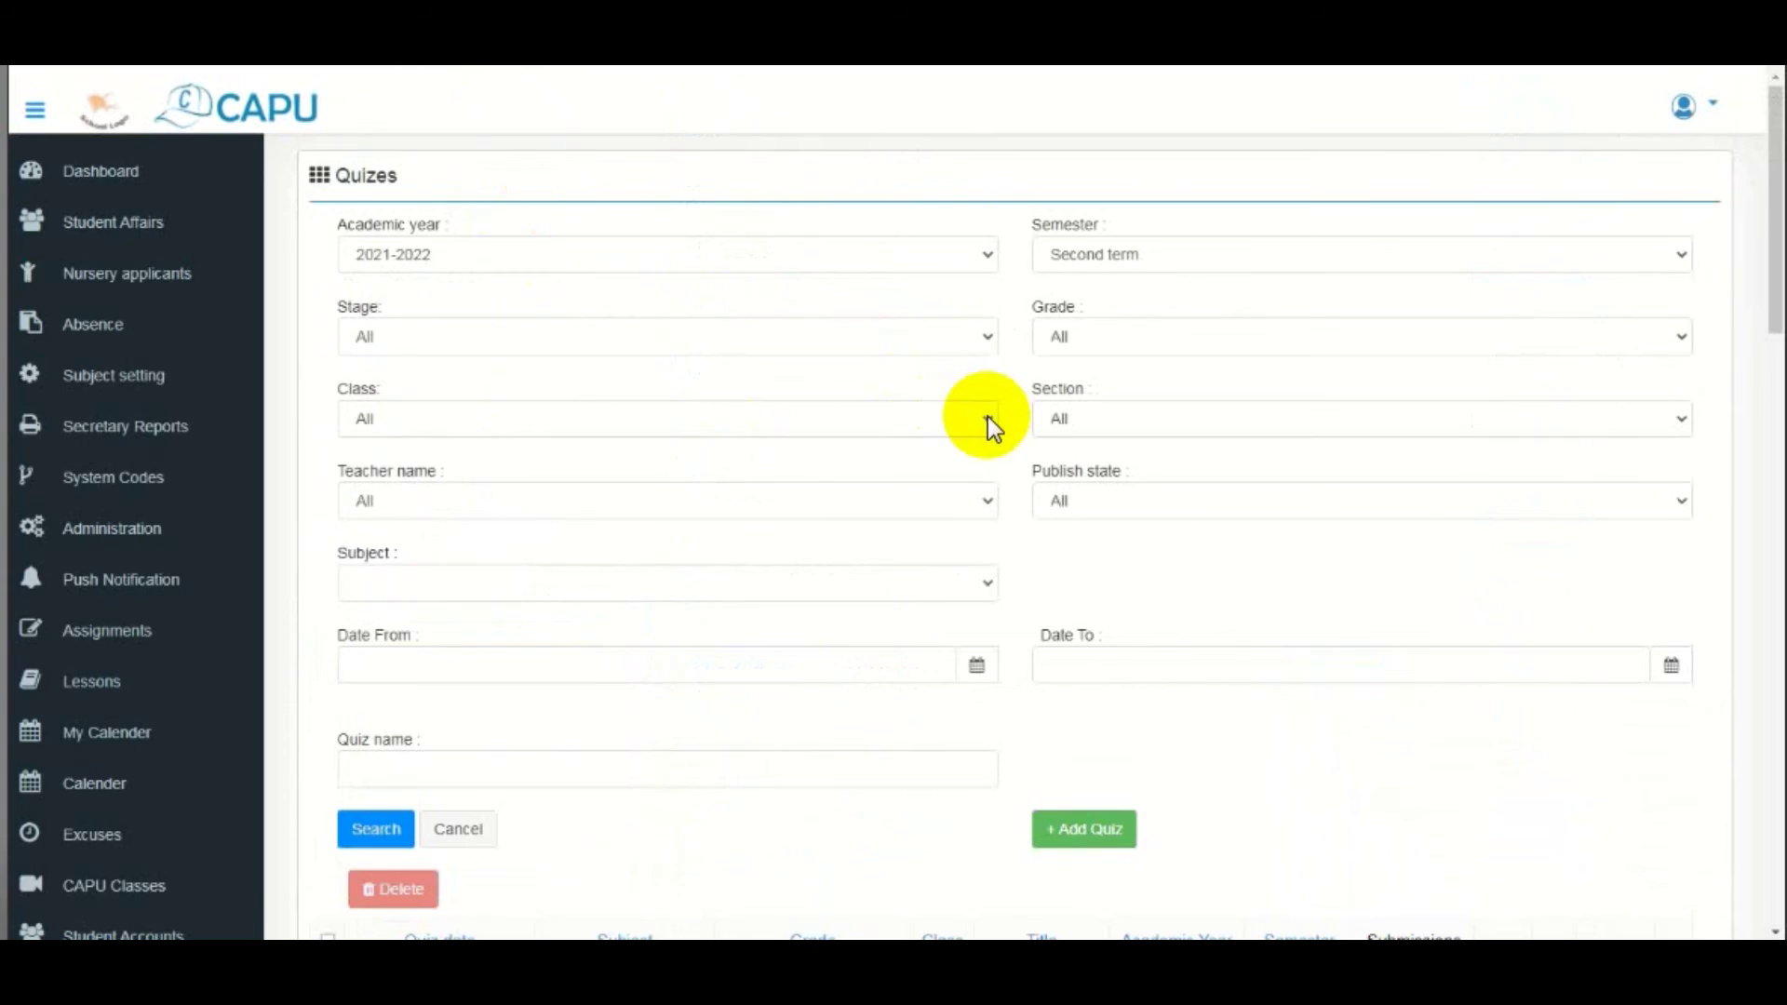
scroll(988, 423, down, 5)
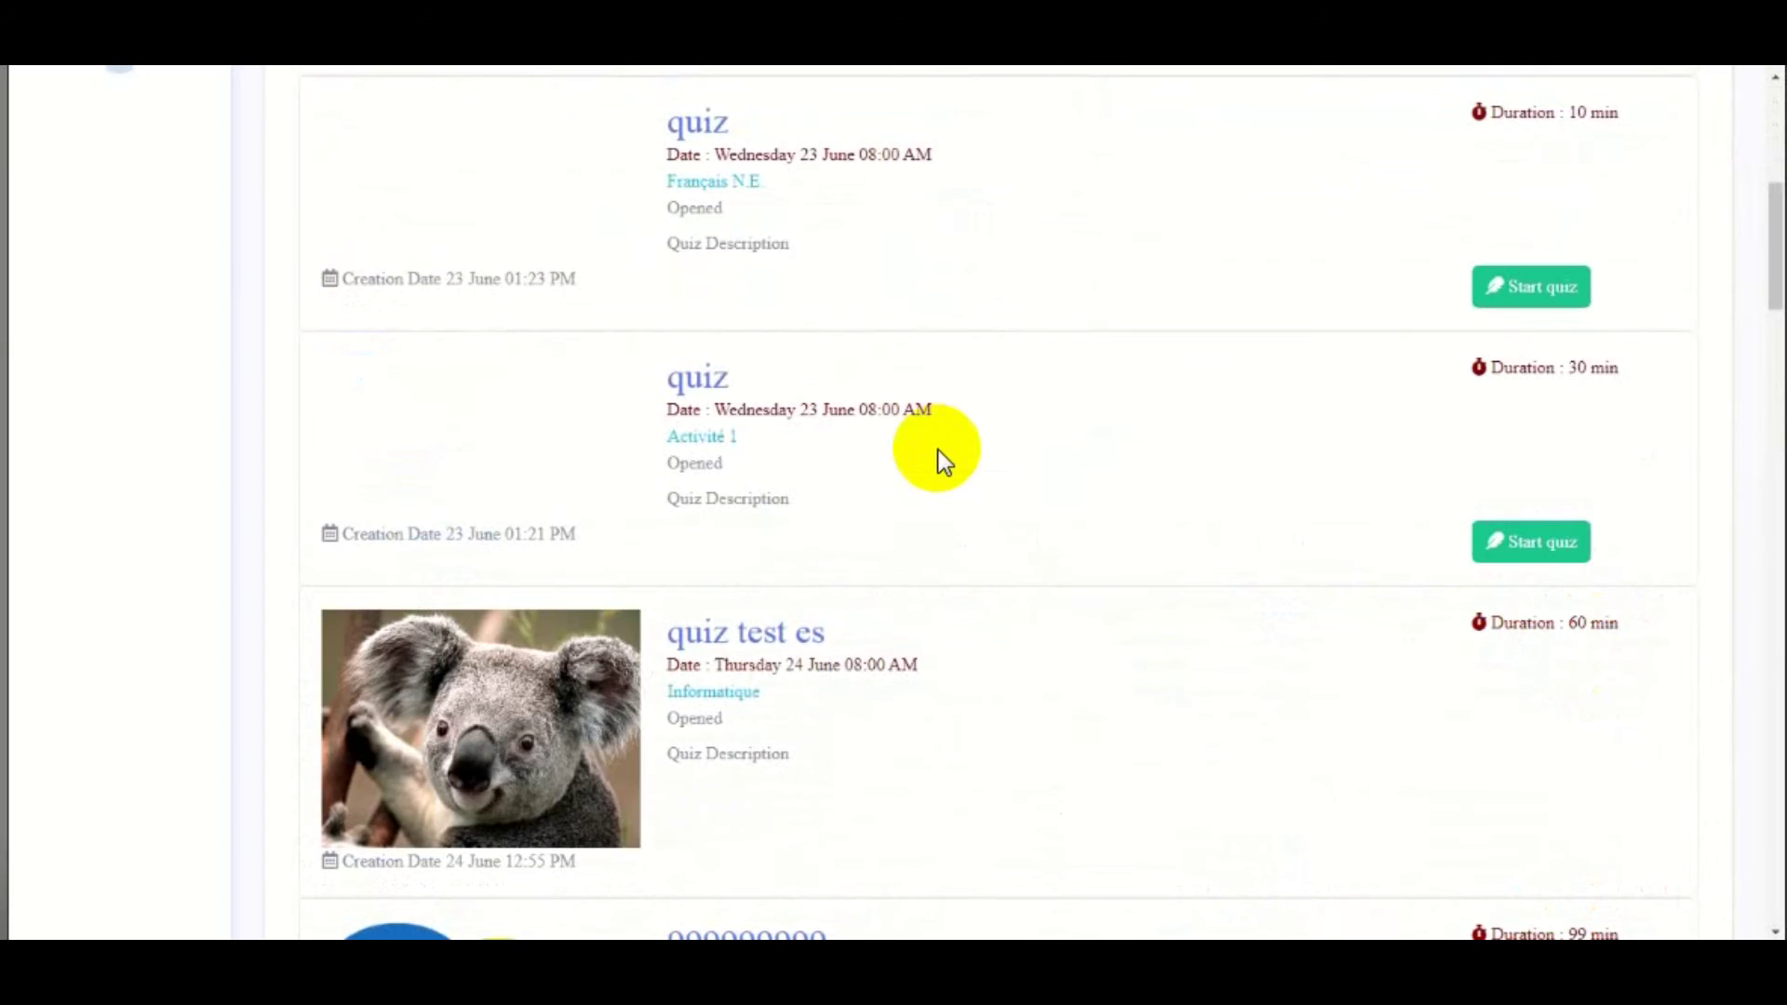
scroll(1105, 570, down, 10)
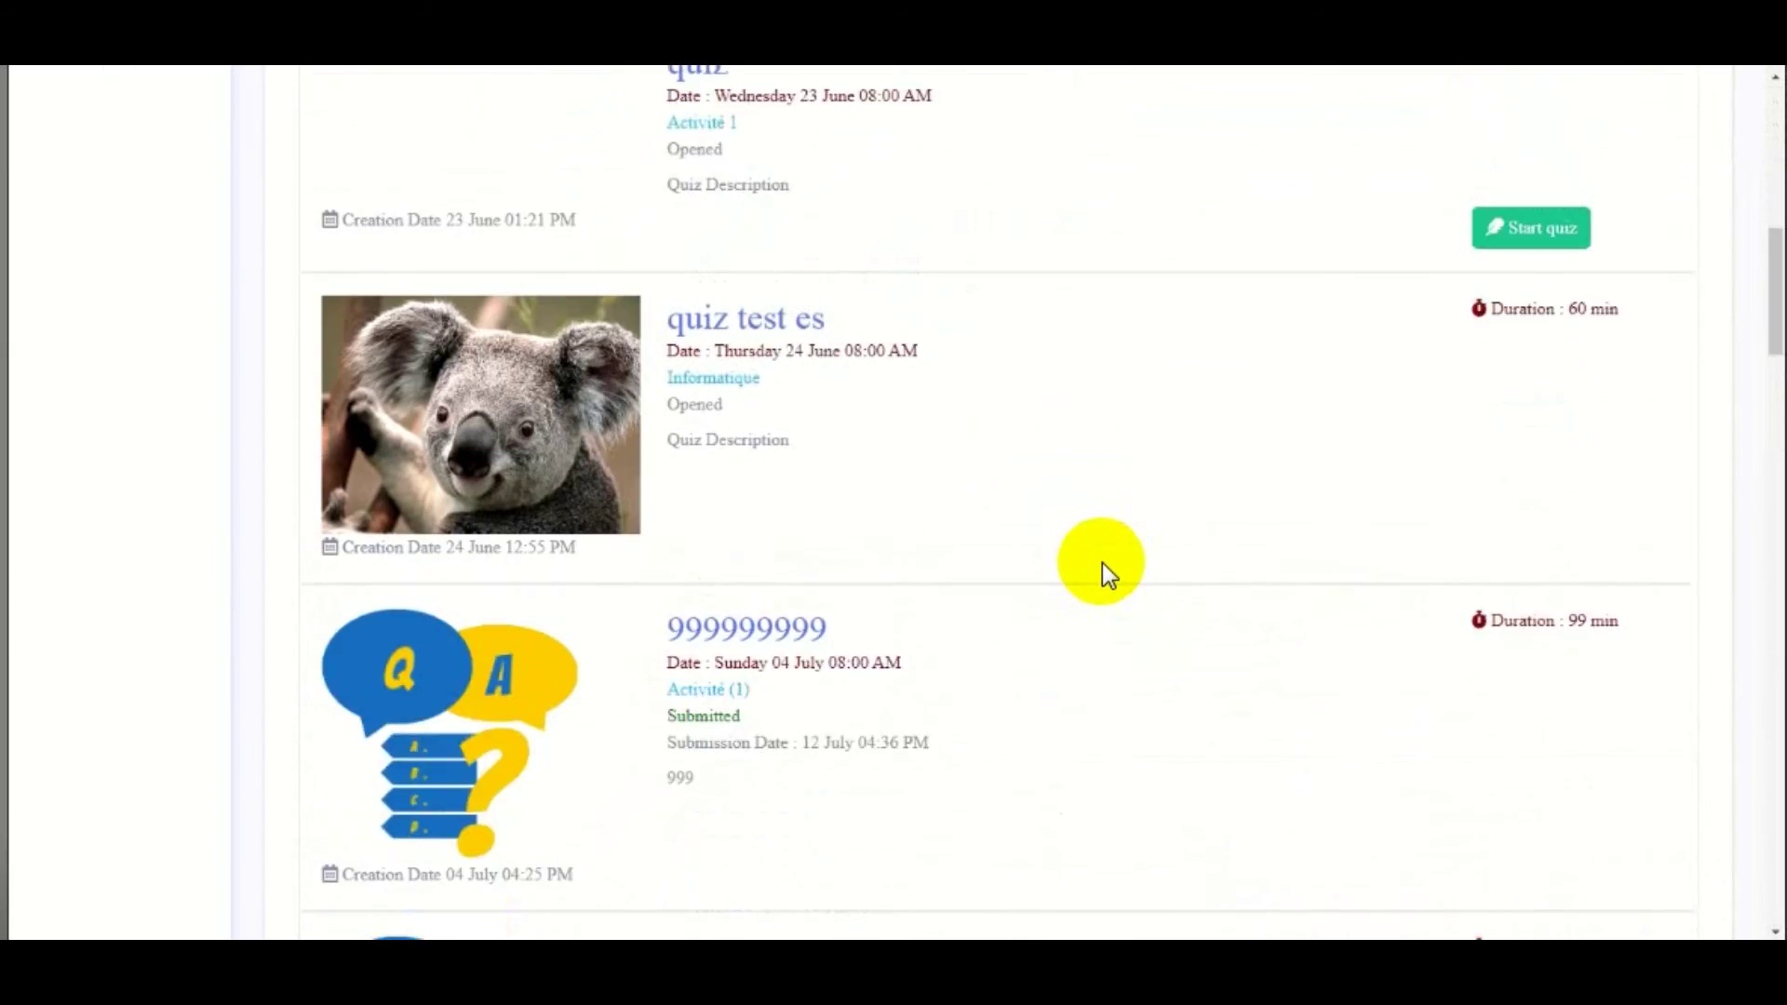
scroll(1113, 556, down, 10)
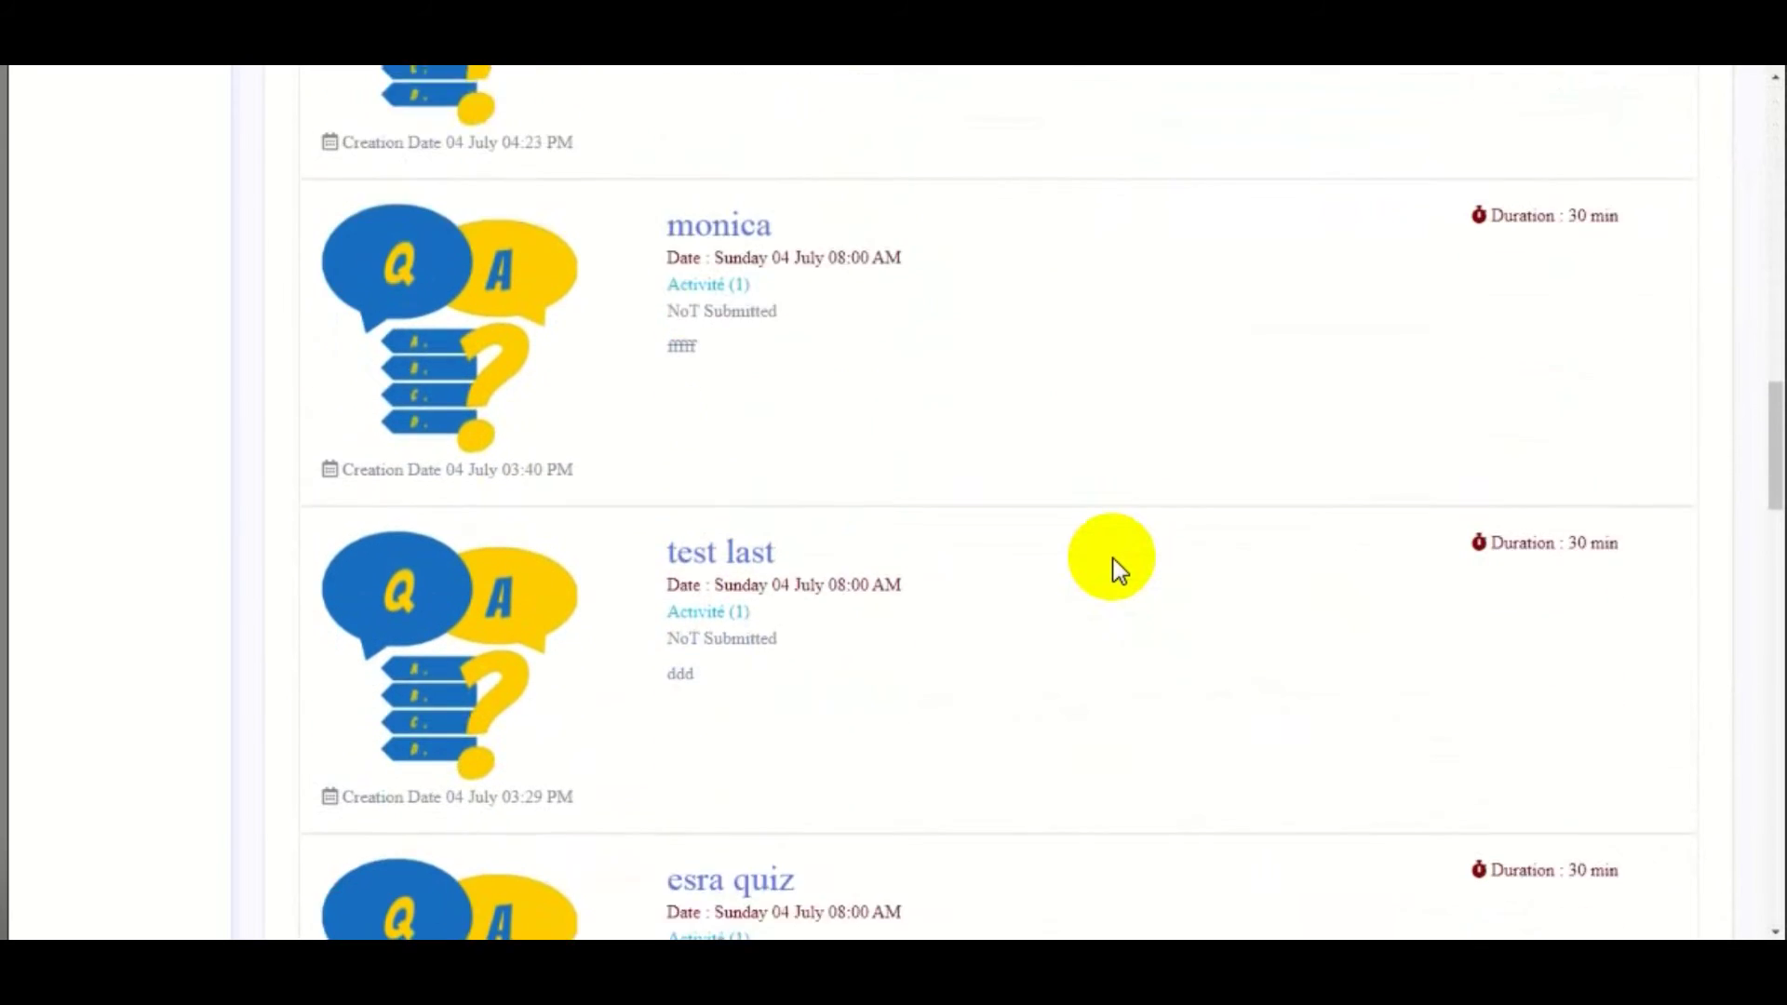
scroll(1113, 556, down, 7)
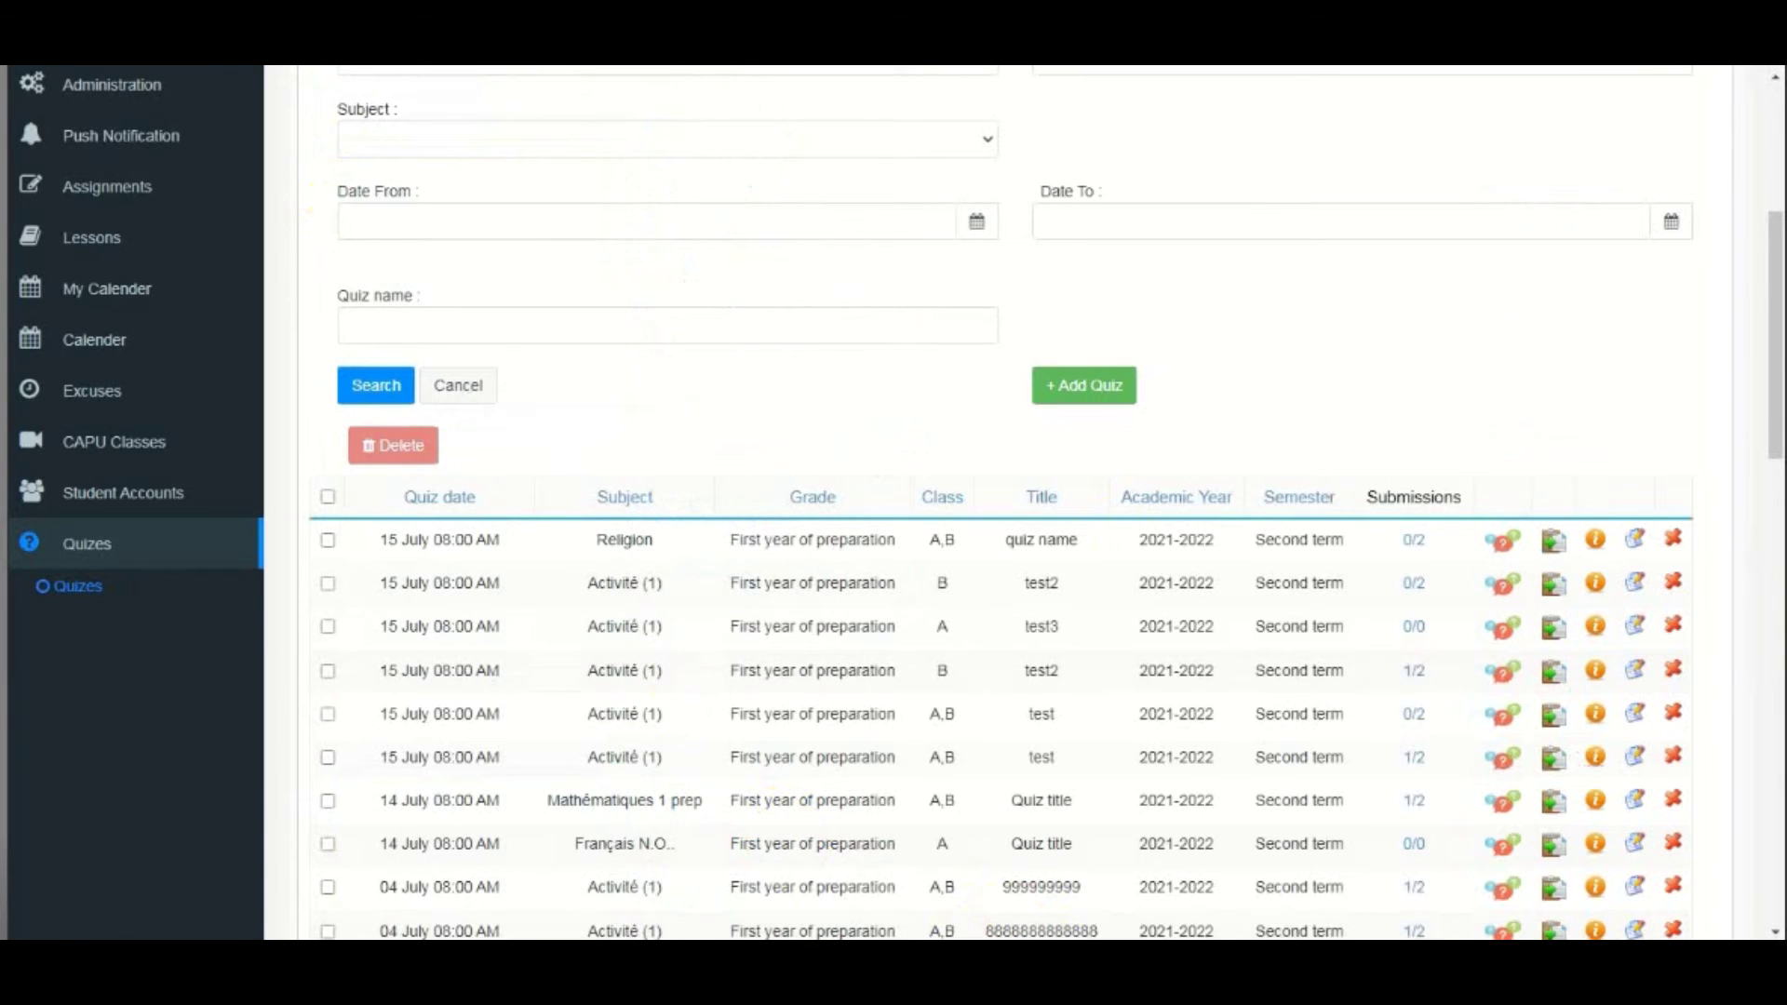
mouse_move(1070, 959)
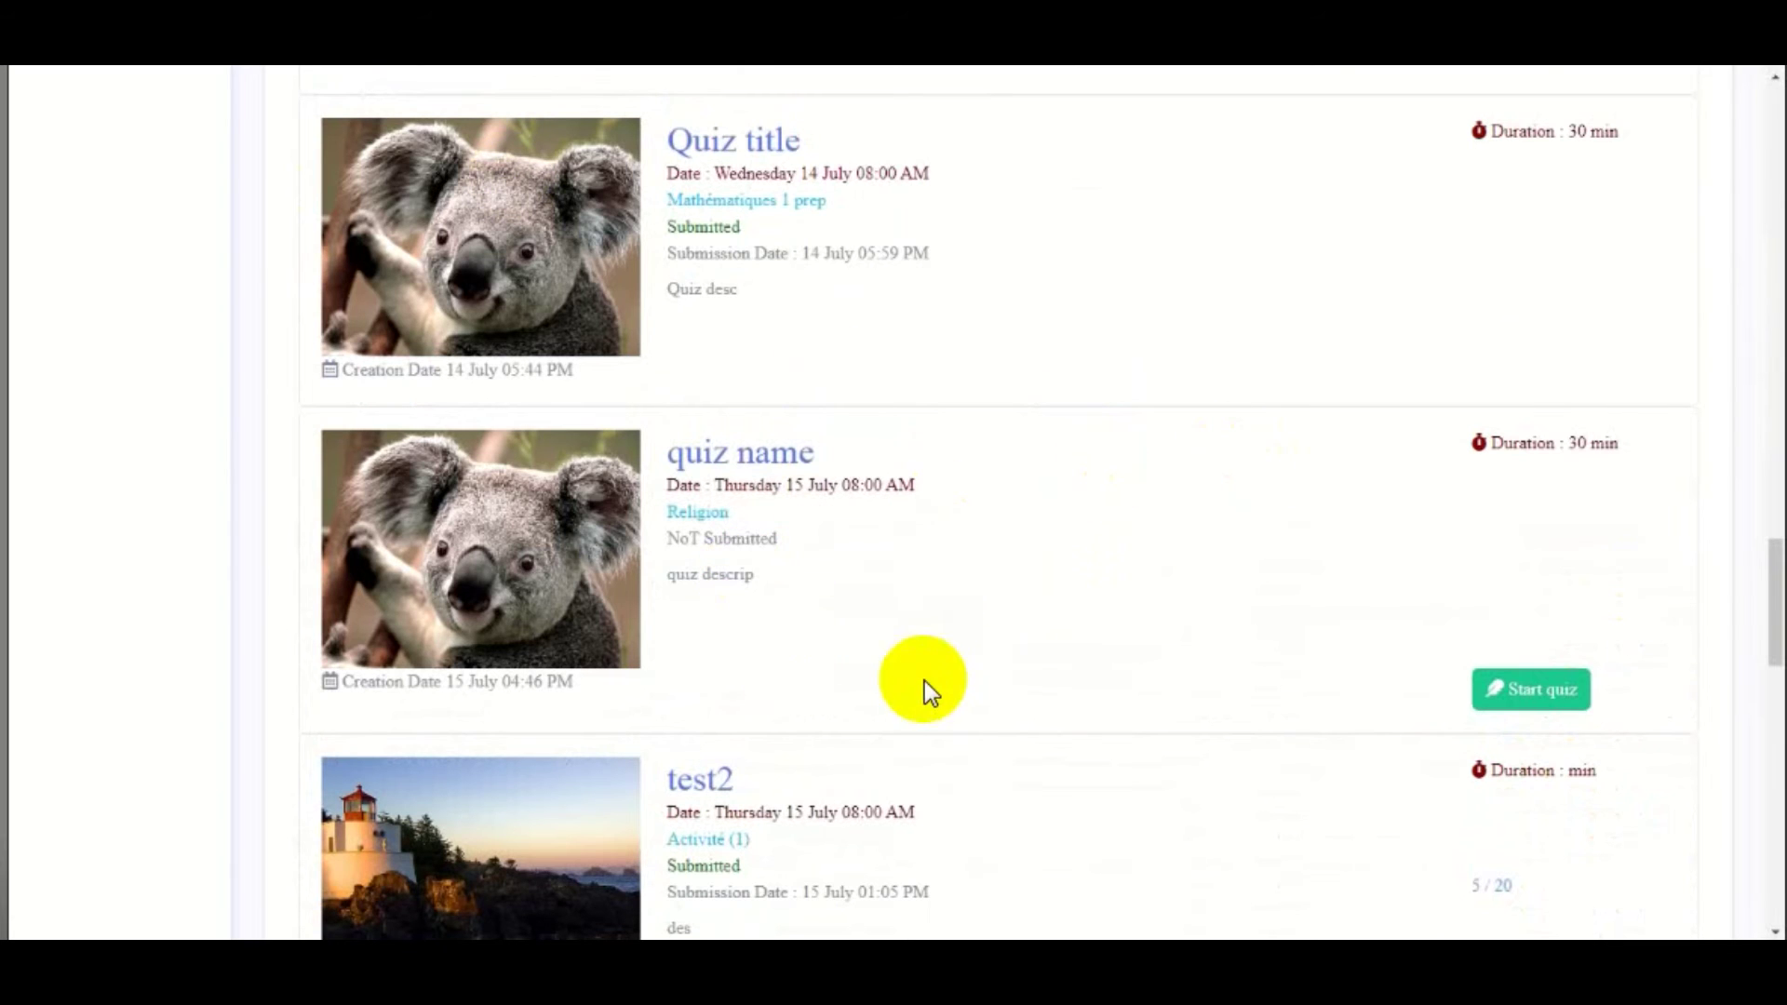
click(1513, 689)
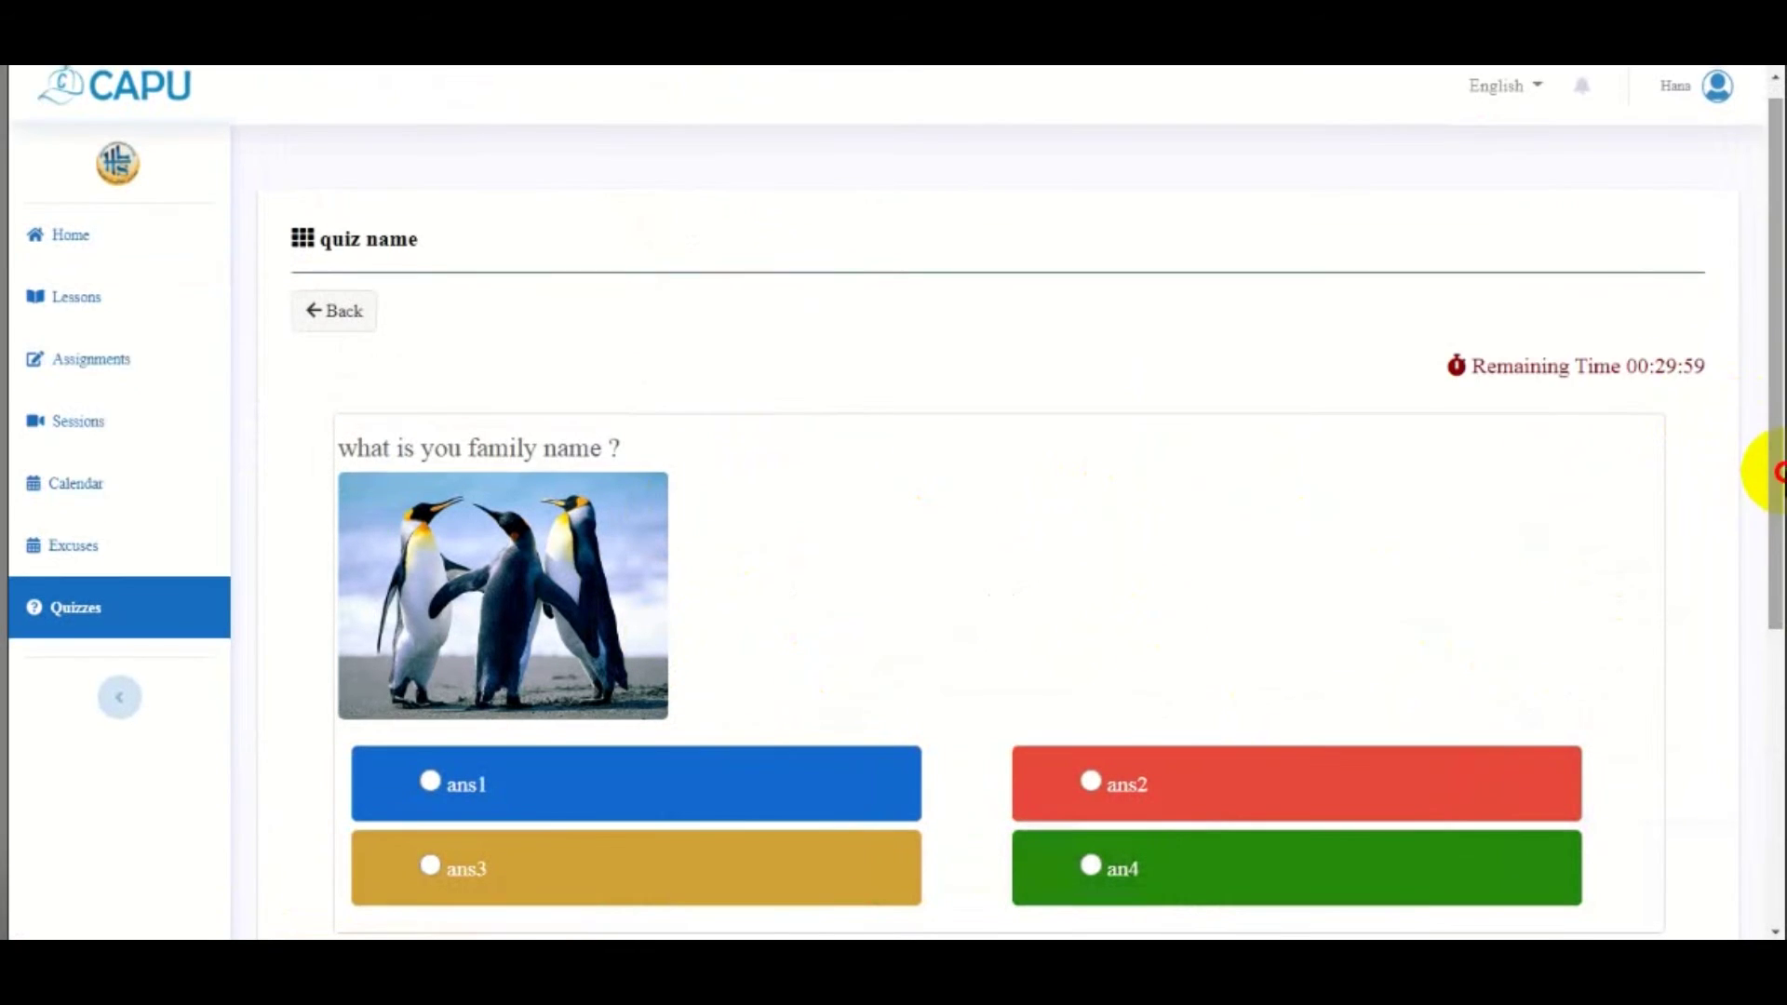
- Answer the question "what is you family name ?" with ans1 and go to the following question
drag(1776, 549, 1758, 639)
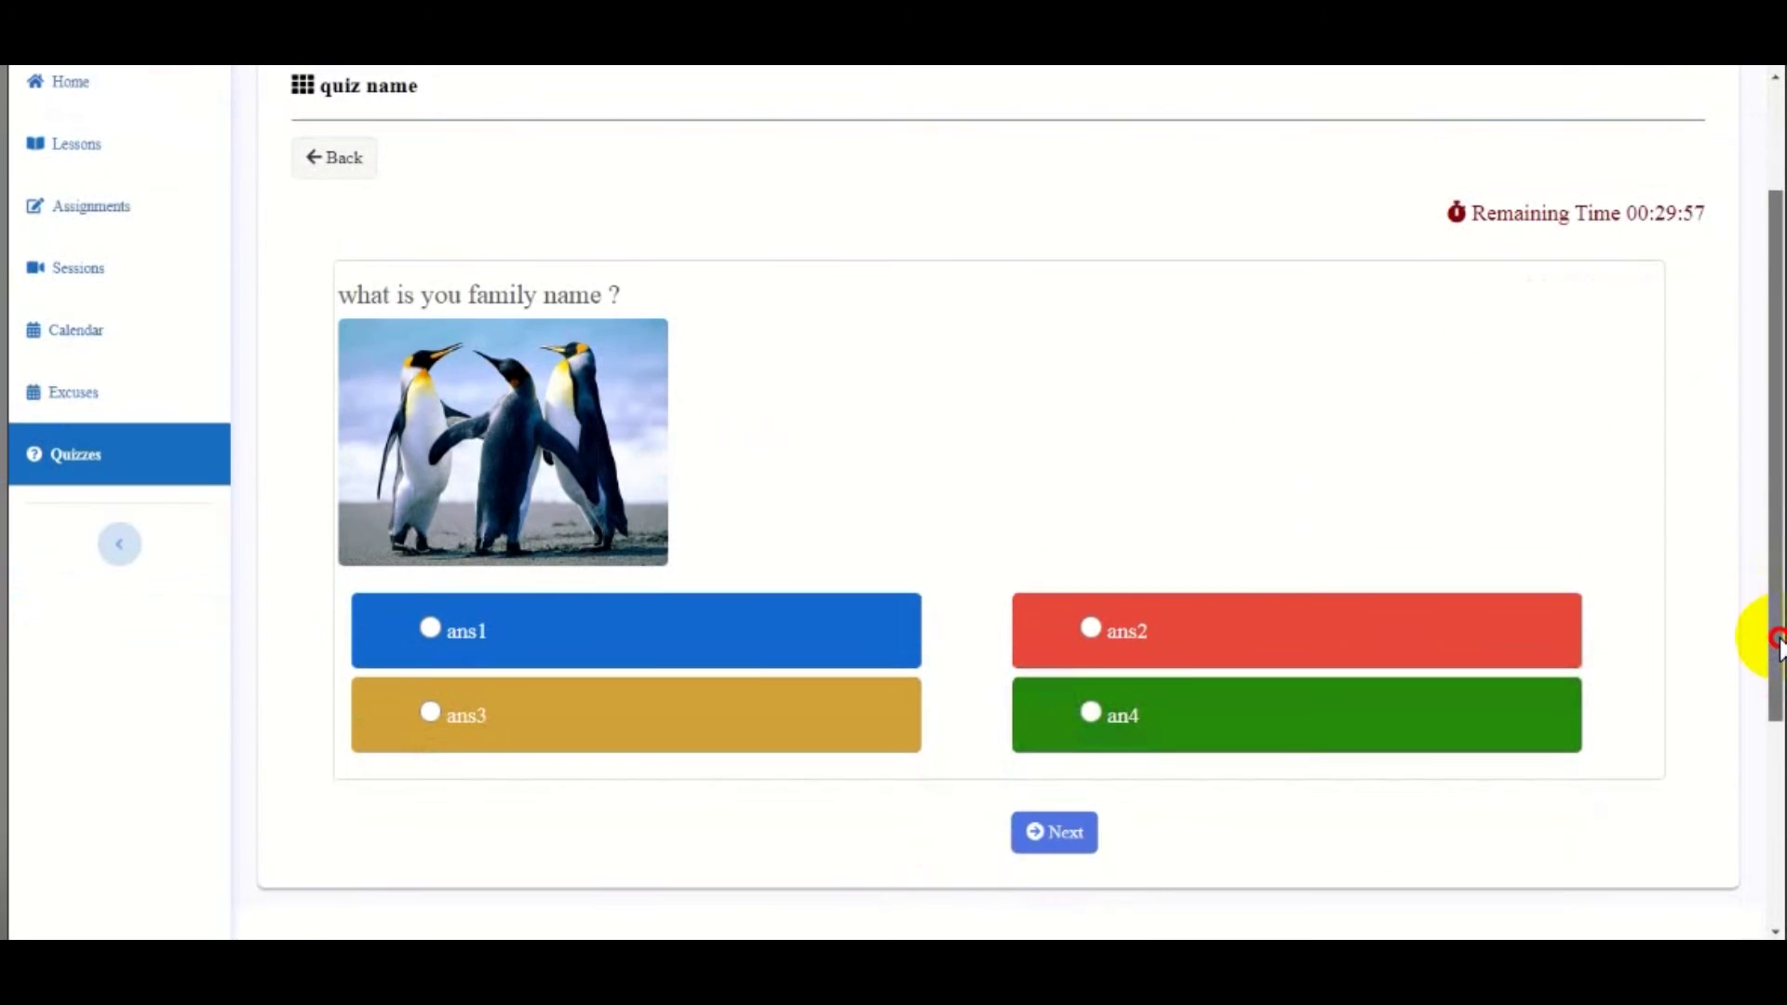
click(578, 640)
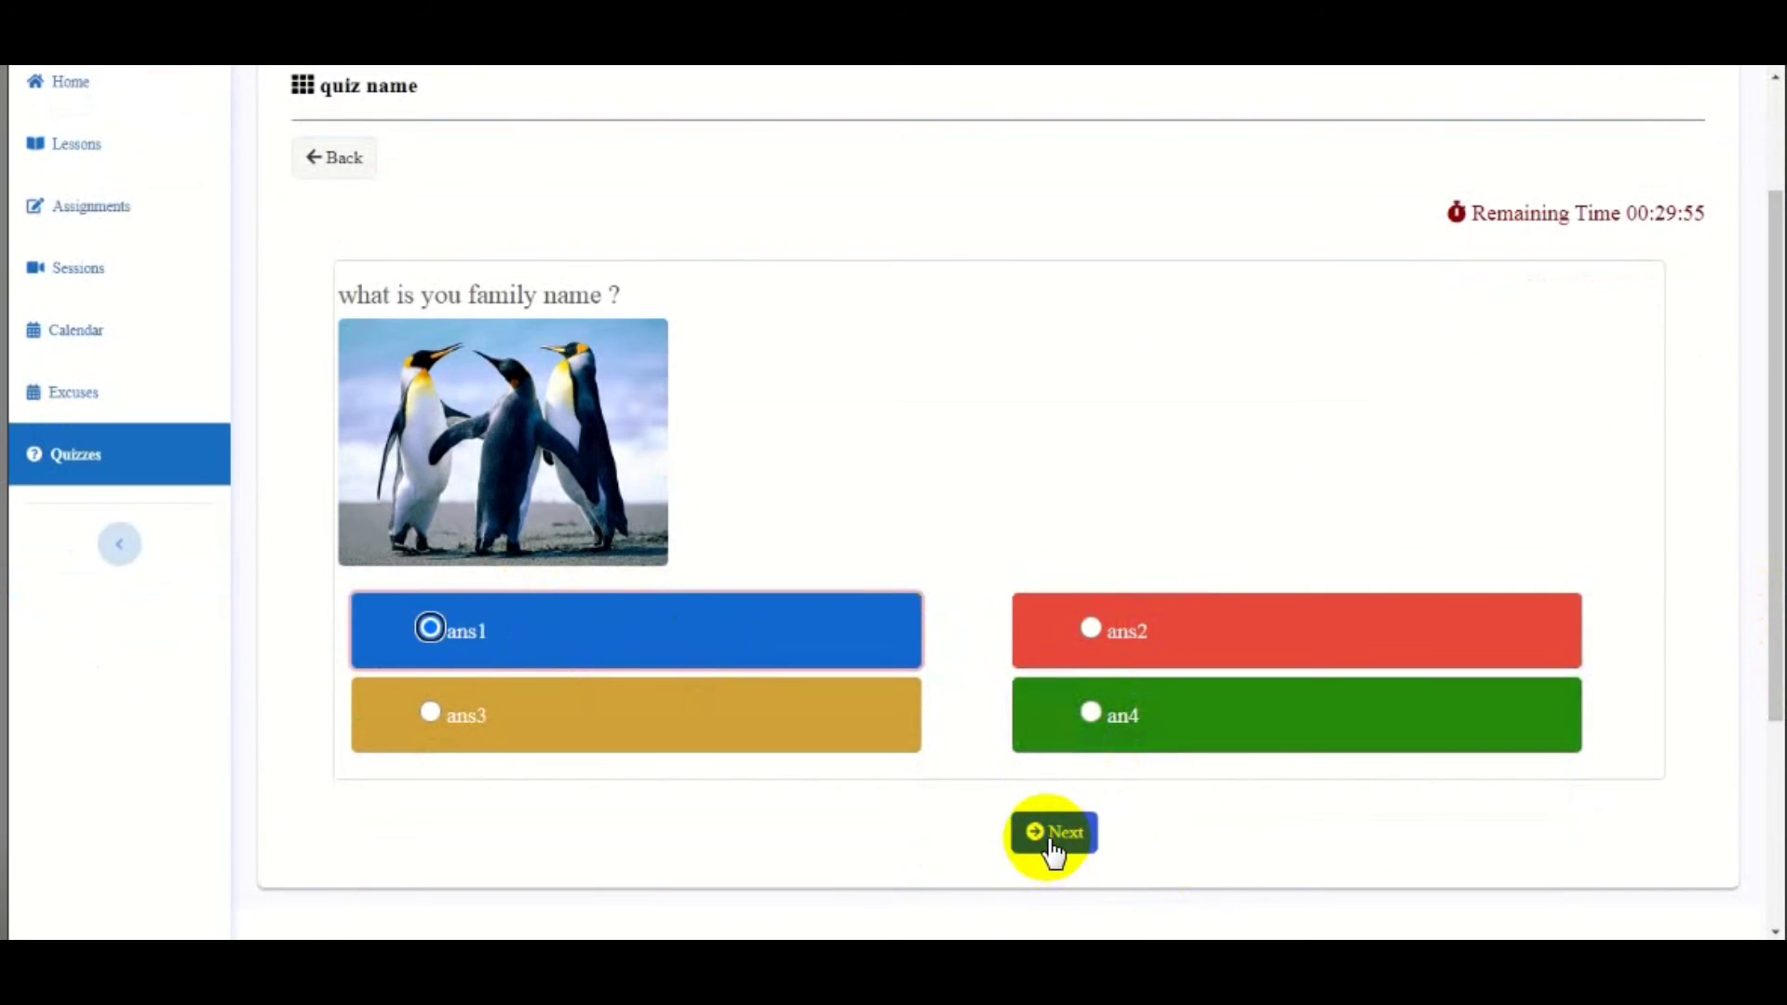
click(1079, 823)
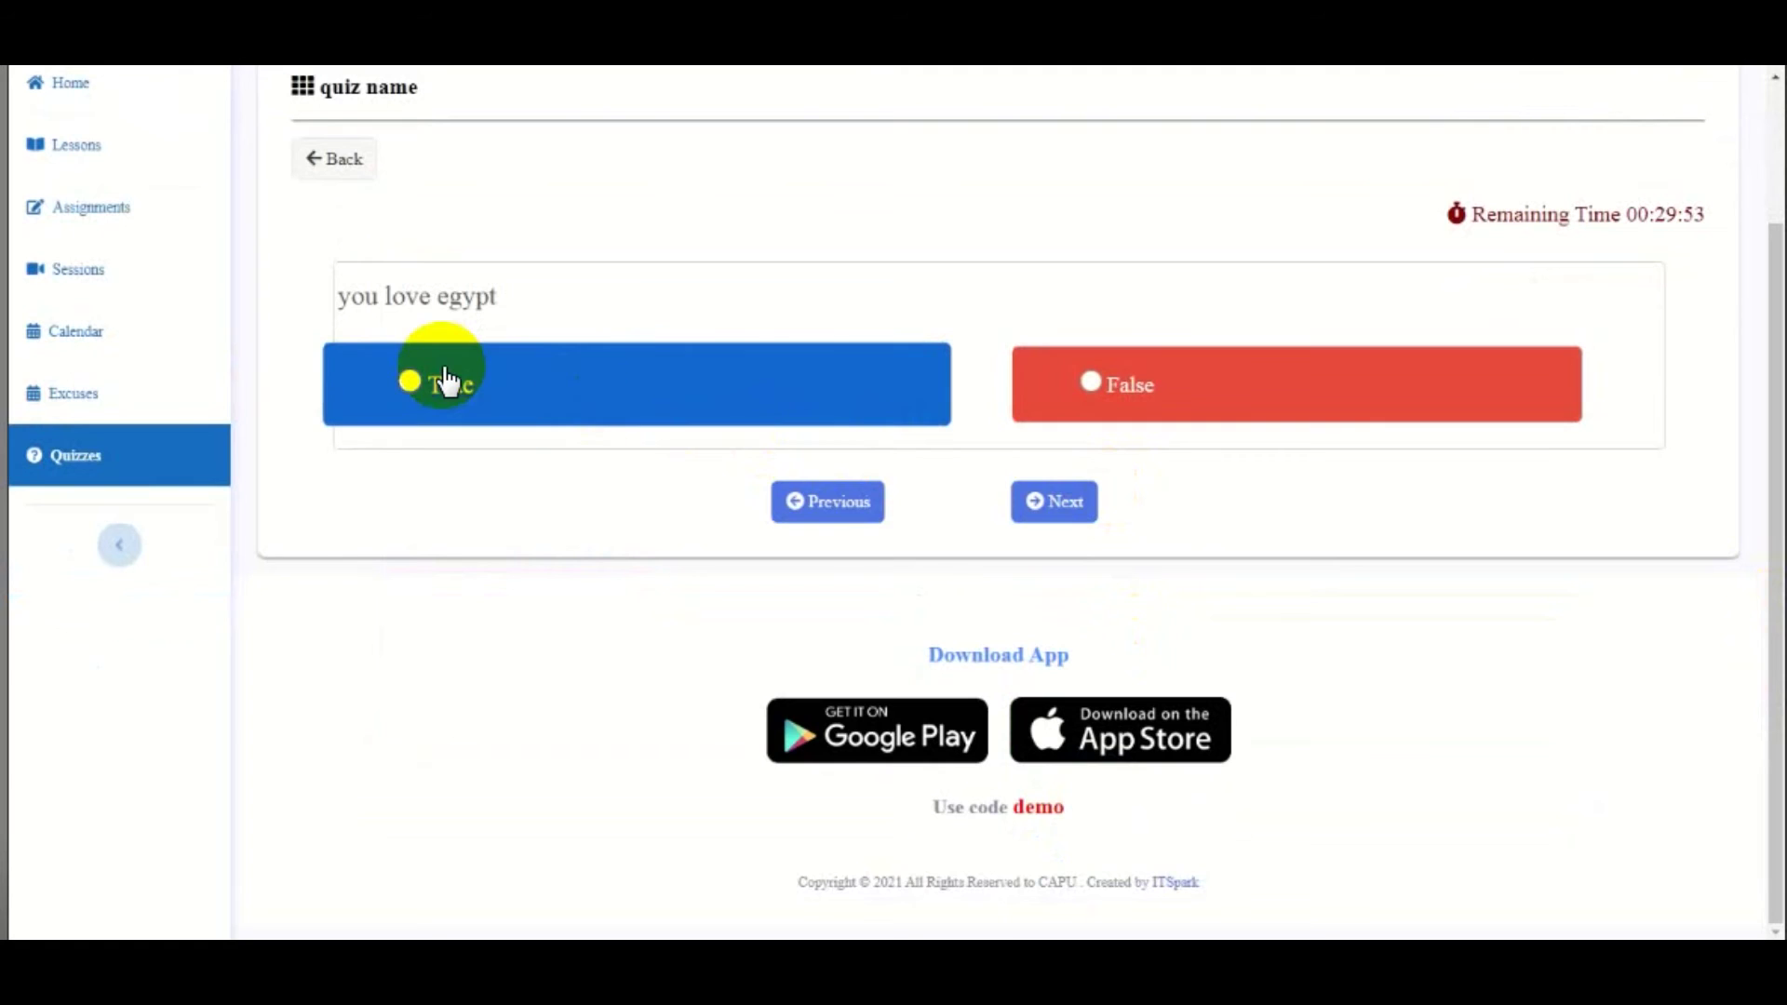
- Answer "you love egypt" with True and "what is you family name from question bank ?" with ans1, advancing after each
click(618, 400)
click(1056, 506)
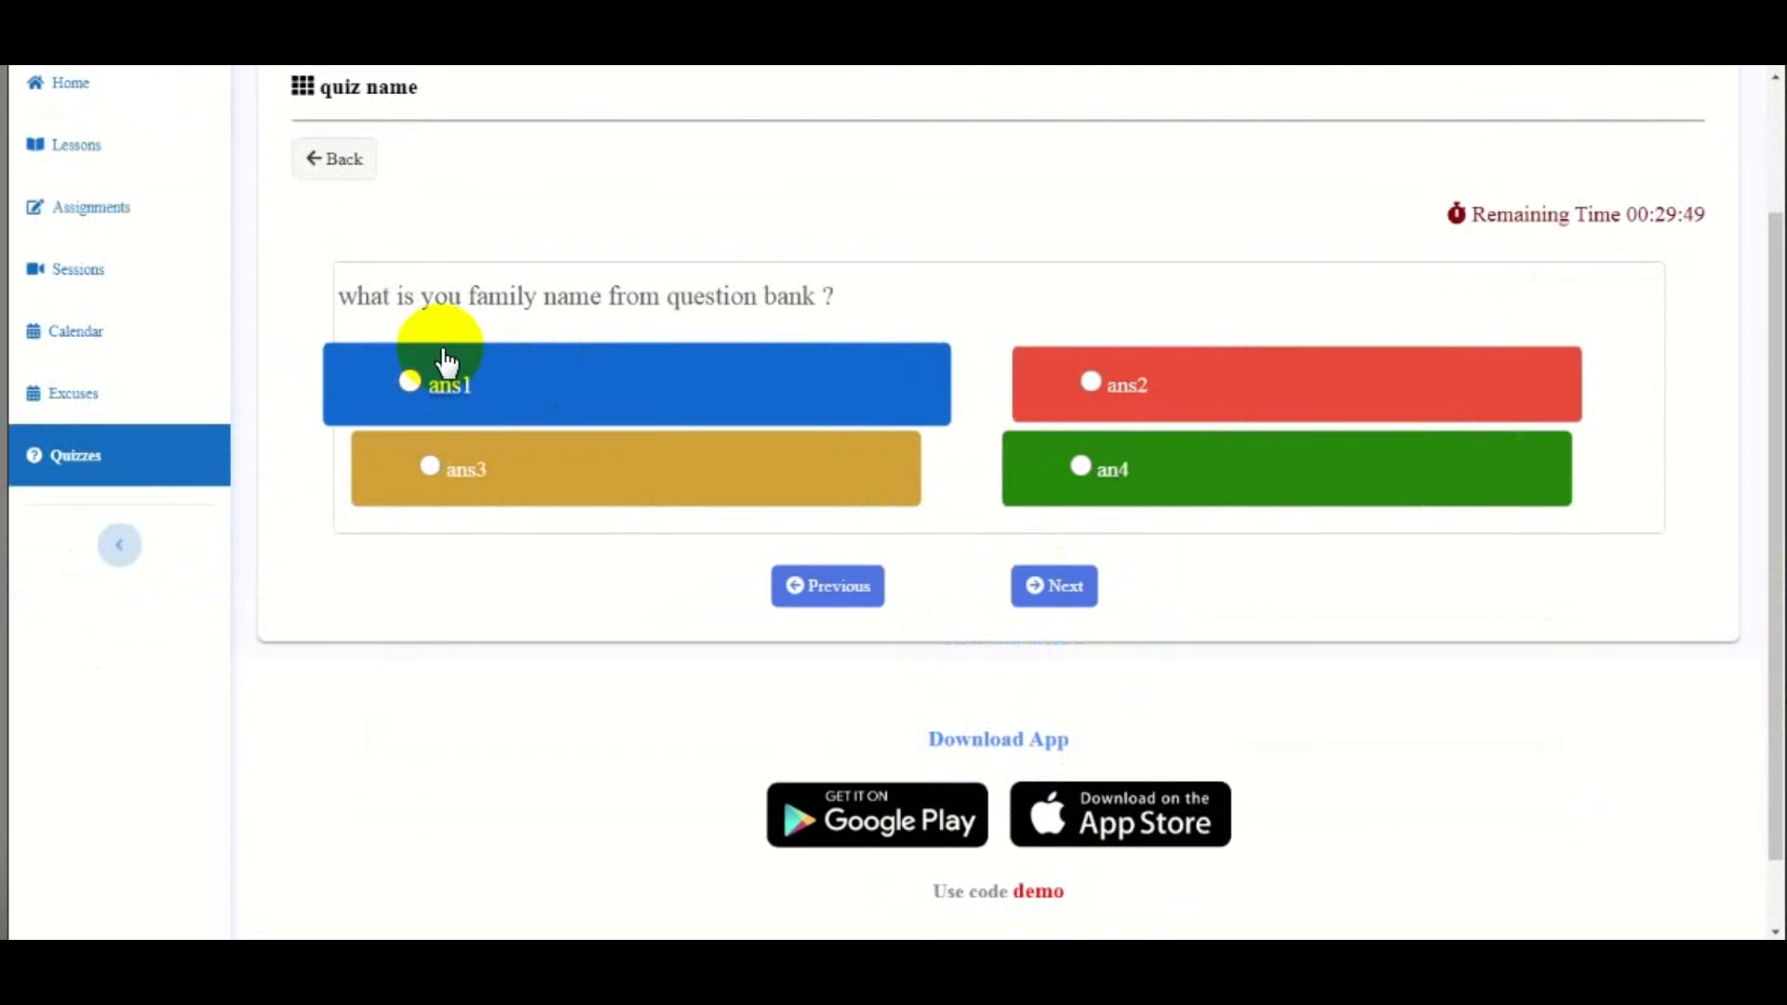
click(496, 402)
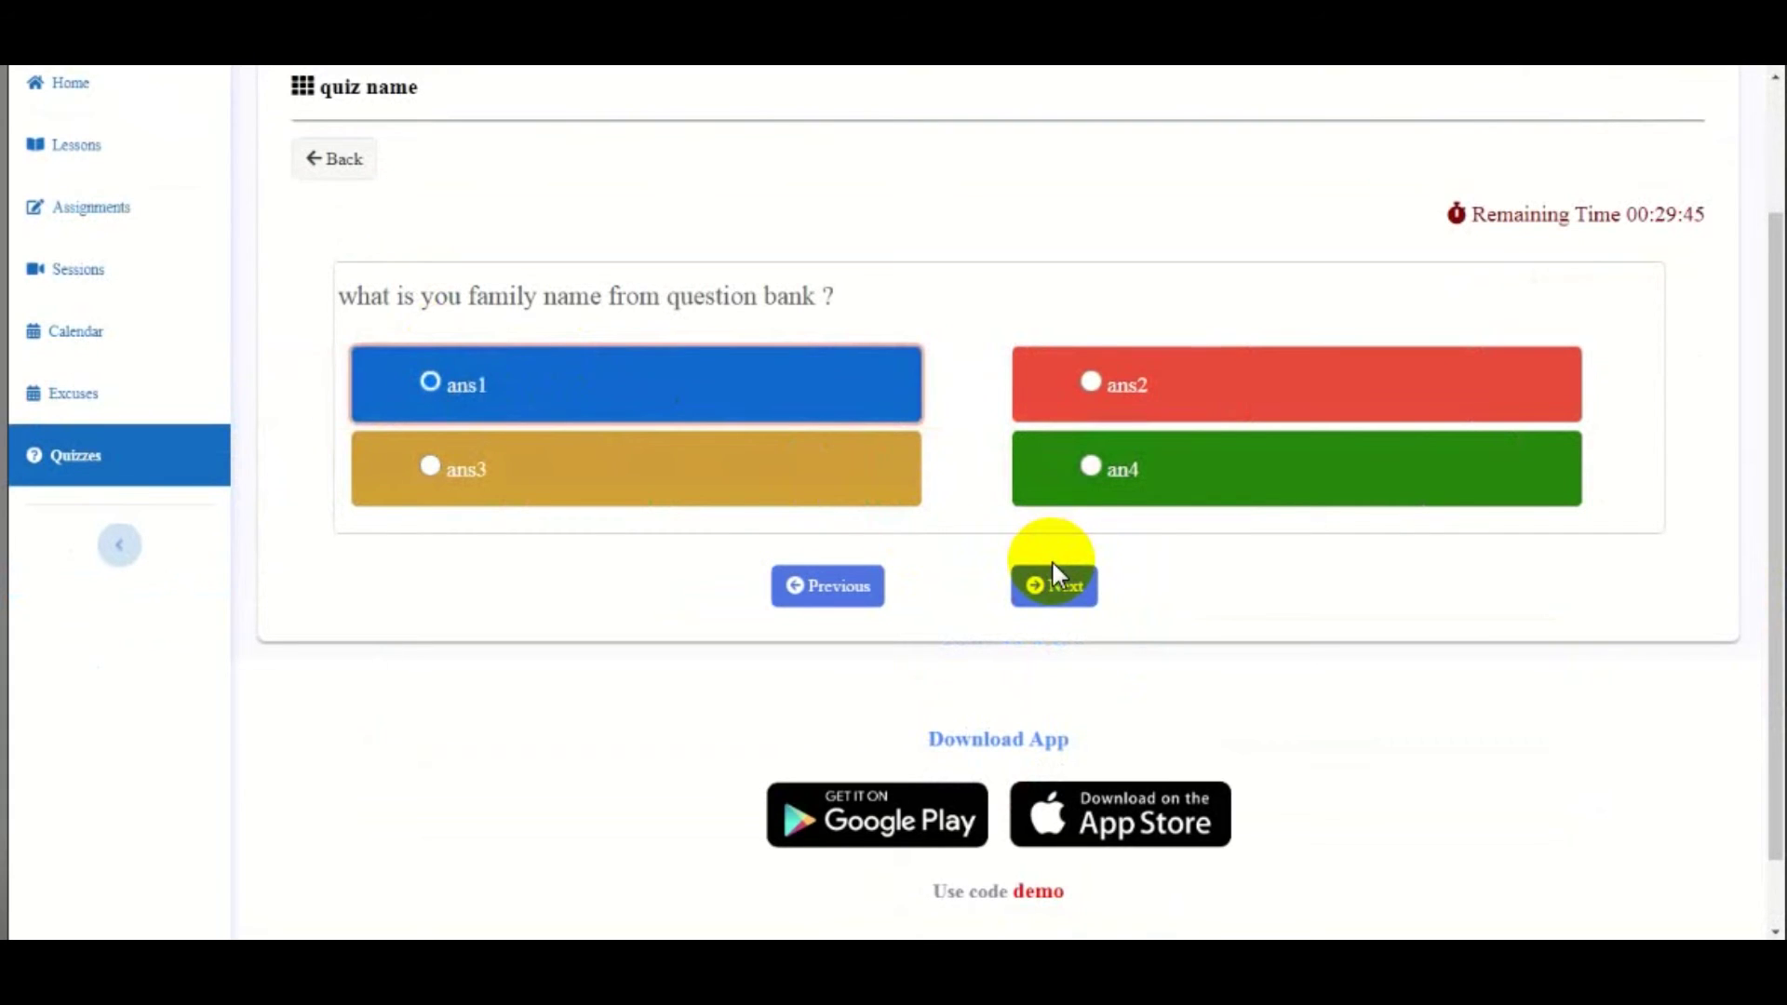
click(1050, 589)
- Answer the essay question "describe your daily work ?" with "beautifule life" and go to the last question
click(658, 684)
text(thsi)
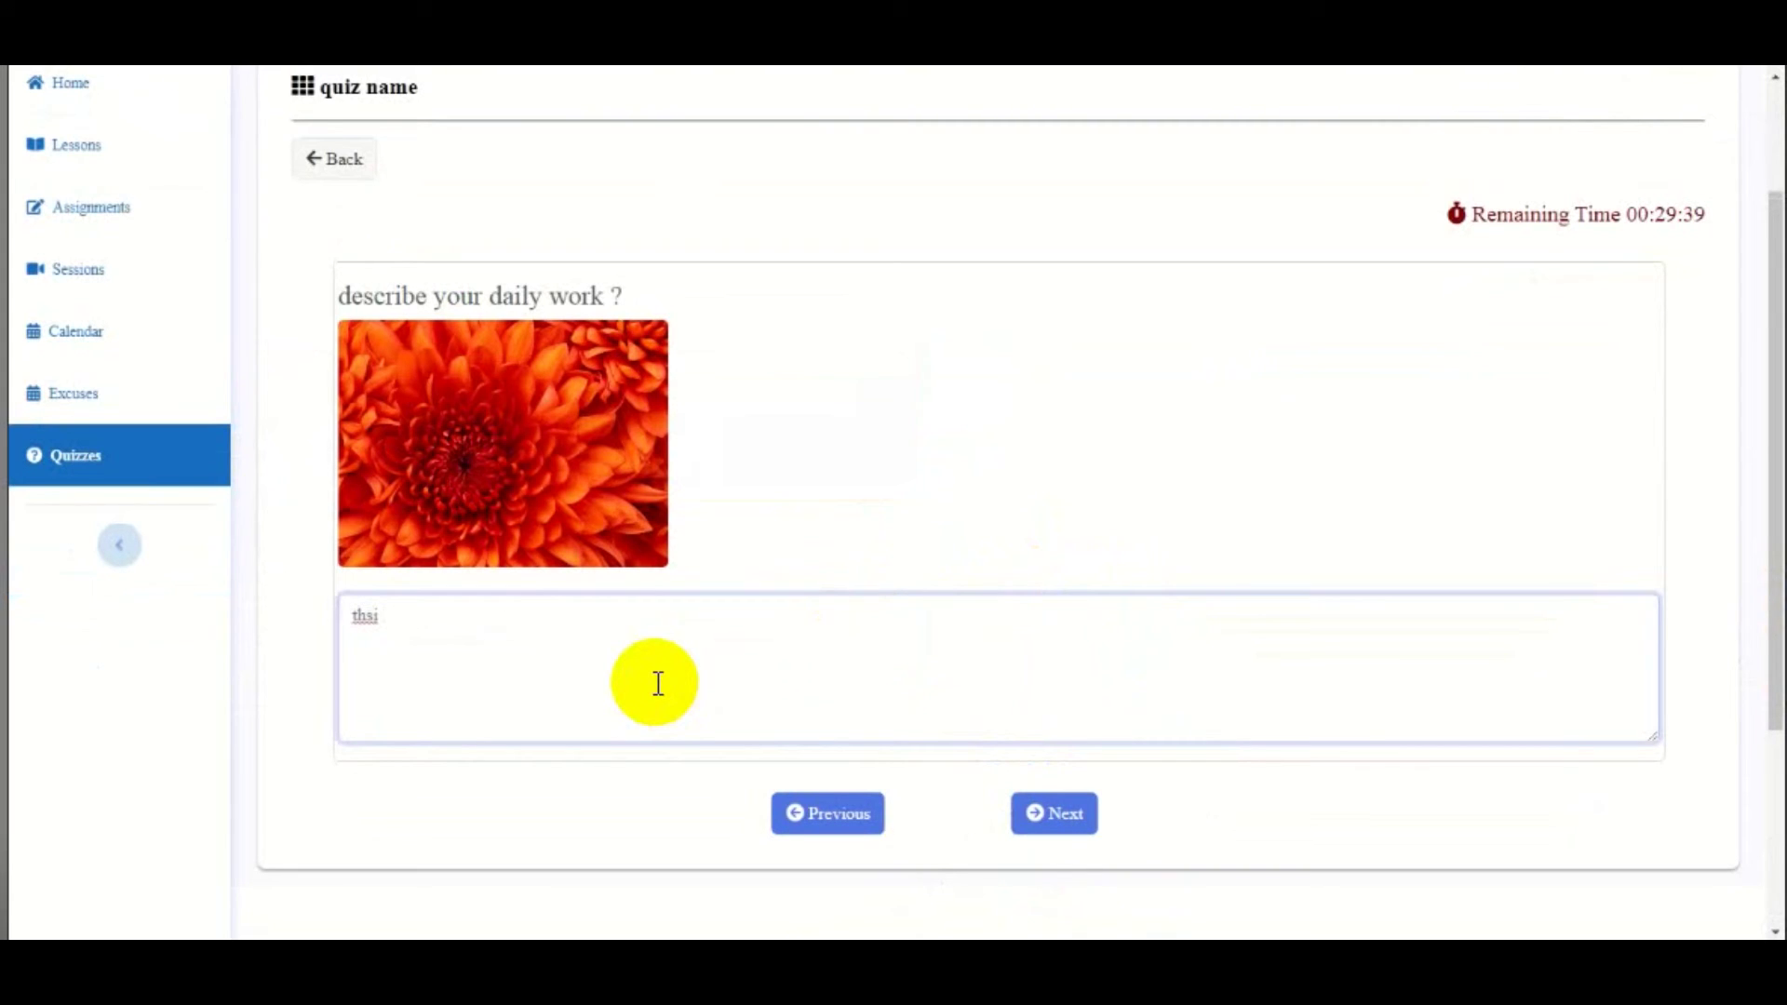
key(BackSpace)
key(BackSpace)
key(BackSpace)
key(BackSpace)
key(BackSpace)
text(beautifule life)
click(1056, 815)
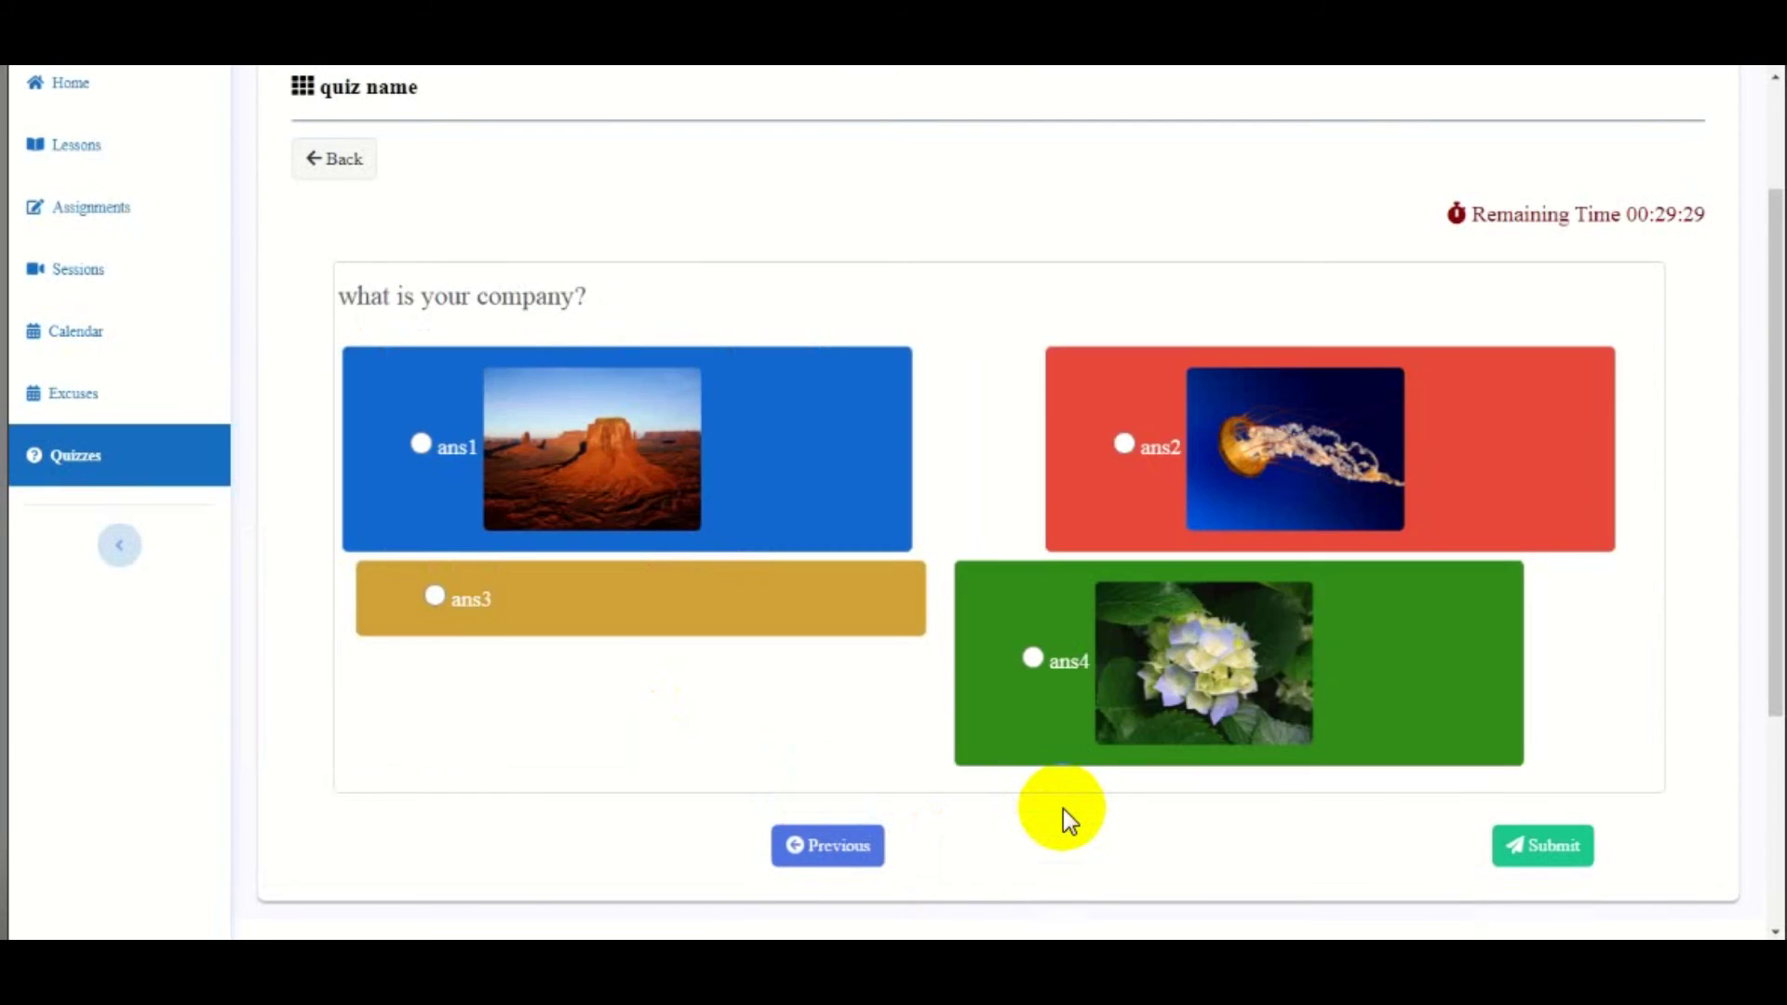
- Answer "what is your company?" with ans1, submit the quiz, and return to the student's quizzes list
click(413, 446)
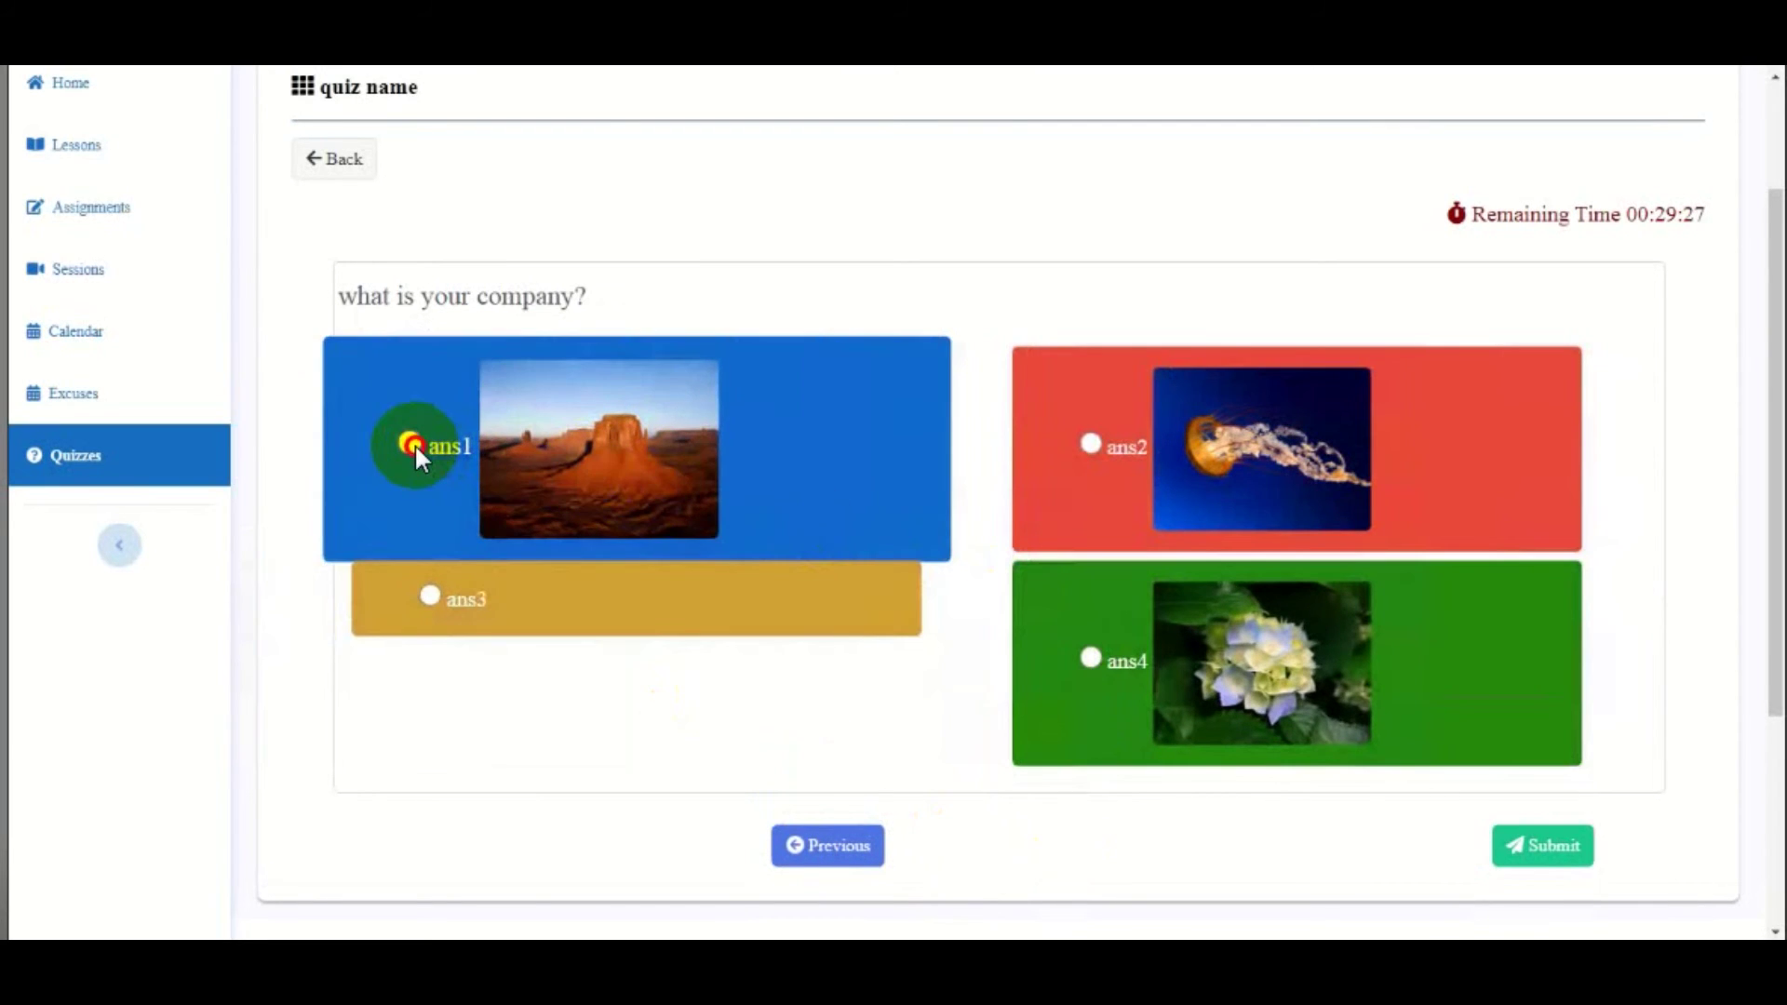
click(1534, 849)
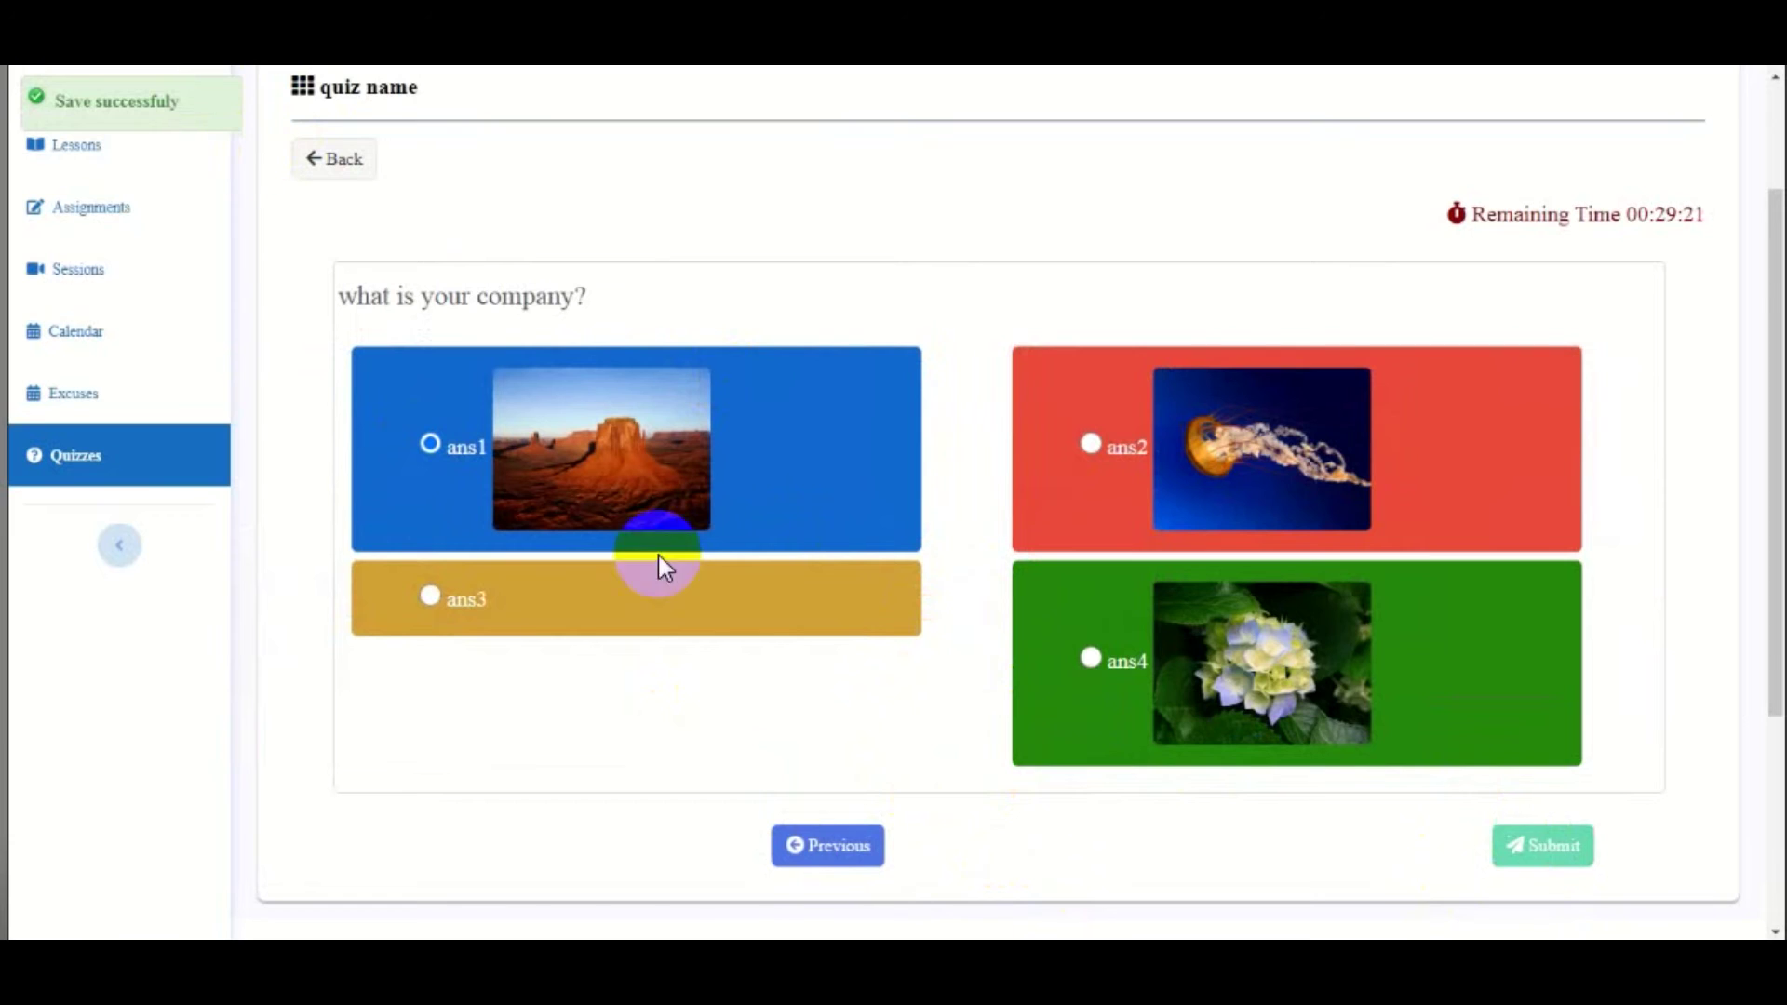
scroll(1502, 696, down, 2)
scroll(1506, 700, up, 1)
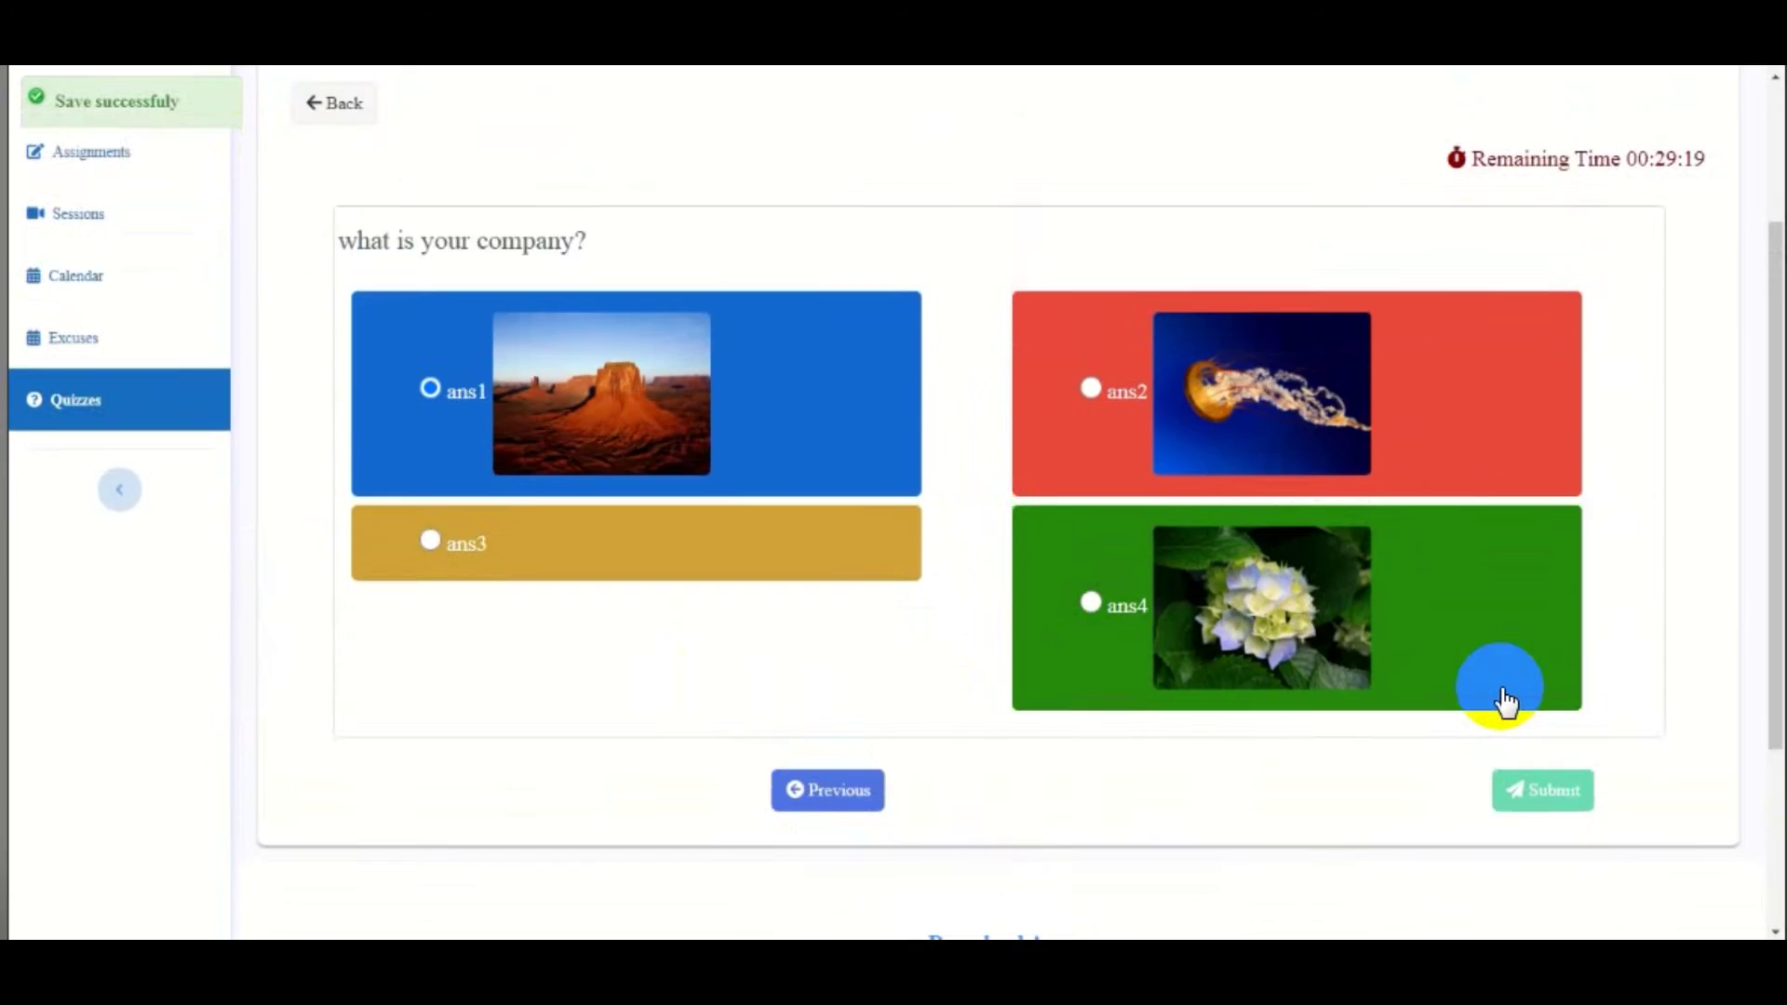
scroll(1502, 700, up, 1)
key(alt+Left)
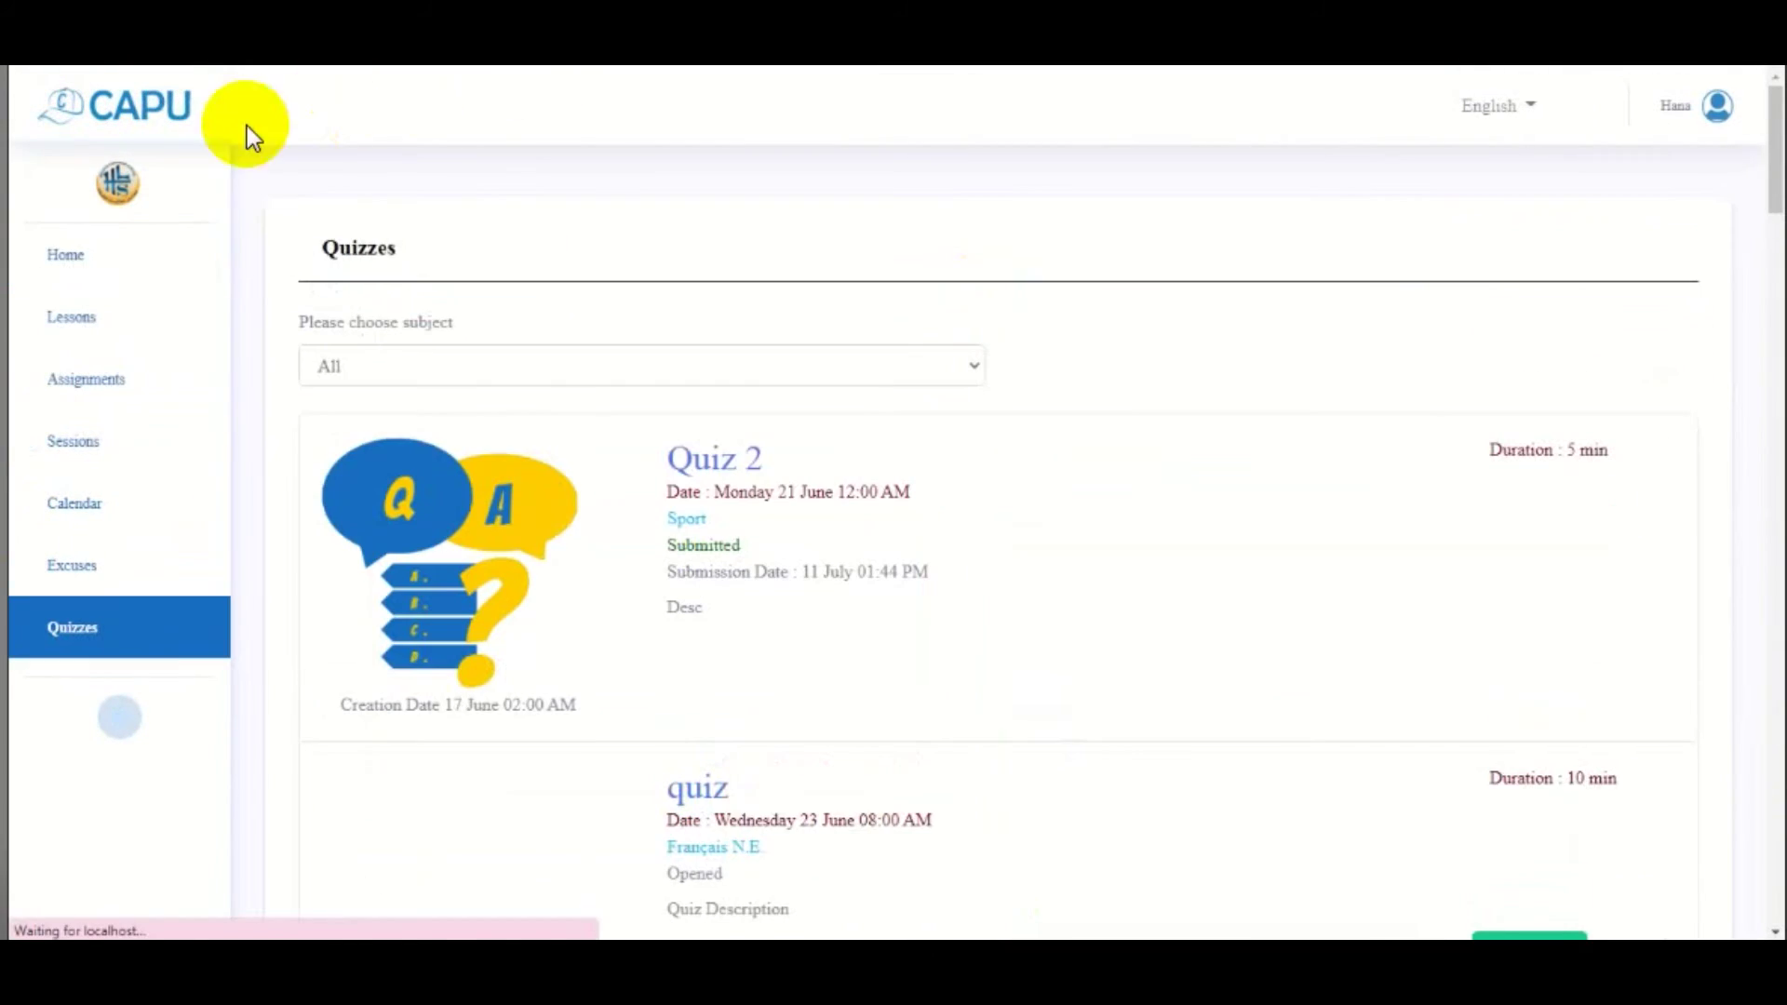
- Switch back to the admin quizzes list and open the student submissions of the Religion quiz "quiz name"
key(alt+Tab)
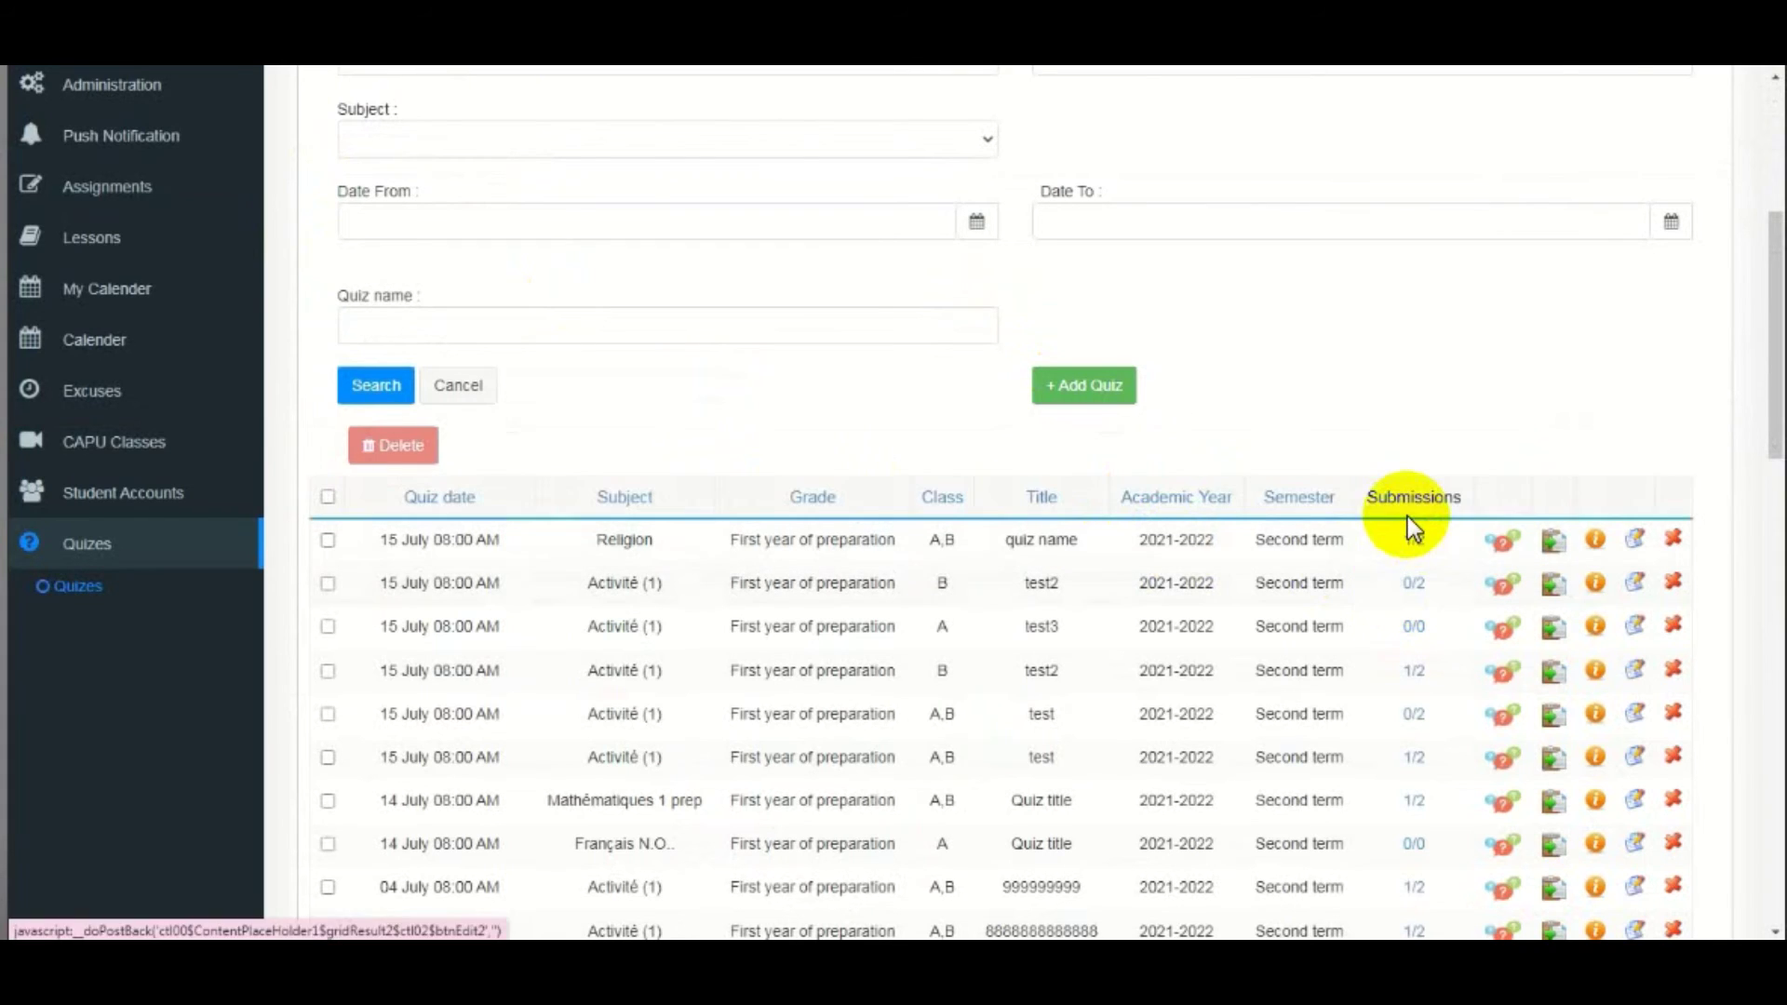
drag(1465, 505, 1415, 526)
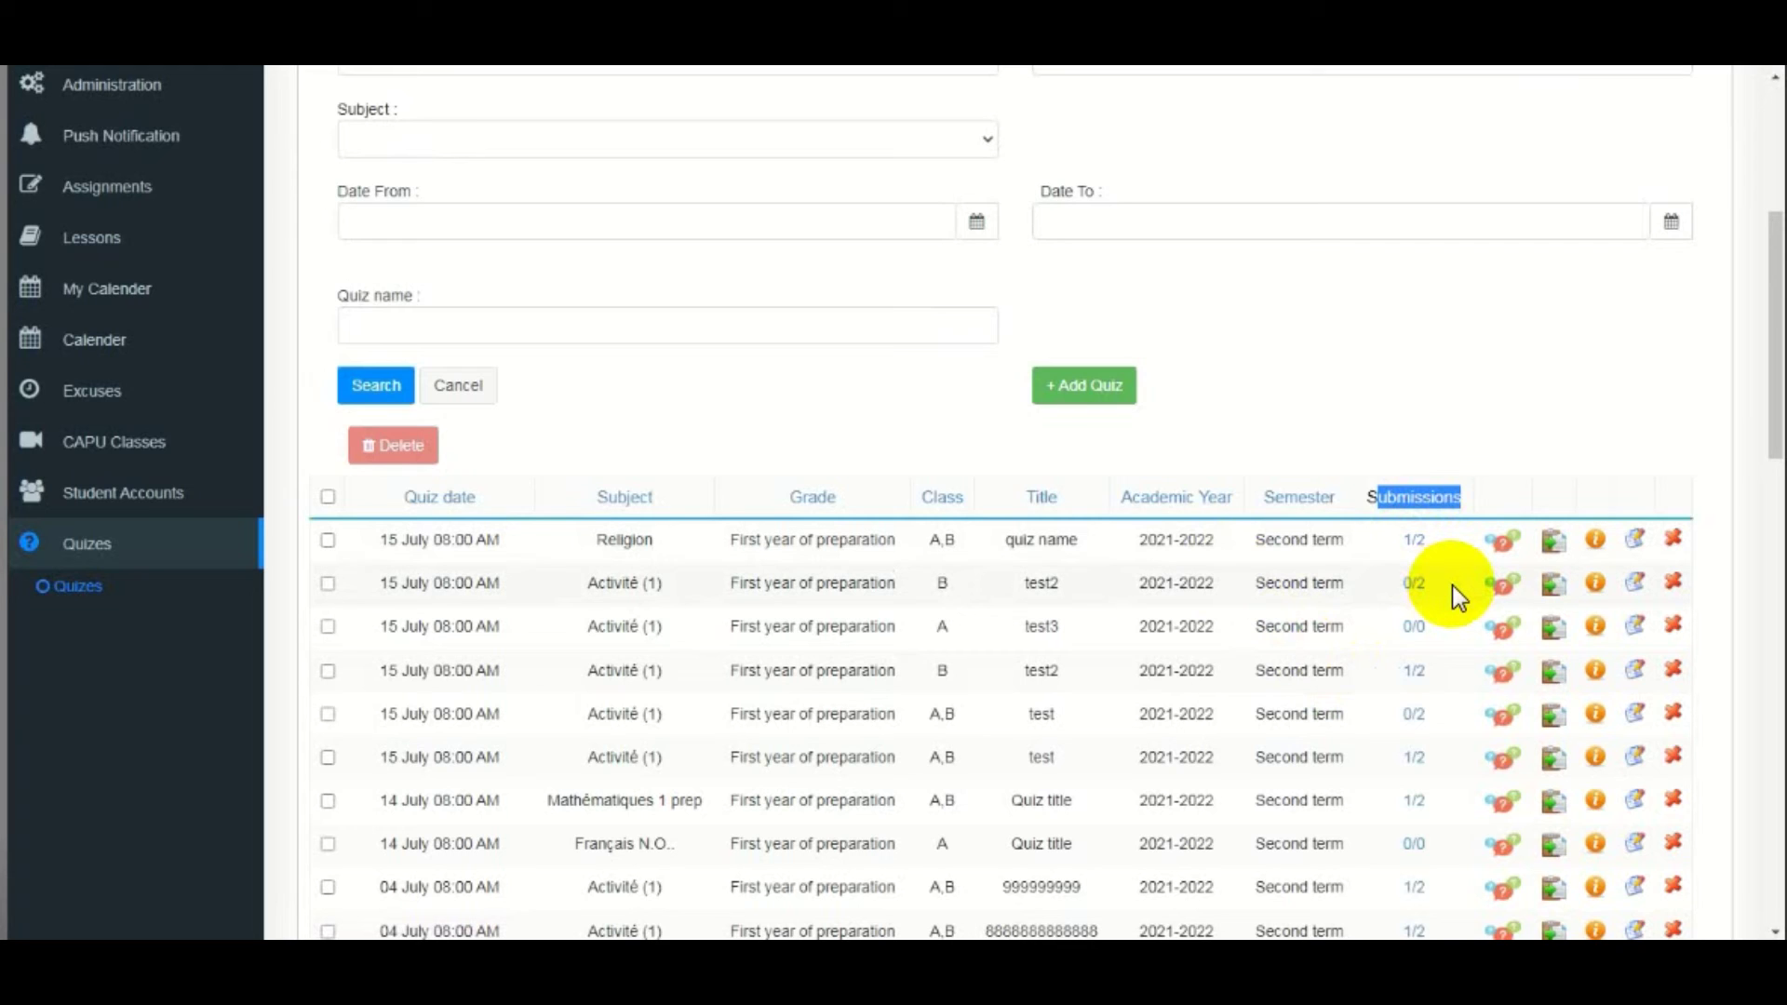
click(1414, 541)
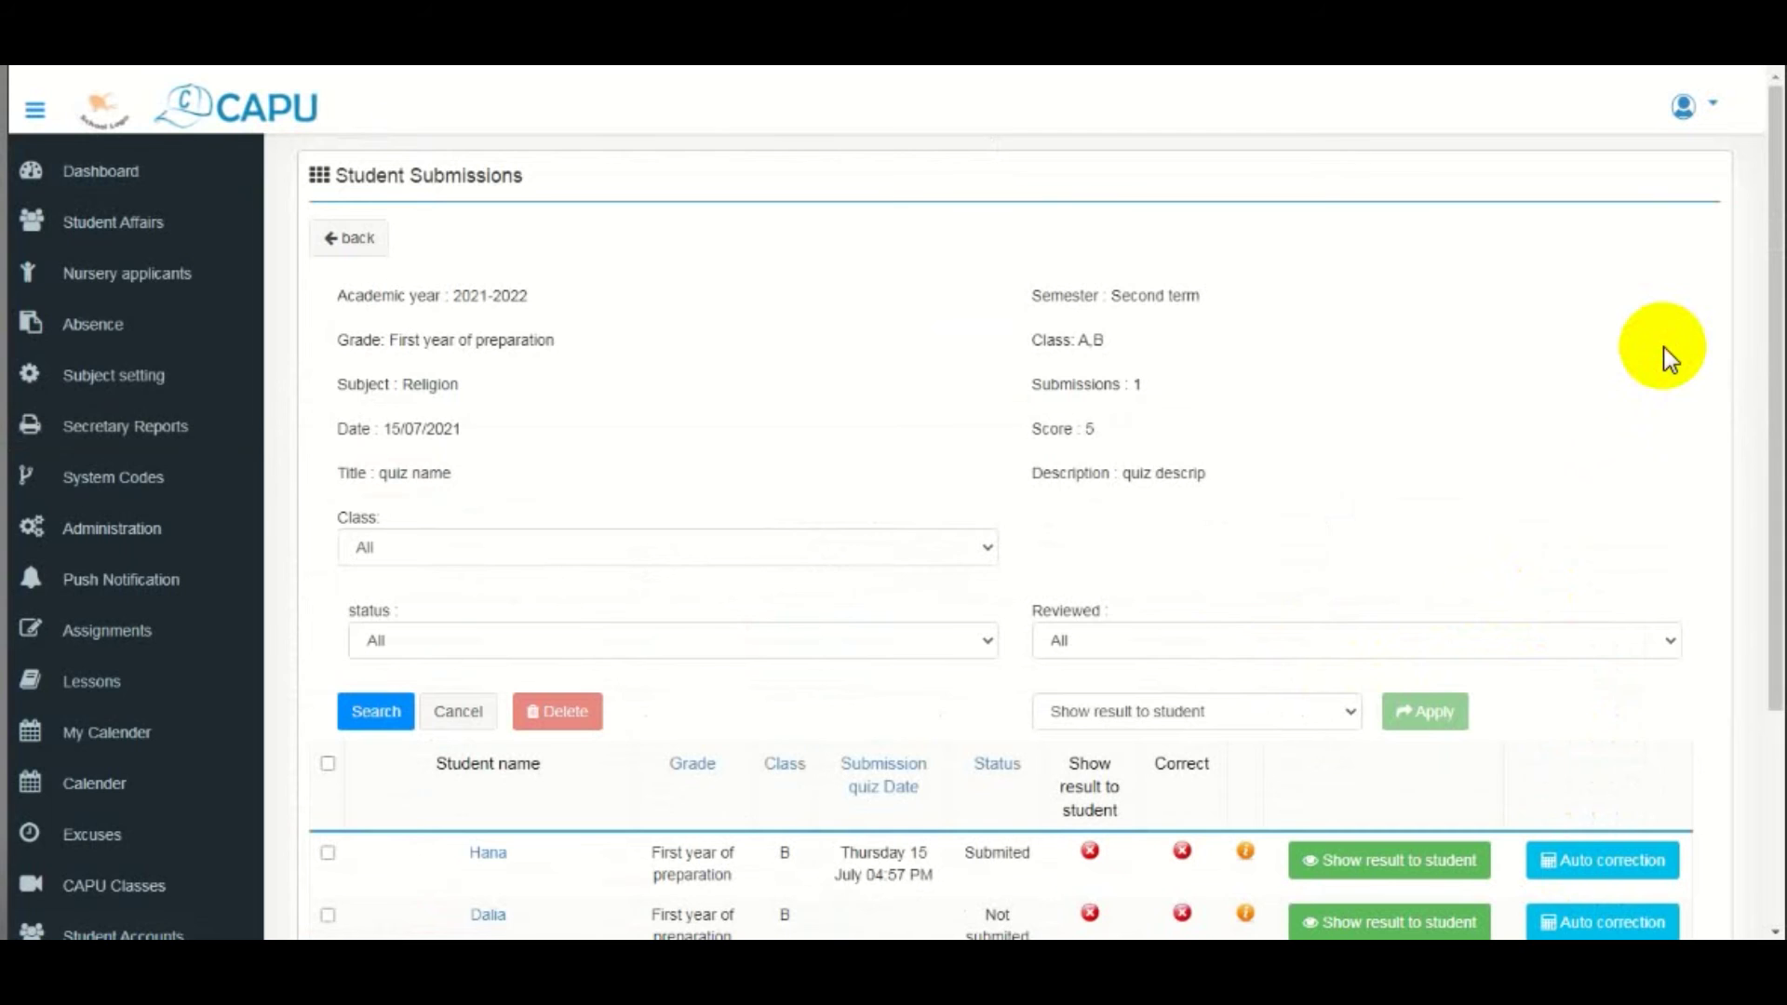
- Filter the student submissions by status Submited and by Not Submited, and reset the status filter to All
drag(1776, 335, 1777, 424)
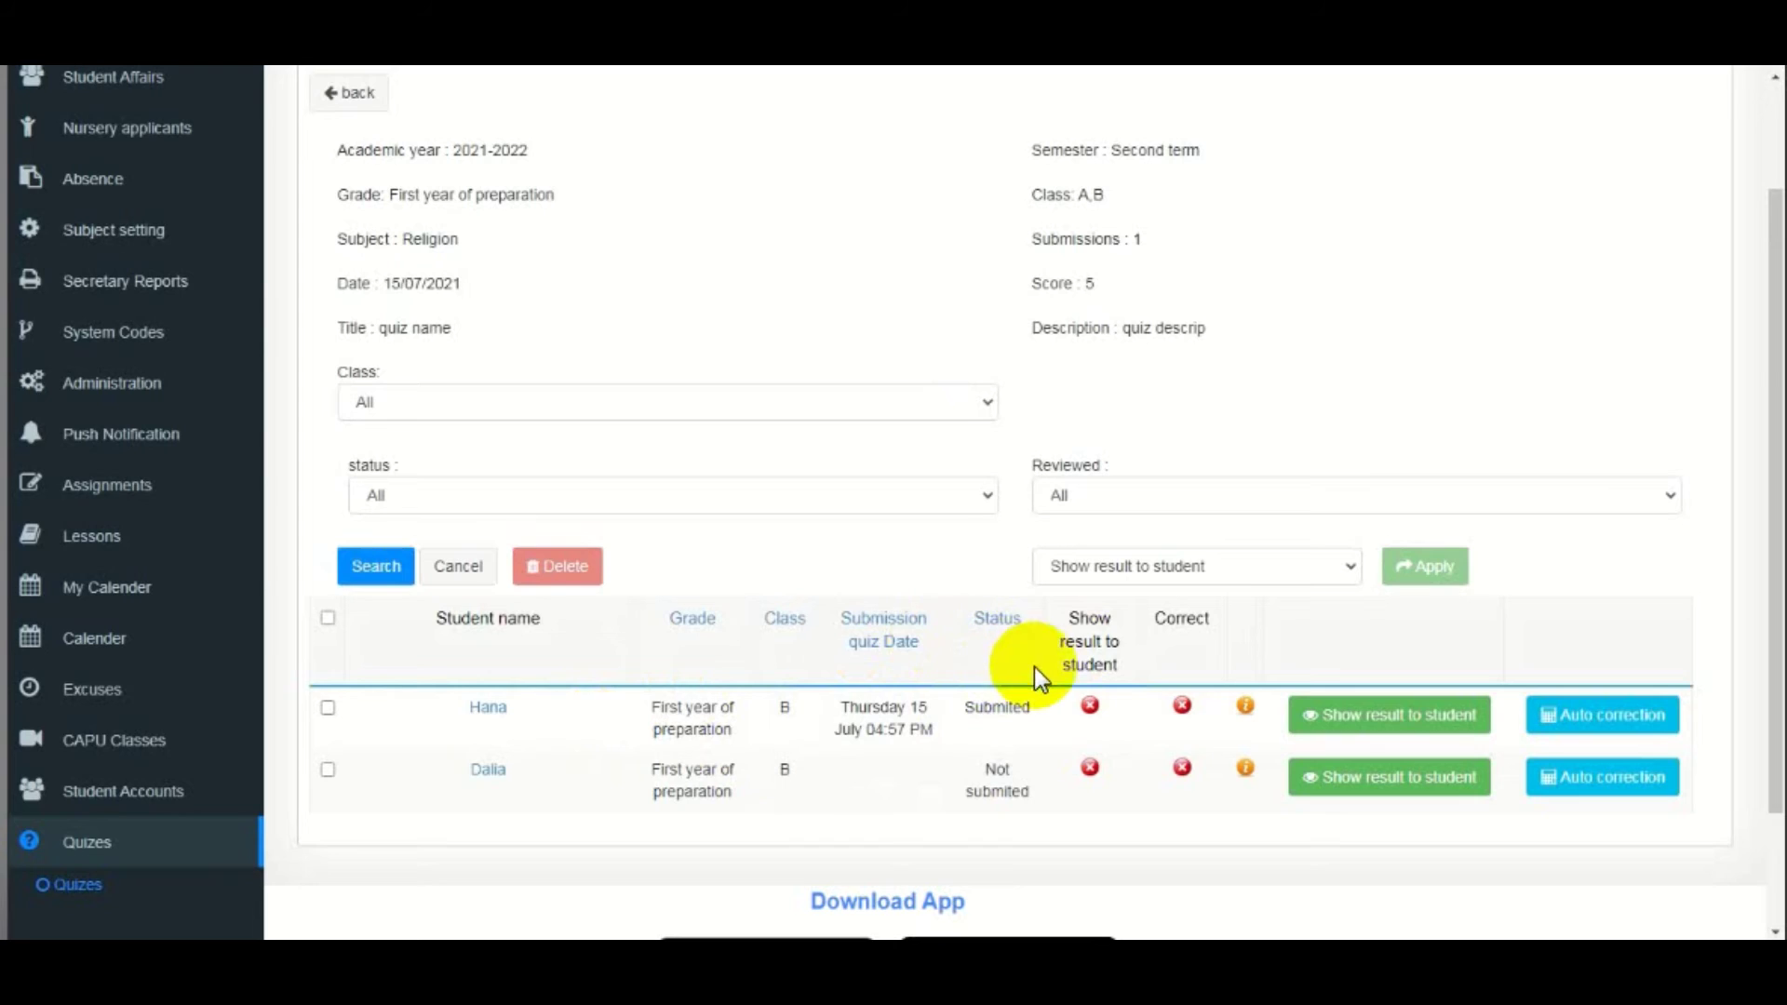
drag(1063, 621, 1113, 661)
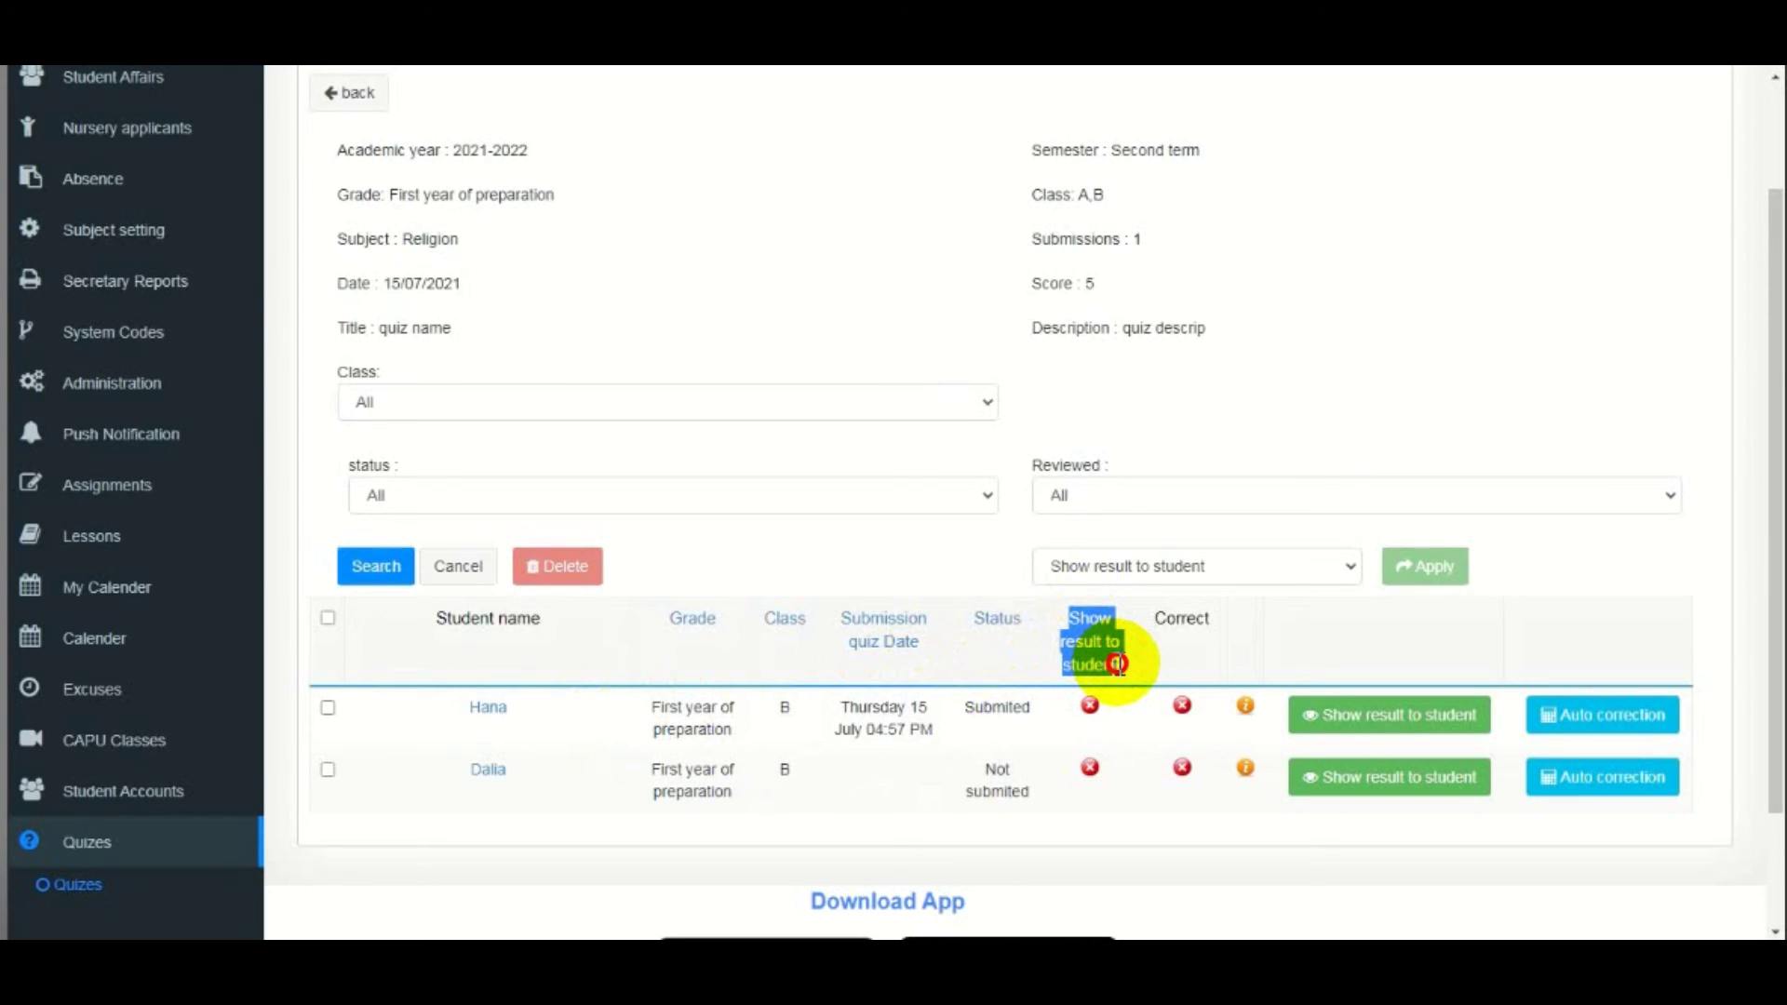
click(1412, 663)
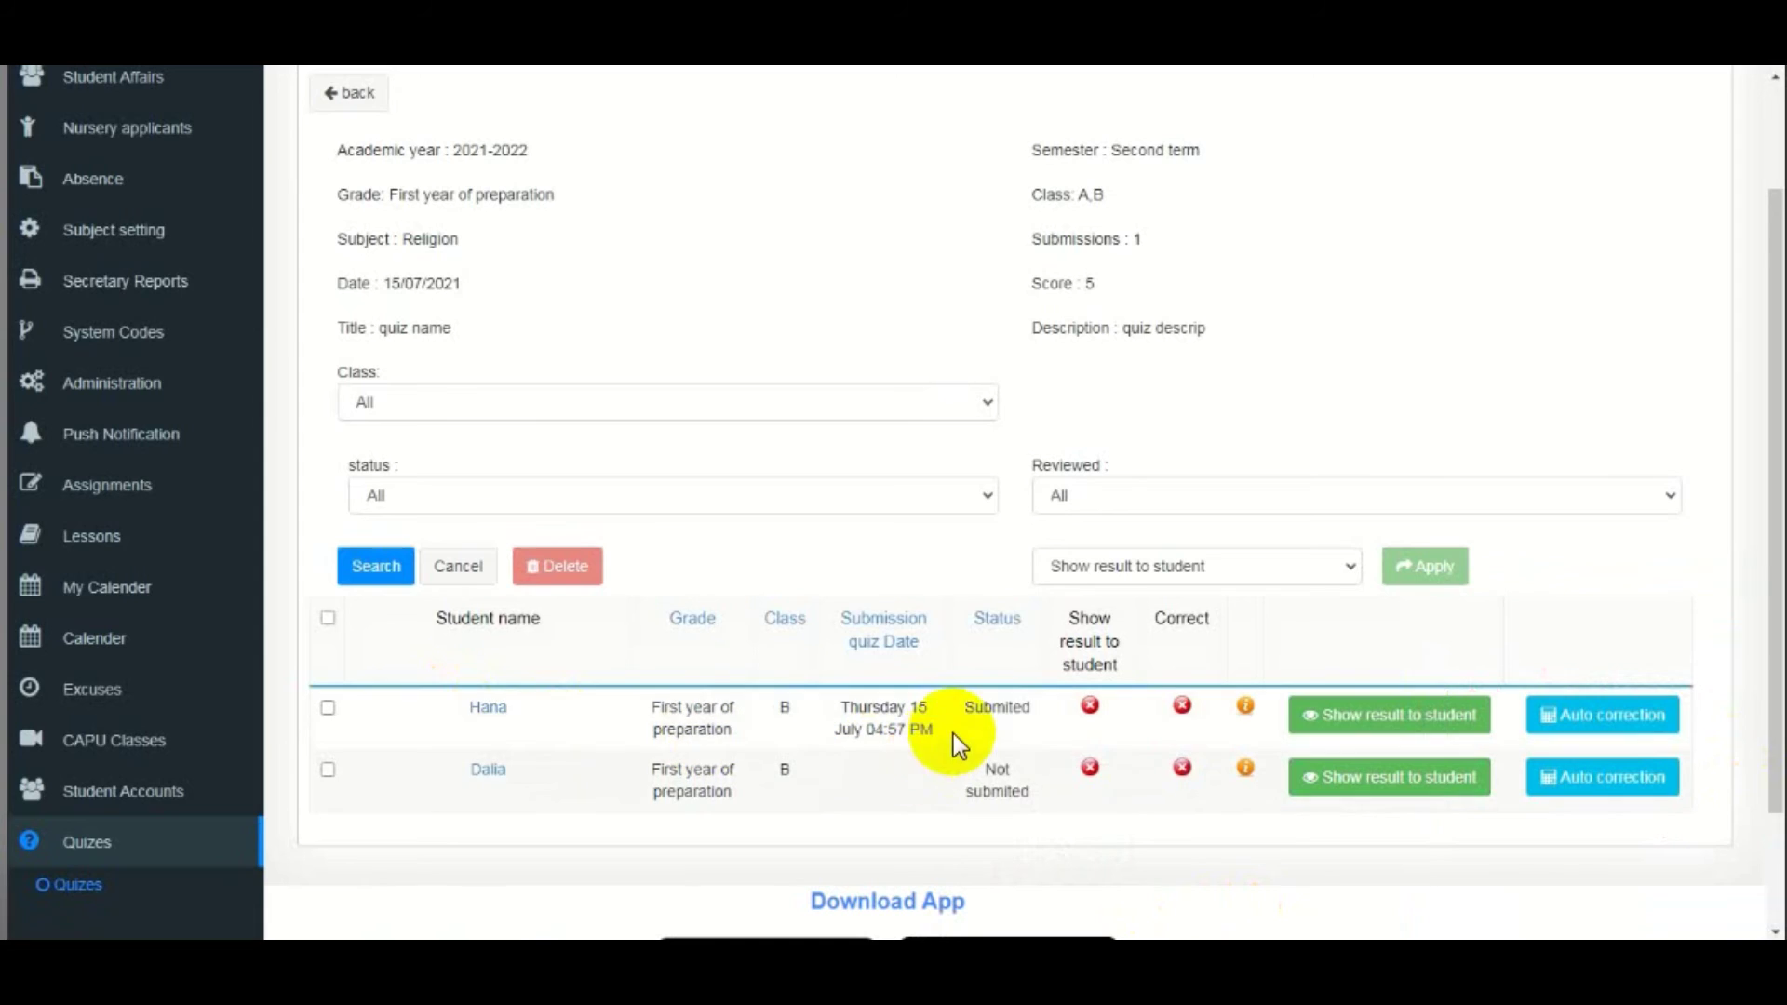
double_click(1033, 709)
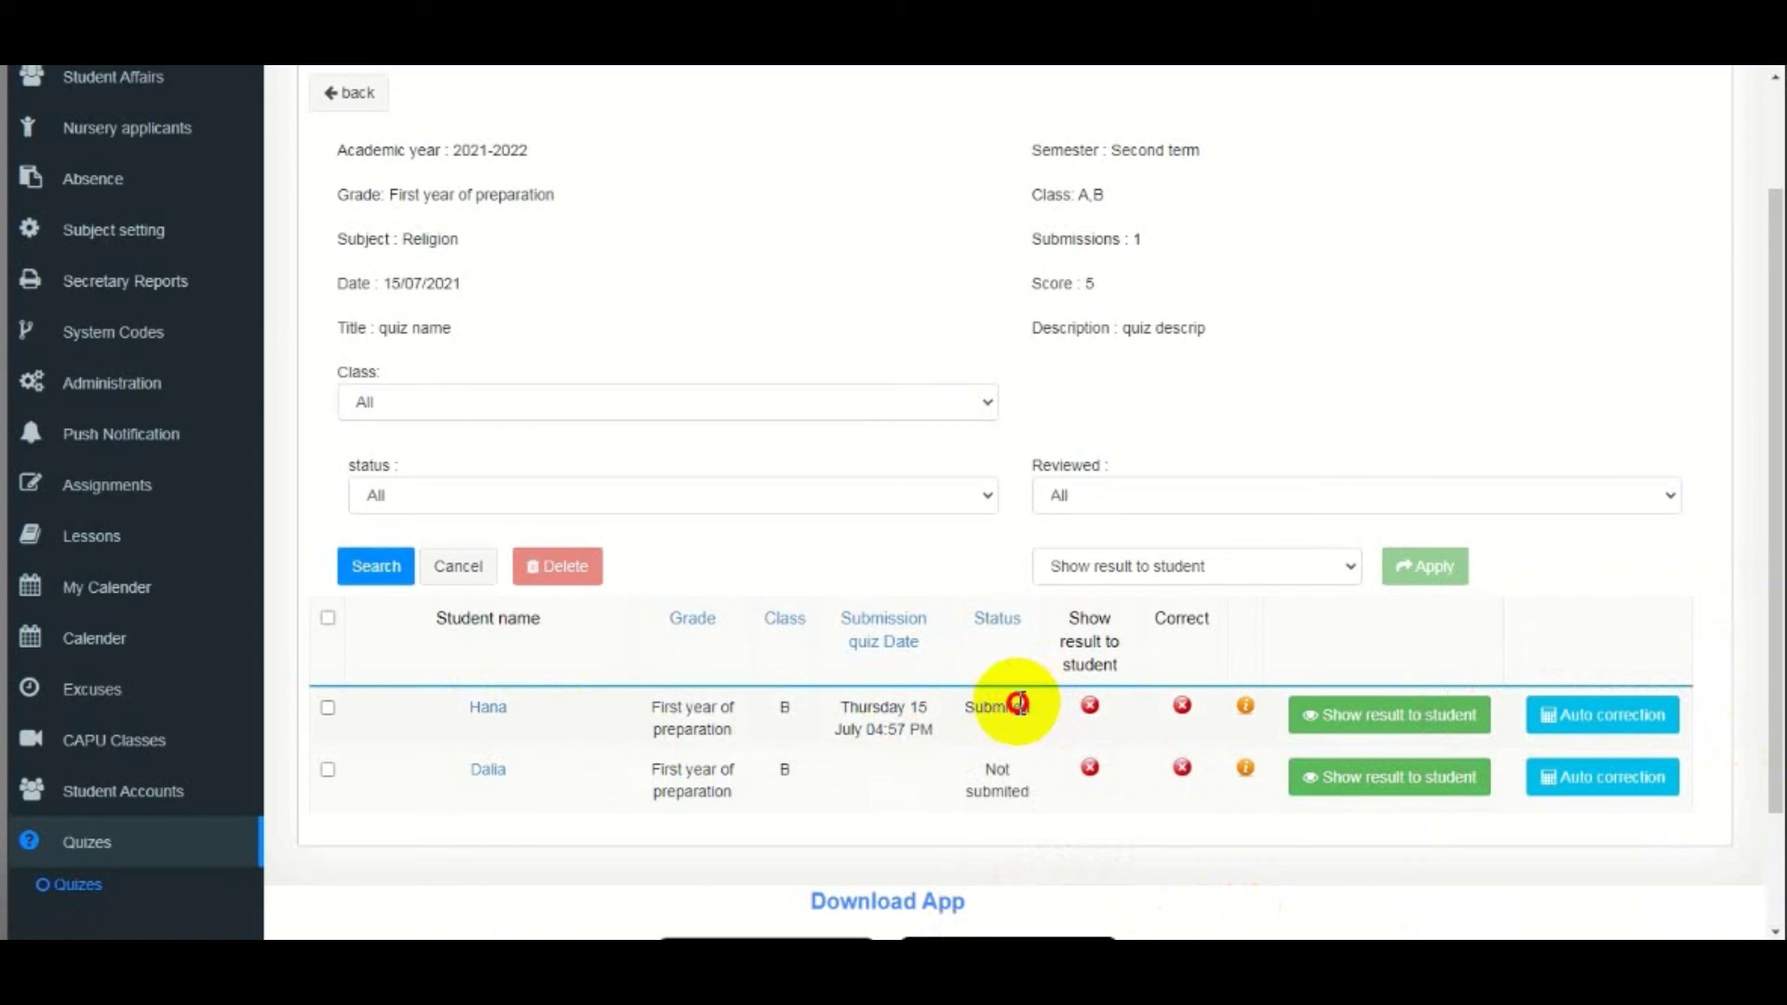
click(857, 491)
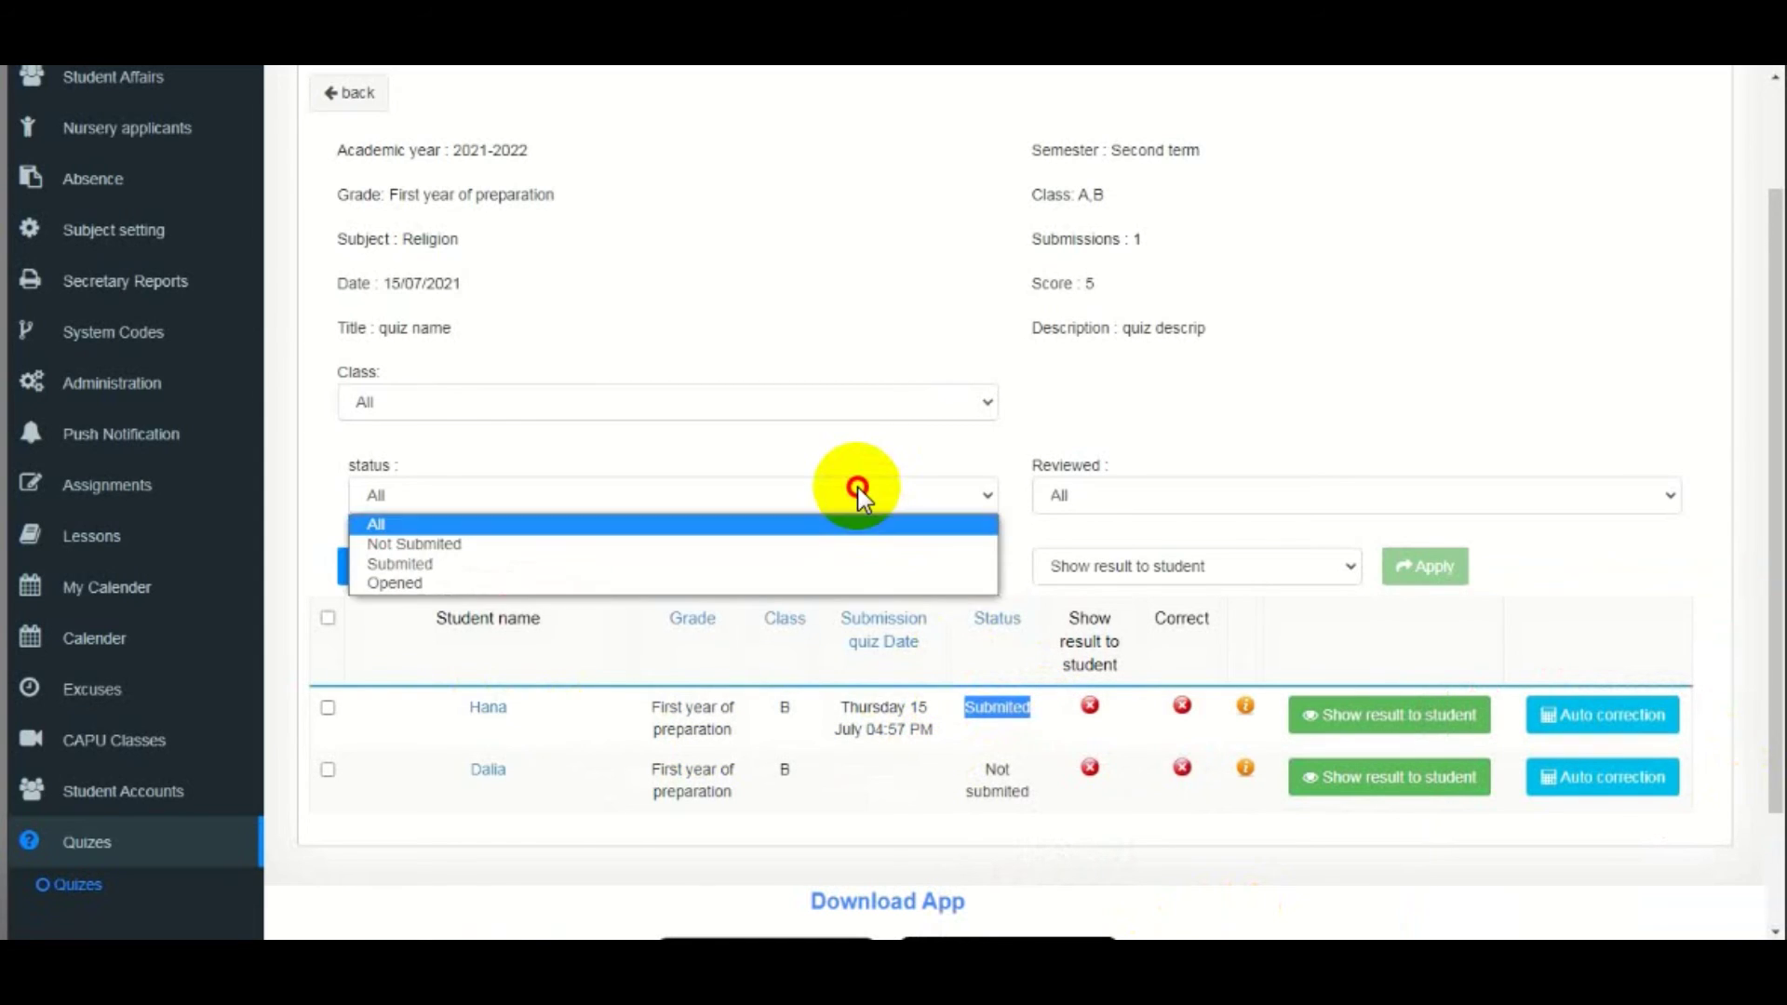
click(837, 566)
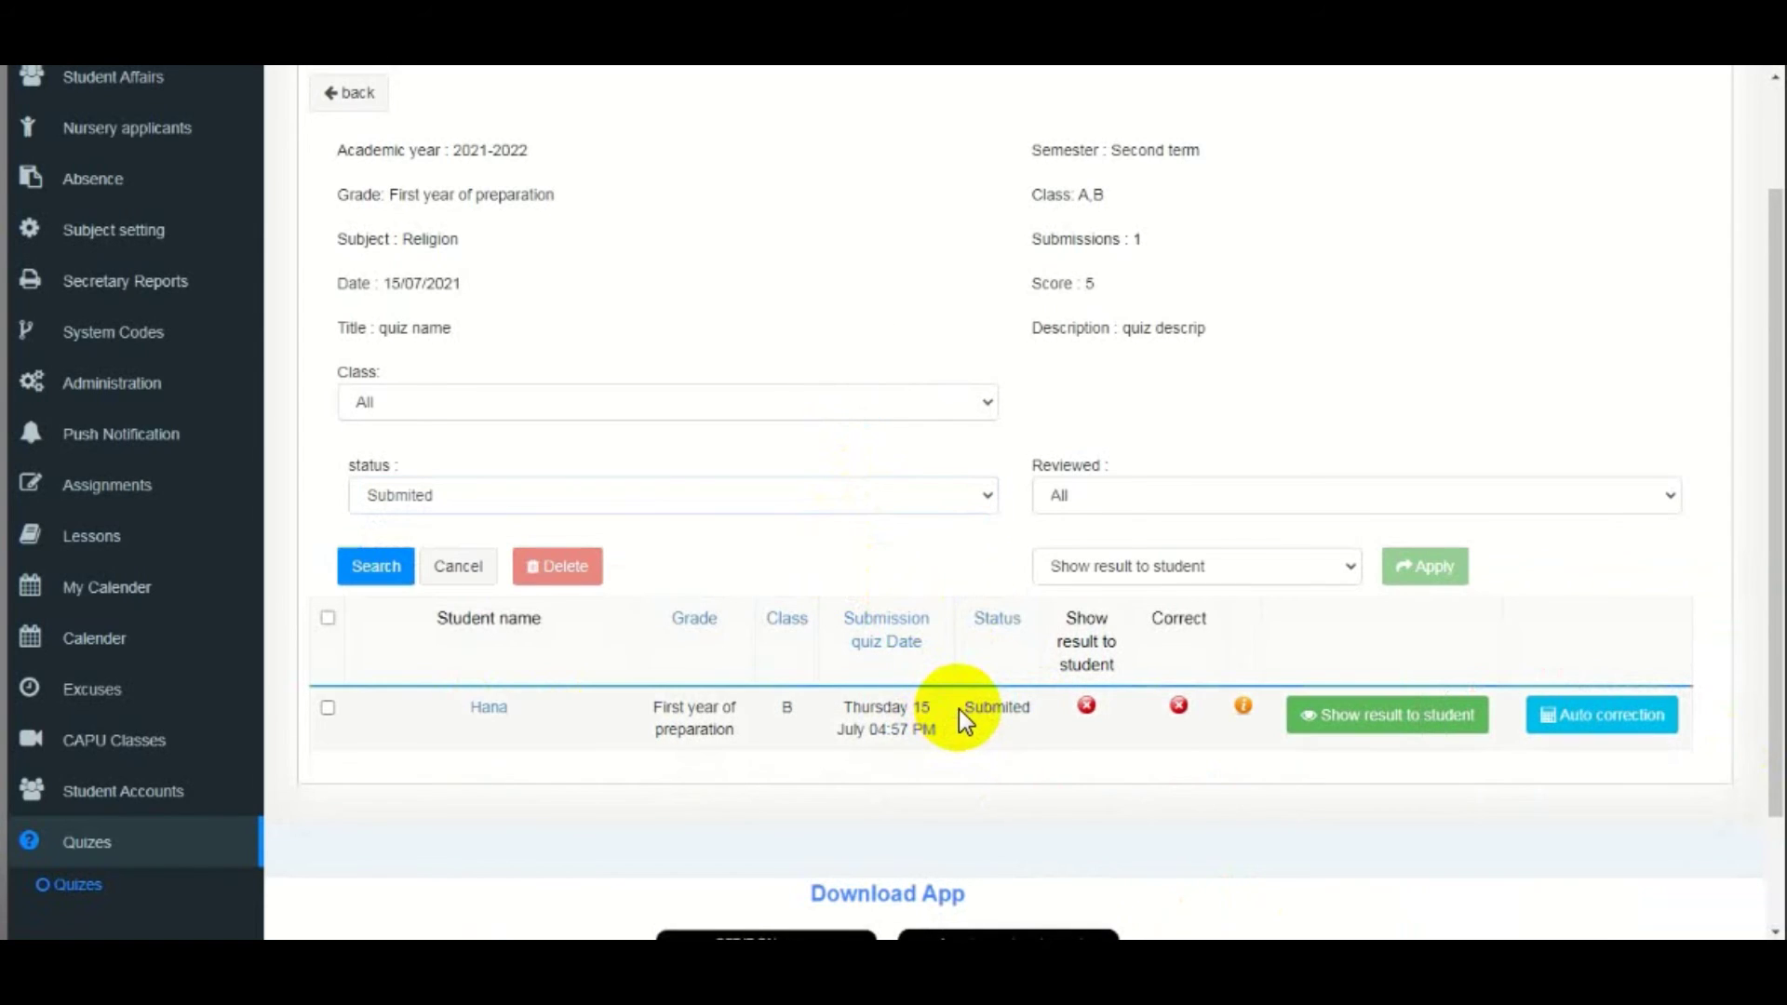
click(879, 503)
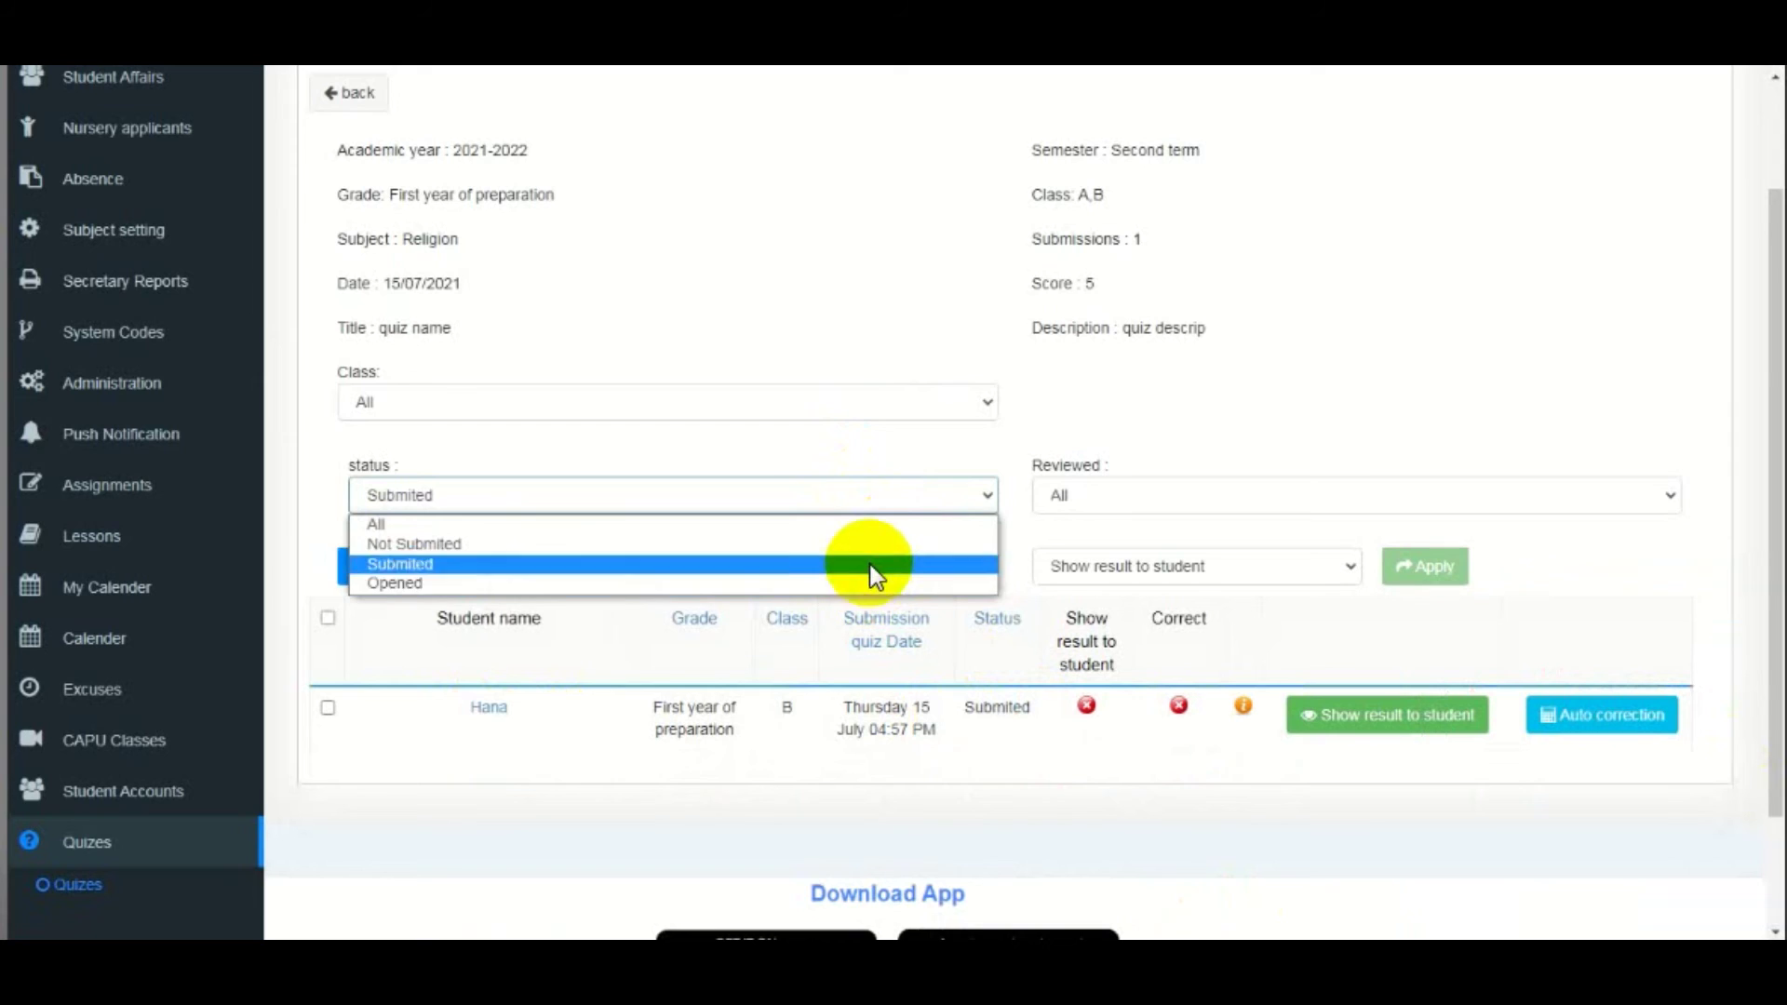
click(875, 542)
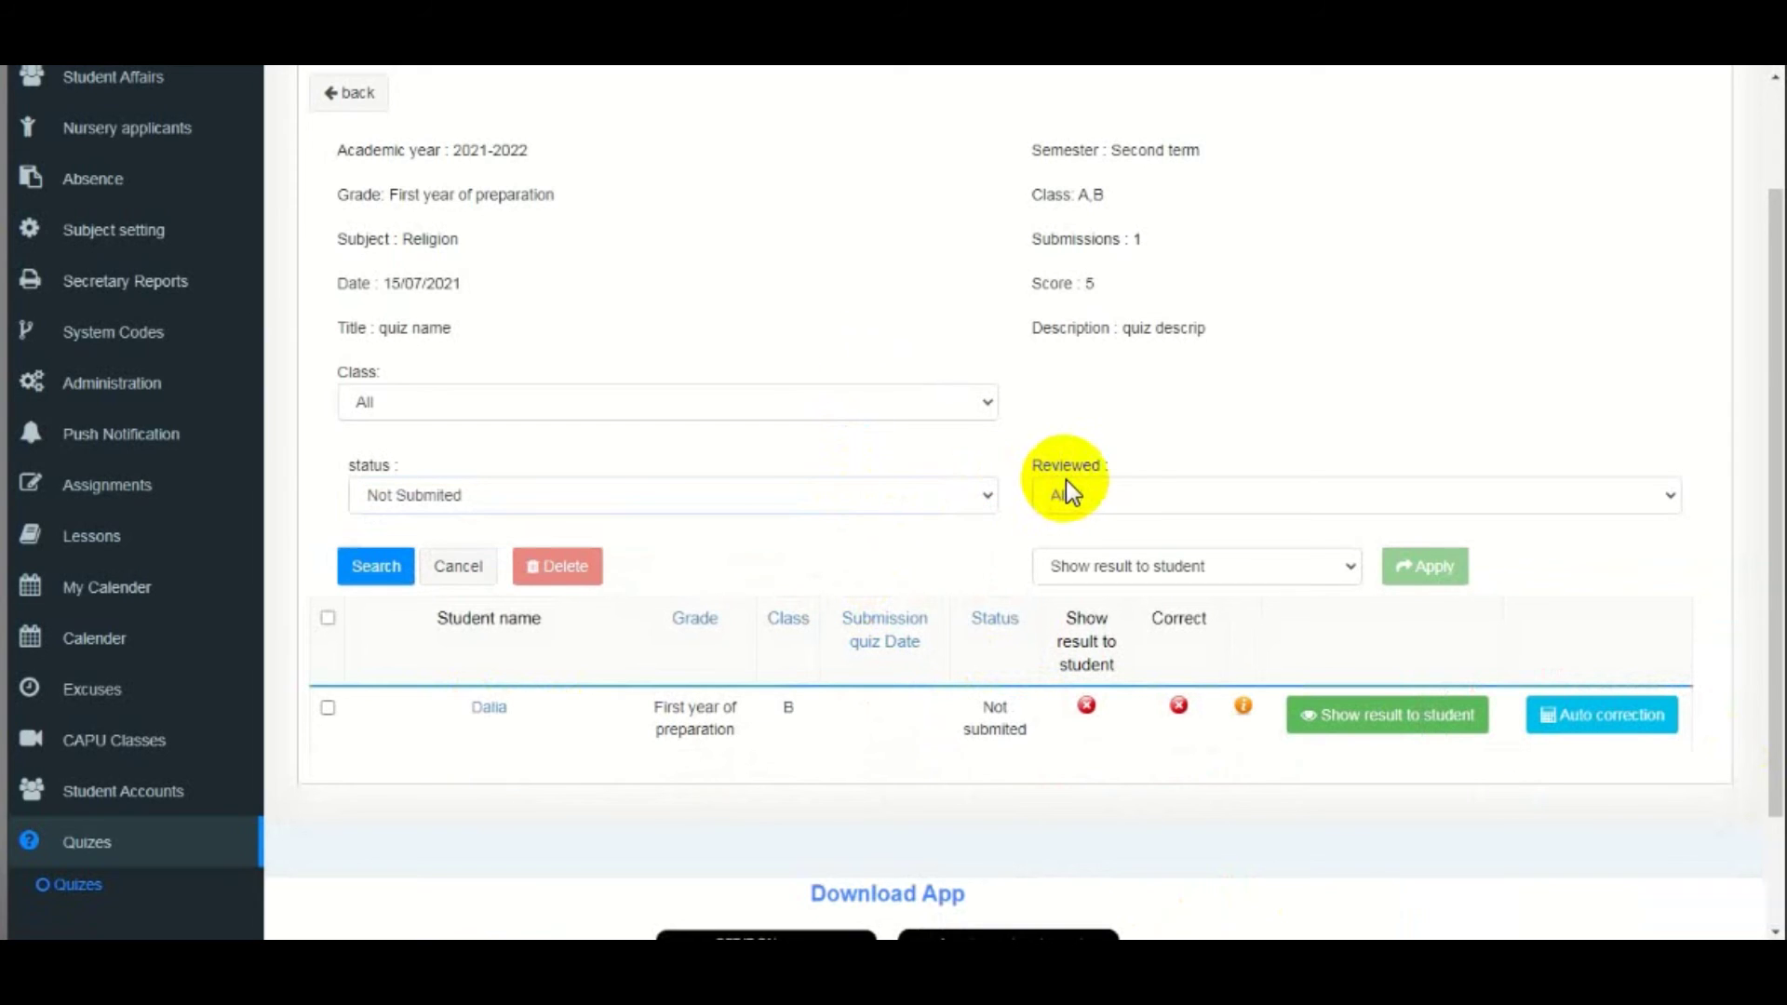
click(948, 485)
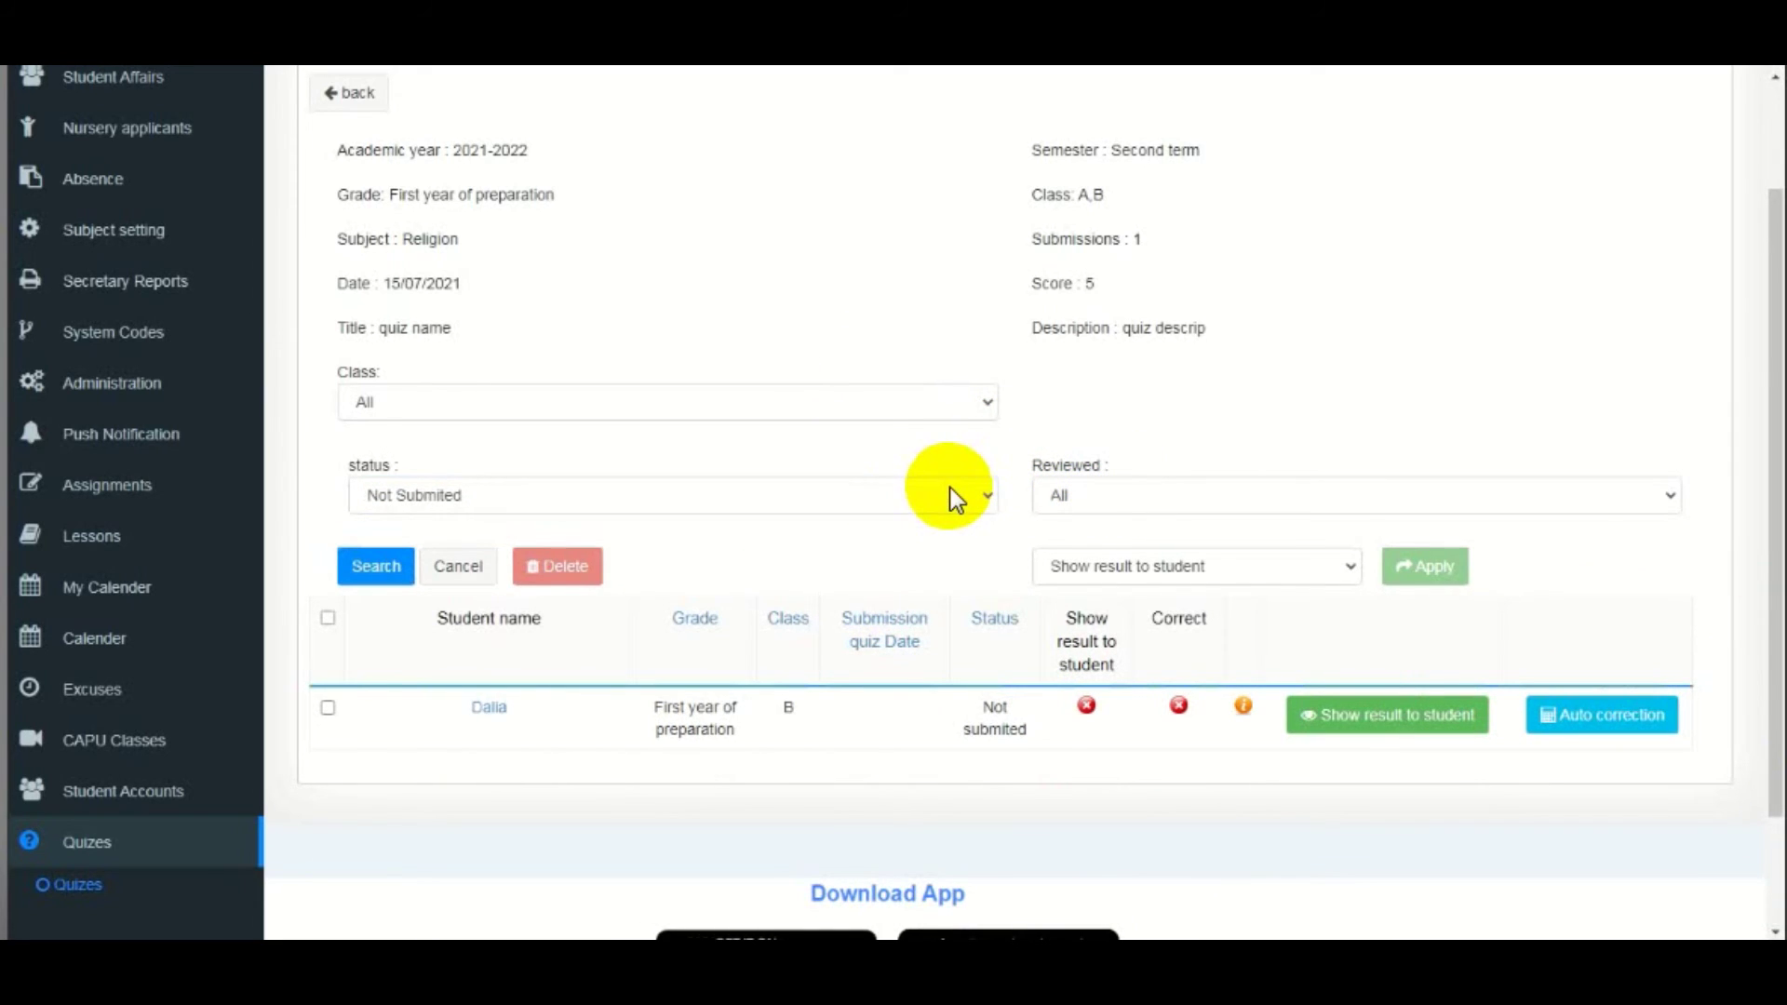
click(903, 523)
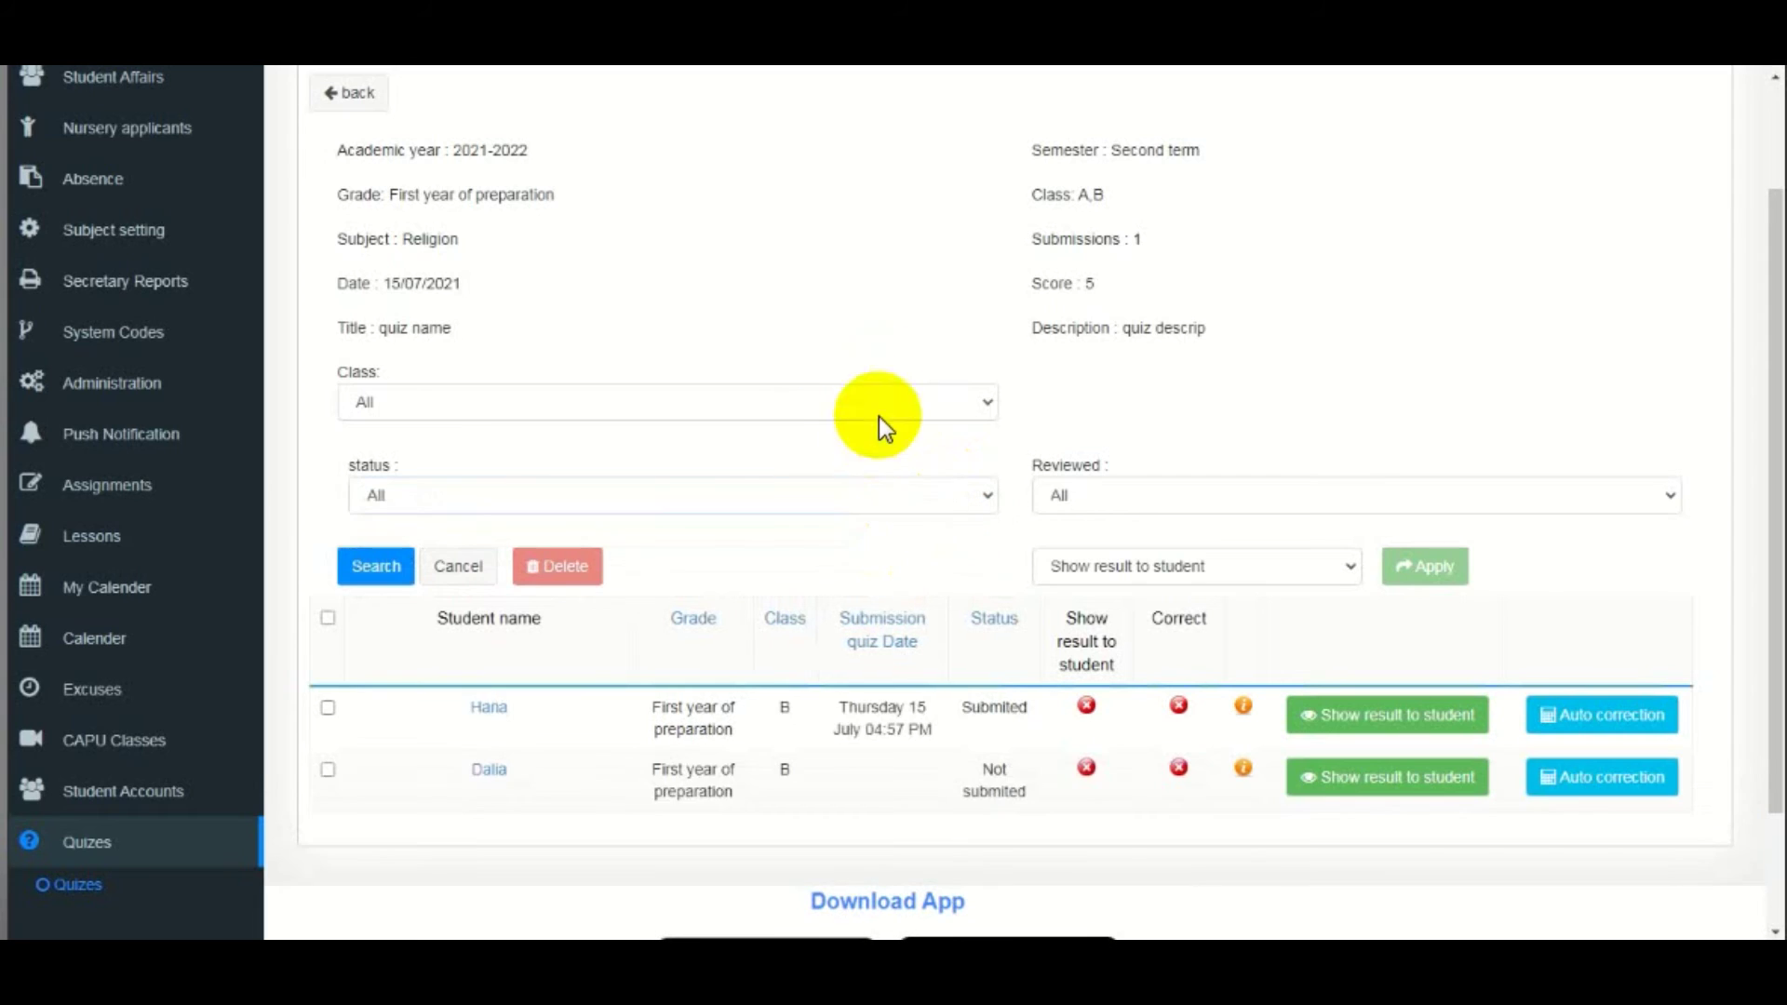
- Filter the student submissions by class B and by class A, and reset the class filter to All
click(958, 406)
click(938, 477)
click(968, 404)
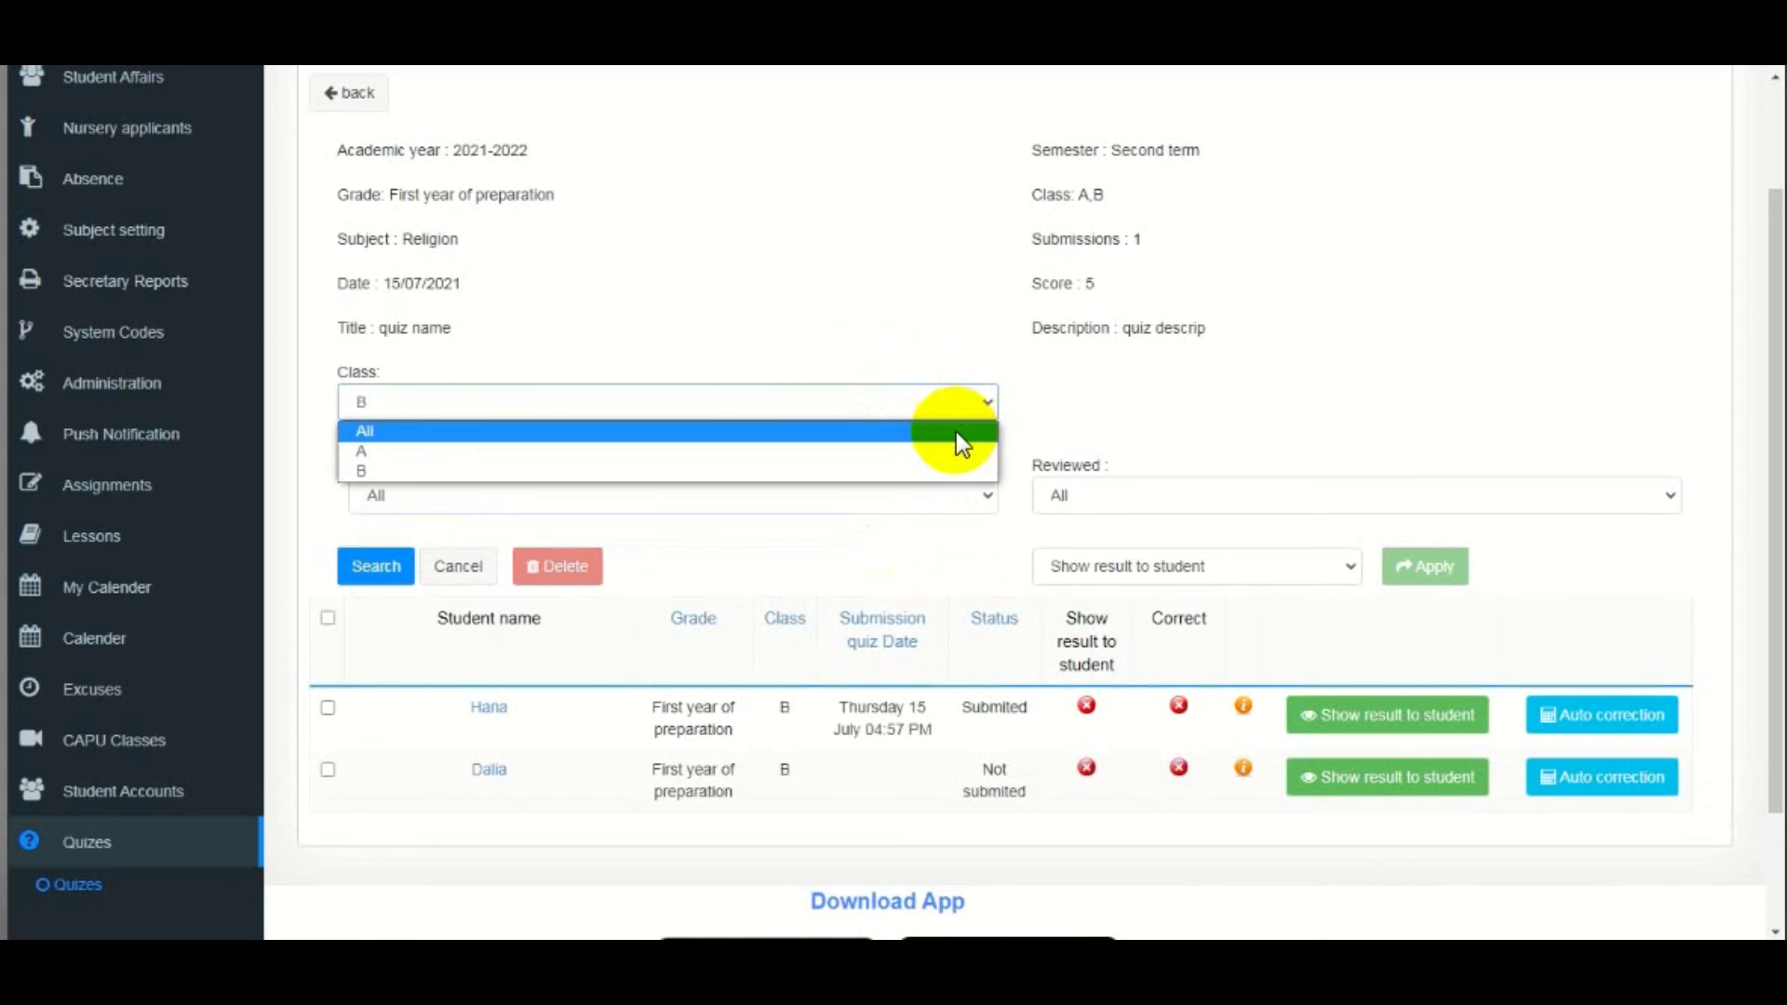
click(953, 444)
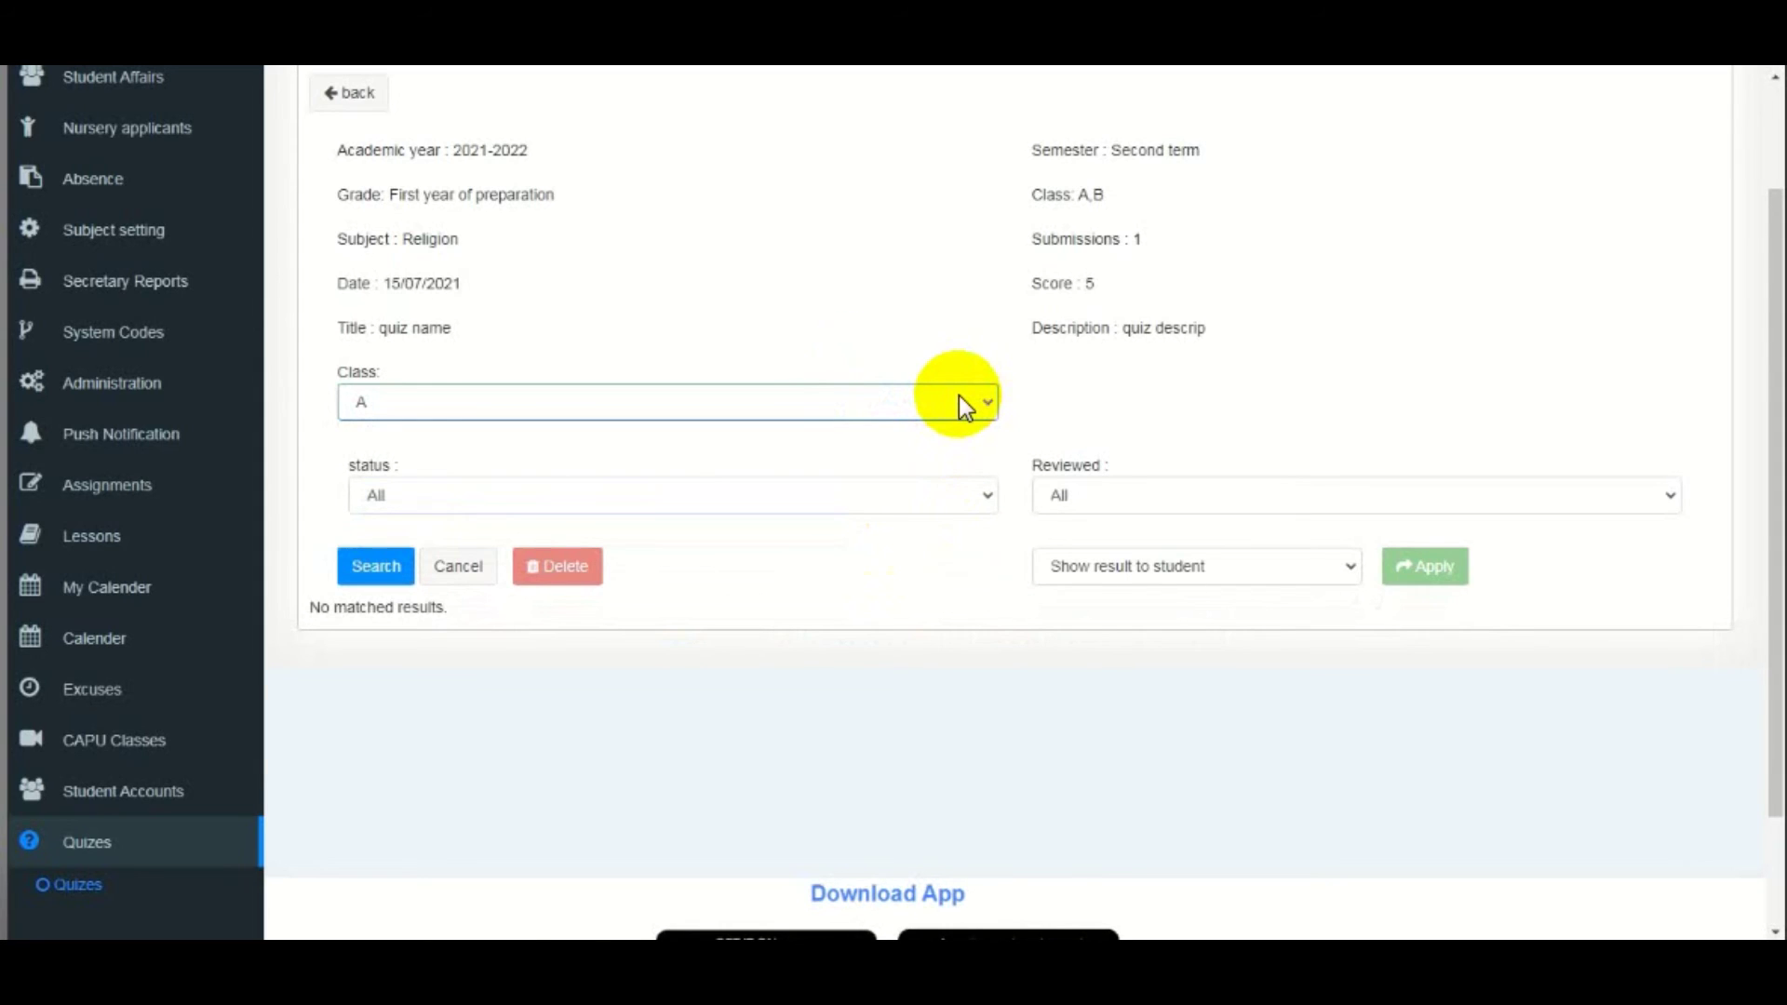
click(959, 395)
click(940, 429)
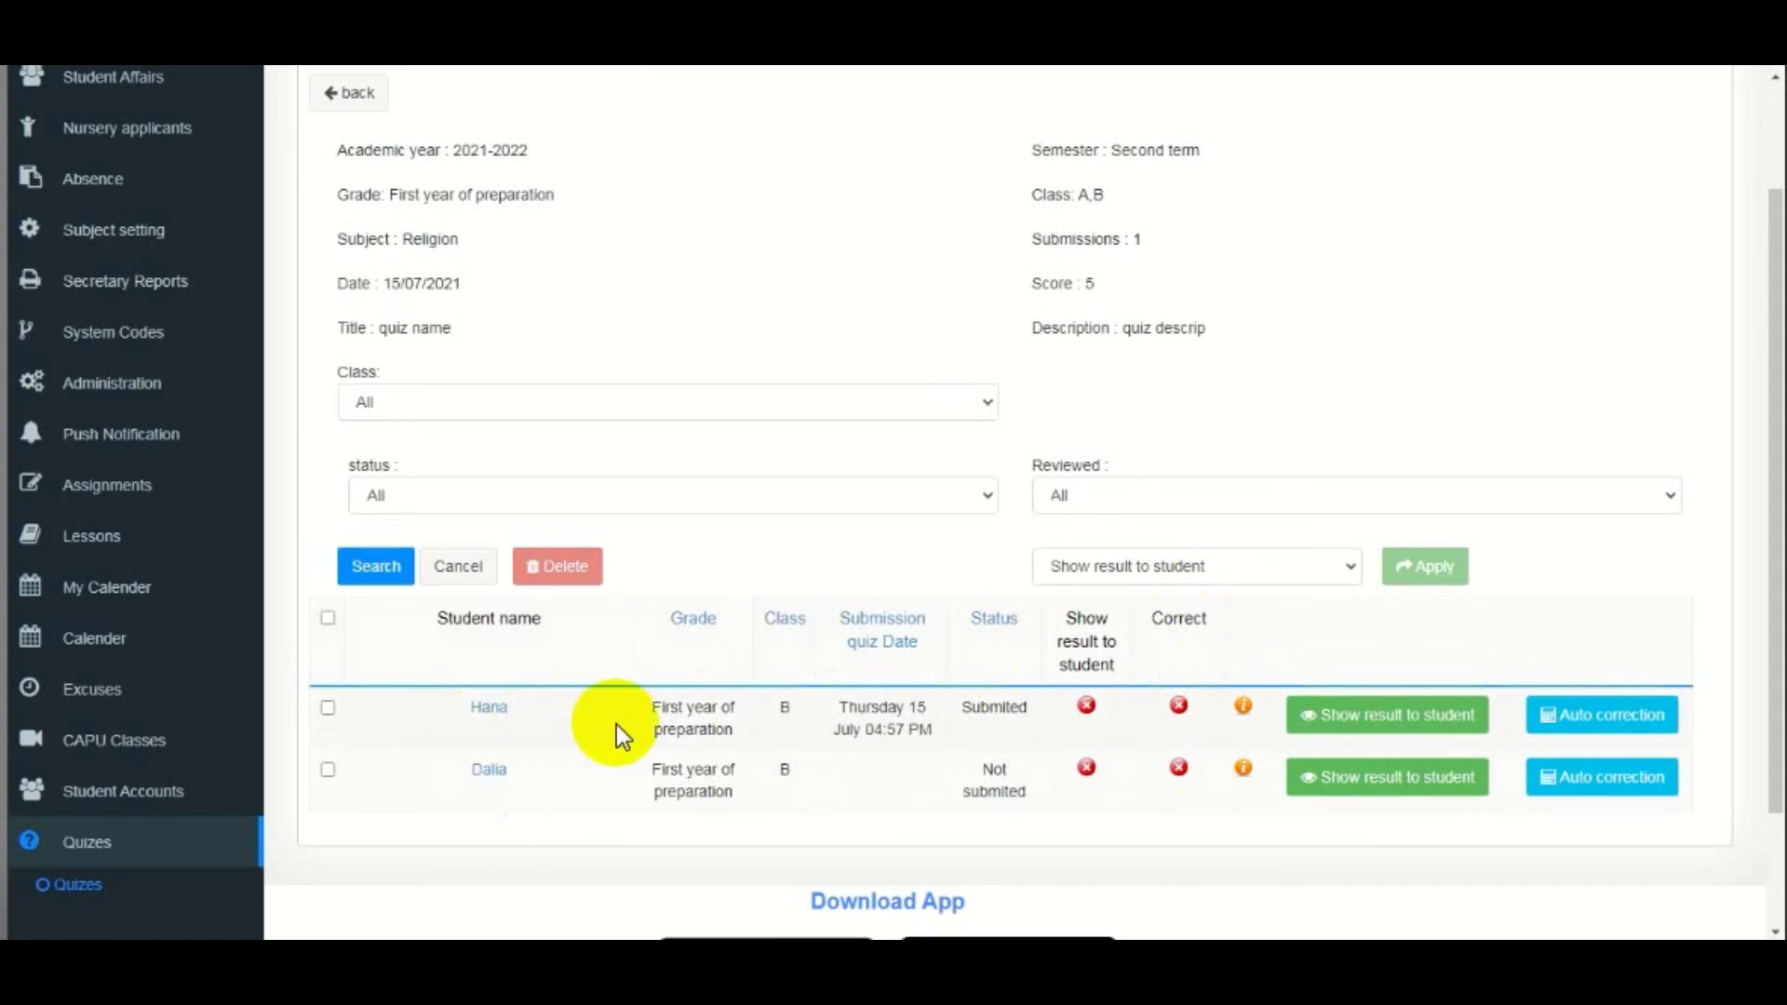
- Open the submitted student's quiz and examine the quiz grade, each answer against its model answer, and the score fields
click(489, 712)
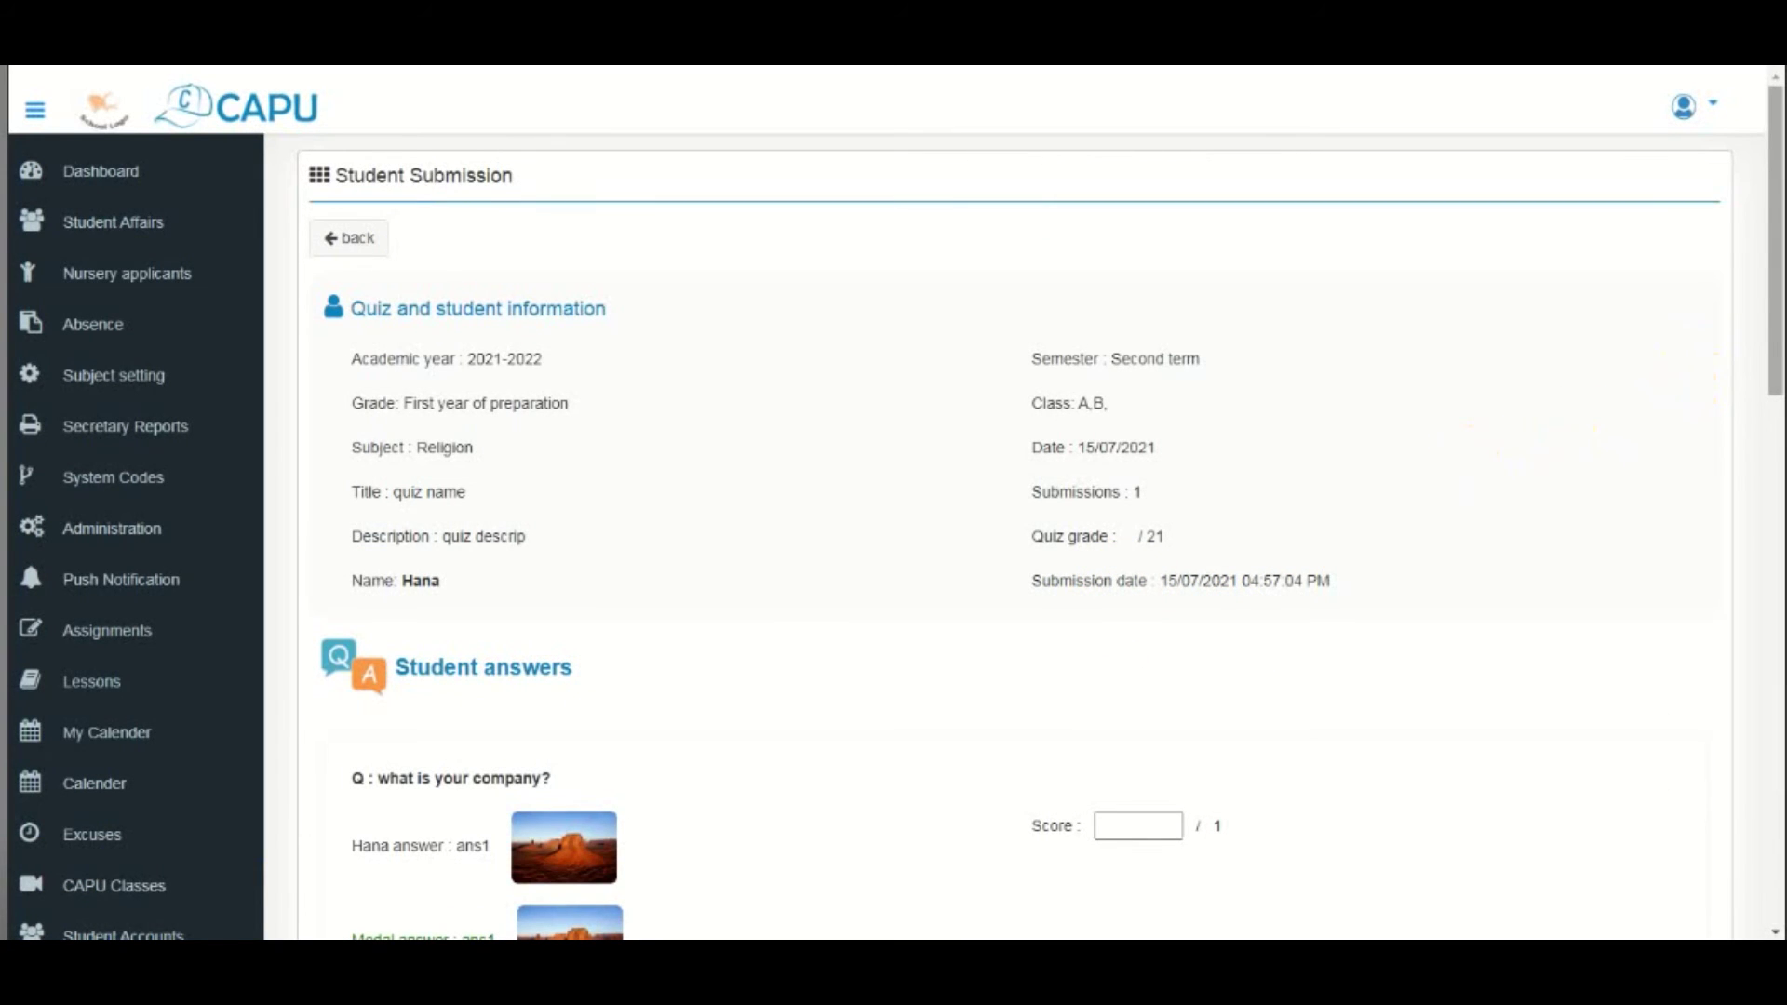
drag(1774, 299, 1778, 382)
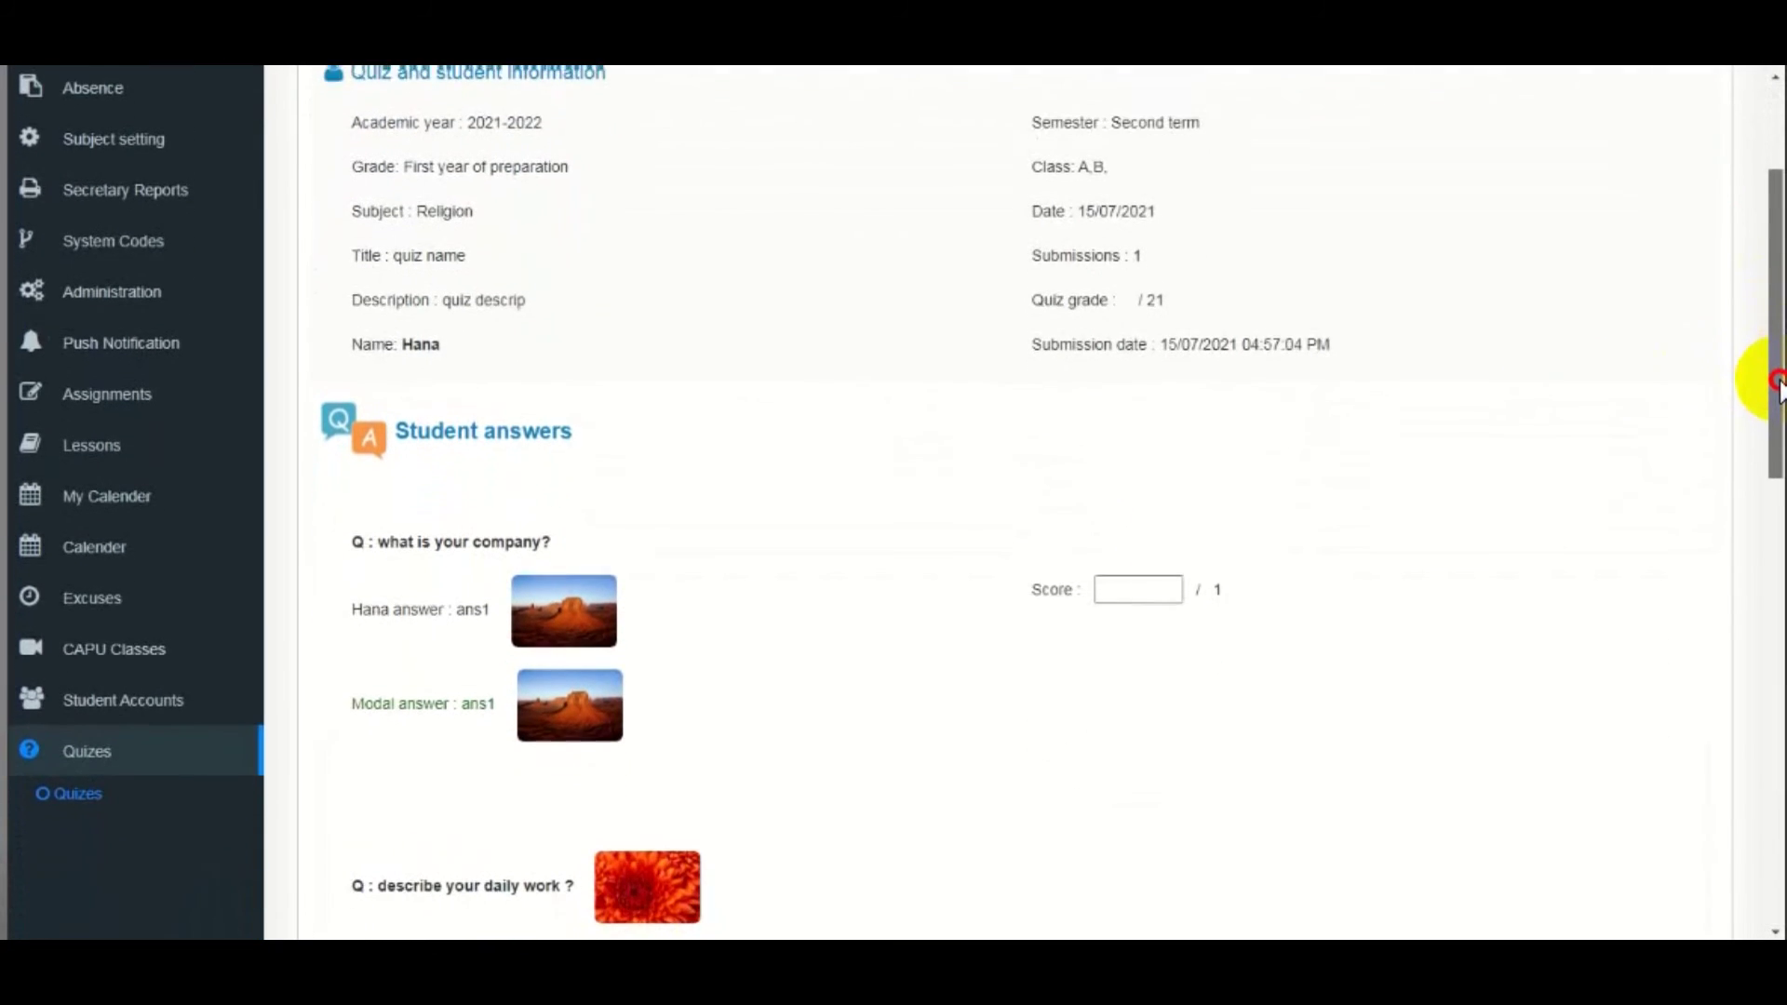
scroll(1771, 344, up, 2)
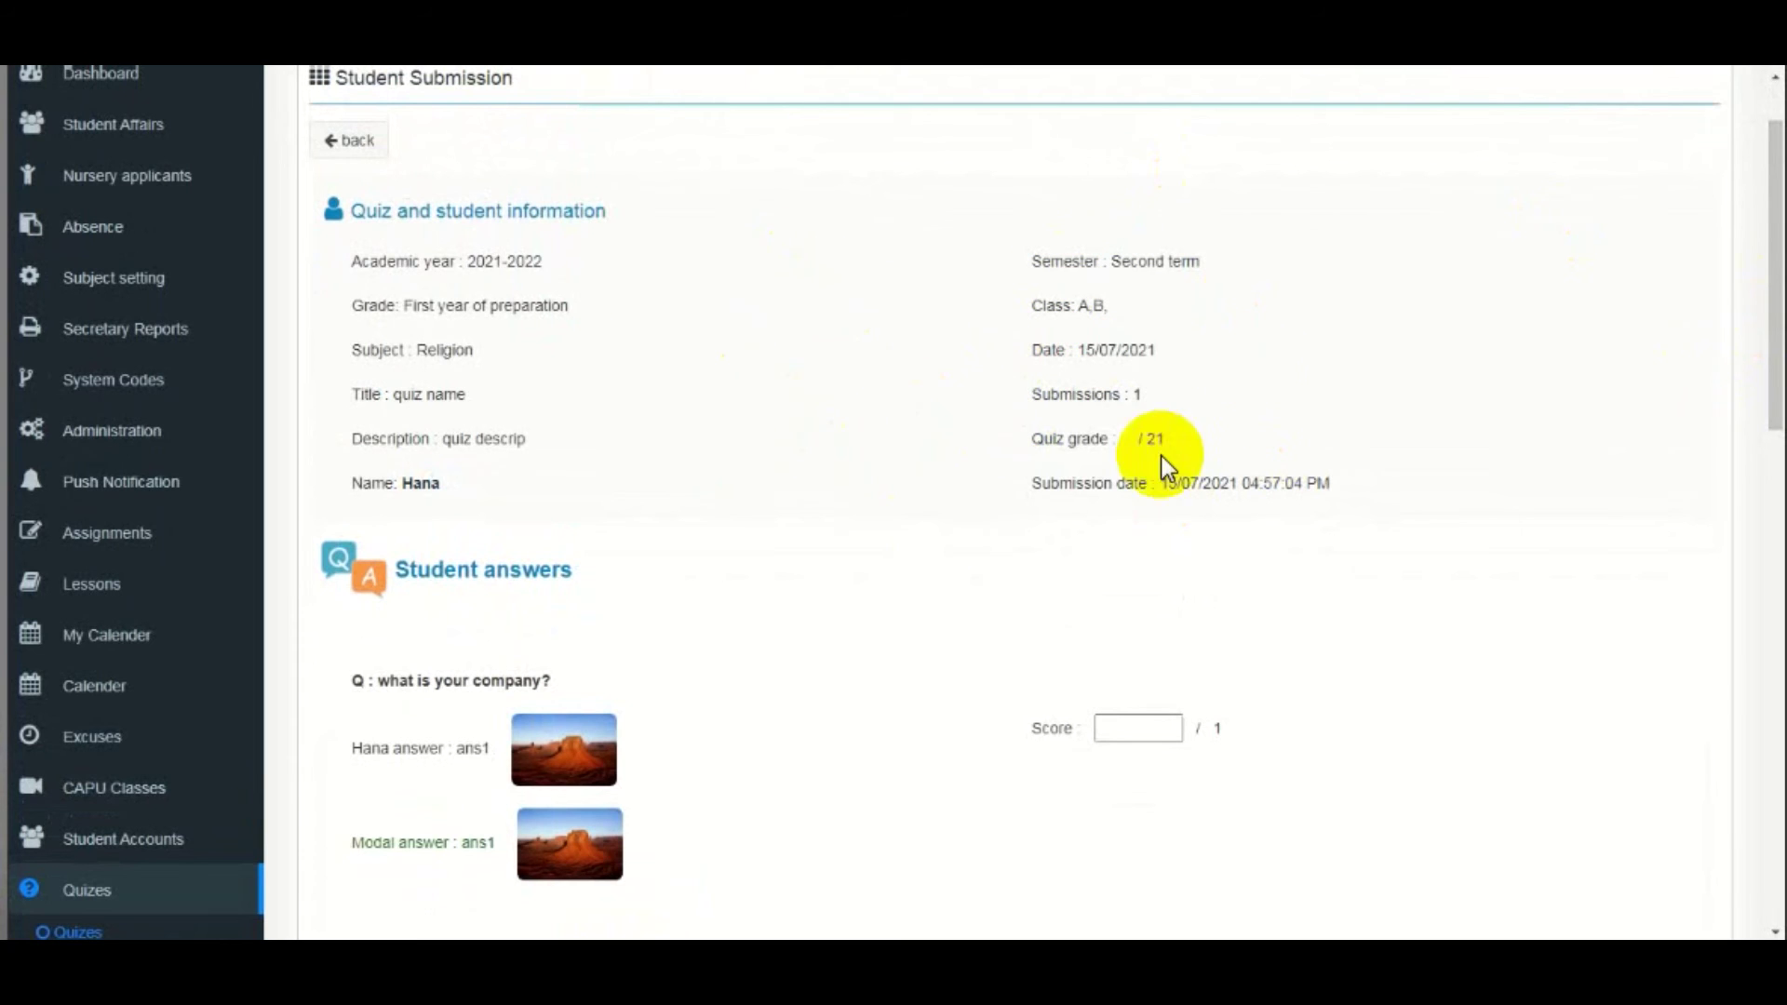
drag(1771, 360, 1771, 526)
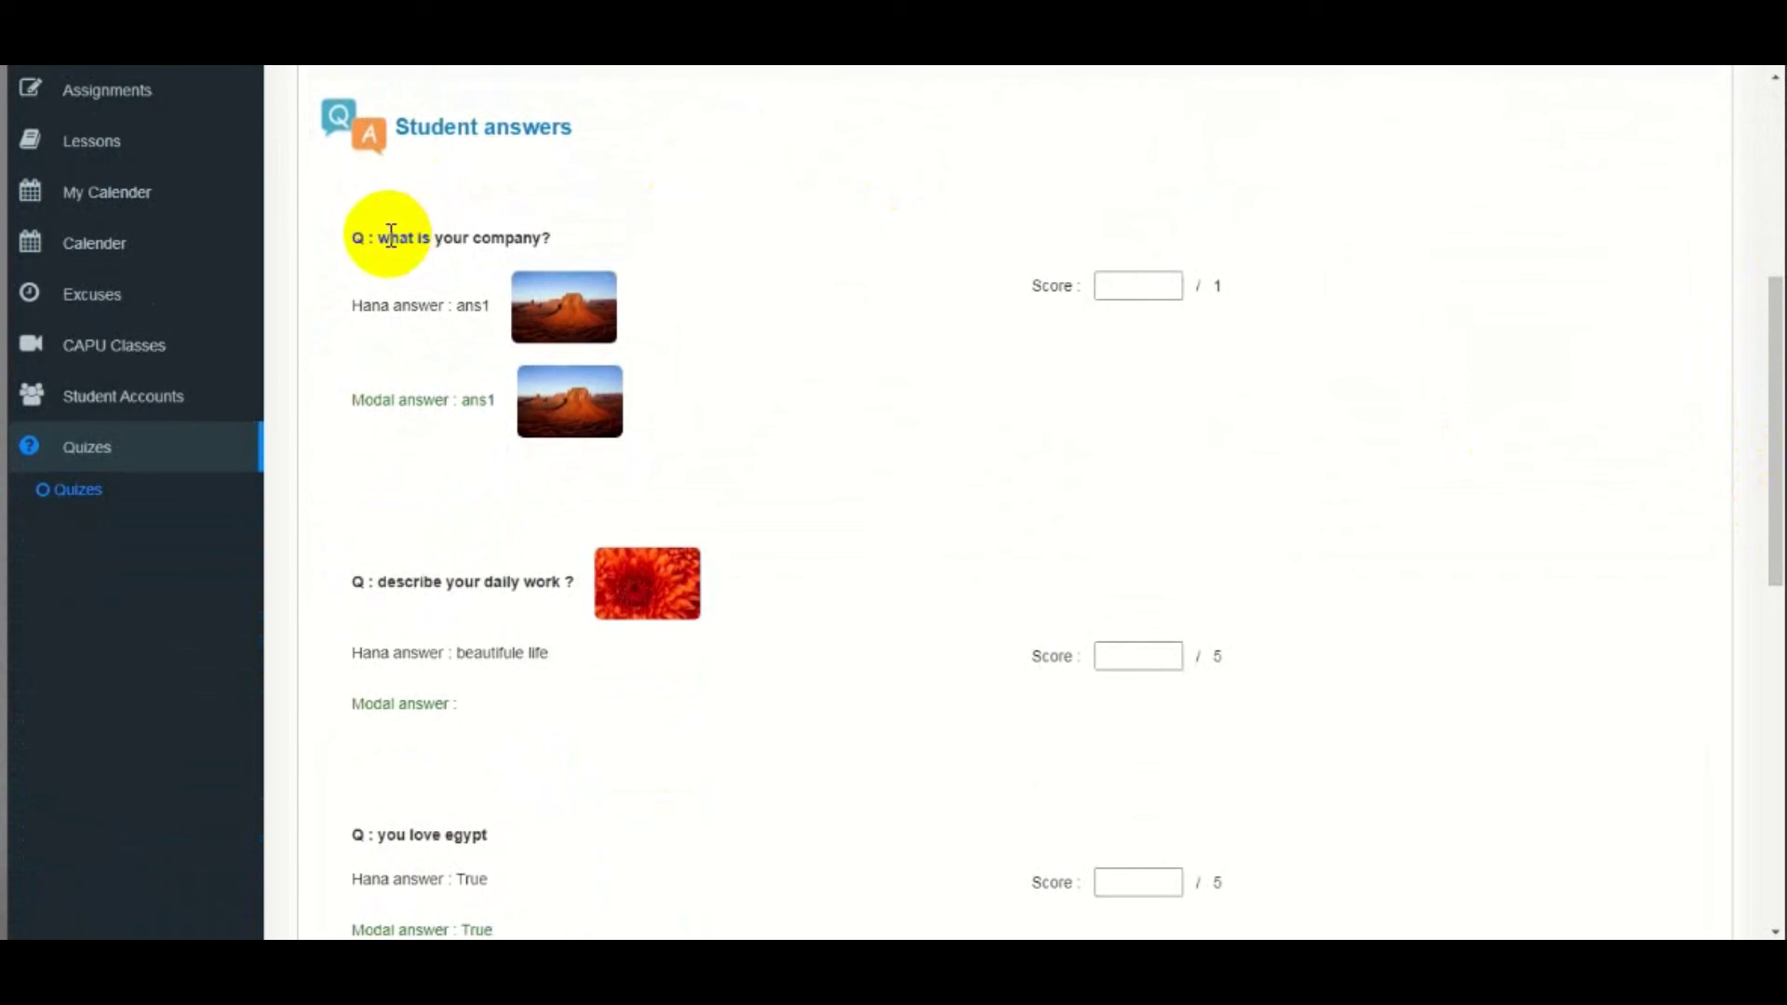
drag(372, 238, 566, 245)
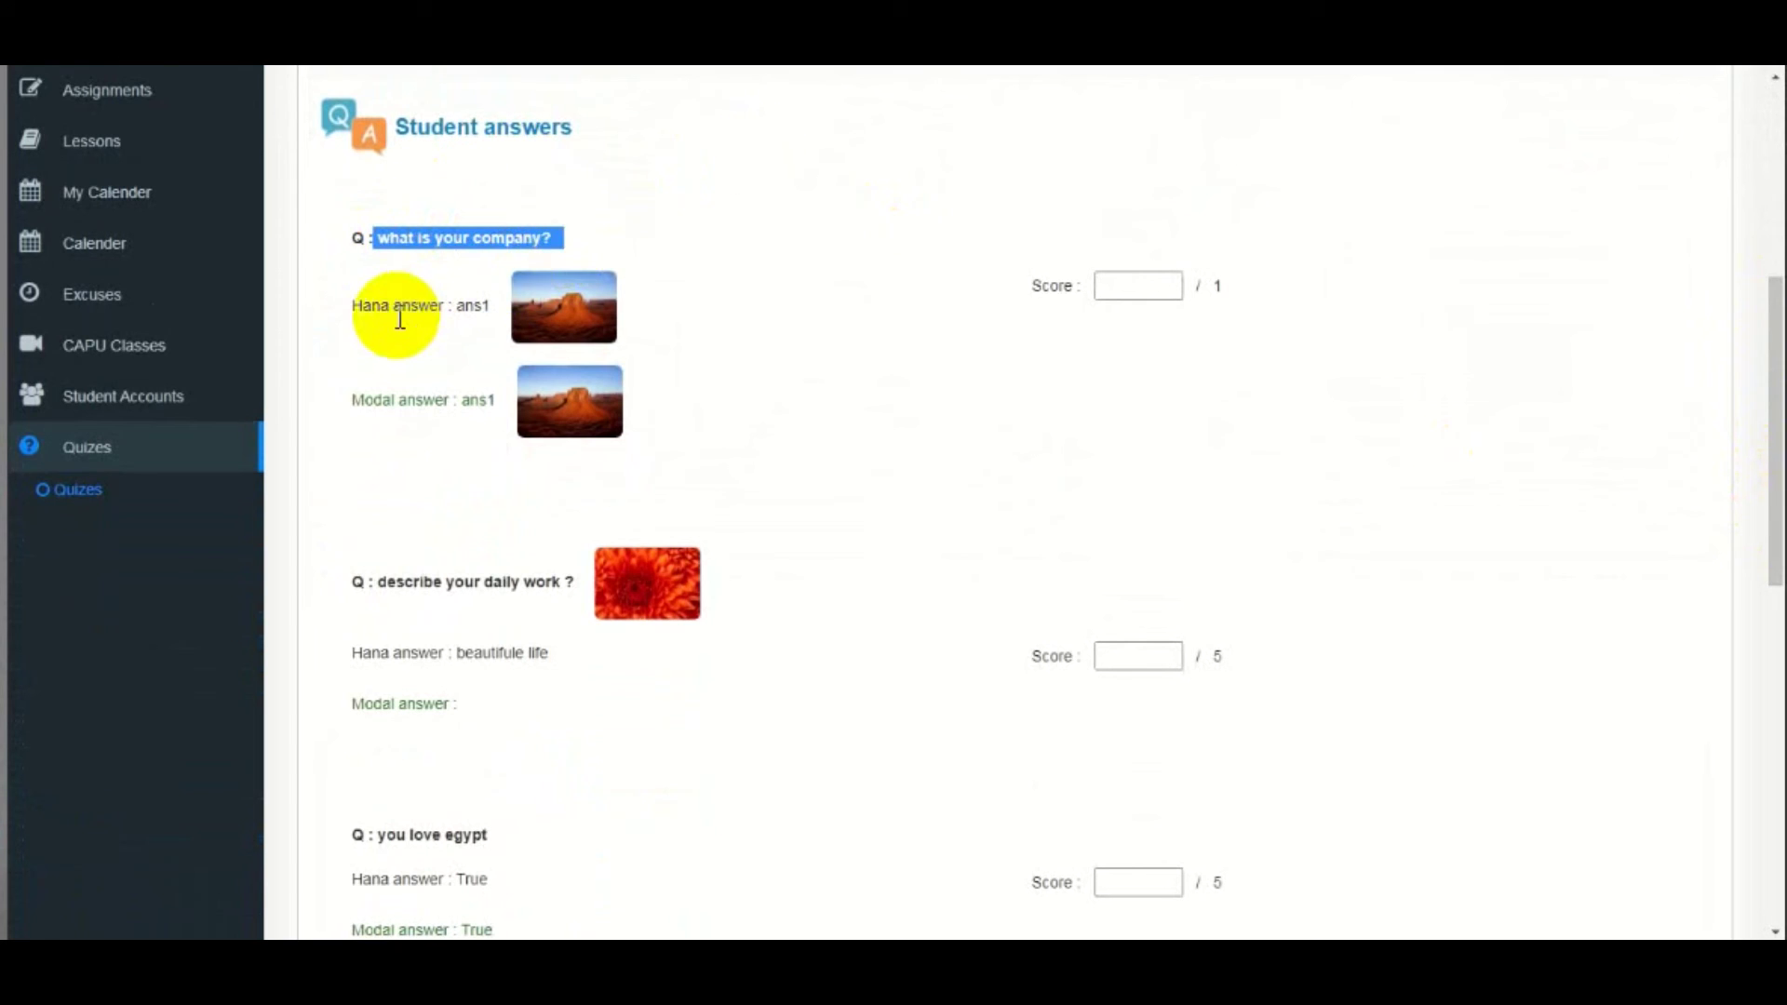
click(407, 305)
drag(406, 306, 480, 304)
drag(385, 400, 439, 415)
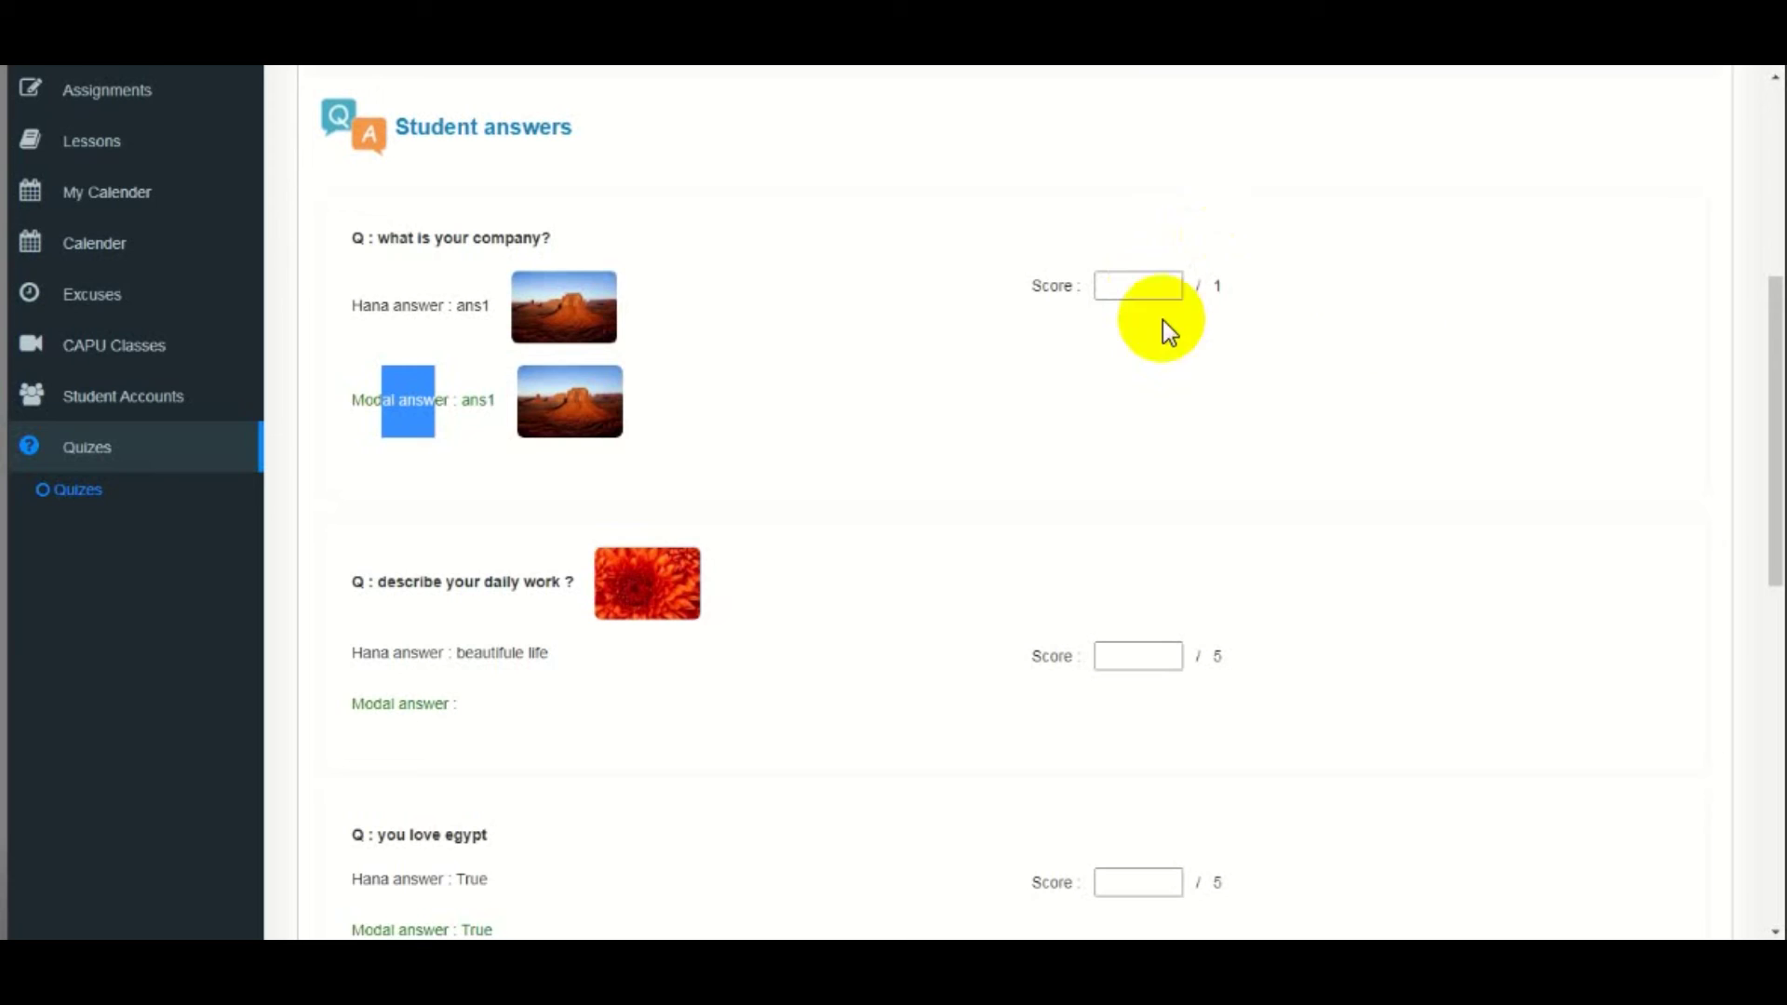
drag(1775, 384, 1768, 463)
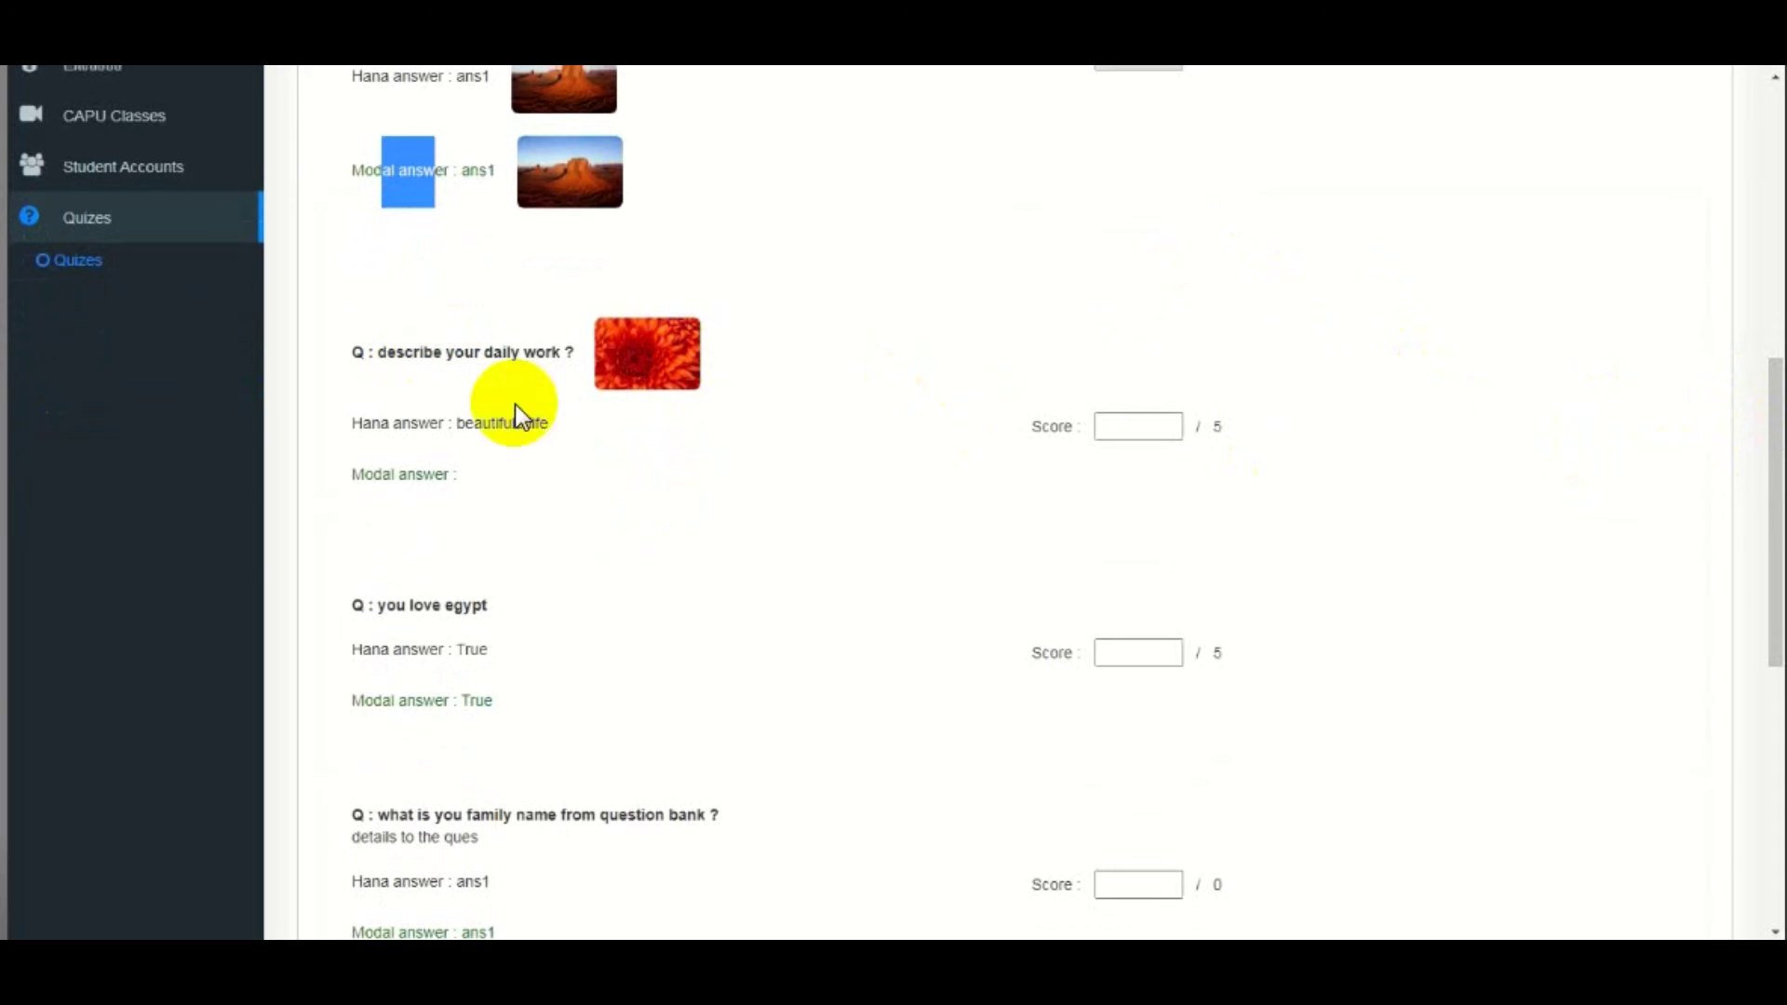
- Return to the submissions list and run Auto correction on the submitted student's quiz
drag(1768, 546, 1774, 390)
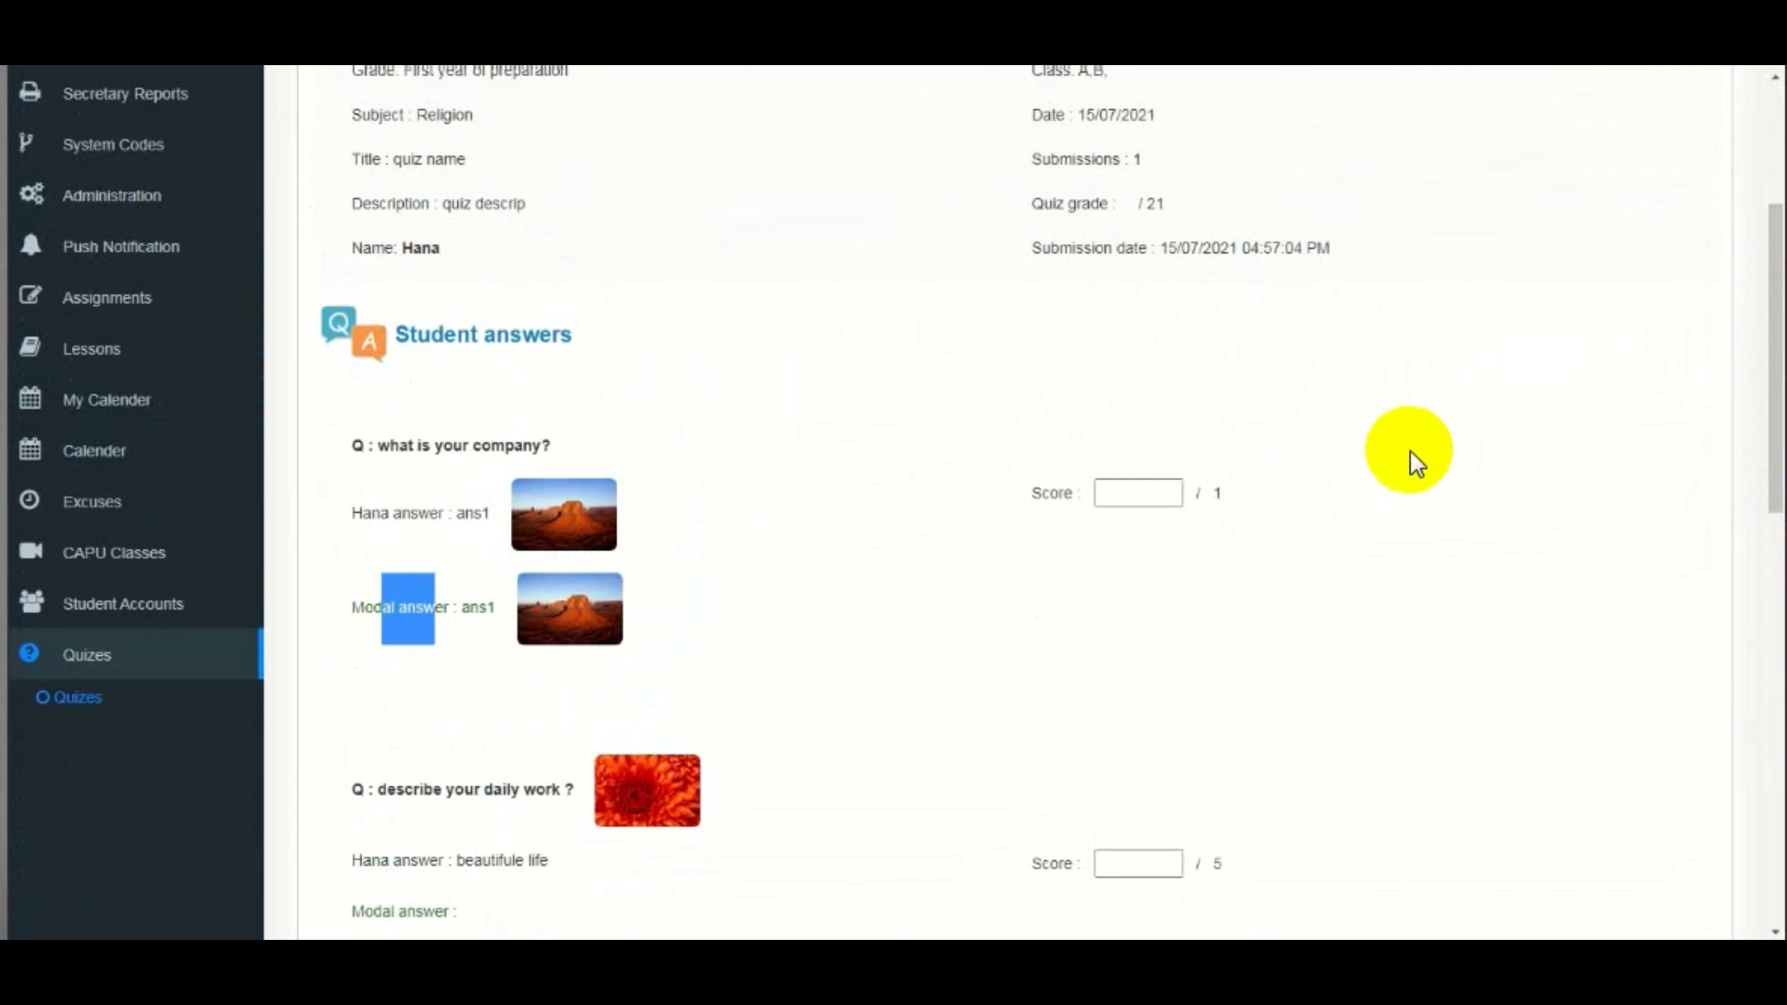
drag(1759, 367, 1755, 260)
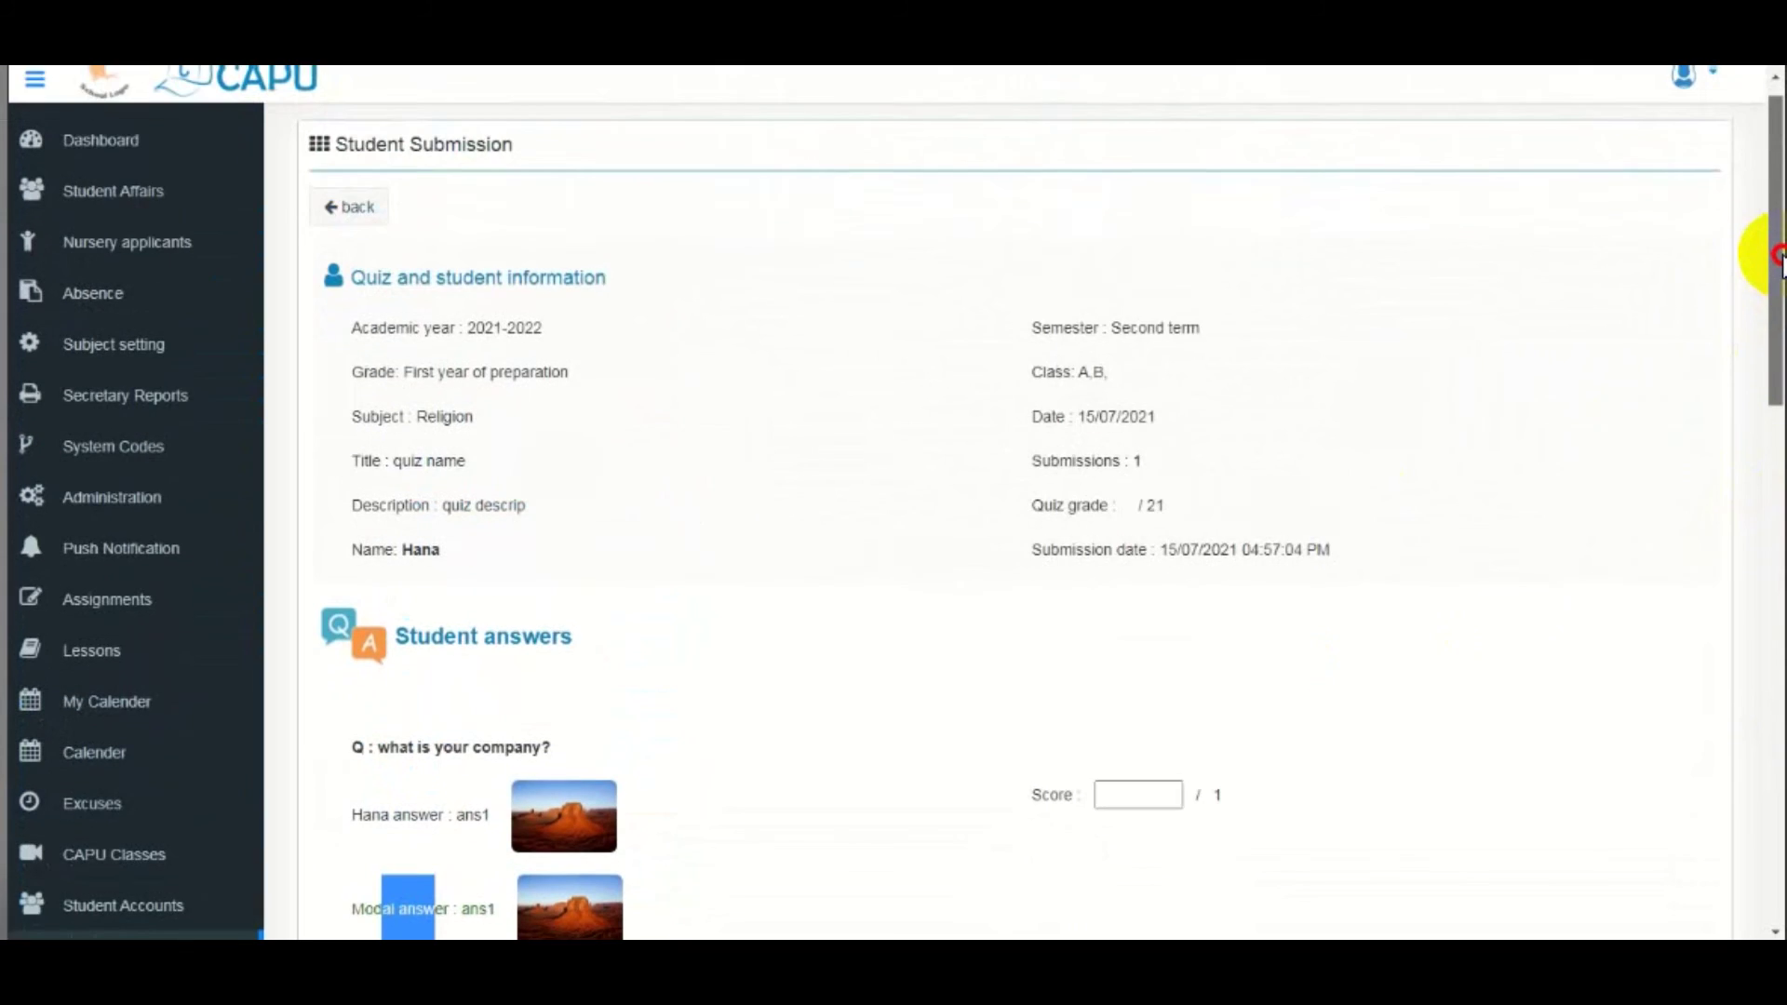
click(358, 232)
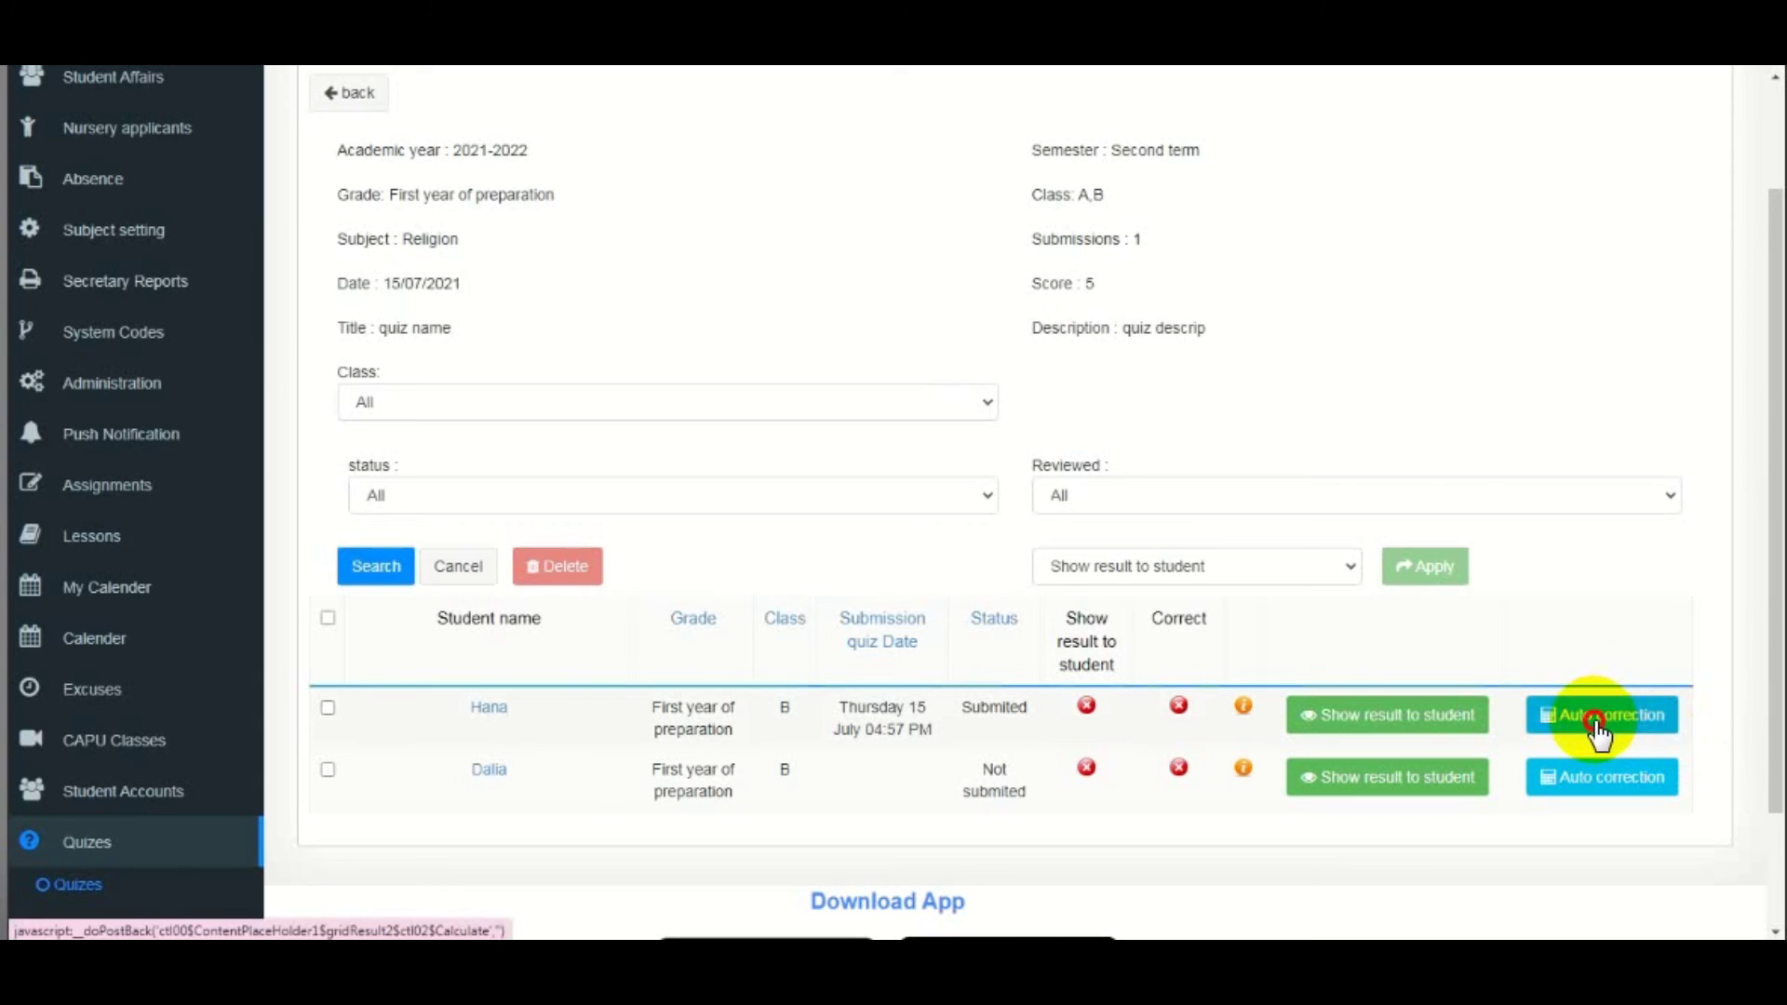
click(1599, 731)
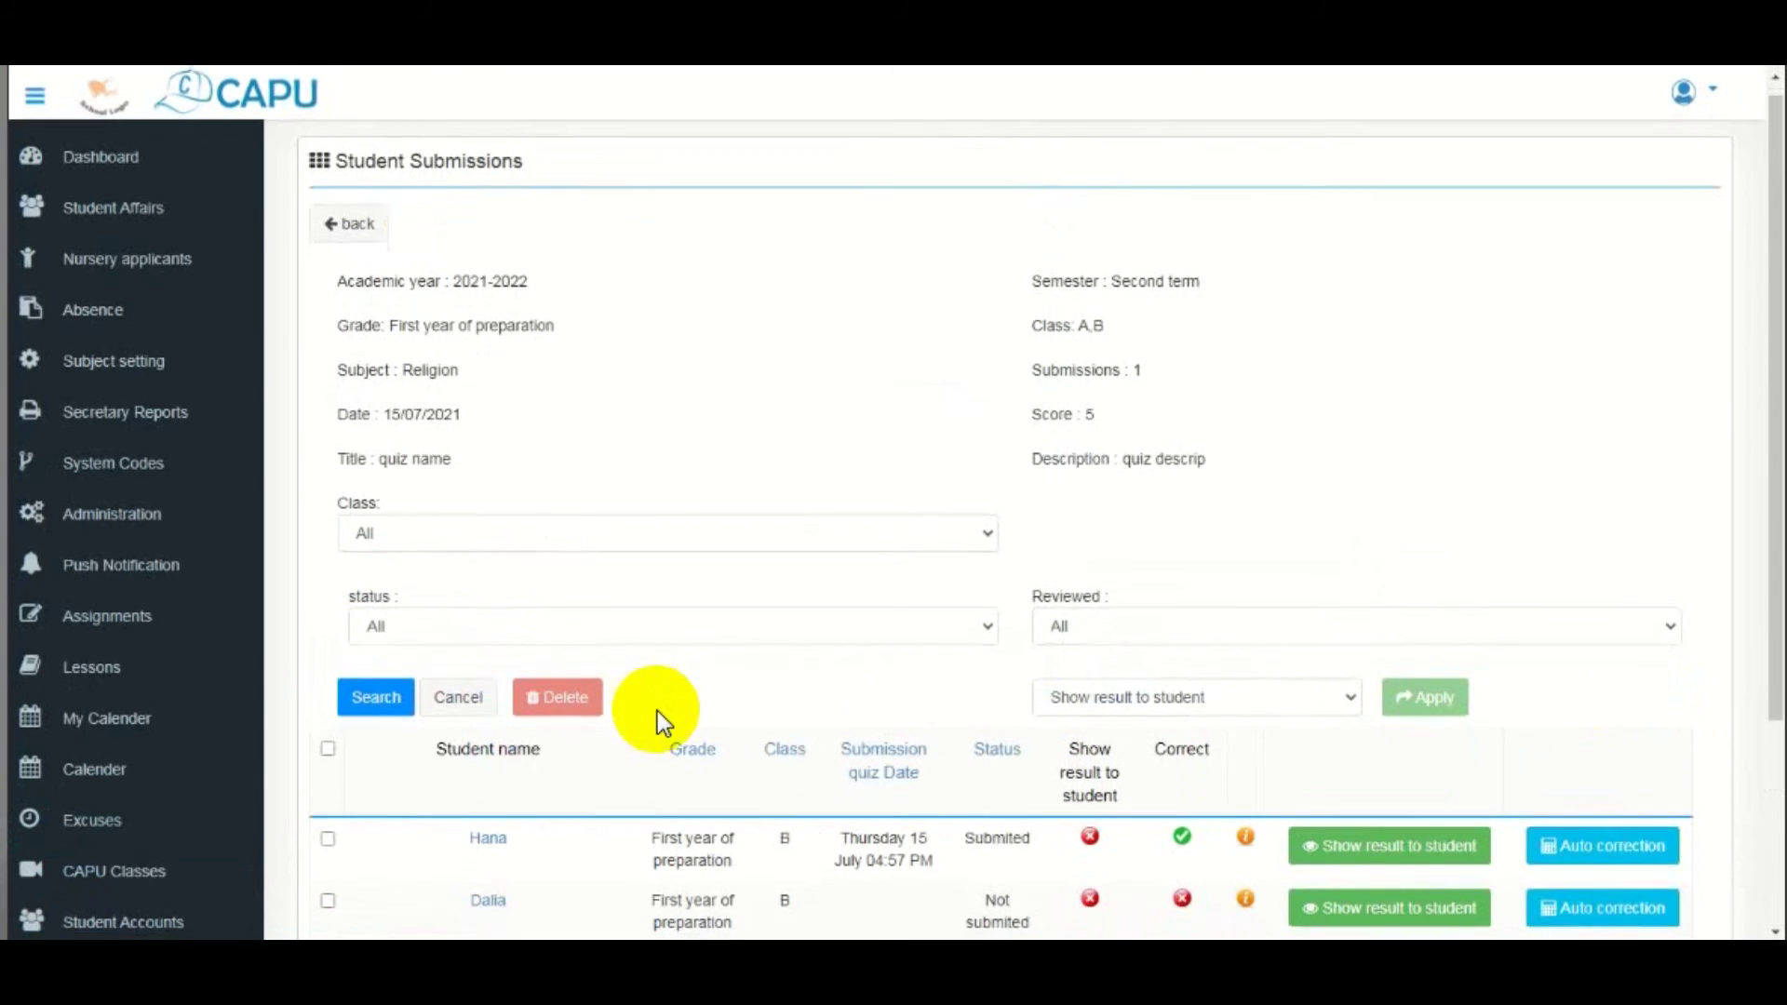
- Reopen the auto-corrected submission and examine the score of every question, including the unscored essay, and the total score
scroll(500, 672, down, 3)
click(492, 633)
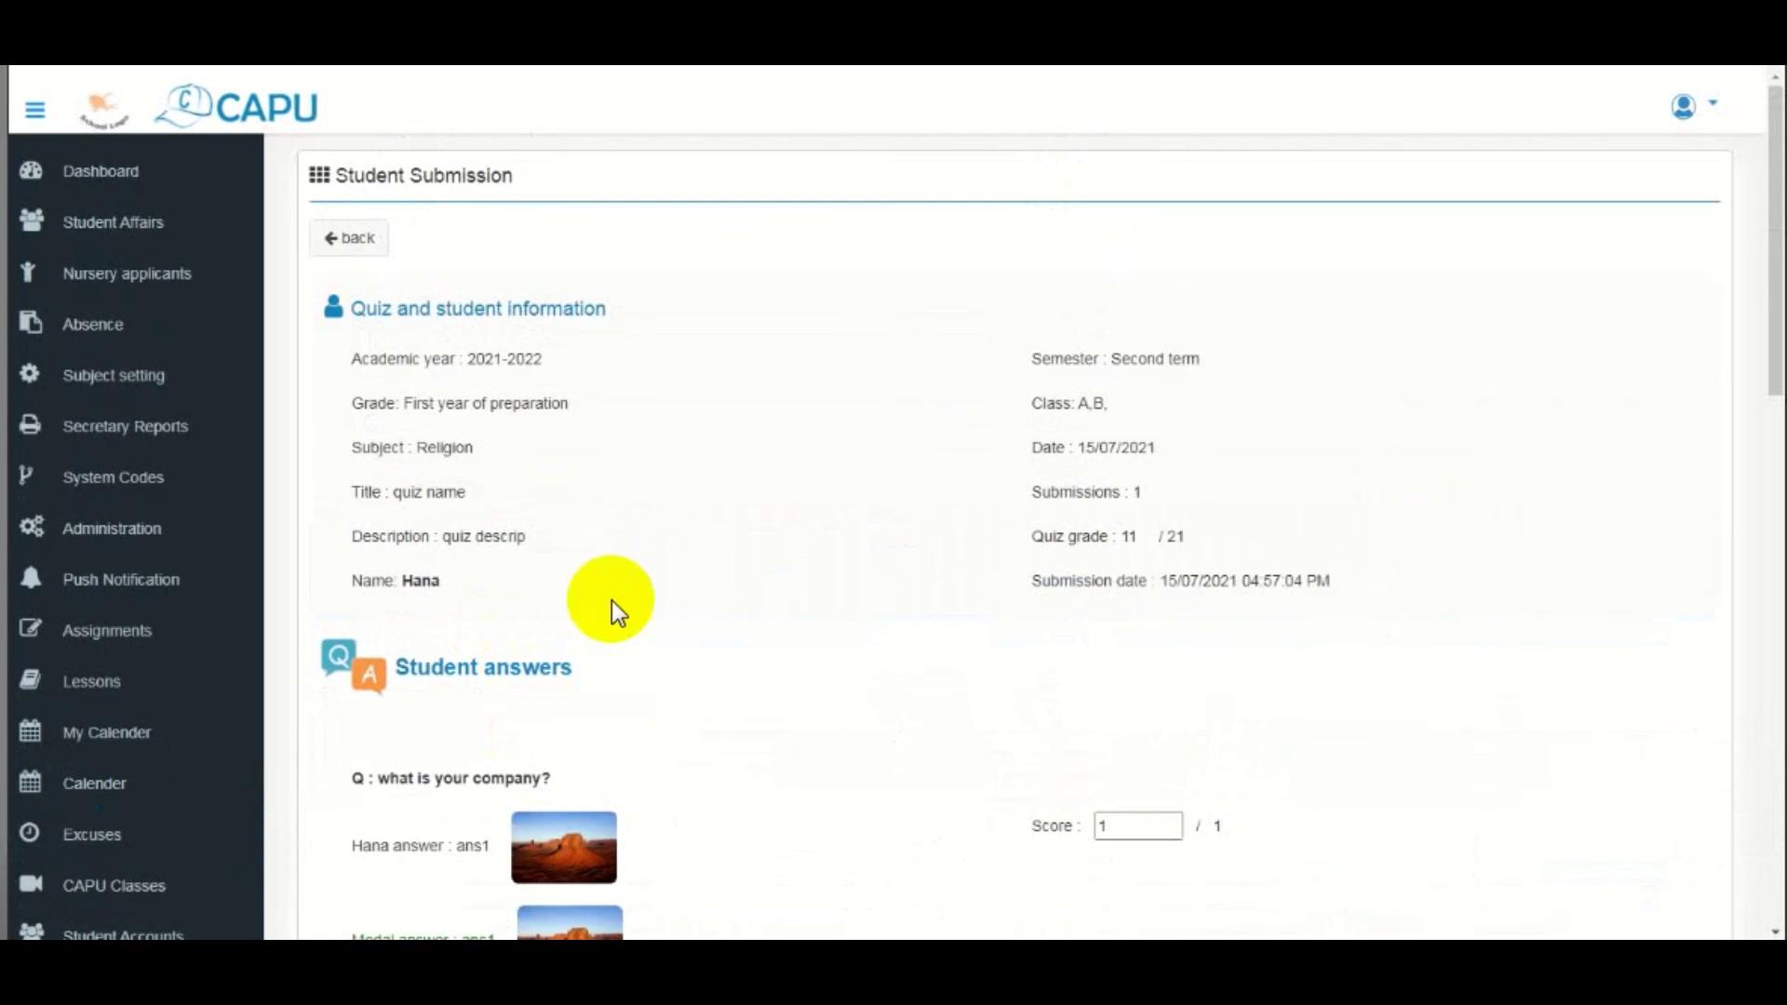
scroll(1371, 782, down, 3)
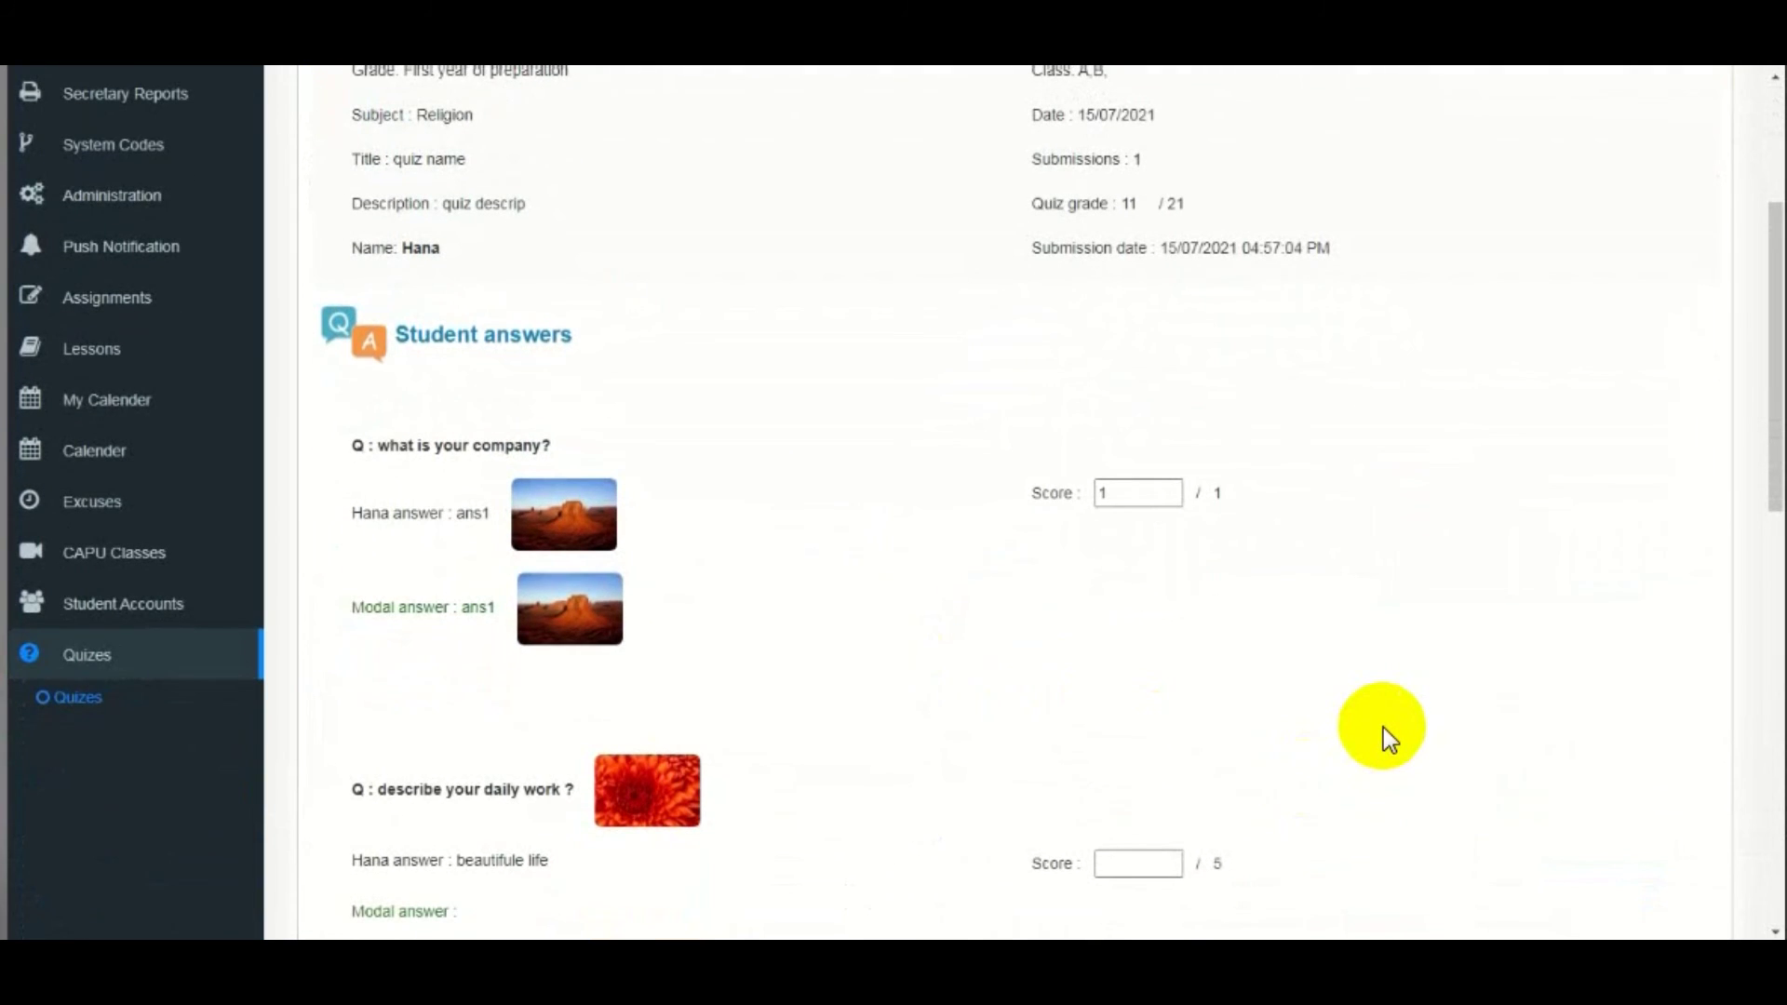
scroll(1383, 728, down, 1)
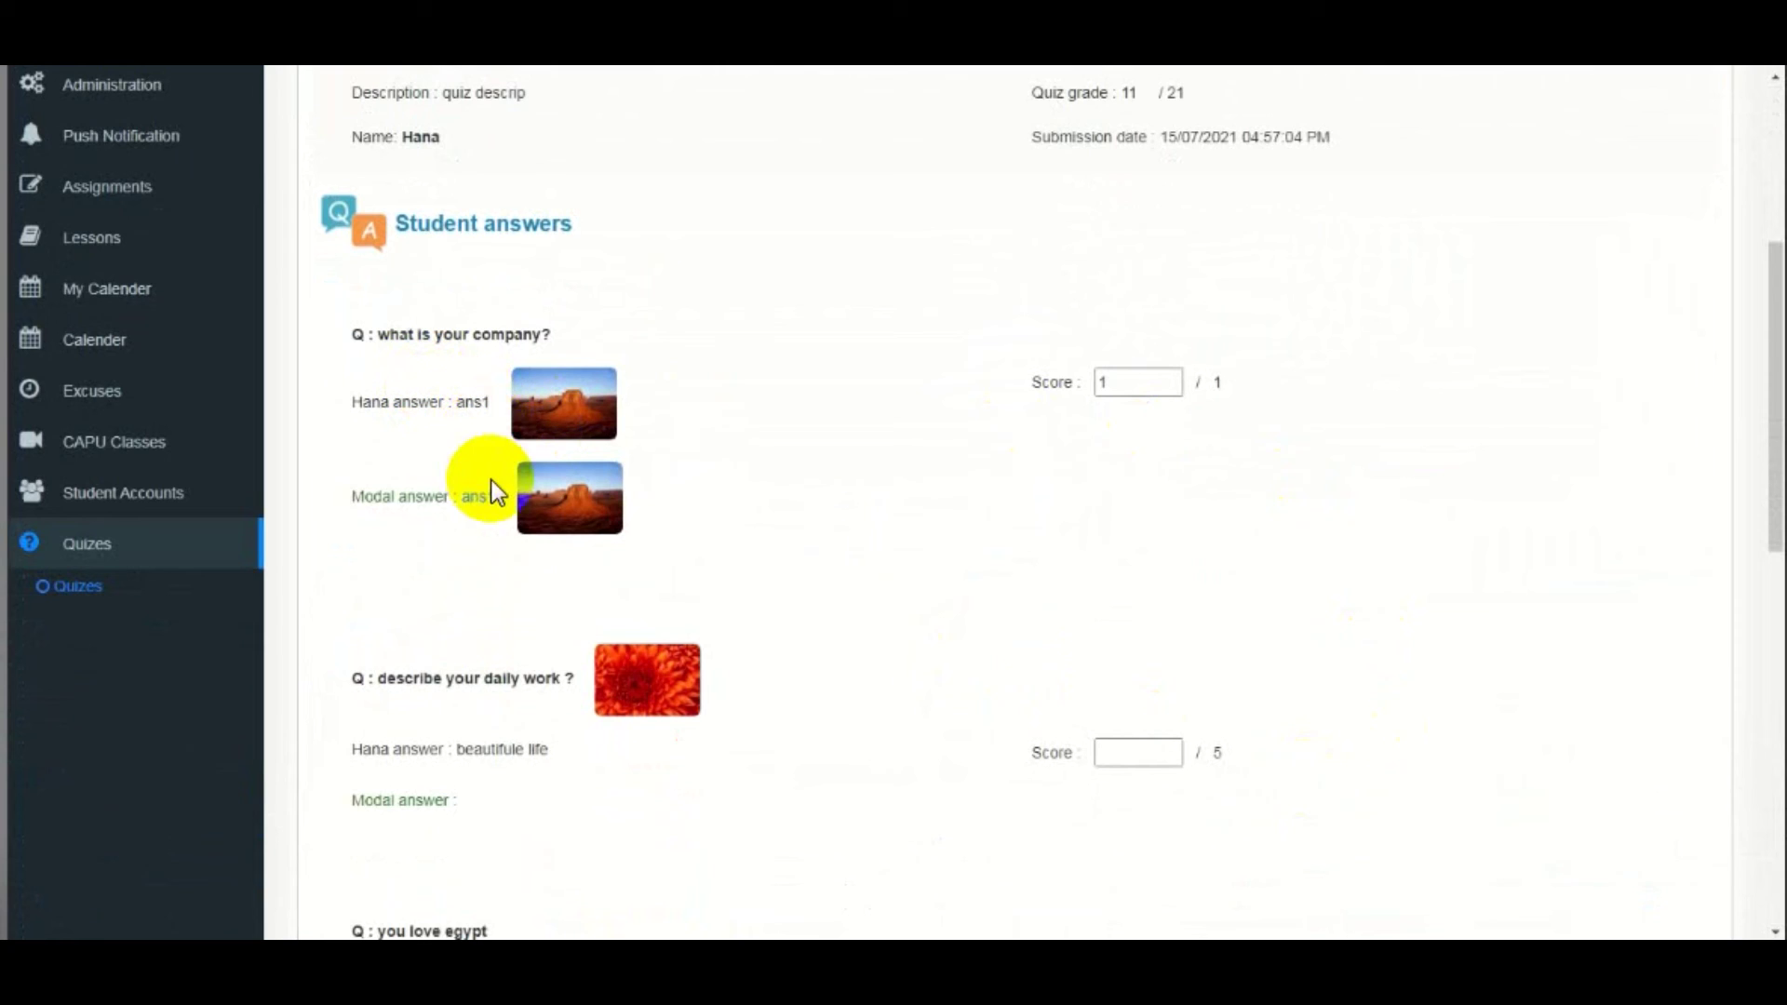
drag(466, 501, 486, 500)
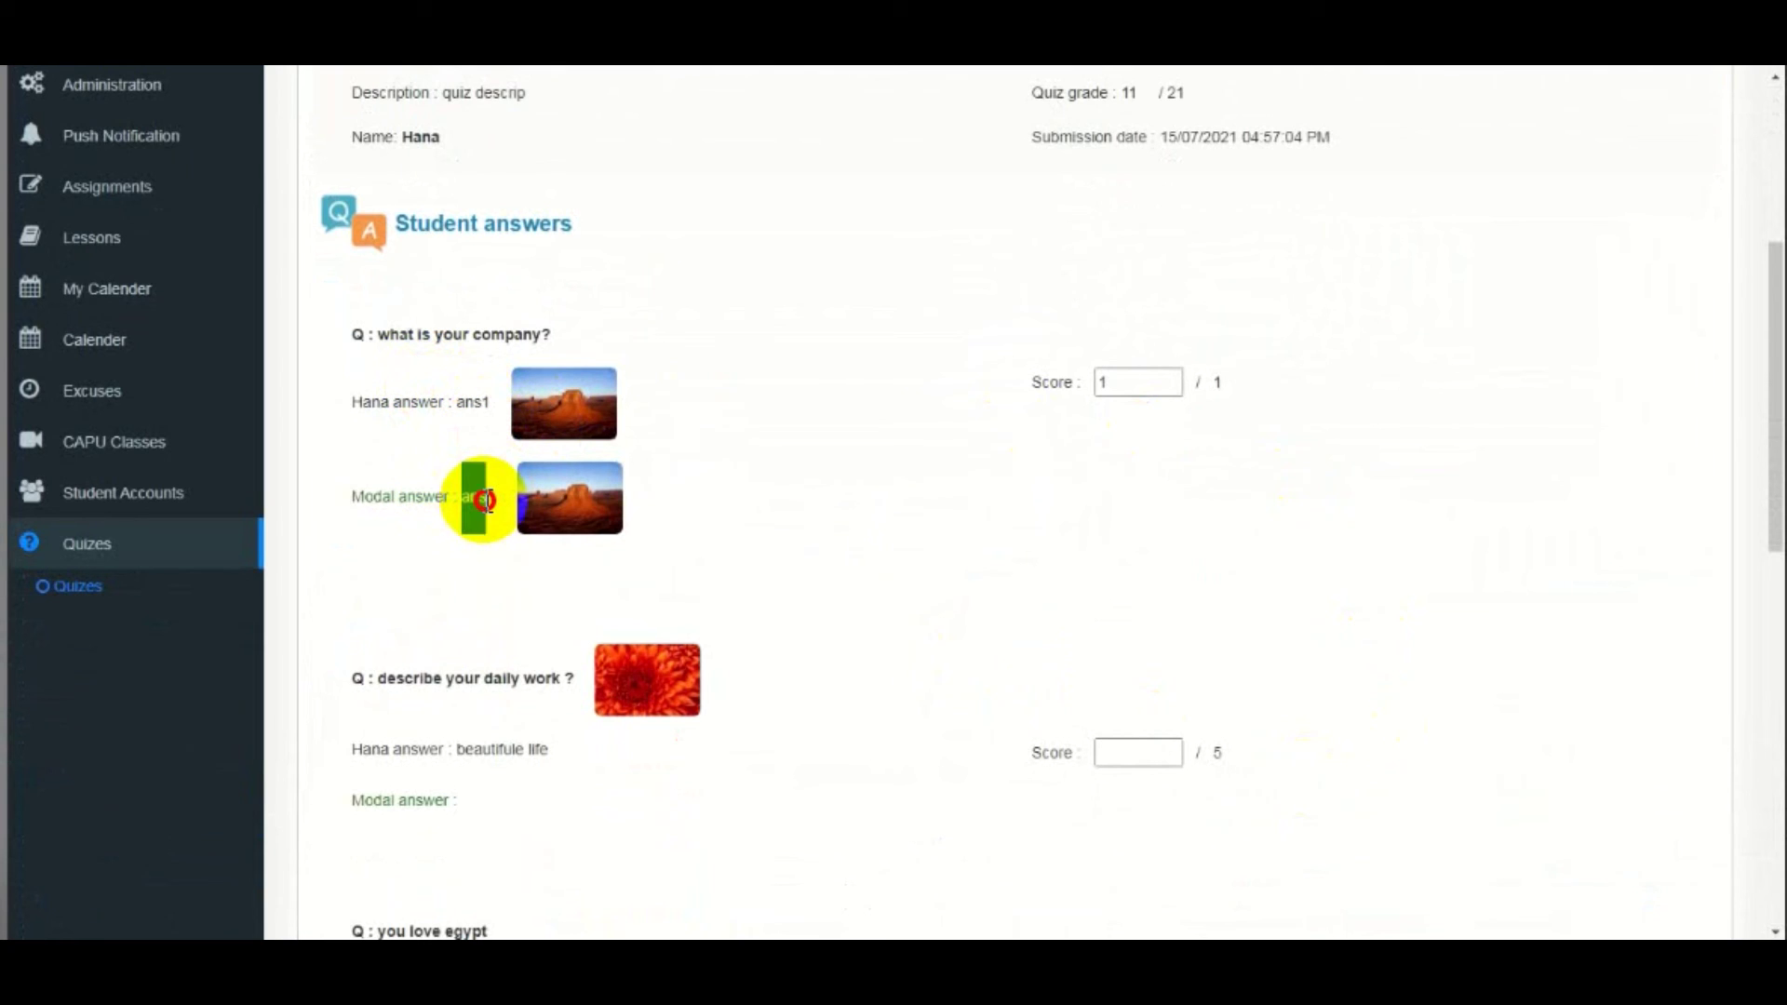
scroll(1340, 537, down, 3)
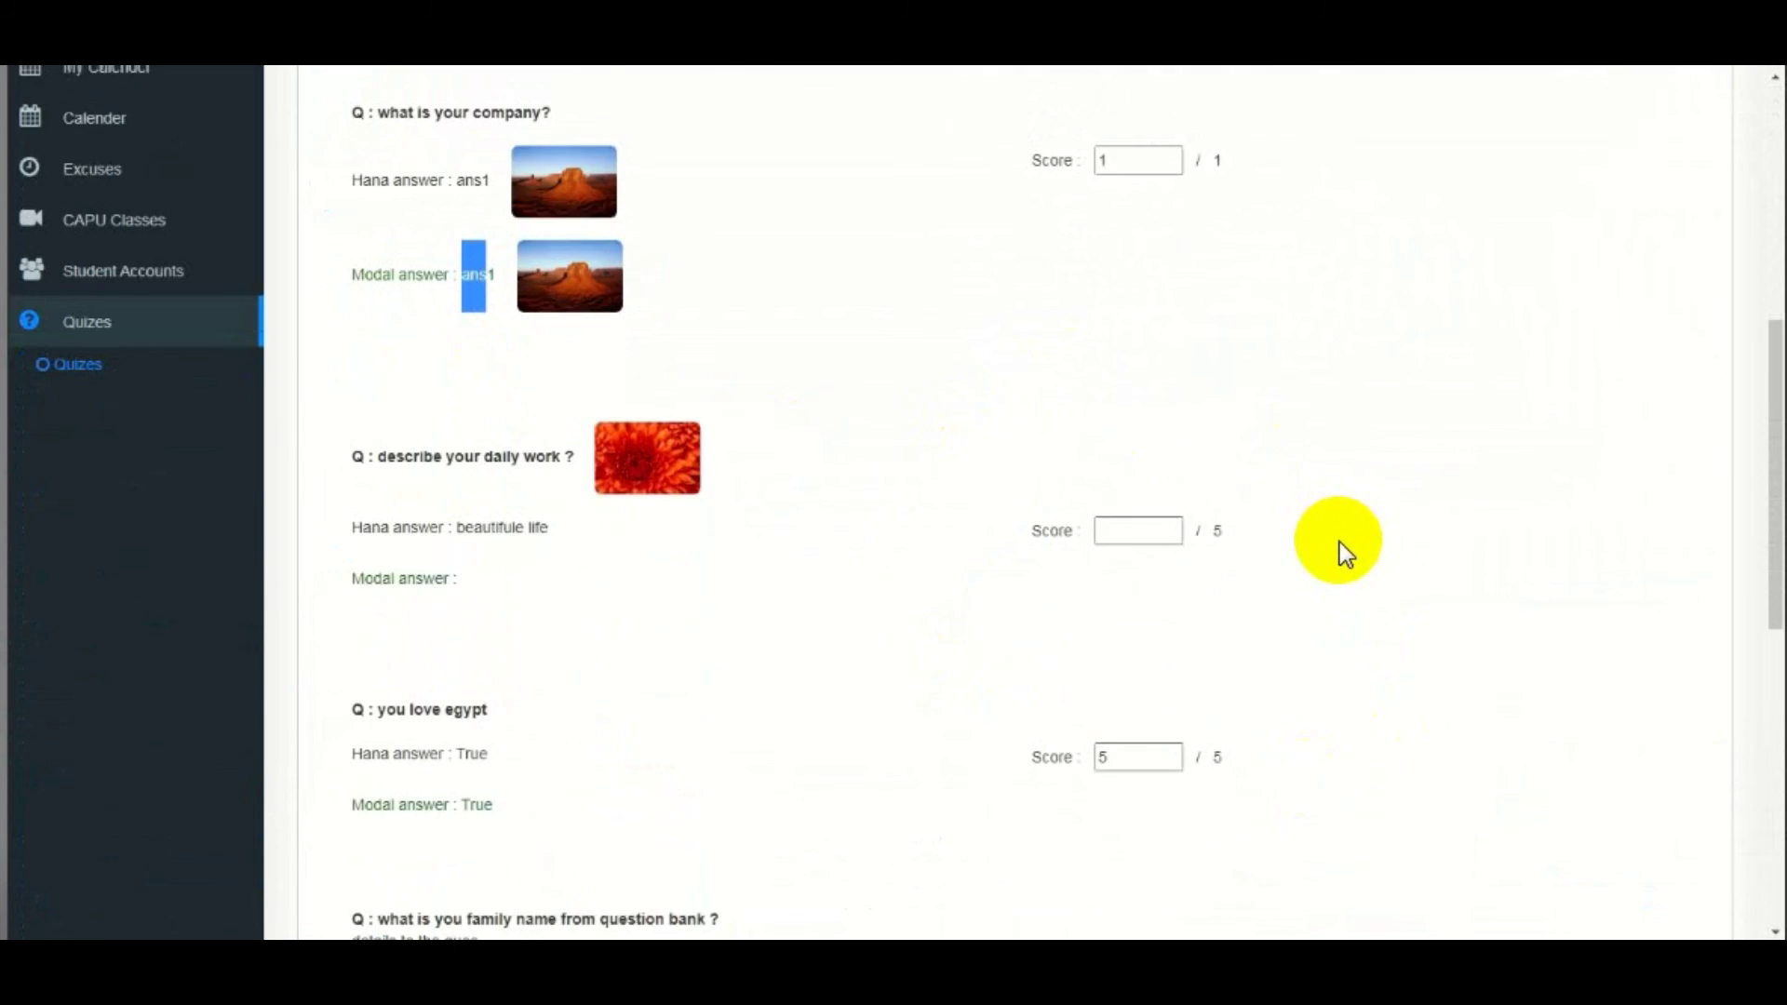
click(461, 440)
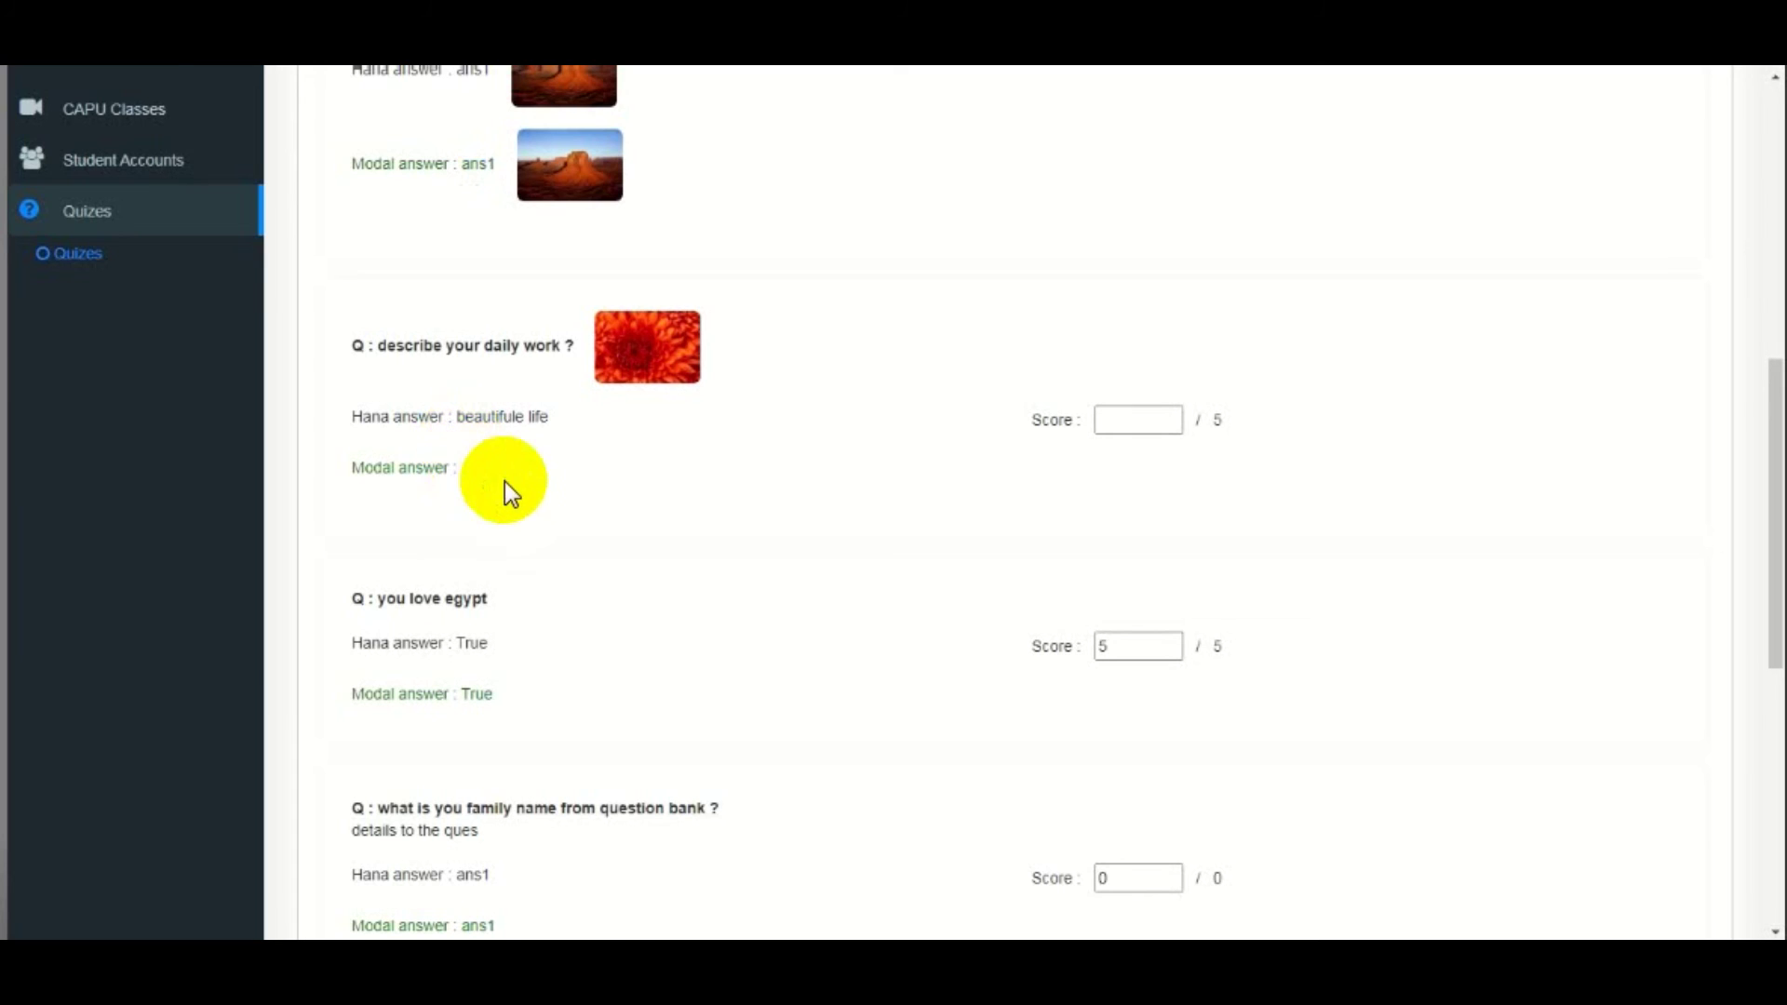
scroll(517, 494, down, 1)
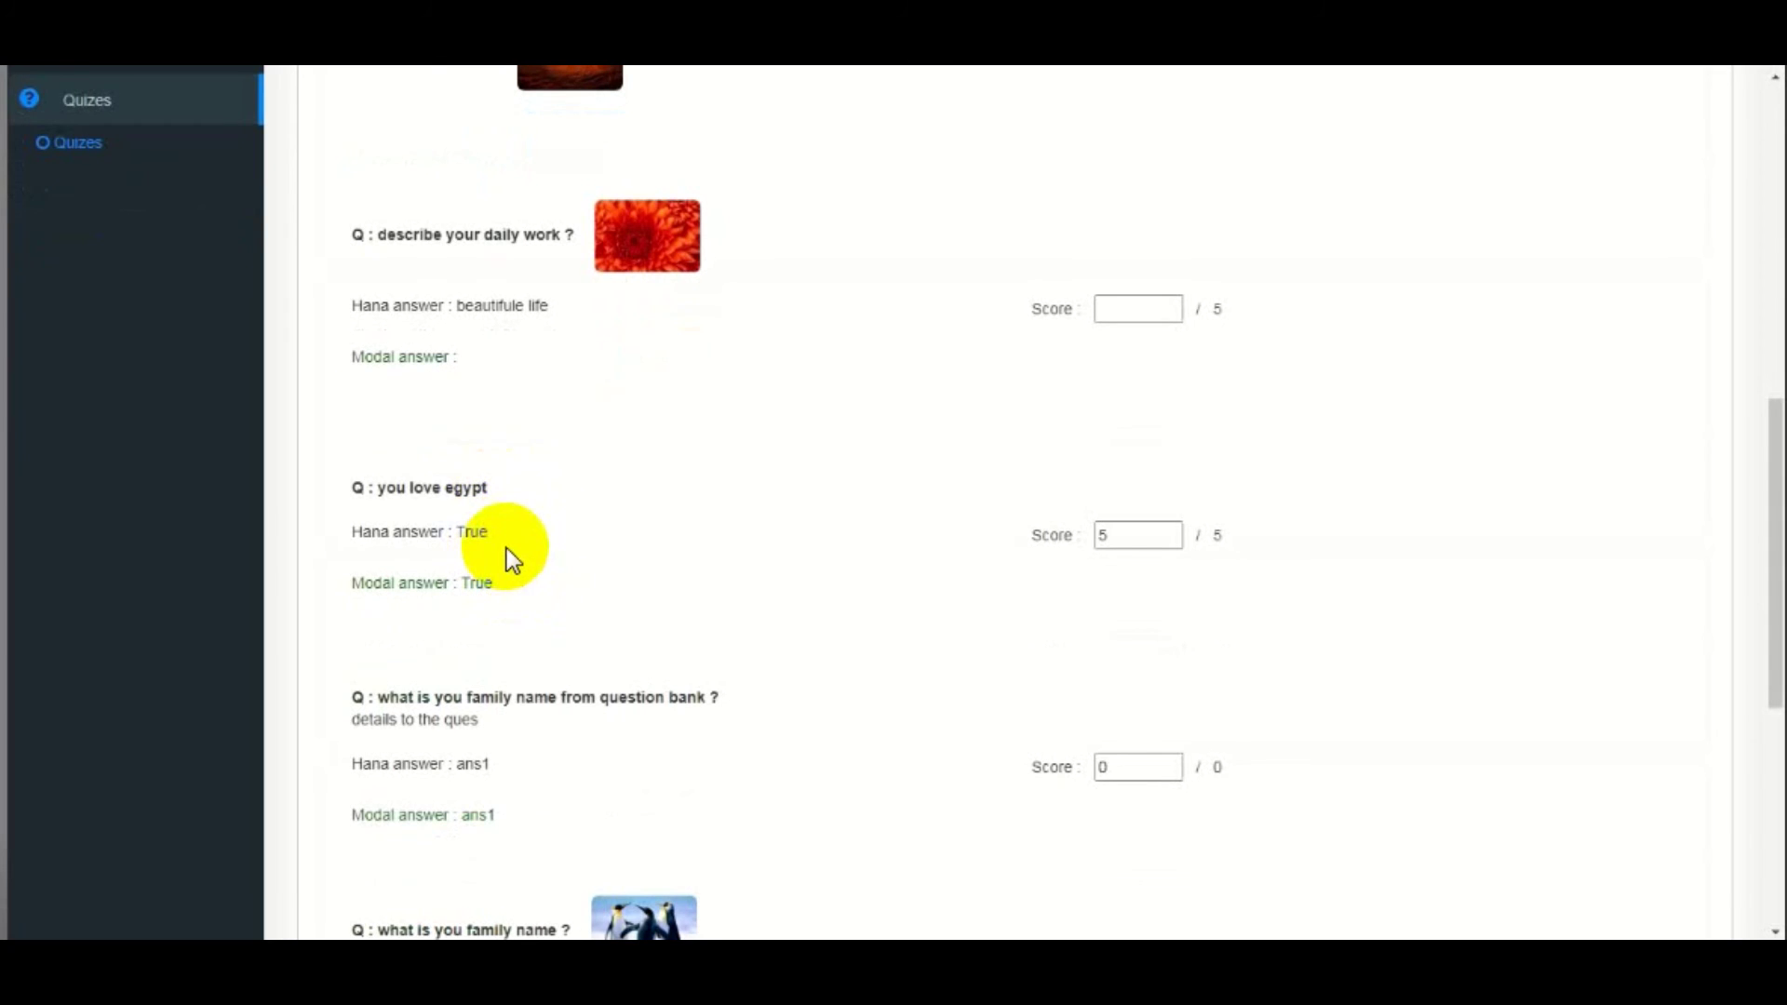
scroll(1129, 651, down, 1)
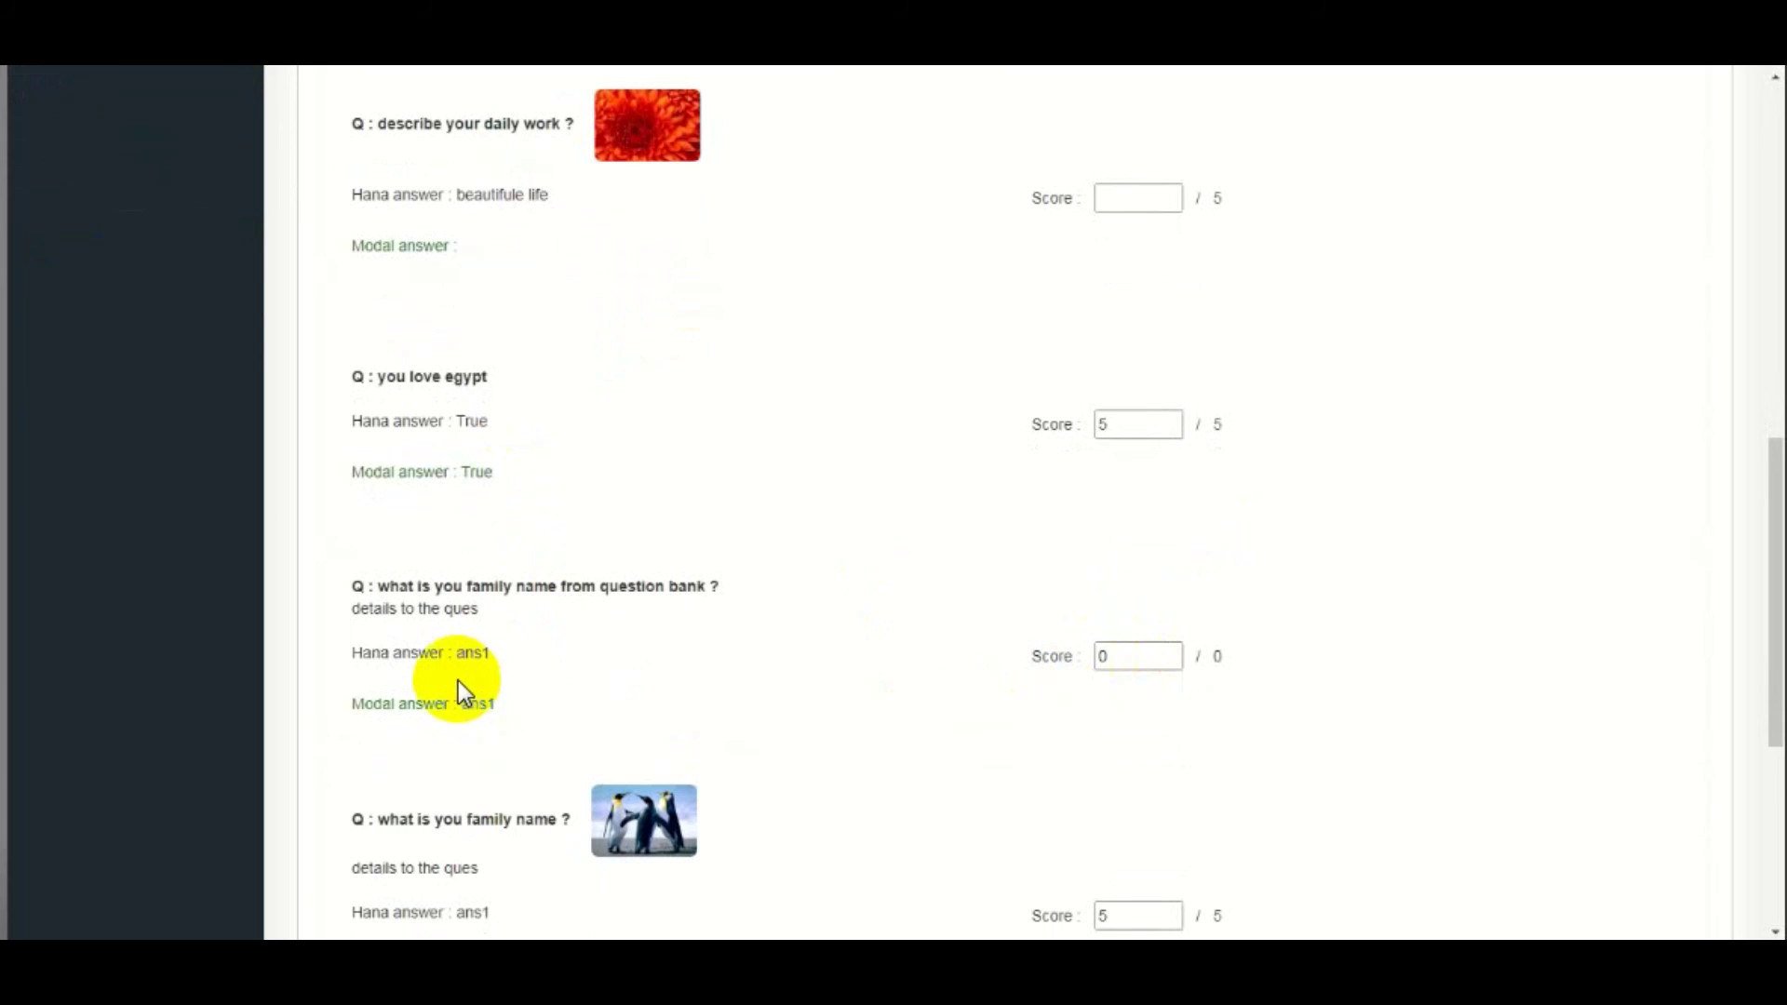
scroll(1145, 665, down, 1)
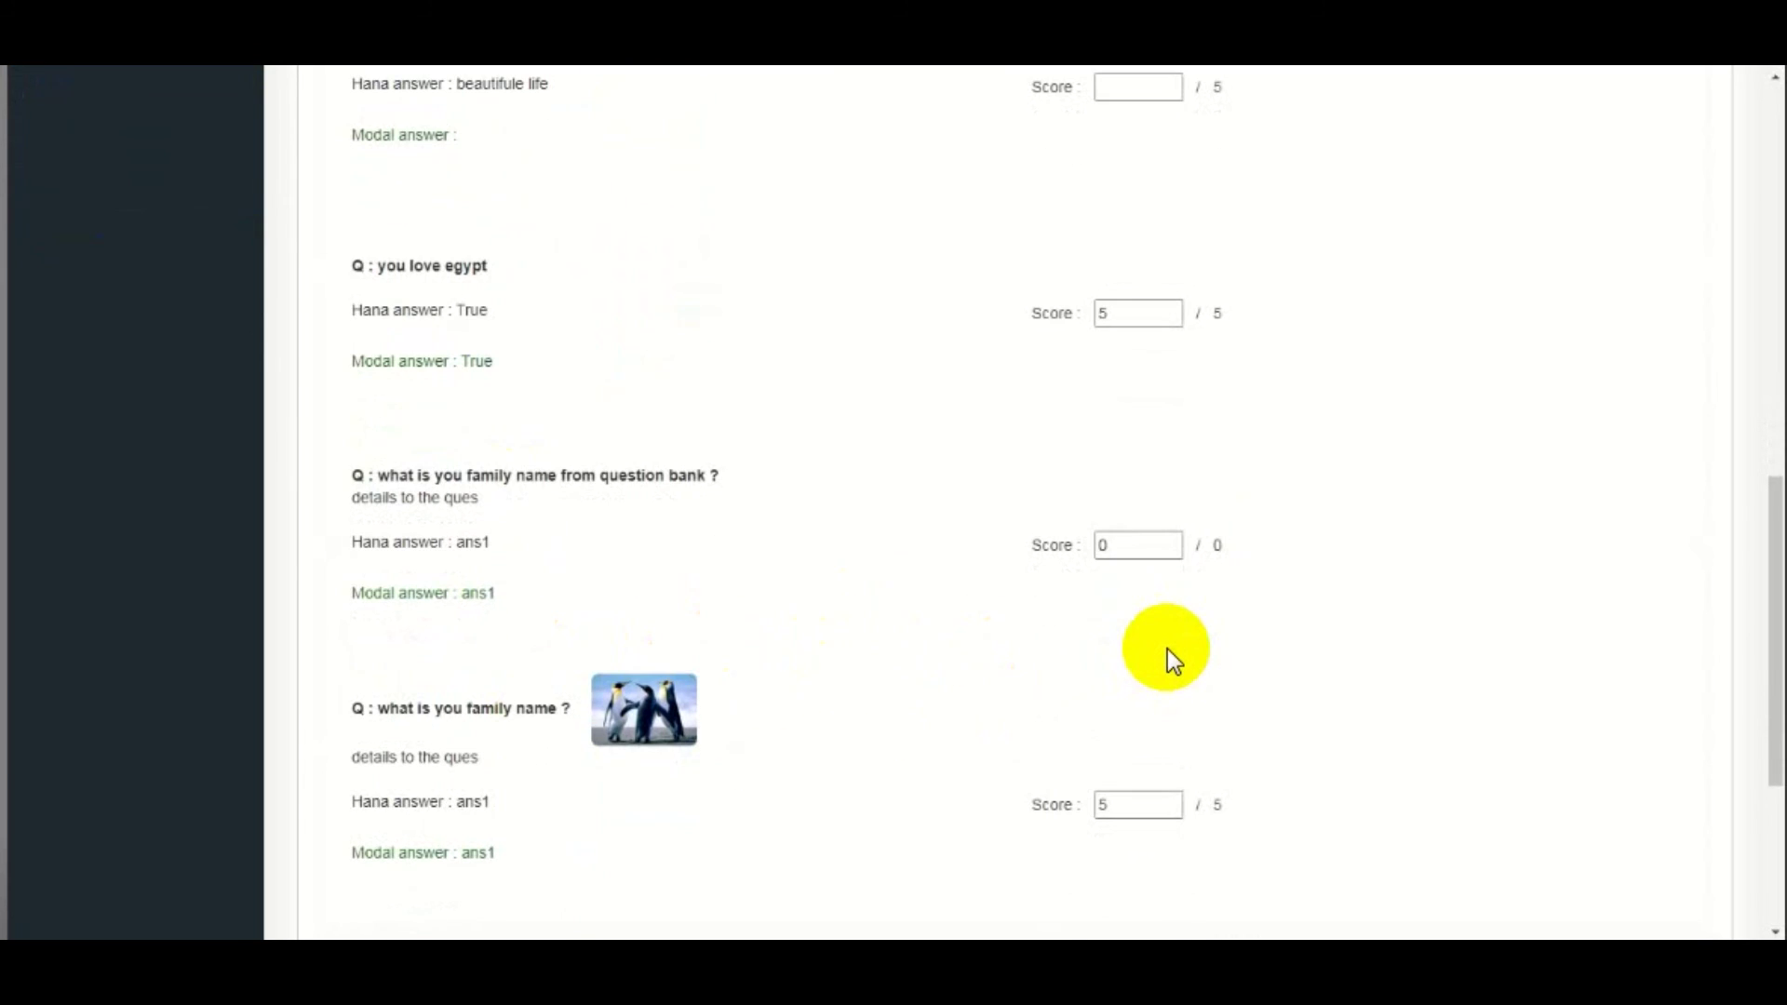
scroll(1170, 659, down, 1)
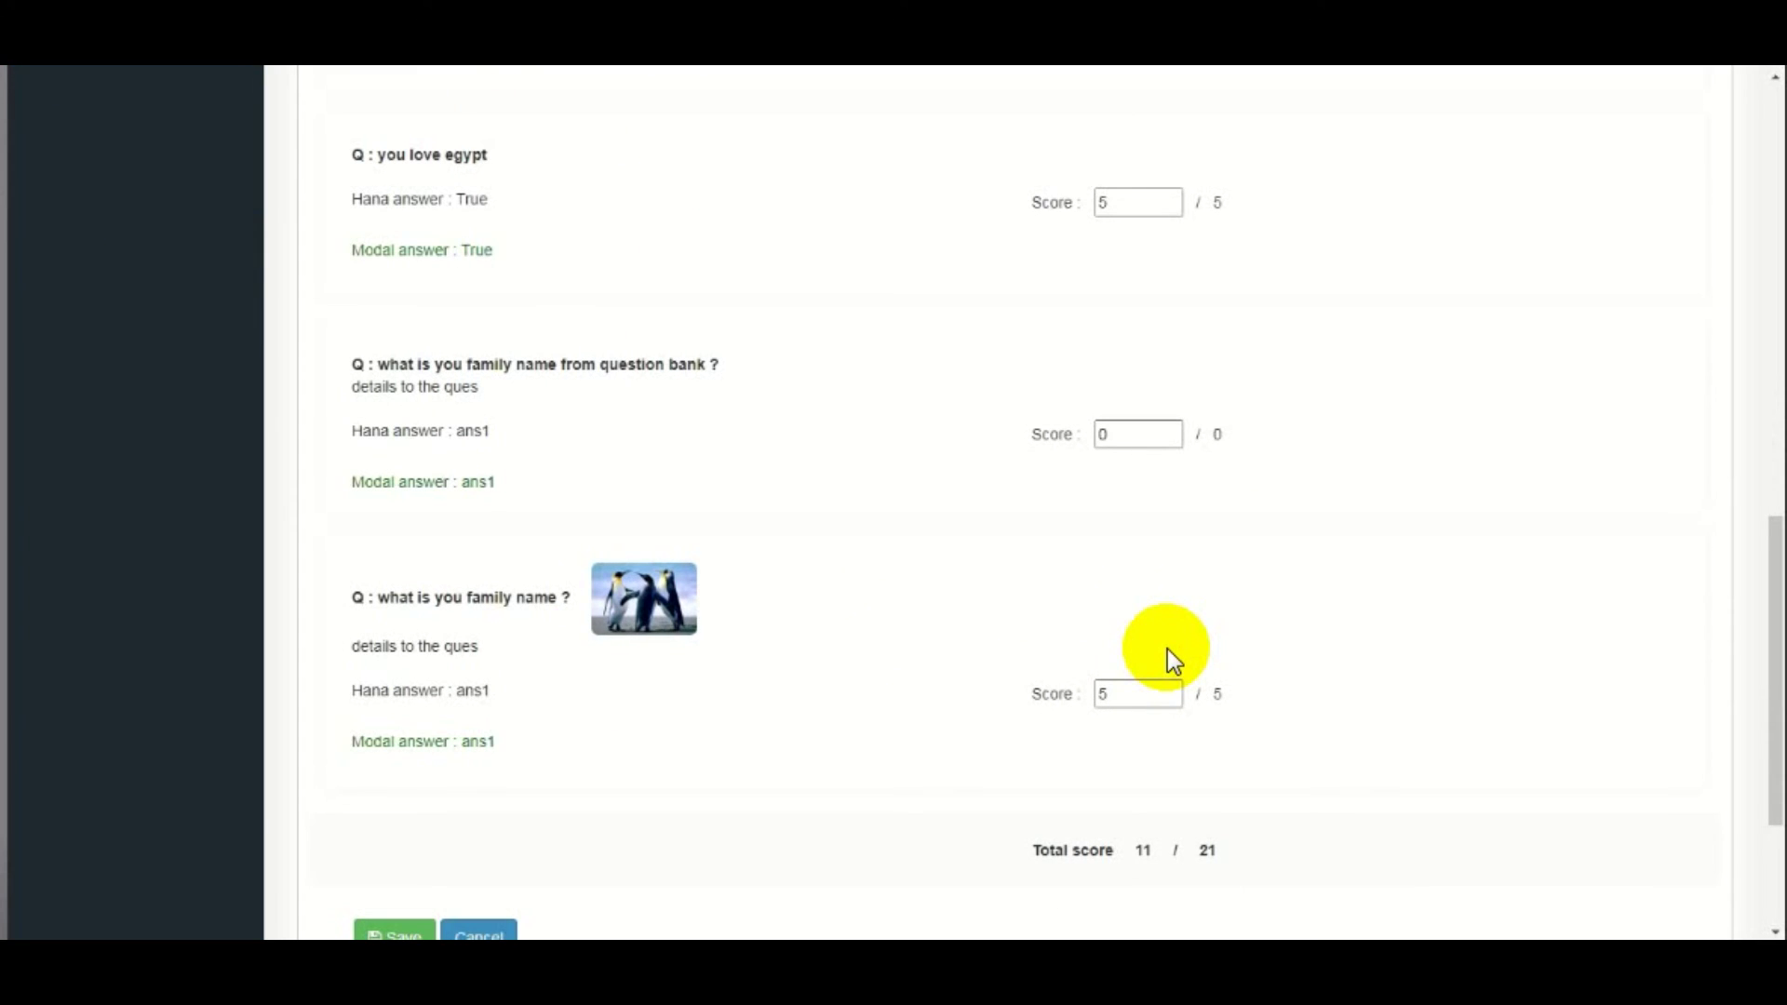
scroll(746, 619, down, 1)
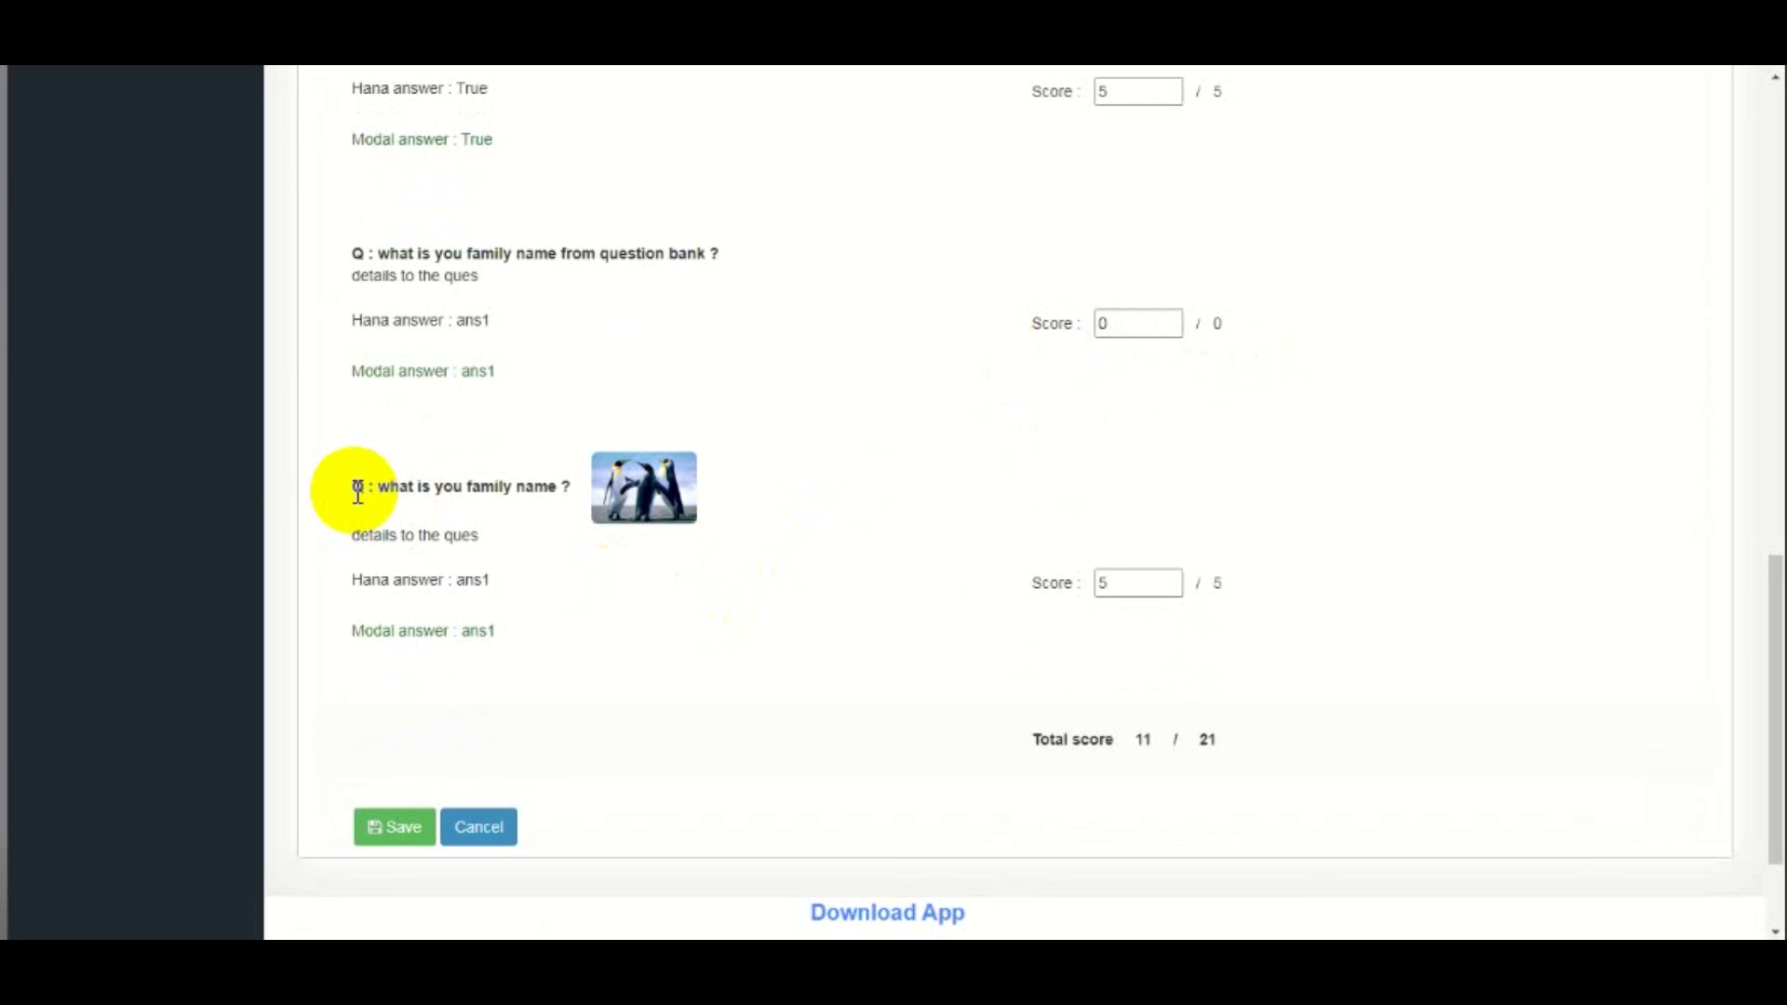
- Try to give the essay question "describe your daily work ?" a score of 6, and dismiss the alert
scroll(566, 545, down, 1)
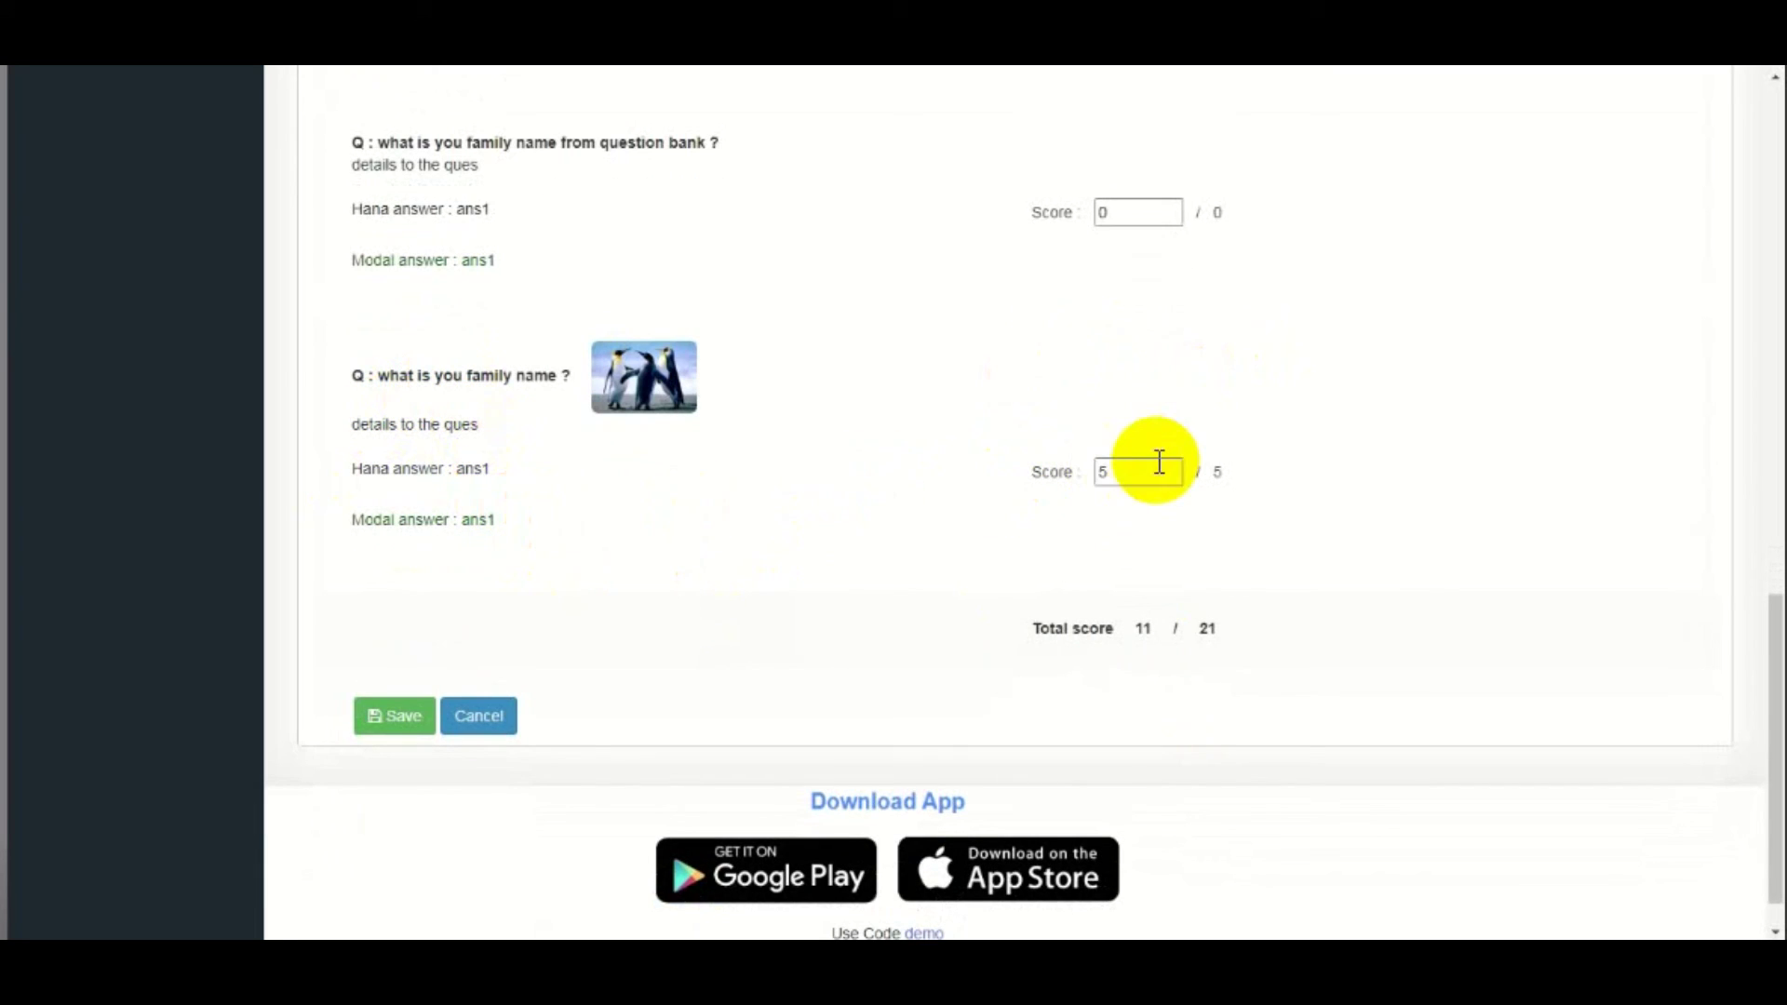
scroll(1157, 461, up, 3)
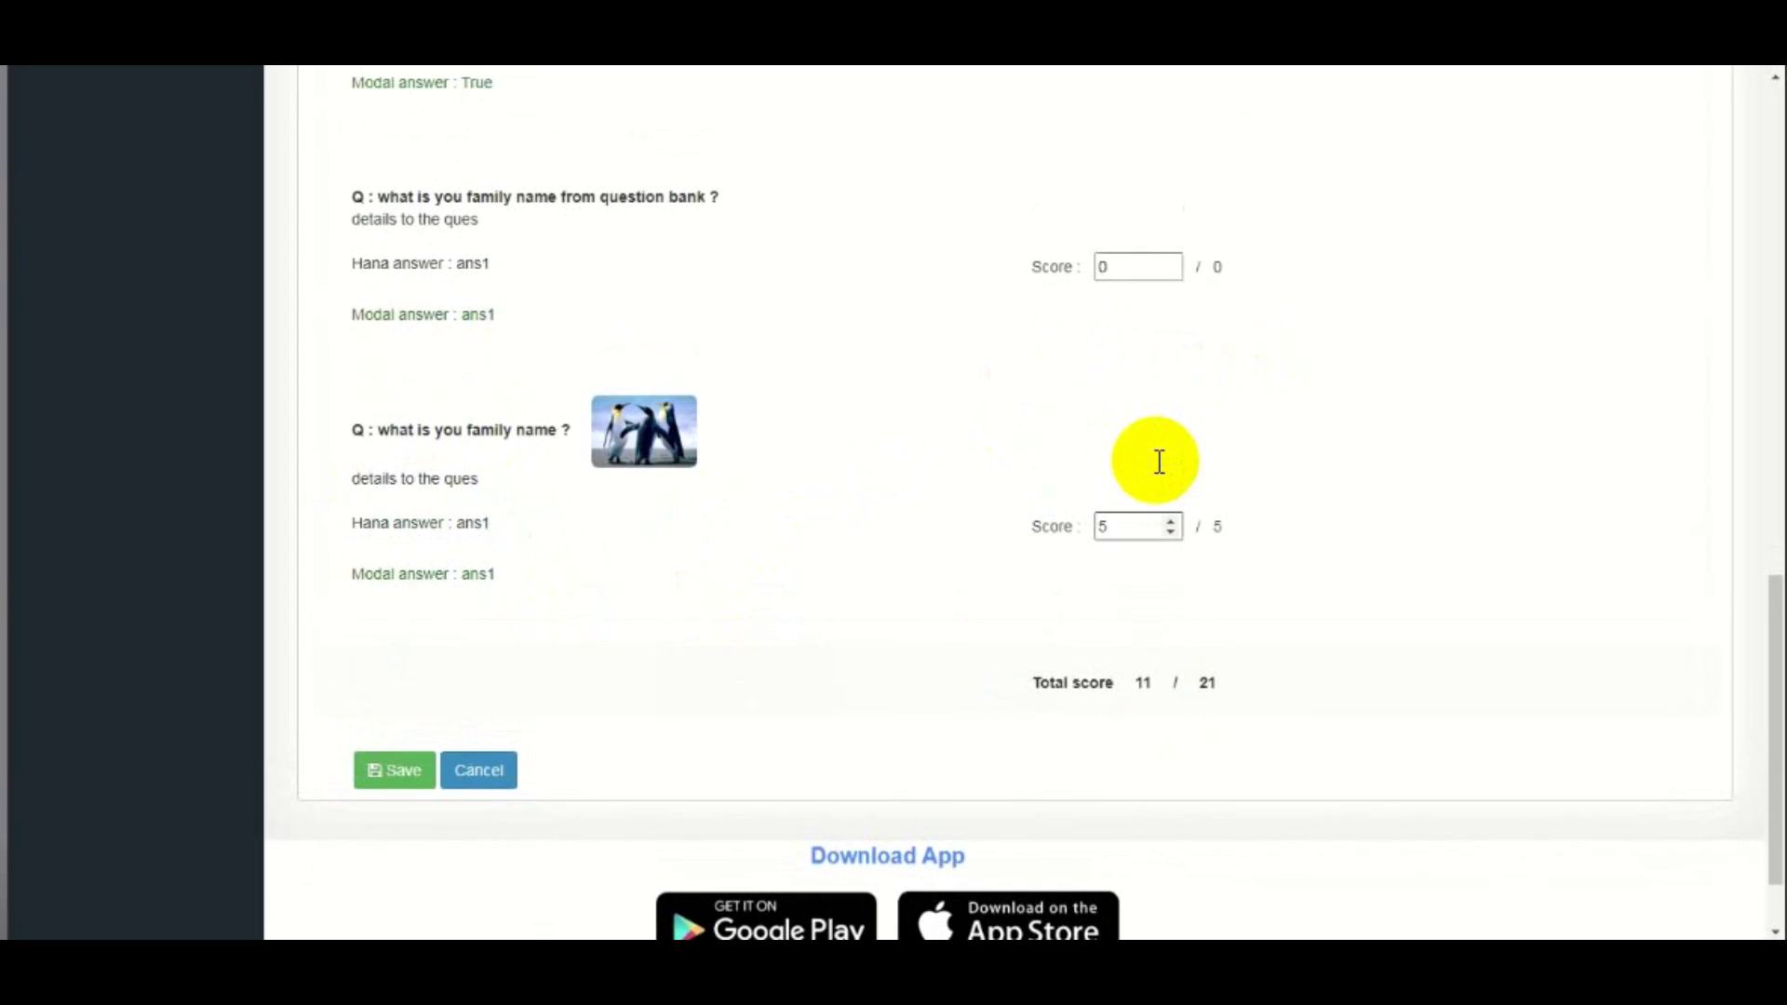
scroll(1157, 462, up, 3)
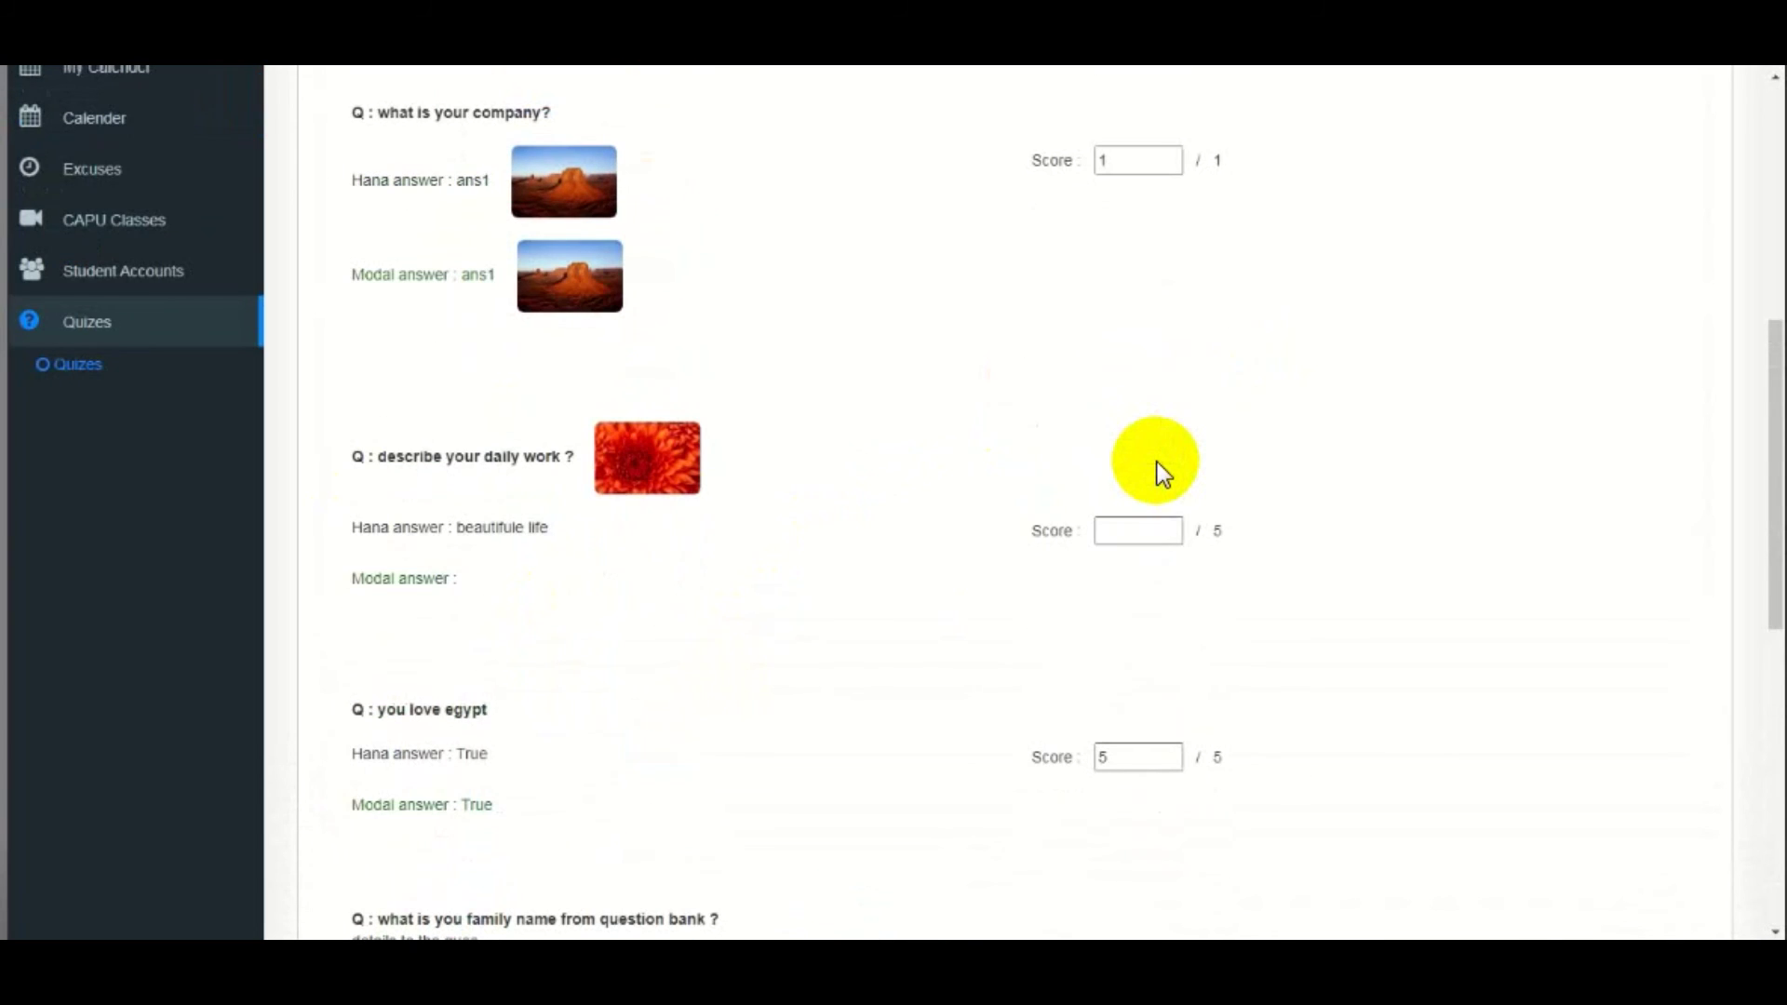
drag(373, 456, 481, 477)
click(757, 577)
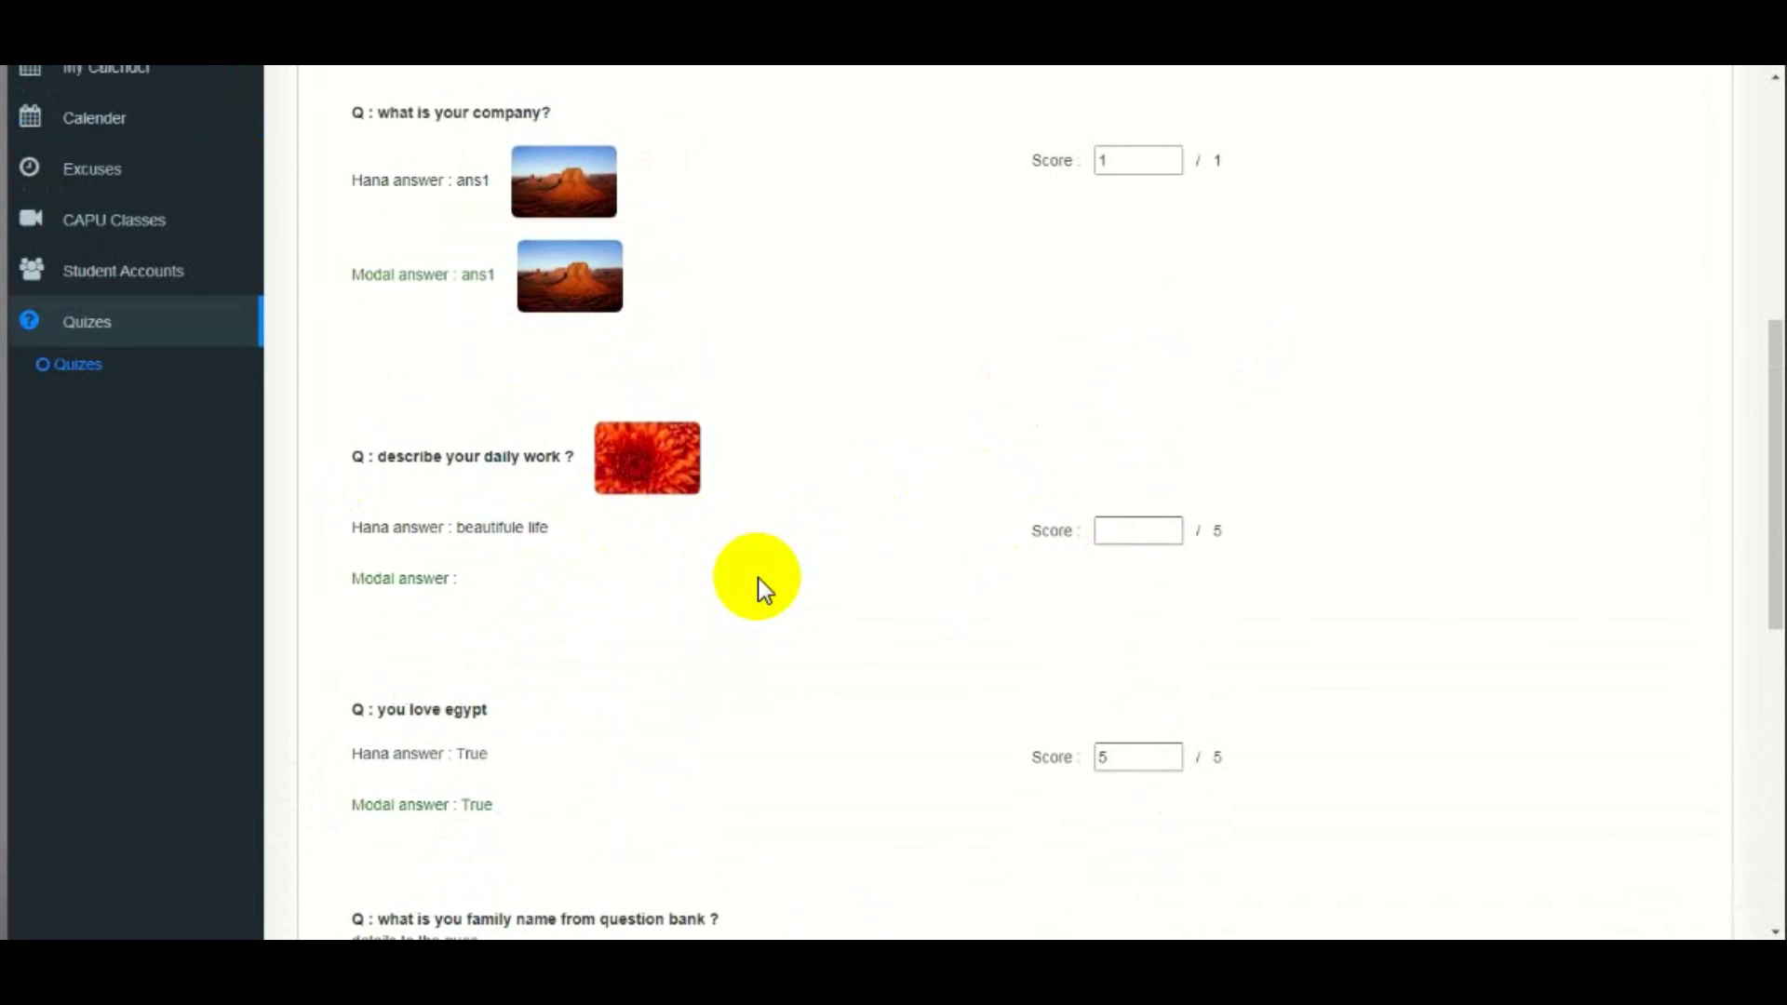
click(1116, 527)
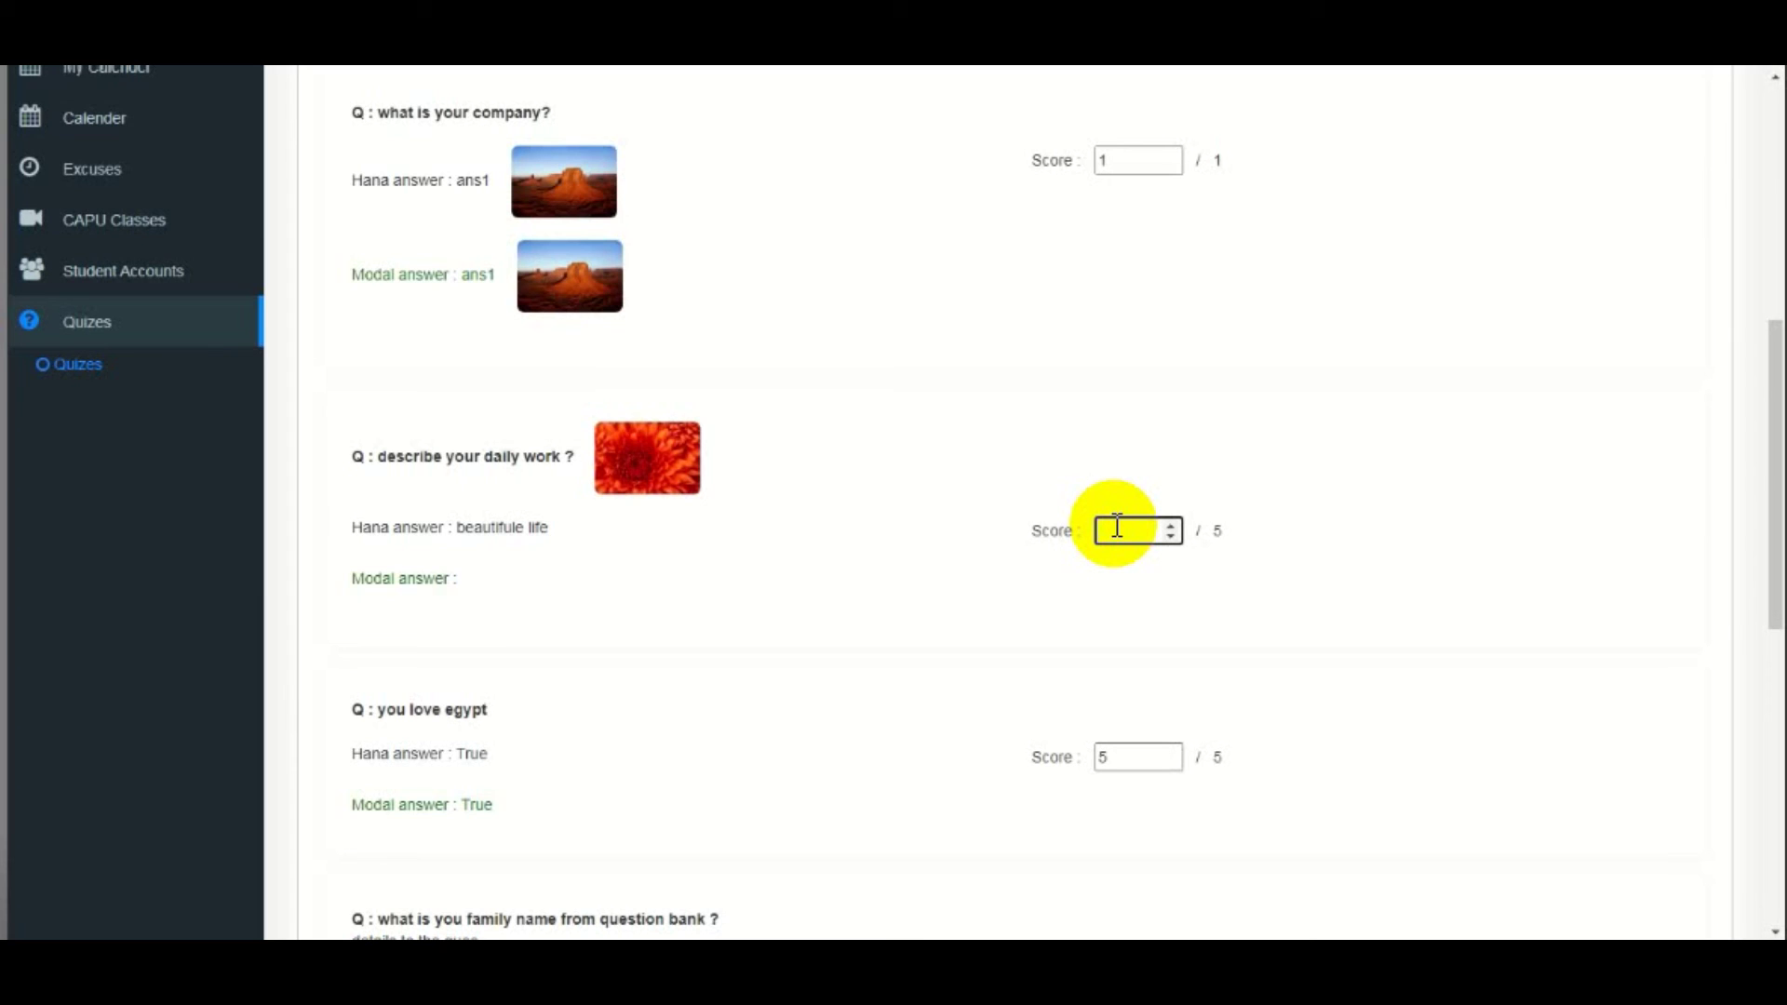
text(6)
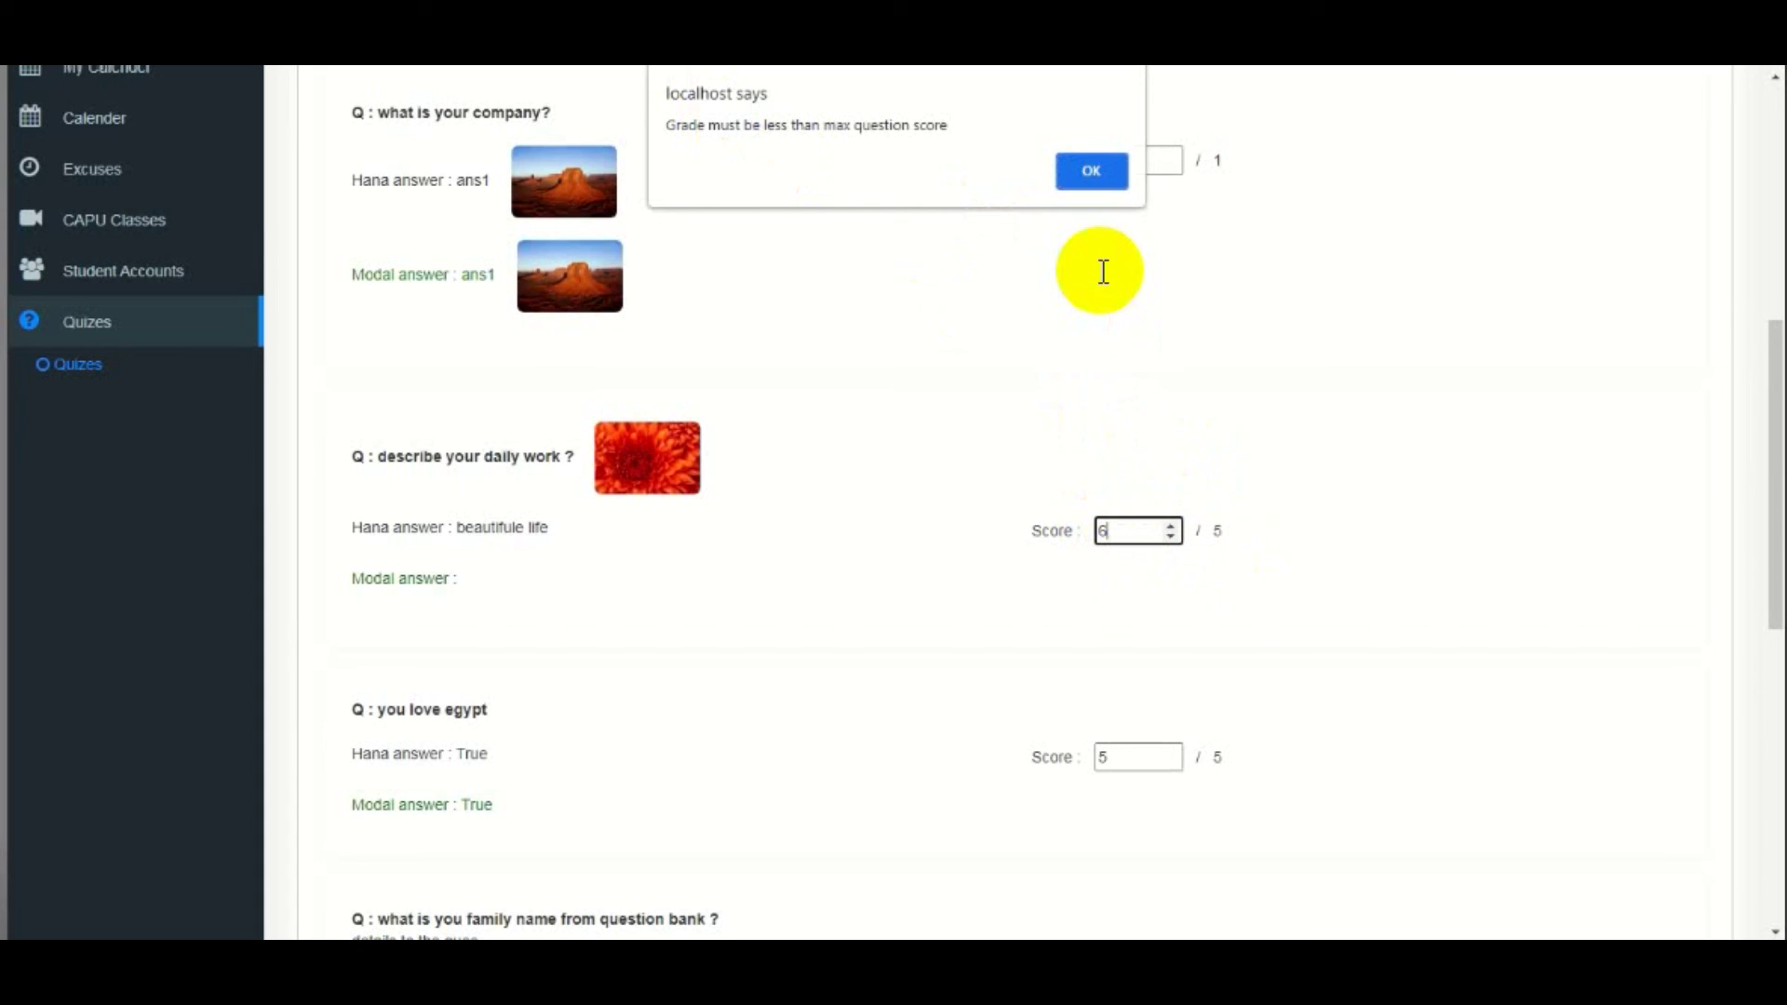
click(1102, 188)
- Try to save the submission with the essay score above its maximum, and dismiss the alert
scroll(1327, 430, down, 4)
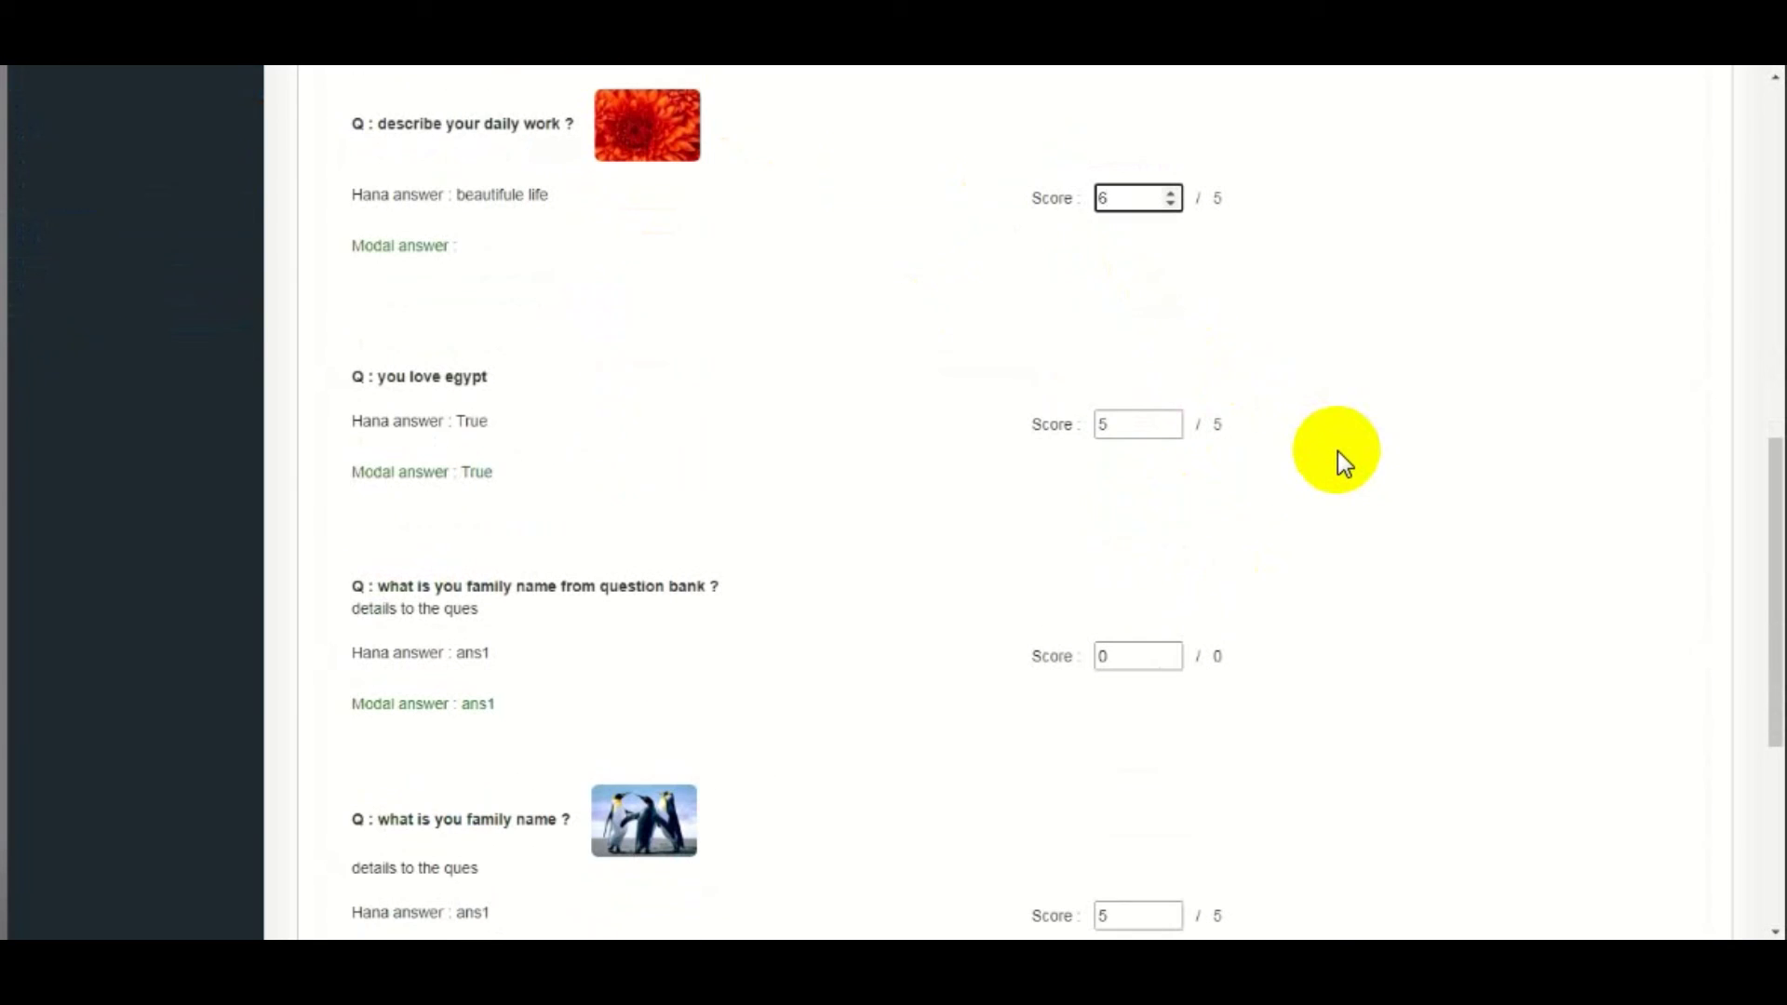
scroll(1144, 251, down, 6)
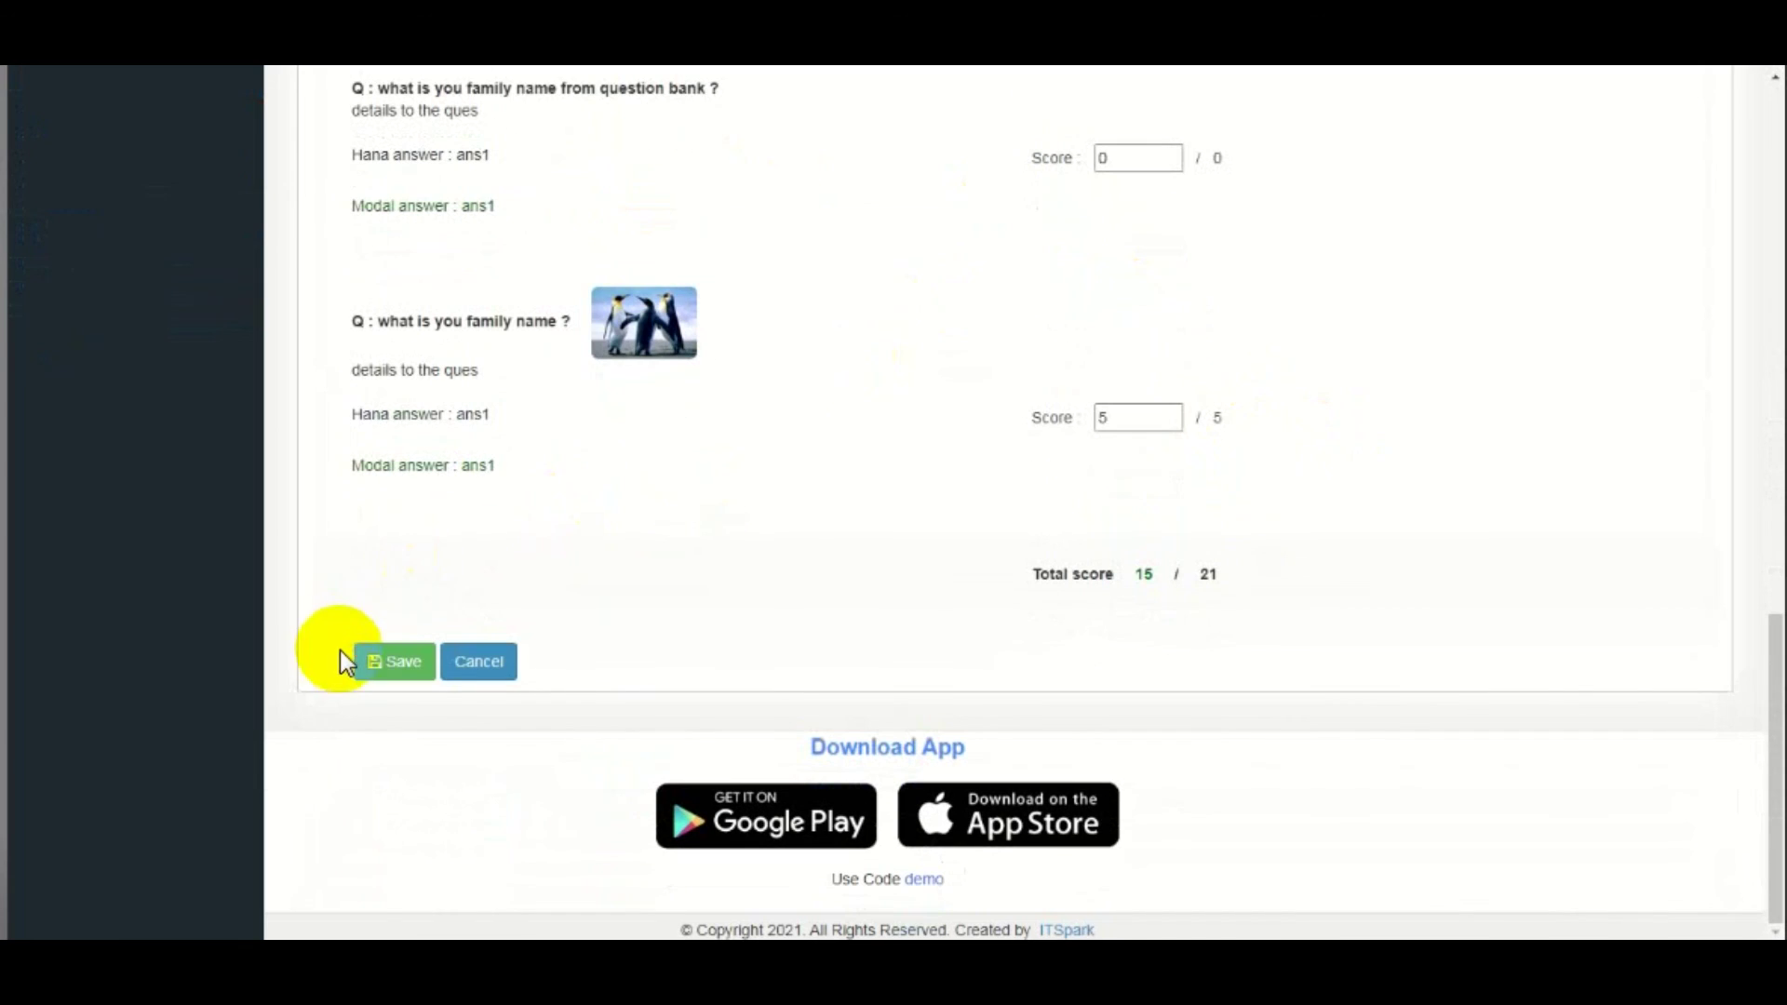
click(402, 663)
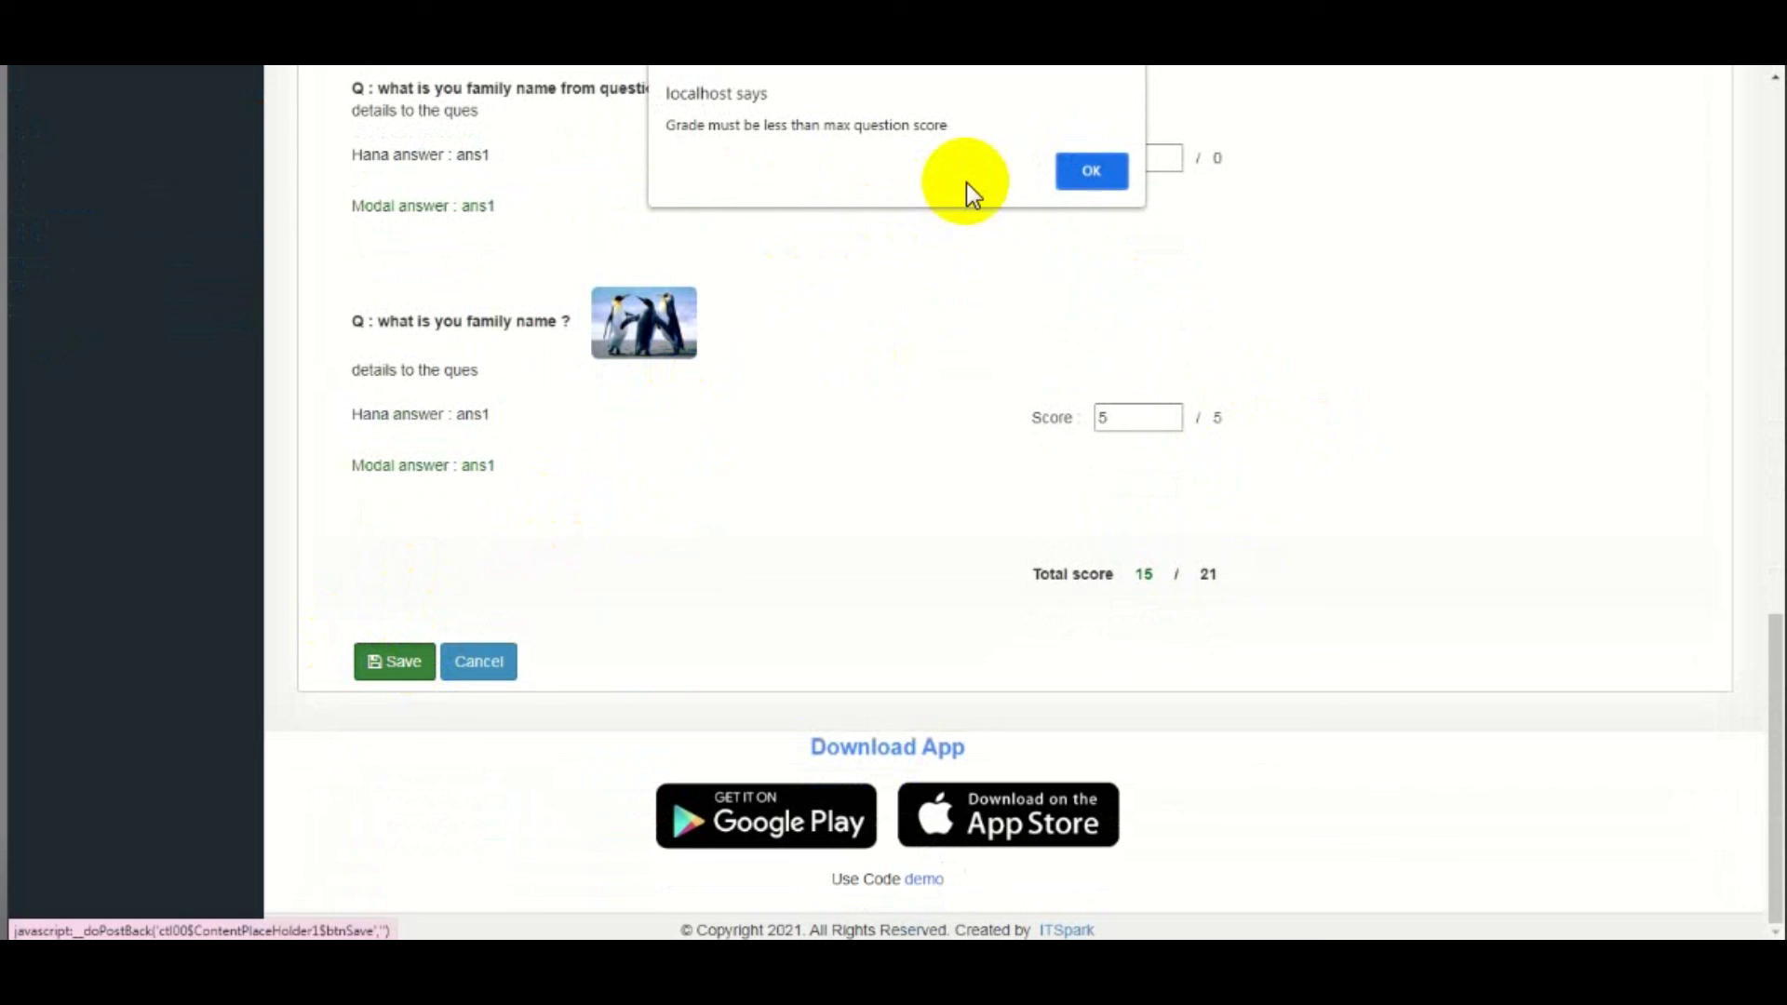
click(1087, 170)
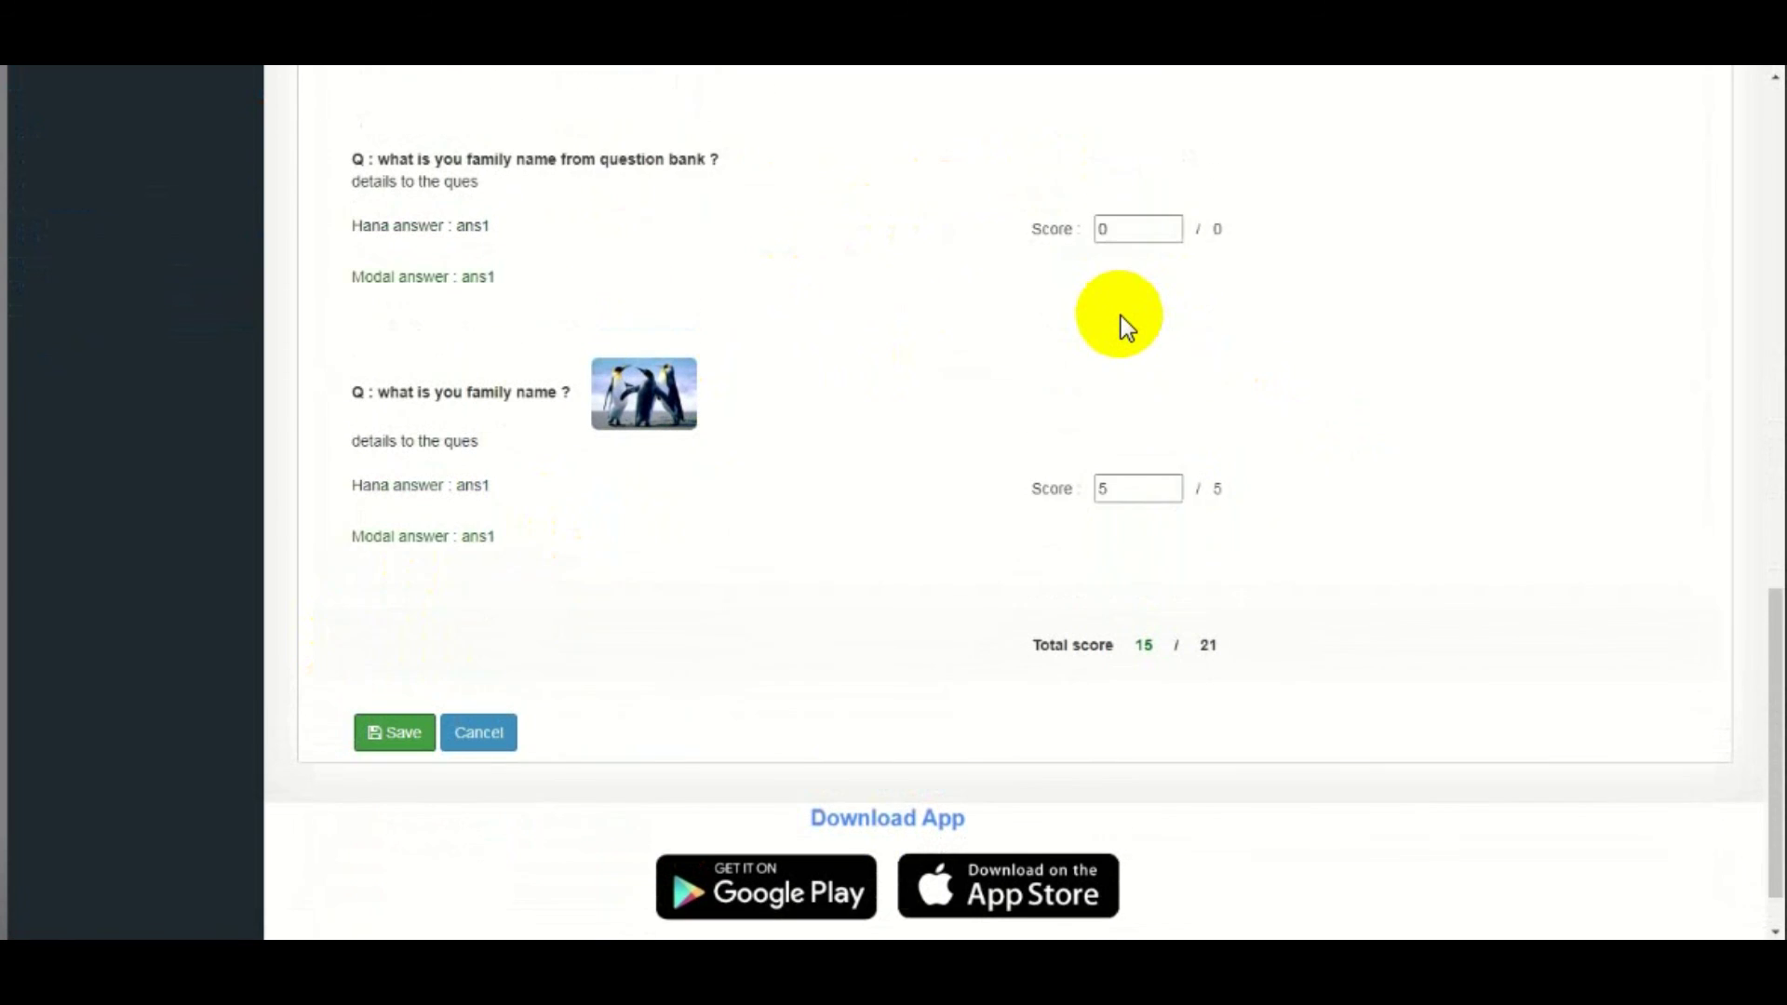
- Set the score of the essay question "describe your daily work ?" to 4
scroll(1120, 316, up, 10)
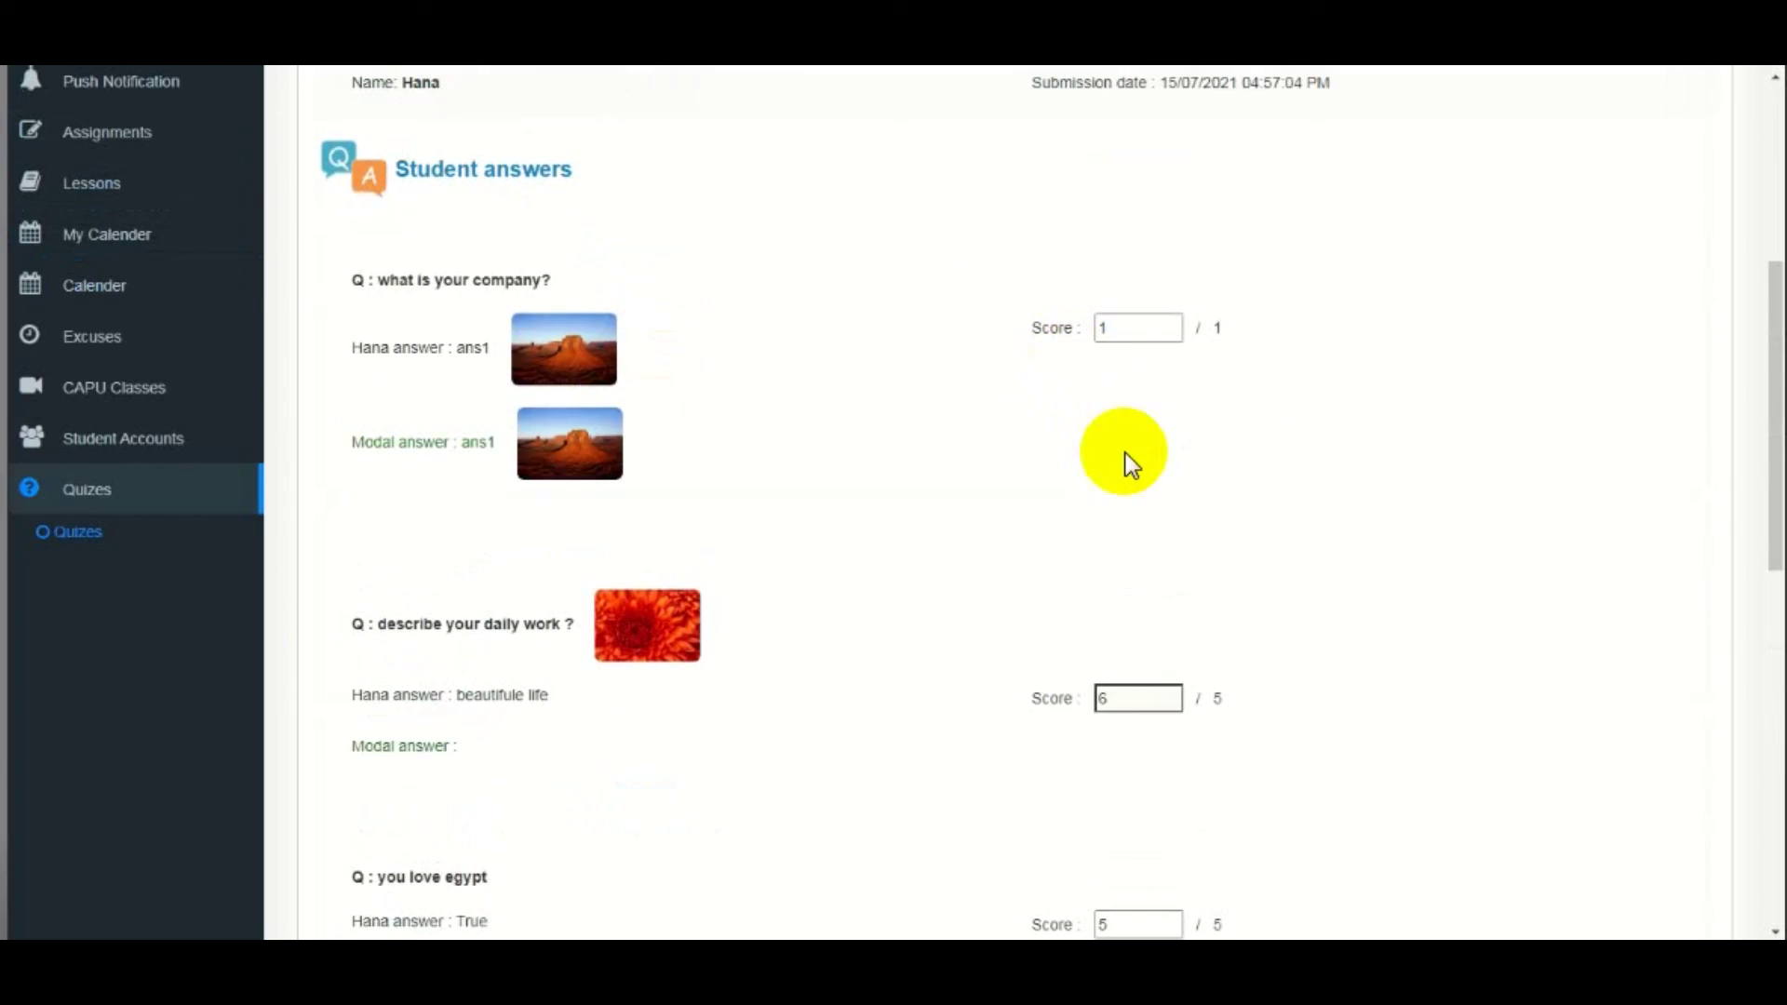
scroll(1092, 707, down, 5)
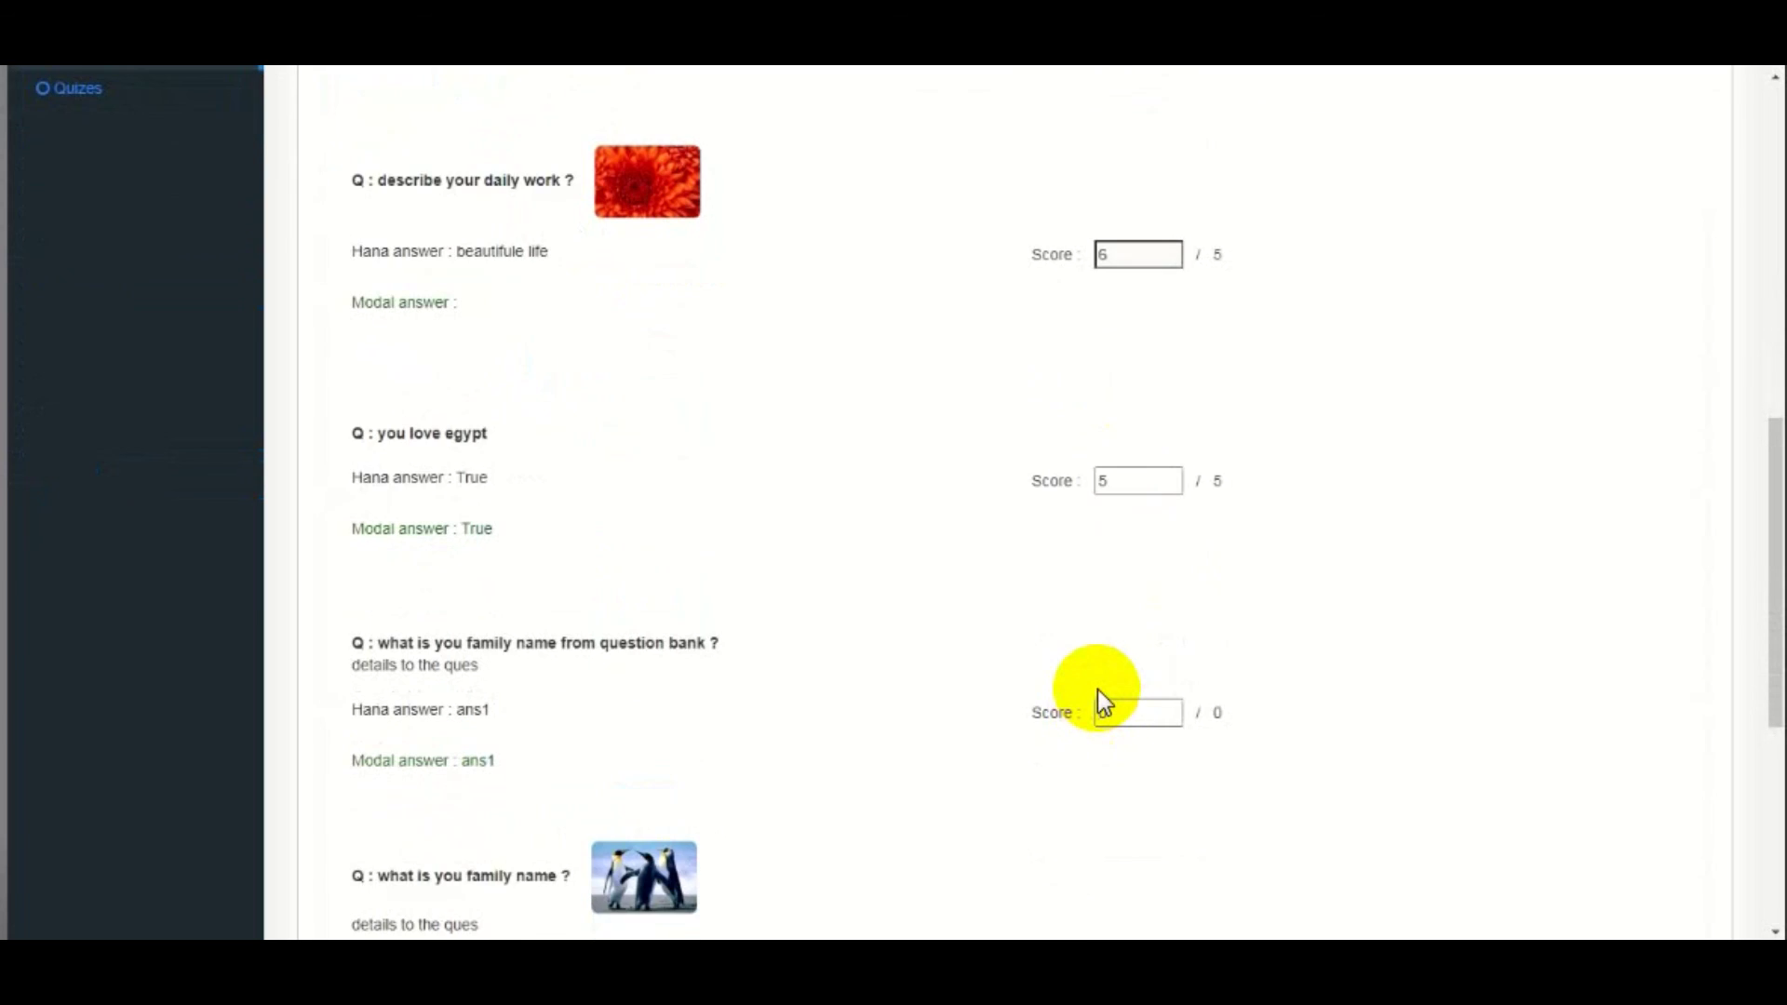
scroll(1099, 693, down, 5)
scroll(1099, 691, up, 5)
scroll(1154, 298, up, 3)
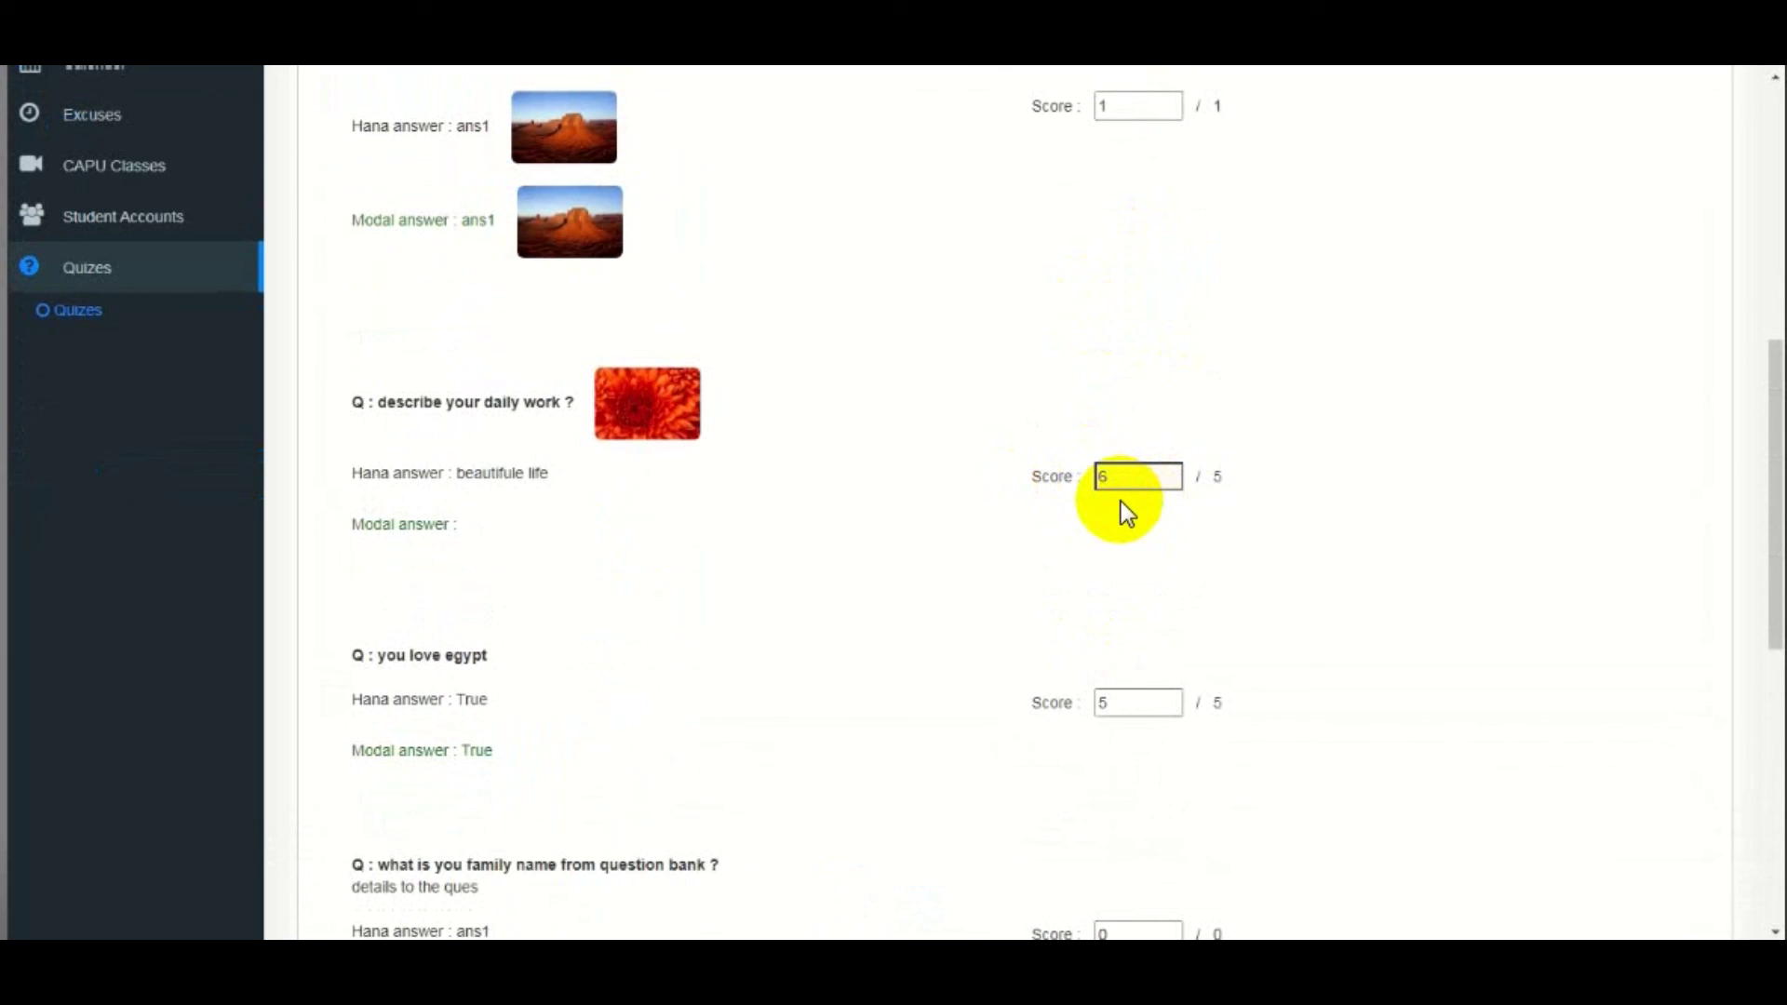
key(ctrl+a)
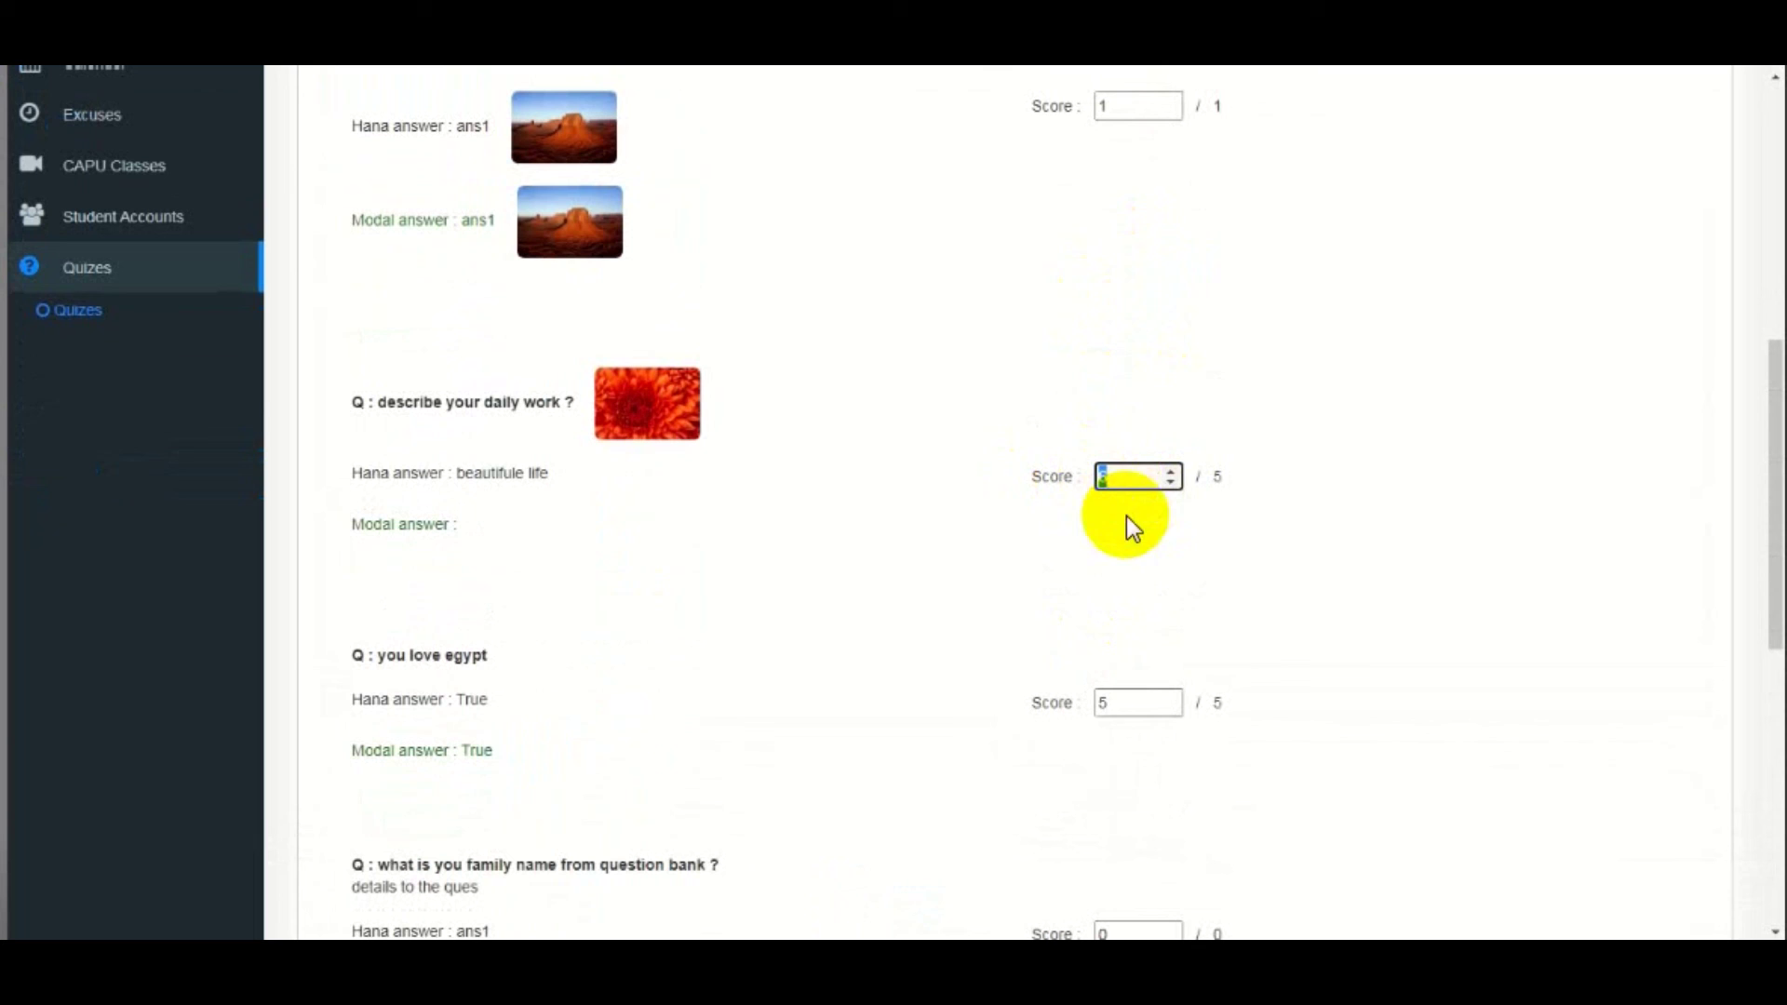
text(4)
- Check the submission's total score and save the corrected scores
scroll(1153, 556, down, 4)
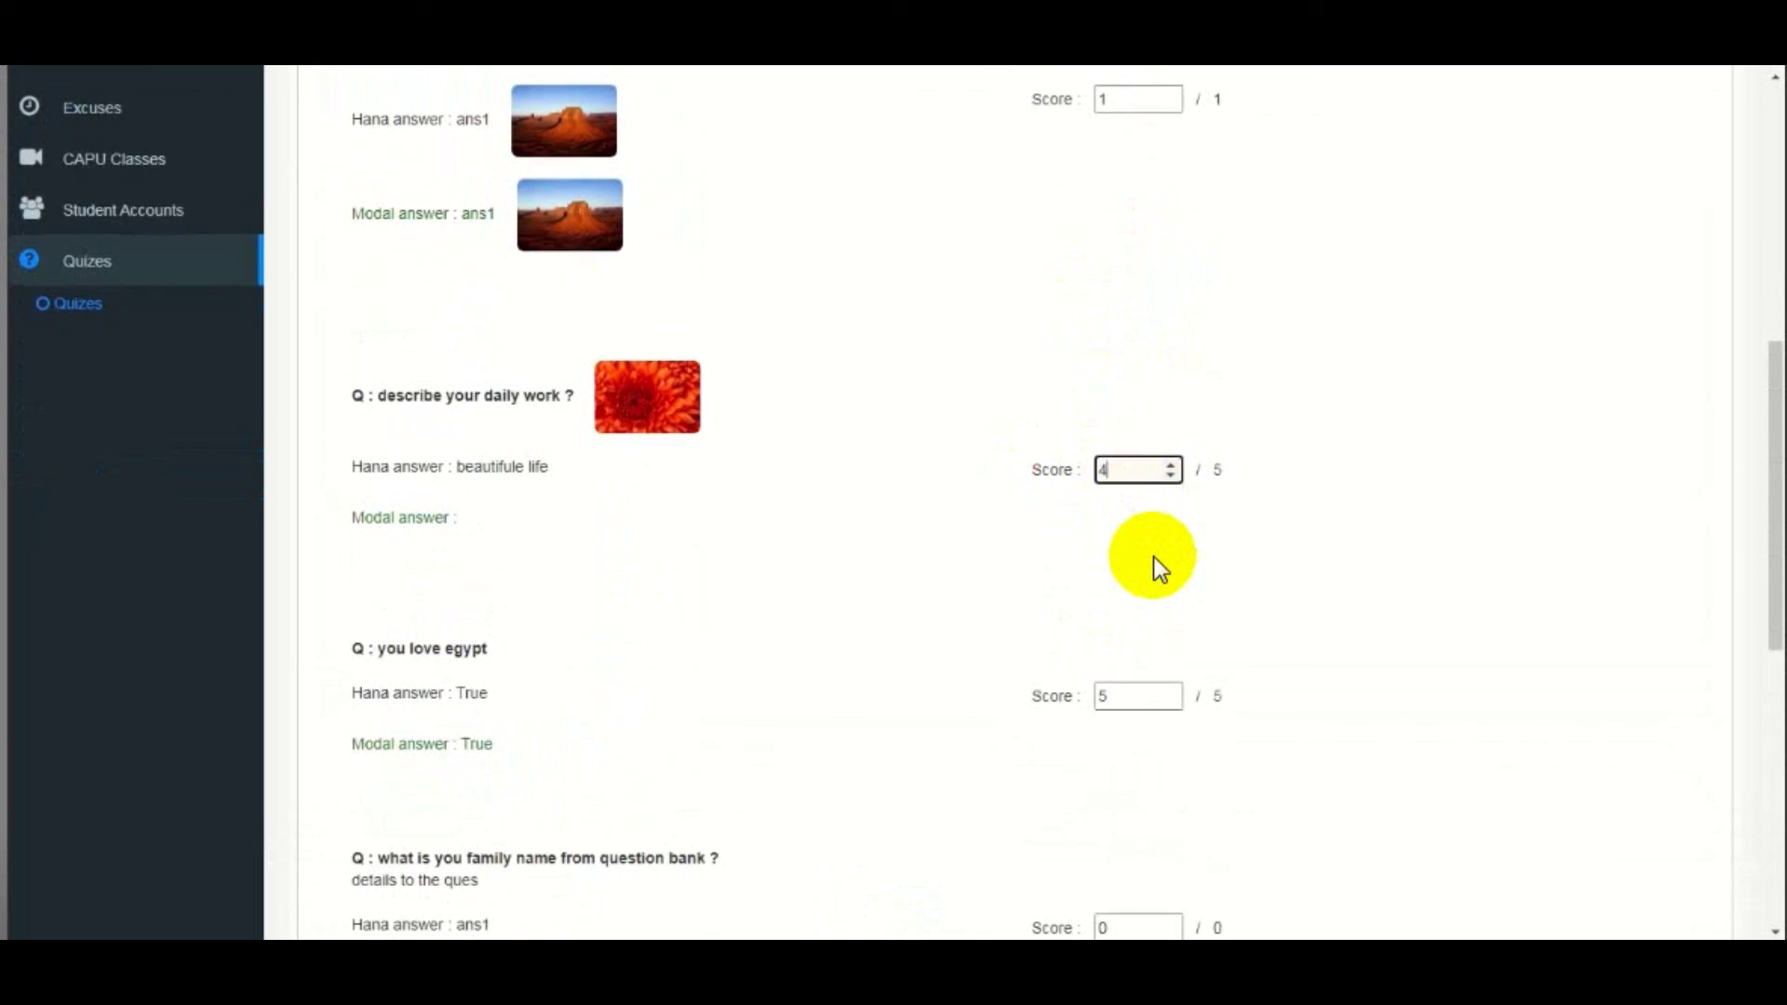
scroll(1153, 557, down, 1)
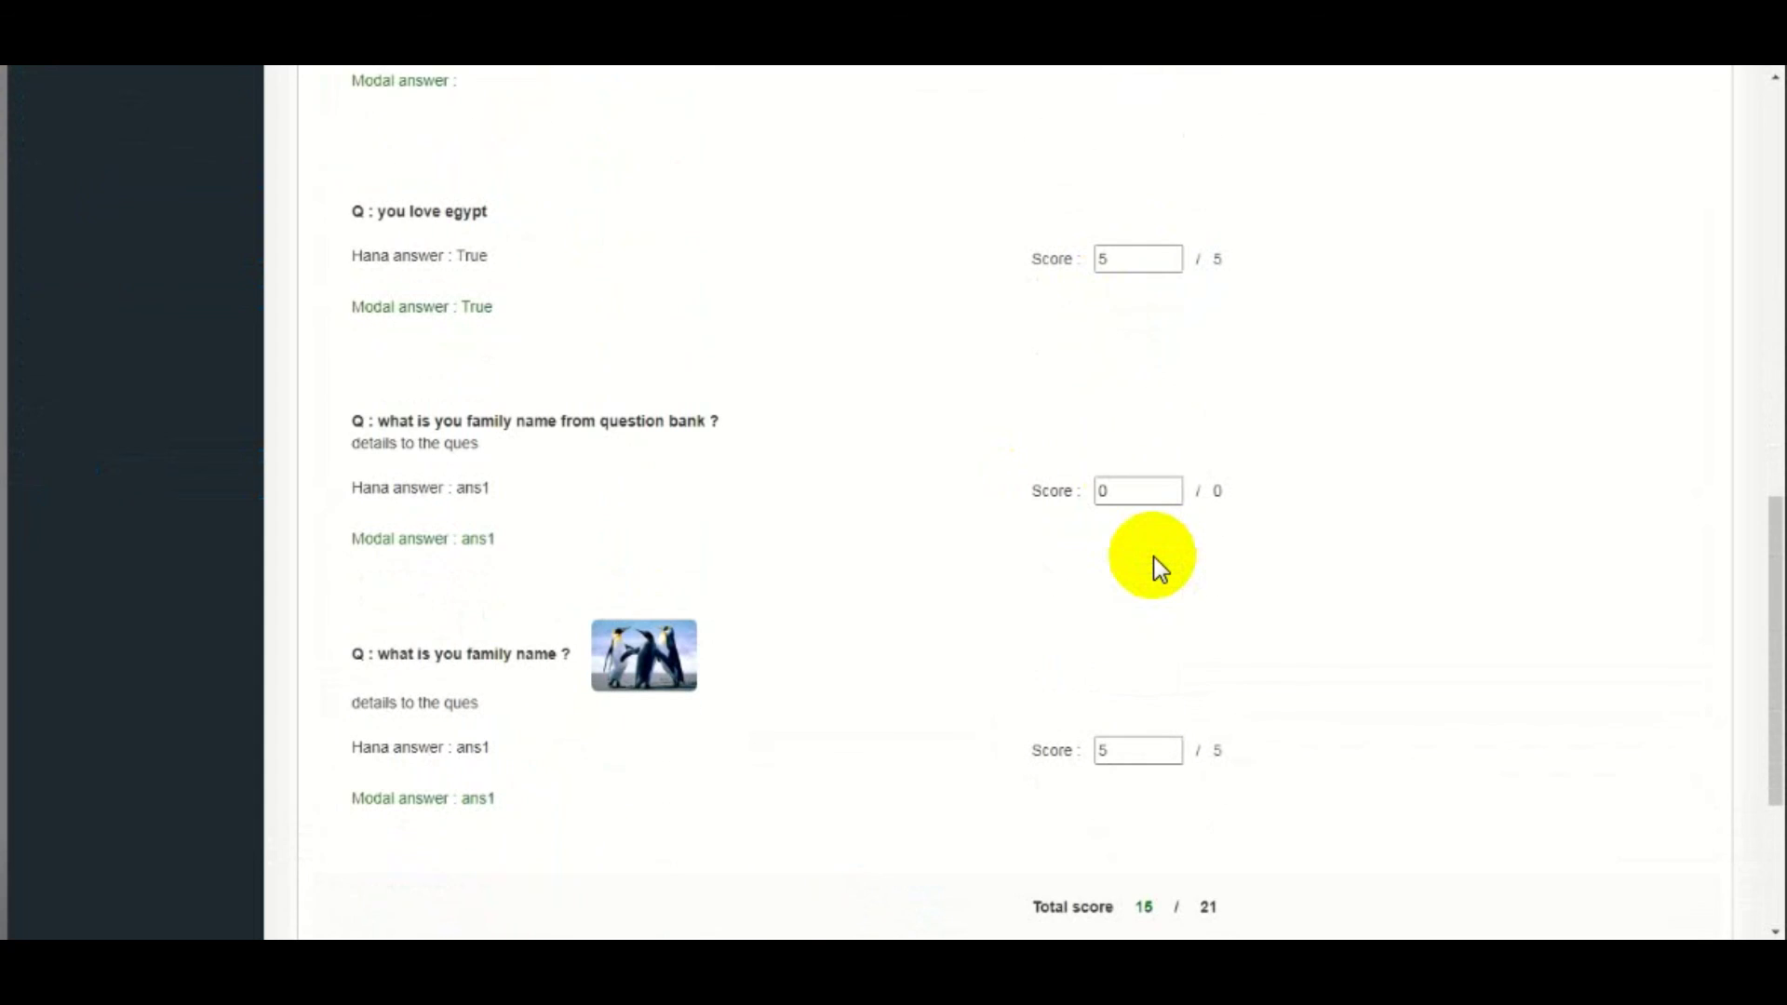
scroll(1153, 557, down, 1)
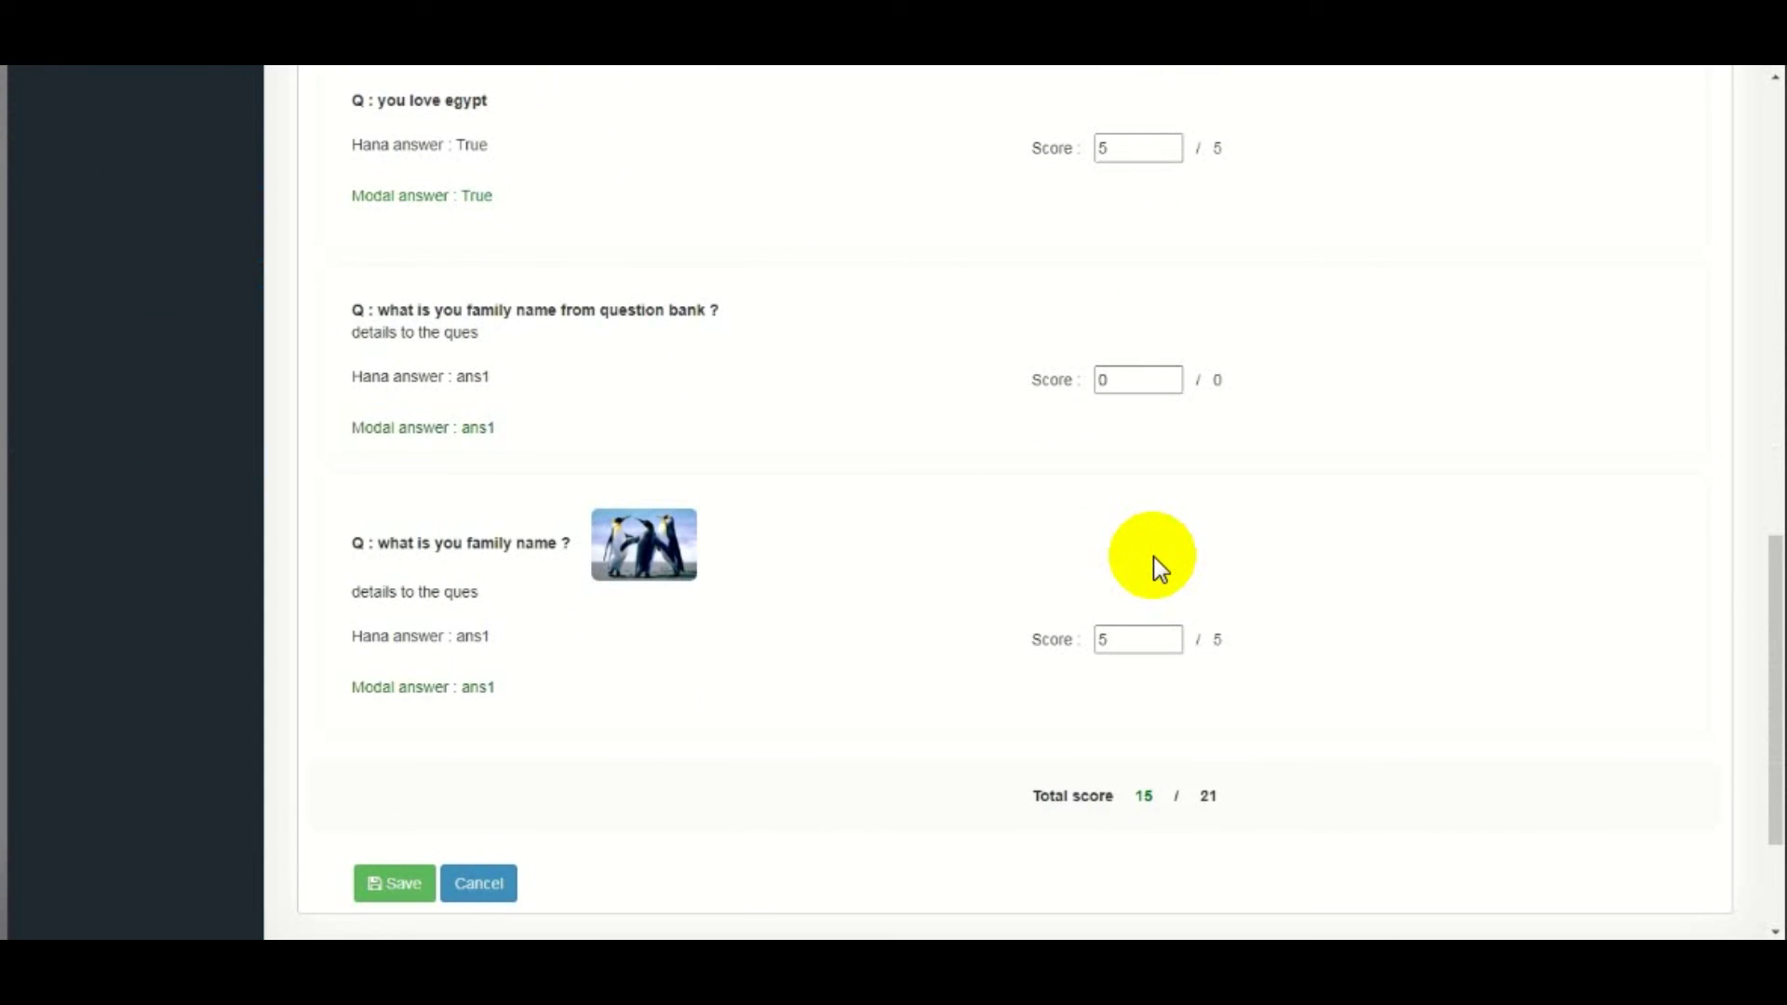
scroll(1153, 557, down, 1)
scroll(507, 734, down, 2)
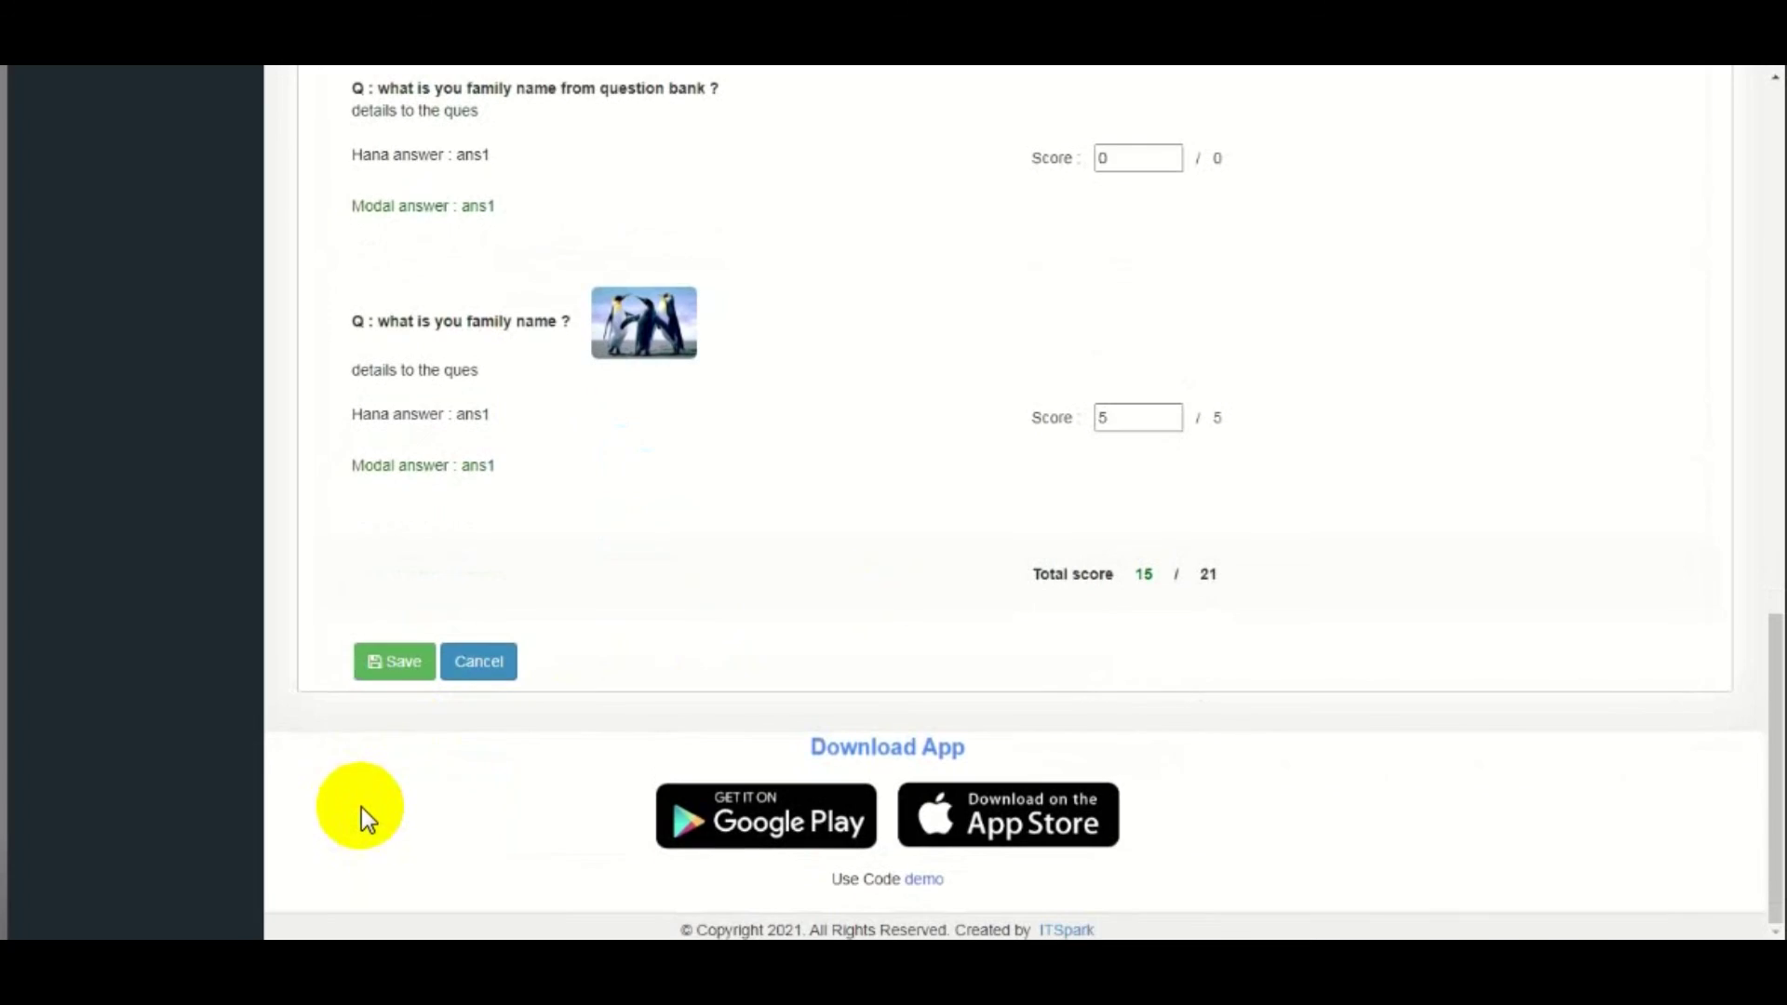
click(393, 661)
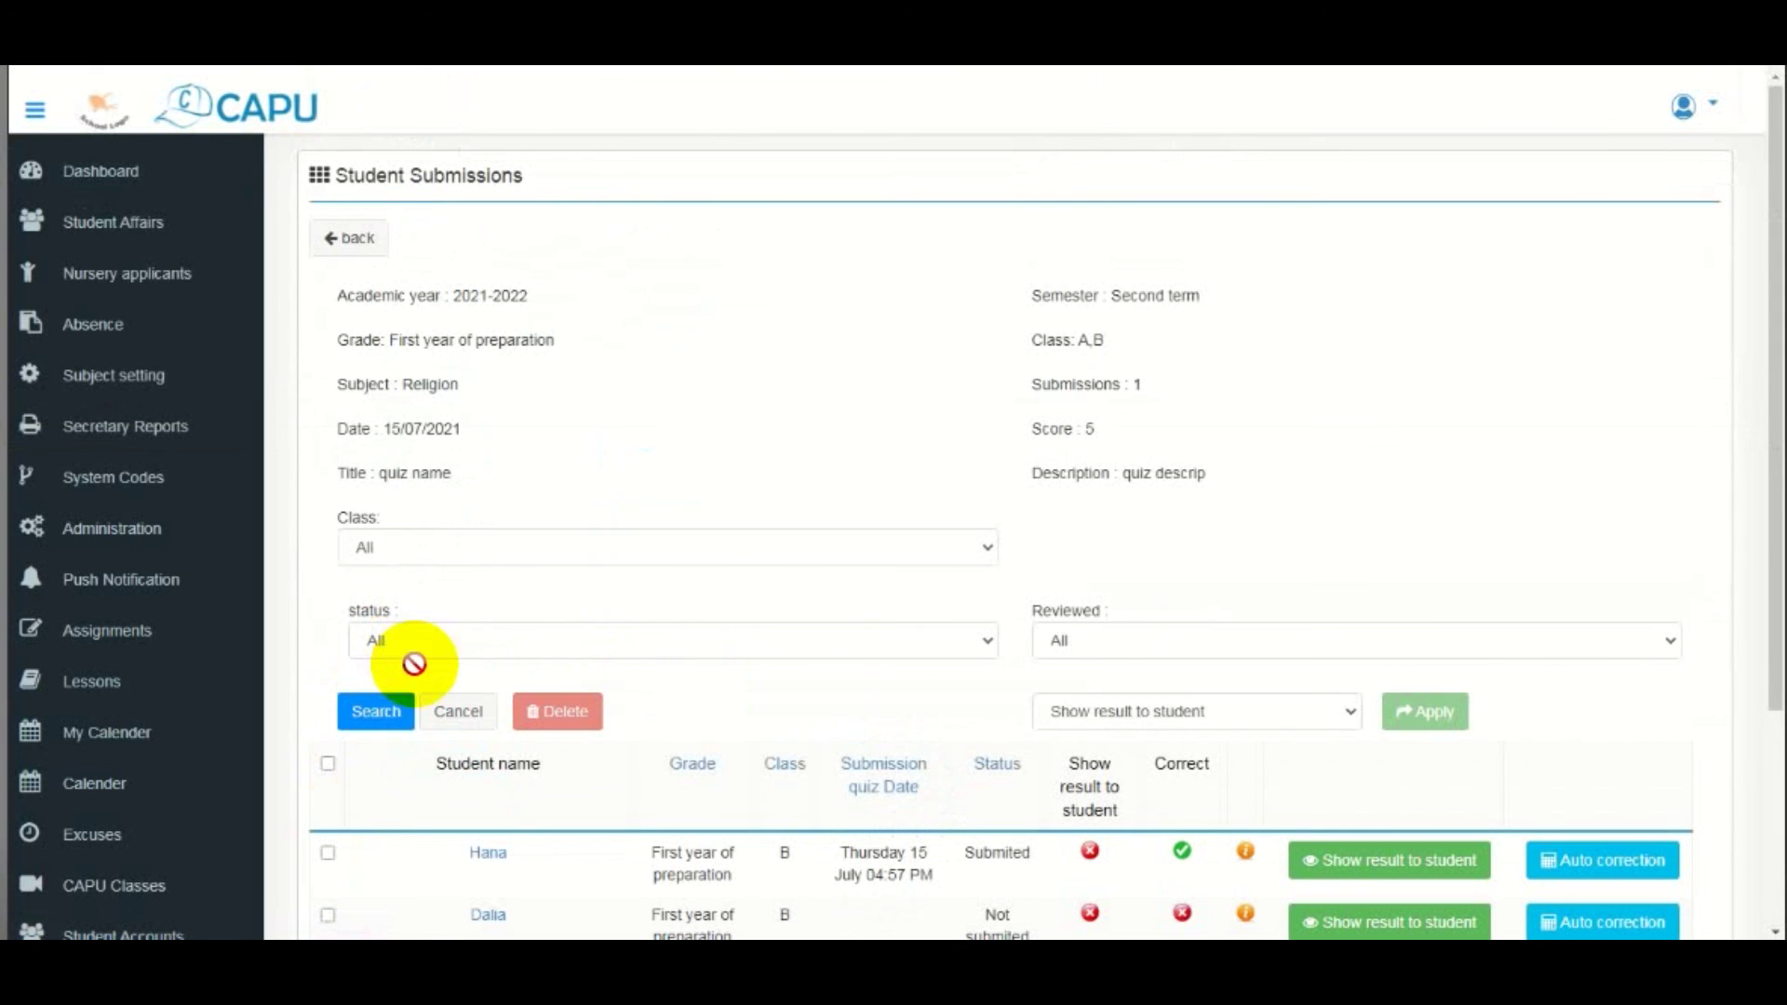
- Reopen the corrected submission, check the quiz grade and the saved essay score, and return to the submissions list
scroll(1007, 811, down, 2)
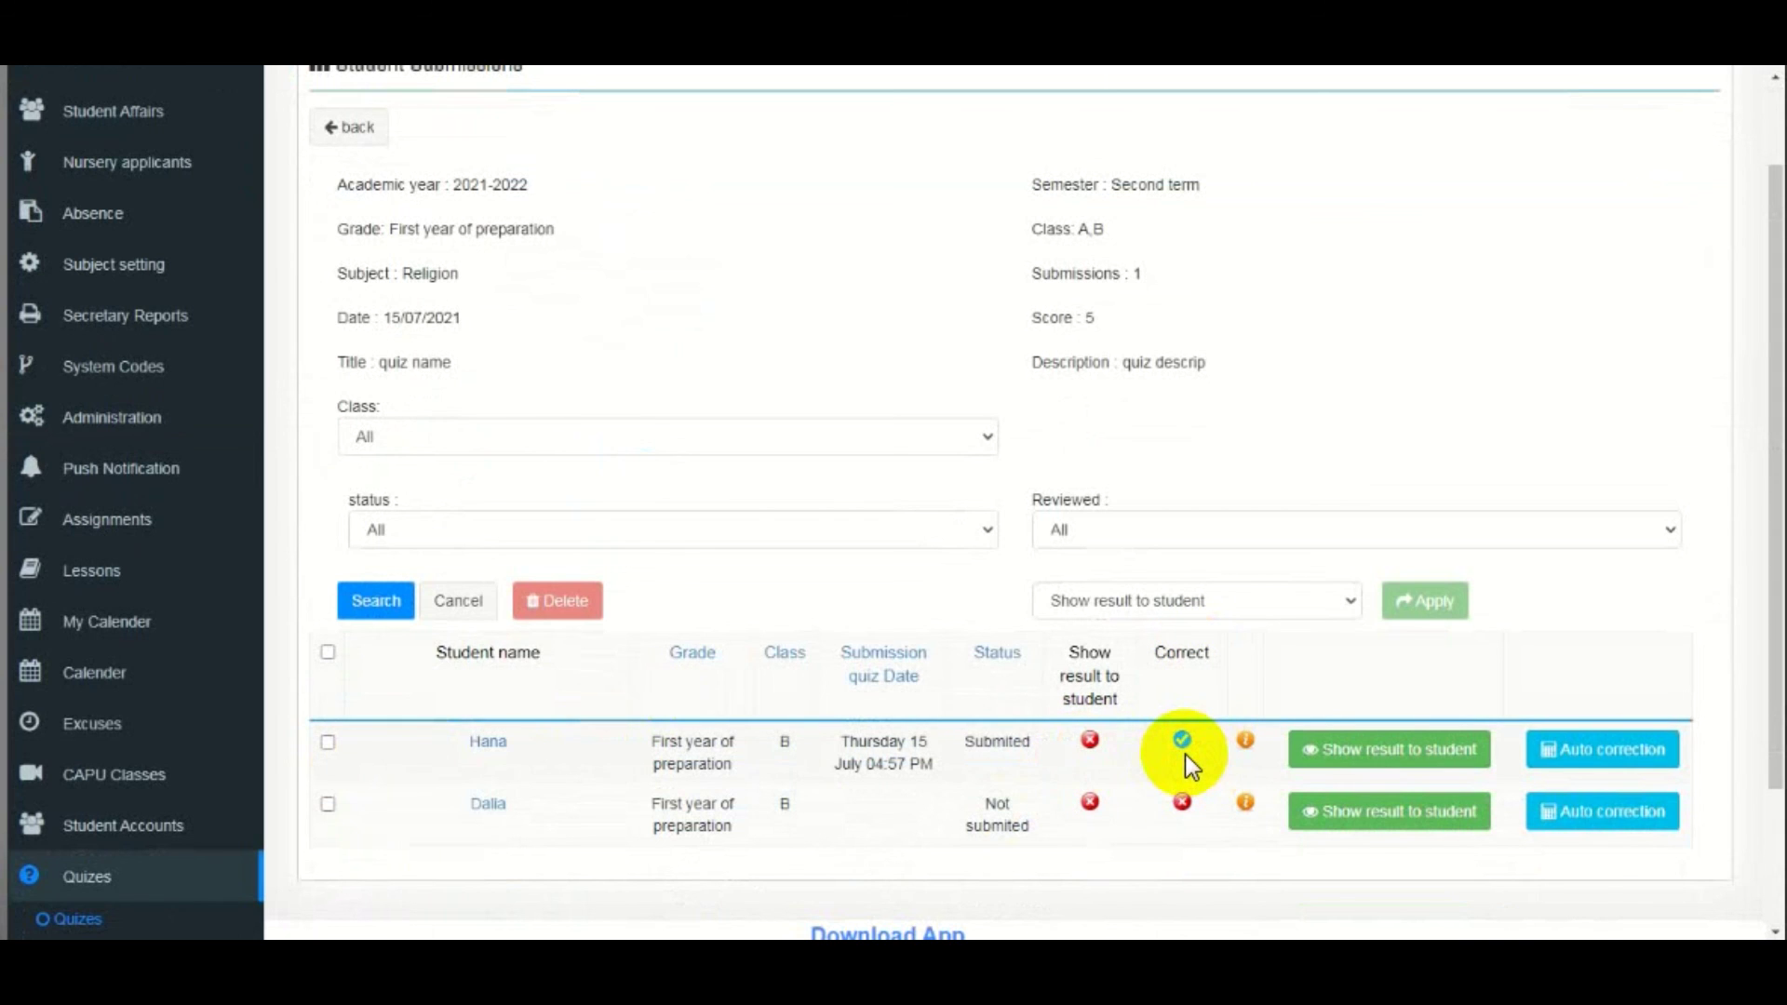
click(497, 745)
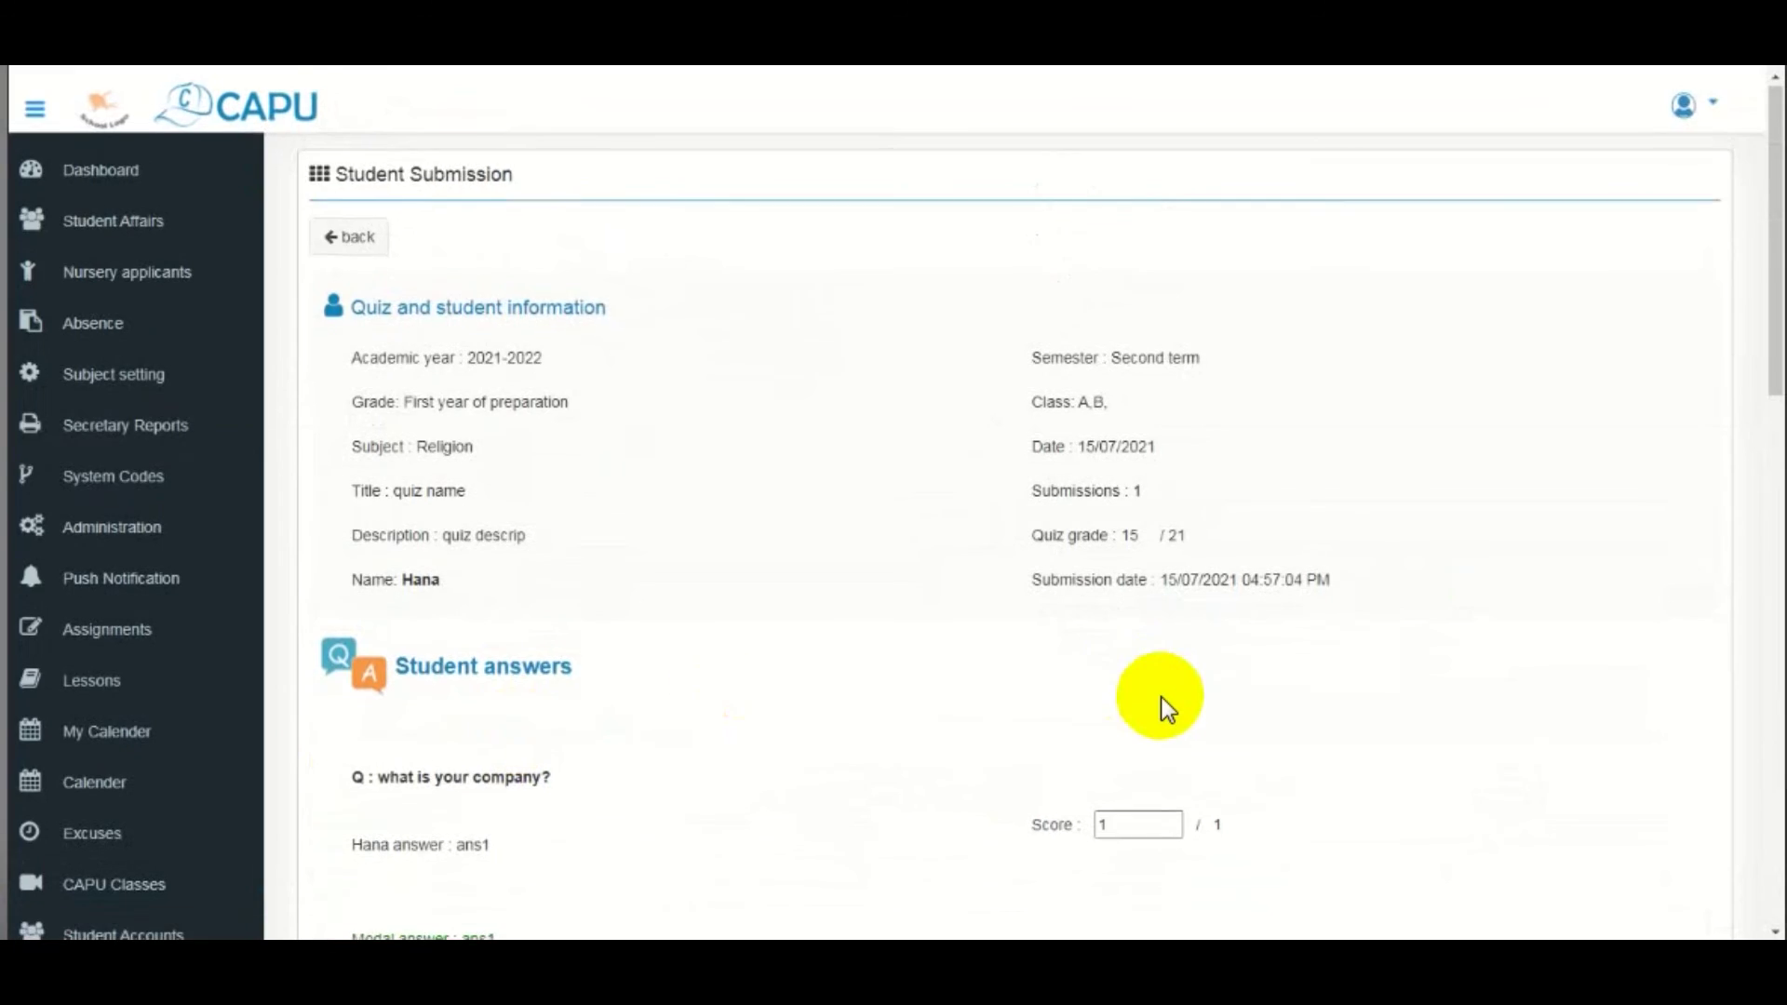
scroll(1159, 696, down, 8)
scroll(1160, 696, down, 1)
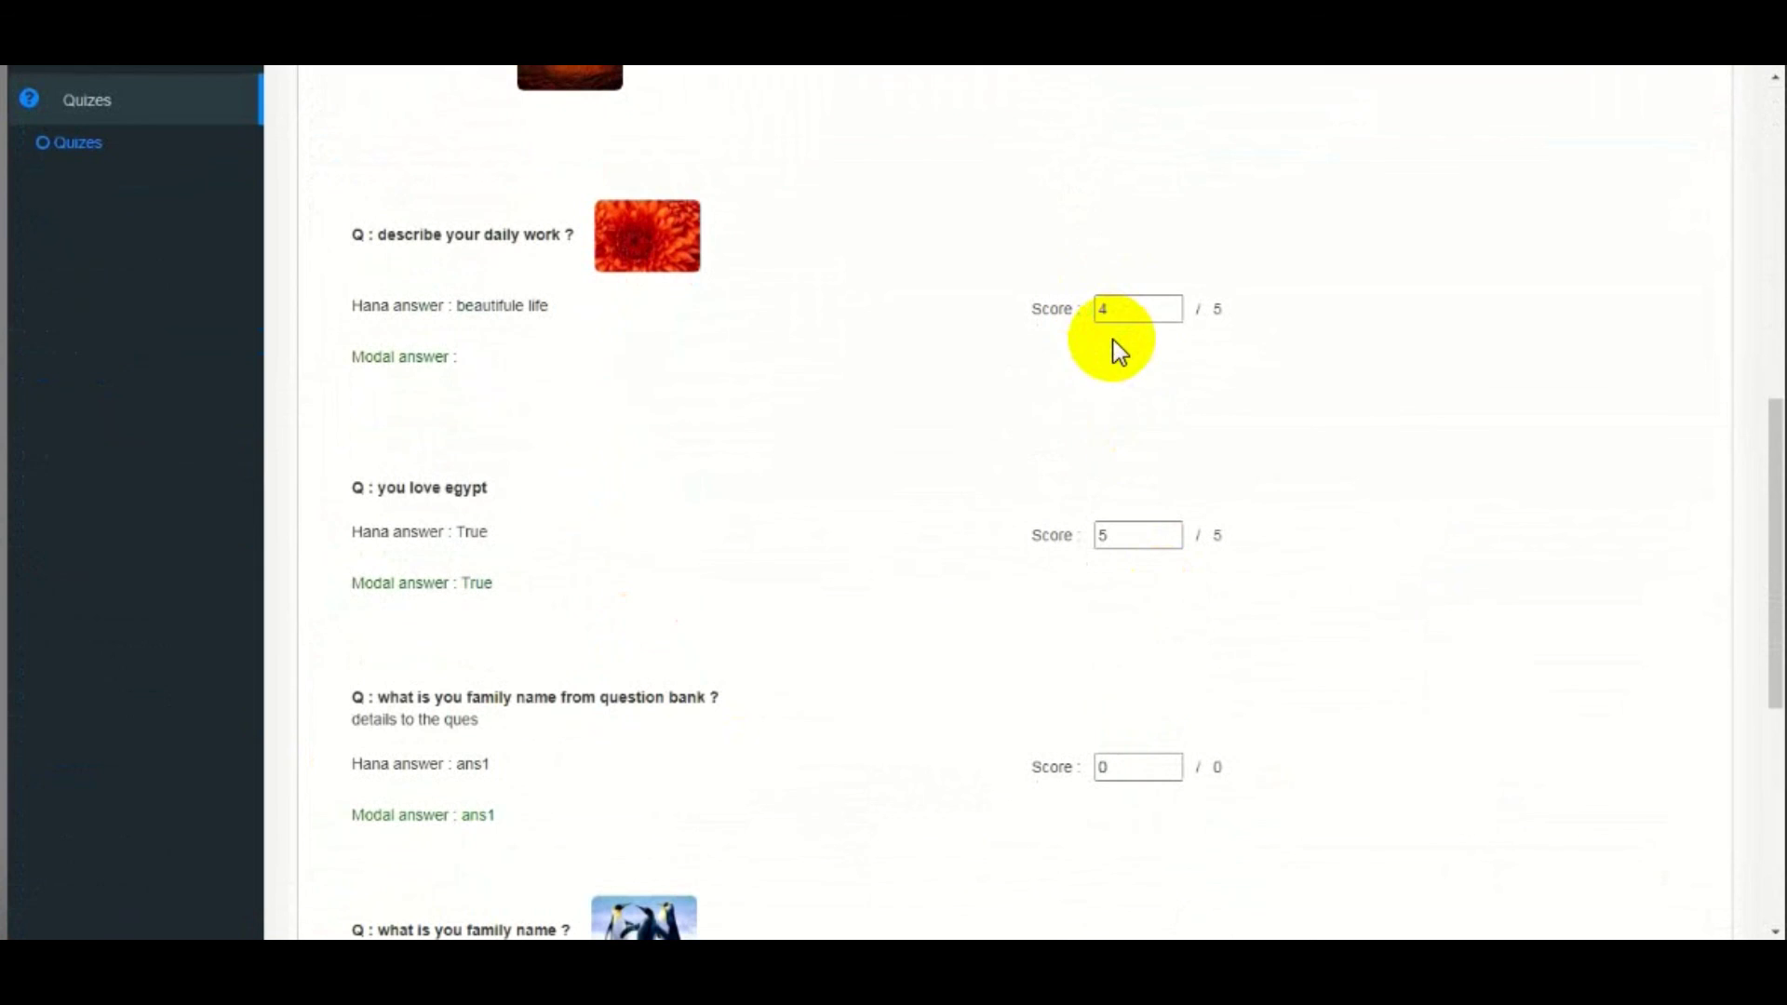
scroll(1150, 522, up, 10)
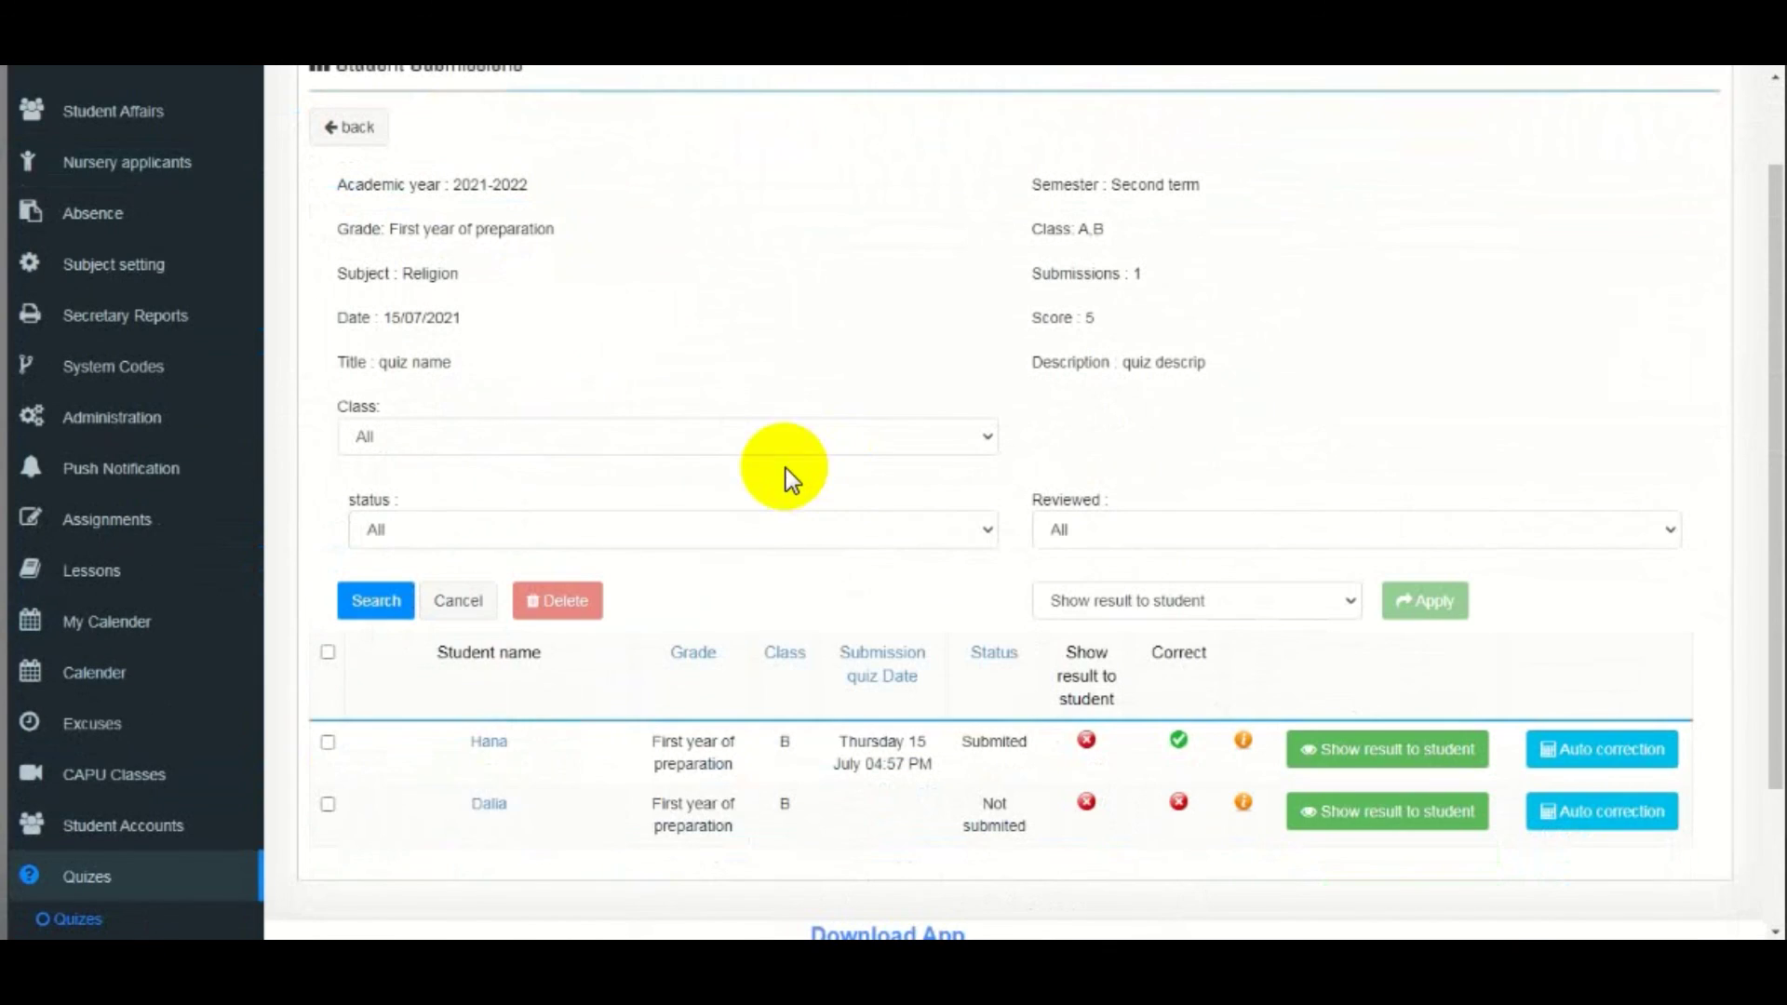
- Switch to the student site and look through the quizzes list for a result on the submitted Religion quiz "quiz name"
scroll(791, 521, down, 2)
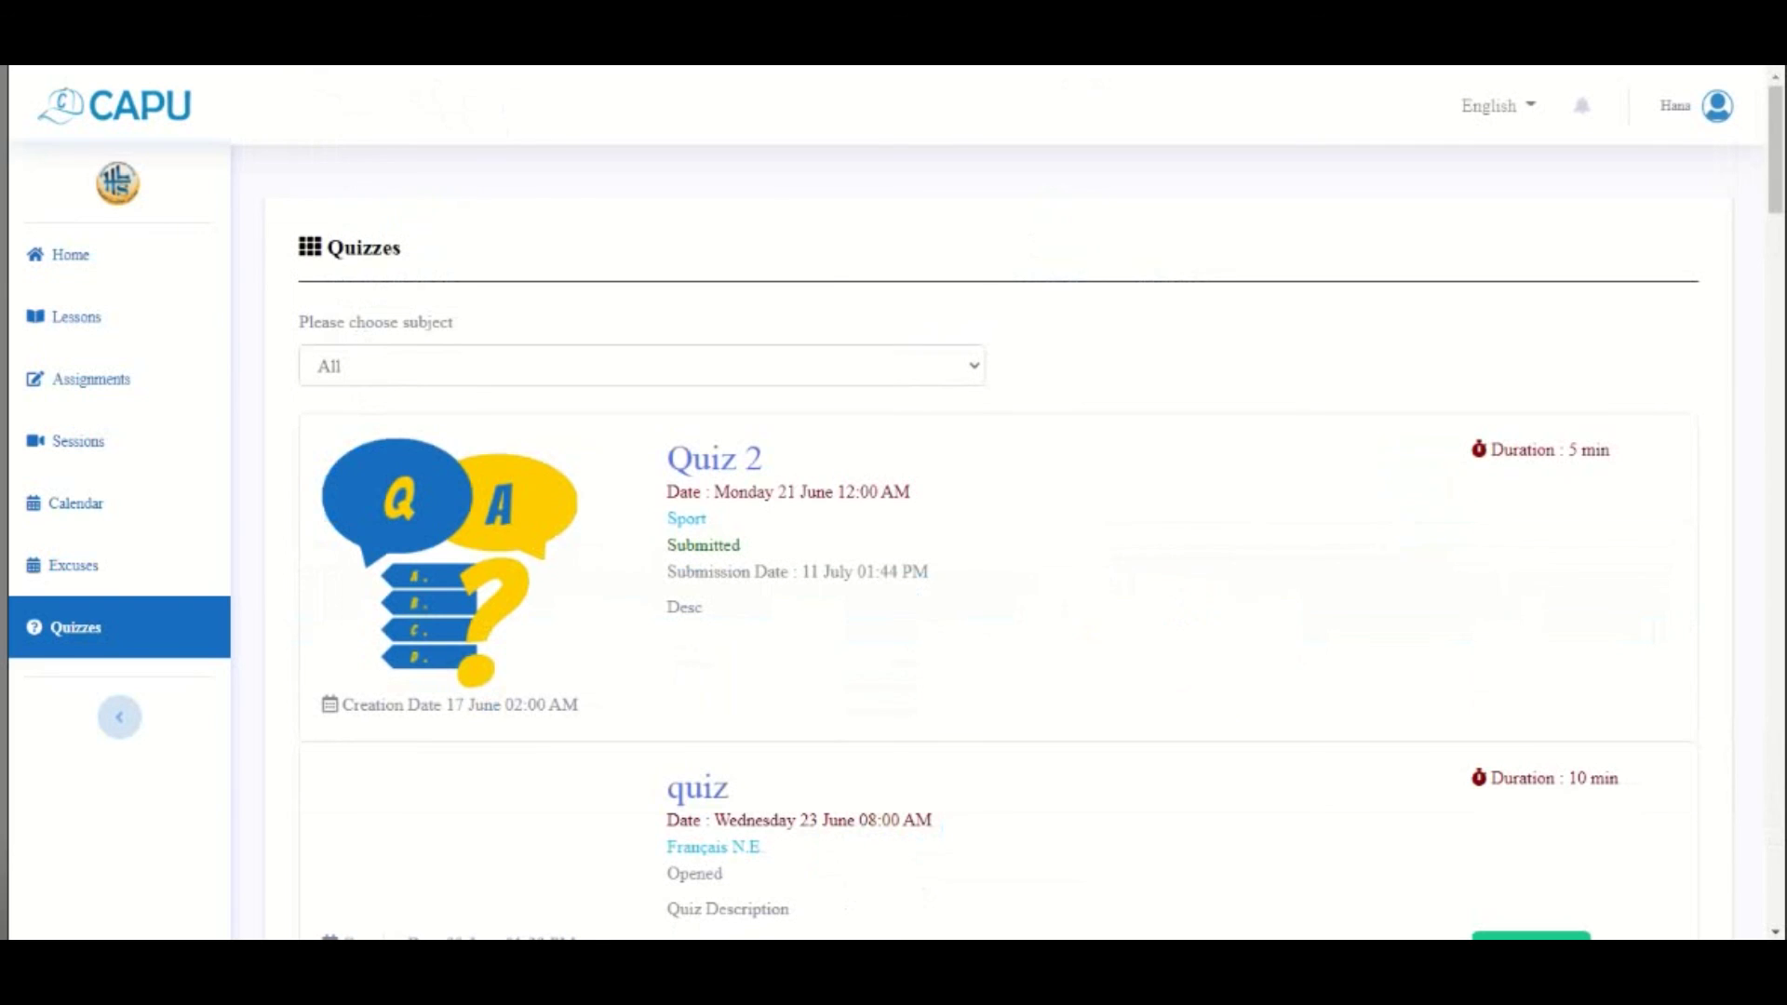
scroll(895, 559, down, 3)
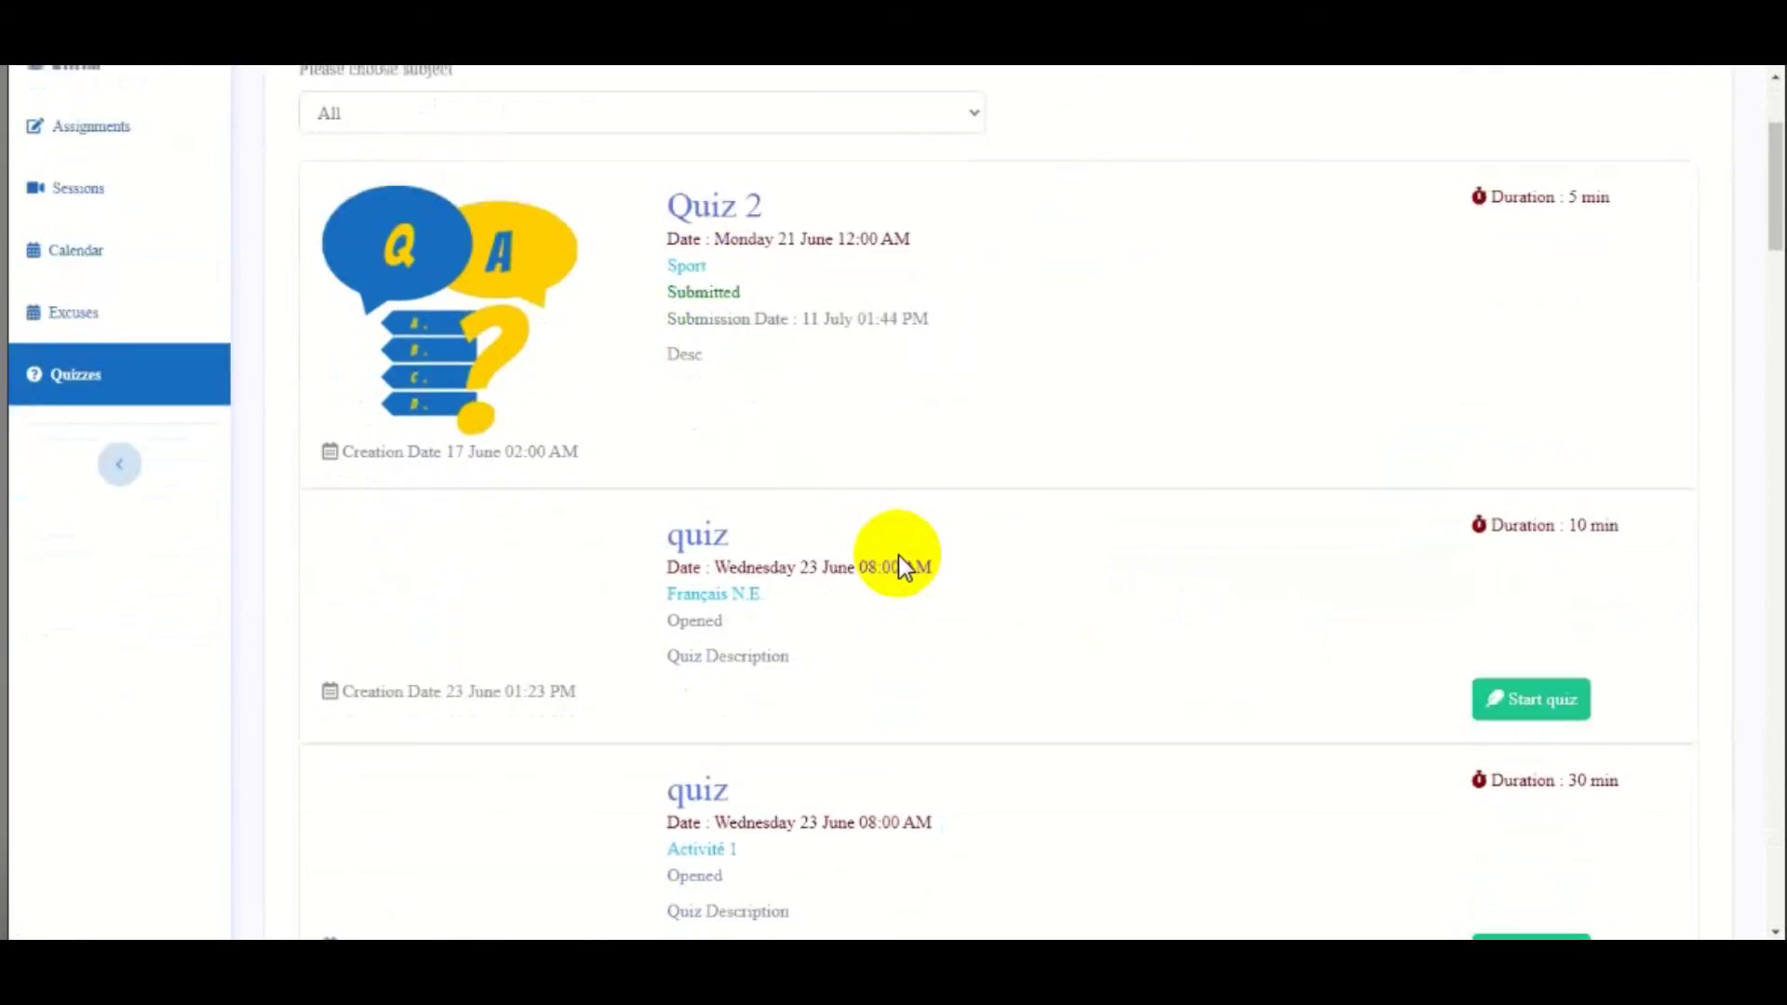
scroll(899, 564, down, 15)
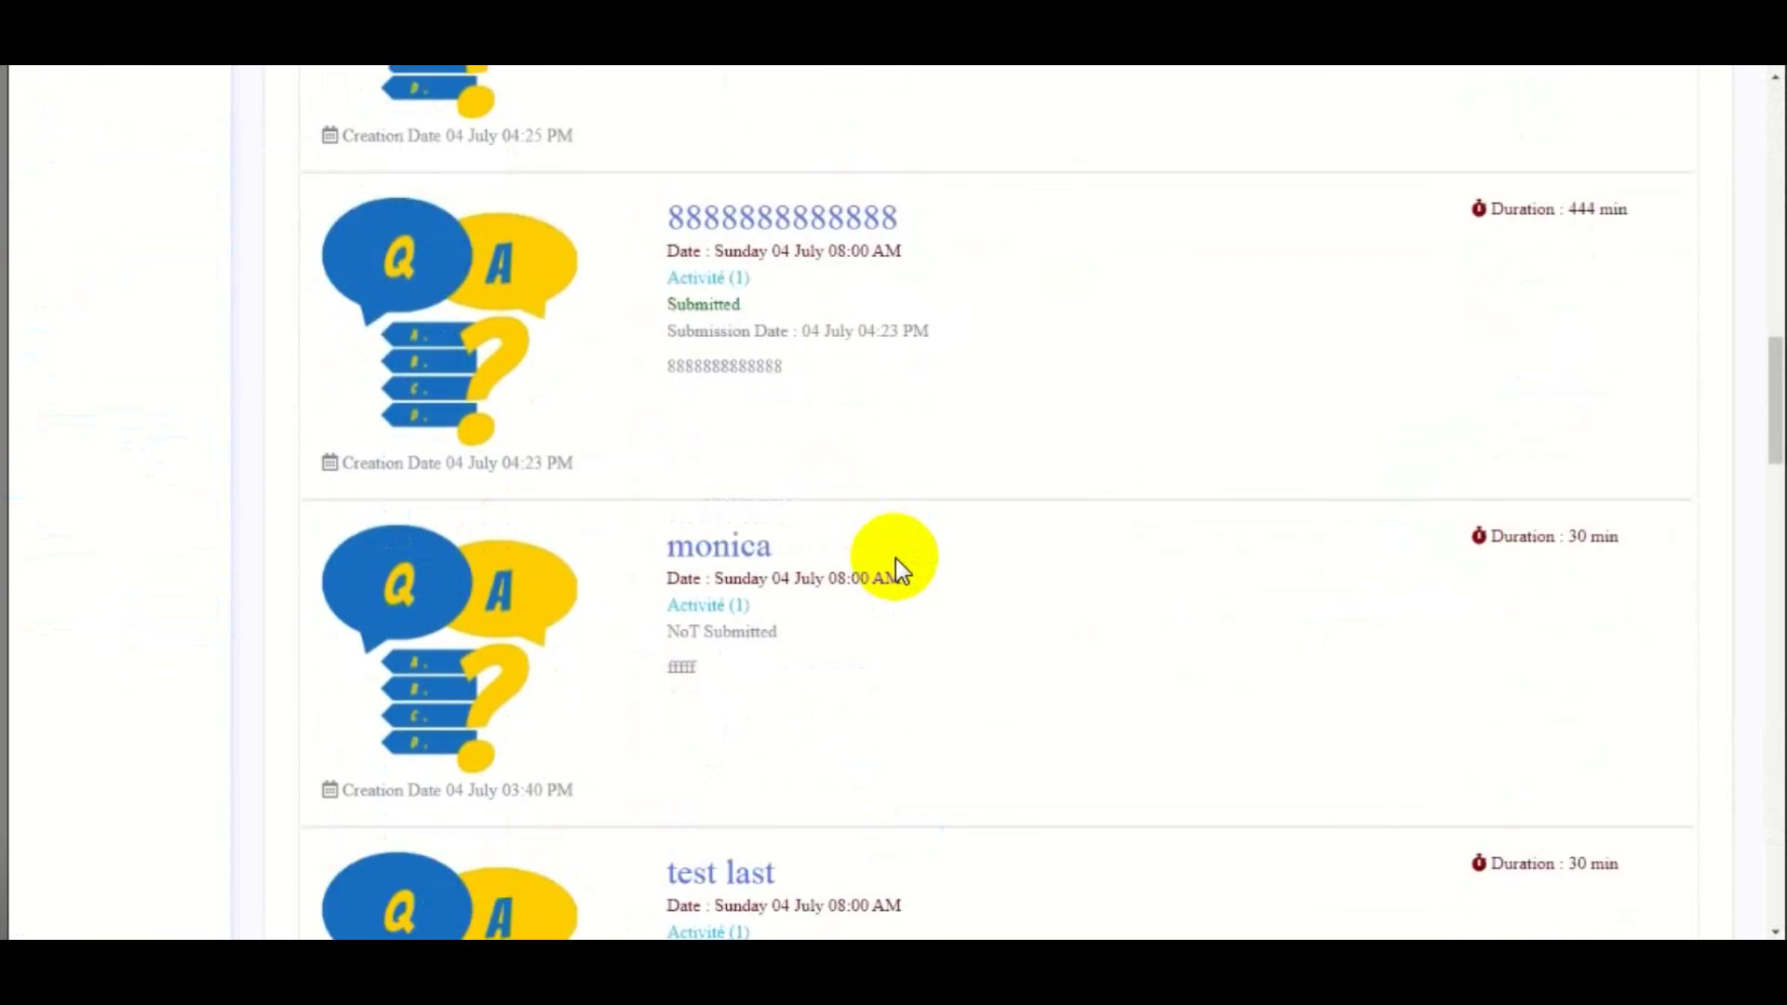
scroll(895, 558, down, 9)
scroll(893, 558, down, 3)
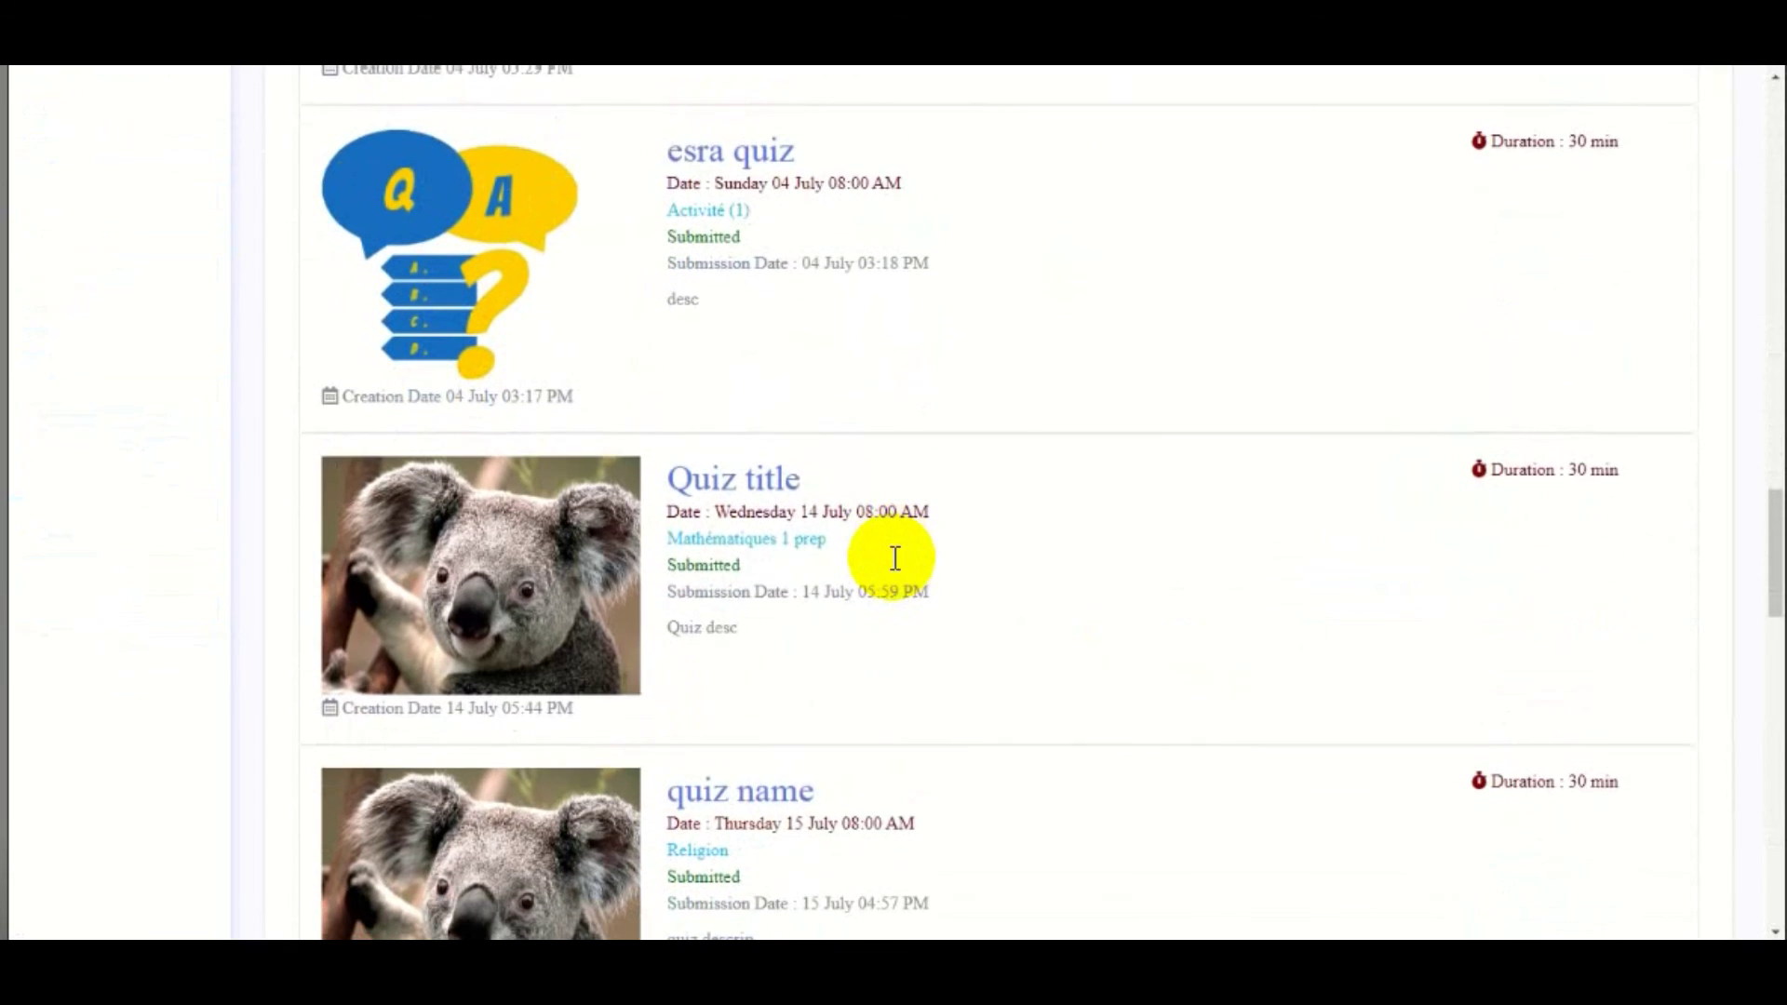
scroll(895, 559, down, 15)
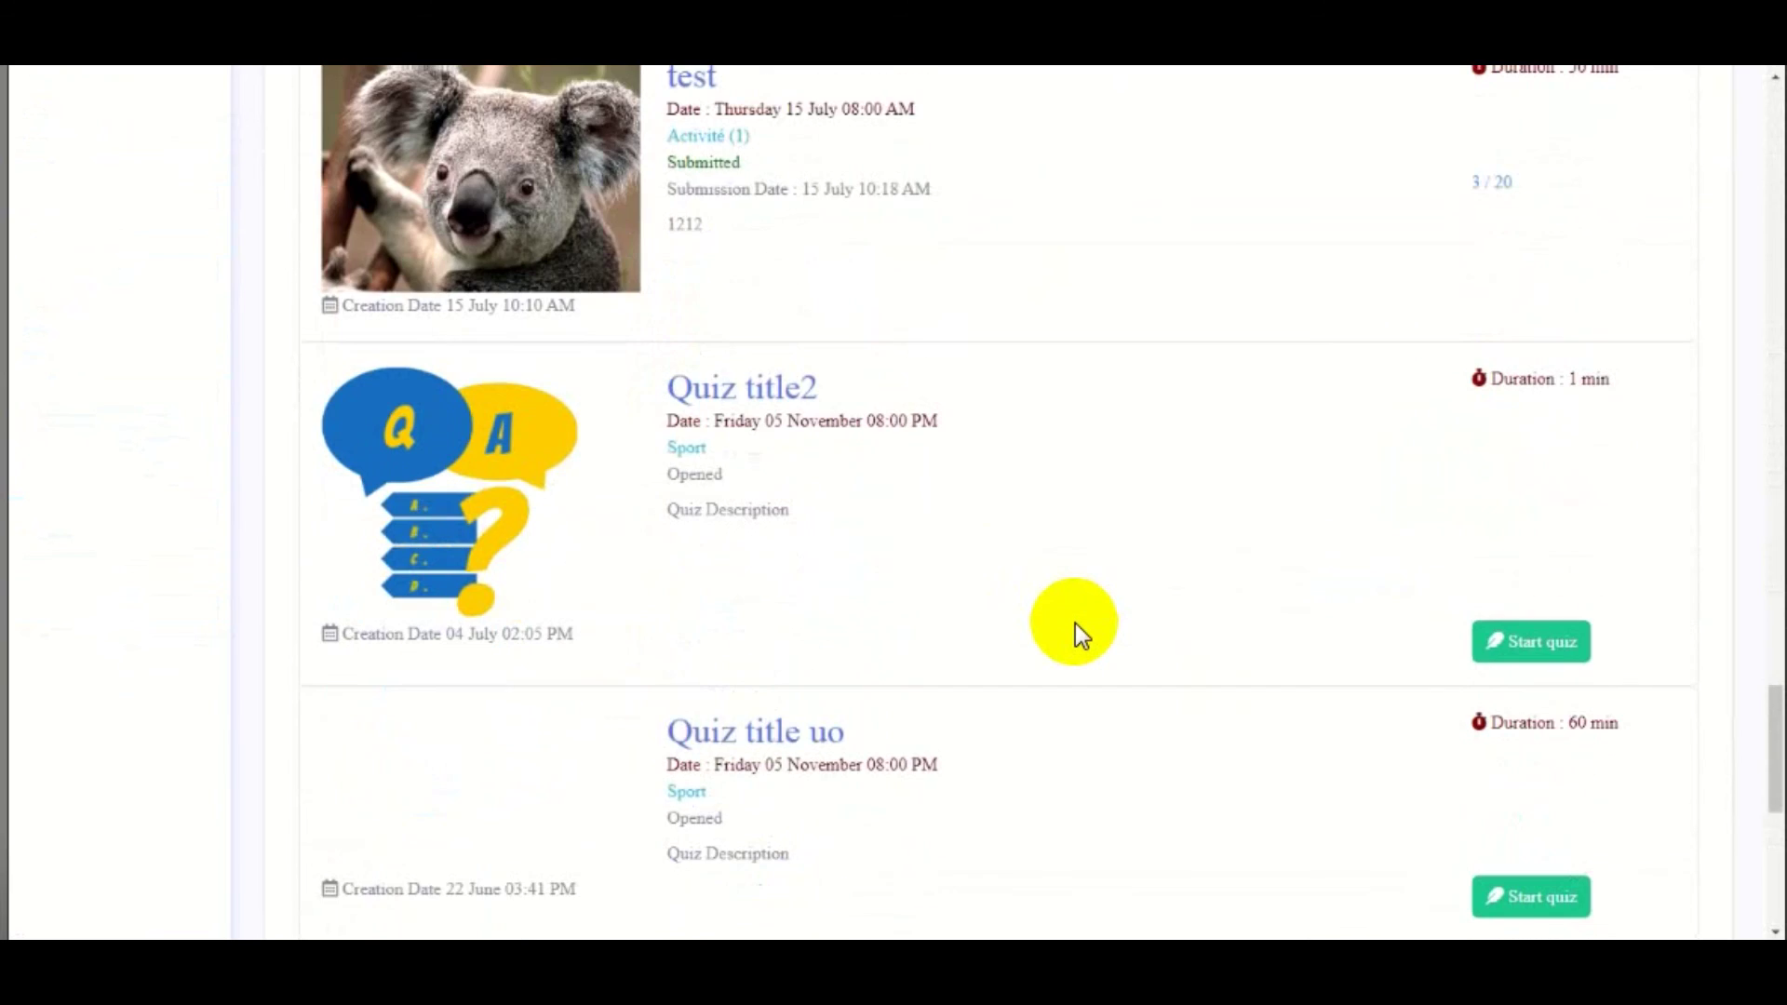
scroll(1075, 623, down, 9)
scroll(1075, 622, up, 15)
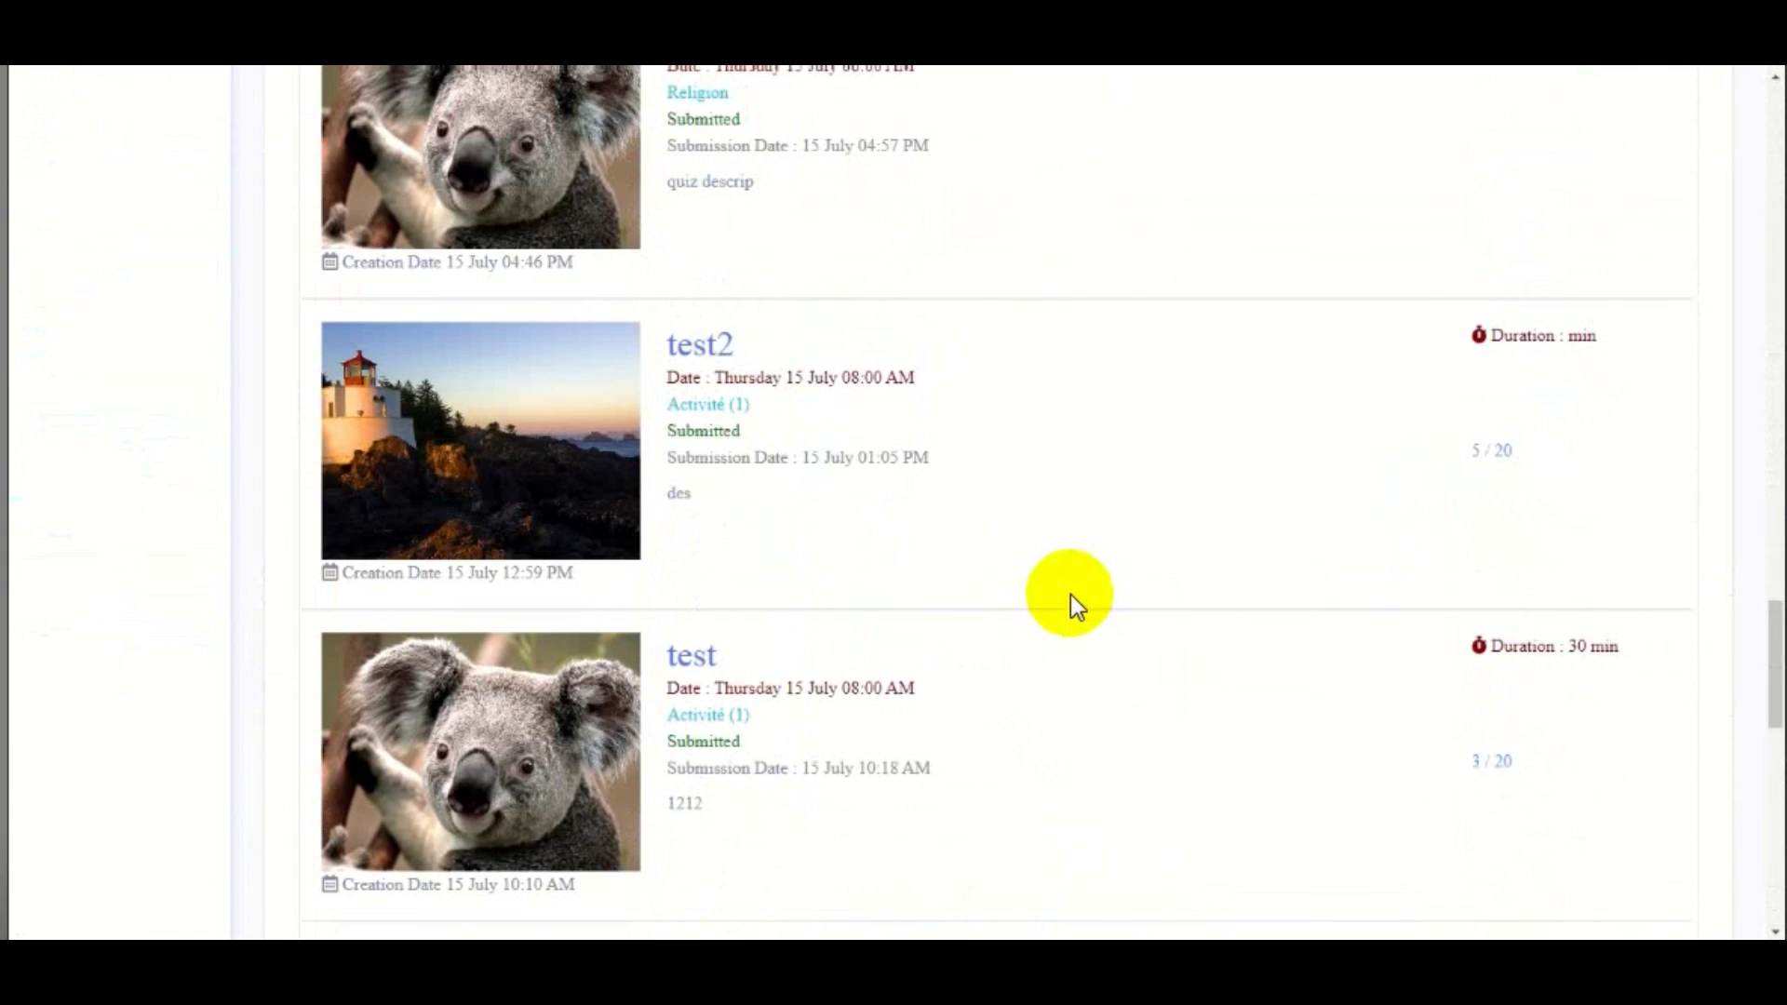
scroll(1077, 600, up, 4)
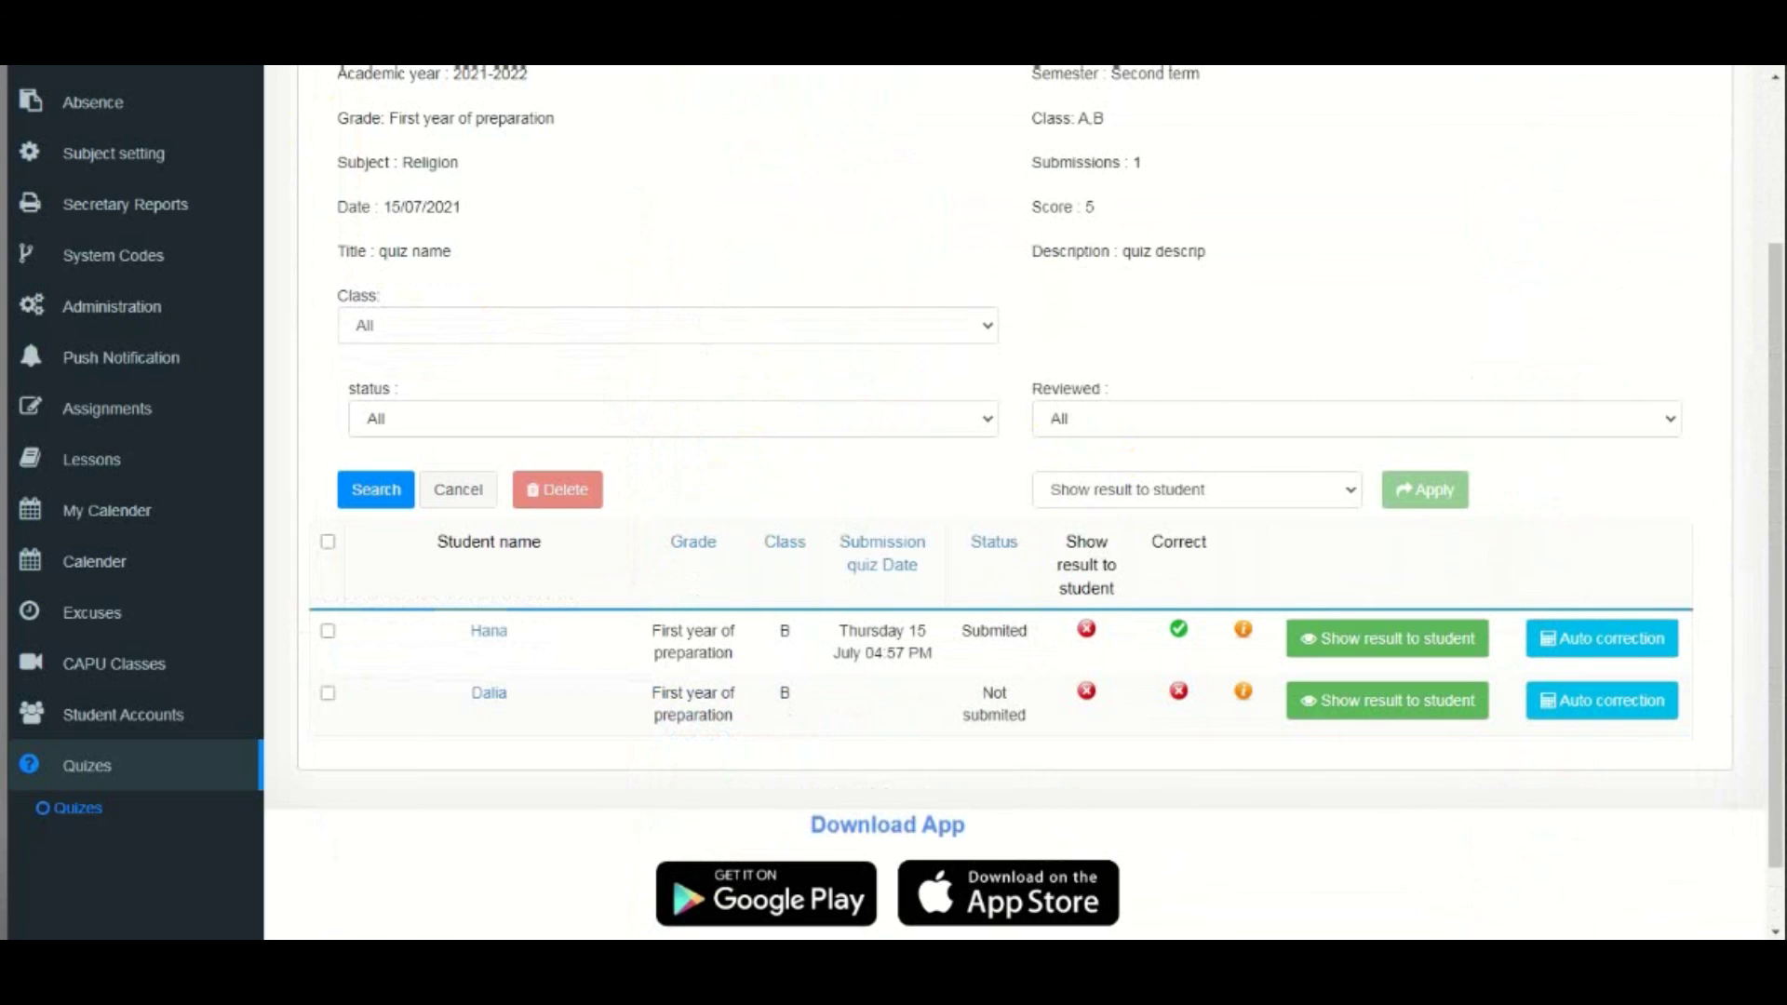
- Return to the admin submissions list and make the submitted student's quiz result visible to the student
key(alt+Left)
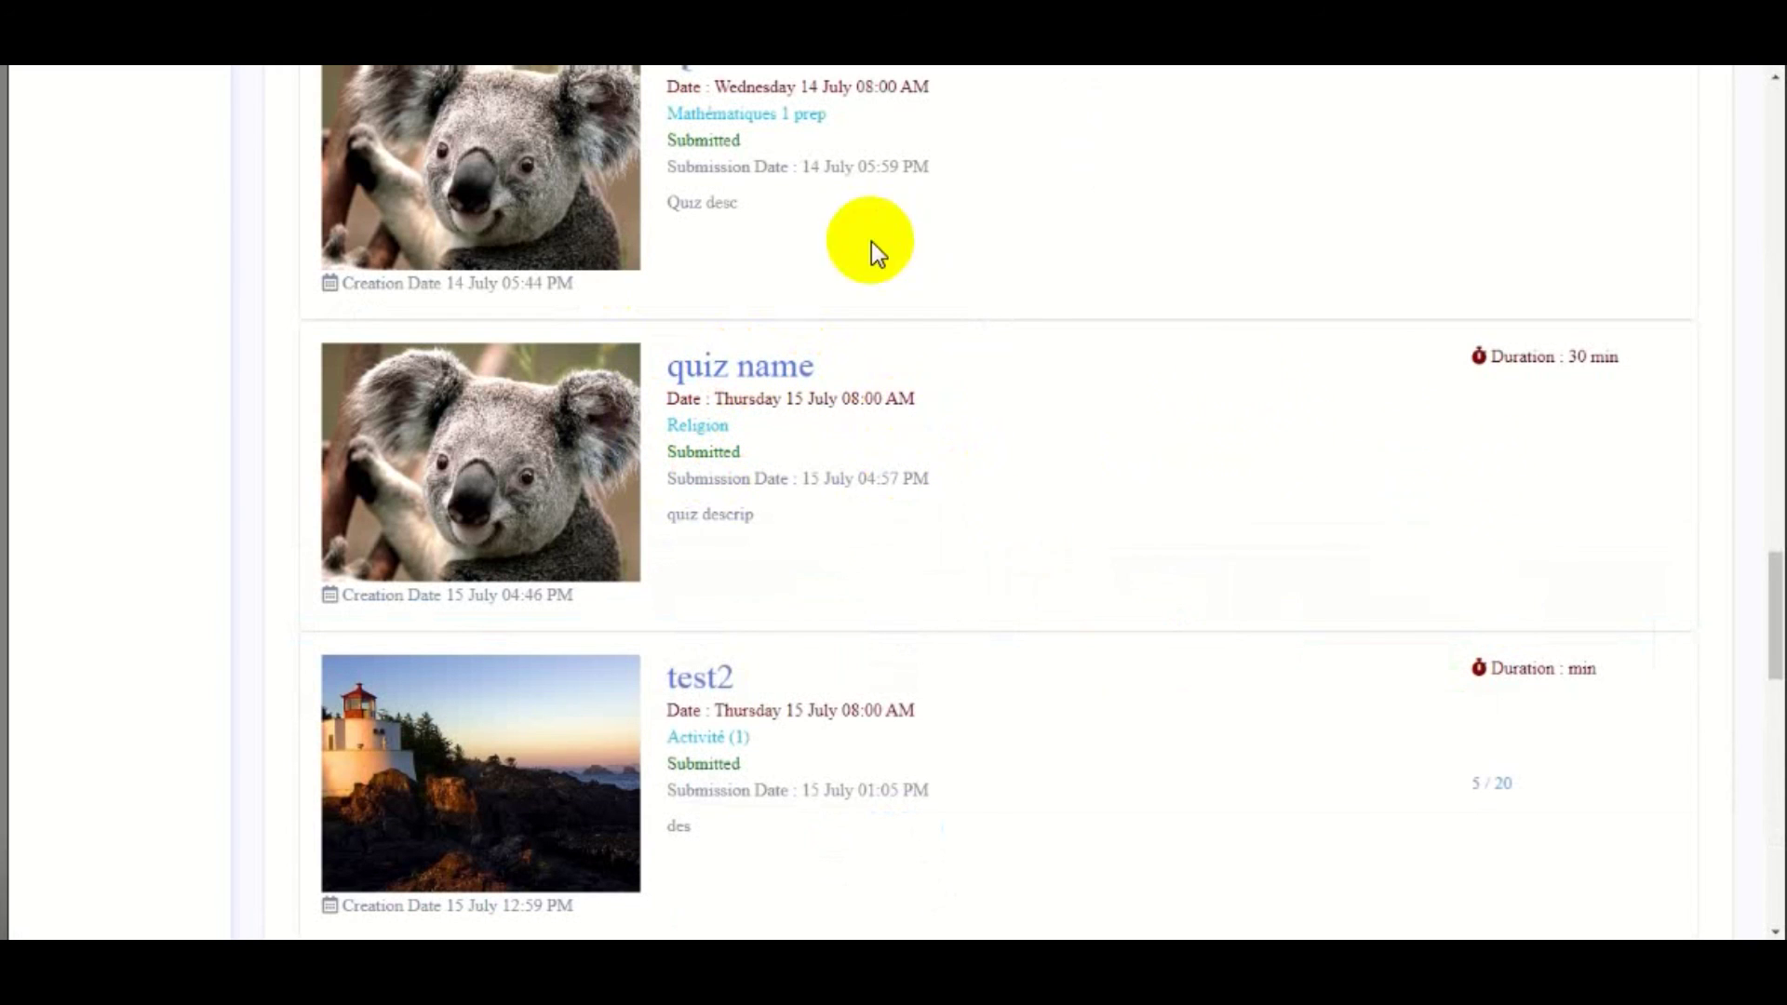
key(alt+Right)
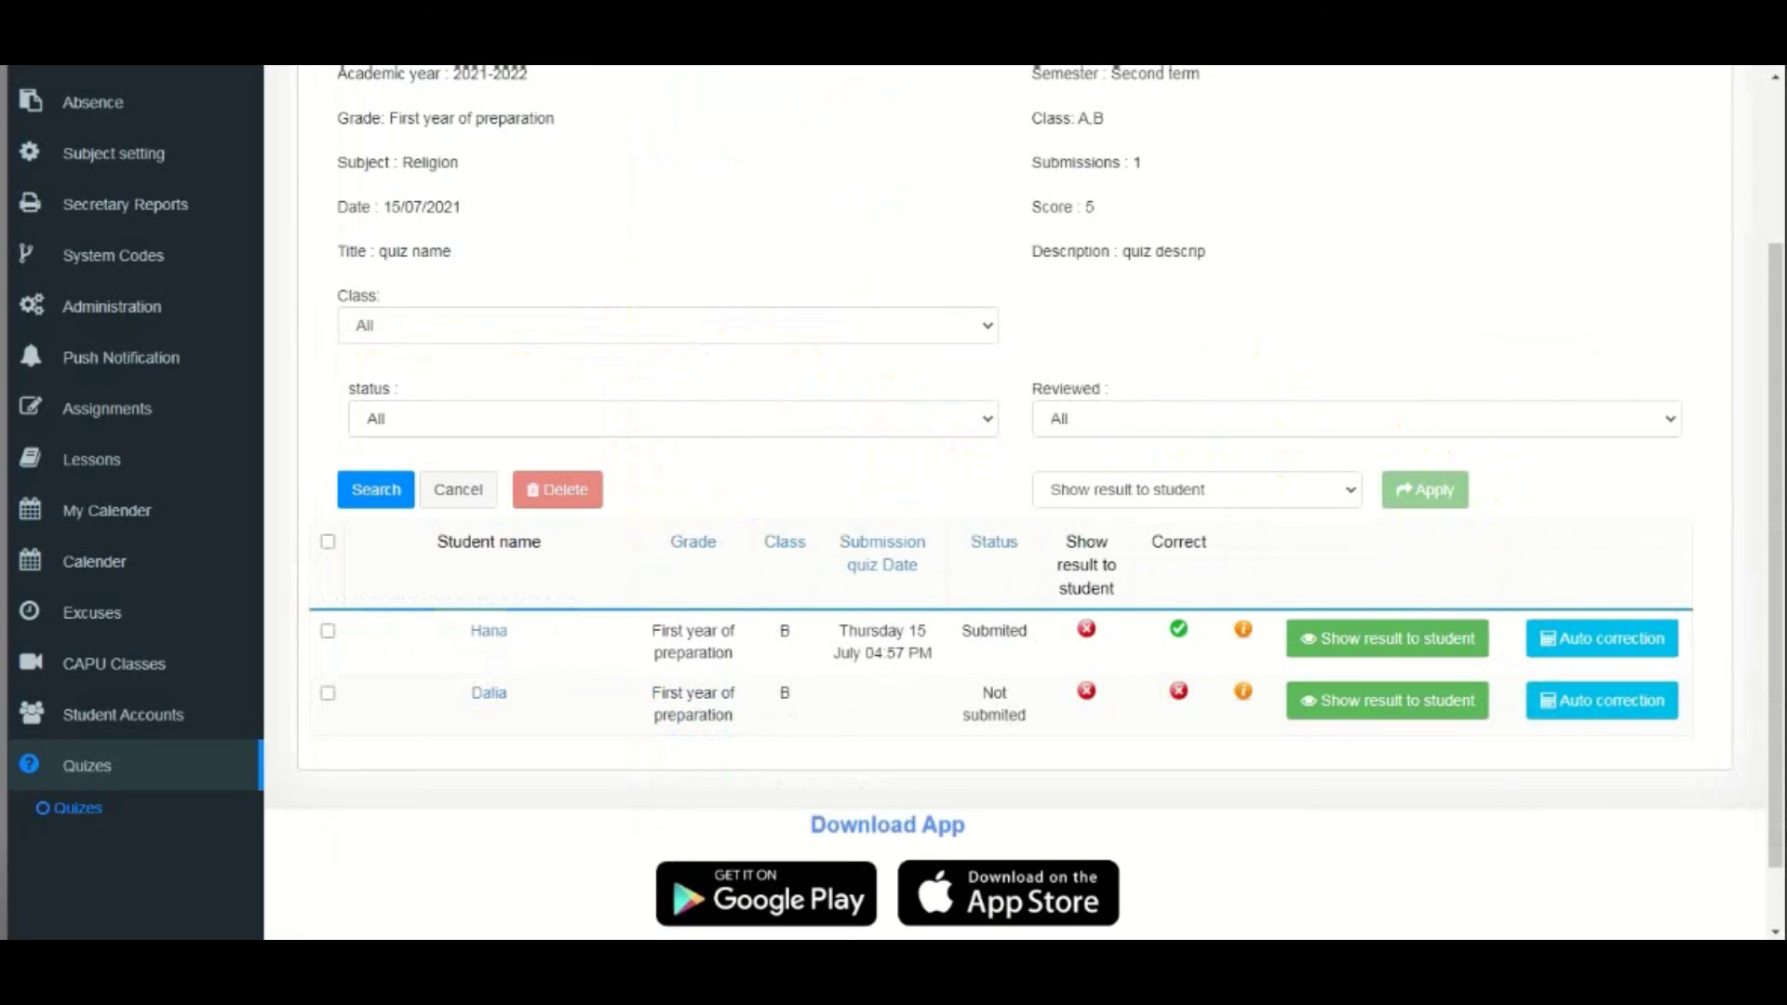
click(1392, 646)
scroll(1431, 782, down, 5)
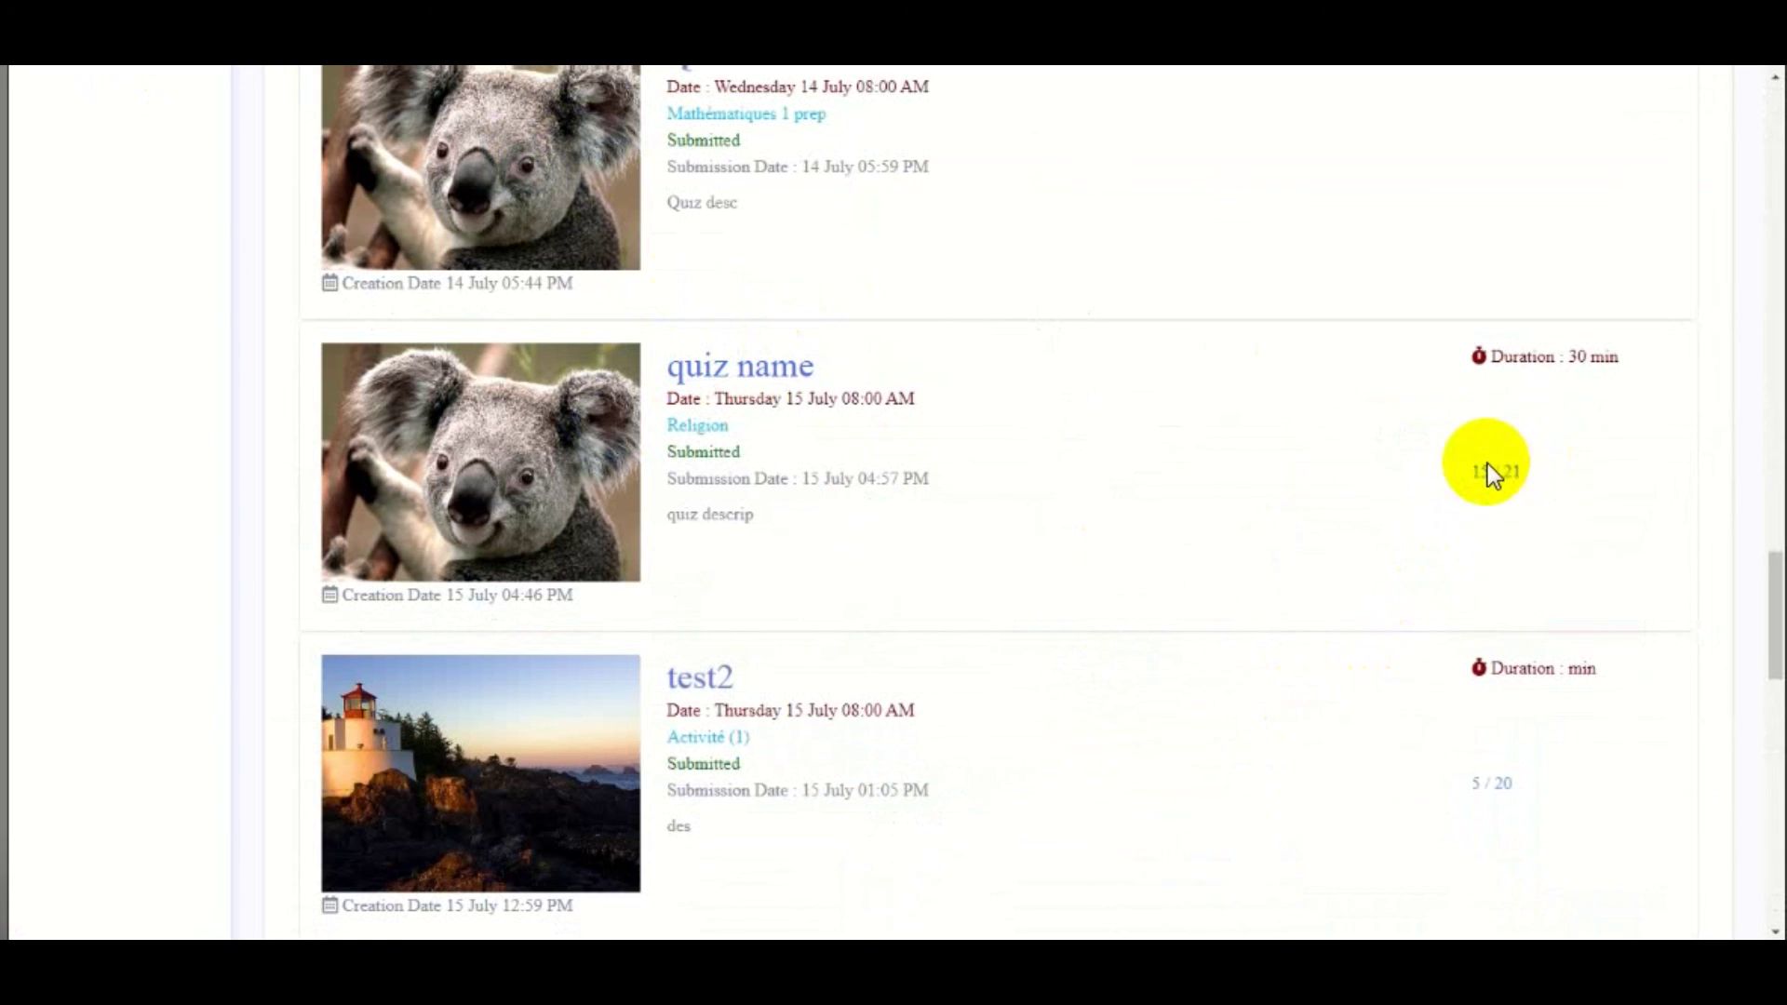
- Check the result of the Religion quiz "quiz name" on the student site, and return to the admin submissions list
drag(1487, 468, 1521, 471)
click(1580, 471)
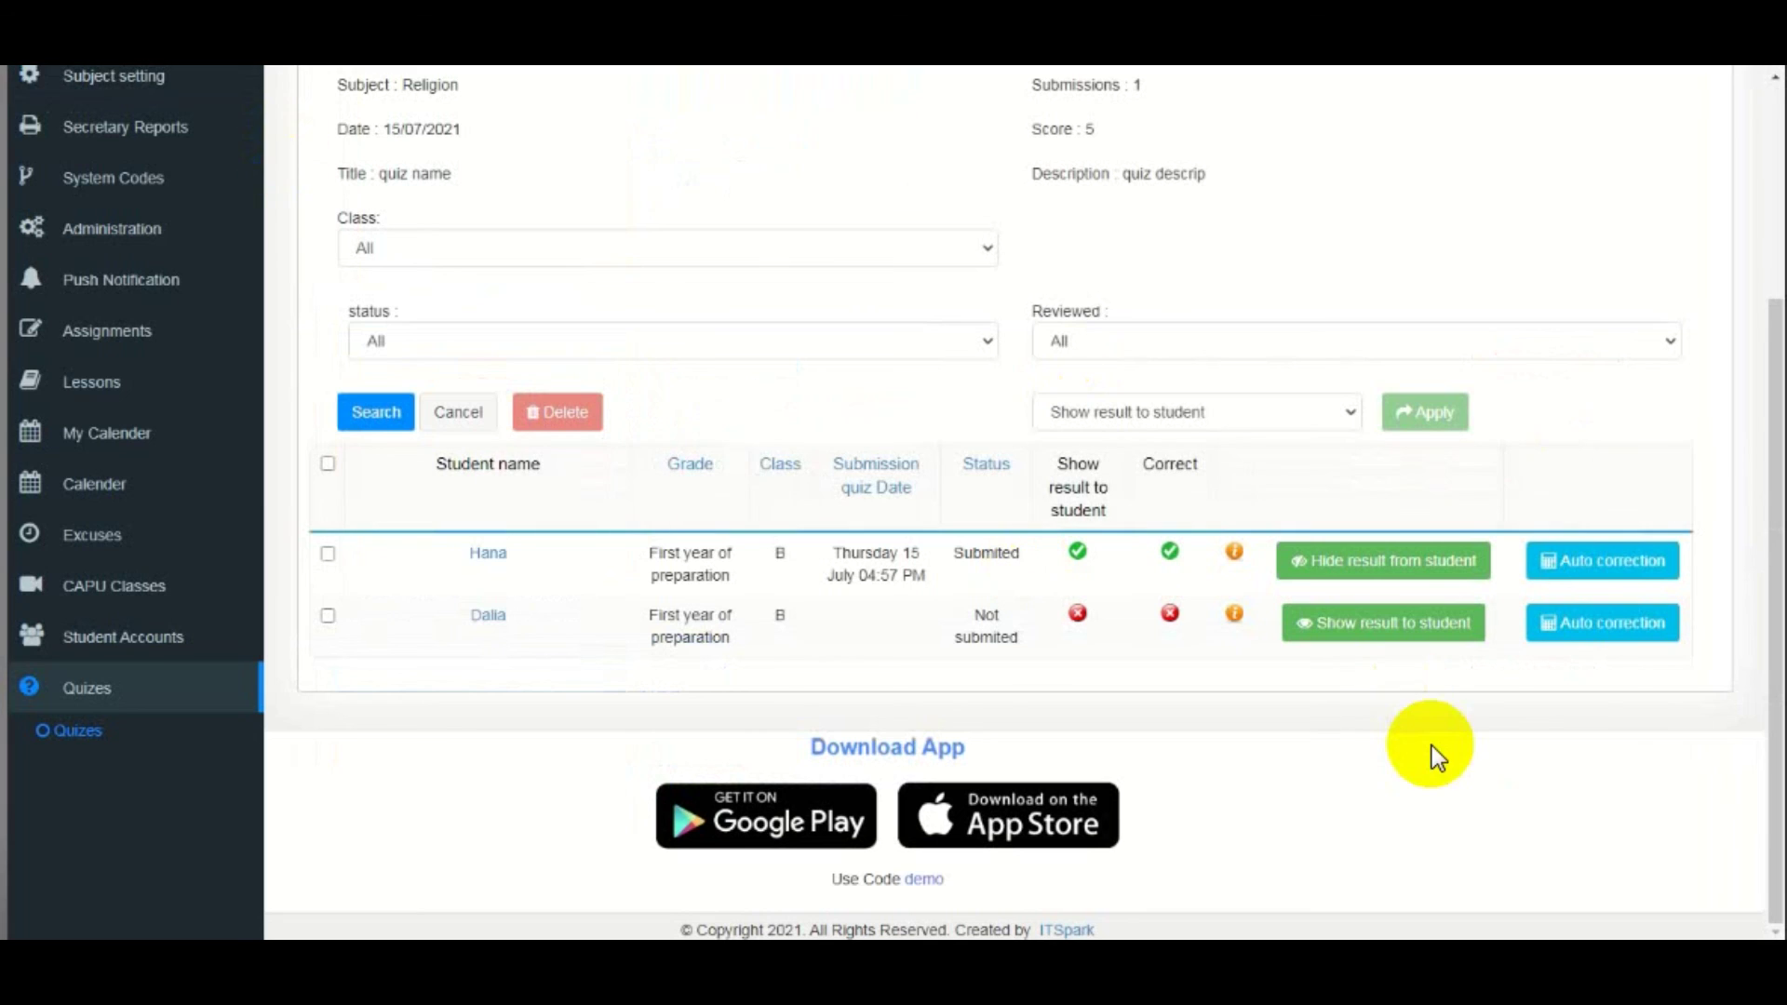
mouse_move(1071, 938)
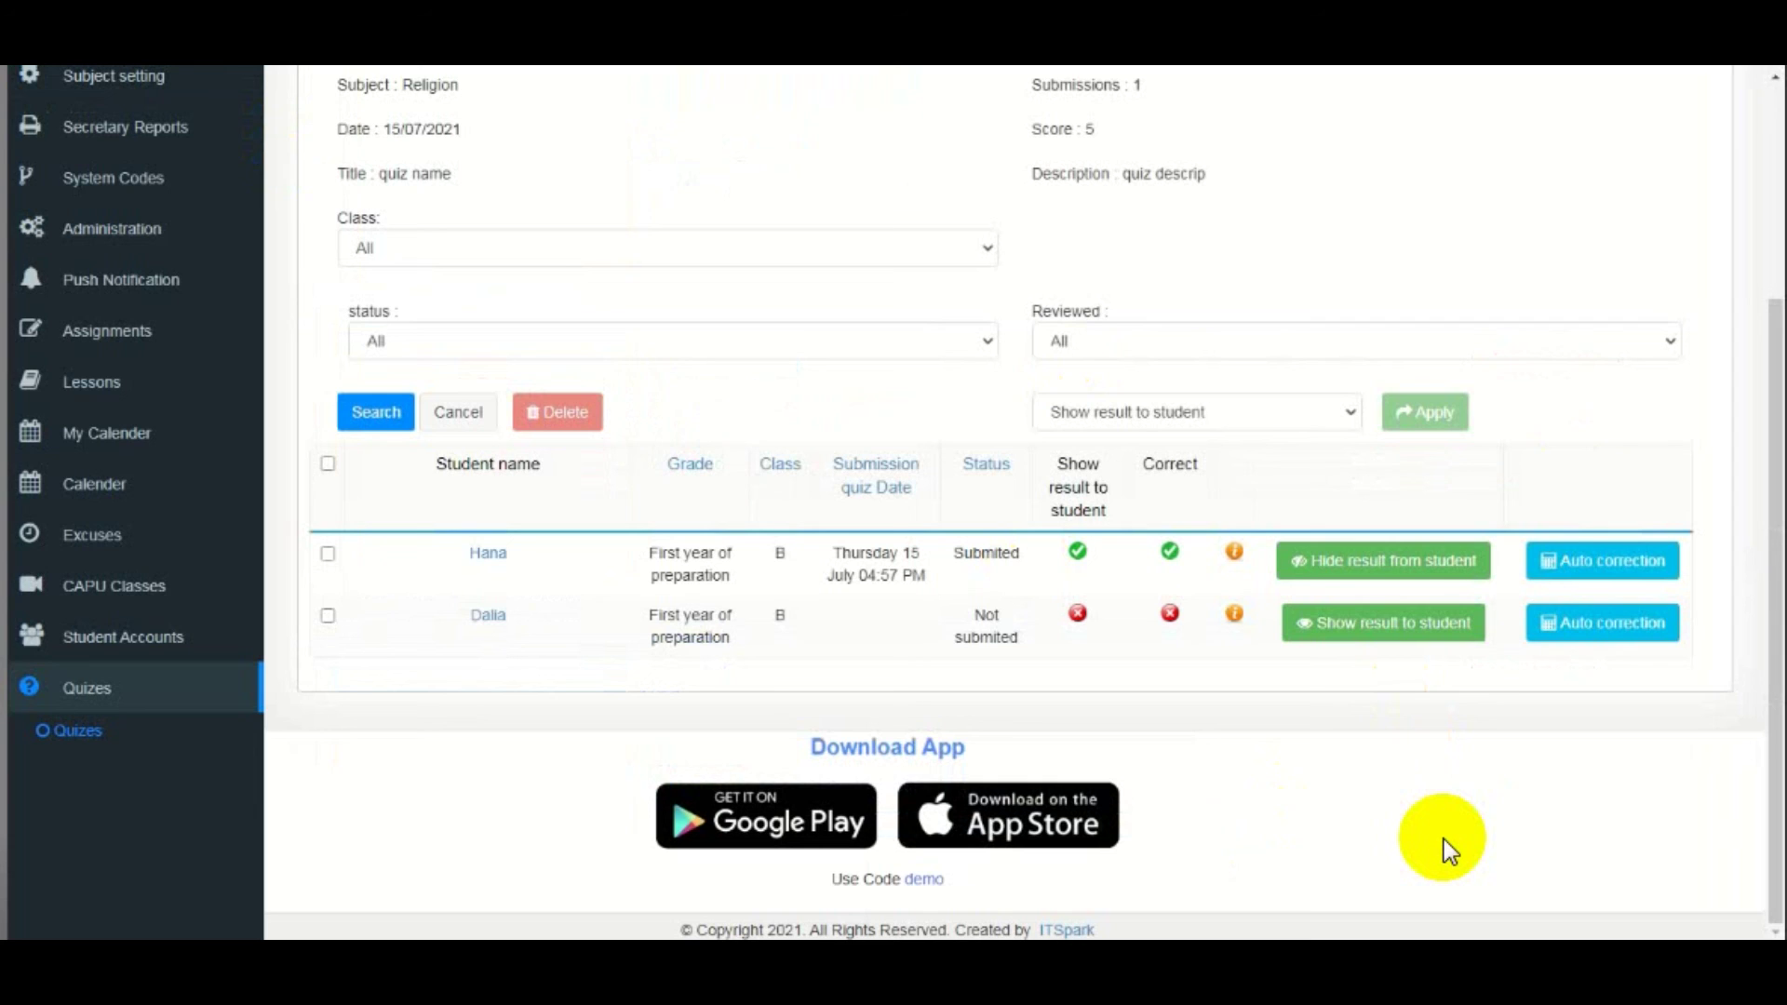
- Return to the quizzes list and make a copy of the Religion quiz "quiz name"
click(103, 735)
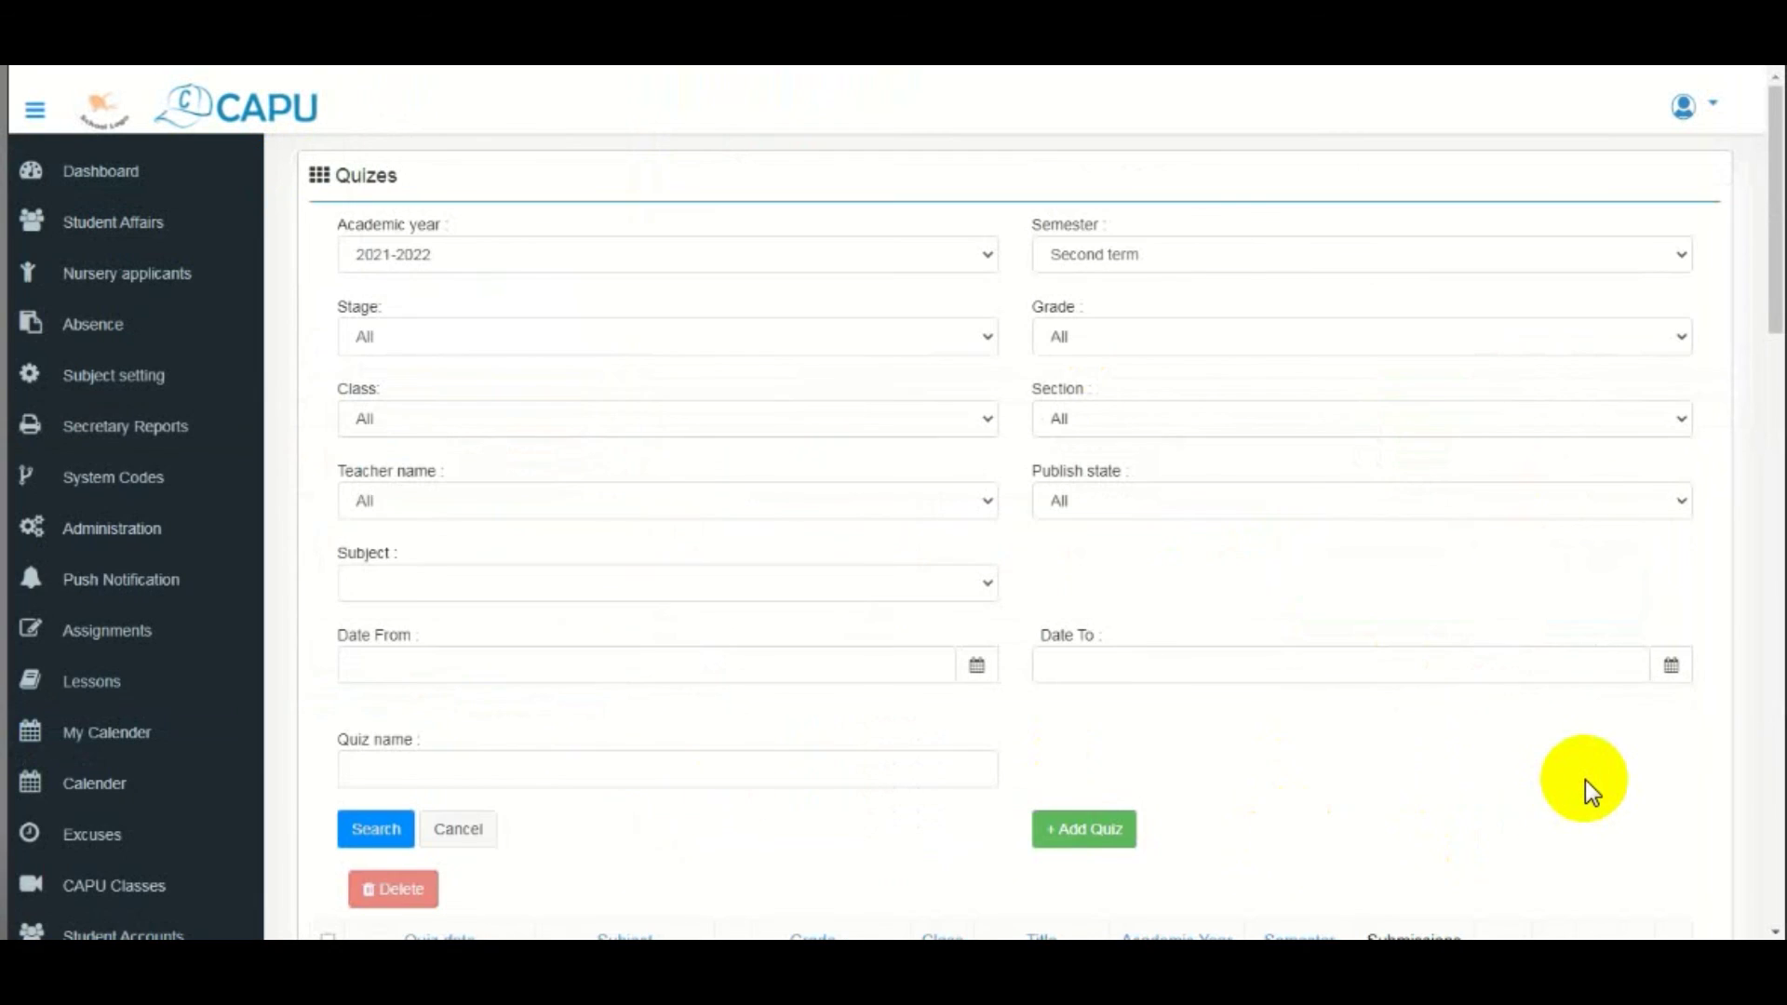
scroll(1584, 778, down, 3)
scroll(1583, 778, down, 4)
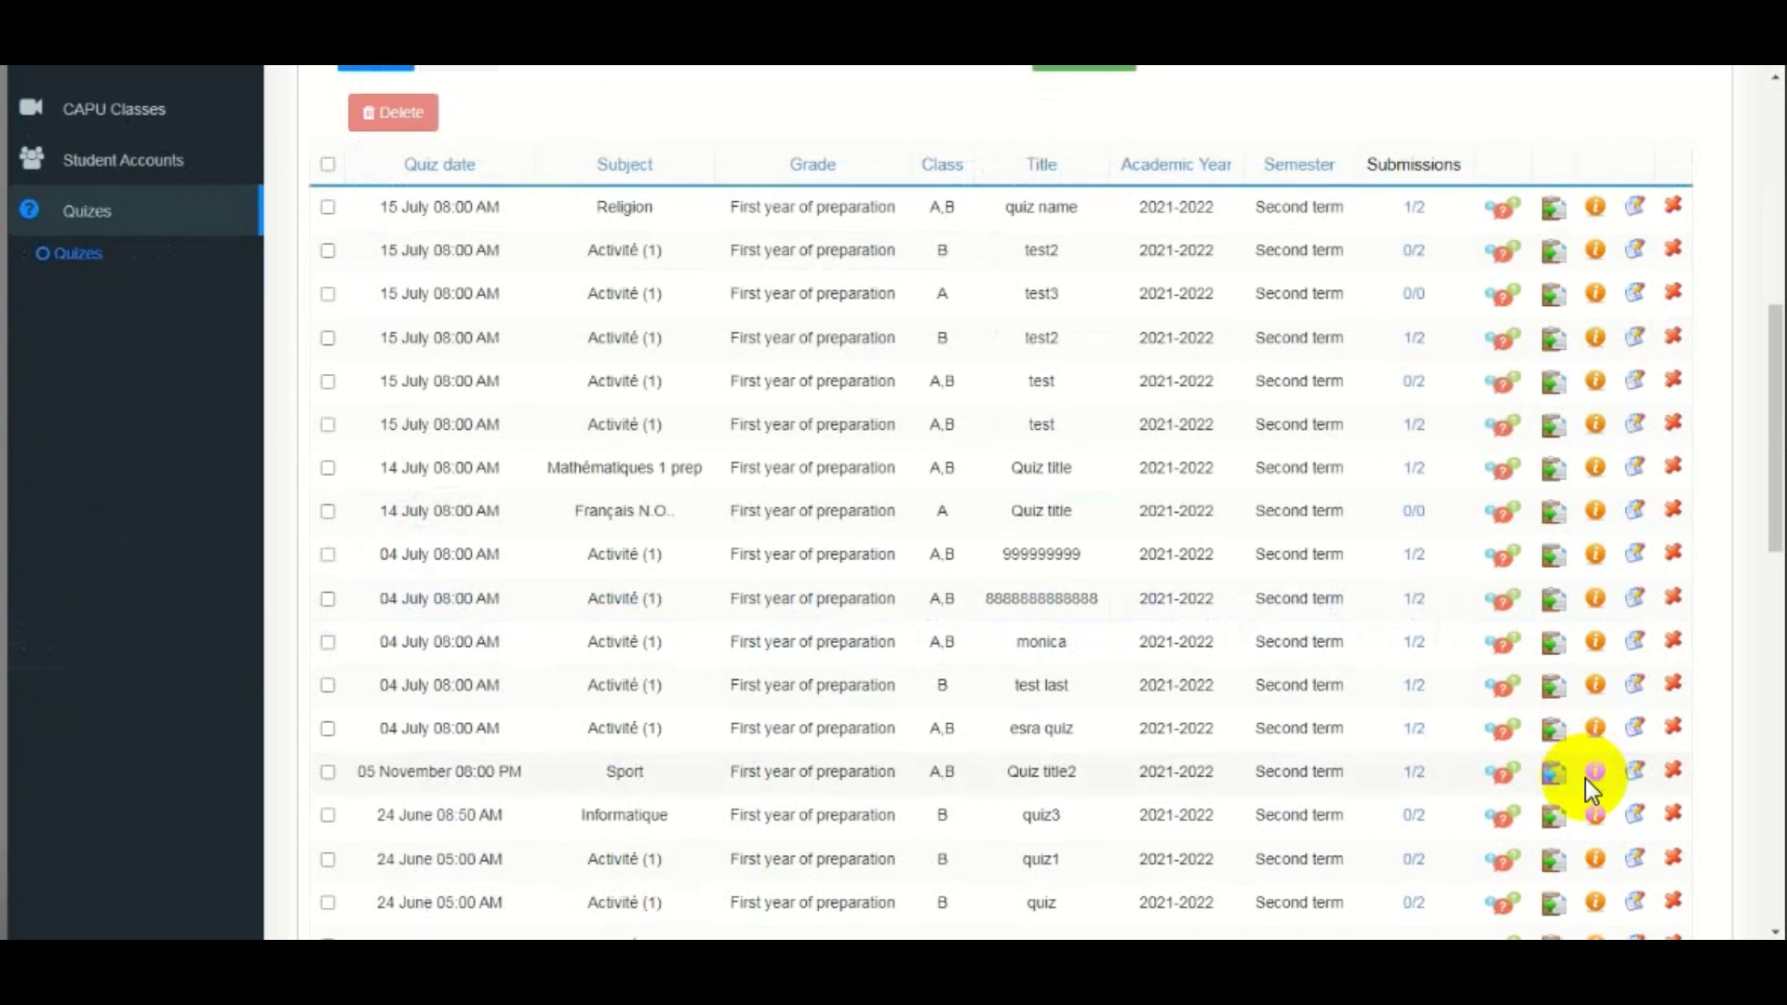
scroll(1196, 735, up, 4)
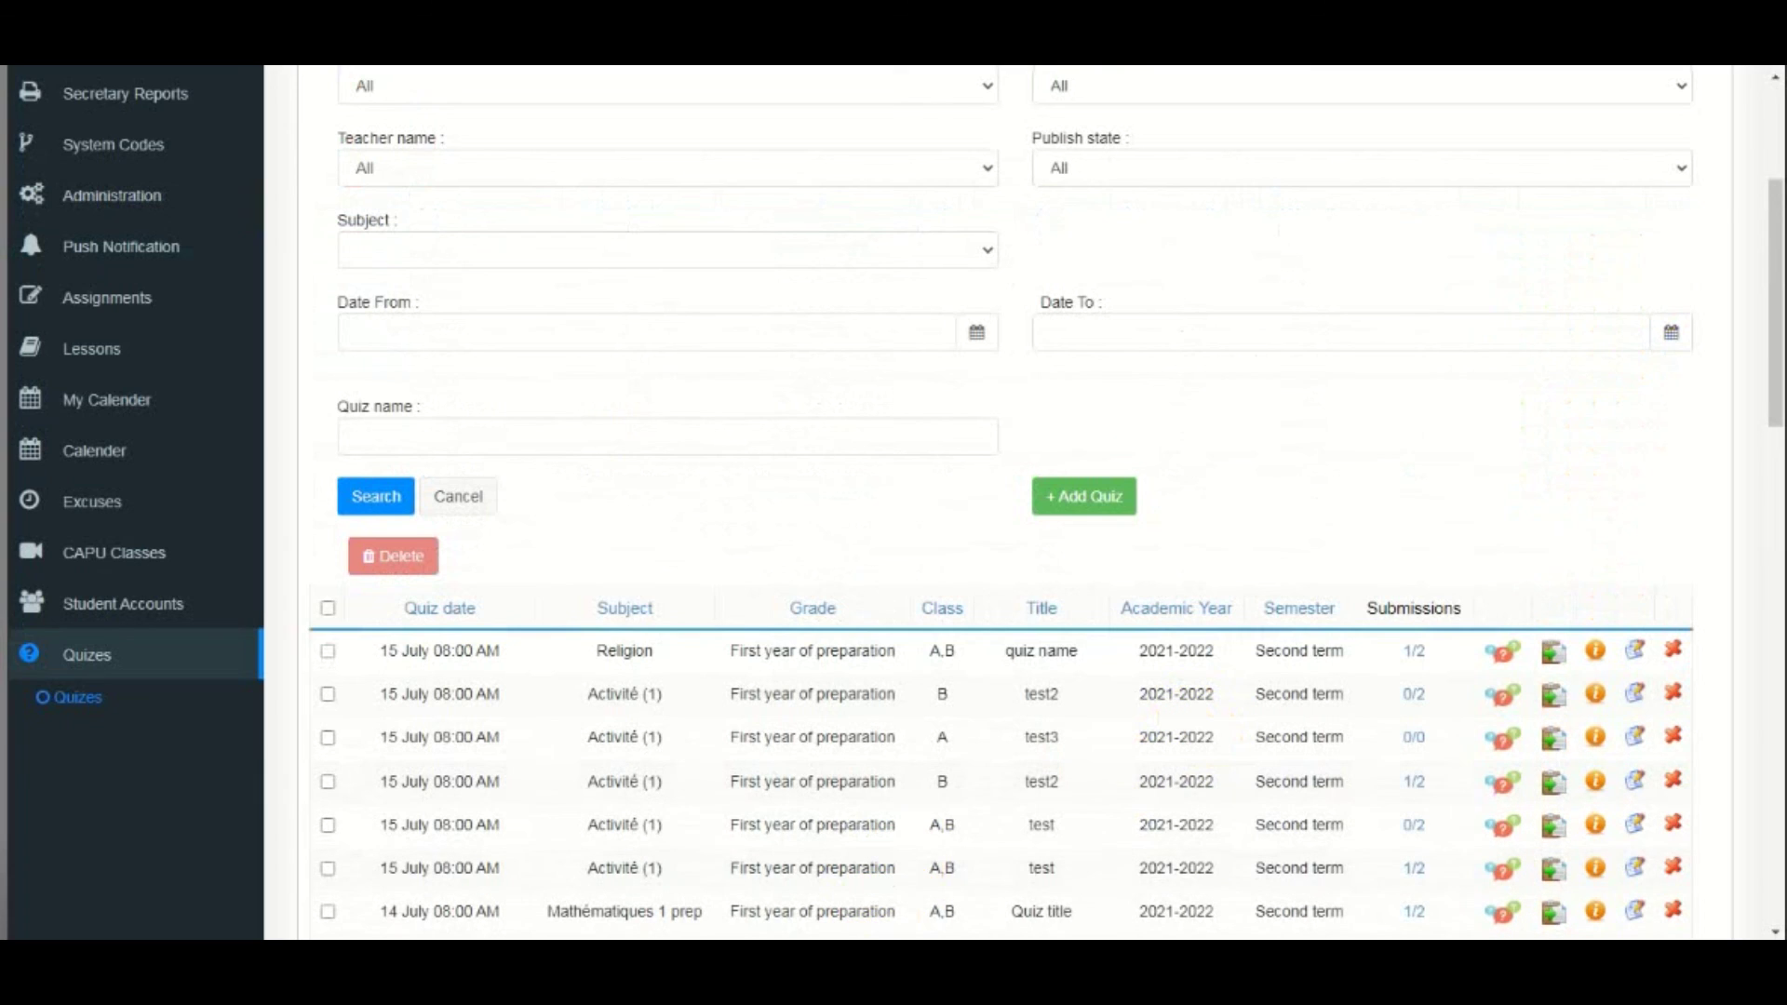
mouse_move(1001, 1004)
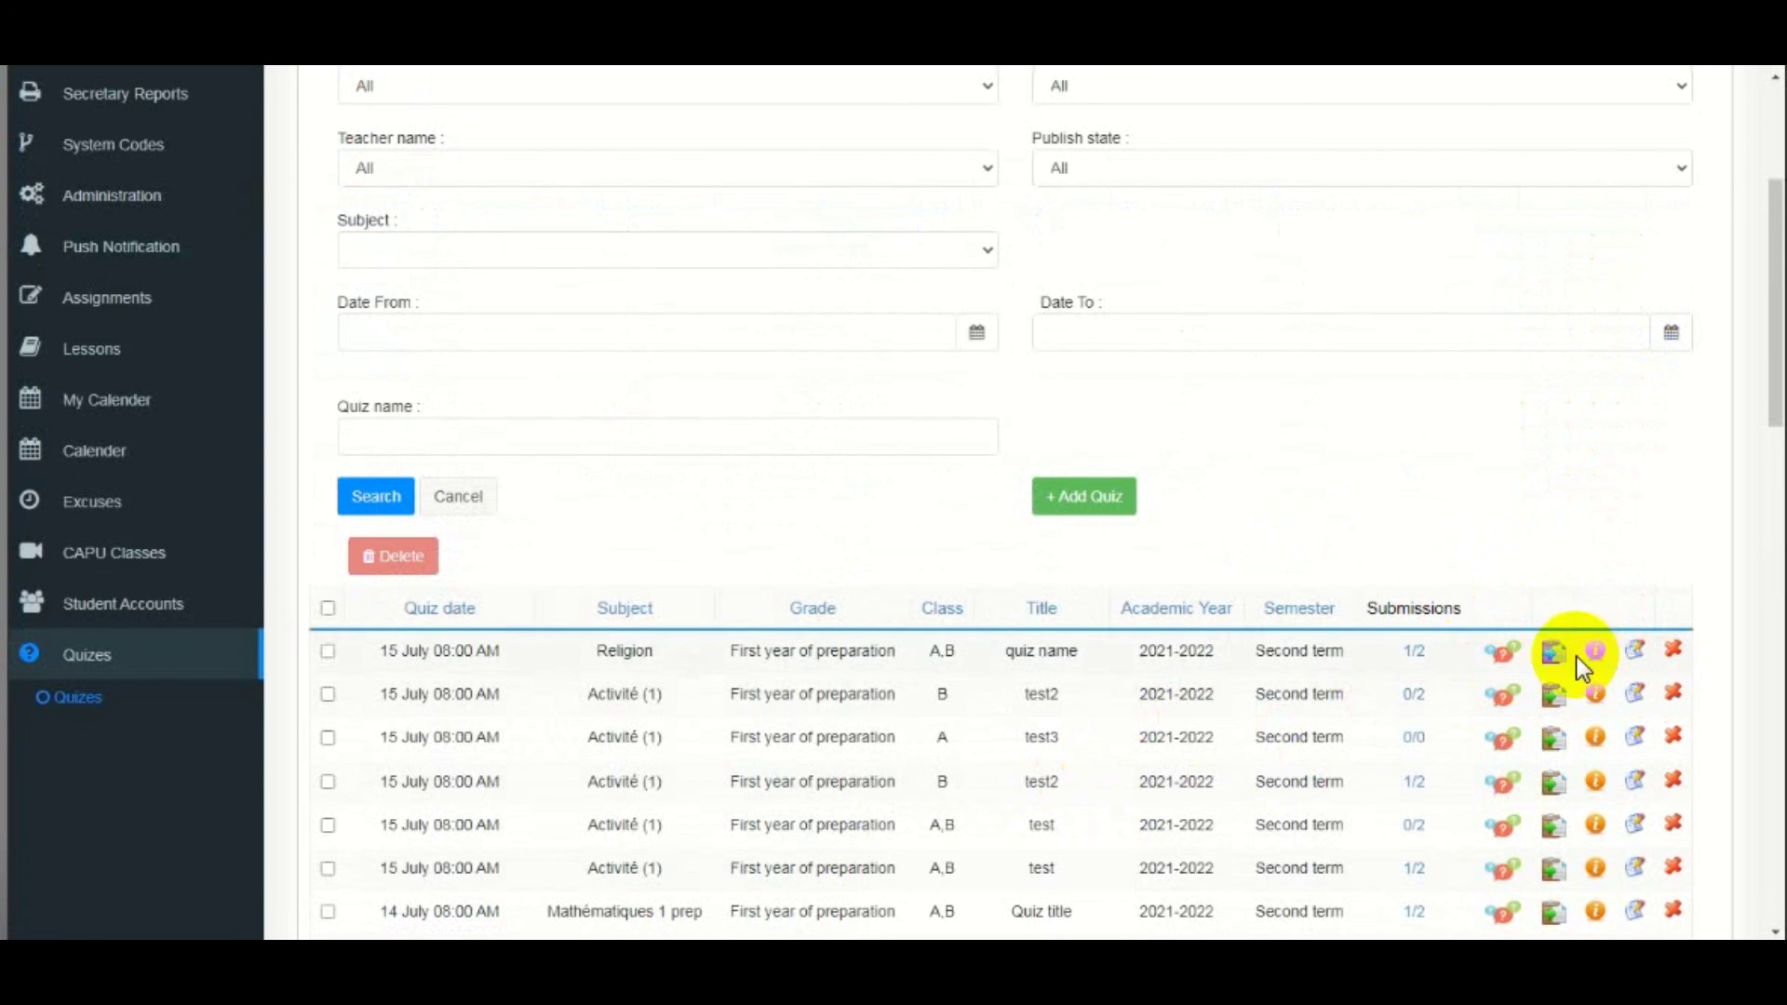
click(1556, 696)
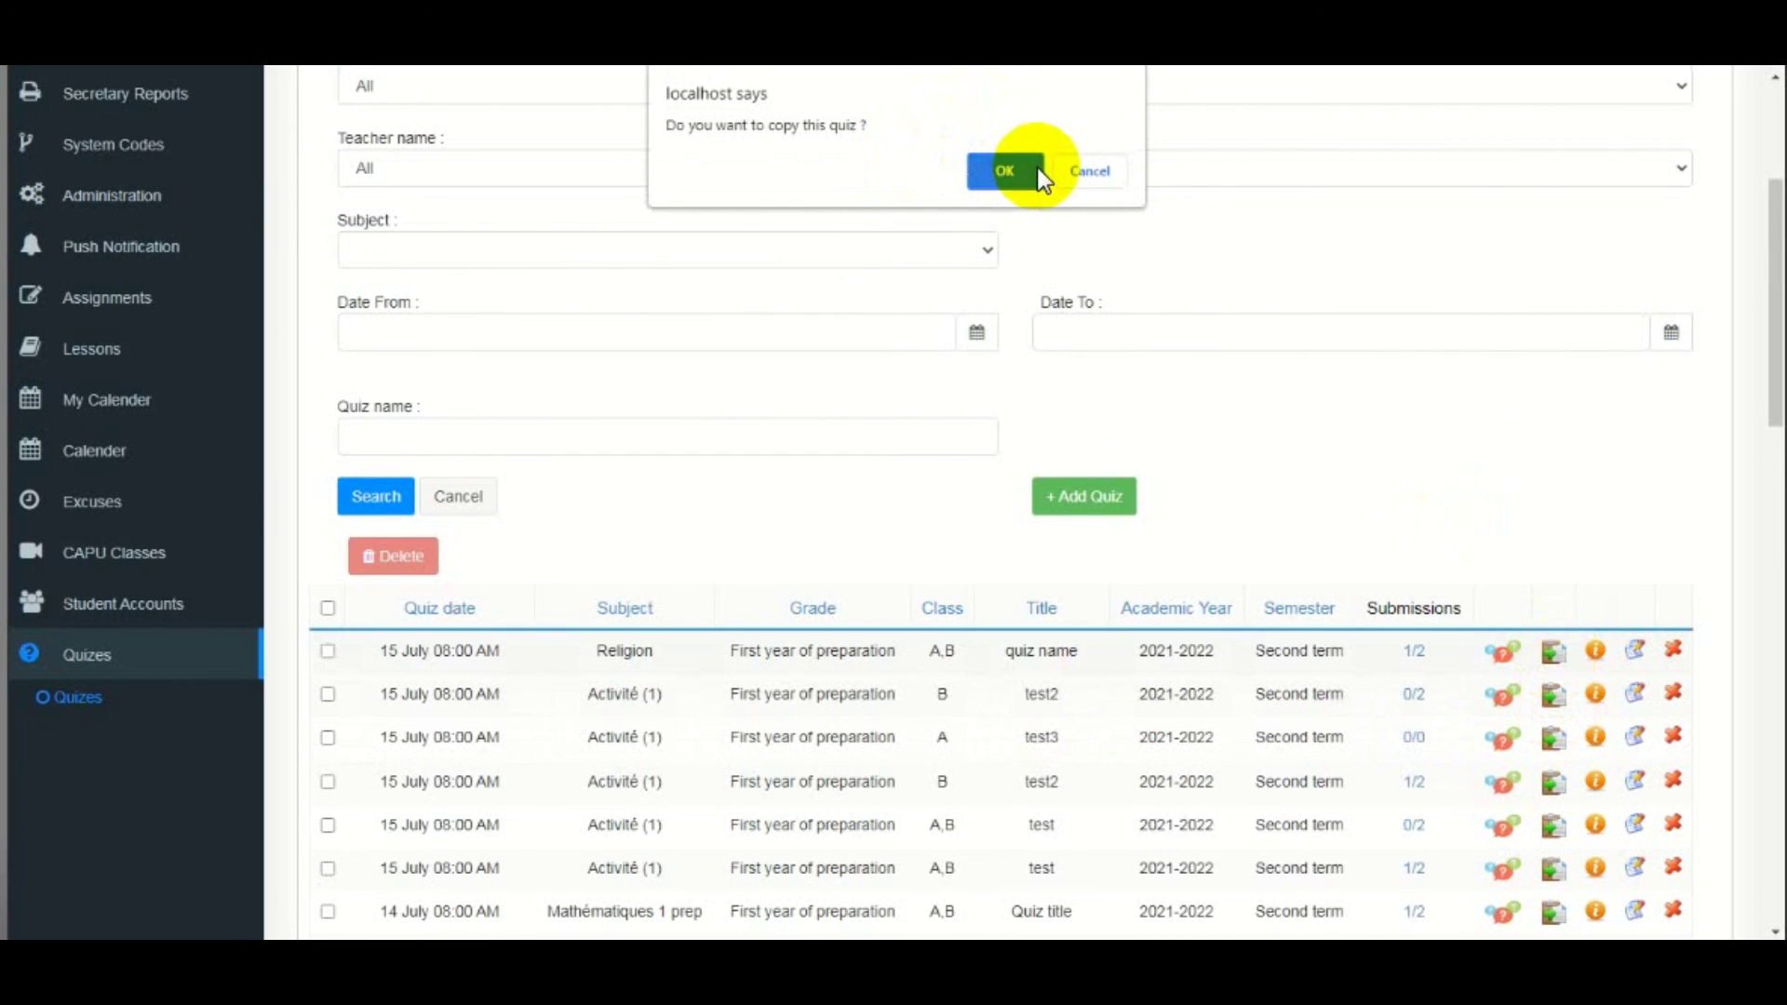
click(1007, 170)
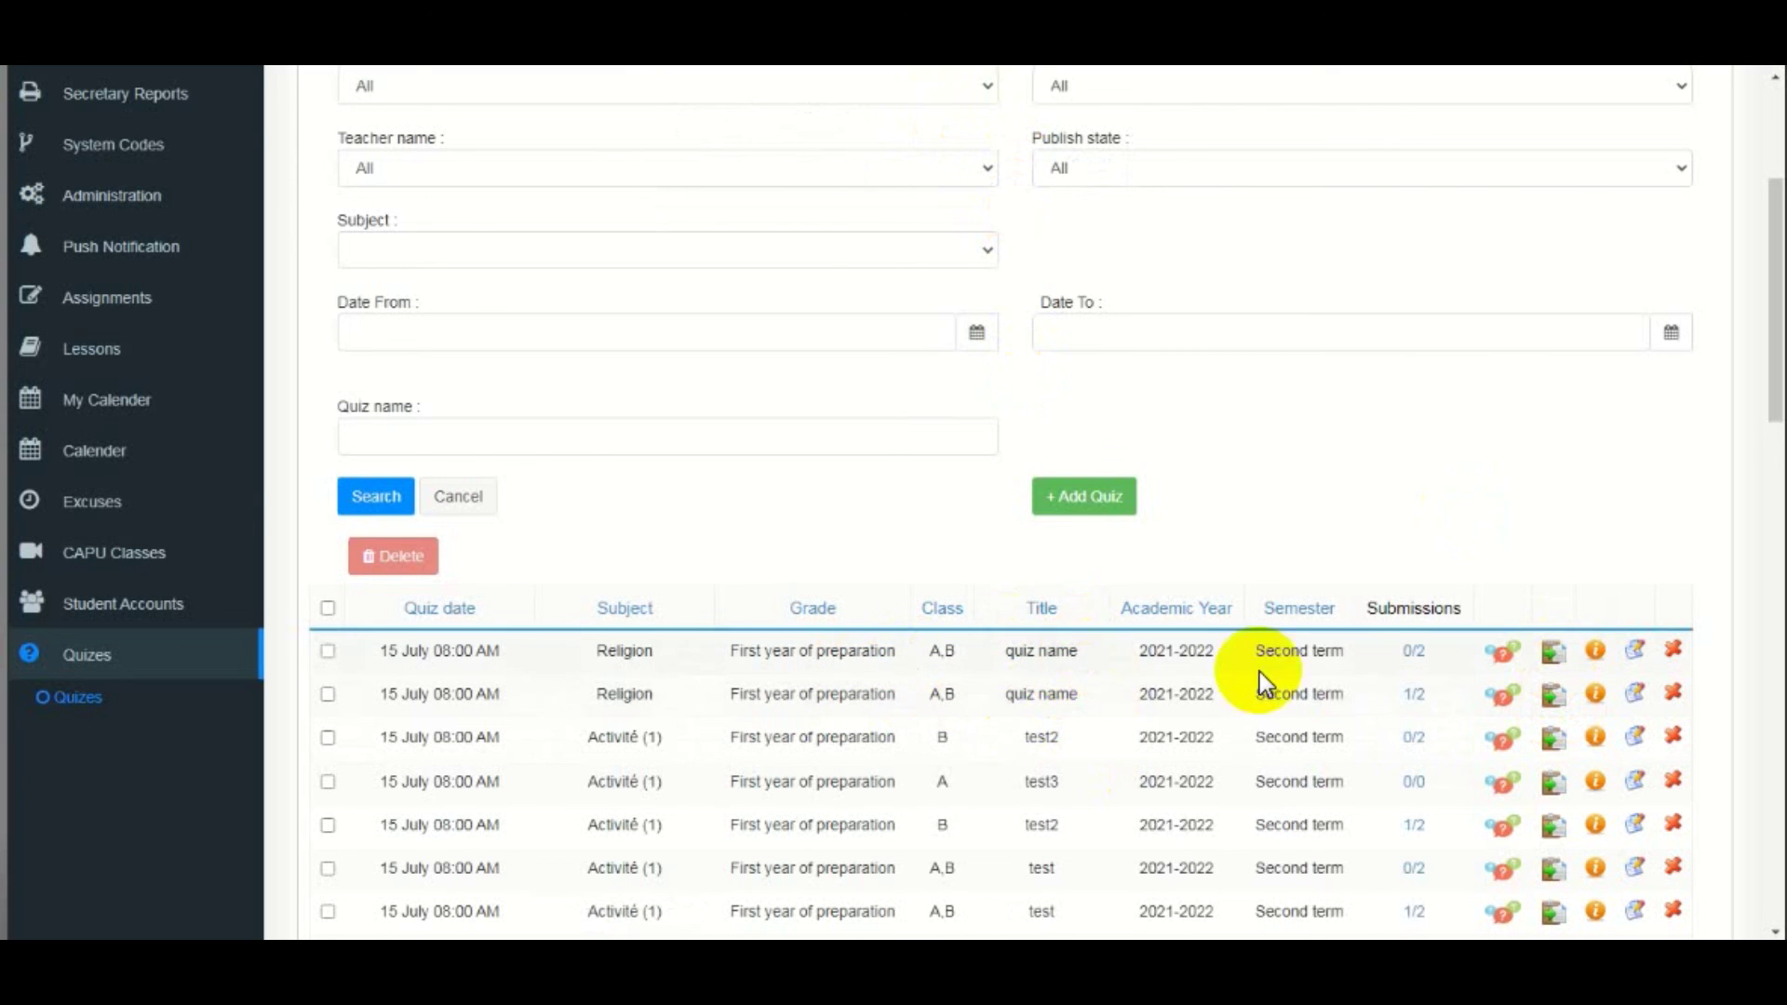
- Check the student submissions of the copied Religion quiz and return to the quizzes list
click(1415, 646)
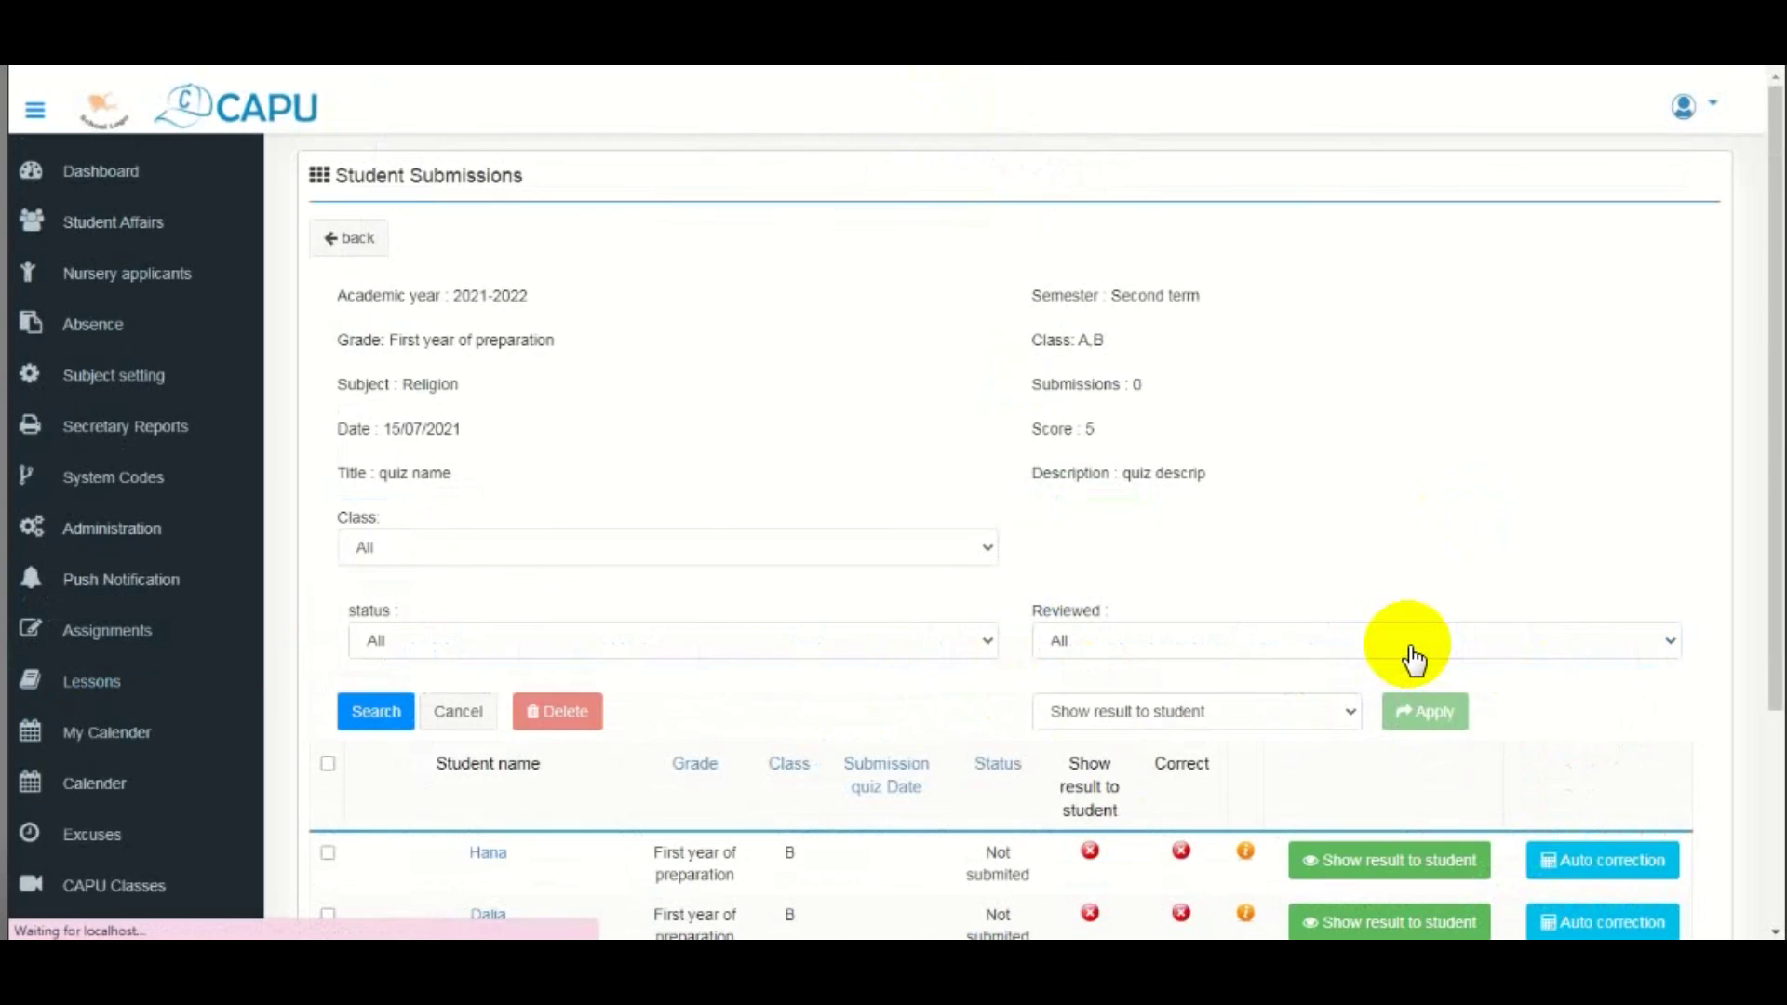
scroll(1407, 657, down, 3)
scroll(335, 348, up, 3)
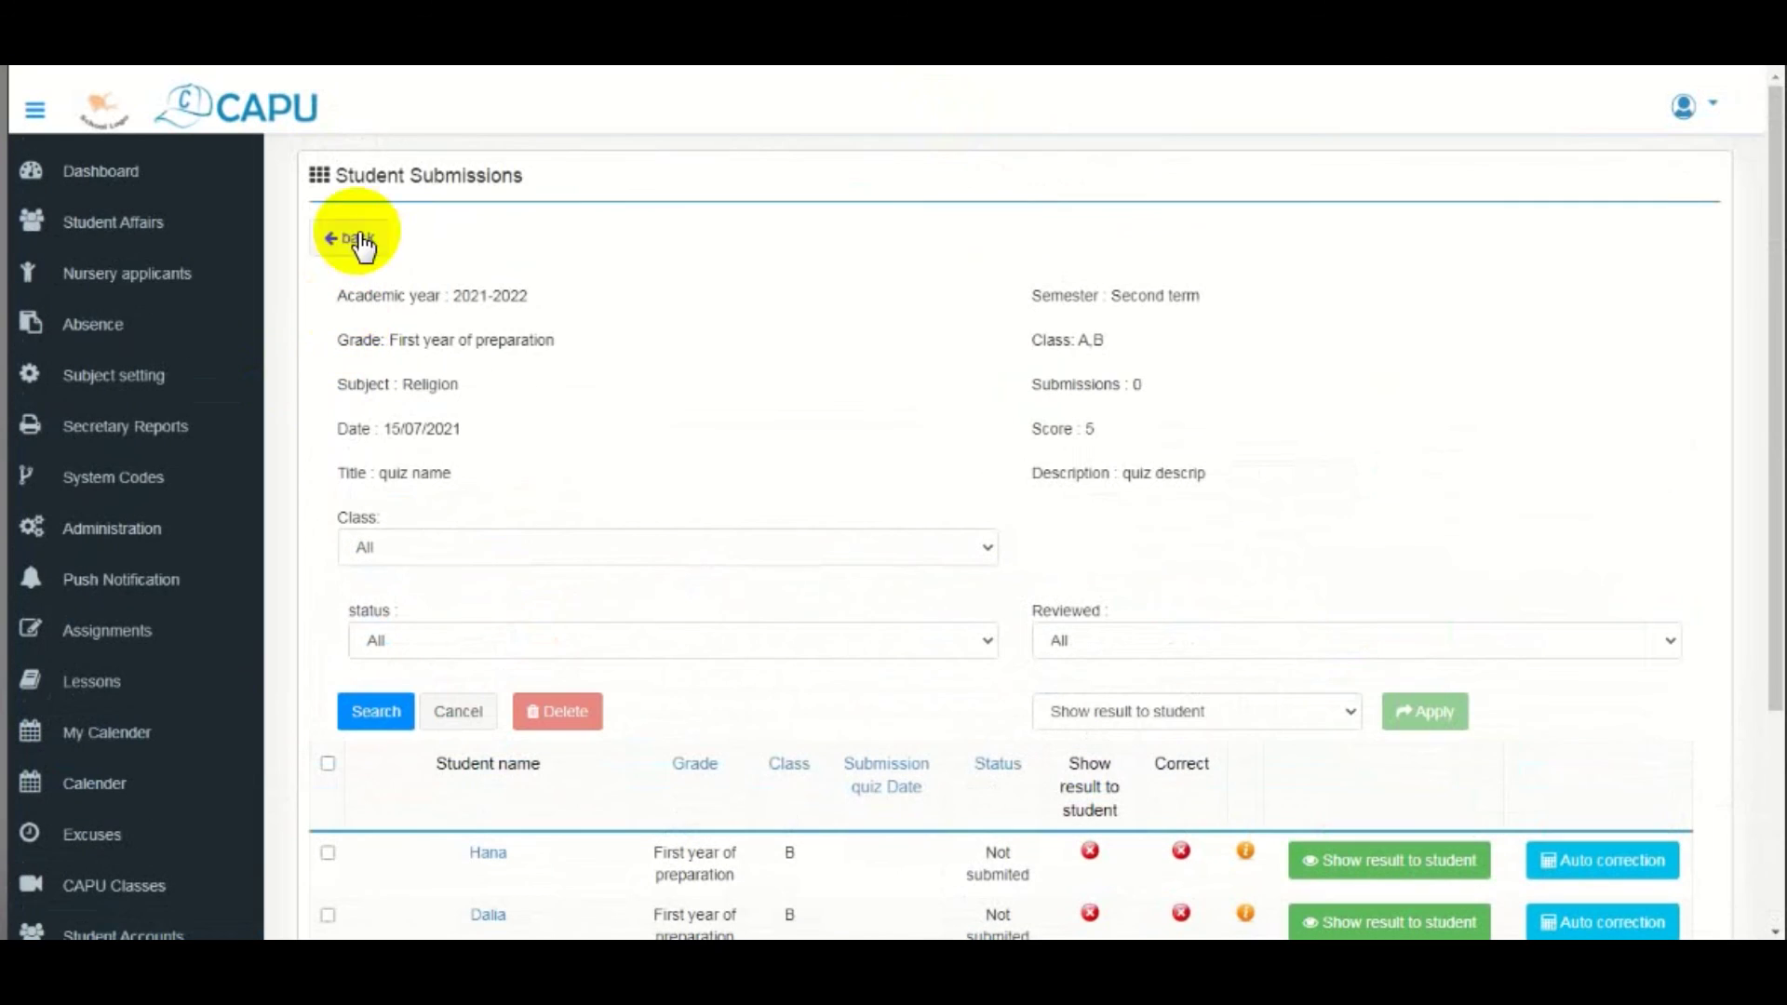
click(354, 228)
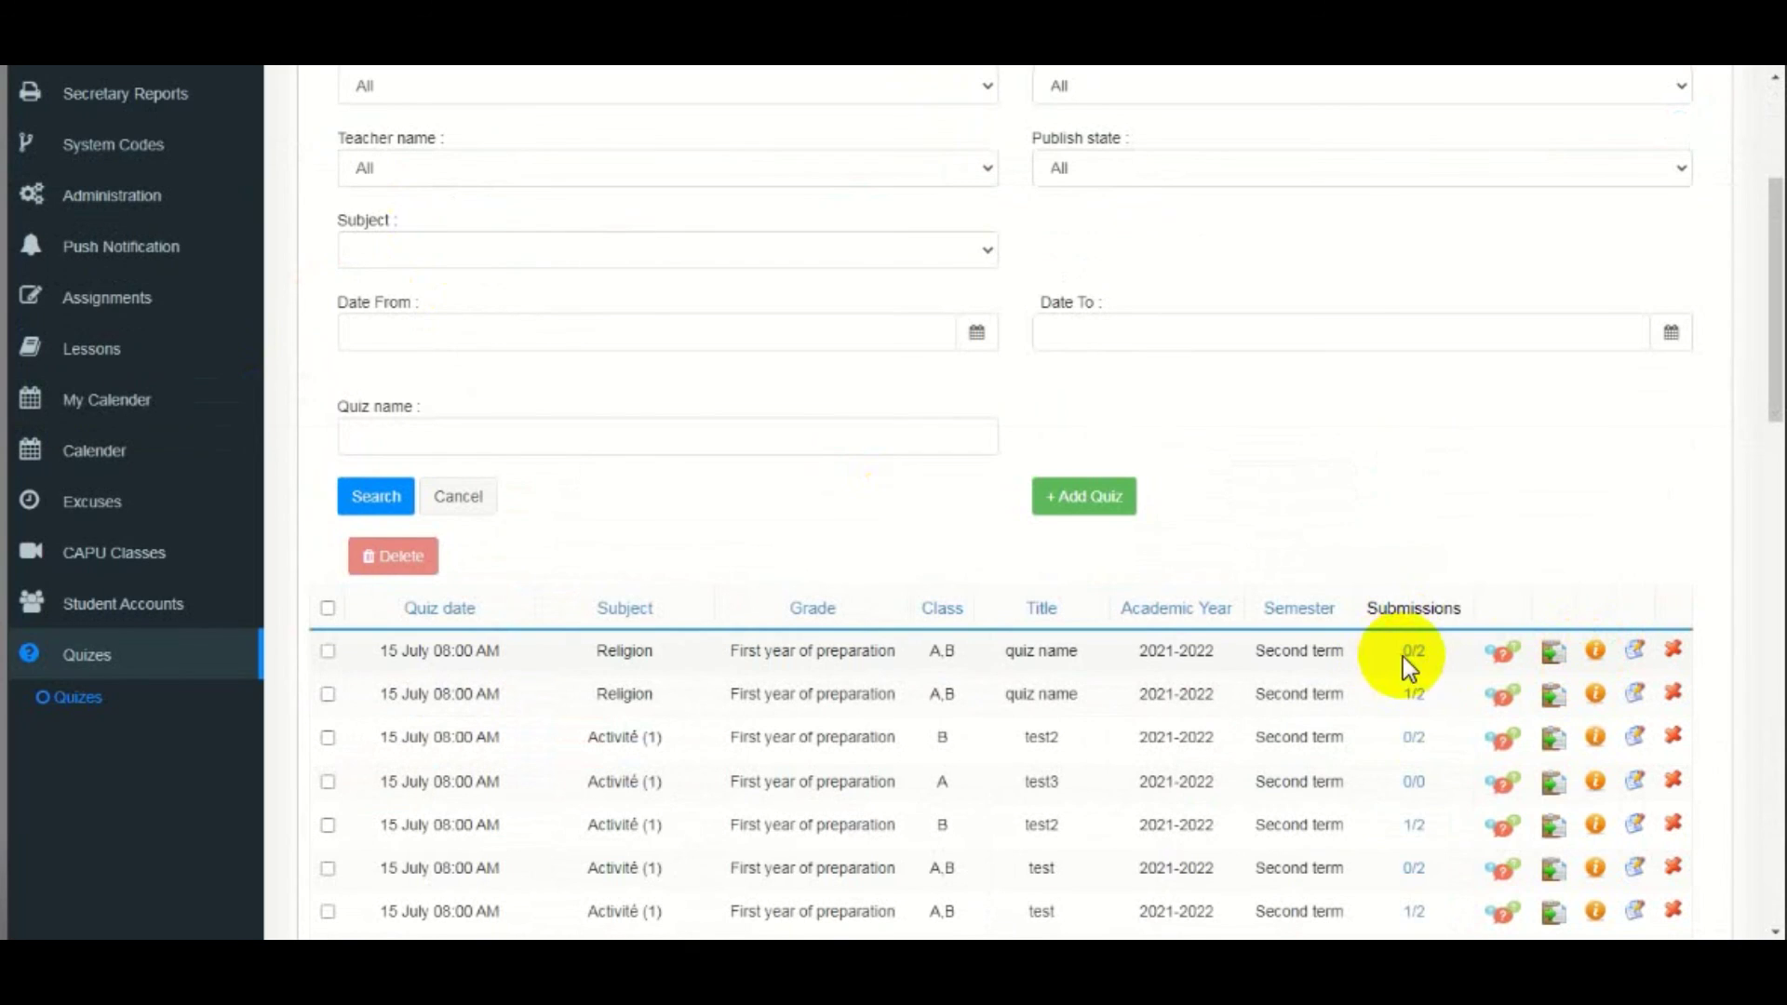
- Review the copied Religion quiz's details and publish state in its edit form, and save it to continue to its questions
click(1631, 648)
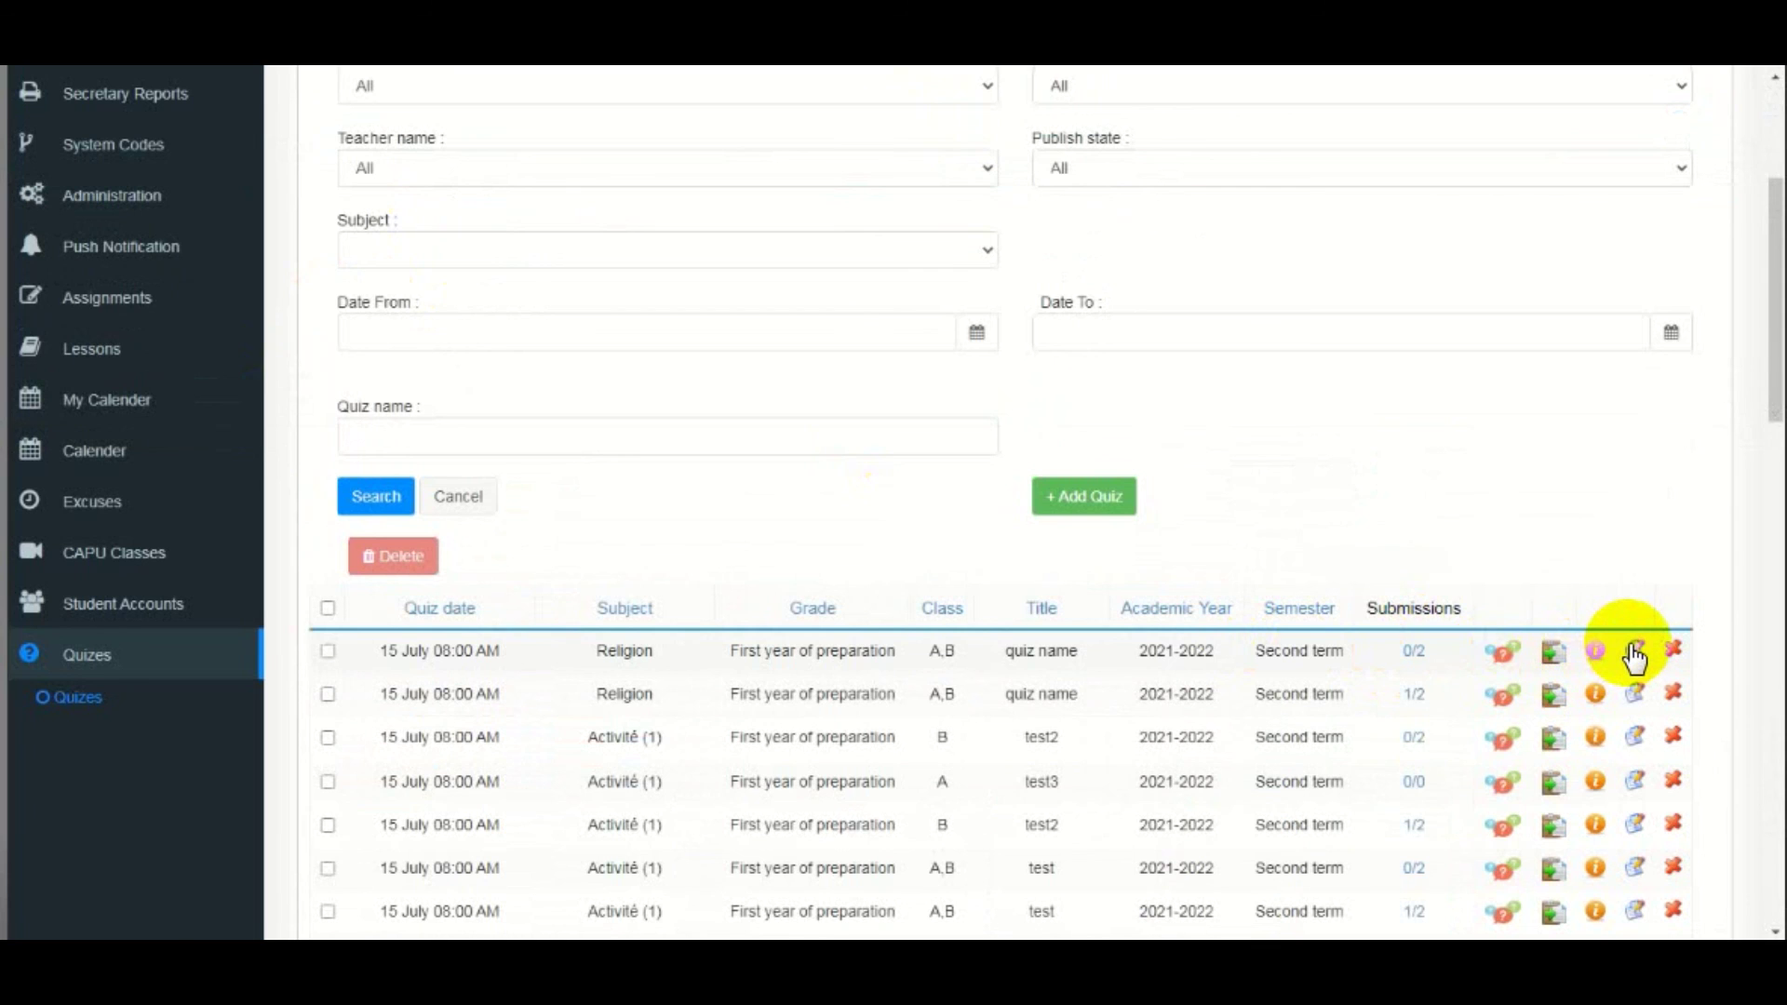
scroll(1628, 651, down, 10)
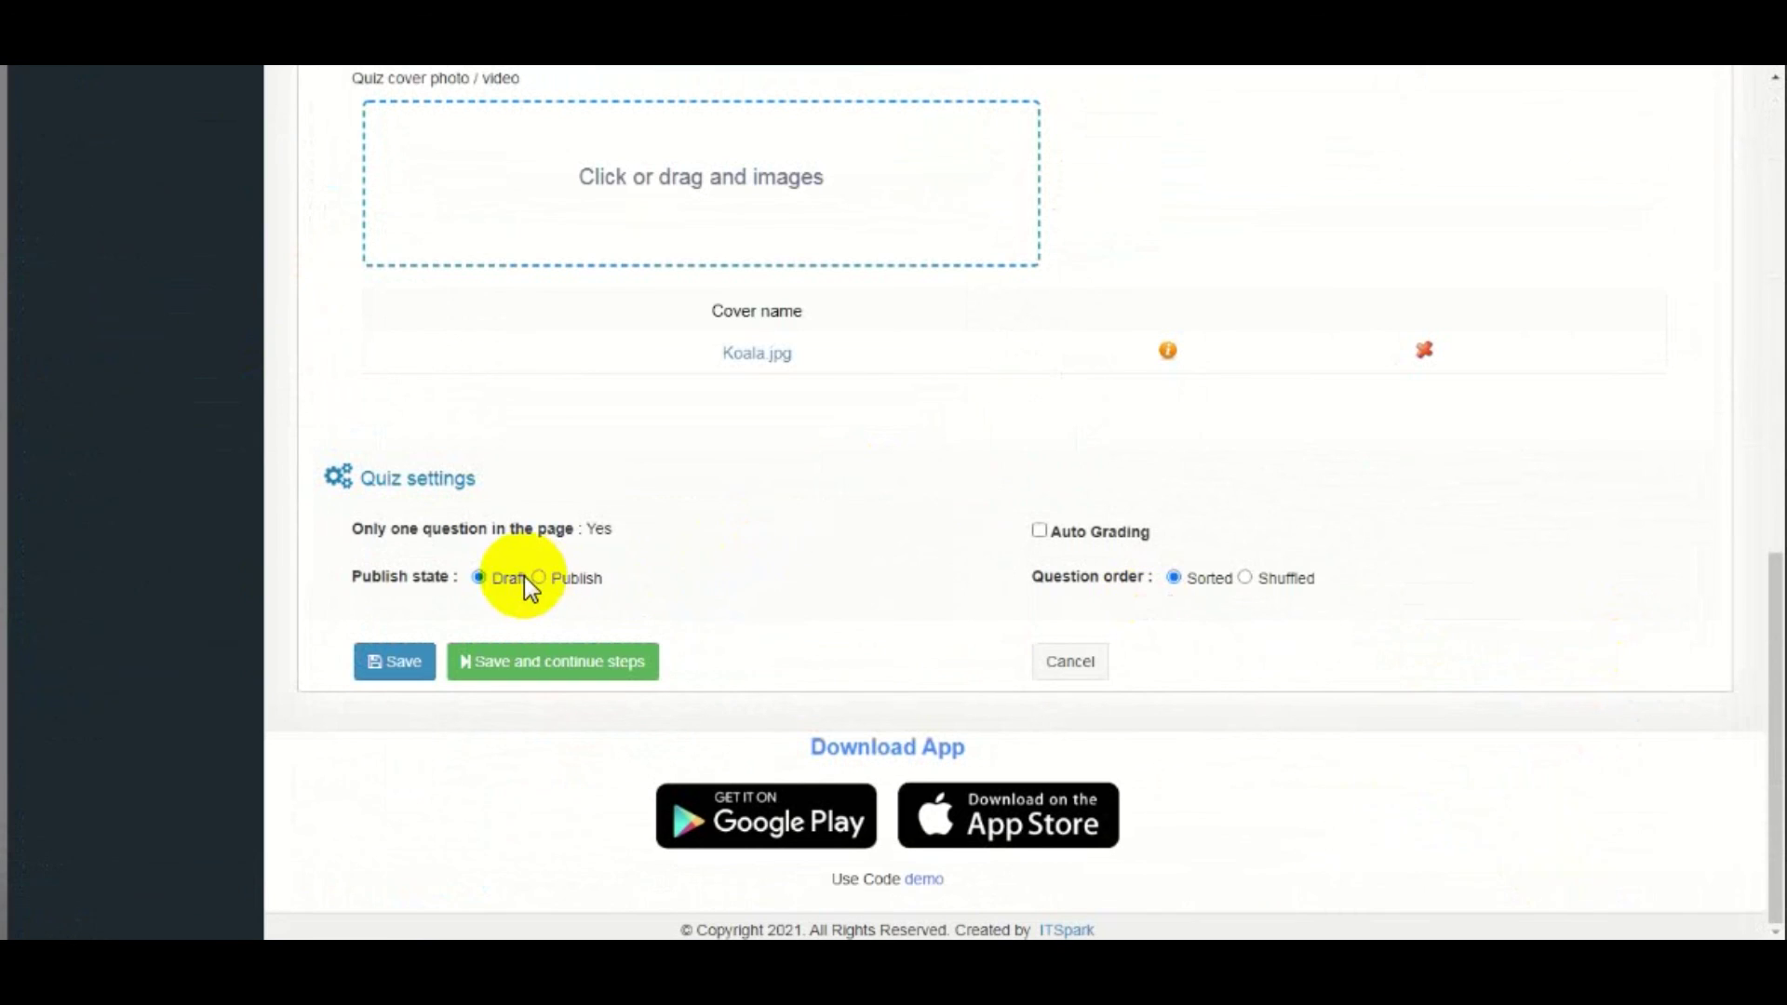
scroll(912, 652, up, 4)
scroll(941, 705, down, 4)
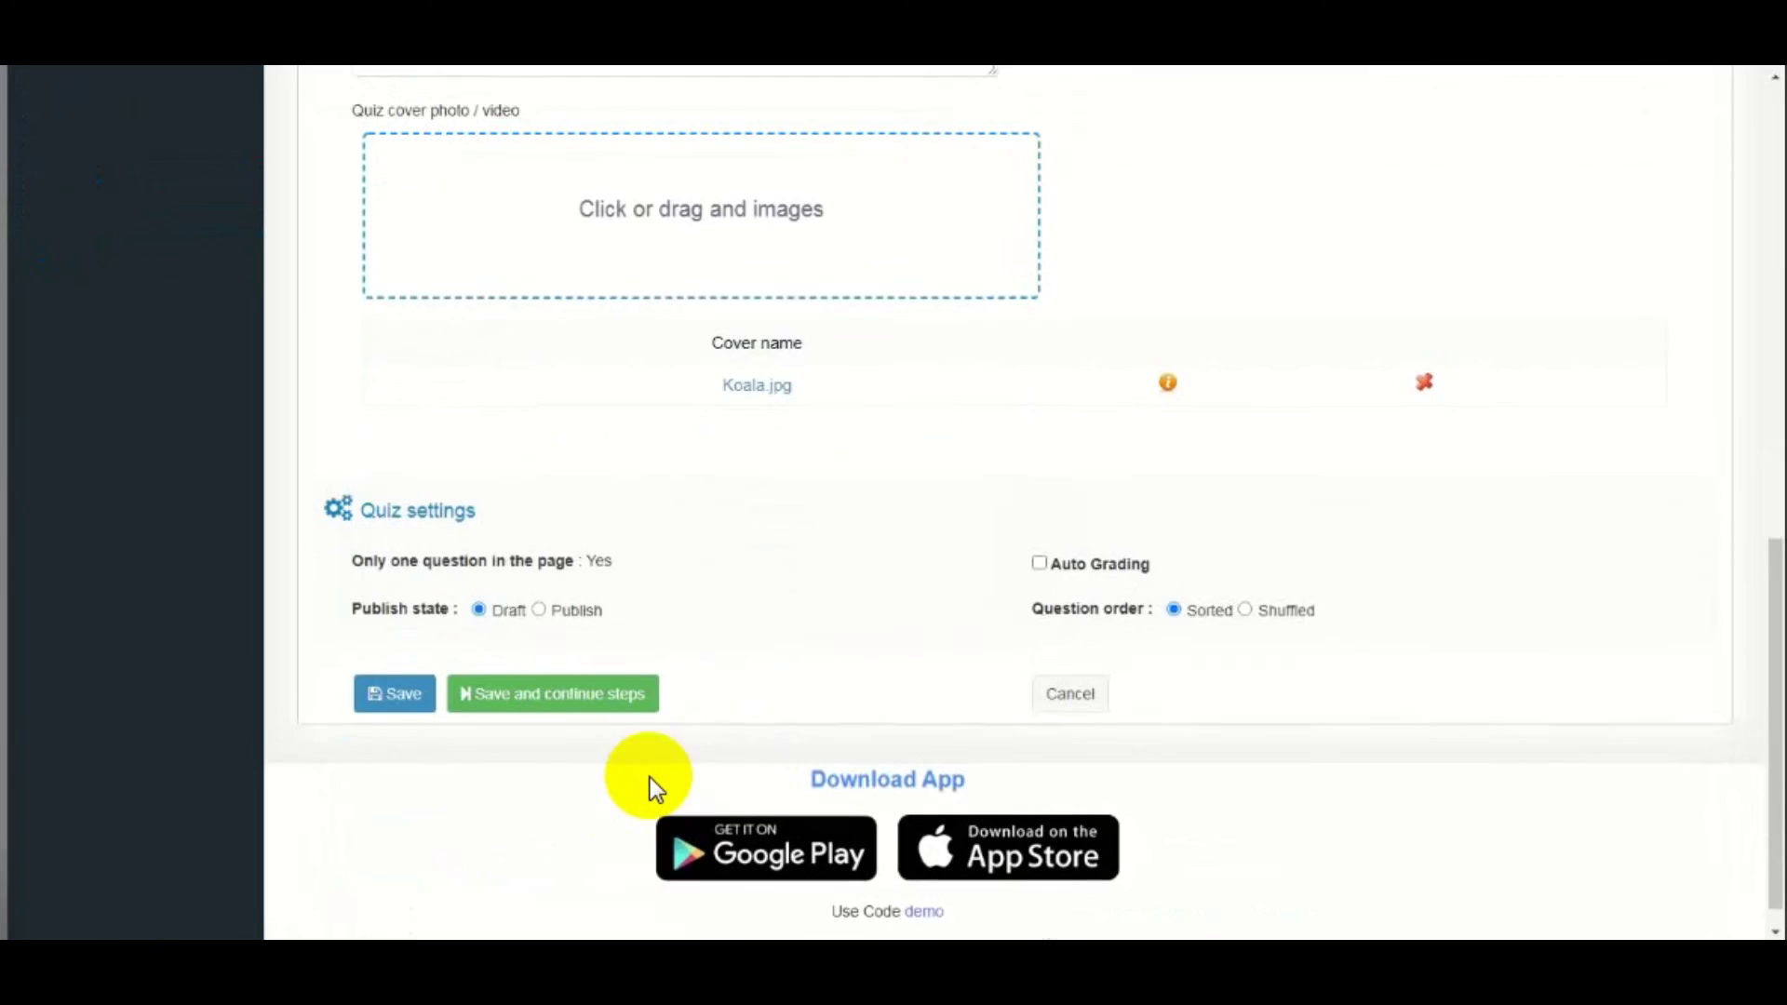
click(601, 672)
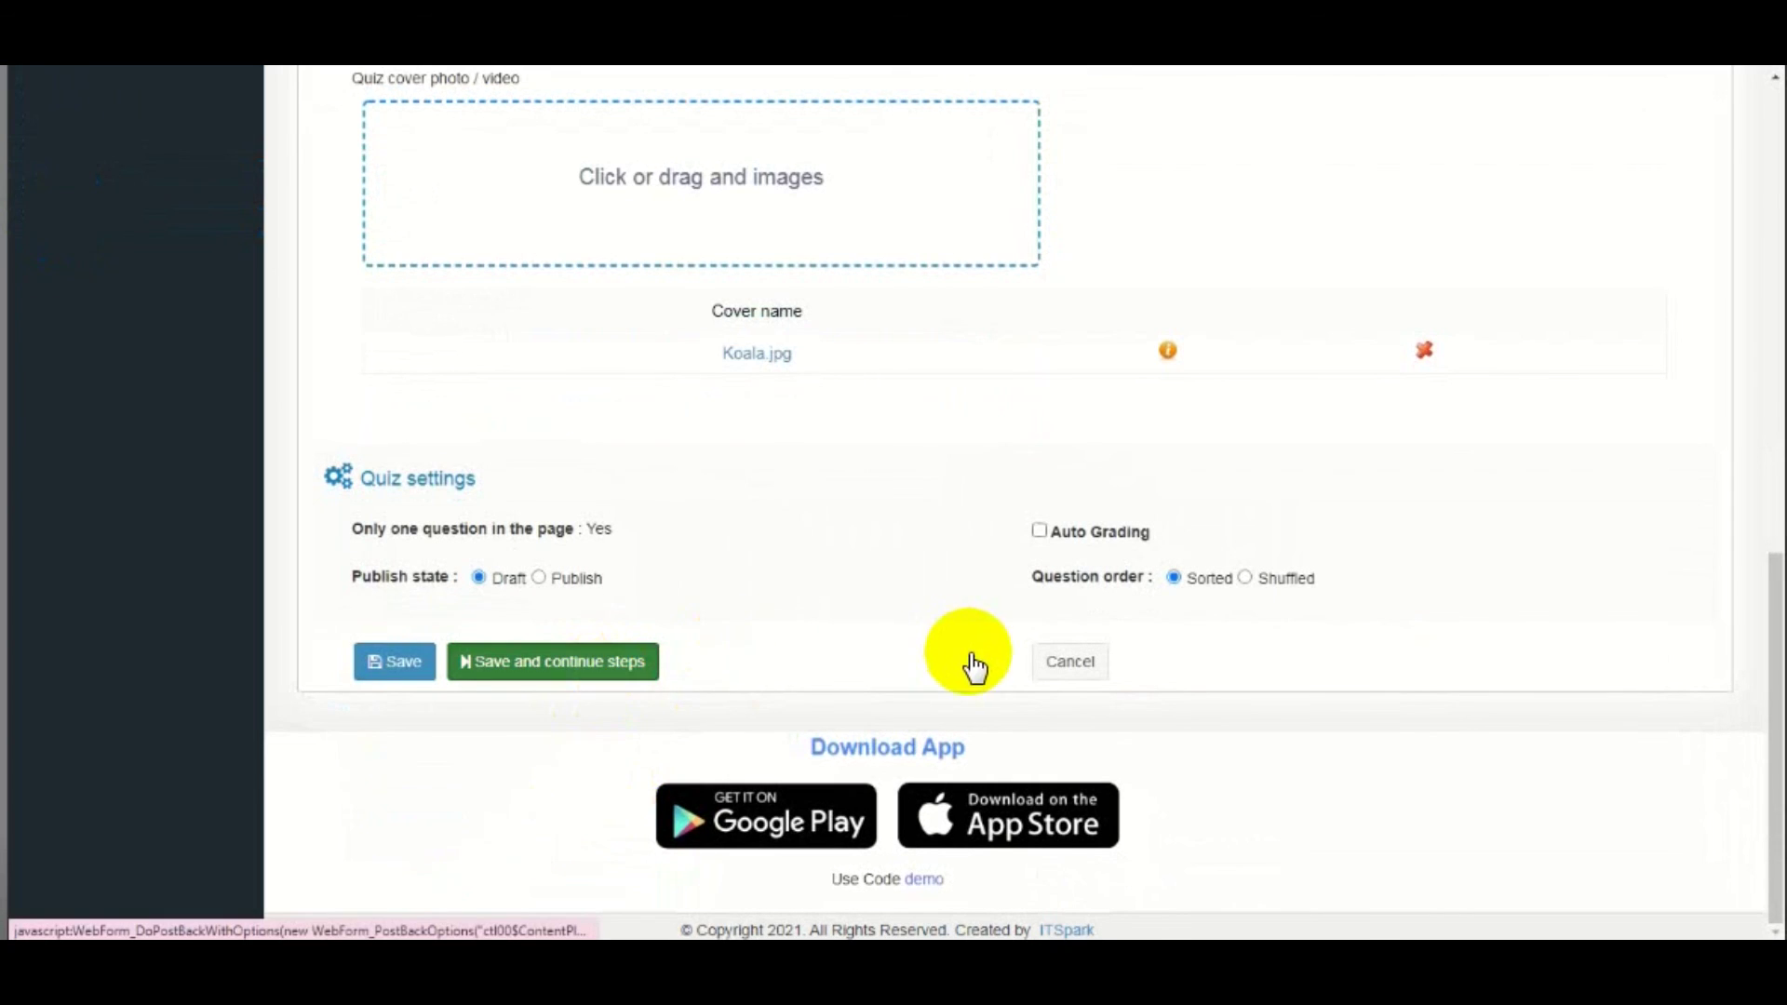
- Inspect the copied quiz's question "what is you family name ?" in its edit form and return to the questions list
scroll(1046, 661, down, 2)
scroll(1046, 660, down, 2)
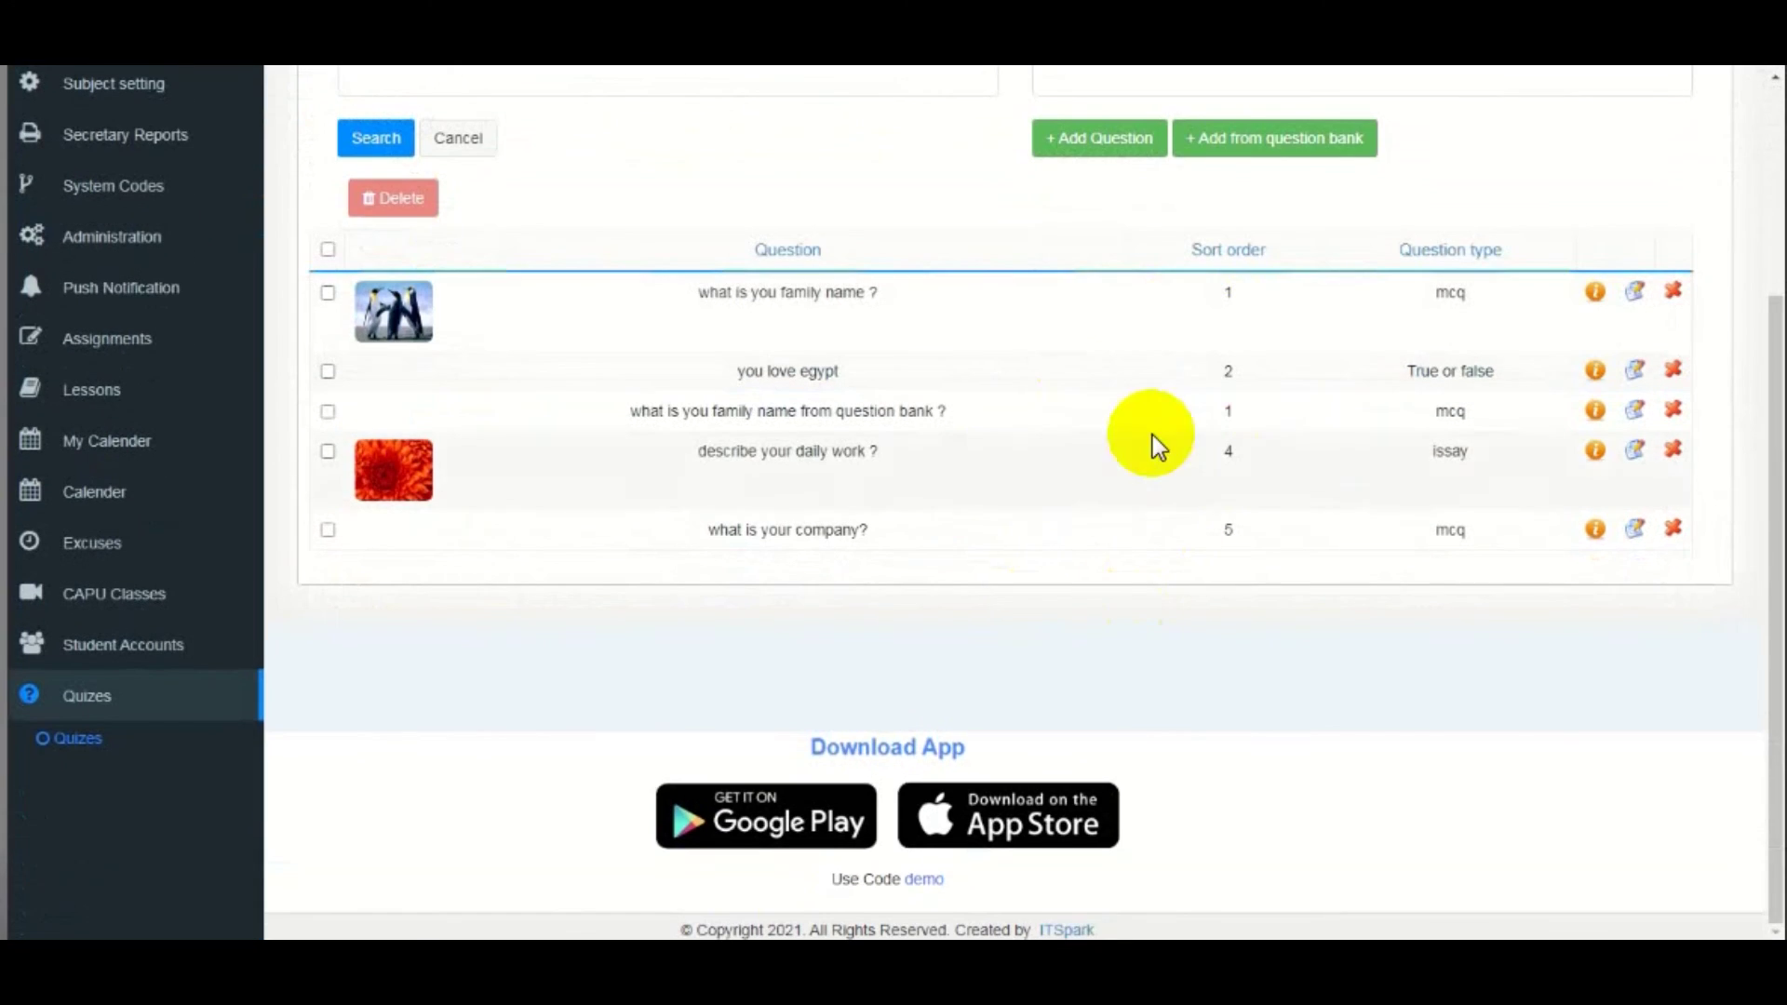
click(1635, 291)
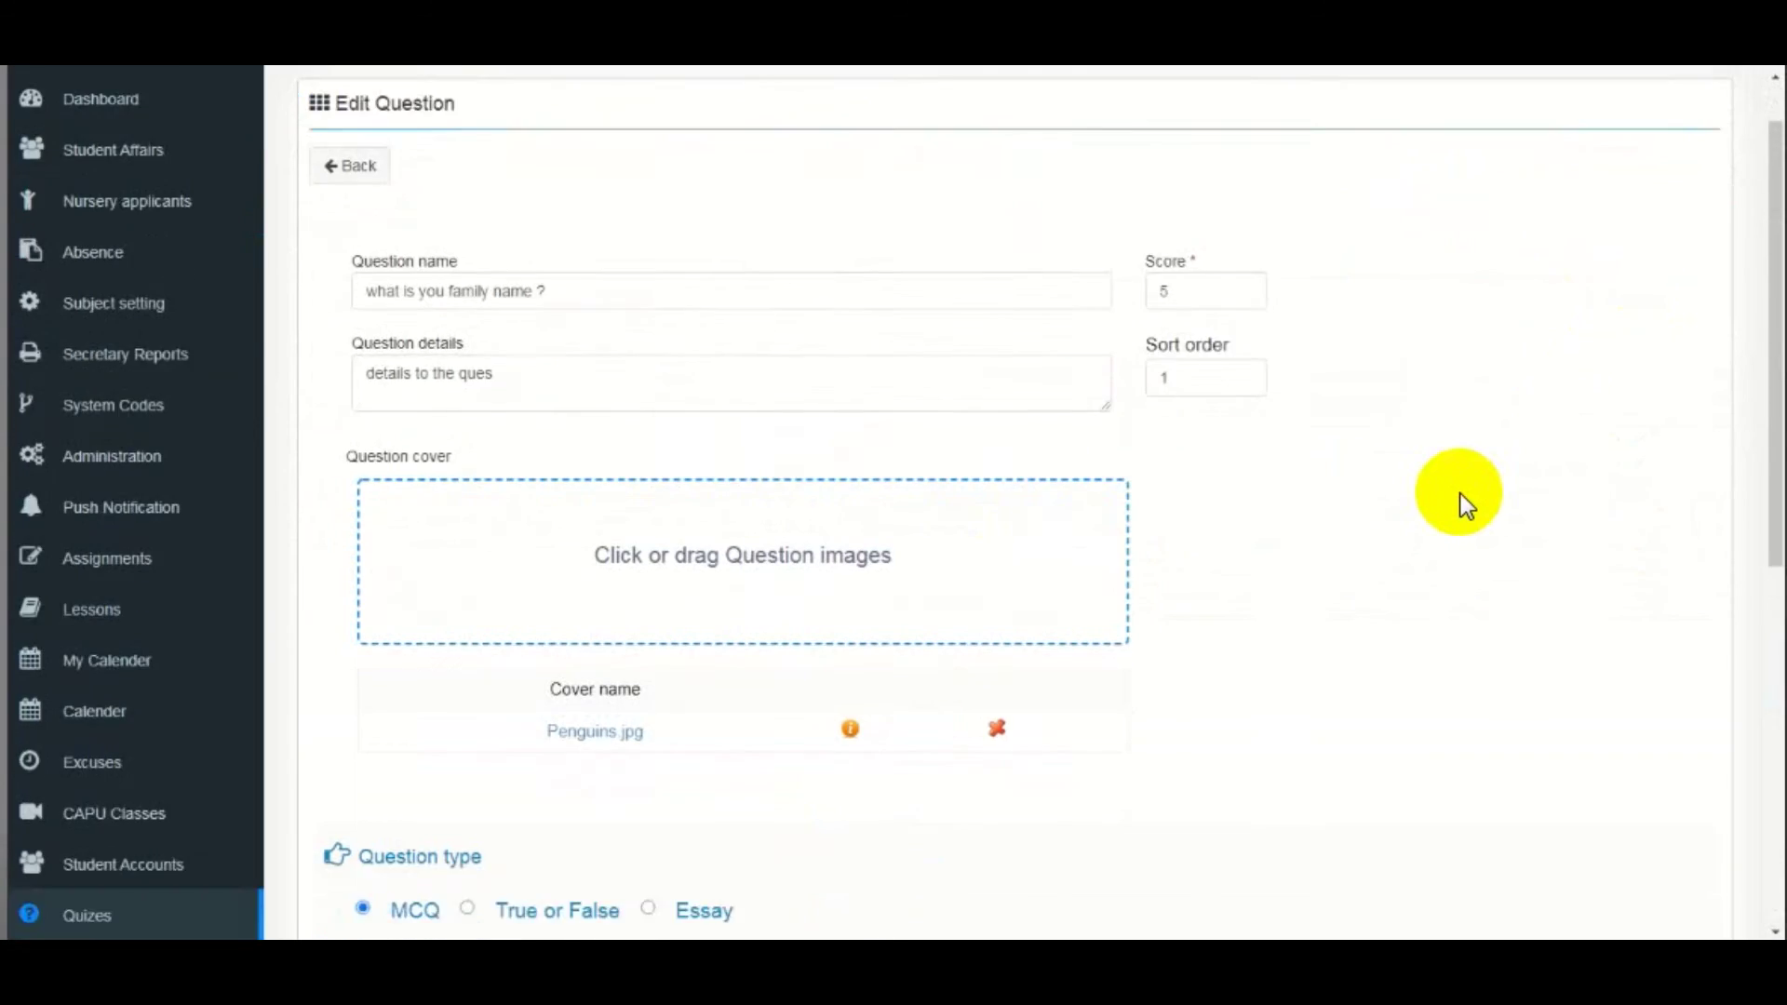
scroll(1463, 493, down, 8)
scroll(1460, 488, up, 8)
click(337, 243)
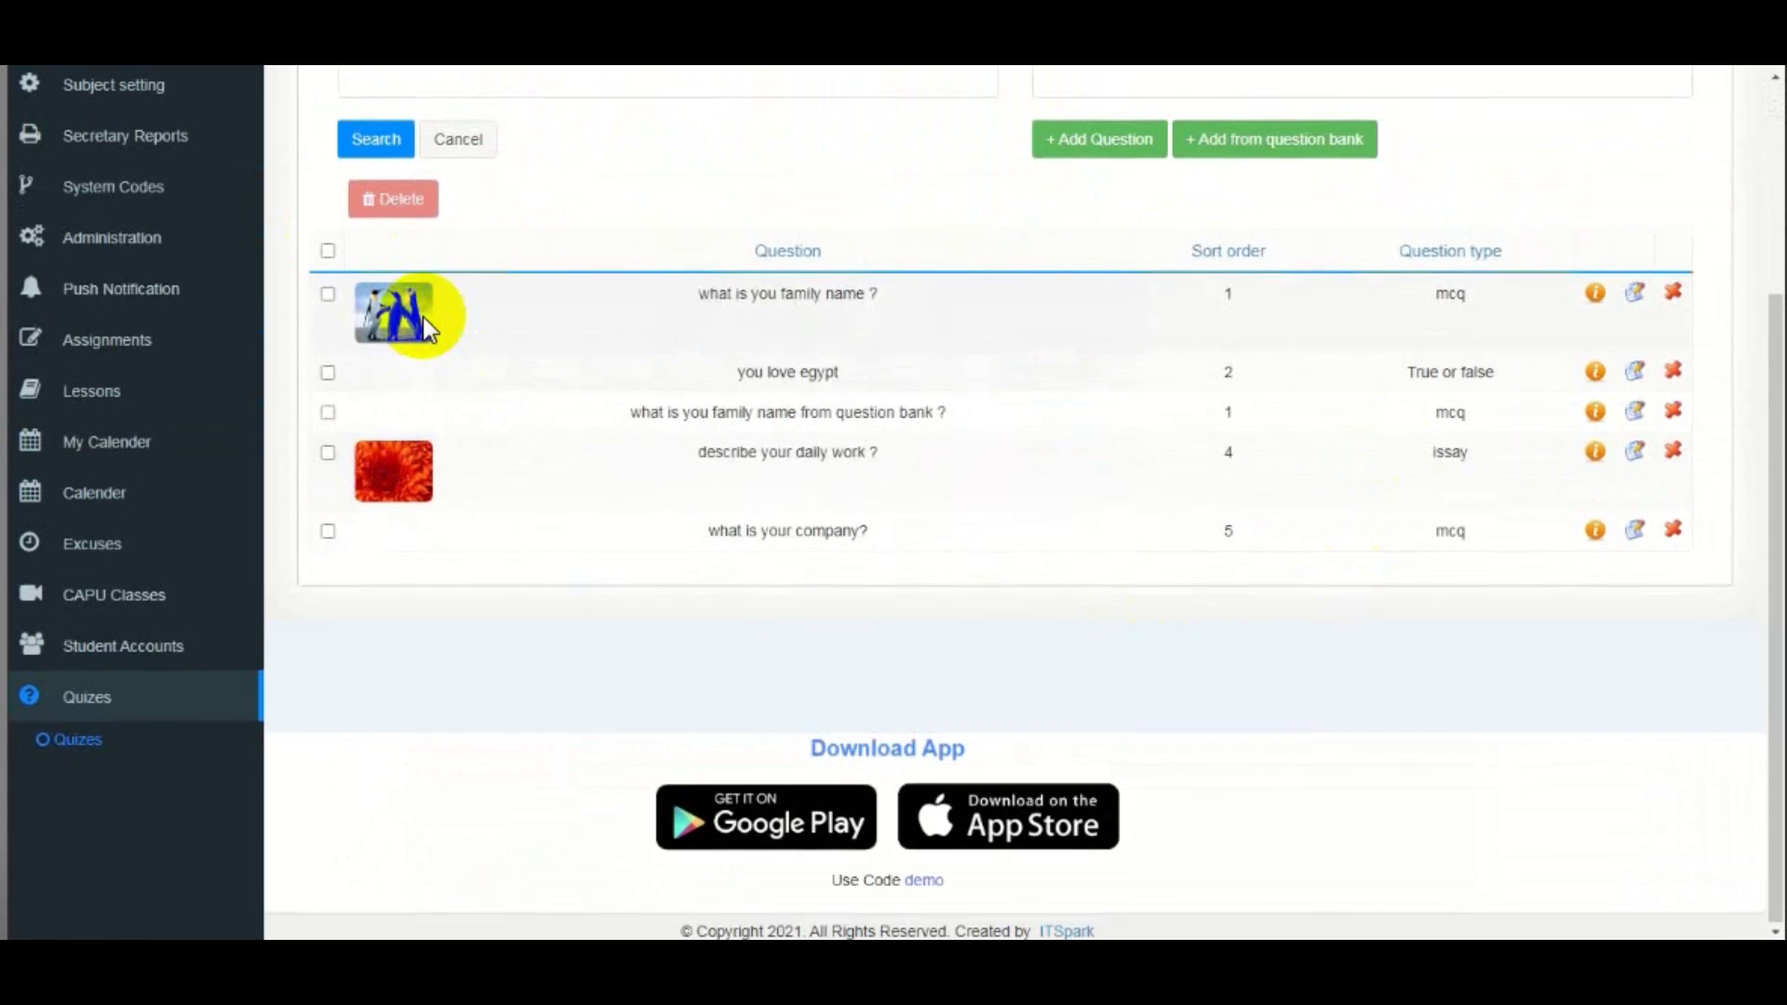
- Go back to the copied quiz's edit form, look over its details, and leave for the quizzes list
scroll(419, 312, up, 3)
scroll(379, 220, up, 2)
click(371, 239)
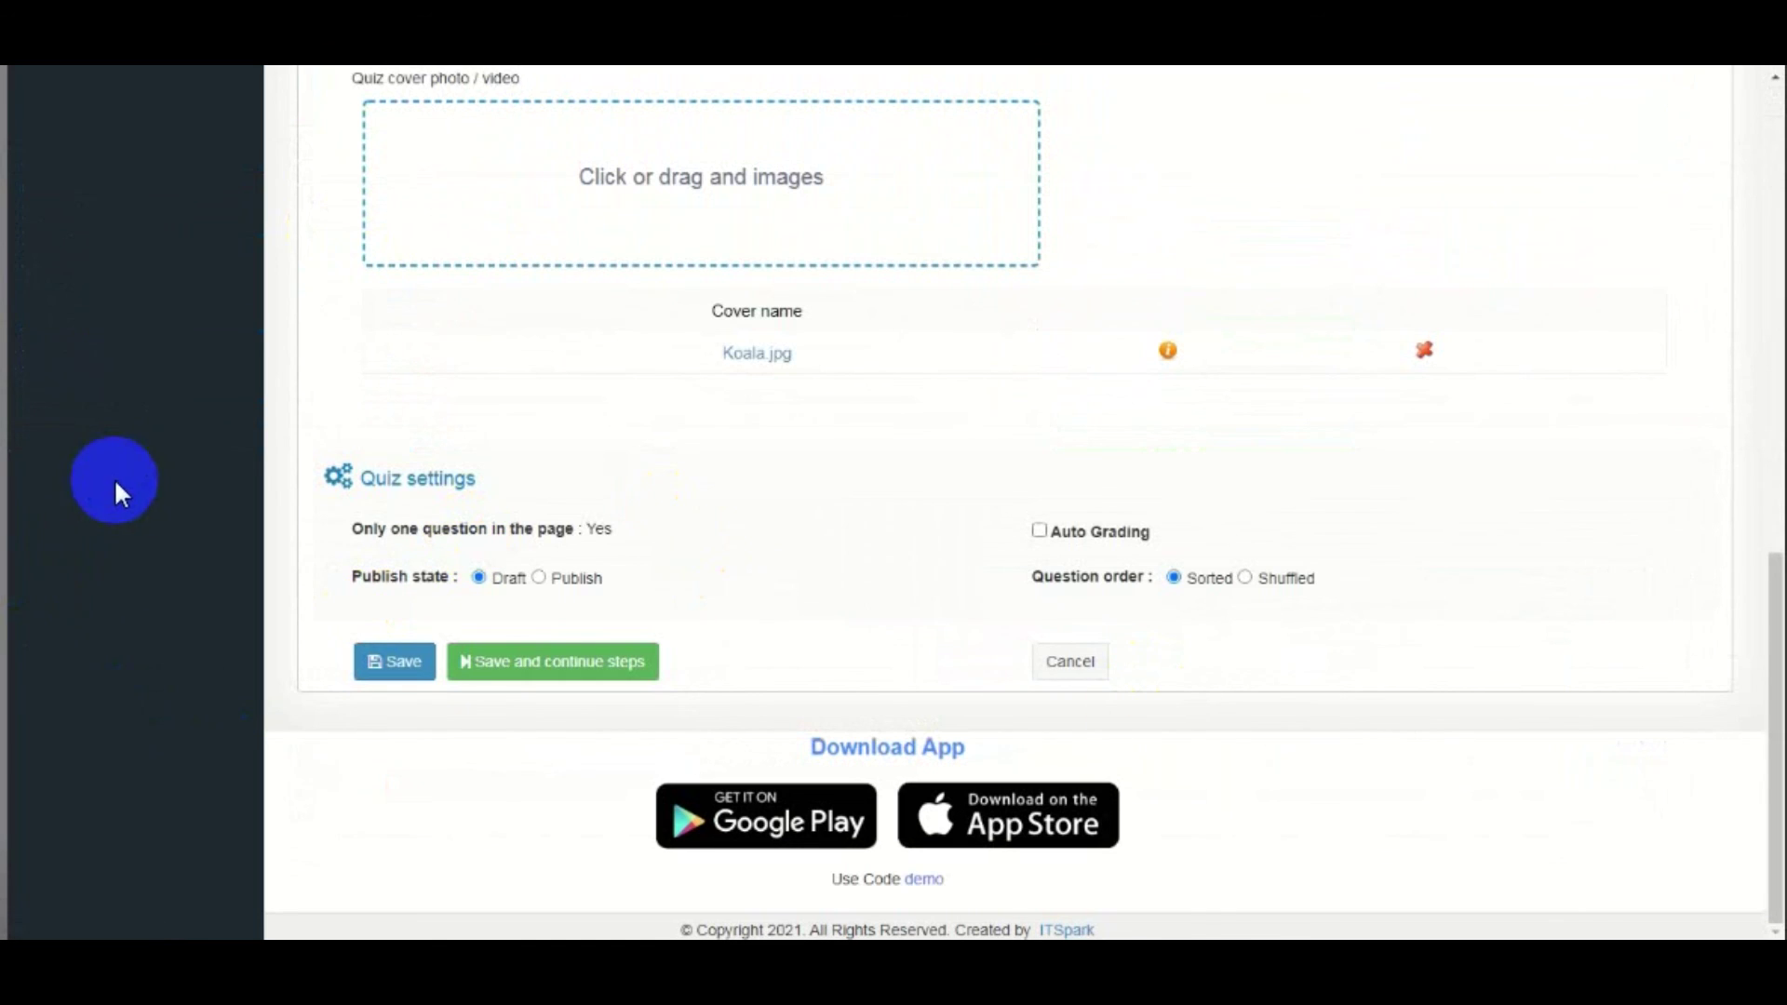
scroll(113, 478, up, 6)
click(63, 481)
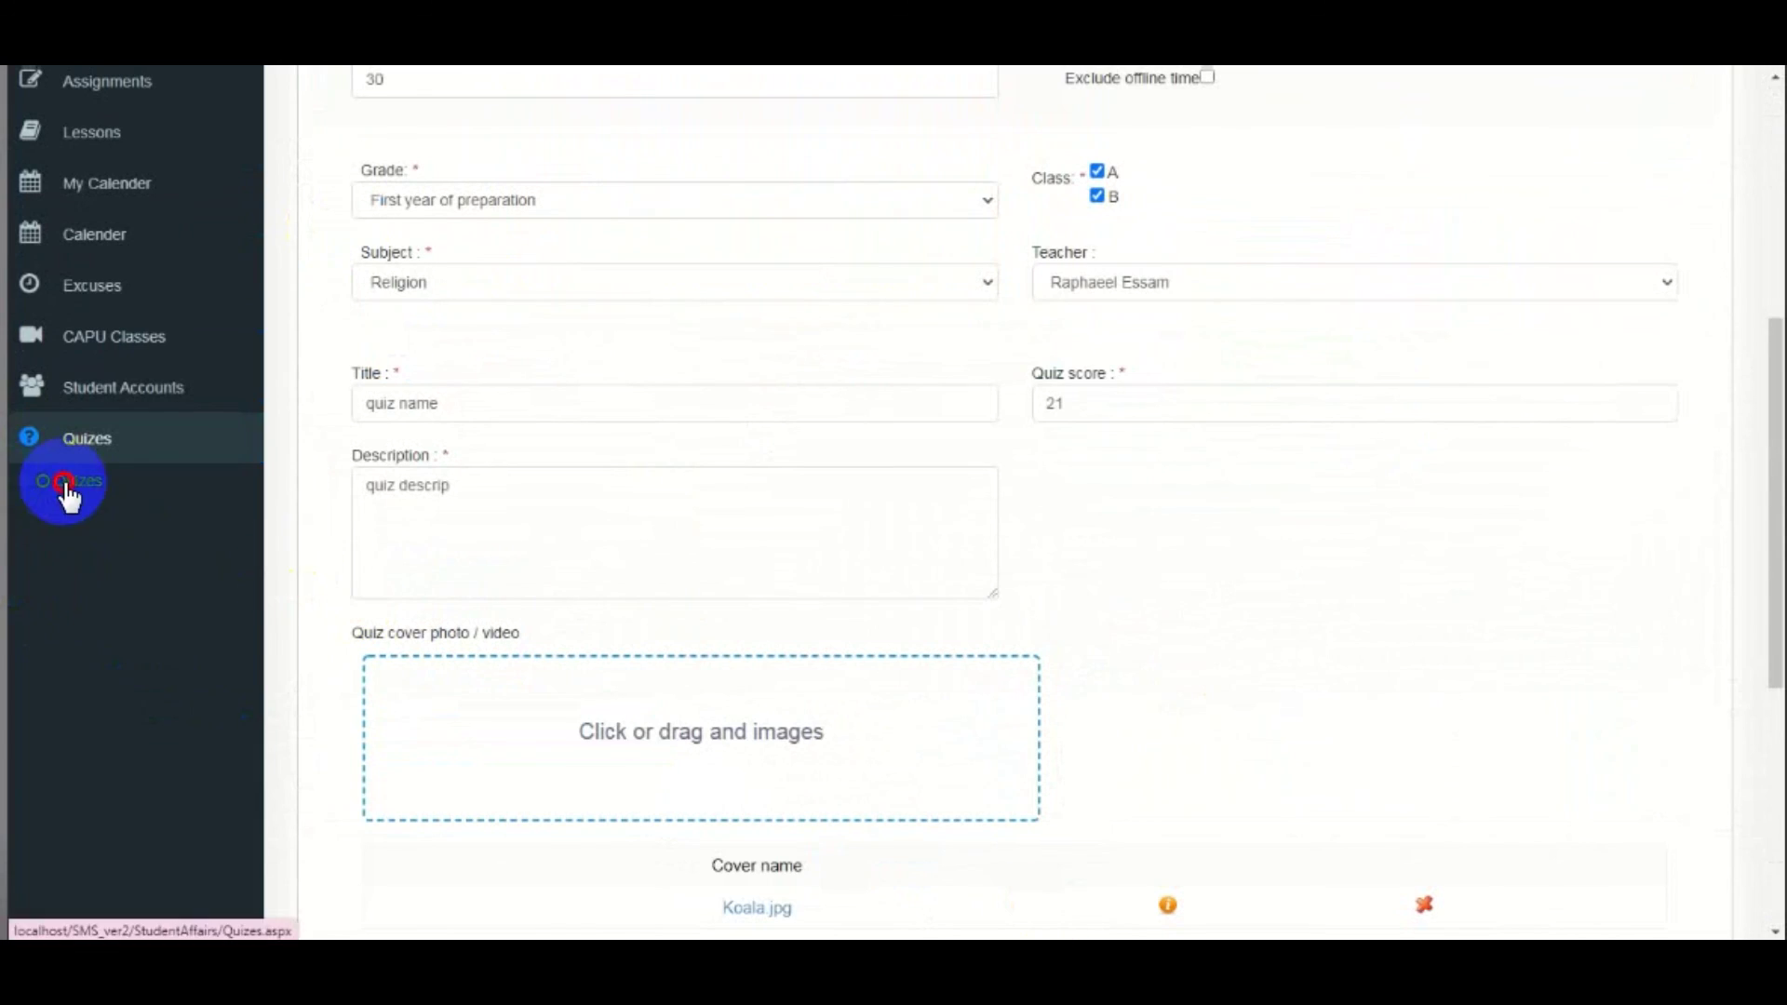